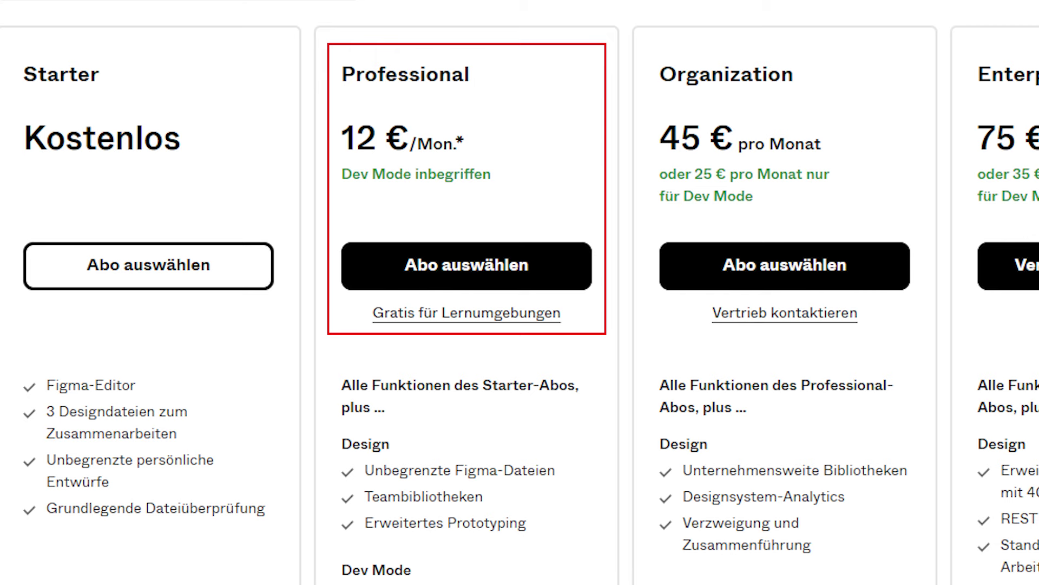
Choose the free Starter plan on the plan question and continue setup.
{"action": "scroll", "coordinate": [520, 293], "scroll_direction": "down", "scroll_amount": 5}
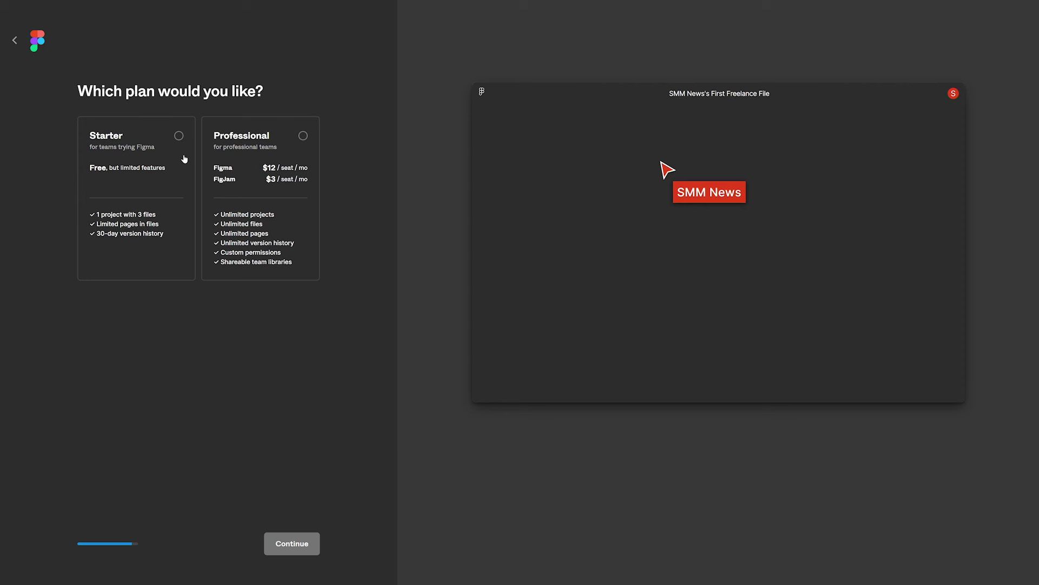
{"action": "left_click", "coordinate": [180, 136]}
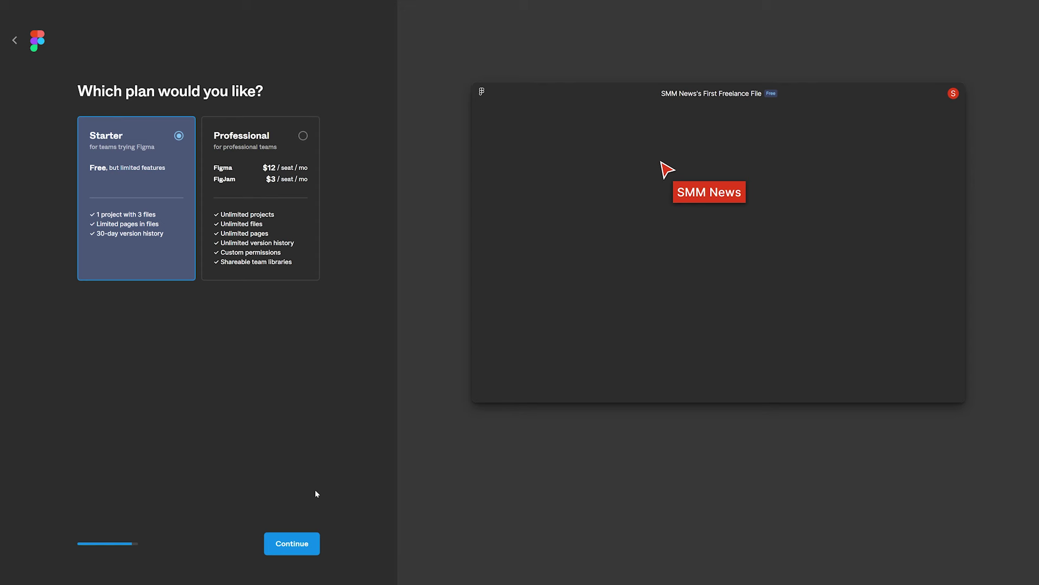
{"action": "left_click", "coordinate": [305, 552]}
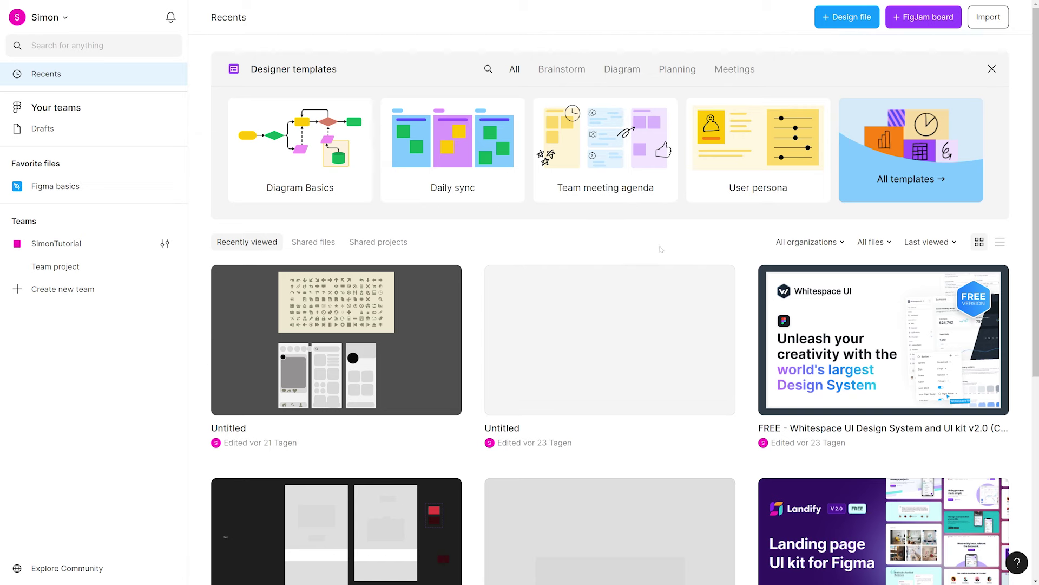
Start signing in to Figma with Anmelden on the figma.com page.
{"action": "scroll", "coordinate": [724, 203], "scroll_direction": "down", "scroll_amount": 2}
{"action": "scroll", "coordinate": [723, 202], "scroll_direction": "up", "scroll_amount": 2}
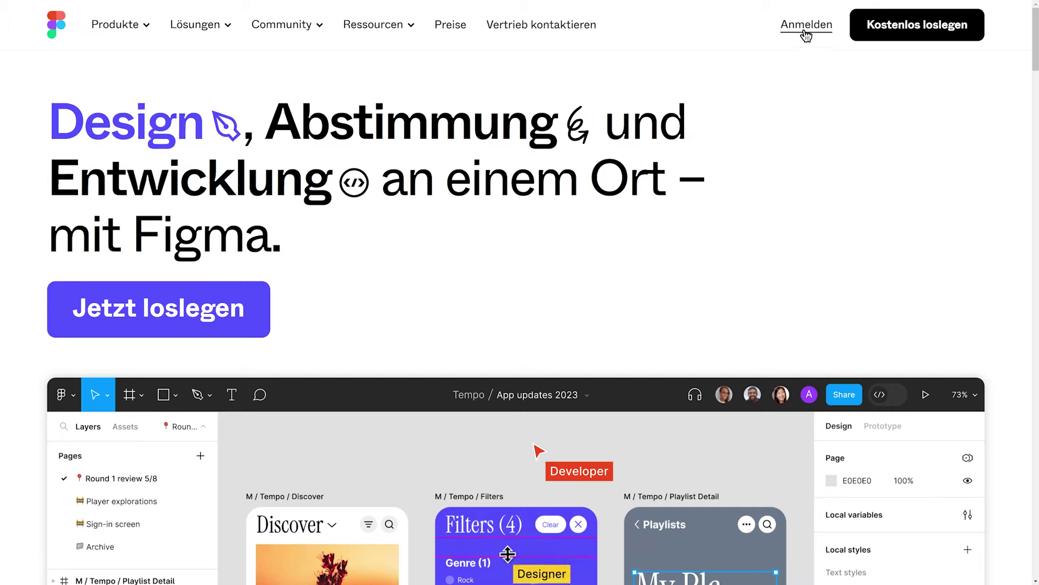
{"action": "left_click", "coordinate": [804, 30]}
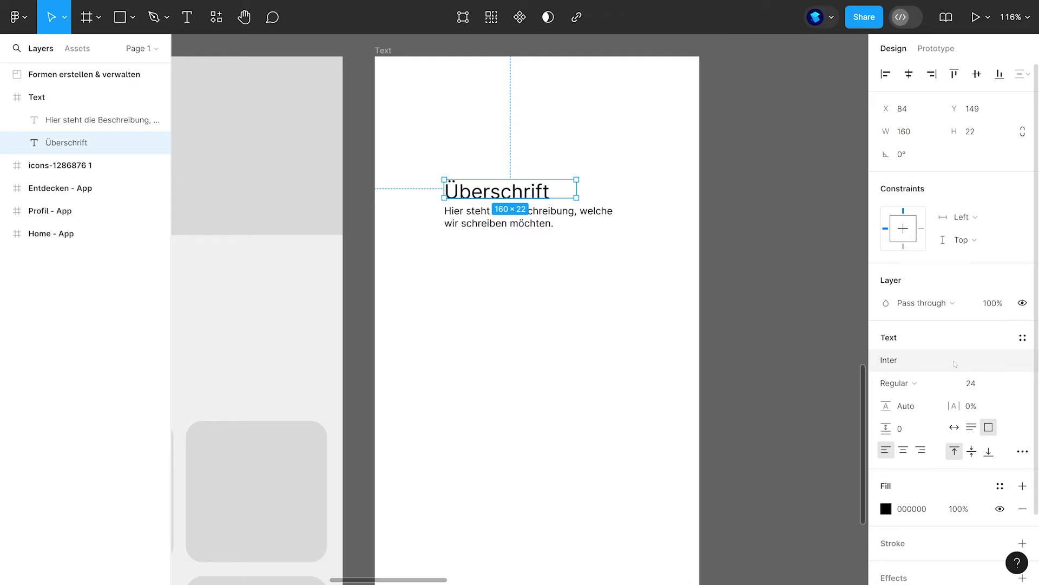
Browse the font list for the Überschrift heading text.
{"action": "left_click", "coordinate": [956, 366]}
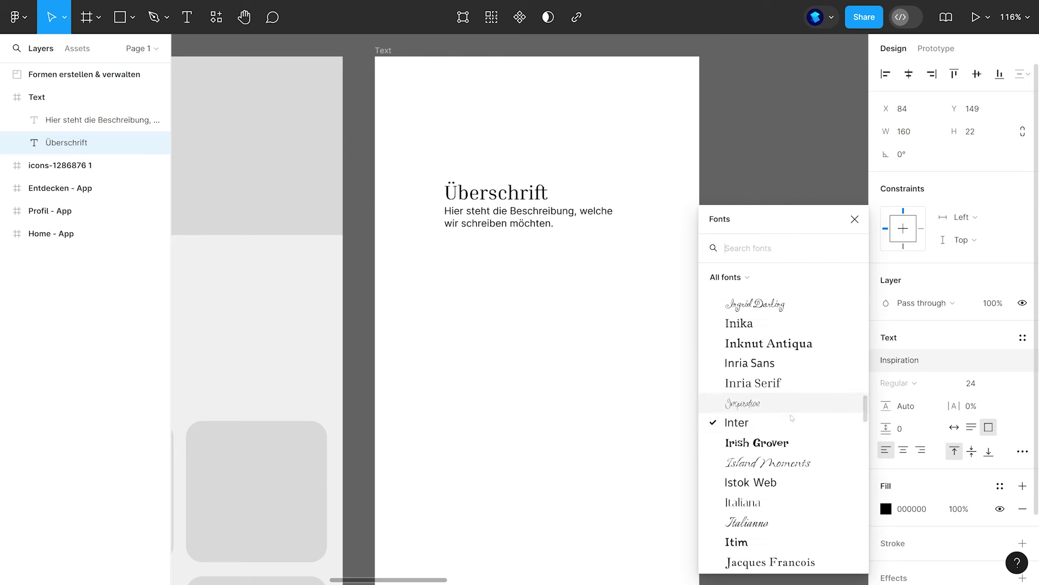
{"action": "scroll", "coordinate": [791, 442], "scroll_direction": "down", "scroll_amount": 1}
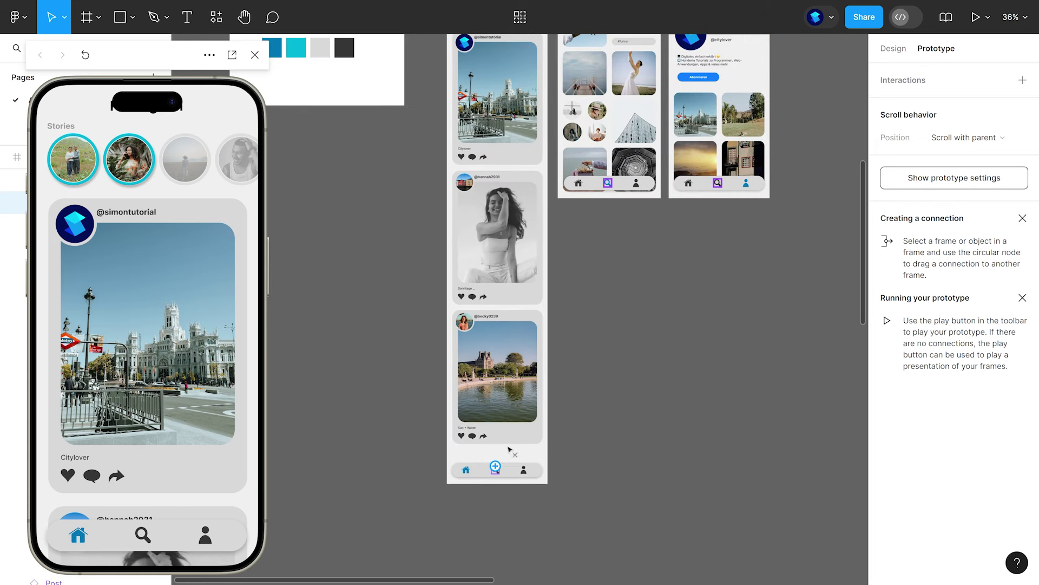
Link the search icon to a destination screen and check the Post 1 image's export format.
{"action": "left_click_drag", "start_coordinate": [498, 469], "coordinate": [612, 164]}
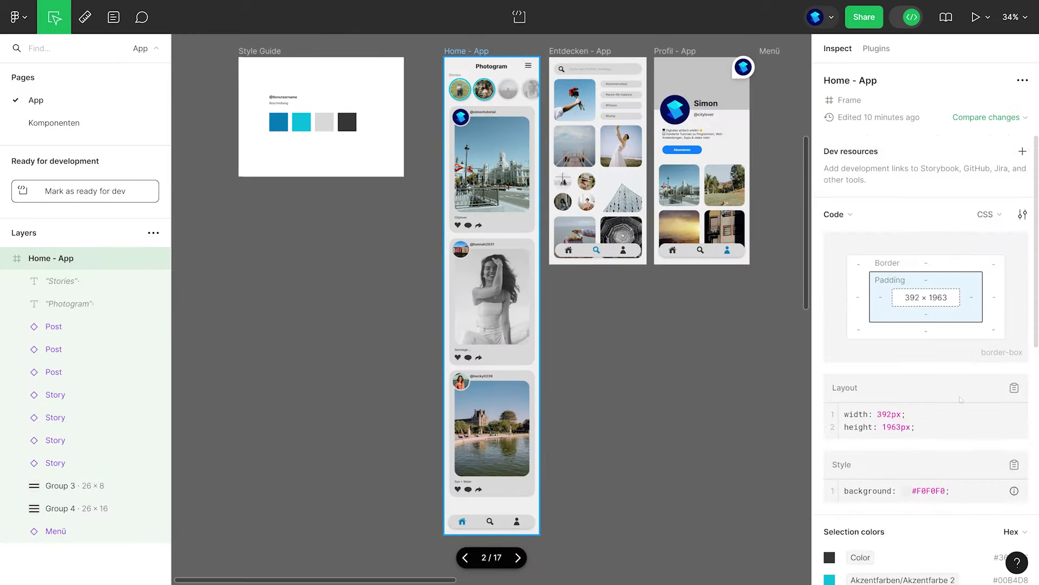
{"action": "scroll", "coordinate": [894, 350], "scroll_direction": "down", "scroll_amount": 4}
{"action": "scroll", "coordinate": [904, 353], "scroll_direction": "down", "scroll_amount": 2}
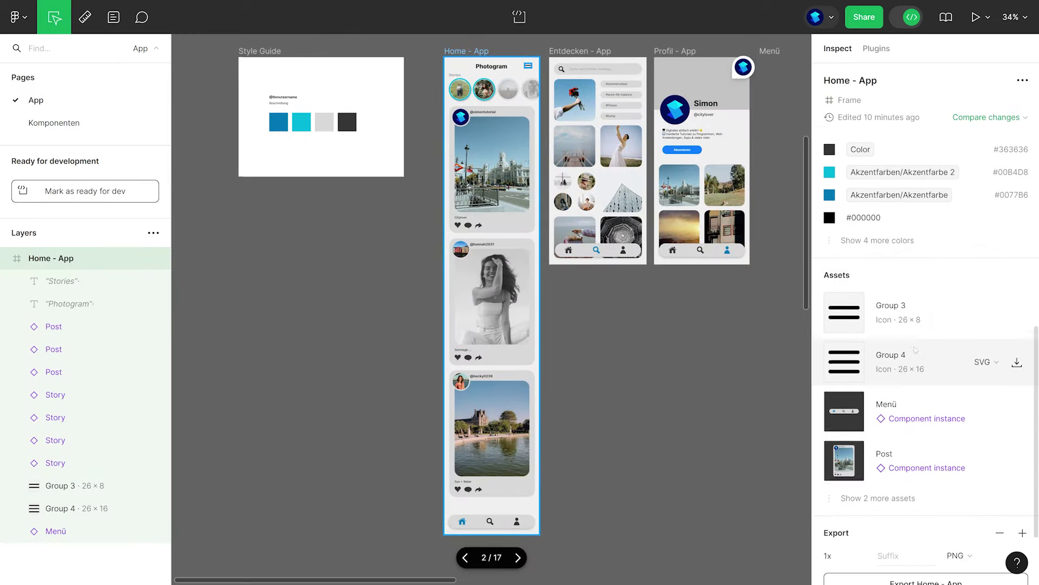
{"action": "scroll", "coordinate": [915, 357], "scroll_direction": "down", "scroll_amount": 2}
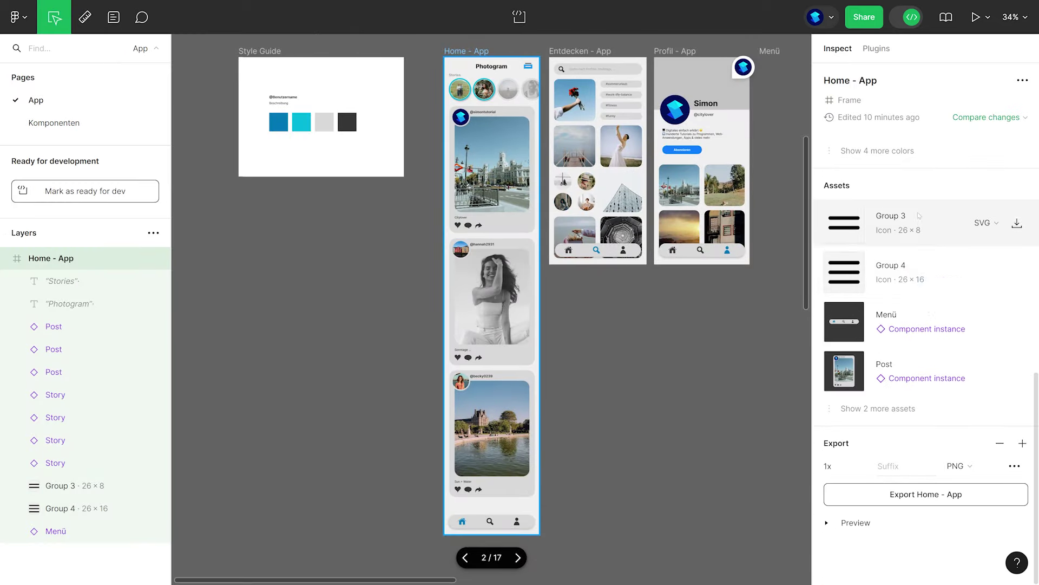
{"action": "left_click", "coordinate": [679, 185]}
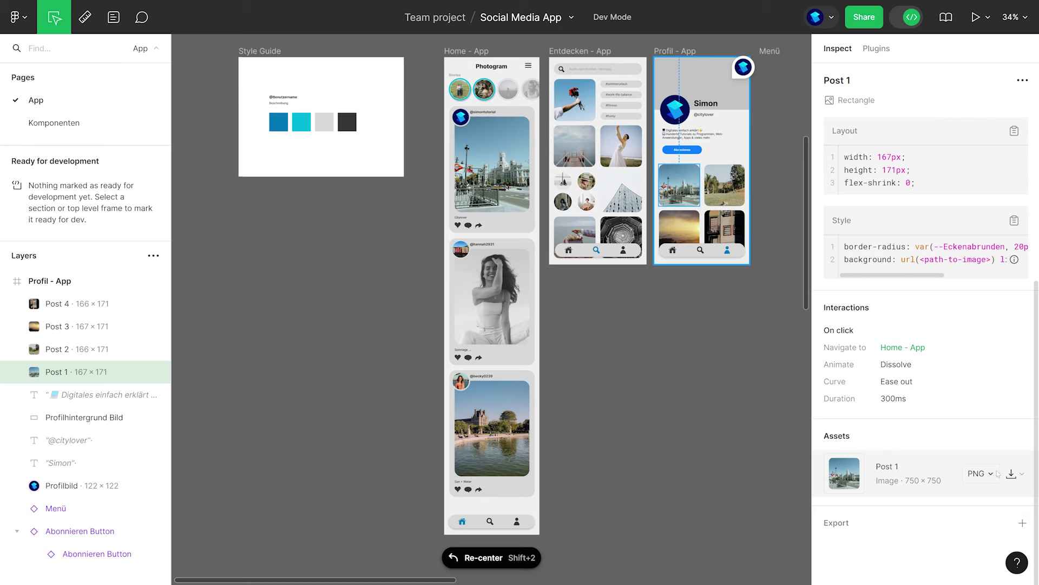
{"action": "left_click", "coordinate": [998, 474]}
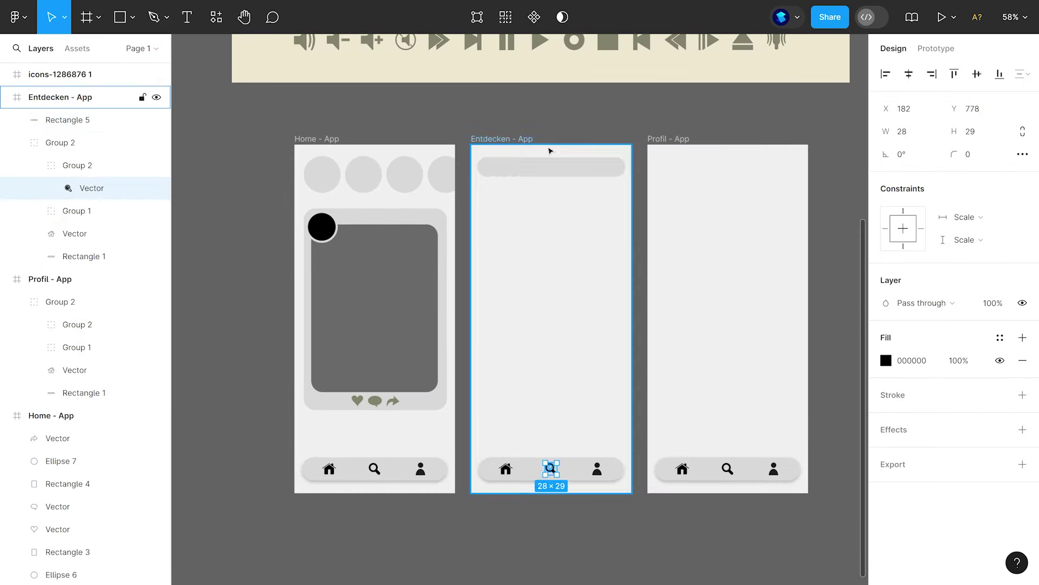
Place the search icon in the rounded search bar and draw square tiles below it.
{"action": "left_click_drag", "start_coordinate": [551, 469], "coordinate": [493, 169]}
{"action": "key", "text": "Escape"}
{"action": "key", "text": "shift+2"}
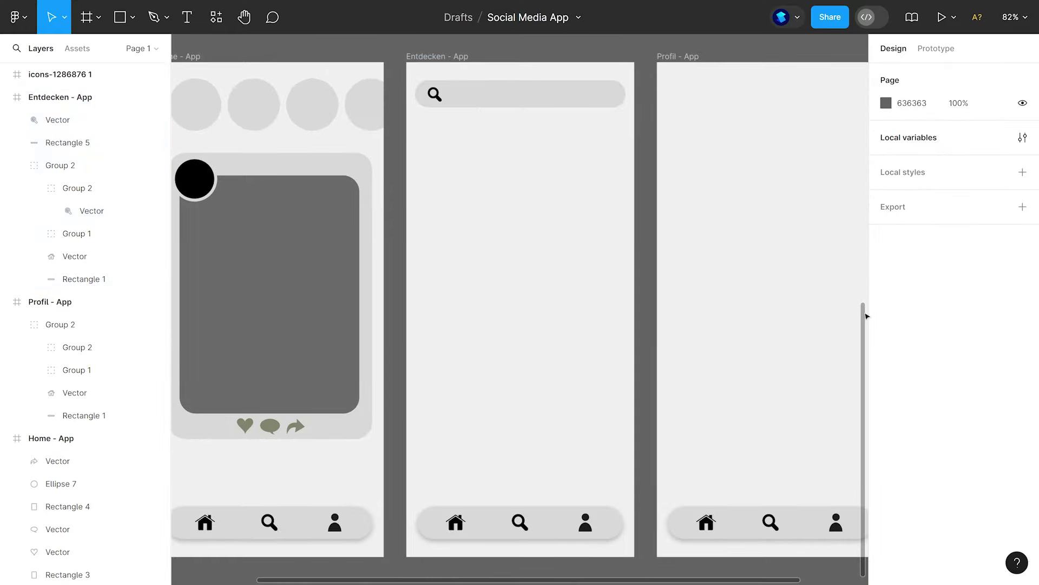
{"action": "key", "text": "r"}
{"action": "mouse_move", "coordinate": [416, 118]}
{"action": "left_mouse_down"}
{"action": "mouse_move", "coordinate": [504, 206]}
{"action": "mouse_move", "coordinate": [571, 163]}
{"action": "mouse_move", "coordinate": [582, 503]}
{"action": "left_mouse_up"}
{"action": "left_click_drag", "start_coordinate": [582, 503], "coordinate": [473, 496]}
{"action": "right_click", "coordinate": [471, 495]}
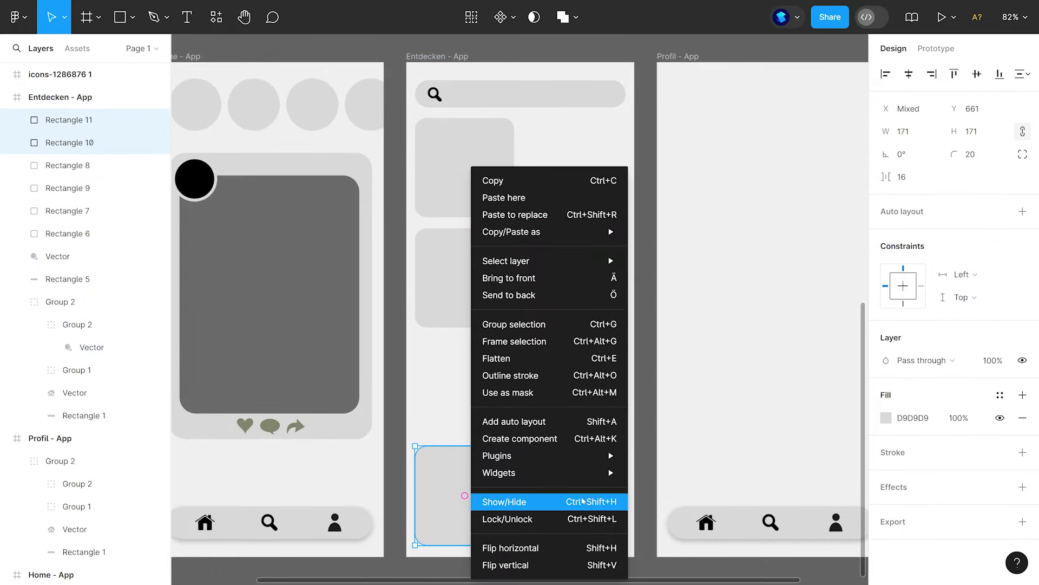
{"action": "right_click", "coordinate": [557, 523]}
Add four enlarged circles in a two-by-two grid and duplicate the pill bar.
{"action": "left_click", "coordinate": [573, 384]}
{"action": "key", "text": "o"}
{"action": "mouse_move", "coordinate": [422, 339]}
{"action": "left_mouse_down"}
{"action": "mouse_move", "coordinate": [456, 373]}
{"action": "mouse_move", "coordinate": [477, 356]}
{"action": "left_mouse_up"}
{"action": "mouse_move", "coordinate": [477, 356]}
{"action": "left_mouse_down"}
{"action": "mouse_move", "coordinate": [478, 395]}
{"action": "mouse_move", "coordinate": [438, 394]}
{"action": "mouse_move", "coordinate": [508, 430]}
{"action": "left_mouse_up"}
{"action": "mouse_move", "coordinate": [582, 260]}
{"action": "left_mouse_down"}
{"action": "mouse_move", "coordinate": [573, 124]}
{"action": "mouse_move", "coordinate": [587, 176]}
{"action": "left_mouse_up"}
{"action": "key", "text": "ctrl+d"}
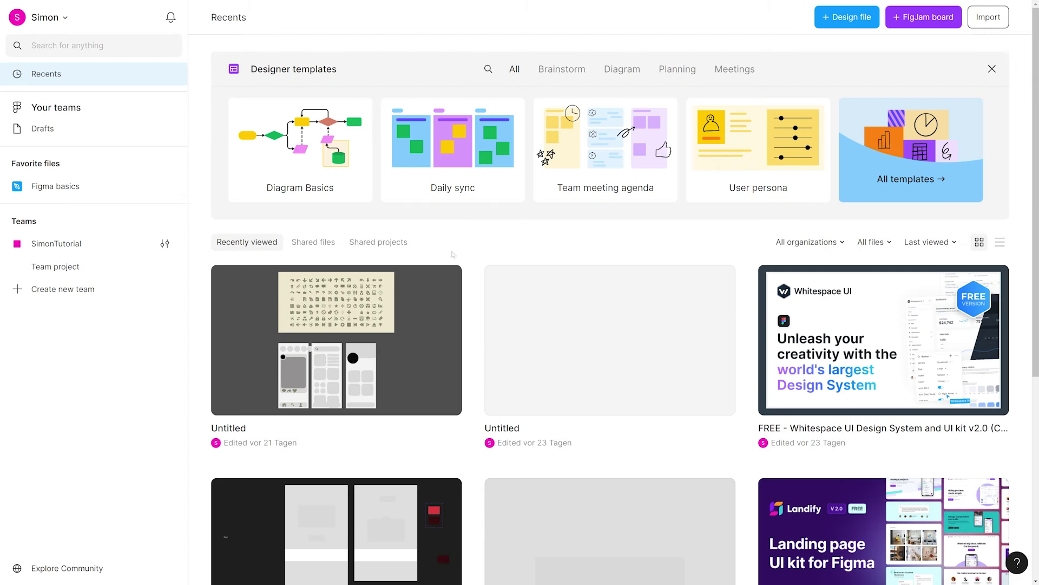
Open the first Untitled file, return to the file browser, and show Drafts.
{"action": "scroll", "coordinate": [471, 379], "scroll_direction": "down", "scroll_amount": 1}
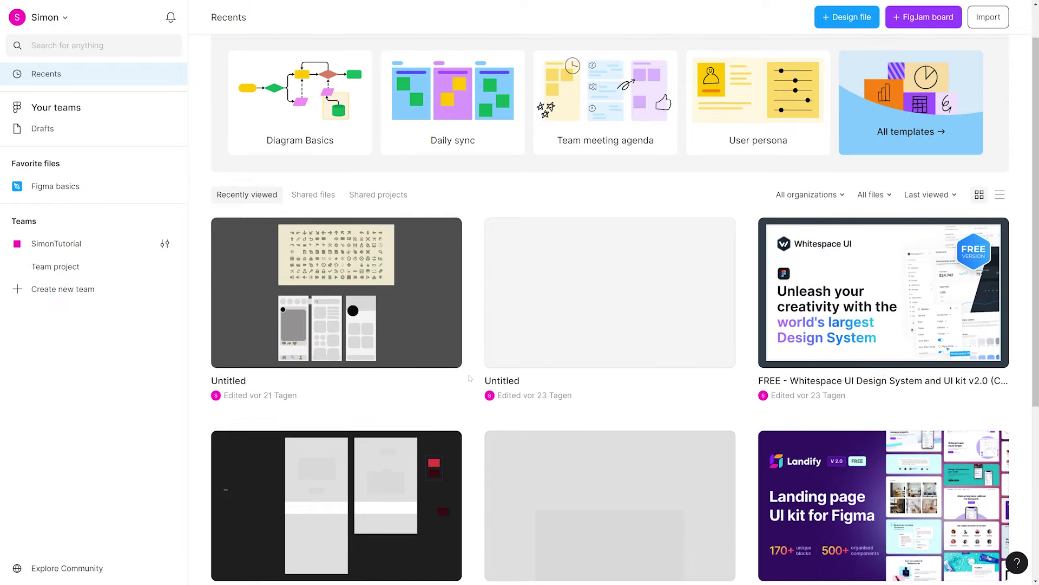
{"action": "left_click", "coordinate": [339, 293]}
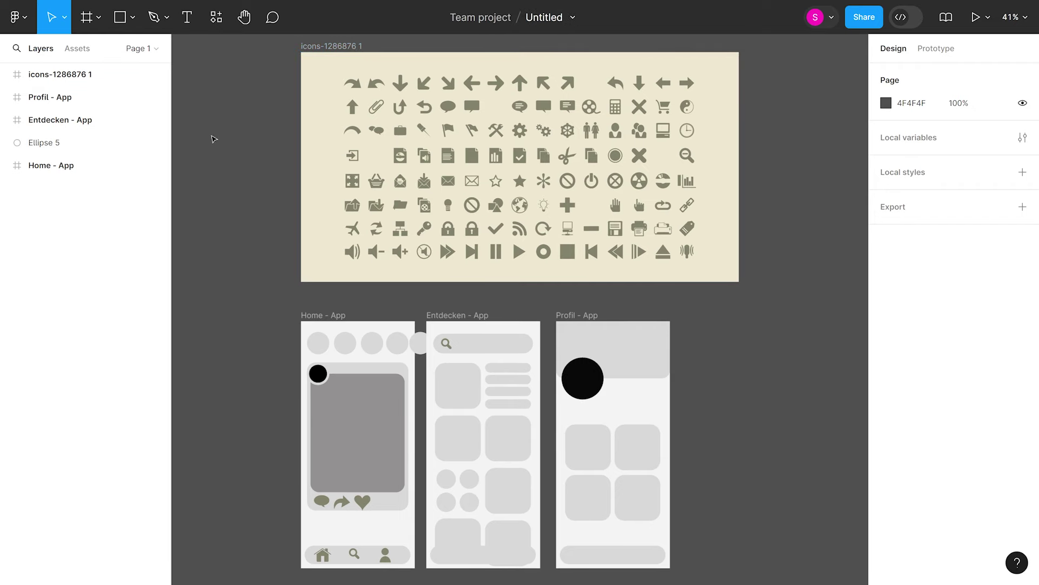
{"action": "left_click", "coordinate": [18, 16]}
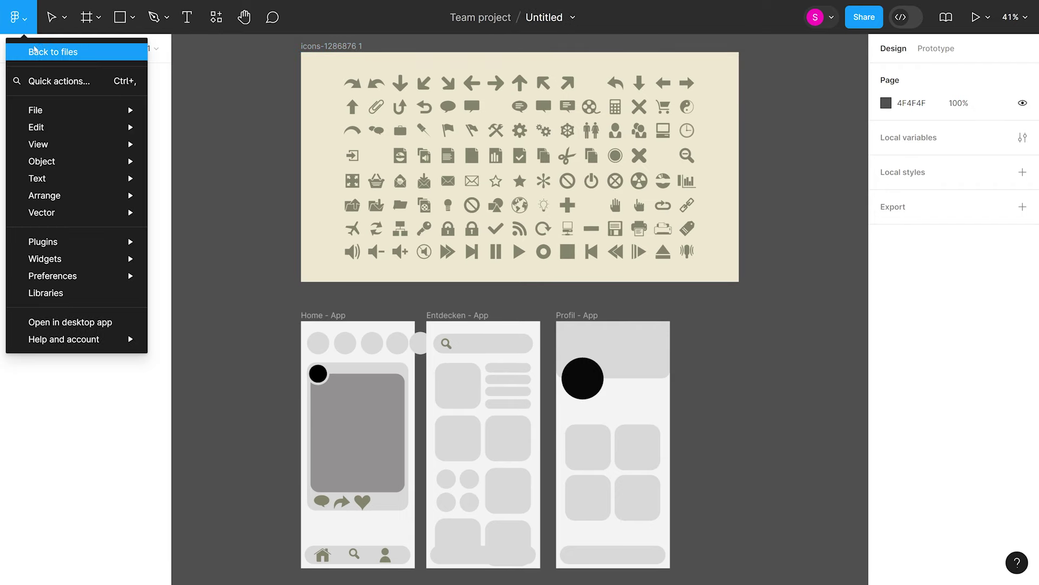
{"action": "left_click", "coordinate": [43, 48]}
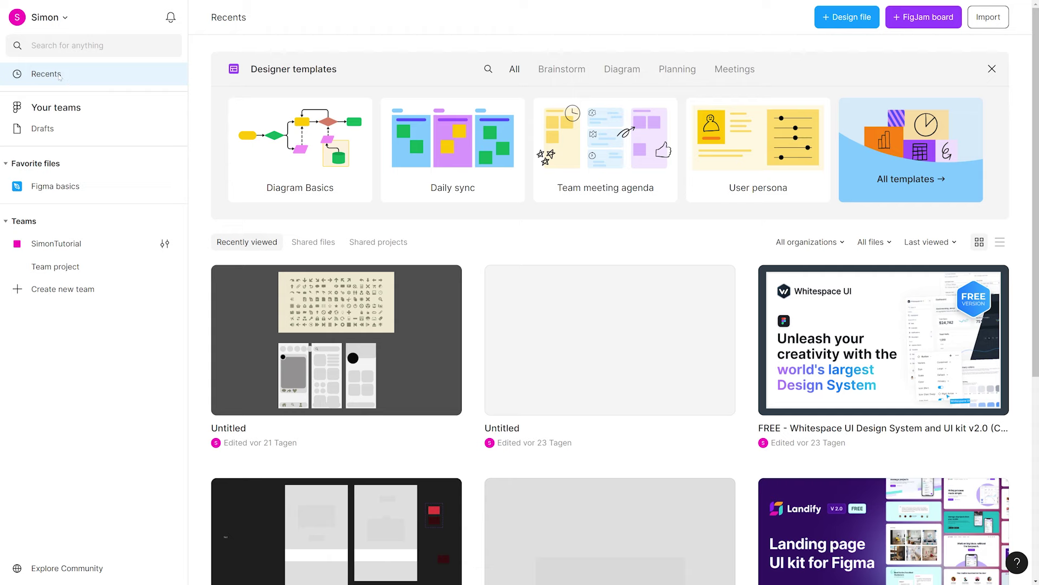
{"action": "scroll", "coordinate": [479, 283], "scroll_direction": "down", "scroll_amount": 3}
{"action": "scroll", "coordinate": [541, 352], "scroll_direction": "down", "scroll_amount": 3}
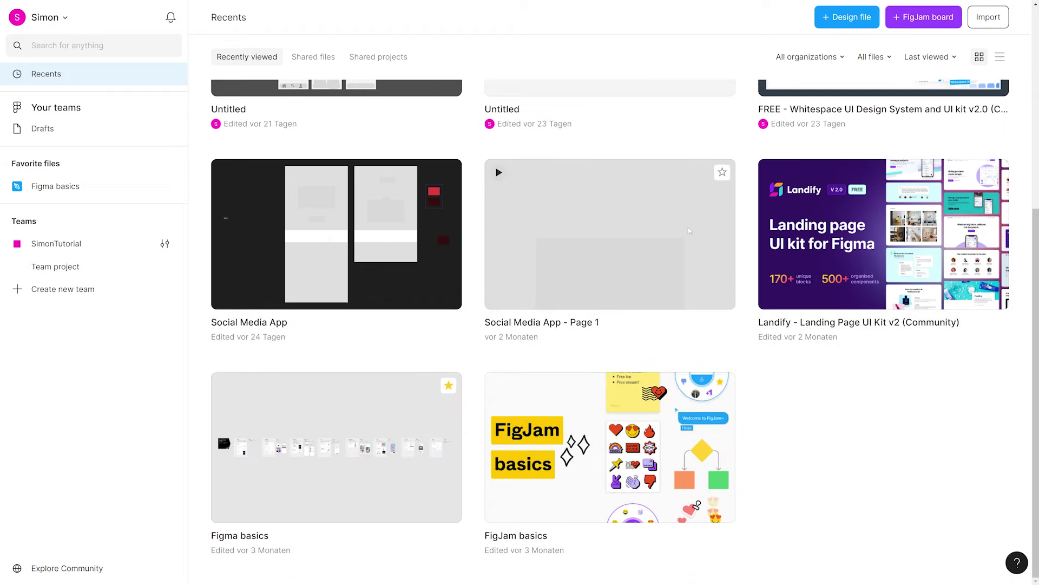
{"action": "scroll", "coordinate": [542, 351], "scroll_direction": "up", "scroll_amount": 5}
{"action": "scroll", "coordinate": [479, 287], "scroll_direction": "up", "scroll_amount": 2}
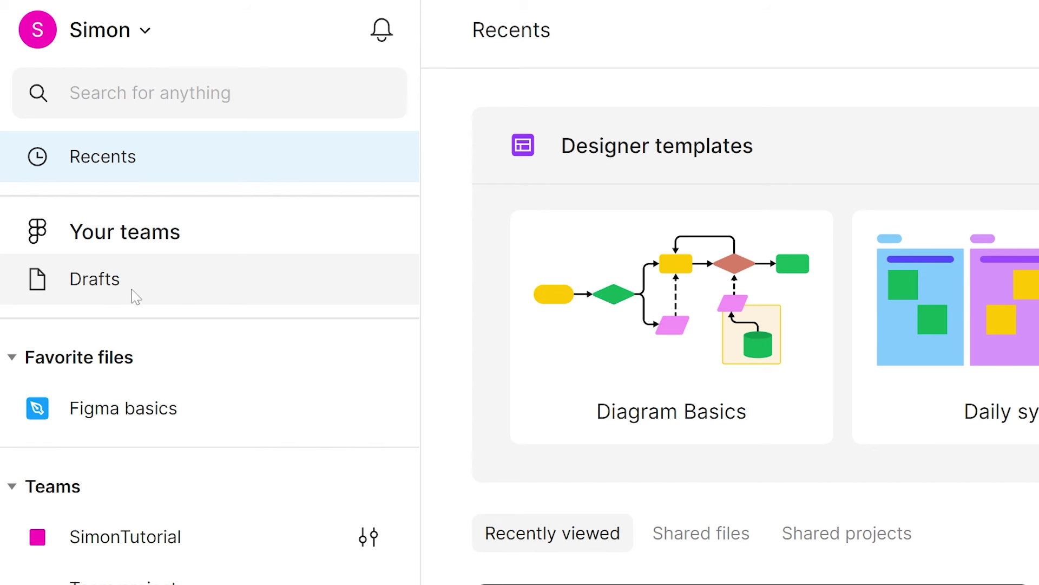
{"action": "left_click", "coordinate": [51, 130]}
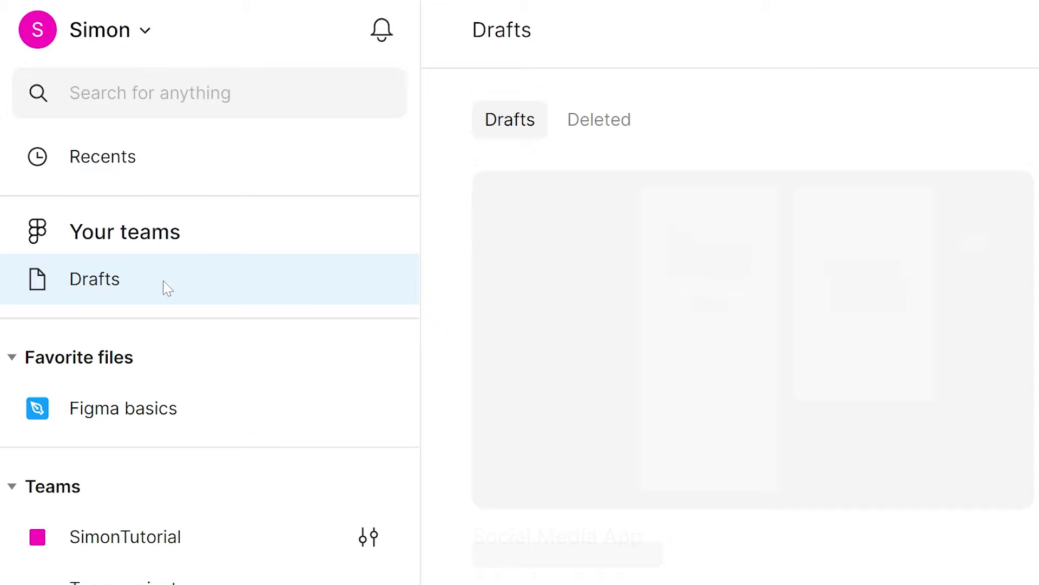
{"action": "mouse_move", "coordinate": [336, 155]}
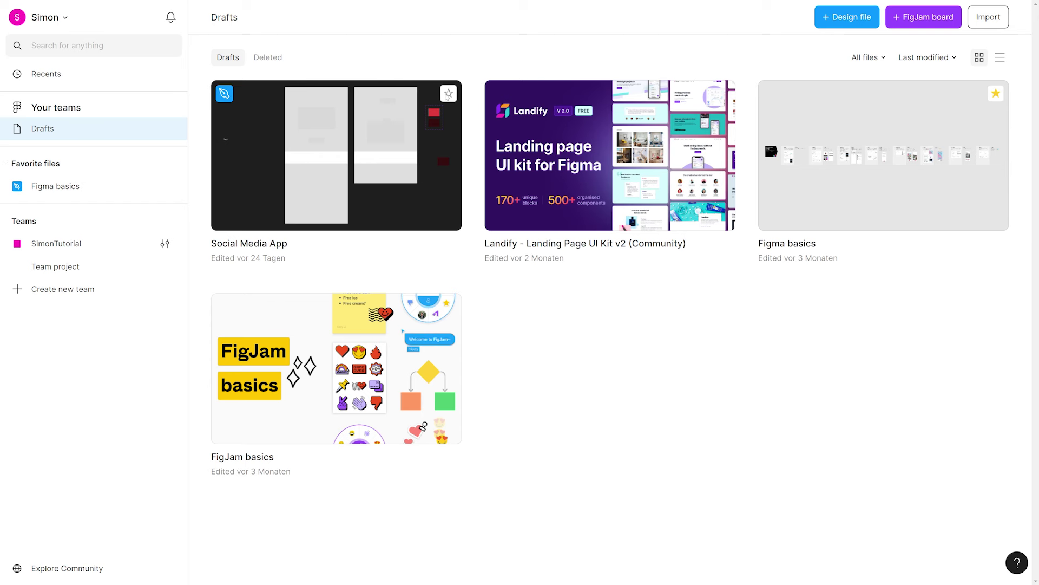
Star Social Media App as a favourite, then try list/grid views and sorting.
{"action": "left_click", "coordinate": [449, 93]}
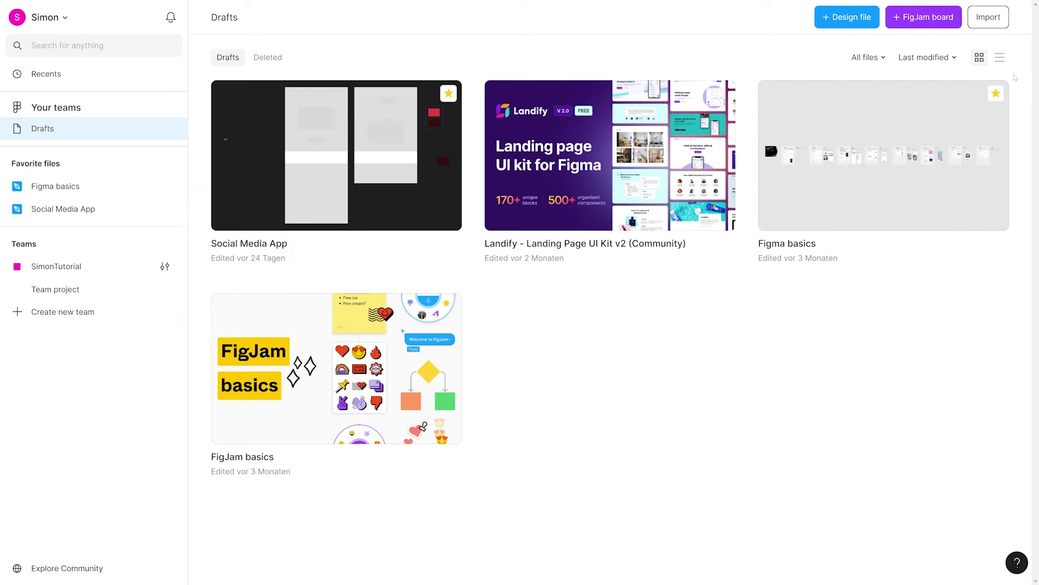
{"action": "left_click", "coordinate": [1000, 57]}
{"action": "left_click", "coordinate": [979, 57]}
{"action": "left_click", "coordinate": [942, 58]}
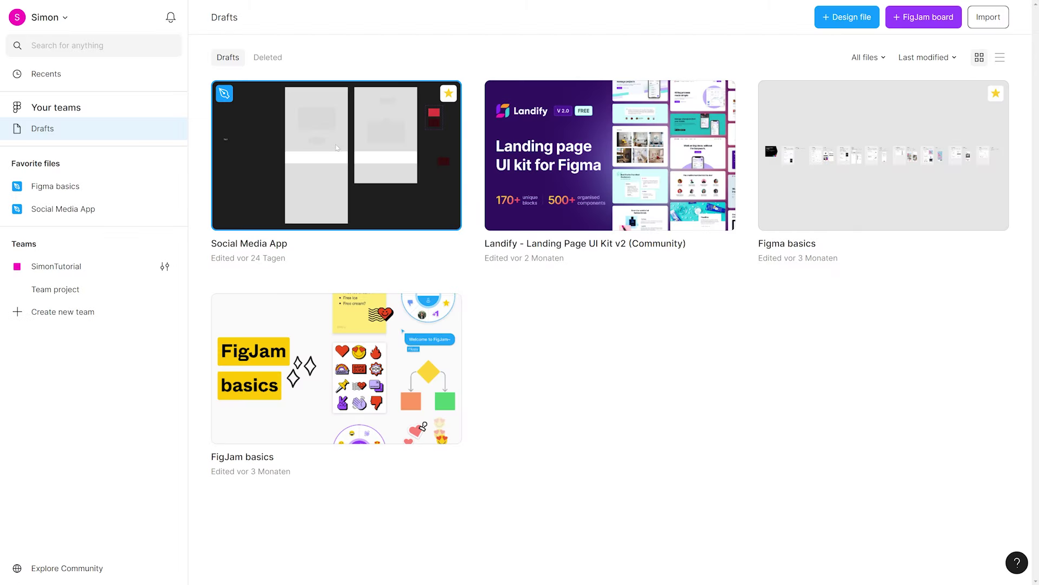
Start moving the Social Media App file, then cancel the move.
{"action": "right_click", "coordinate": [337, 146]}
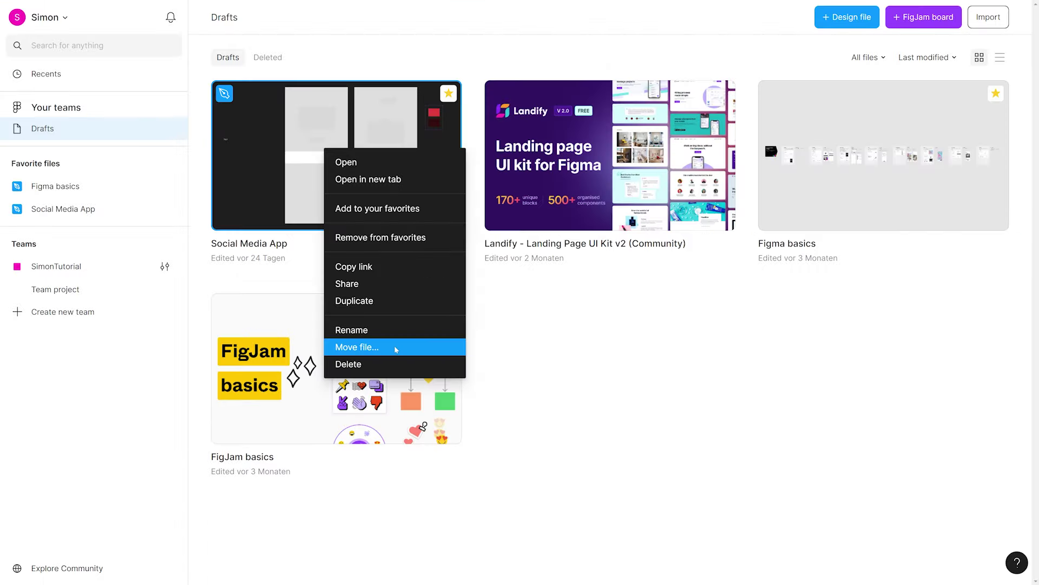
{"action": "left_click", "coordinate": [394, 345]}
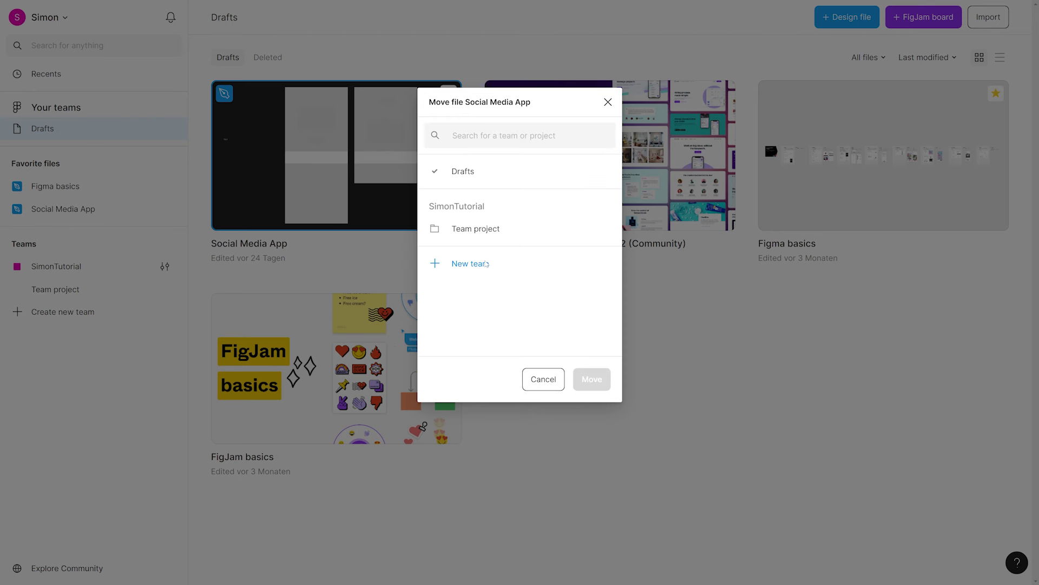
{"action": "key", "text": "Escape"}
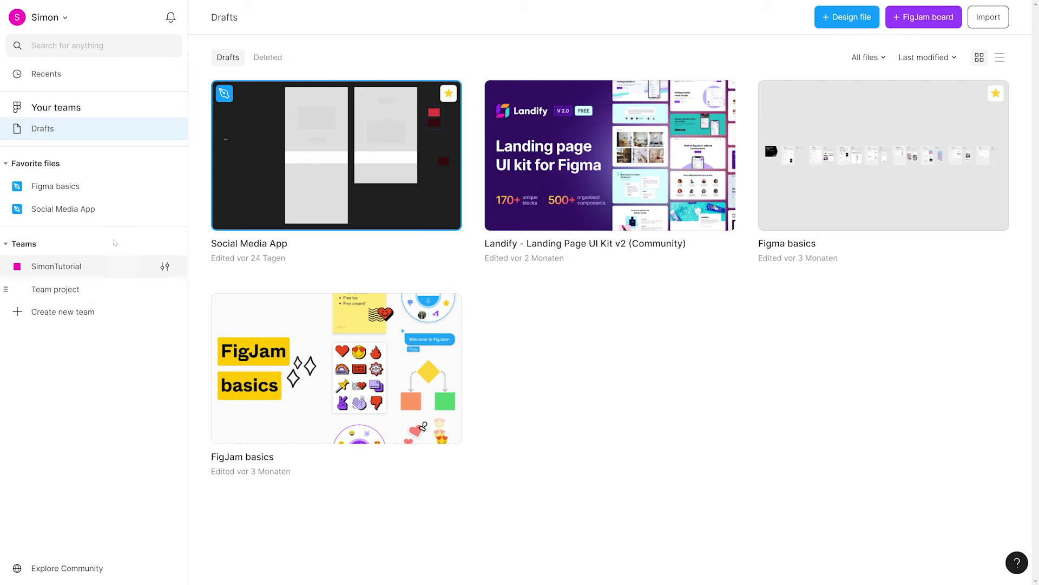
{"action": "mouse_move", "coordinate": [57, 266]}
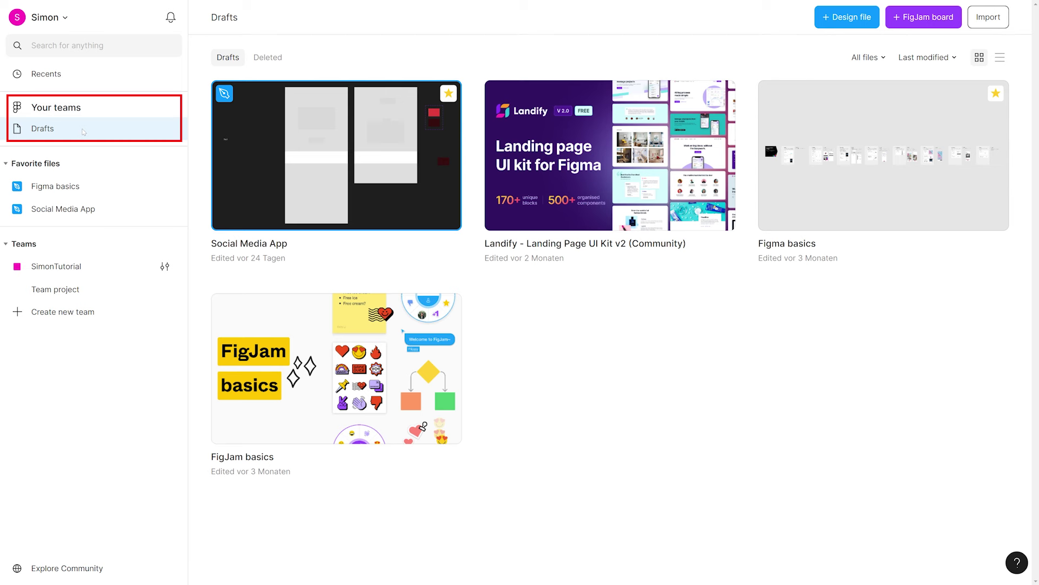
Create a new team named Simon on the free Starter plan, skipping collaborators.
{"action": "left_click", "coordinate": [80, 269]}
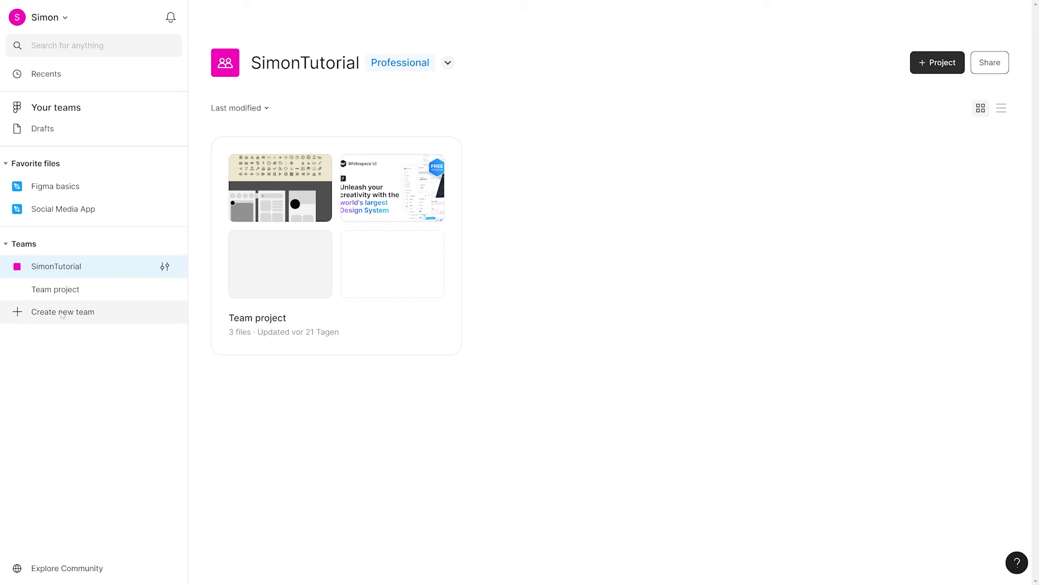
{"action": "left_click", "coordinate": [63, 313]}
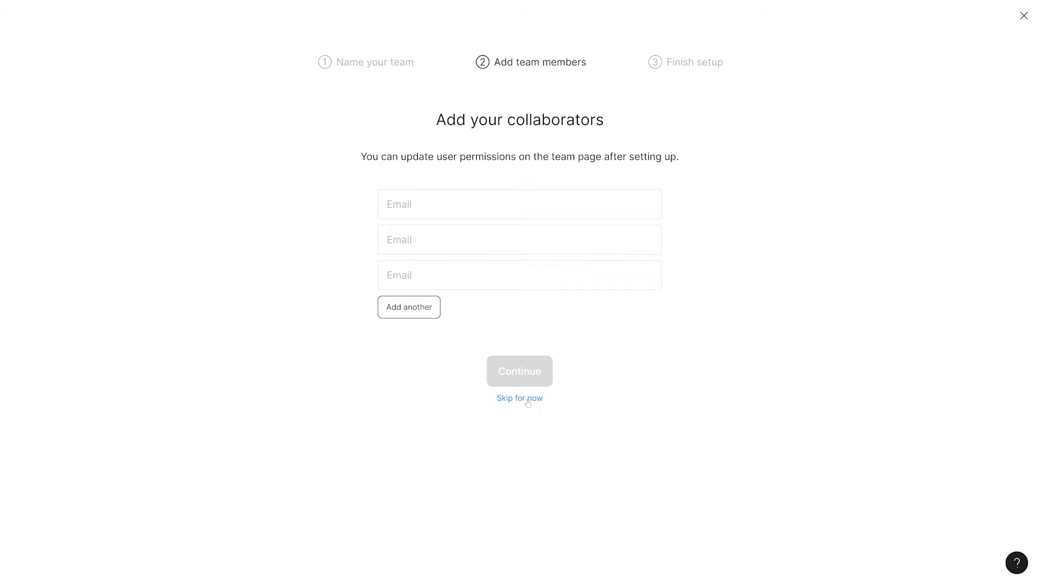
{"action": "left_click", "coordinate": [525, 400]}
{"action": "scroll", "coordinate": [650, 298], "scroll_direction": "down", "scroll_amount": 2}
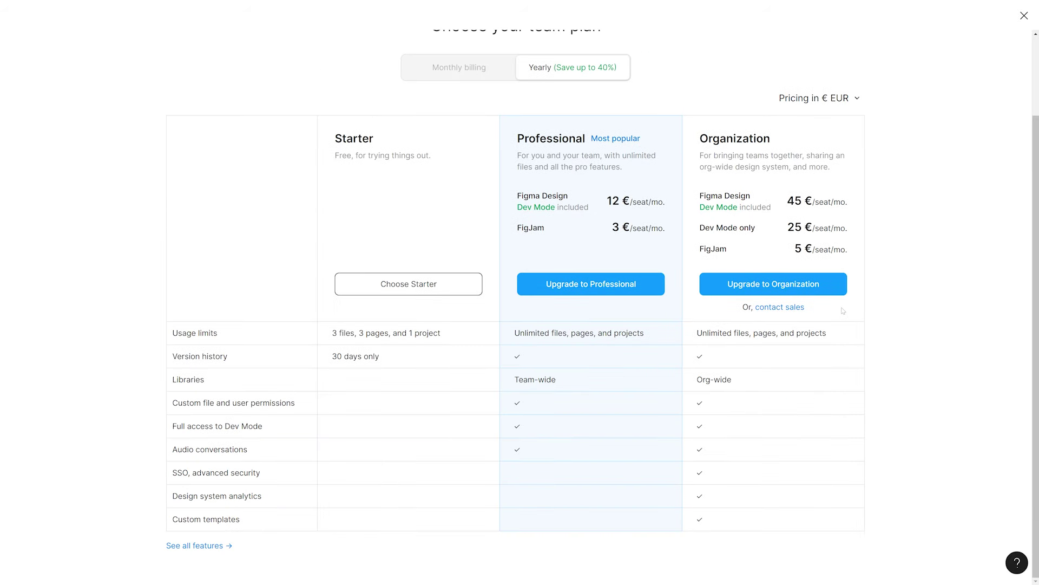
{"action": "scroll", "coordinate": [456, 271], "scroll_direction": "up", "scroll_amount": 1}
{"action": "left_click", "coordinate": [419, 324]}
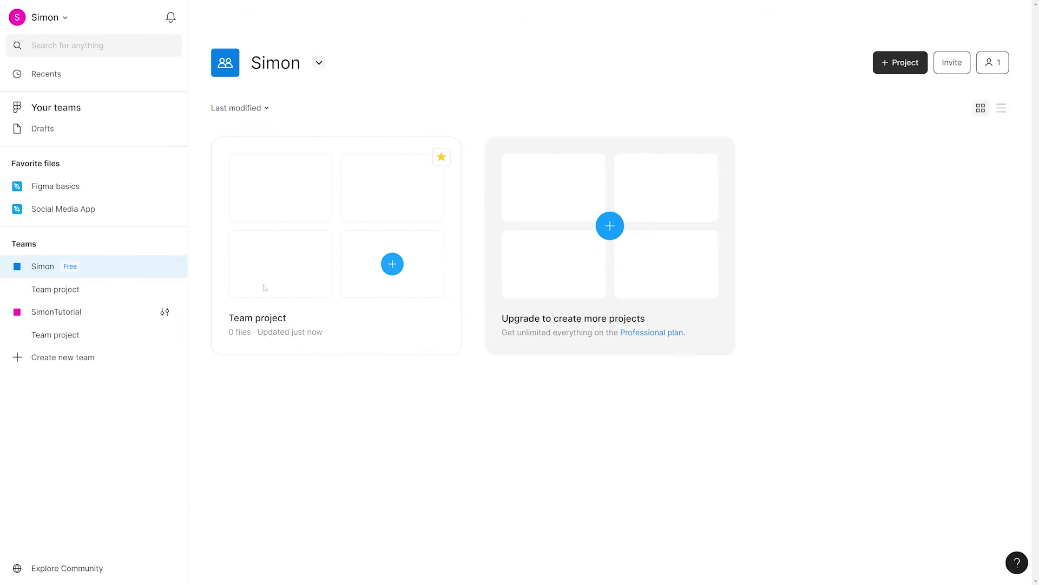
Dismiss the Simon team's options menu and open its empty Team project.
{"action": "right_click", "coordinate": [125, 267]}
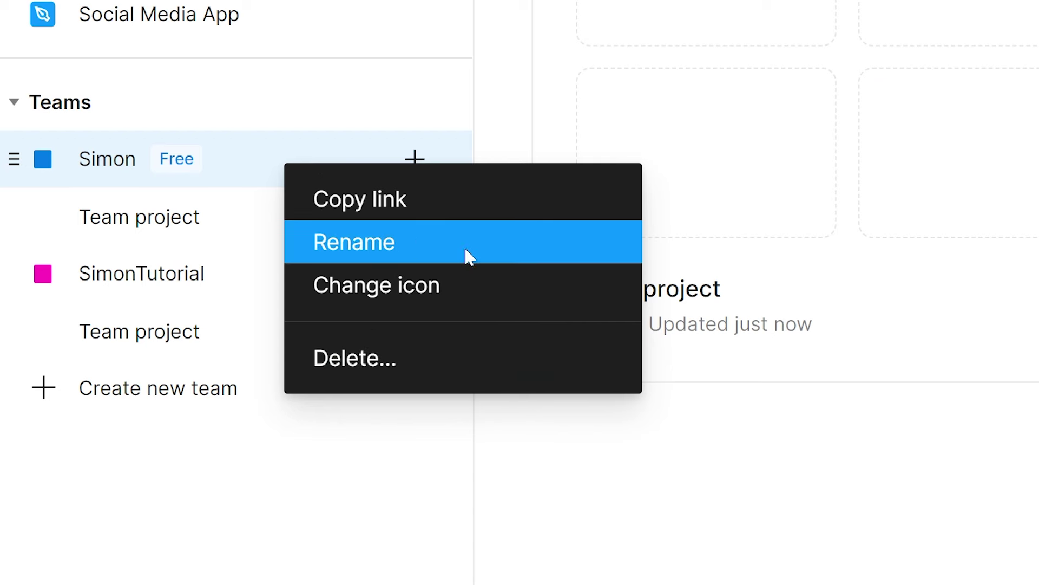
{"action": "left_click", "coordinate": [202, 222]}
{"action": "left_click", "coordinate": [168, 216]}
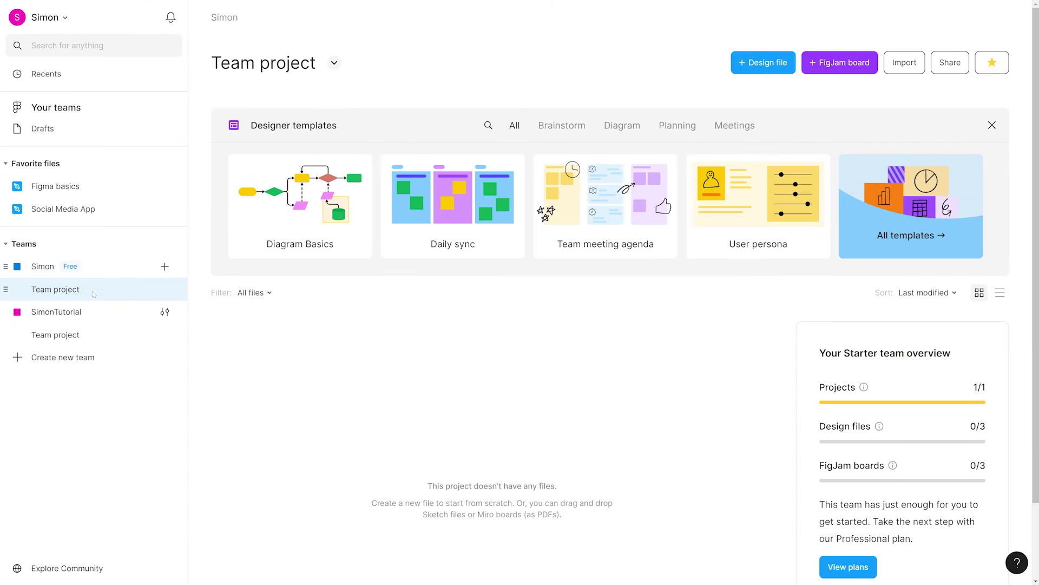
Open SimonTutorial's Team project and view its sharing access levels.
{"action": "left_click", "coordinate": [78, 336]}
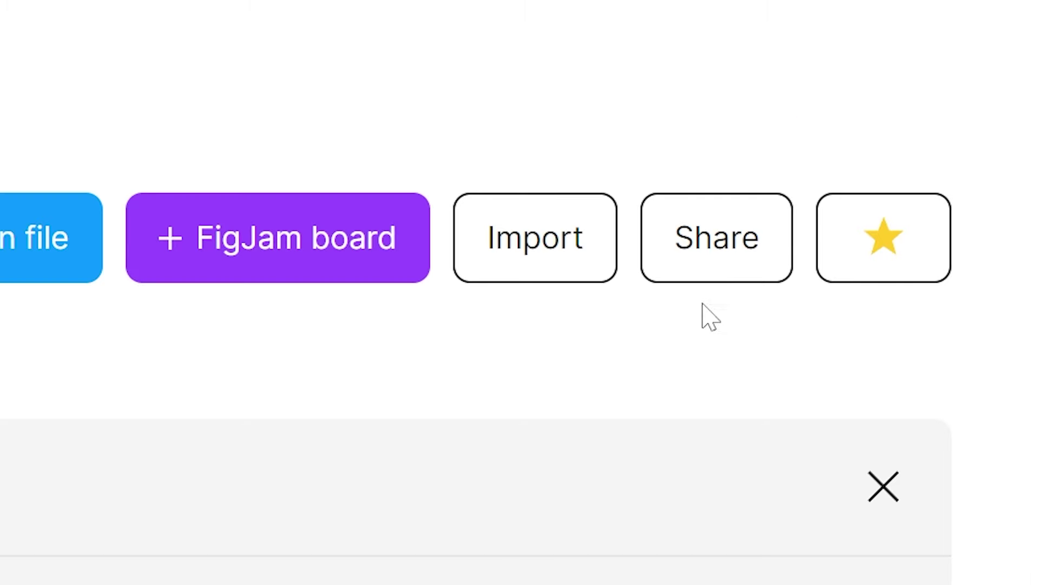
{"action": "left_click", "coordinate": [717, 243]}
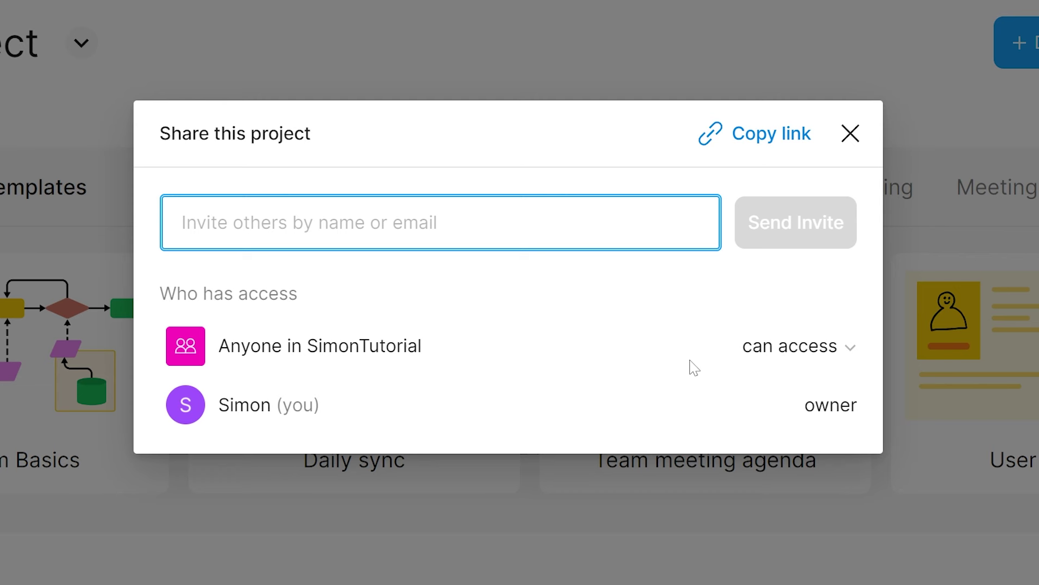
{"action": "left_click", "coordinate": [828, 349]}
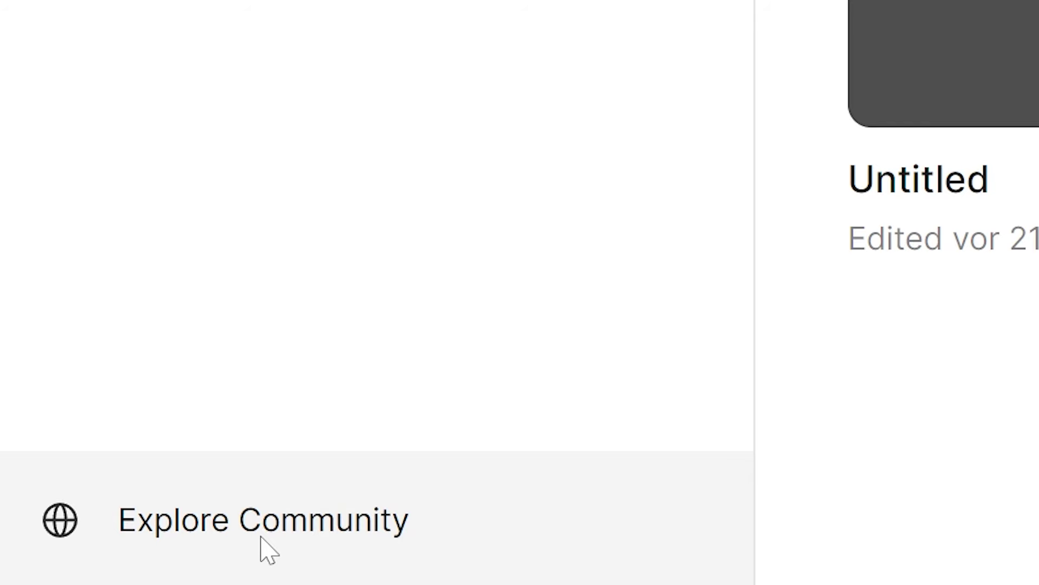
Go to the Figma Community page and scroll through its resources.
{"action": "left_click", "coordinate": [261, 537]}
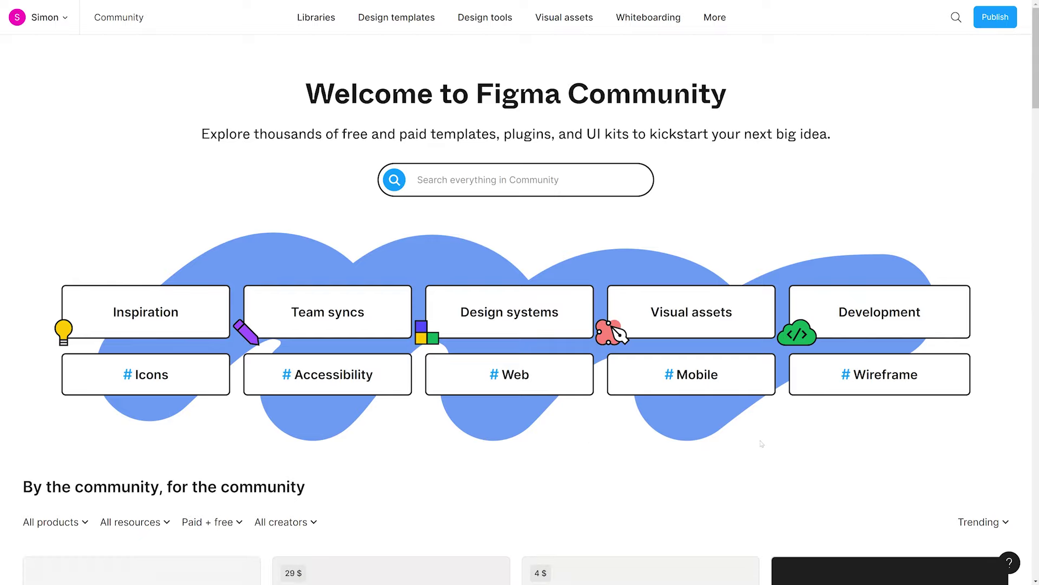
{"action": "scroll", "coordinate": [358, 327], "scroll_direction": "down", "scroll_amount": 2}
{"action": "scroll", "coordinate": [358, 326], "scroll_direction": "down", "scroll_amount": 4}
{"action": "scroll", "coordinate": [713, 426], "scroll_direction": "down", "scroll_amount": 3}
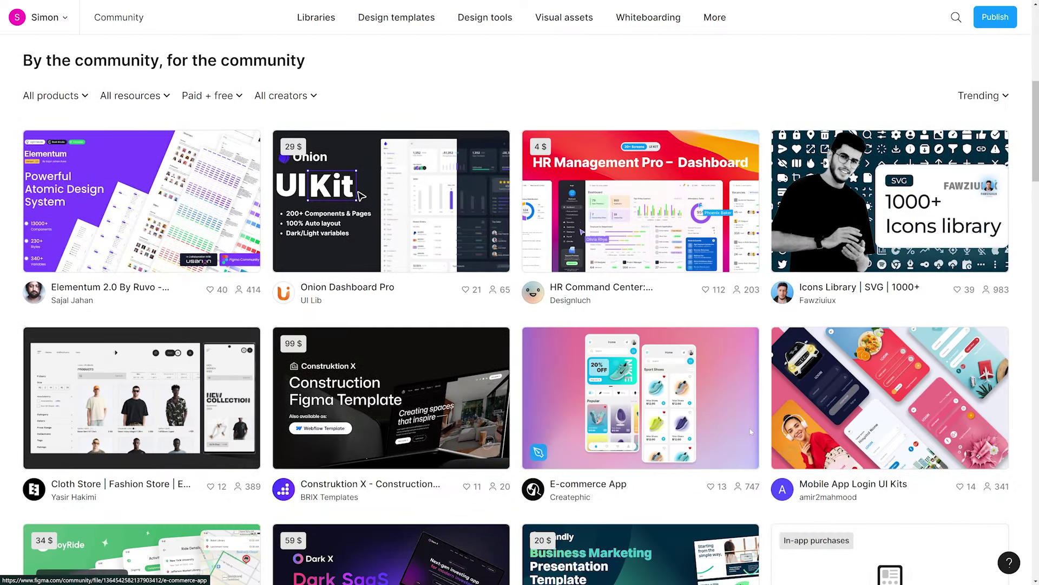
{"action": "scroll", "coordinate": [713, 426], "scroll_direction": "up", "scroll_amount": 7}
{"action": "scroll", "coordinate": [713, 426], "scroll_direction": "down", "scroll_amount": 5}
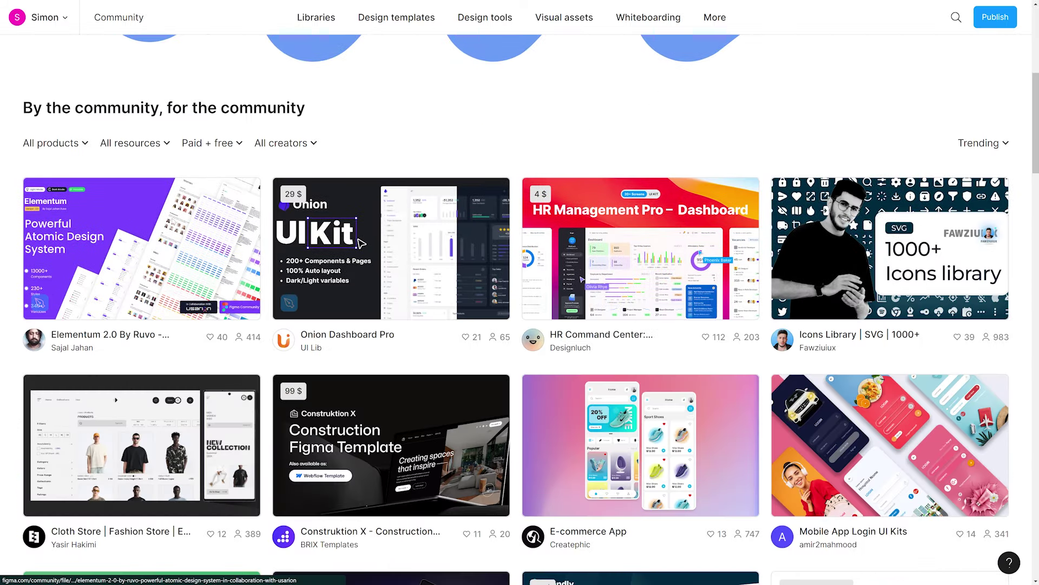
Filter Community to free Files and open the Jet UI Design System page.
{"action": "left_click", "coordinate": [132, 143]}
{"action": "left_click", "coordinate": [136, 193]}
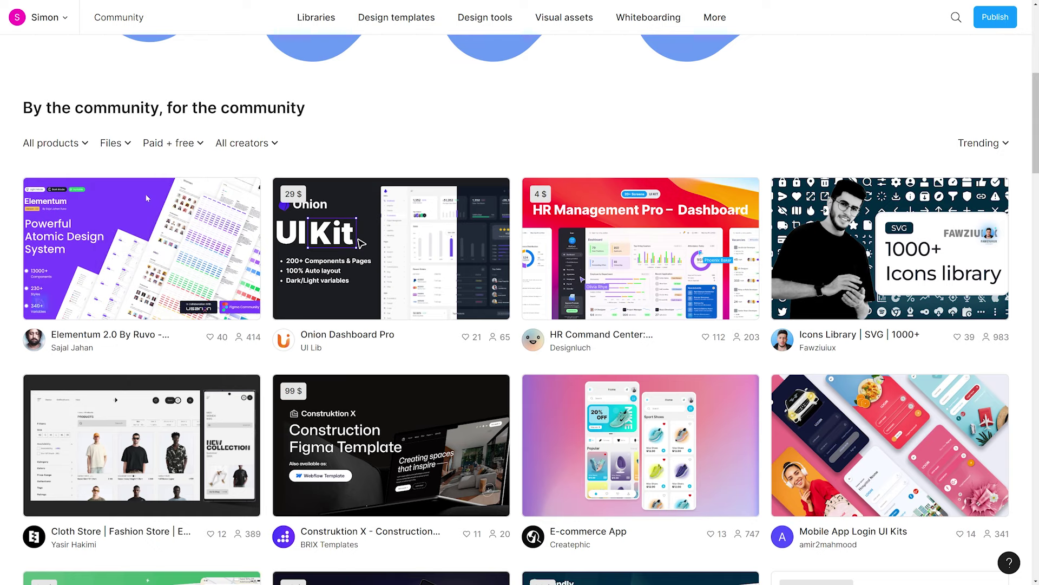
{"action": "left_click", "coordinate": [178, 142]}
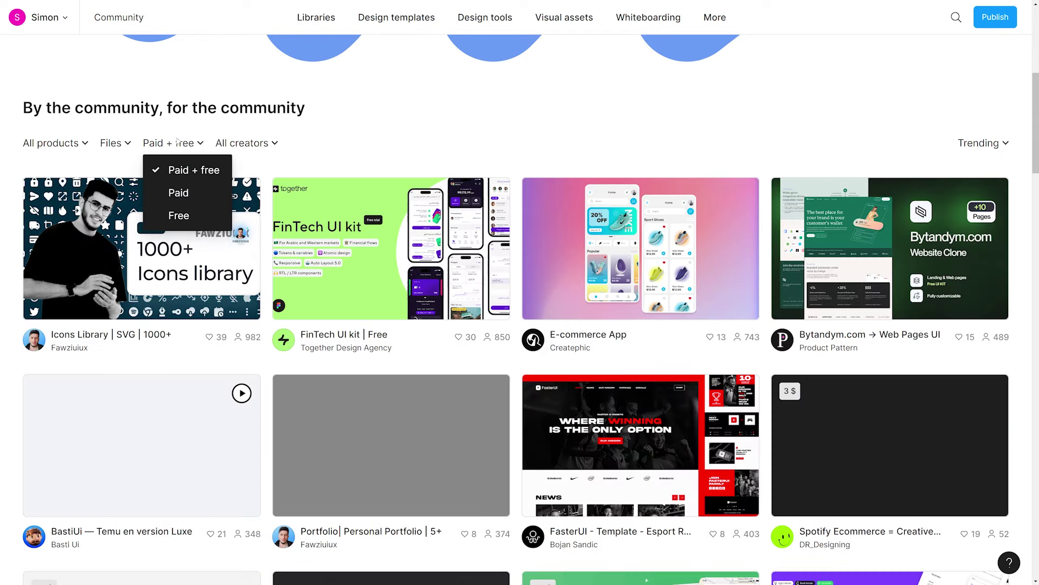
{"action": "left_click", "coordinate": [179, 216]}
{"action": "scroll", "coordinate": [416, 334], "scroll_direction": "down", "scroll_amount": 7}
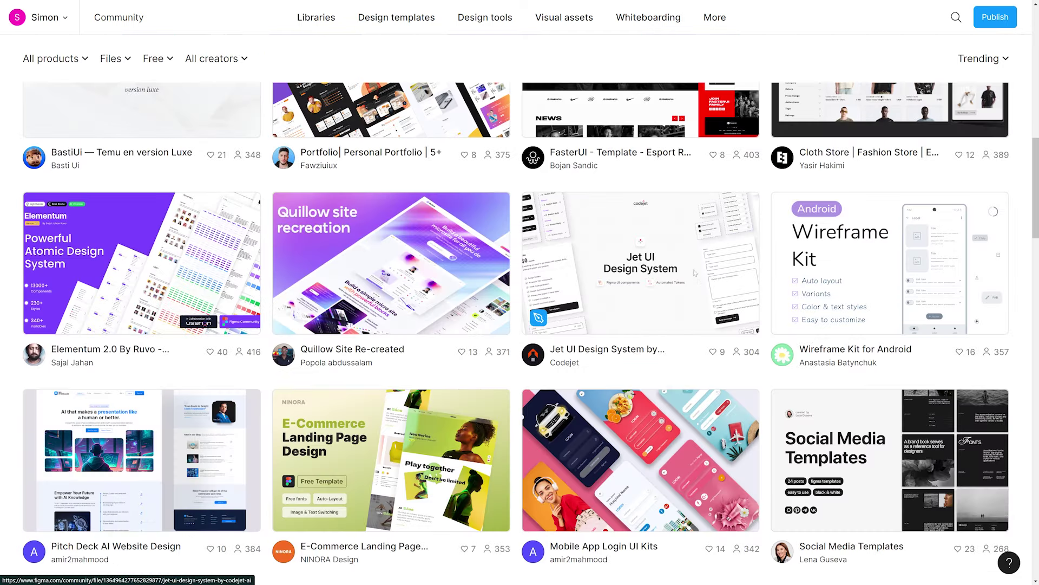
{"action": "left_click", "coordinate": [694, 272]}
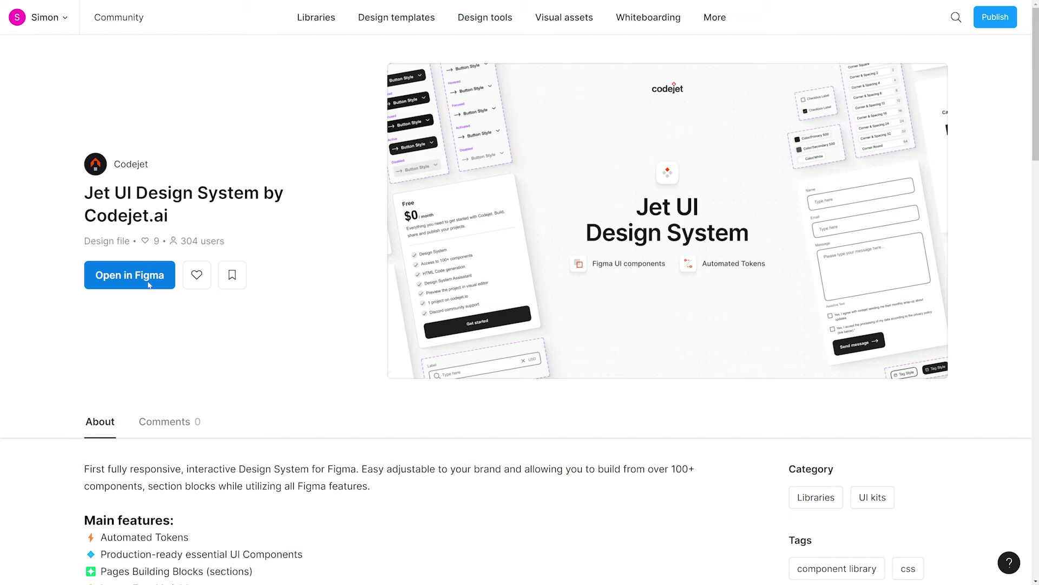
Open the community file in the editor and pan and zoom over the Example 01 landing layouts.
{"action": "left_click", "coordinate": [148, 285]}
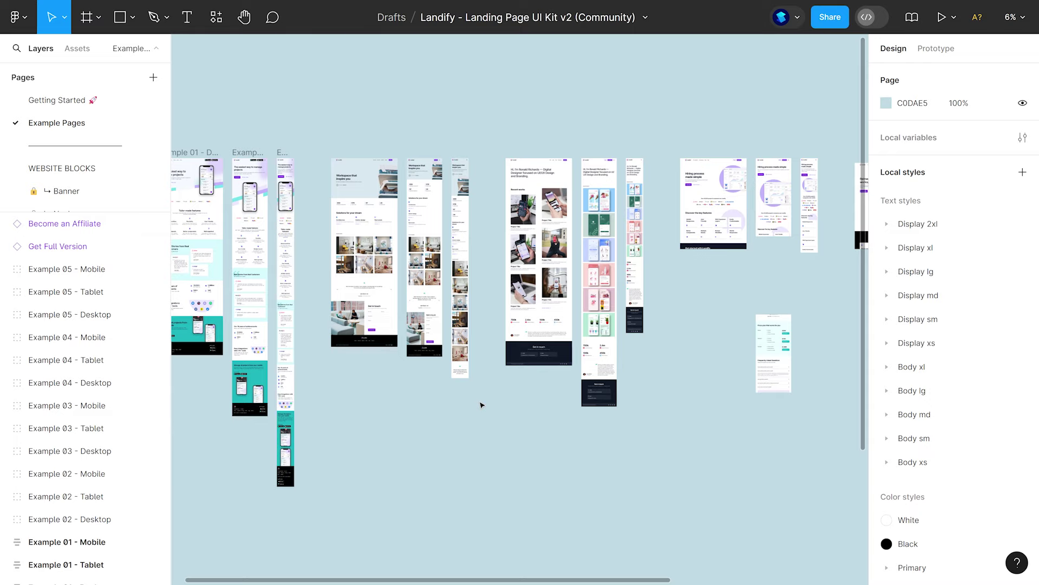
{"action": "left_click_drag", "start_coordinate": [429, 371], "coordinate": [622, 379]}
{"action": "scroll", "coordinate": [411, 236], "scroll_direction": "up", "scroll_amount": 3}
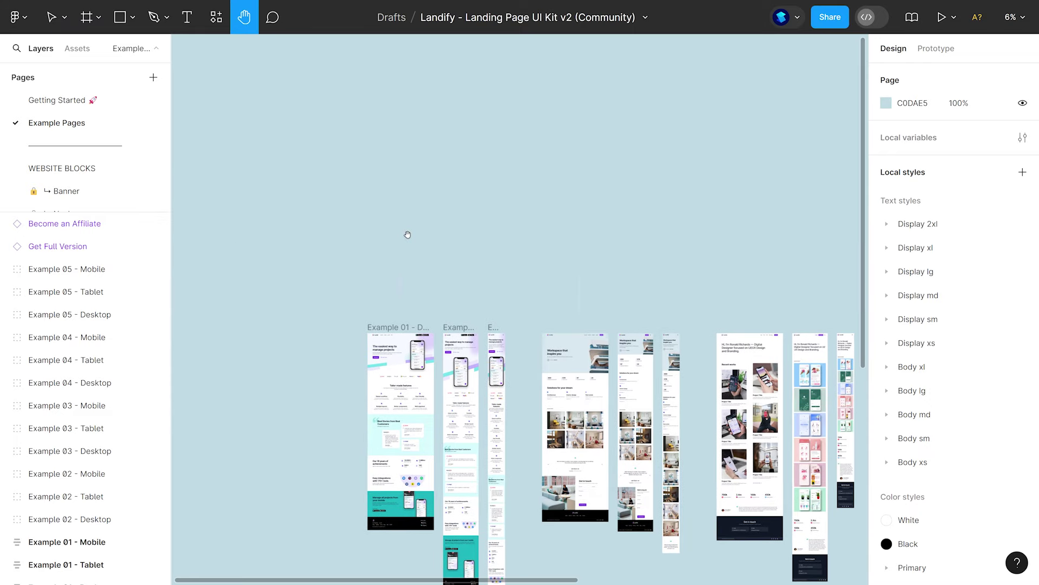
{"action": "scroll", "coordinate": [417, 236], "scroll_direction": "down", "scroll_amount": 3}
{"action": "scroll", "coordinate": [450, 256], "scroll_direction": "up", "scroll_amount": 2, "text": "ctrl"}
{"action": "scroll", "coordinate": [449, 257], "scroll_direction": "up", "scroll_amount": 2, "text": "ctrl"}
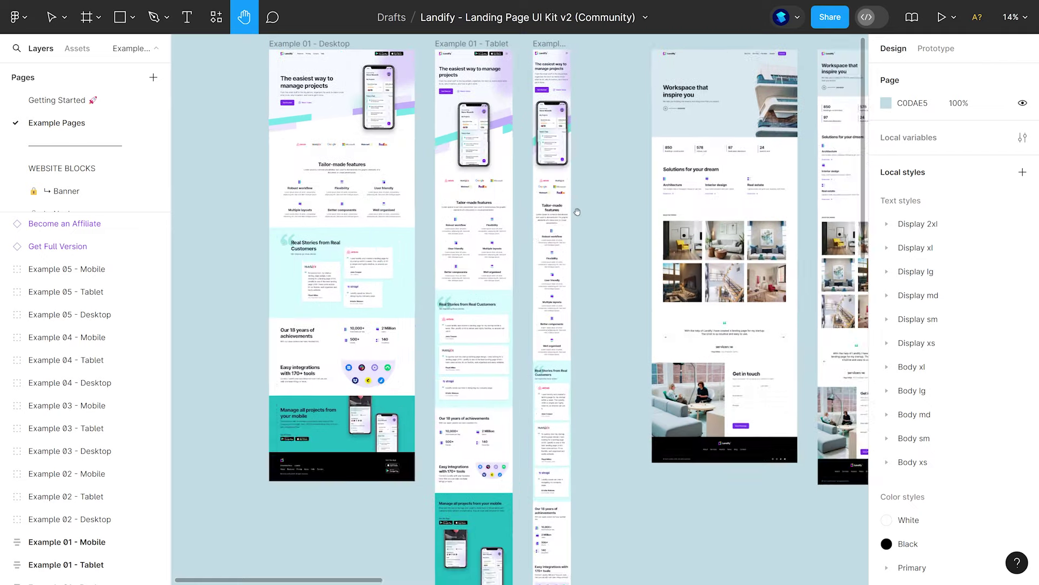
{"action": "scroll", "coordinate": [595, 249], "scroll_direction": "up", "scroll_amount": 2}
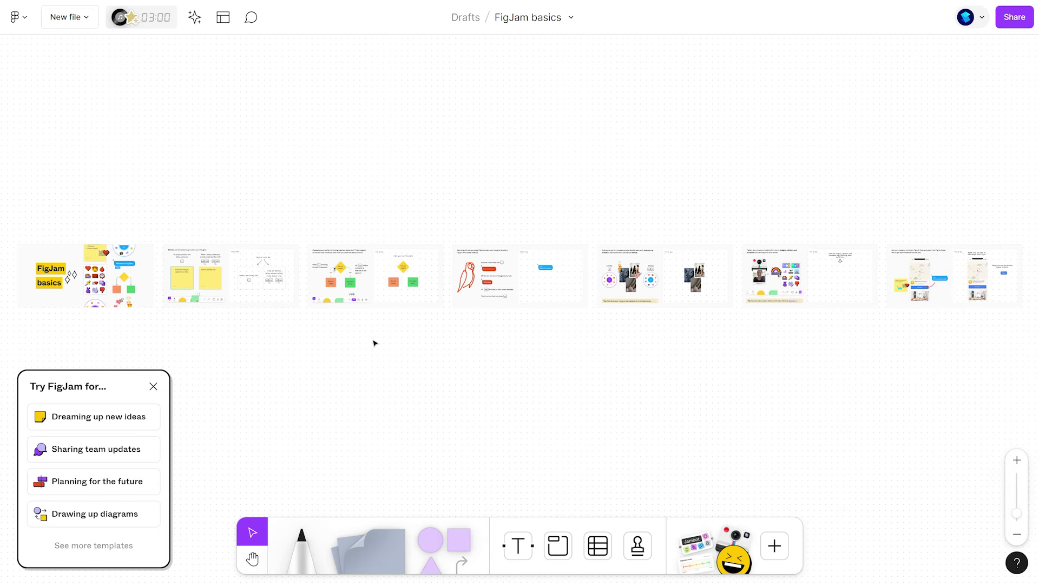
Scroll to zoom into the Connectors frame on the FigJam basics board.
{"action": "scroll", "coordinate": [339, 383], "scroll_direction": "up", "scroll_amount": 3}
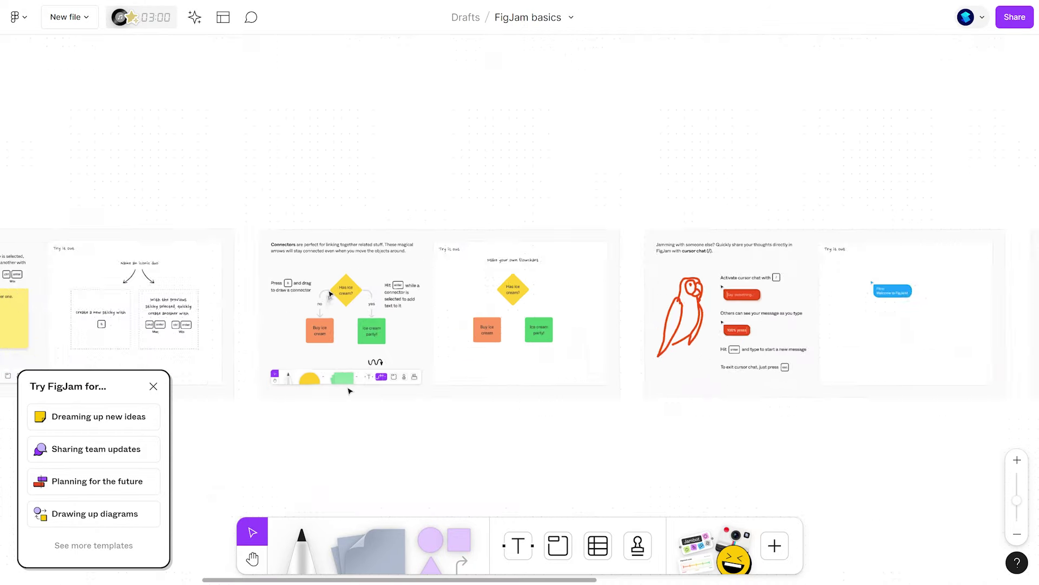
{"action": "scroll", "coordinate": [347, 387], "scroll_direction": "up", "scroll_amount": 1}
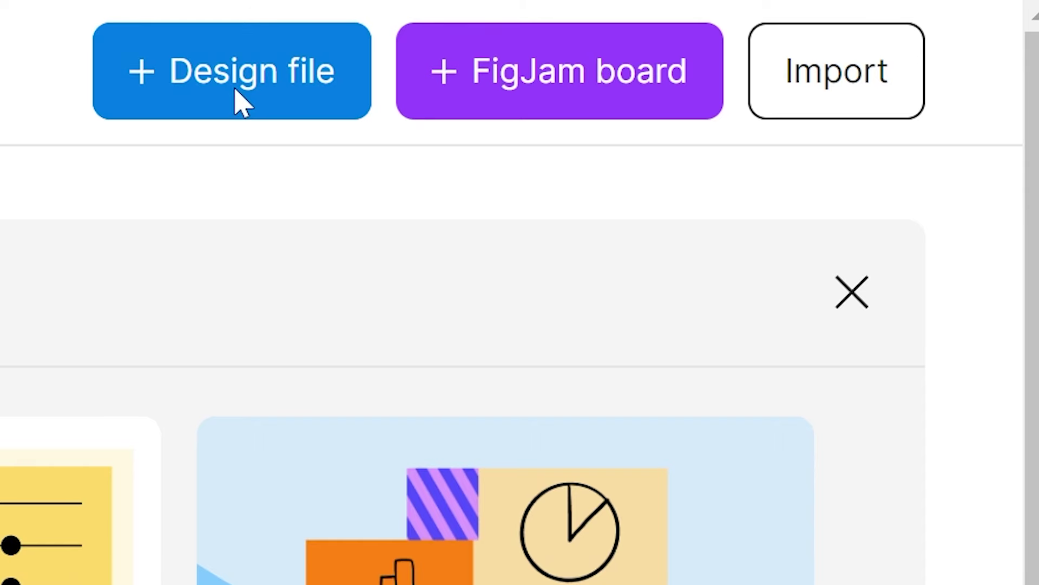
Create a blank design file from the file browser and title it 'Social Media App'.
{"action": "left_click", "coordinate": [236, 92]}
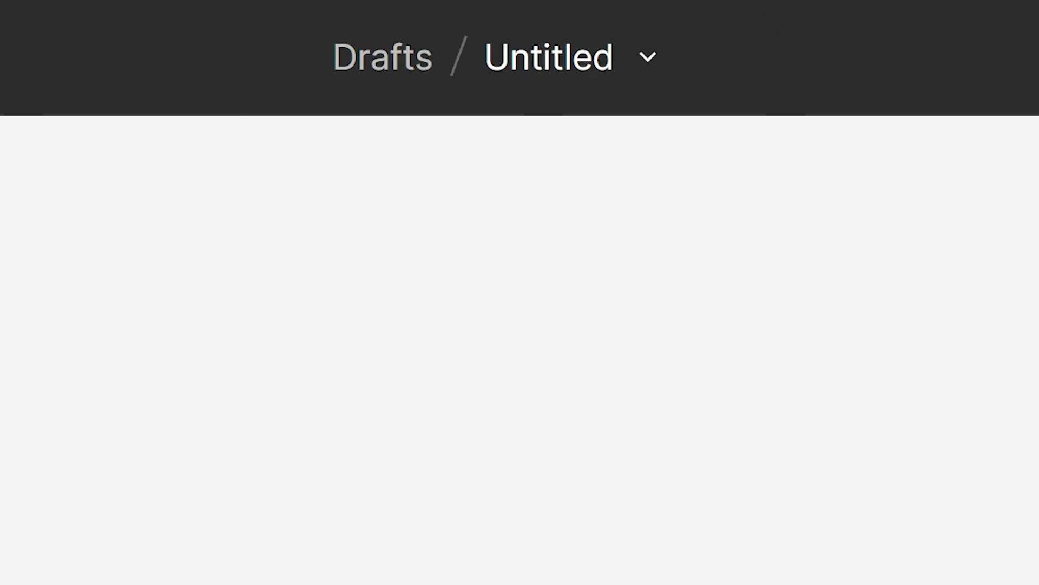
{"action": "left_click", "coordinate": [595, 81]}
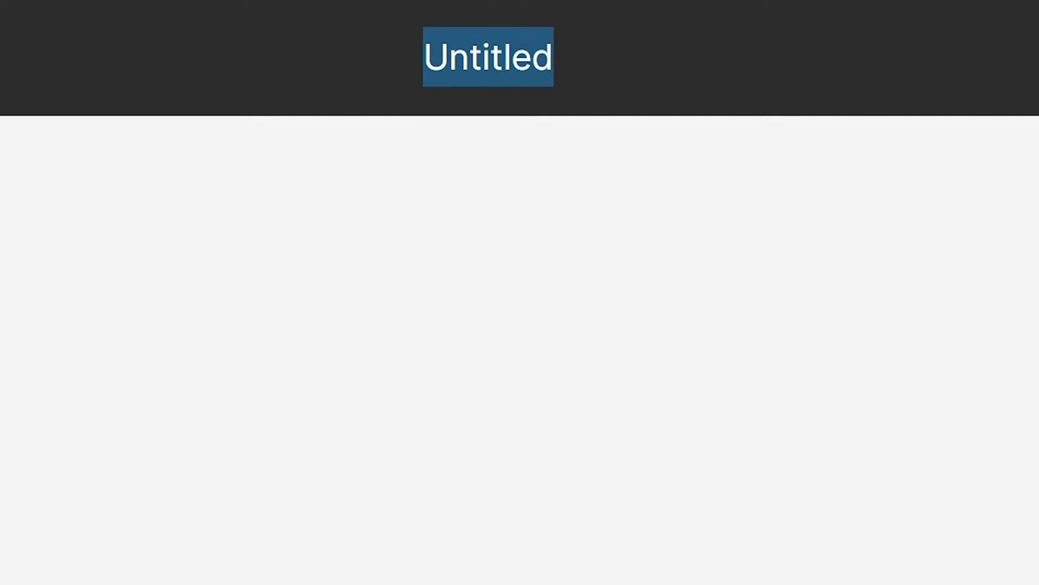
{"action": "type", "text": "Social"}
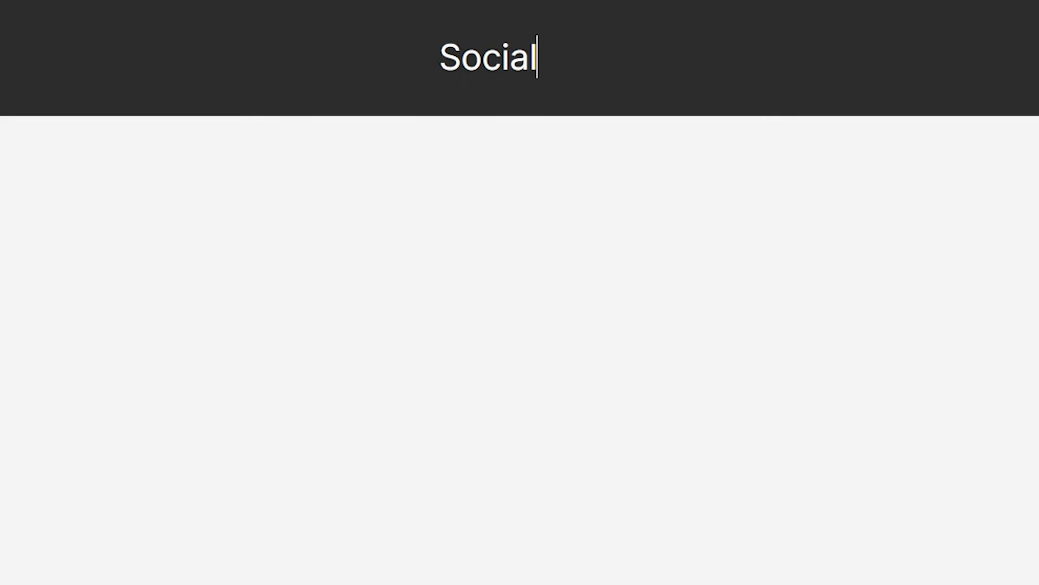
{"action": "type", "text": " Media Ap"}
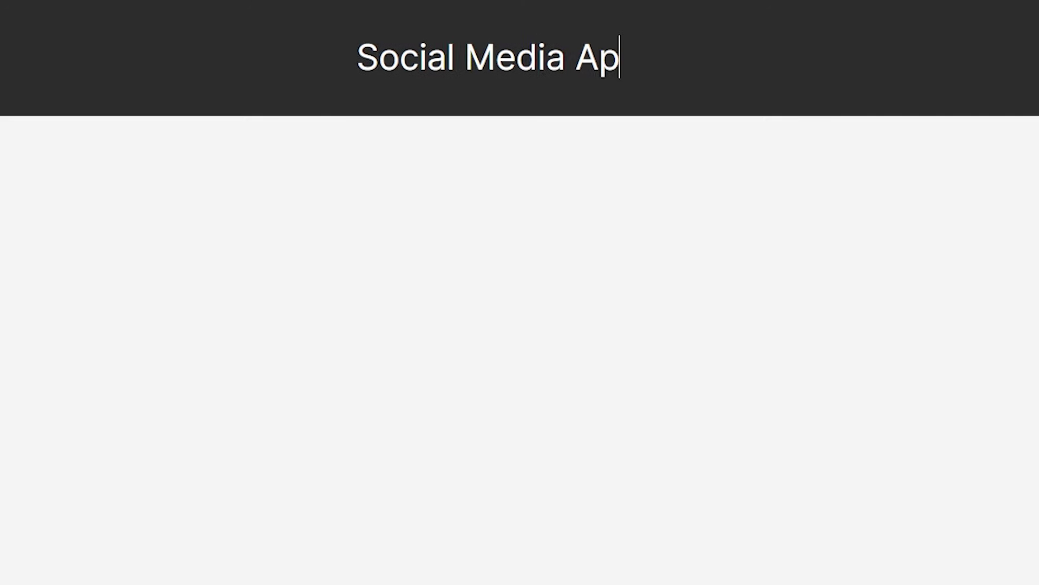
{"action": "type", "text": "p"}
{"action": "key", "text": "Return"}
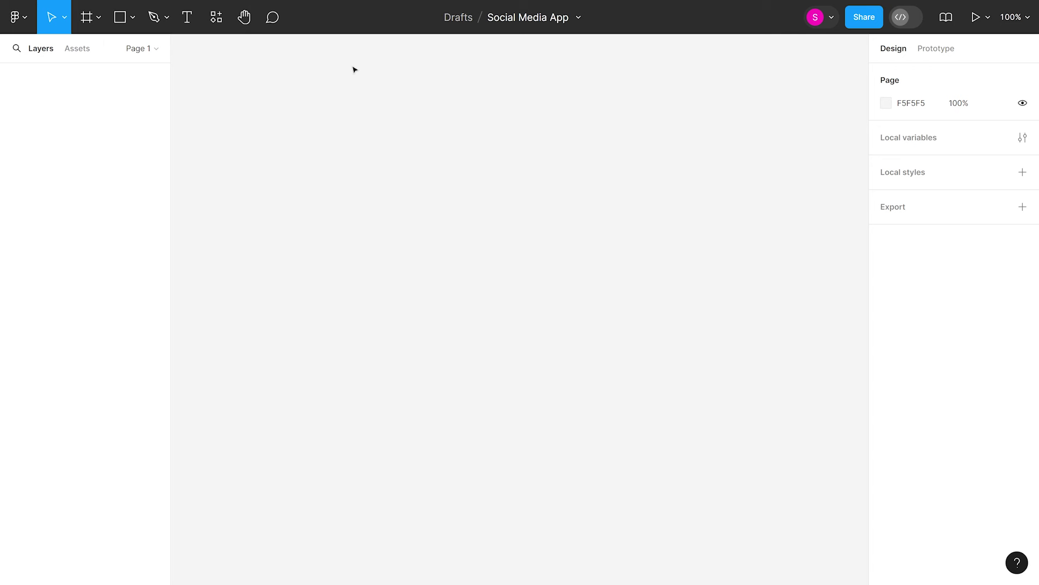
{"action": "left_click", "coordinate": [24, 27]}
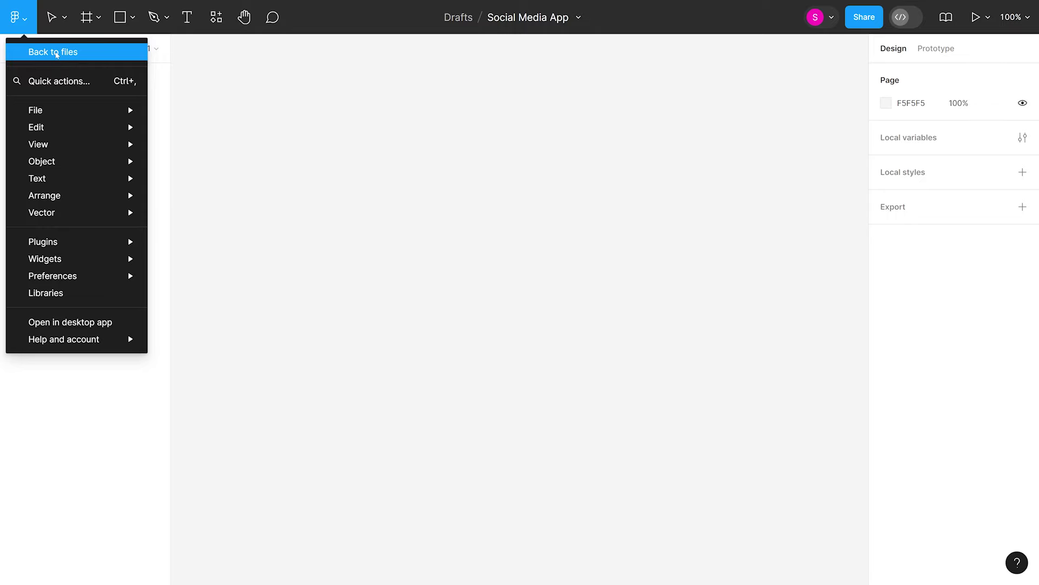
Go back to the file browser home and view the import options.
{"action": "left_click", "coordinate": [56, 53]}
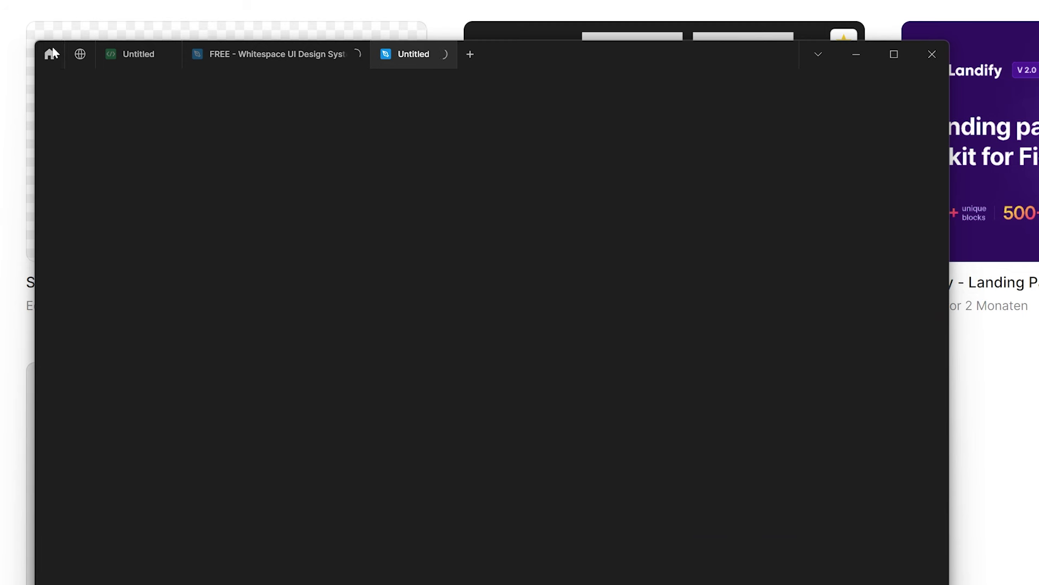
{"action": "left_click", "coordinate": [53, 53]}
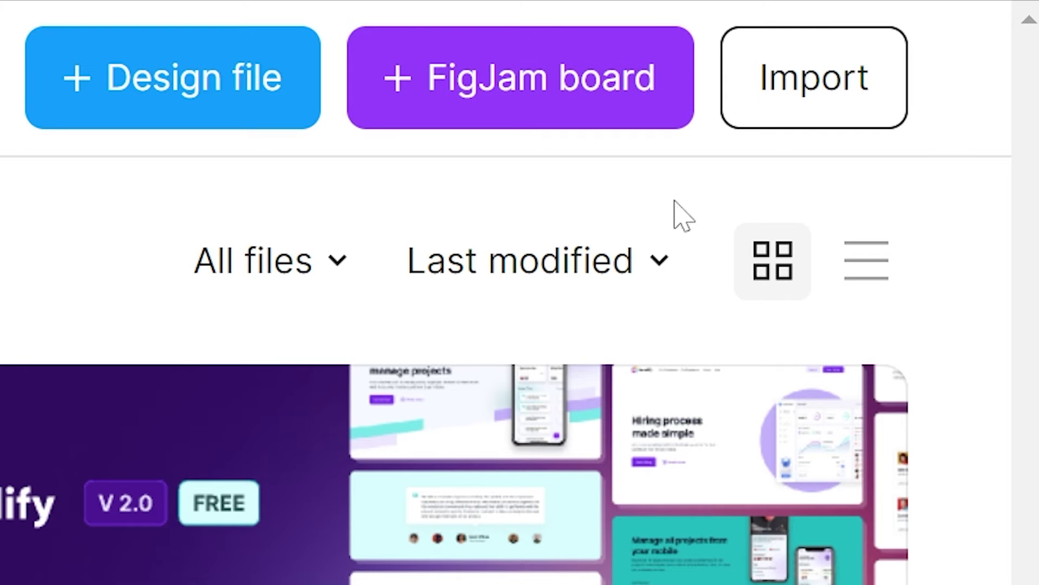
{"action": "left_click", "coordinate": [780, 114]}
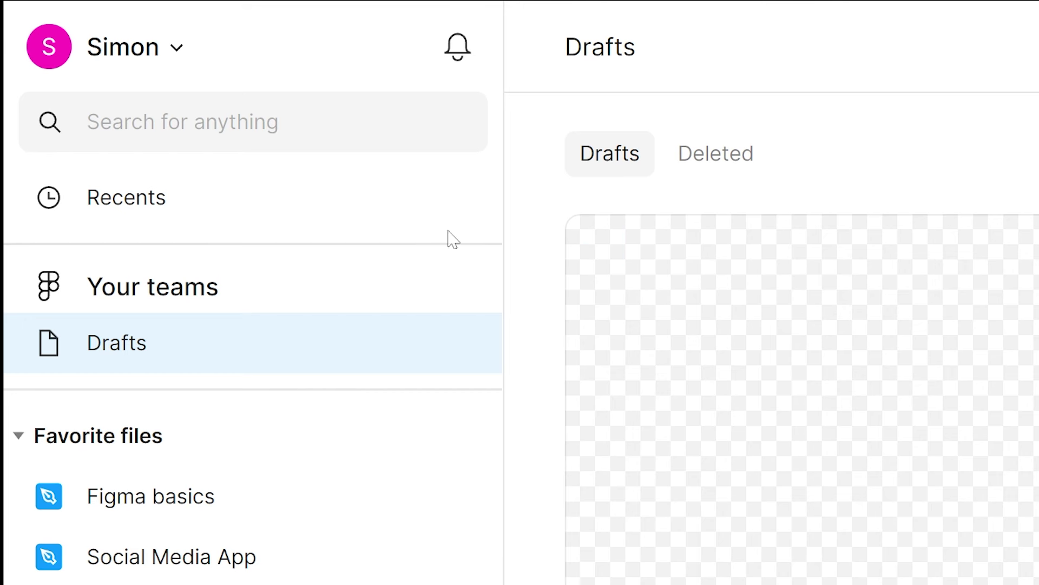
Look at file search filters and the empty notifications panel.
{"action": "left_click", "coordinate": [195, 123]}
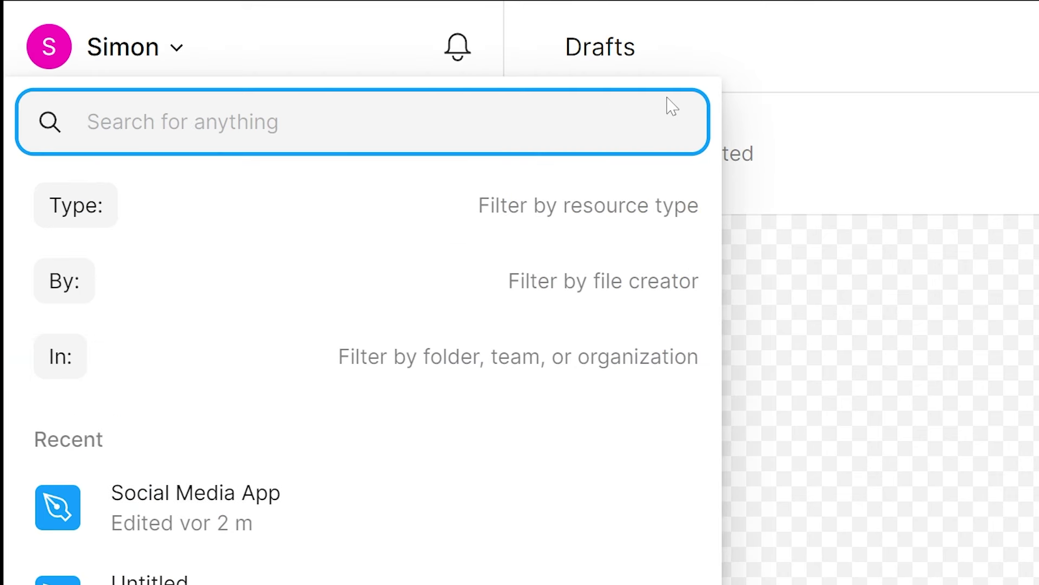
{"action": "left_click", "coordinate": [459, 49]}
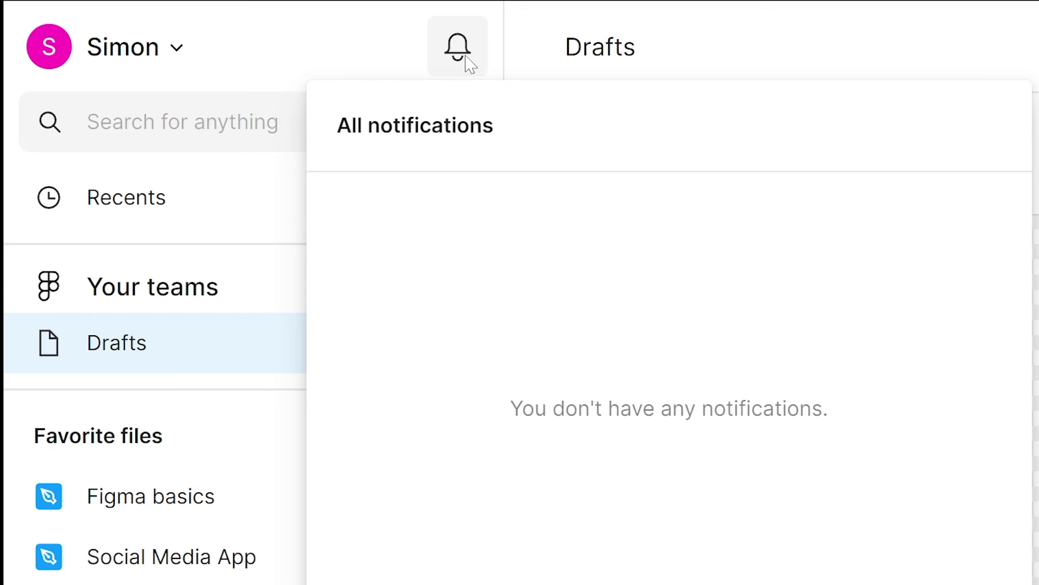
{"action": "left_click", "coordinate": [470, 66]}
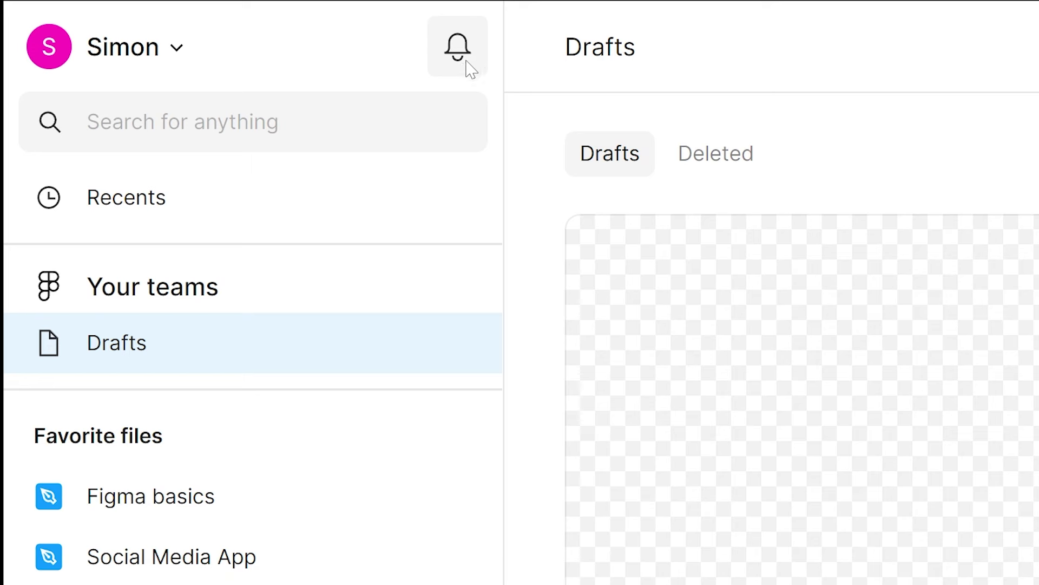
{"action": "left_click", "coordinate": [171, 65]}
{"action": "mouse_move", "coordinate": [252, 358]}
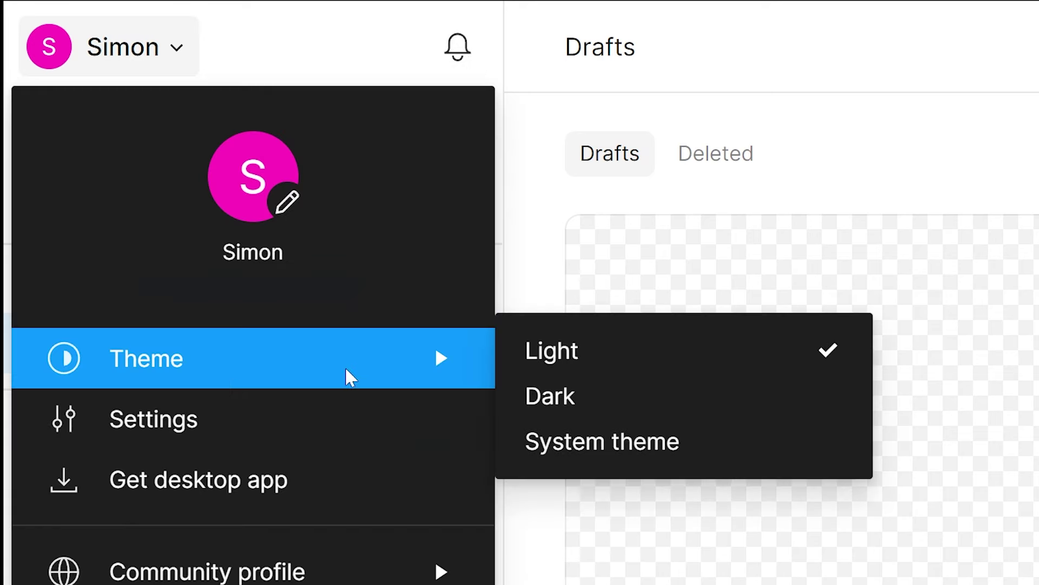
Switch the theme to dark, then open Settings from the account menu.
{"action": "left_click", "coordinate": [694, 417]}
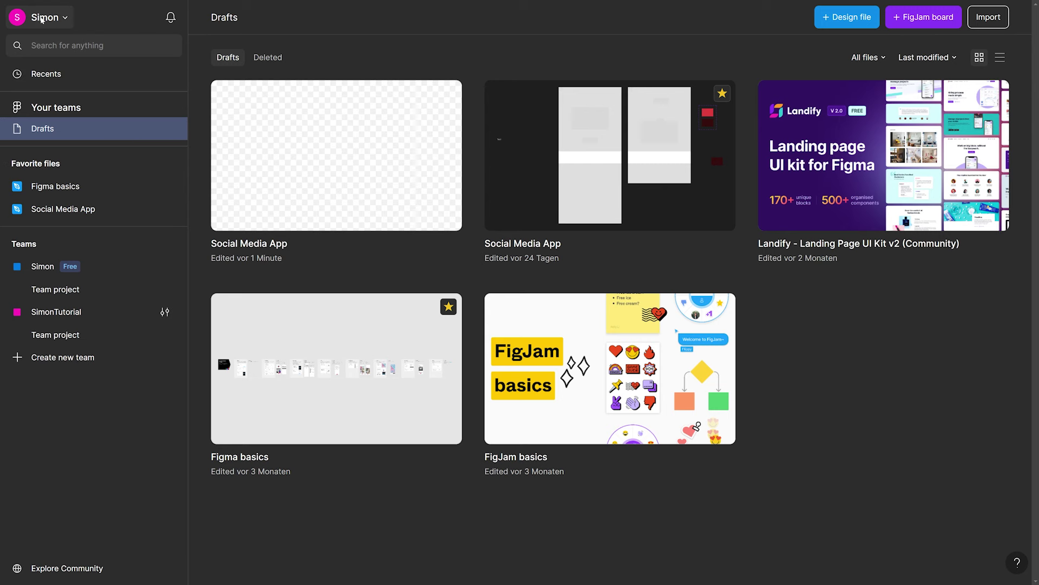
{"action": "left_click", "coordinate": [149, 55]}
{"action": "left_click", "coordinate": [149, 54]}
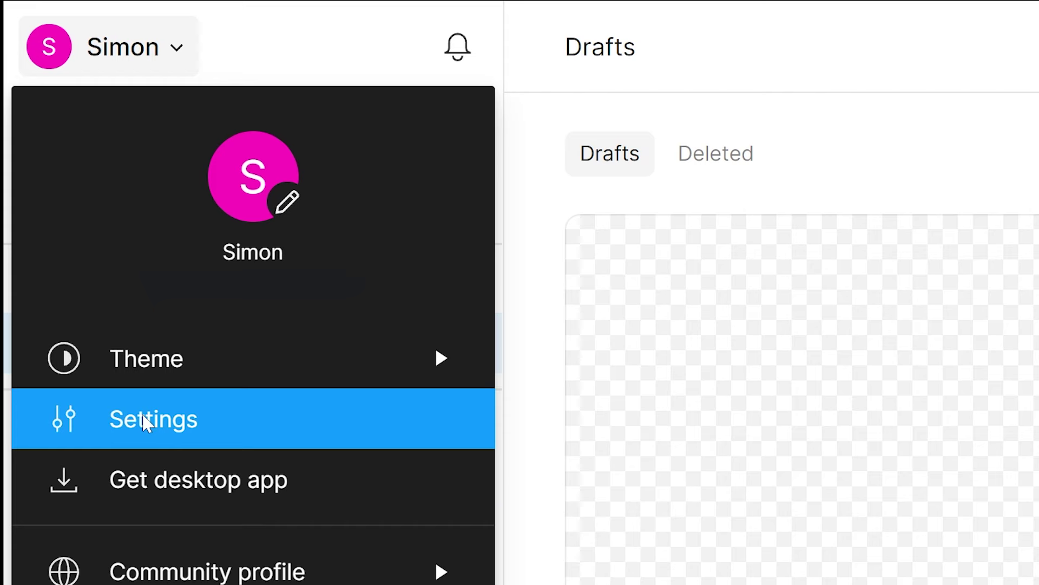
{"action": "left_click", "coordinate": [184, 420]}
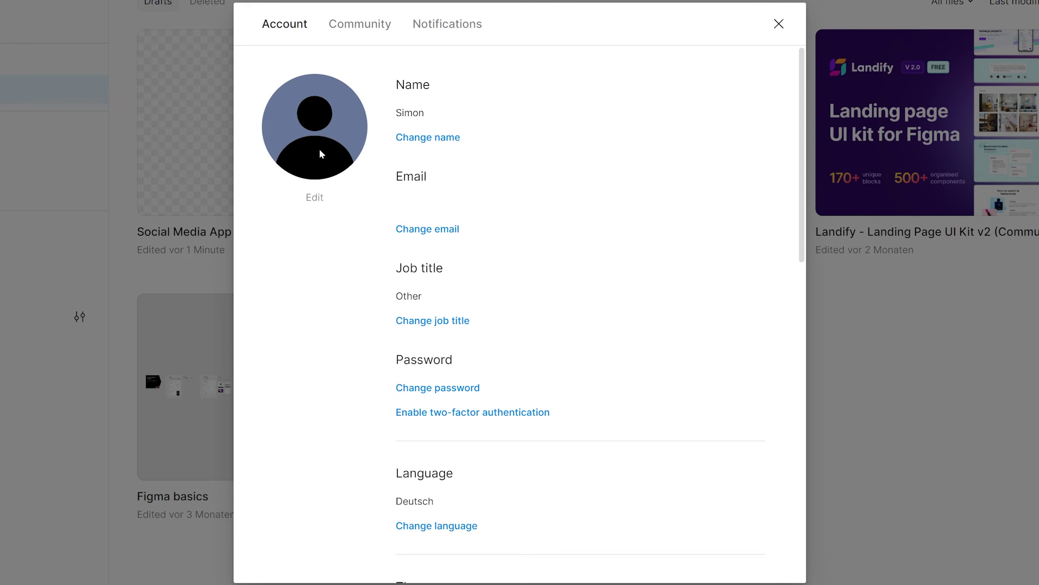
Upload a blue logo as the profile picture and check language options without changing them.
{"action": "left_click", "coordinate": [314, 197]}
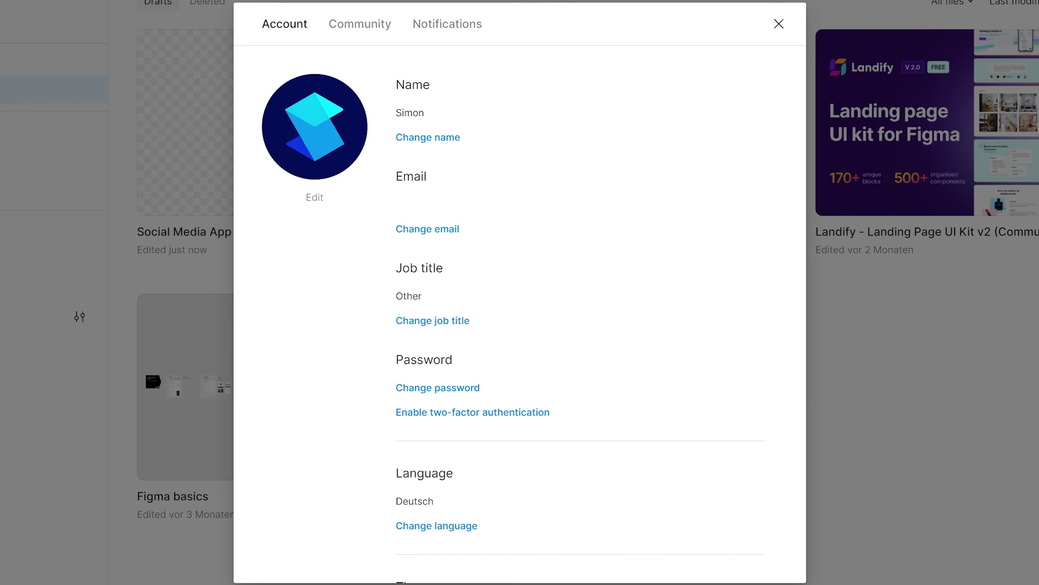
{"action": "left_click", "coordinate": [463, 526]}
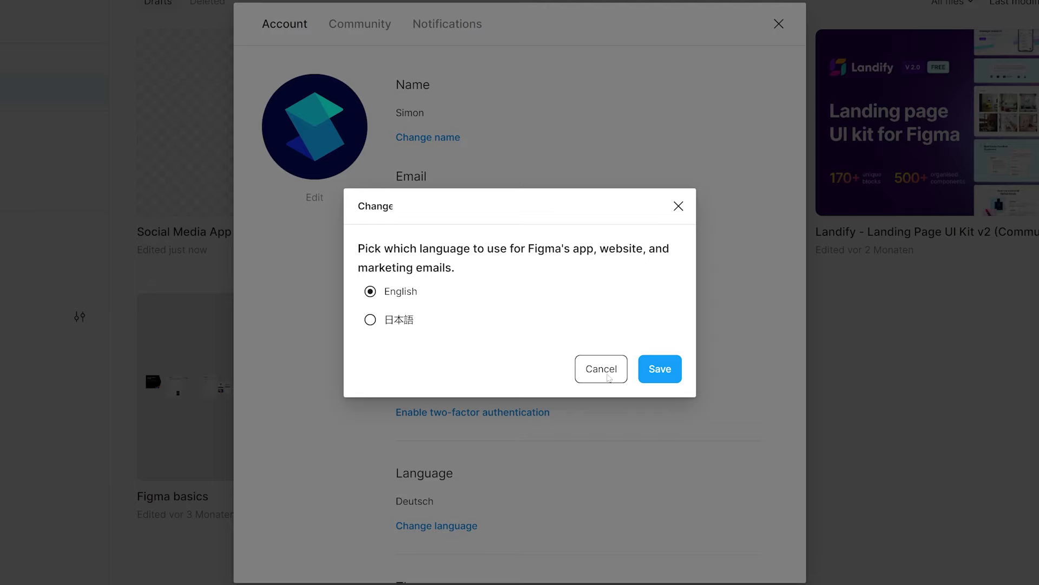
{"action": "left_click", "coordinate": [609, 376]}
{"action": "scroll", "coordinate": [657, 464], "scroll_direction": "down", "scroll_amount": 8}
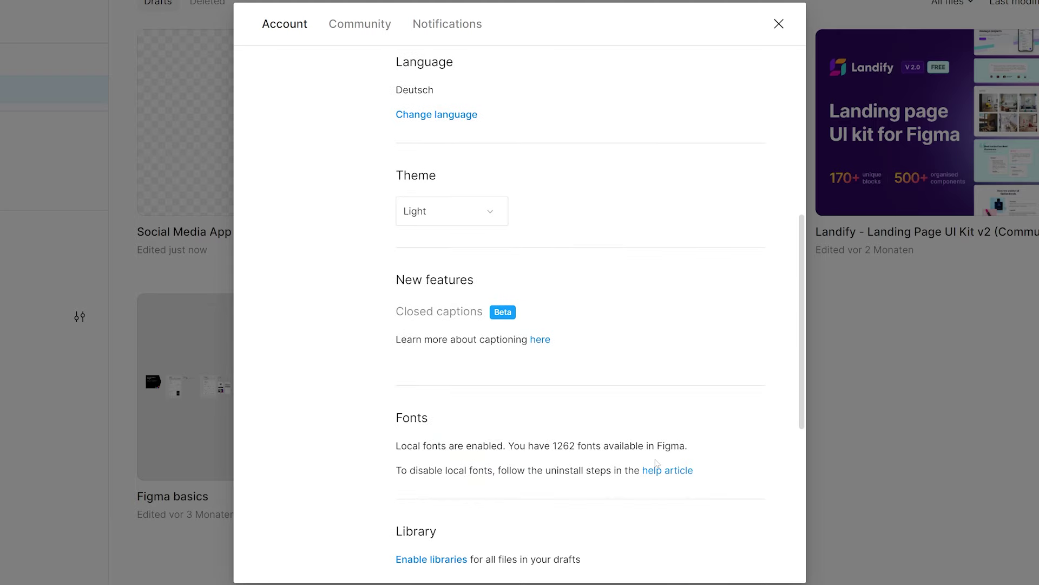
{"action": "scroll", "coordinate": [657, 464], "scroll_direction": "down", "scroll_amount": 2}
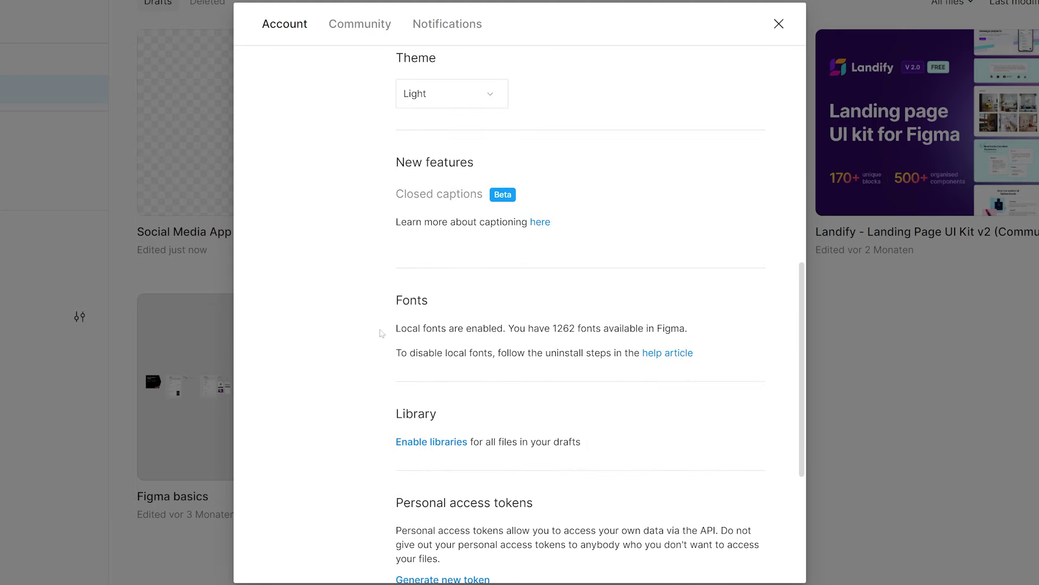
{"action": "left_click_drag", "start_coordinate": [381, 332], "coordinate": [699, 331]}
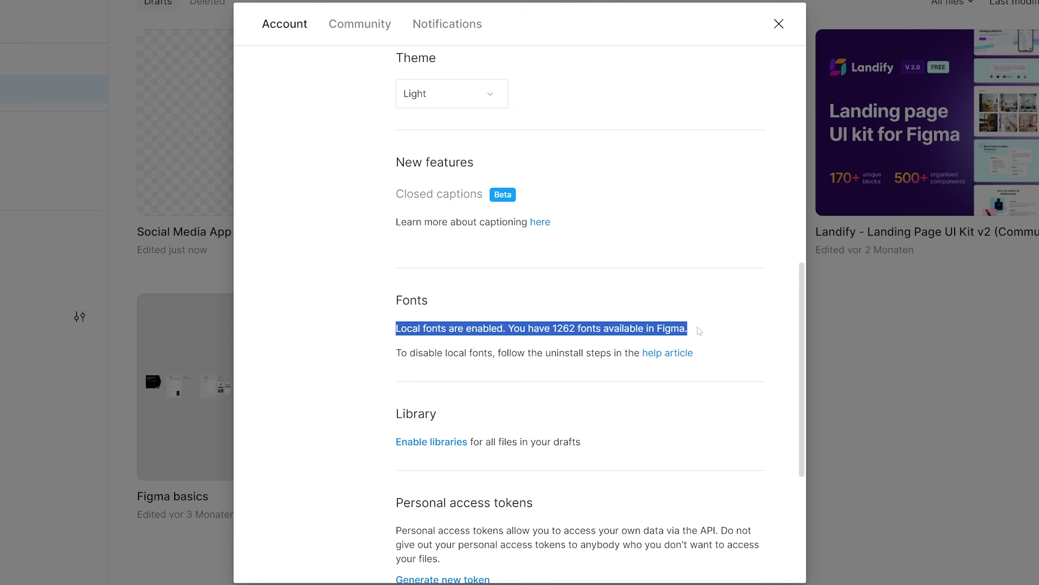
{"action": "left_click", "coordinate": [698, 331]}
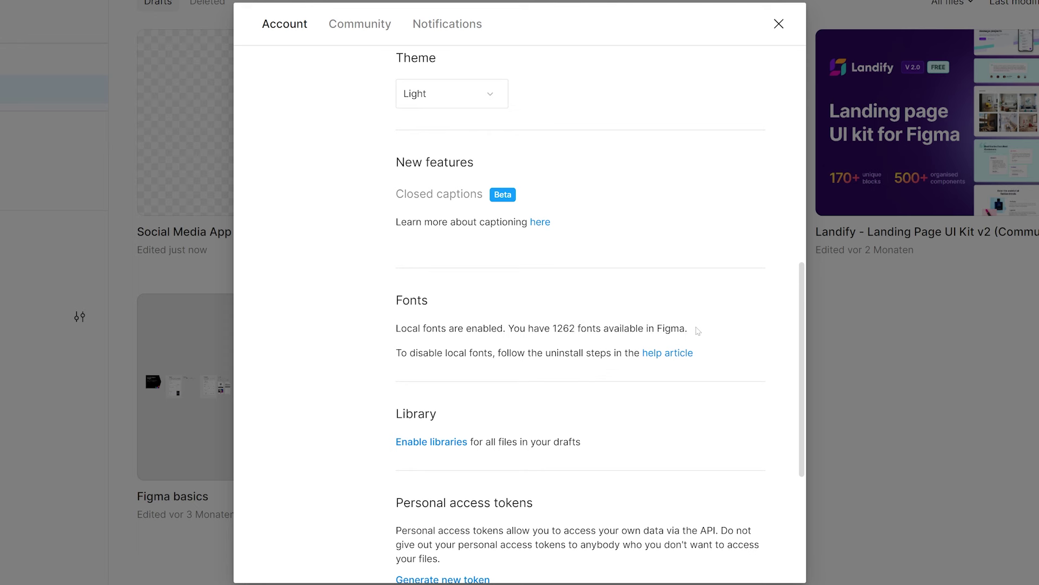
Review the Community profile and email Notifications settings.
{"action": "left_click", "coordinate": [346, 30]}
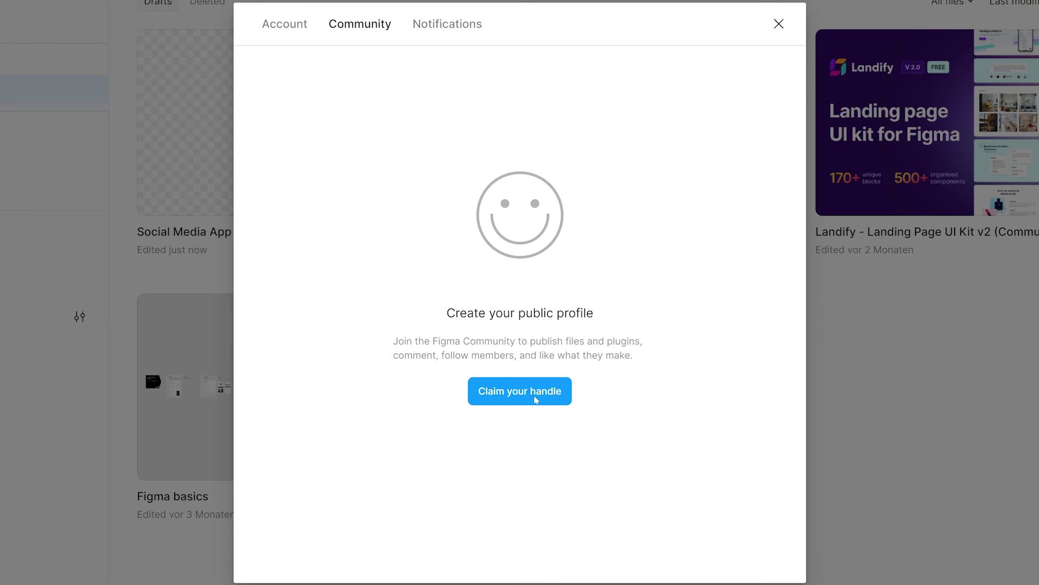
{"action": "left_click", "coordinate": [459, 26]}
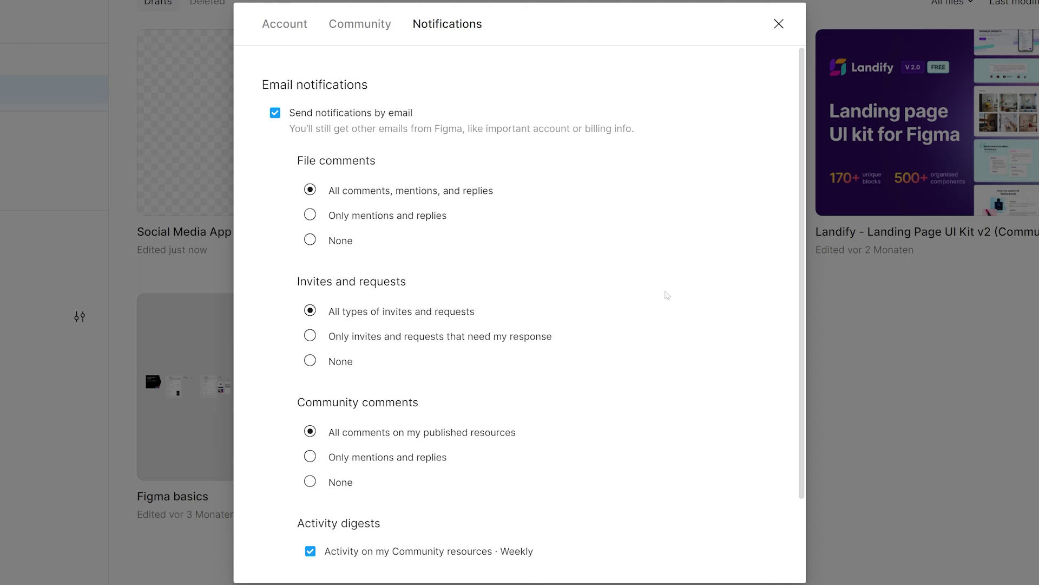
{"action": "scroll", "coordinate": [601, 245], "scroll_direction": "down", "scroll_amount": 3}
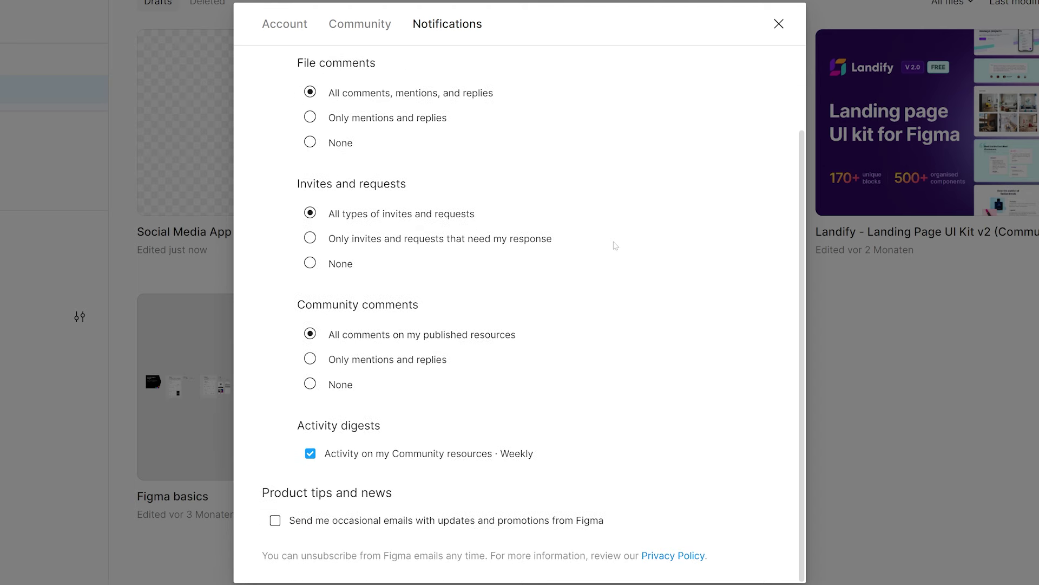
{"action": "scroll", "coordinate": [616, 245], "scroll_direction": "up", "scroll_amount": 3}
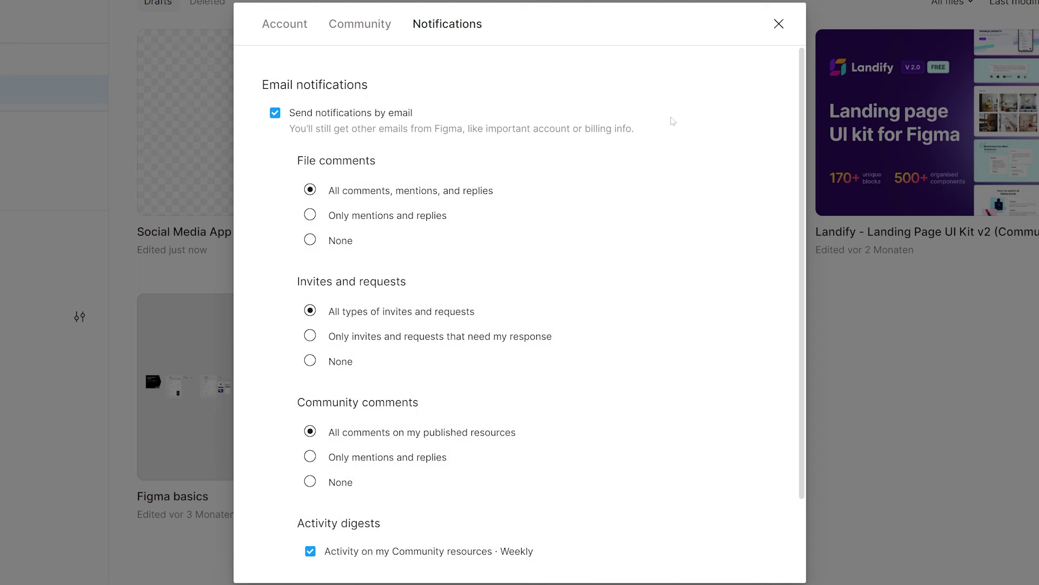
{"action": "scroll", "coordinate": [630, 290], "scroll_direction": "down", "scroll_amount": 3}
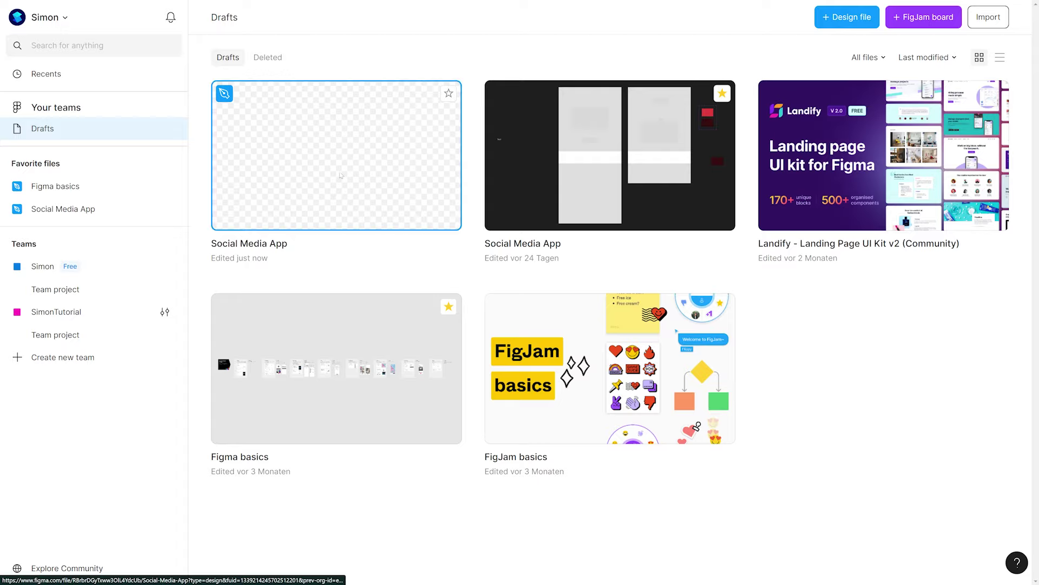
Browse the Landify kit's Hero page, selecting its Container frame and affiliate banner.
{"action": "left_click", "coordinate": [358, 176]}
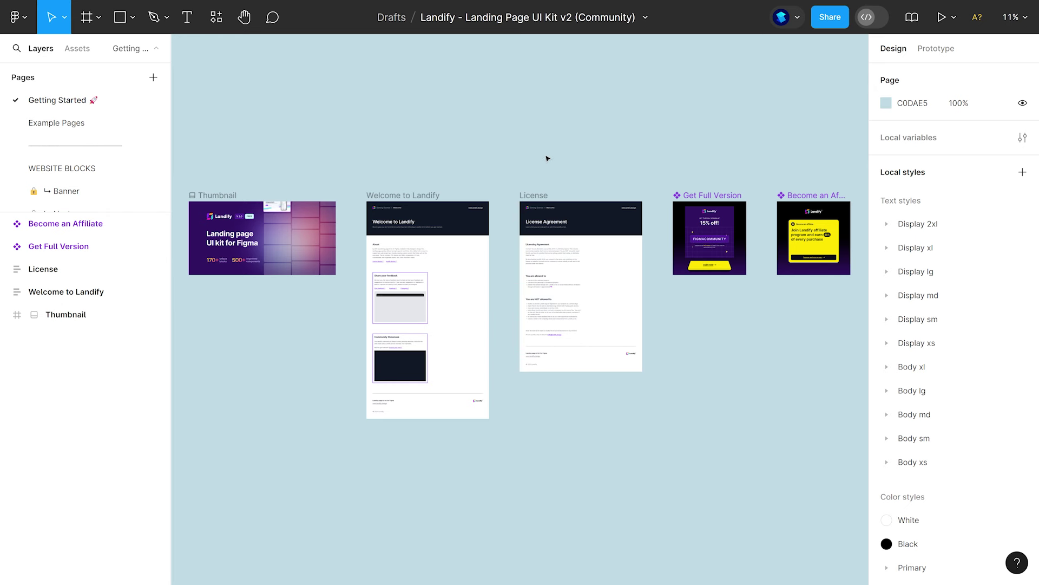
{"action": "left_click", "coordinate": [364, 212]}
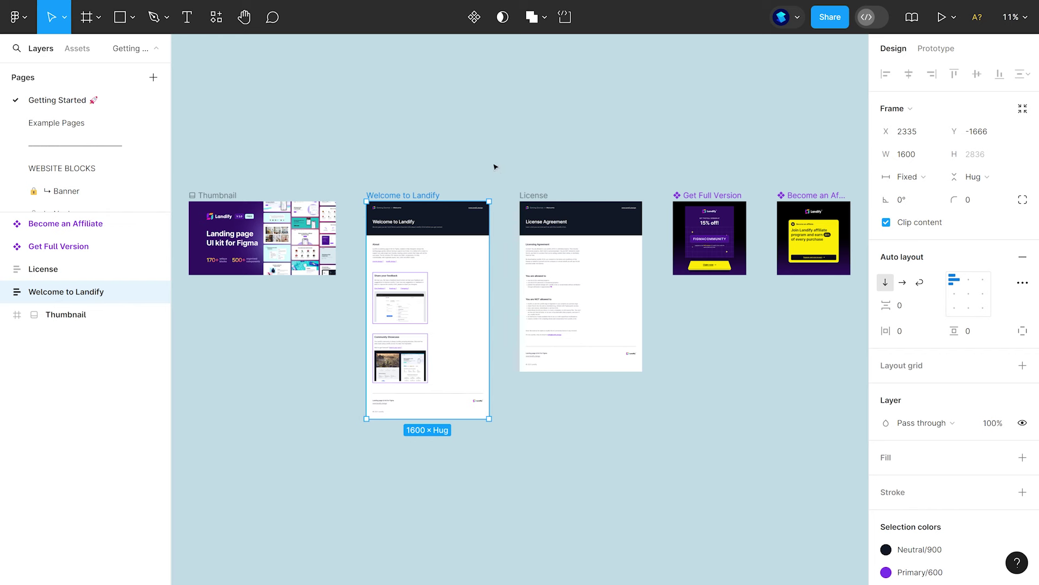
{"action": "scroll", "coordinate": [74, 151], "scroll_direction": "down", "scroll_amount": 3}
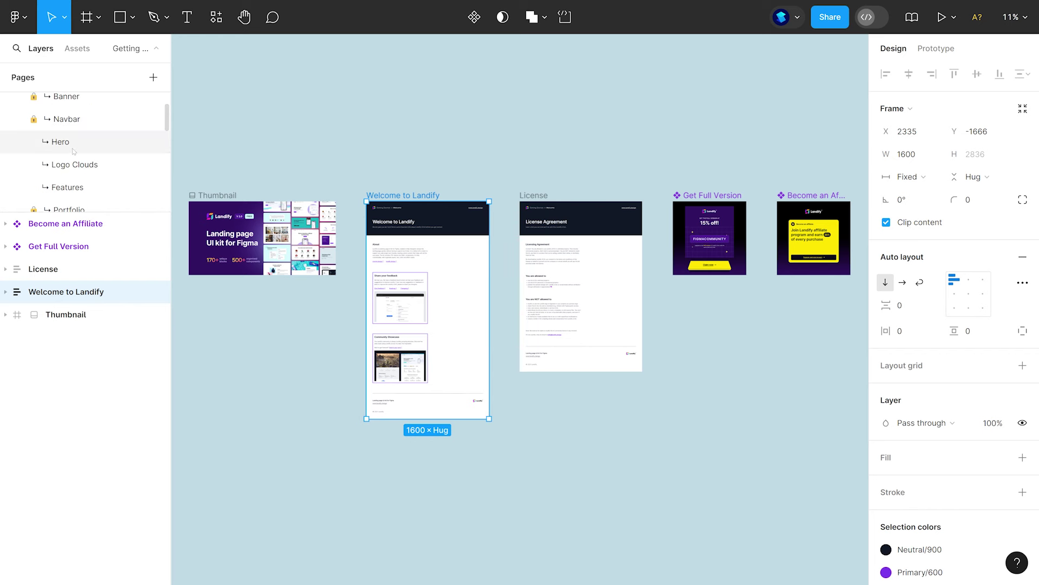
{"action": "left_click", "coordinate": [74, 151]}
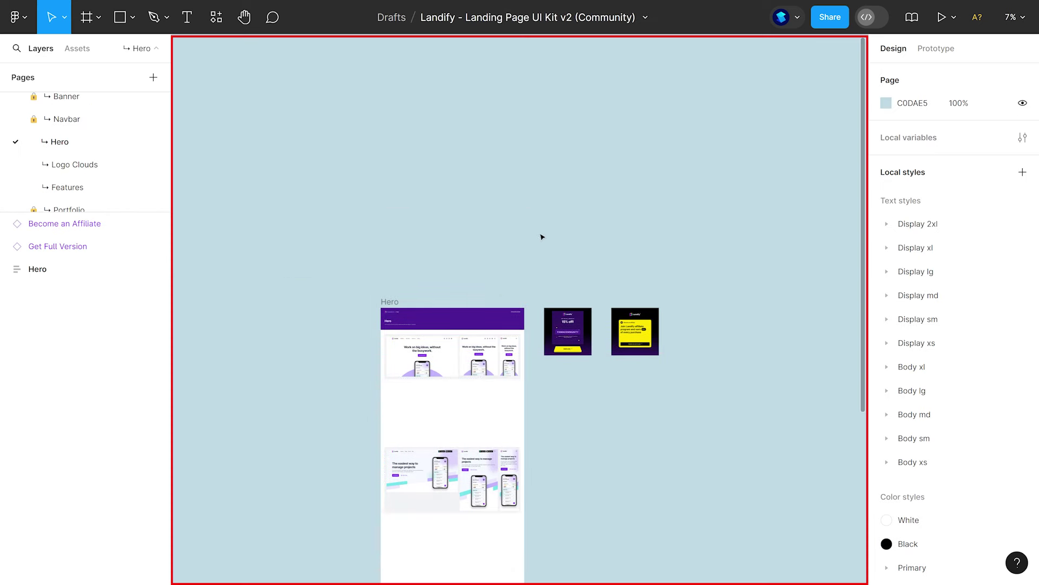
{"action": "left_click", "coordinate": [430, 159]}
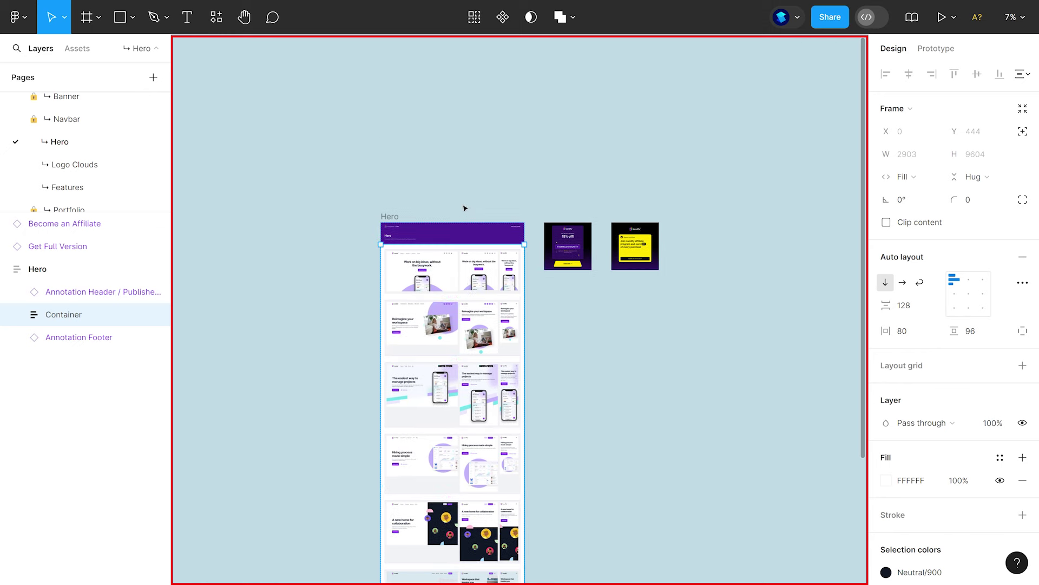
{"action": "left_click", "coordinate": [635, 245]}
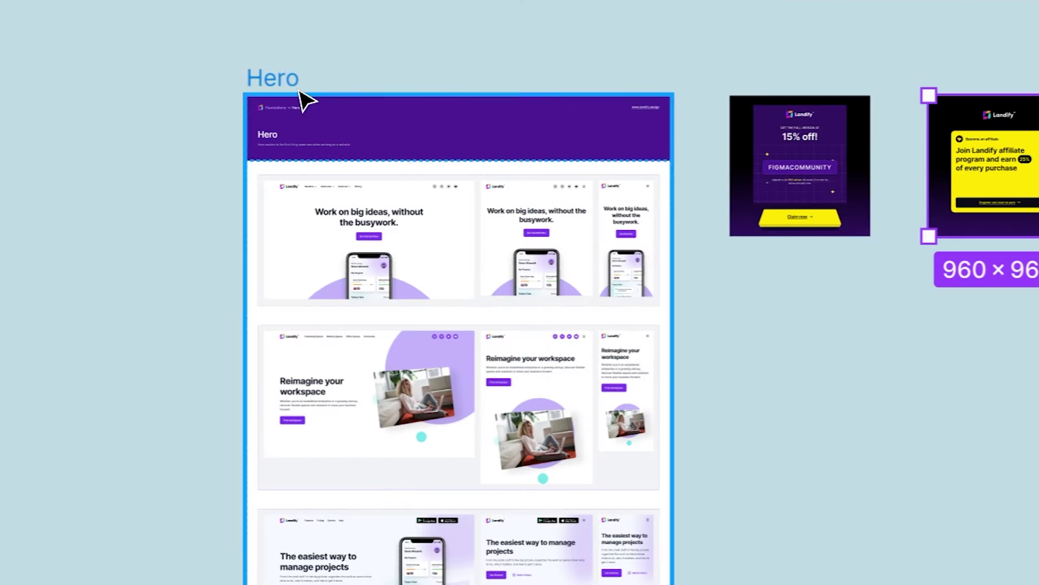
Draw a 360×61 grey bar rectangle across the bottom of Home - App.
{"action": "left_click", "coordinate": [301, 93]}
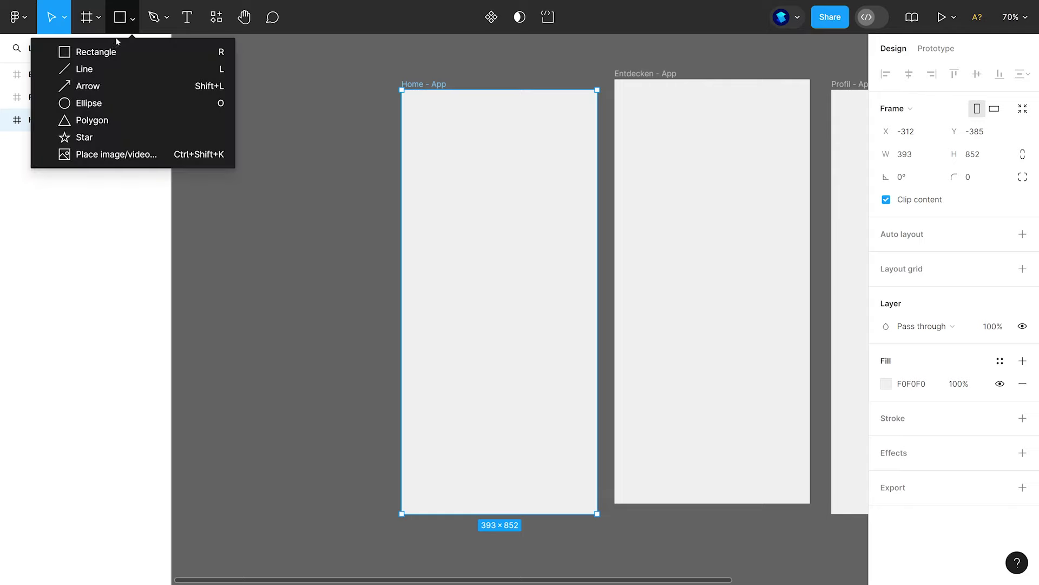
{"action": "left_click", "coordinate": [125, 49]}
{"action": "left_click_drag", "start_coordinate": [411, 472], "coordinate": [589, 503]}
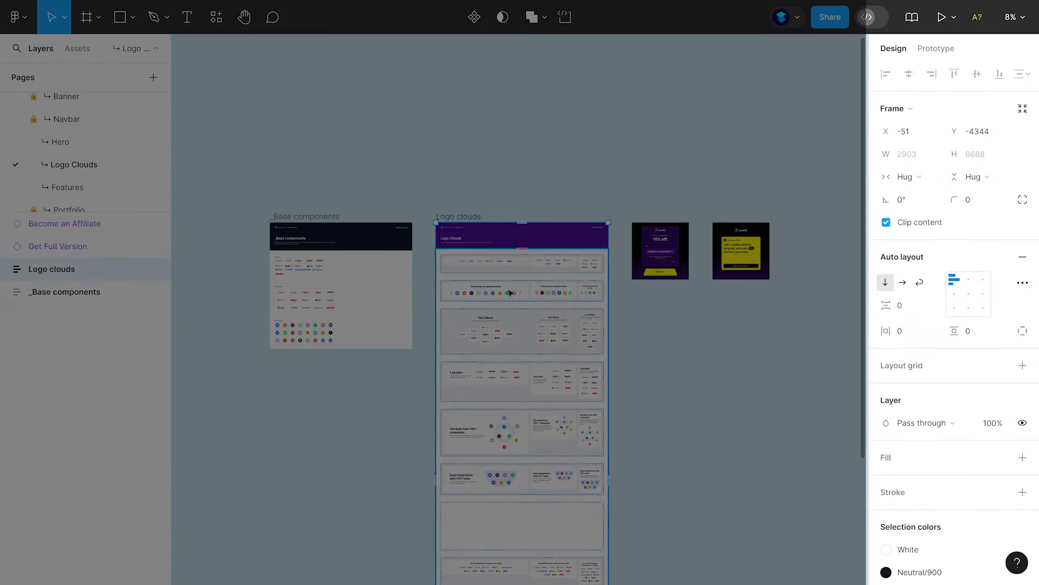
Drill into the Logo clouds layers and expand Container to show Logo Clouds 01–10.
{"action": "left_click", "coordinate": [510, 293]}
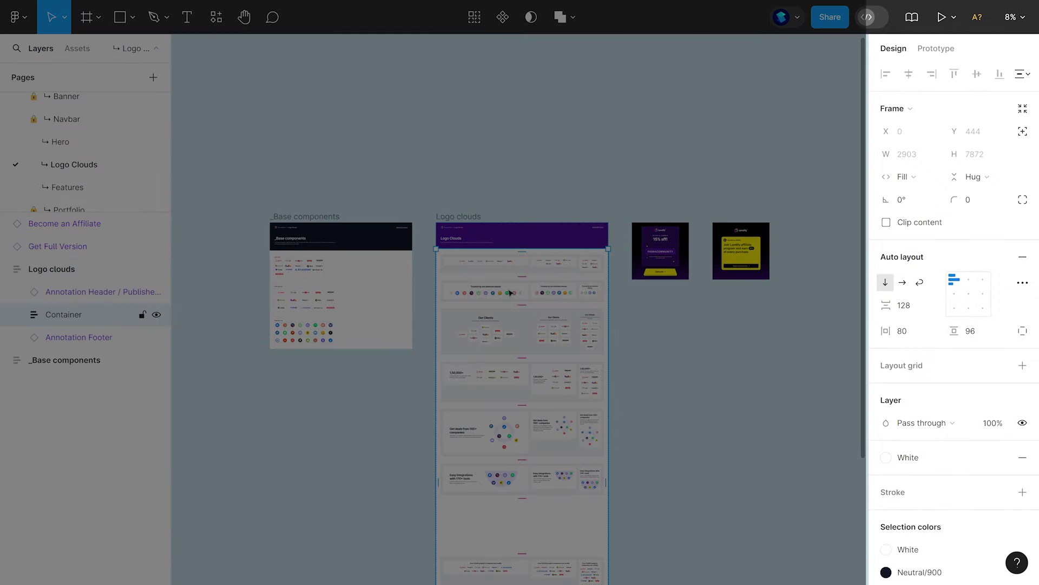
{"action": "left_click", "coordinate": [502, 336]}
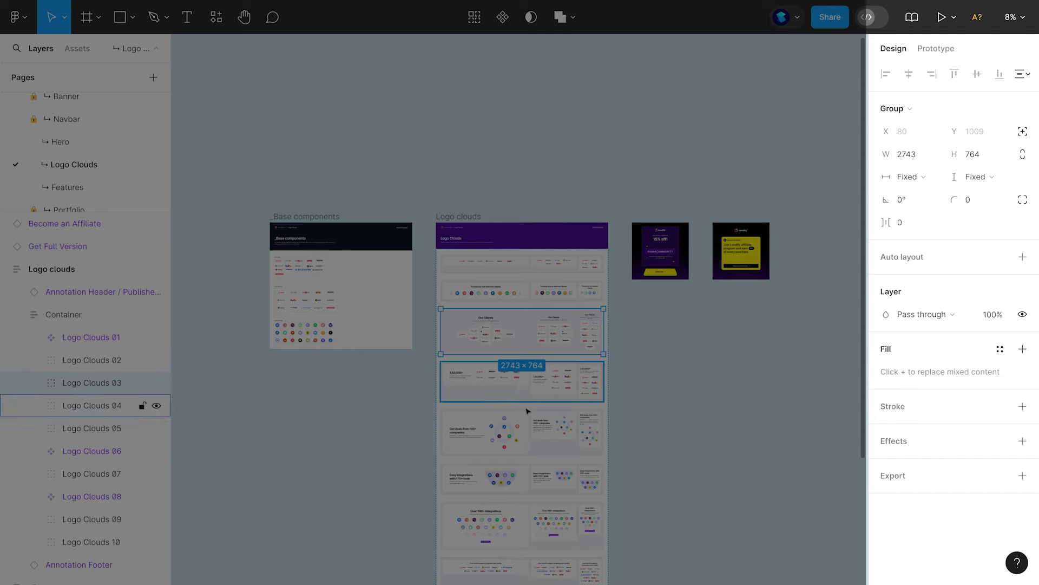
{"action": "left_click", "coordinate": [367, 308]}
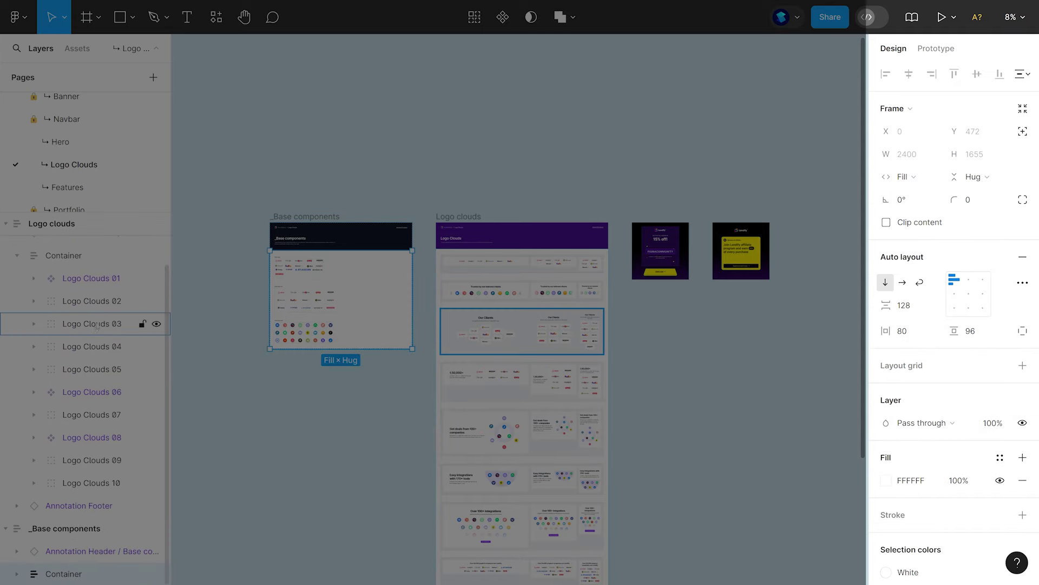
{"action": "scroll", "coordinate": [8, 277], "scroll_direction": "up", "scroll_amount": 2}
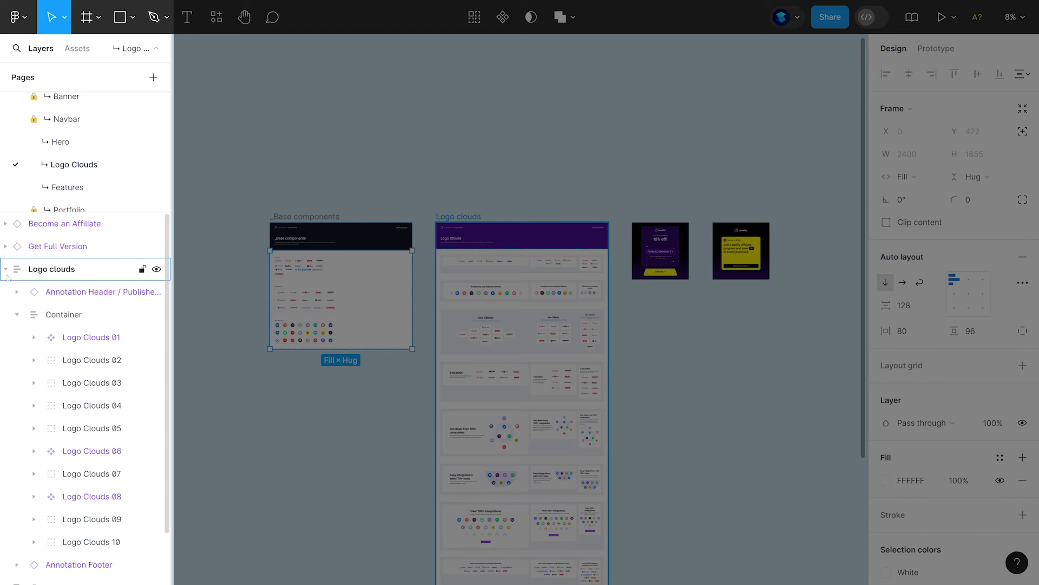
{"action": "left_click", "coordinate": [6, 270]}
{"action": "left_click", "coordinate": [17, 315]}
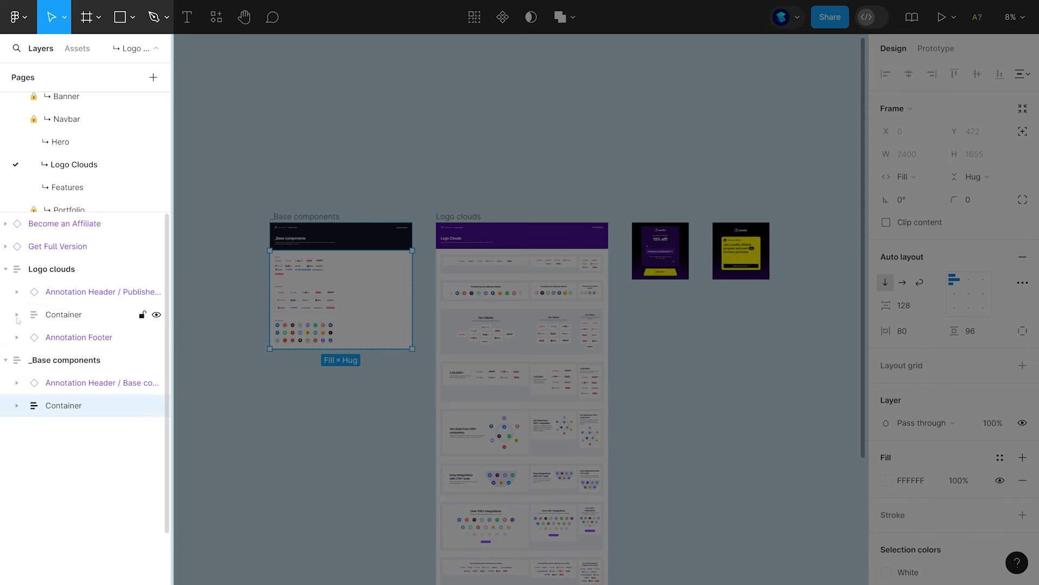
{"action": "left_click", "coordinate": [17, 316]}
{"action": "scroll", "coordinate": [30, 328], "scroll_direction": "down", "scroll_amount": 2}
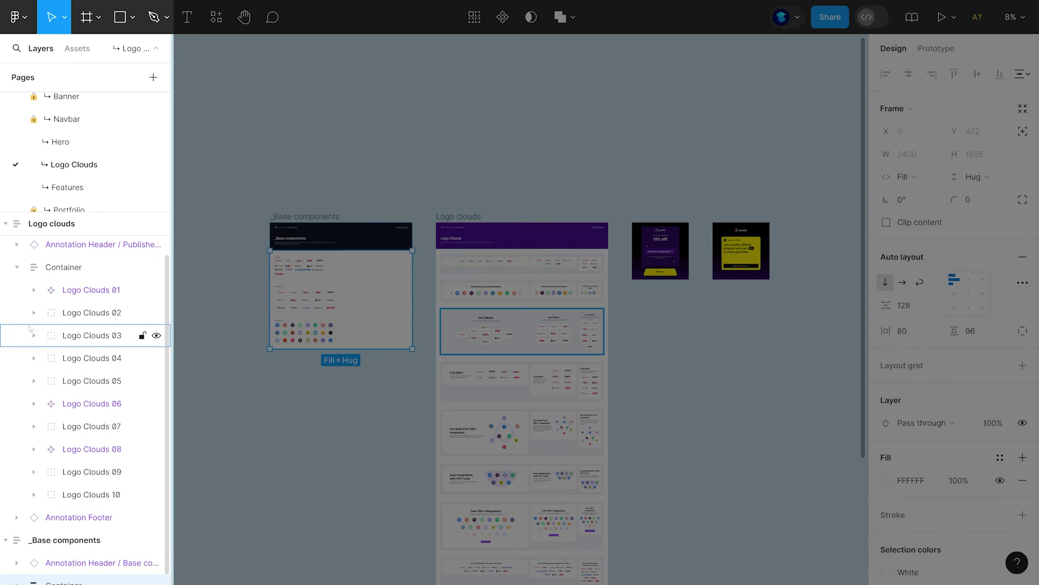
Select the Image layers in Logo Clouds 03, collapse them, and return to Getting Started.
{"action": "left_click", "coordinate": [34, 335]}
{"action": "left_click", "coordinate": [109, 360]}
{"action": "left_click", "coordinate": [98, 381]}
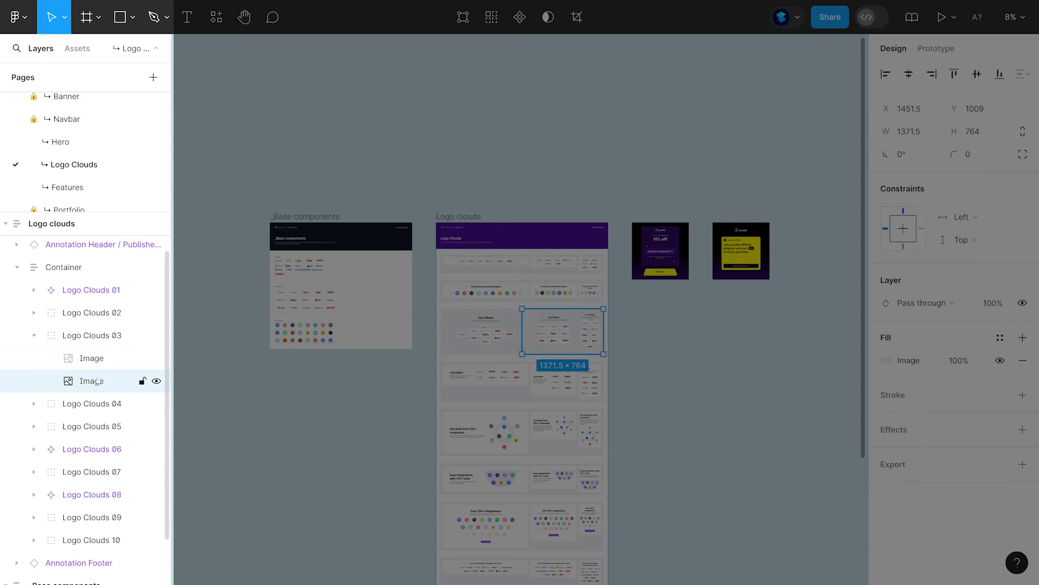
{"action": "left_click", "coordinate": [92, 358]}
{"action": "scroll", "coordinate": [54, 336], "scroll_direction": "up", "scroll_amount": 2}
{"action": "left_click", "coordinate": [6, 270]}
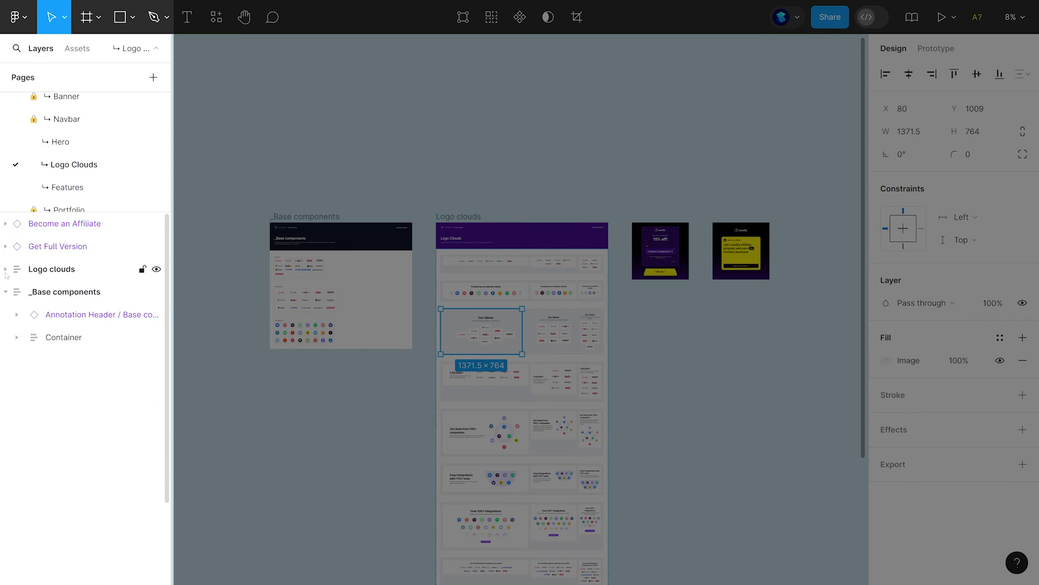
{"action": "scroll", "coordinate": [82, 151], "scroll_direction": "up", "scroll_amount": 3}
{"action": "left_click", "coordinate": [65, 96]}
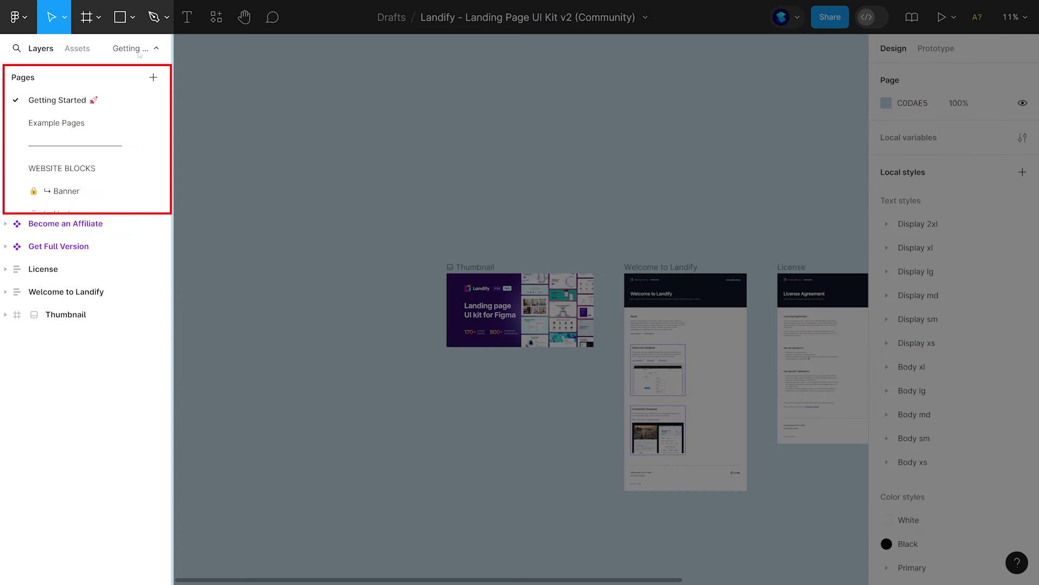
{"action": "left_click", "coordinate": [143, 50]}
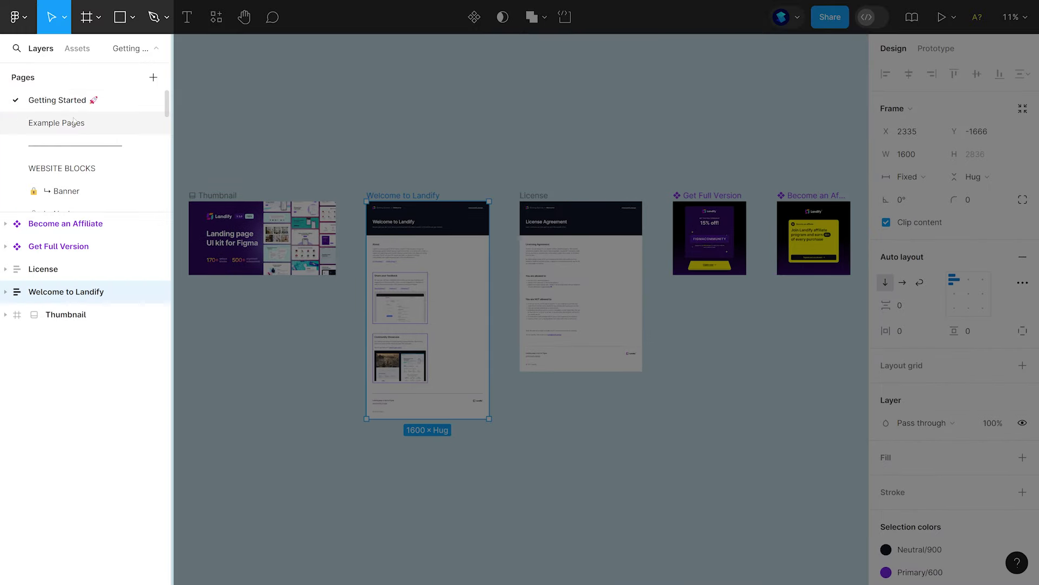
Browse the Example Pages page, selecting the Example 02 desktop frames.
{"action": "left_click", "coordinate": [74, 121]}
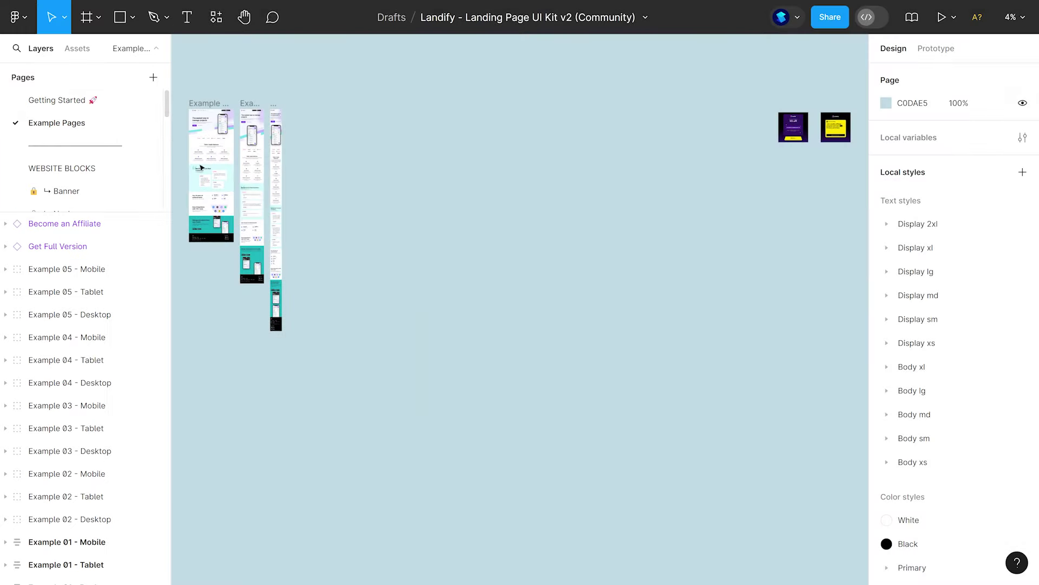
{"action": "left_click", "coordinate": [69, 518]}
{"action": "scroll", "coordinate": [237, 154], "scroll_direction": "up", "scroll_amount": 2}
{"action": "scroll", "coordinate": [283, 216], "scroll_direction": "up", "scroll_amount": 4}
{"action": "scroll", "coordinate": [283, 215], "scroll_direction": "down", "scroll_amount": 4}
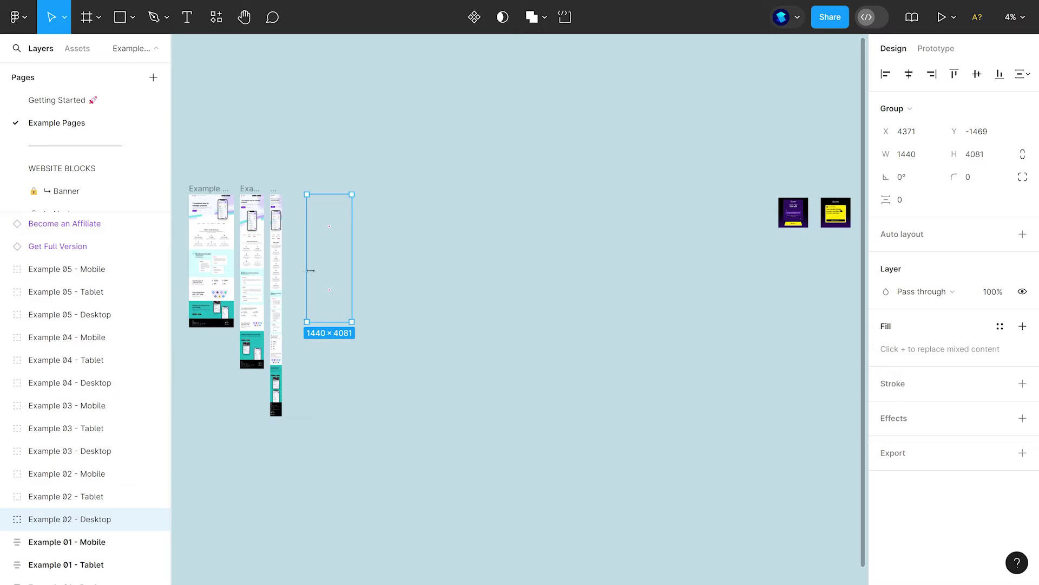
{"action": "left_click", "coordinate": [368, 281]}
{"action": "scroll", "coordinate": [254, 274], "scroll_direction": "up", "scroll_amount": 1}
{"action": "scroll", "coordinate": [254, 274], "scroll_direction": "up", "scroll_amount": 1}
{"action": "left_click", "coordinate": [479, 406]}
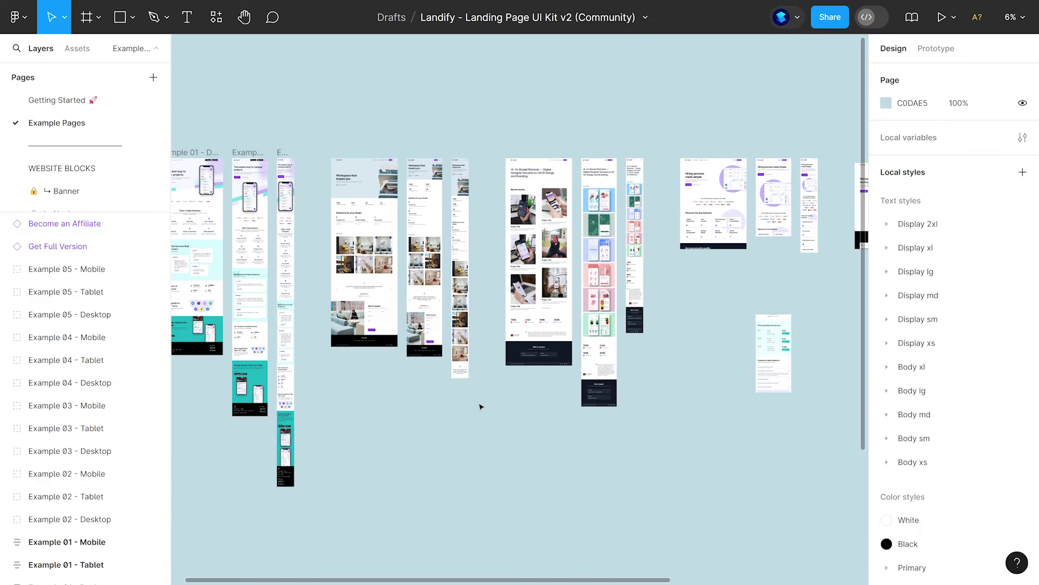
Pan around the Example 01 layouts and inspect the Example 01 - Mobile frame.
{"action": "left_click_drag", "start_coordinate": [433, 391], "coordinate": [622, 395]}
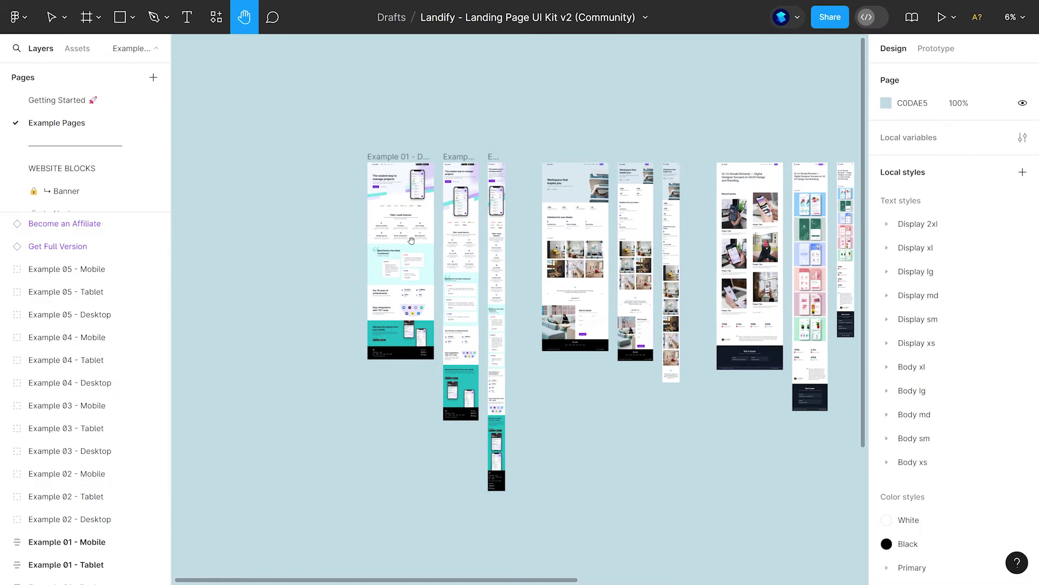
{"action": "scroll", "coordinate": [411, 240], "scroll_direction": "up", "scroll_amount": 2}
{"action": "scroll", "coordinate": [459, 255], "scroll_direction": "down", "scroll_amount": 2}
{"action": "scroll", "coordinate": [476, 255], "scroll_direction": "up", "scroll_amount": 3}
{"action": "scroll", "coordinate": [481, 255], "scroll_direction": "up", "scroll_amount": 3}
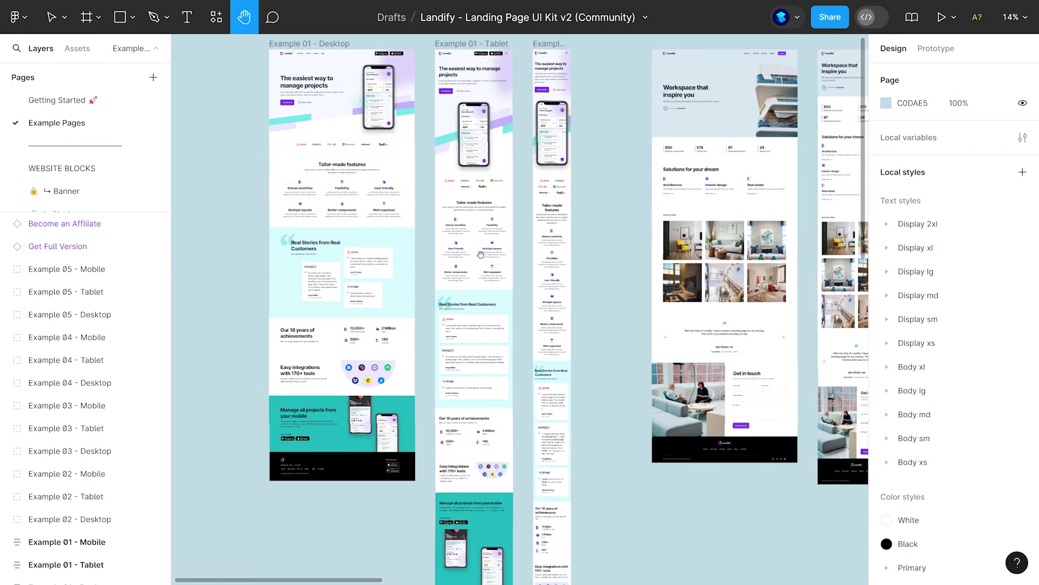
{"action": "left_click_drag", "start_coordinate": [481, 255], "coordinate": [513, 316]}
{"action": "key", "text": "v"}
{"action": "left_click", "coordinate": [588, 213]}
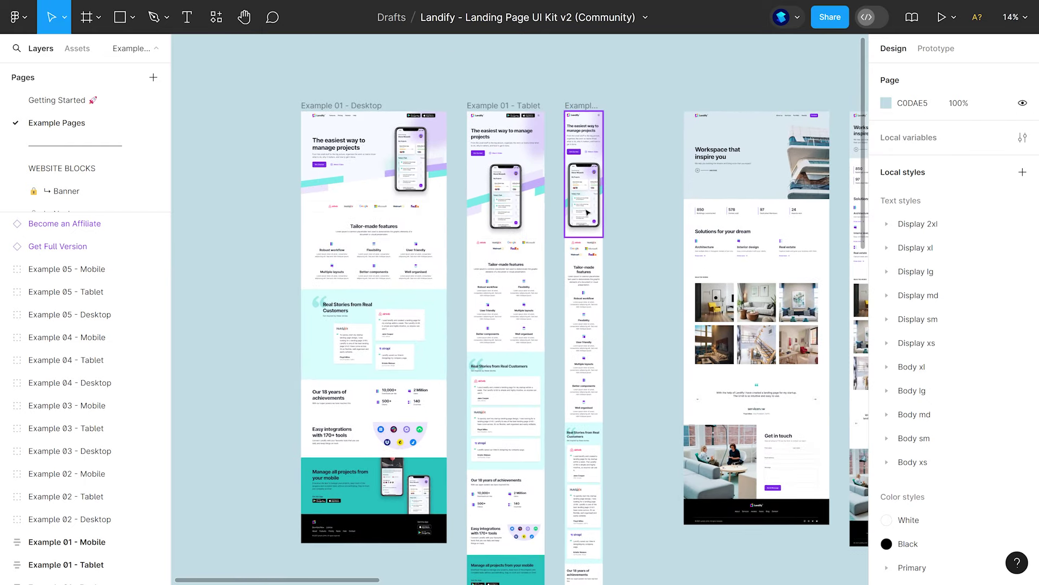
{"action": "key", "text": "Escape"}
Visit the Mockups and Section Heading pages, then go to Getting Started.
{"action": "scroll", "coordinate": [99, 165], "scroll_direction": "down", "scroll_amount": 5}
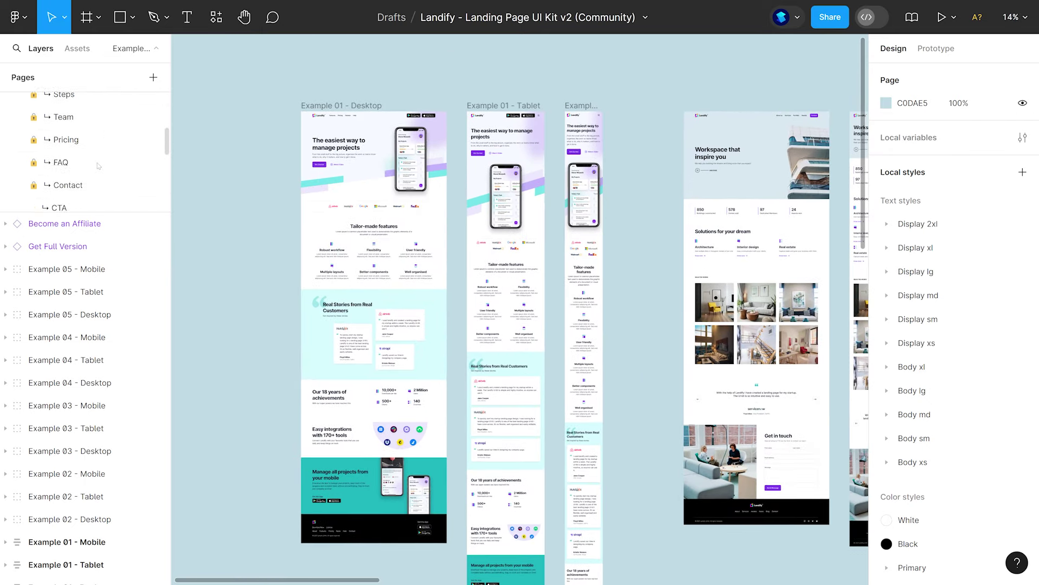
{"action": "scroll", "coordinate": [98, 165], "scroll_direction": "down", "scroll_amount": 3}
{"action": "scroll", "coordinate": [99, 166], "scroll_direction": "down", "scroll_amount": 3}
{"action": "scroll", "coordinate": [98, 173], "scroll_direction": "down", "scroll_amount": 2}
{"action": "left_click", "coordinate": [97, 201]}
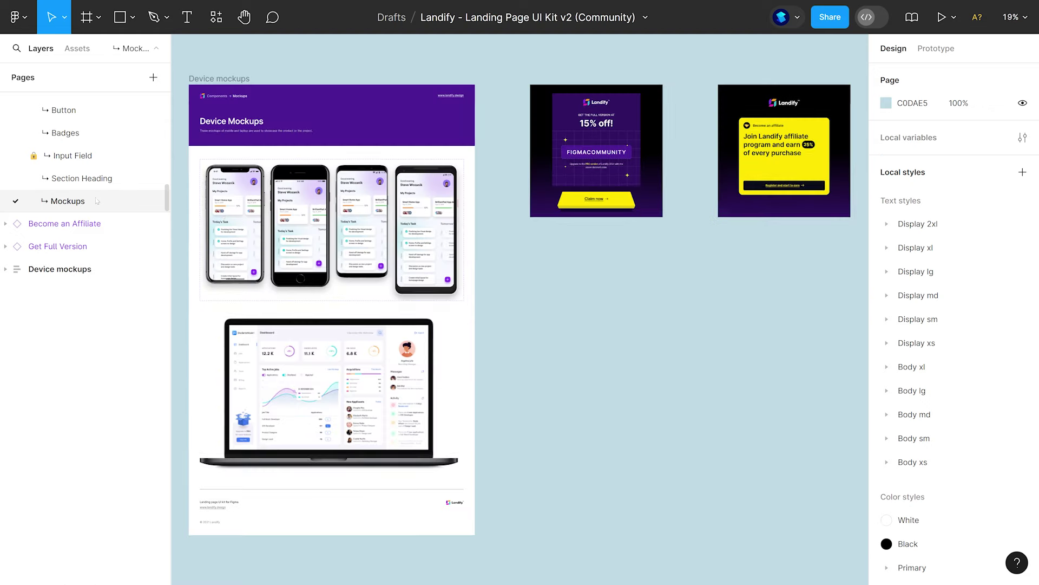
{"action": "left_click", "coordinate": [94, 179]}
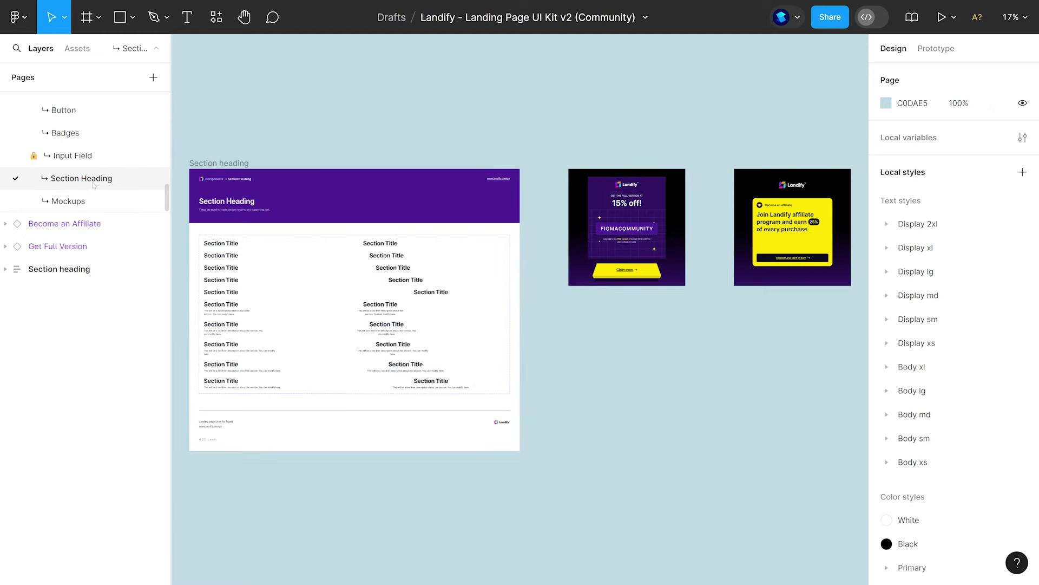
{"action": "scroll", "coordinate": [89, 162], "scroll_direction": "up", "scroll_amount": 8}
{"action": "scroll", "coordinate": [81, 135], "scroll_direction": "up", "scroll_amount": 5}
{"action": "left_click", "coordinate": [71, 108]}
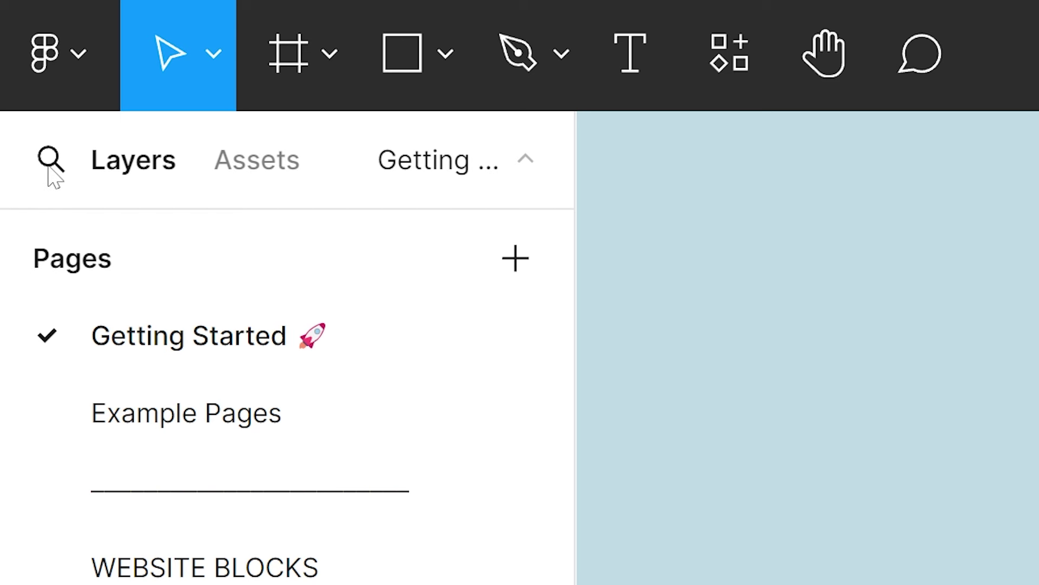
Search layers for 'Thumbnail', clear it, check local components in Assets, then pick Example Pages.
{"action": "left_click", "coordinate": [16, 49]}
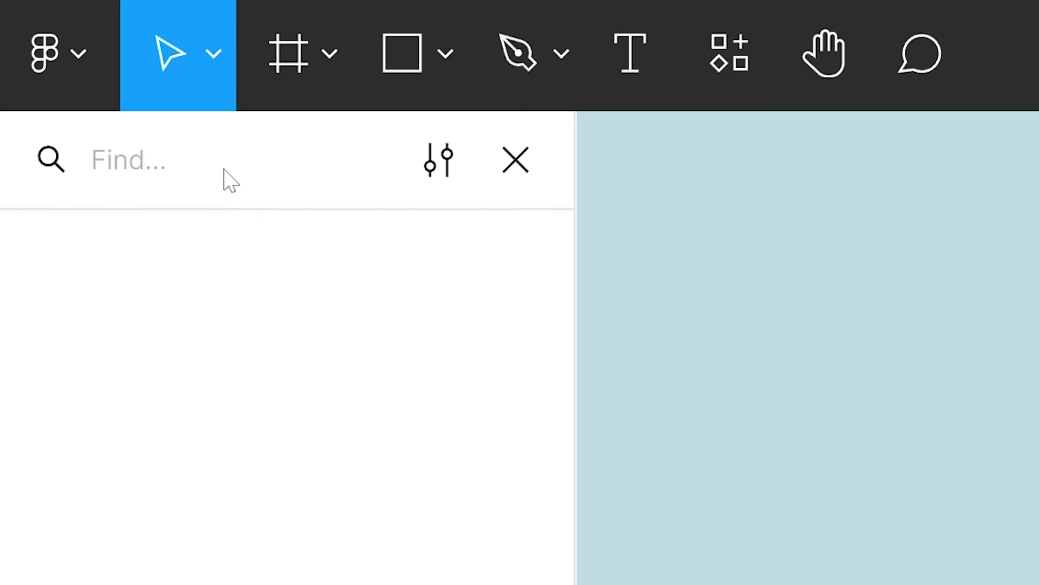
{"action": "type", "text": "Thu"}
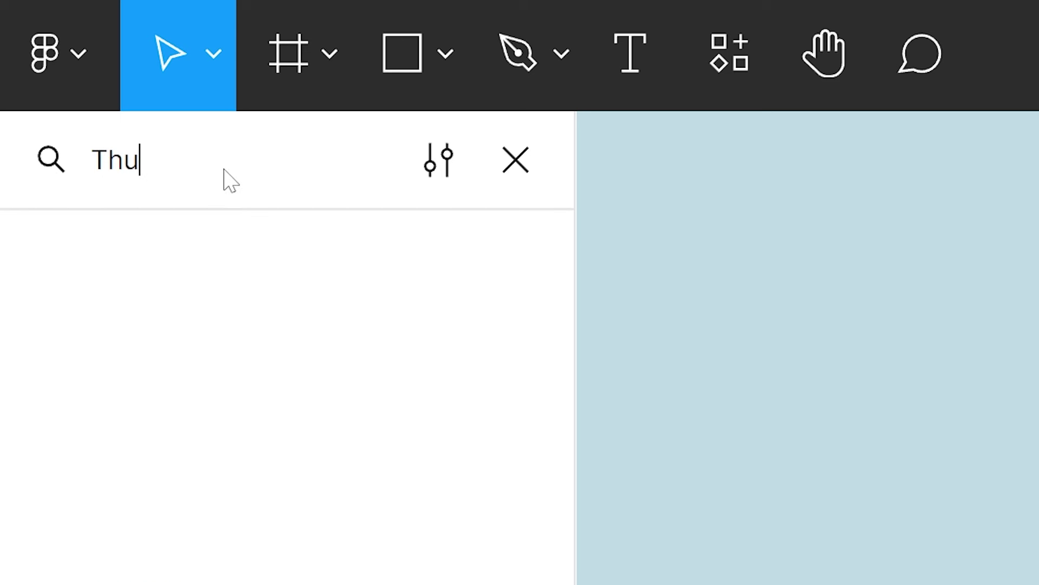
{"action": "type", "text": "mbnail"}
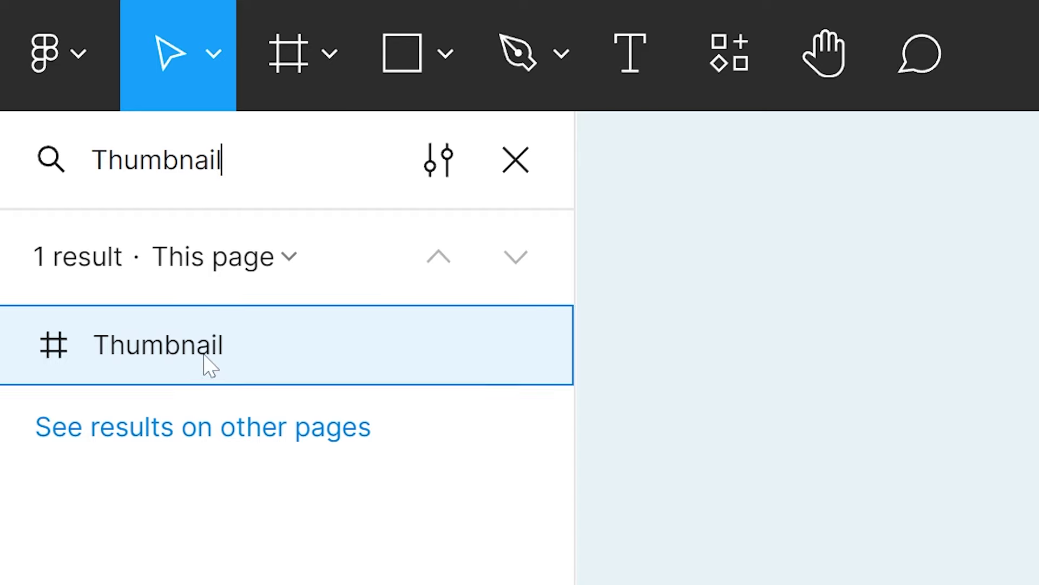
{"action": "left_click_drag", "start_coordinate": [279, 162], "coordinate": [79, 163]}
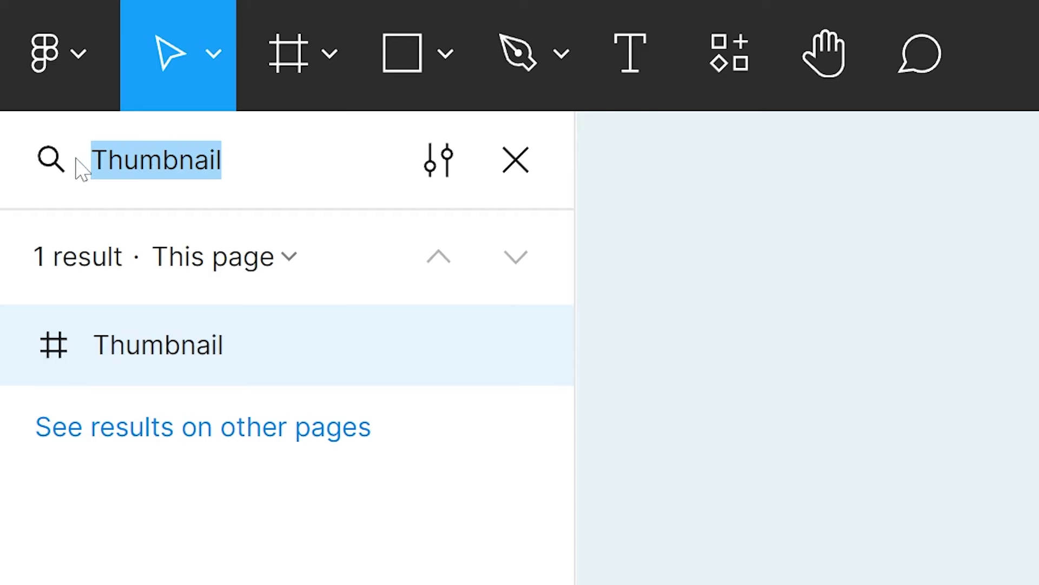
{"action": "key", "text": "BackSpace"}
{"action": "left_click", "coordinate": [529, 161]}
{"action": "left_click", "coordinate": [257, 165]}
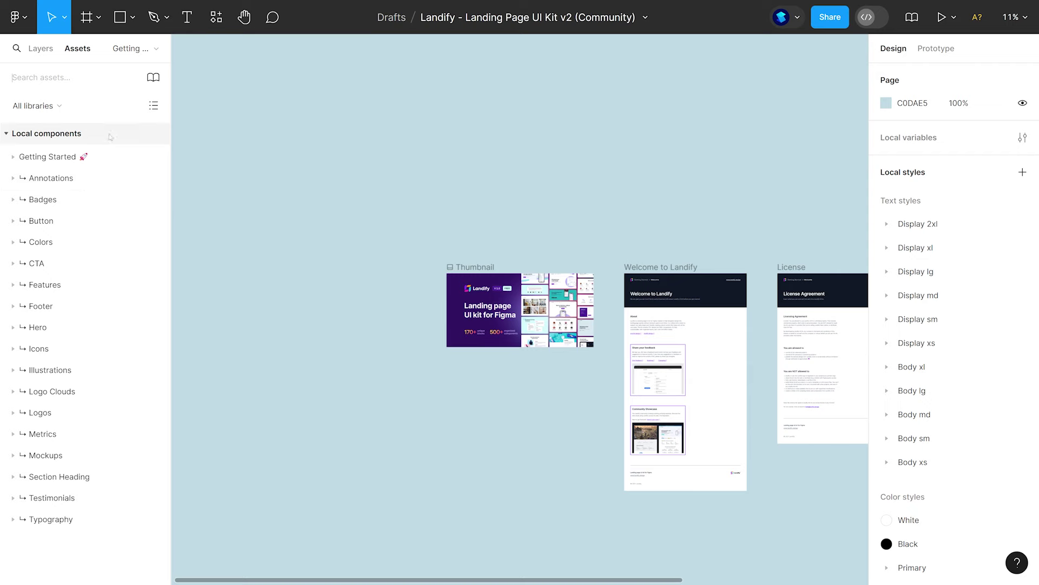
{"action": "left_click", "coordinate": [139, 49]}
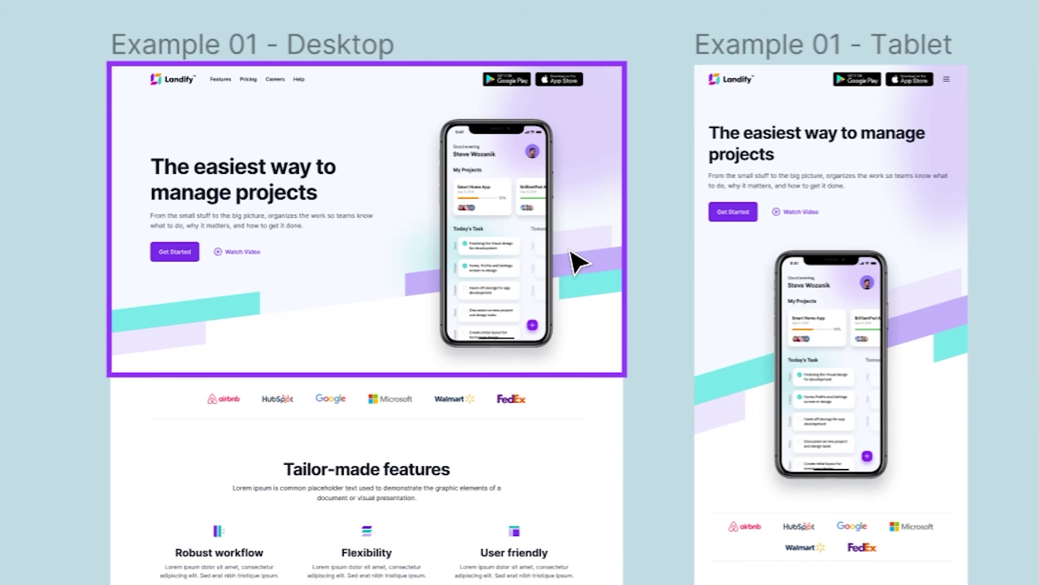
Select the hero and Tailor-made features sections, then pan the layouts right.
{"action": "left_click", "coordinate": [580, 268]}
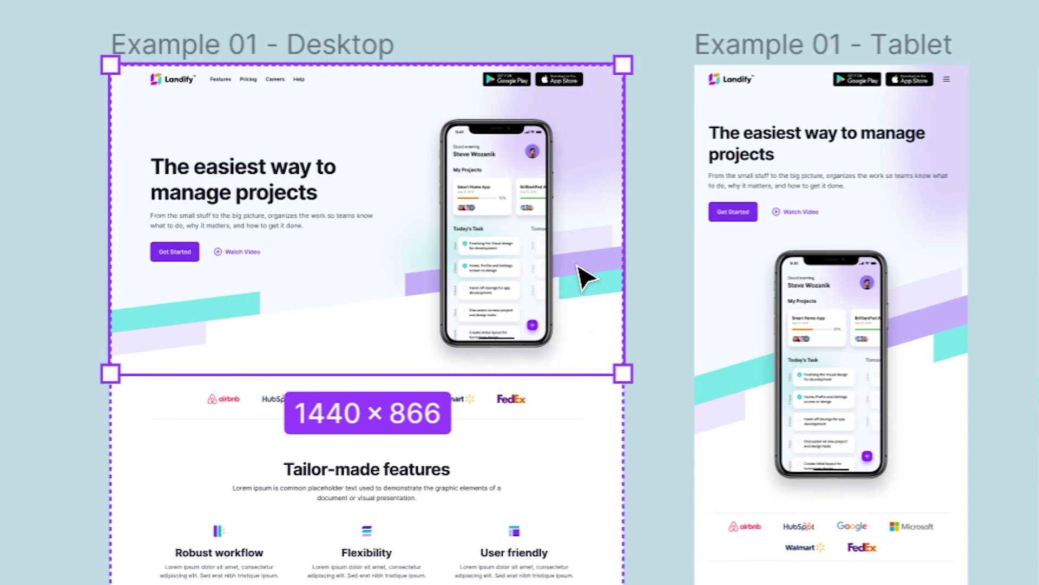
{"action": "left_click", "coordinate": [458, 523]}
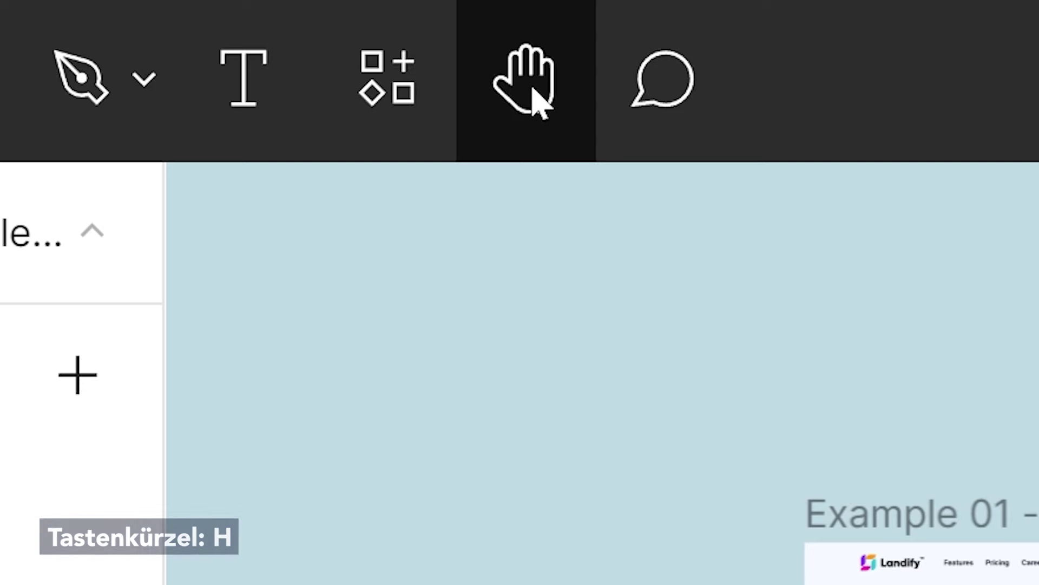
{"action": "left_click", "coordinate": [245, 19]}
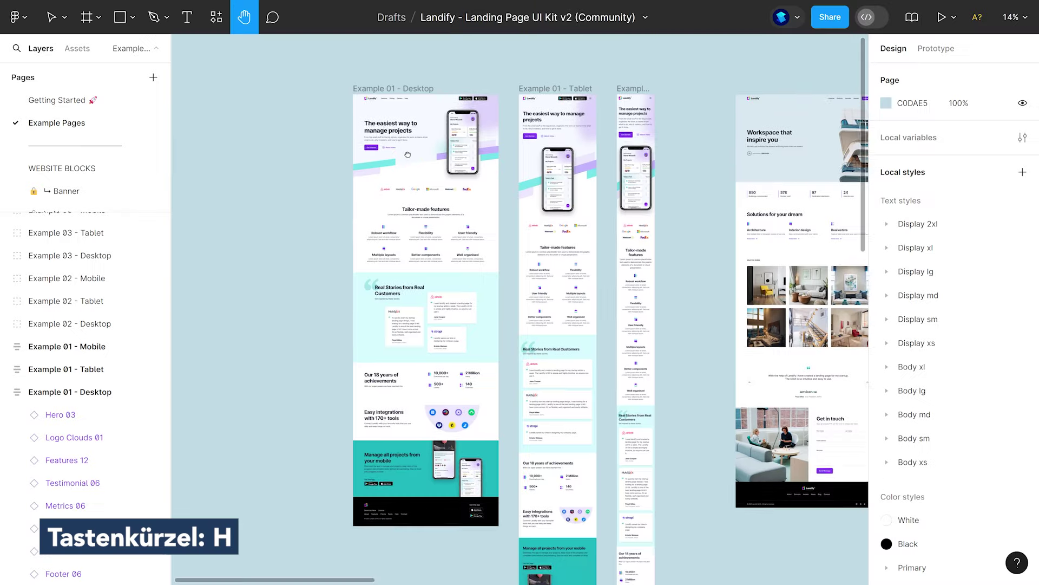
{"action": "left_click_drag", "start_coordinate": [415, 222], "coordinate": [478, 219]}
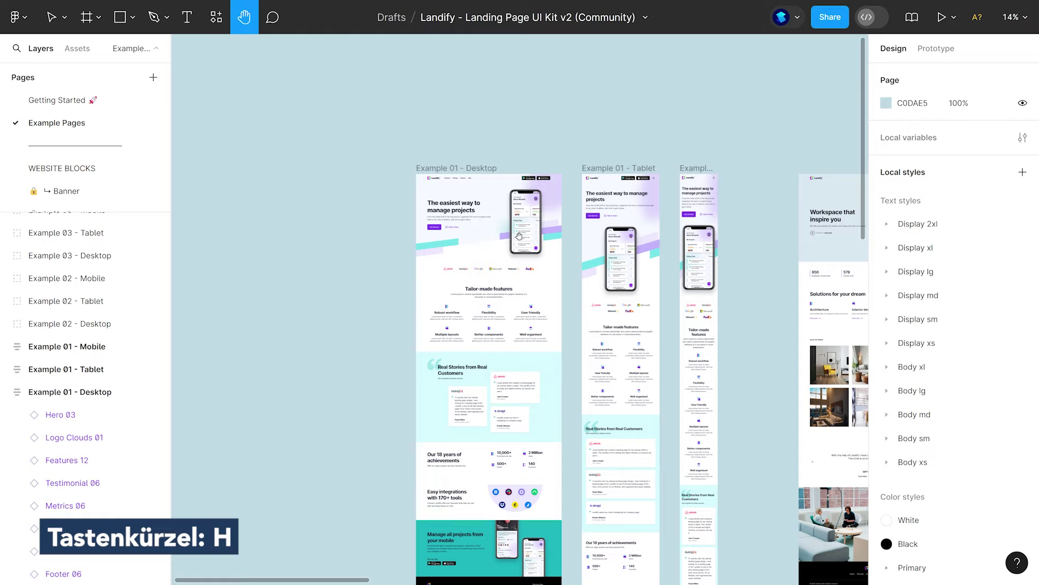
Scroll around the example layouts, then zoom out to fit them all with Shift+2.
{"action": "scroll", "coordinate": [517, 238], "scroll_direction": "up", "scroll_amount": 2}
{"action": "scroll", "coordinate": [522, 271], "scroll_direction": "up", "scroll_amount": 3}
{"action": "scroll", "coordinate": [528, 292], "scroll_direction": "down", "scroll_amount": 6}
{"action": "scroll", "coordinate": [532, 188], "scroll_direction": "up", "scroll_amount": 1, "text": "ctrl"}
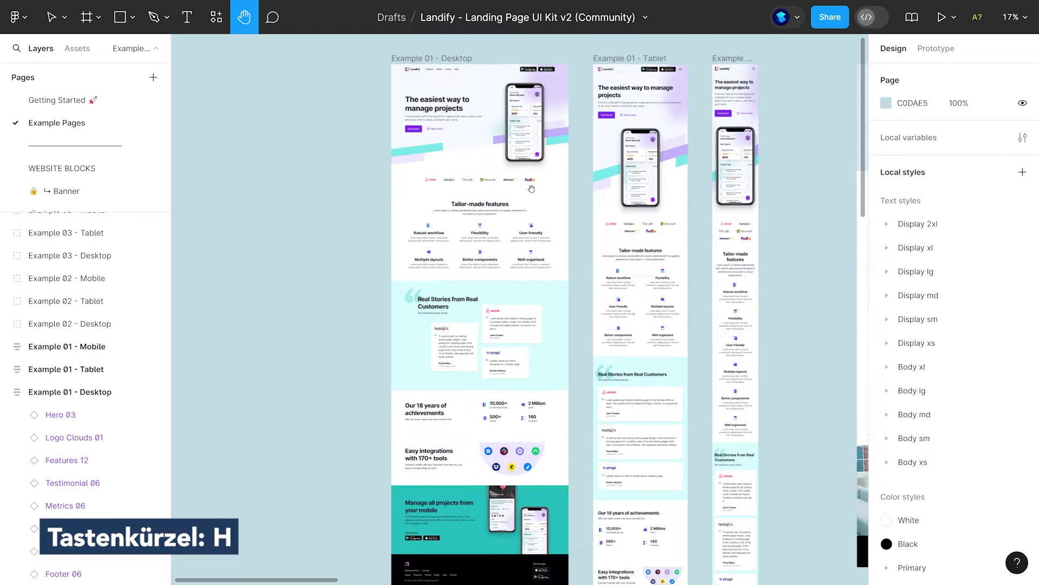
{"action": "scroll", "coordinate": [532, 188], "scroll_direction": "up", "scroll_amount": 5, "text": "ctrl"}
{"action": "scroll", "coordinate": [558, 232], "scroll_direction": "up", "scroll_amount": 3}
{"action": "scroll", "coordinate": [578, 279], "scroll_direction": "up", "scroll_amount": 2, "text": "ctrl"}
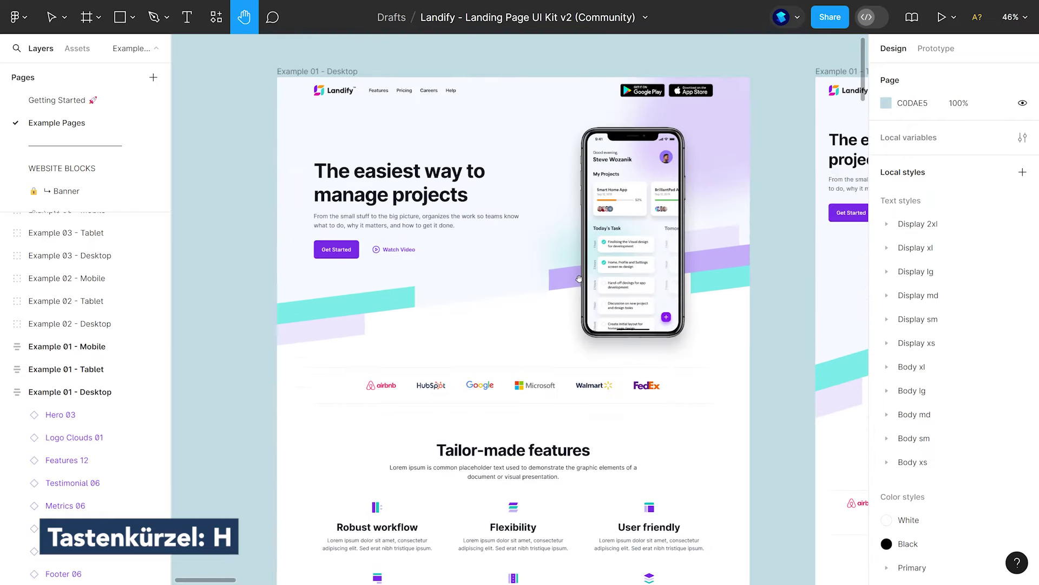
{"action": "scroll", "coordinate": [579, 279], "scroll_direction": "down", "scroll_amount": 1, "text": "ctrl"}
{"action": "scroll", "coordinate": [552, 263], "scroll_direction": "down", "scroll_amount": 1, "text": "ctrl"}
{"action": "scroll", "coordinate": [552, 263], "scroll_direction": "right", "scroll_amount": 3}
{"action": "scroll", "coordinate": [520, 243], "scroll_direction": "right", "scroll_amount": 4}
{"action": "scroll", "coordinate": [480, 218], "scroll_direction": "right", "scroll_amount": 4}
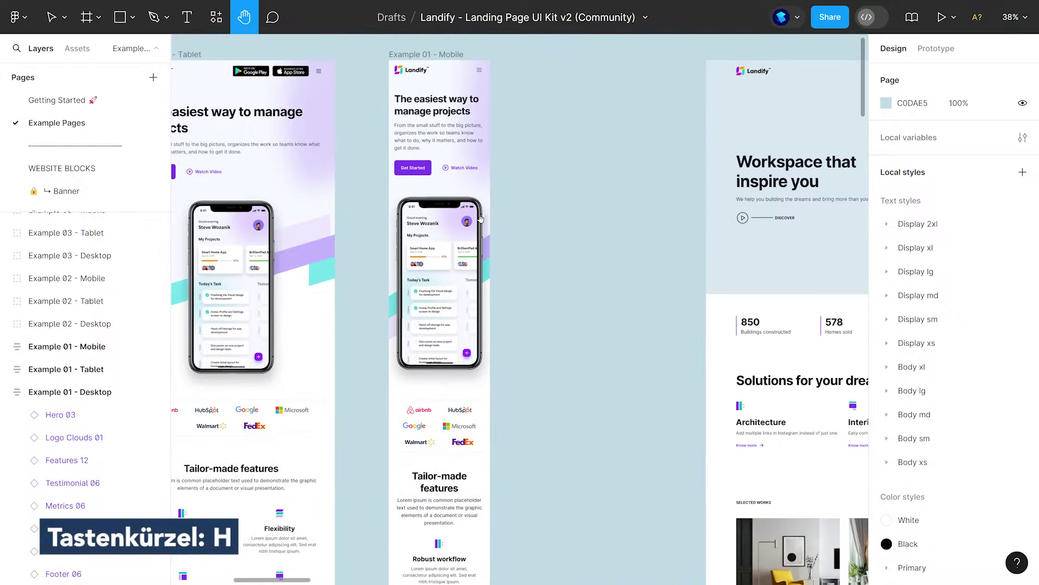
{"action": "scroll", "coordinate": [531, 211], "scroll_direction": "right", "scroll_amount": 5}
{"action": "scroll", "coordinate": [585, 205], "scroll_direction": "right", "scroll_amount": 3}
{"action": "scroll", "coordinate": [633, 201], "scroll_direction": "right", "scroll_amount": 5}
{"action": "scroll", "coordinate": [688, 192], "scroll_direction": "left", "scroll_amount": 5}
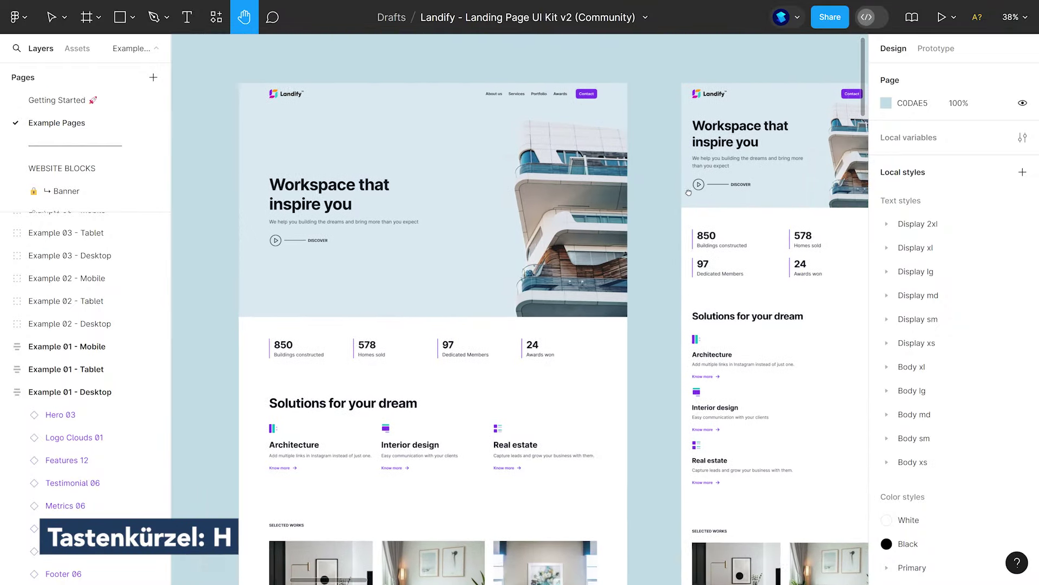
{"action": "scroll", "coordinate": [689, 193], "scroll_direction": "left", "scroll_amount": 3}
{"action": "scroll", "coordinate": [595, 193], "scroll_direction": "left", "scroll_amount": 2}
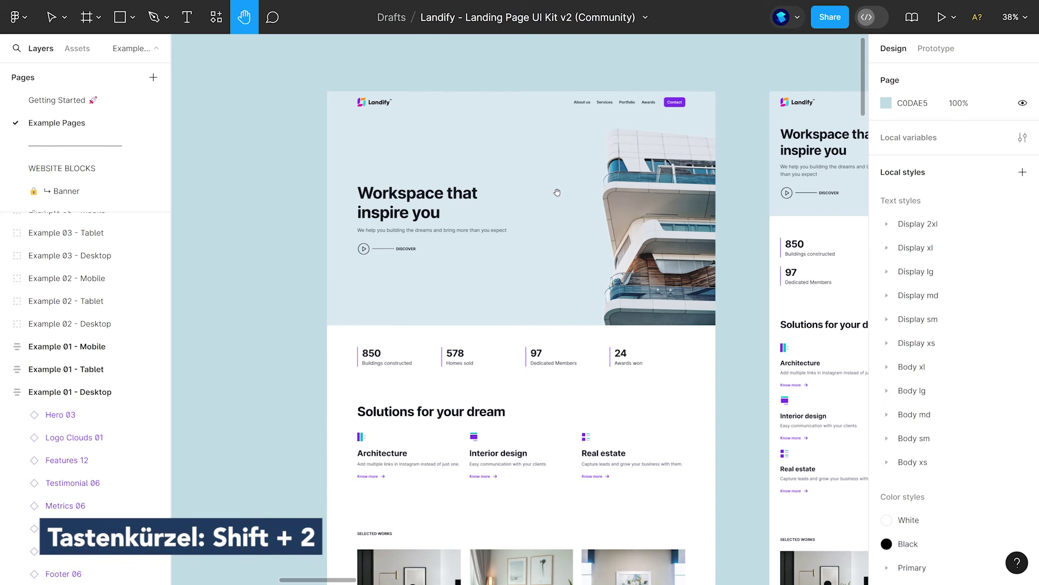
{"action": "key", "text": "shift+2"}
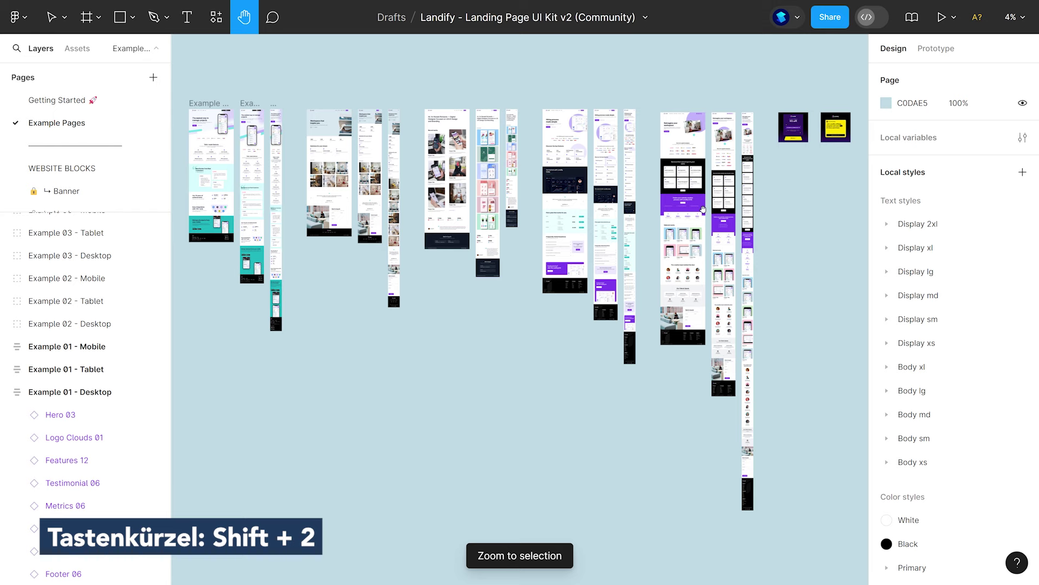
Zoom to the Example 04 - Desktop frame, then zoom back out to show every layout.
{"action": "key", "text": "v"}
{"action": "left_click", "coordinate": [566, 127]}
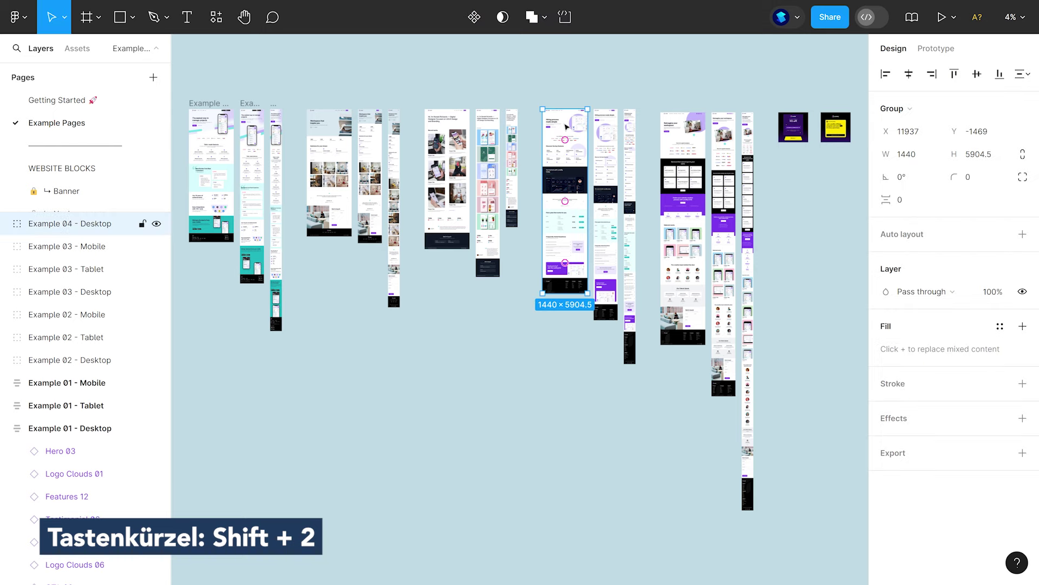
{"action": "key", "text": "shift+2"}
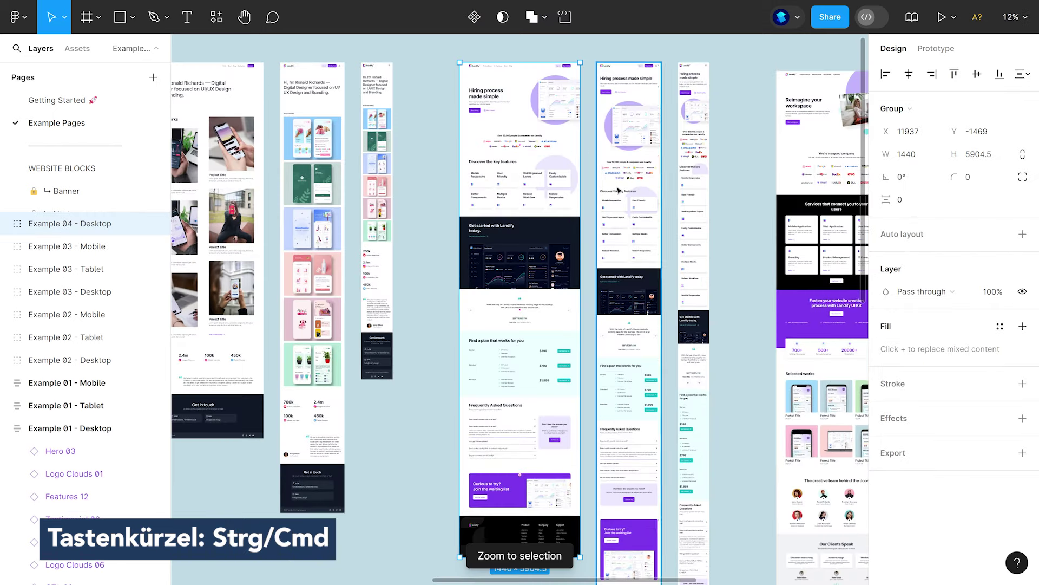
{"action": "key", "text": "Escape"}
{"action": "key", "text": "shift+1"}
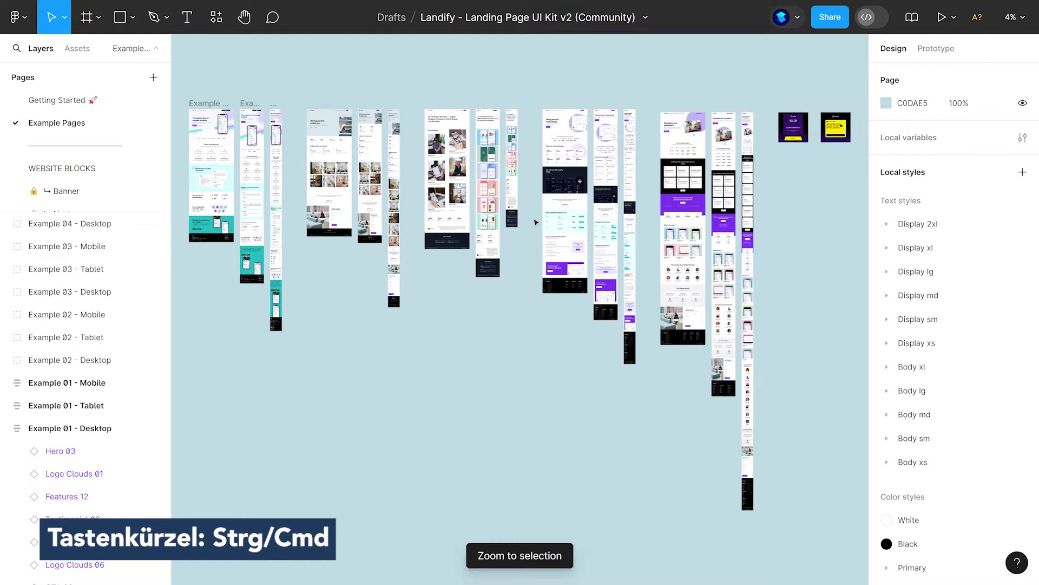
Scroll over the layout overview and set the canvas zoom to actual size.
{"action": "scroll", "coordinate": [538, 221], "scroll_direction": "up", "scroll_amount": 3}
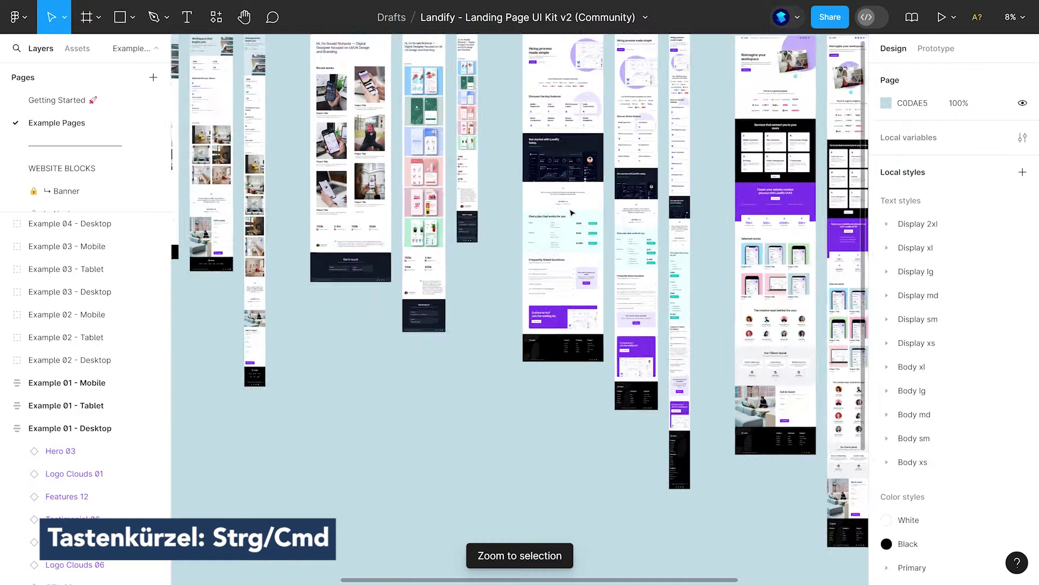
{"action": "scroll", "coordinate": [563, 216], "scroll_direction": "up", "scroll_amount": 3}
{"action": "scroll", "coordinate": [572, 212], "scroll_direction": "down", "scroll_amount": 3}
{"action": "scroll", "coordinate": [573, 213], "scroll_direction": "down", "scroll_amount": 2}
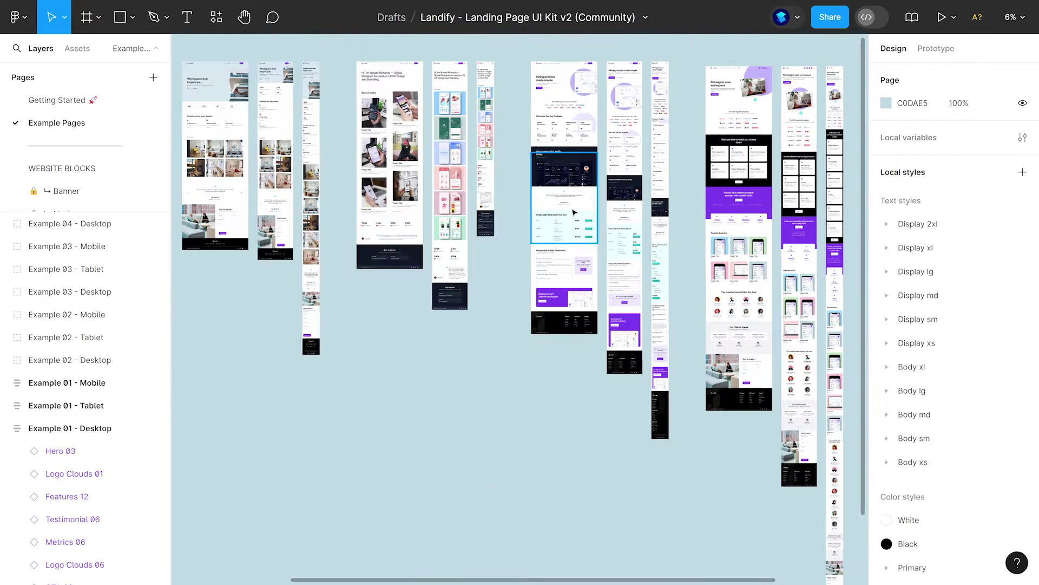
{"action": "scroll", "coordinate": [574, 212], "scroll_direction": "up", "scroll_amount": 3}
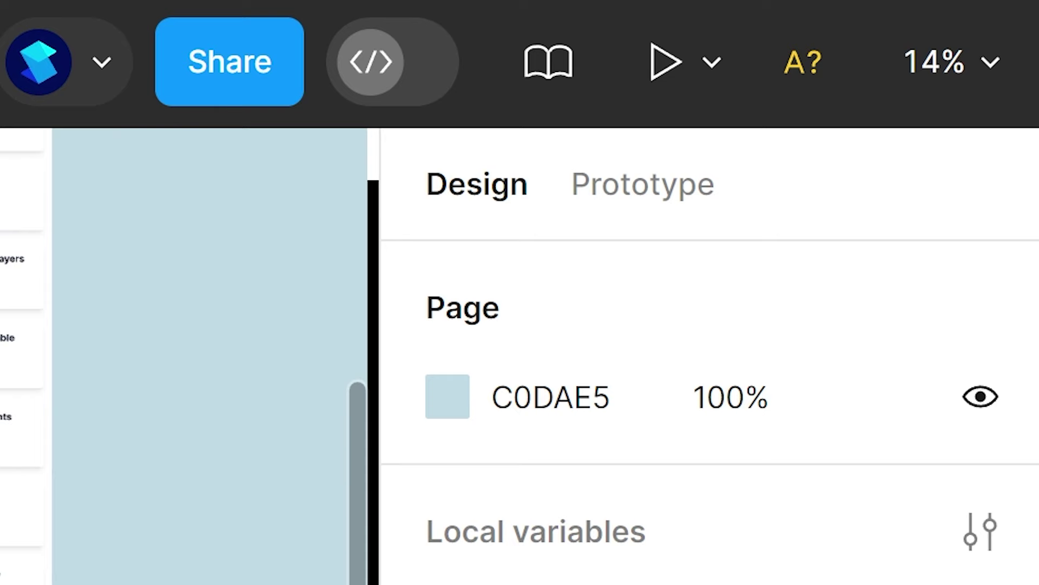
{"action": "left_click", "coordinate": [945, 73]}
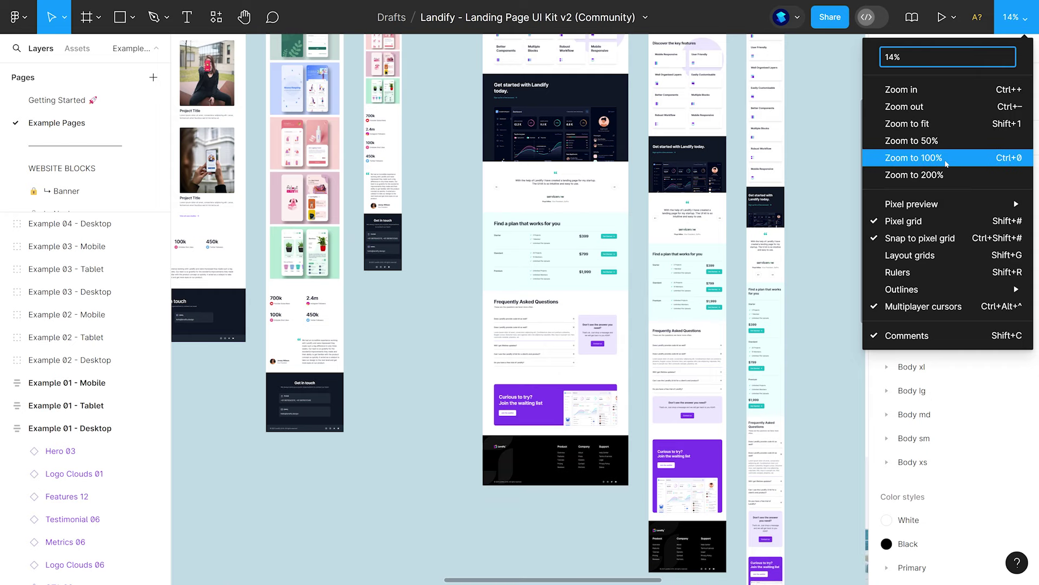
{"action": "left_click", "coordinate": [946, 161]}
Pan the canvas until the 'Hiring process made simple' hero section is centred.
{"action": "scroll", "coordinate": [542, 224], "scroll_direction": "down", "scroll_amount": 5}
{"action": "scroll", "coordinate": [541, 224], "scroll_direction": "down", "scroll_amount": 5}
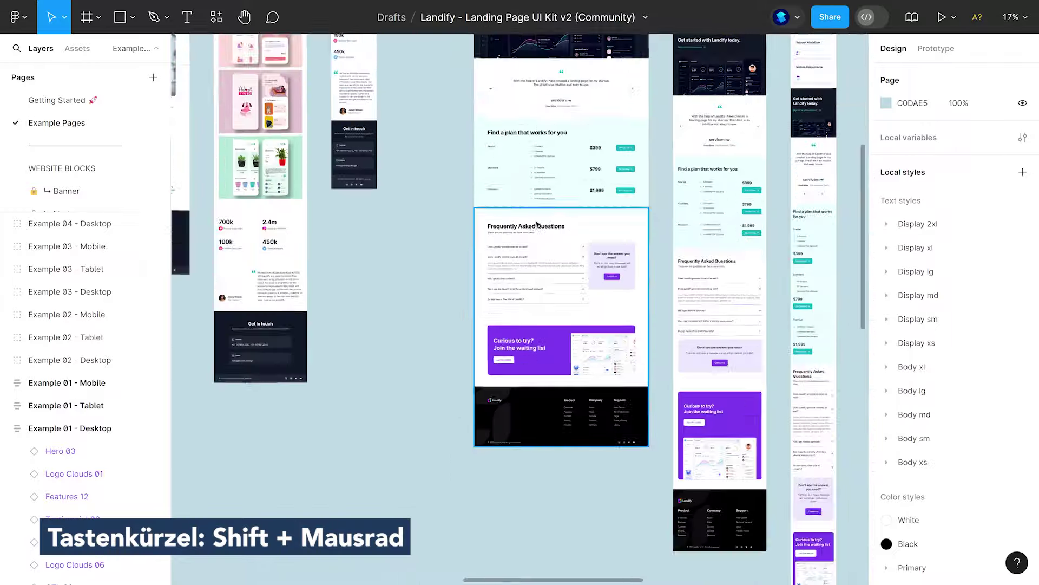
{"action": "scroll", "coordinate": [698, 189], "scroll_direction": "left", "scroll_amount": 5}
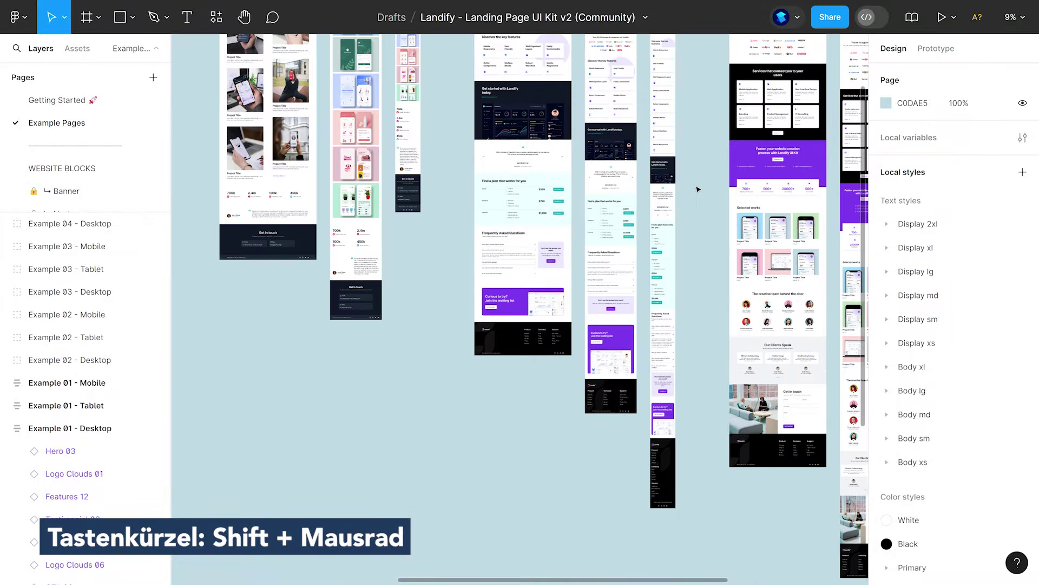
{"action": "scroll", "coordinate": [698, 189], "scroll_direction": "left", "scroll_amount": 5}
{"action": "scroll", "coordinate": [632, 192], "scroll_direction": "left", "scroll_amount": 3}
{"action": "scroll", "coordinate": [589, 188], "scroll_direction": "left", "scroll_amount": 5}
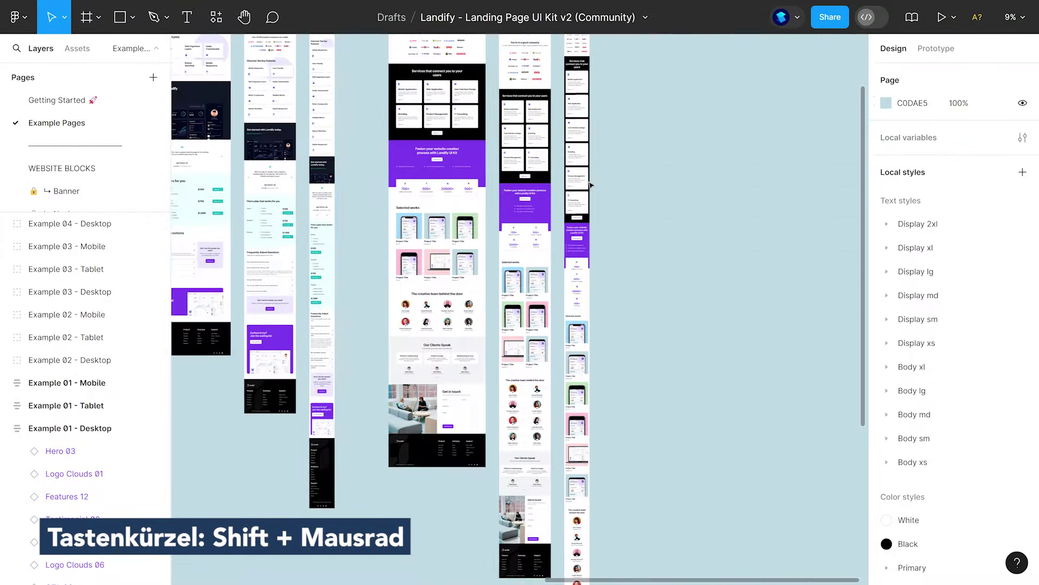
{"action": "scroll", "coordinate": [590, 187], "scroll_direction": "right", "scroll_amount": 10}
{"action": "scroll", "coordinate": [590, 186], "scroll_direction": "right", "scroll_amount": 5}
{"action": "scroll", "coordinate": [628, 200], "scroll_direction": "up", "scroll_amount": 5}
{"action": "scroll", "coordinate": [672, 217], "scroll_direction": "up", "scroll_amount": 3}
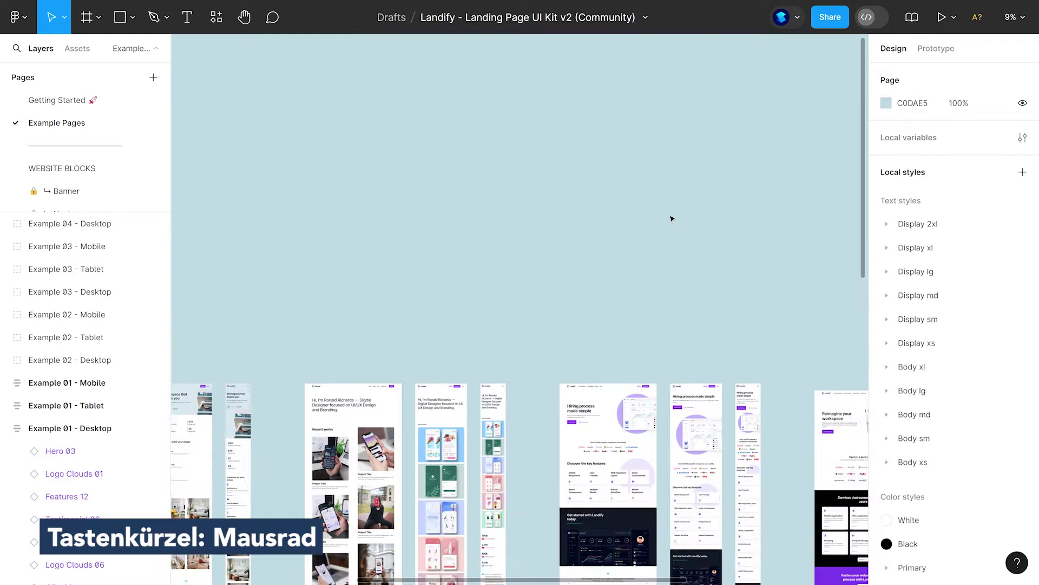
{"action": "scroll", "coordinate": [672, 216], "scroll_direction": "down", "scroll_amount": 8}
{"action": "scroll", "coordinate": [672, 217], "scroll_direction": "up", "scroll_amount": 4}
{"action": "scroll", "coordinate": [677, 214], "scroll_direction": "up", "scroll_amount": 1}
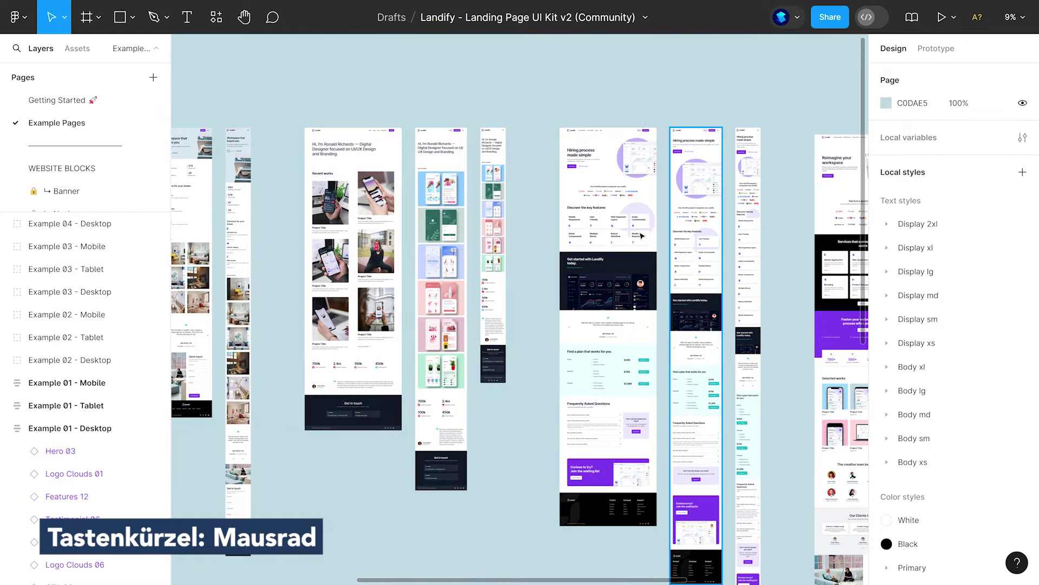
{"action": "scroll", "coordinate": [606, 245], "scroll_direction": "up", "scroll_amount": 2, "text": "ctrl"}
{"action": "scroll", "coordinate": [623, 217], "scroll_direction": "up", "scroll_amount": 3, "text": "ctrl"}
{"action": "scroll", "coordinate": [677, 162], "scroll_direction": "up", "scroll_amount": 3, "text": "ctrl"}
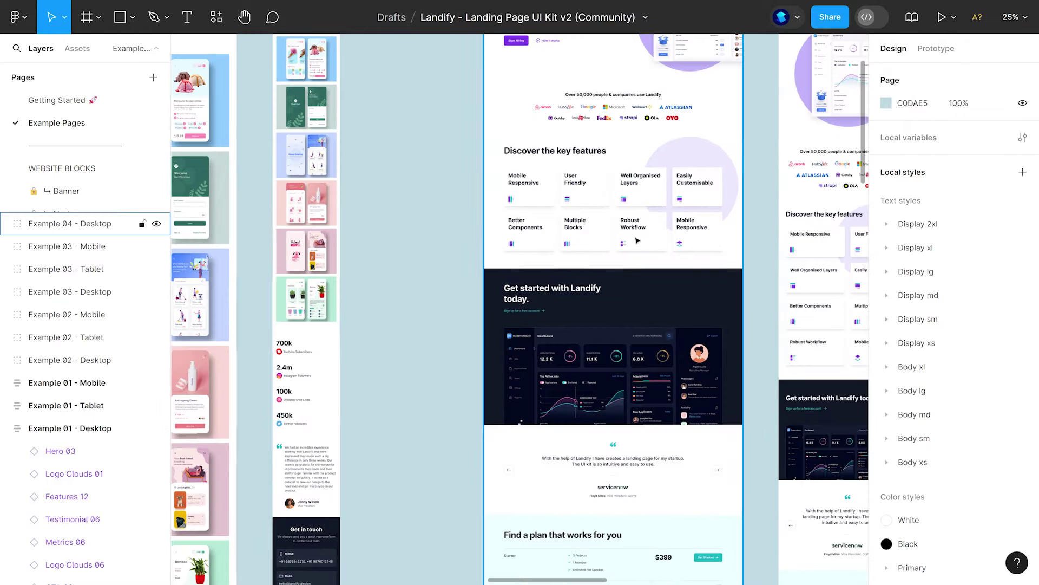
{"action": "scroll", "coordinate": [703, 139], "scroll_direction": "up", "scroll_amount": 3}
{"action": "scroll", "coordinate": [703, 140], "scroll_direction": "right", "scroll_amount": 2}
{"action": "scroll", "coordinate": [596, 206], "scroll_direction": "up", "scroll_amount": 1}
{"action": "scroll", "coordinate": [494, 276], "scroll_direction": "up", "scroll_amount": 1}
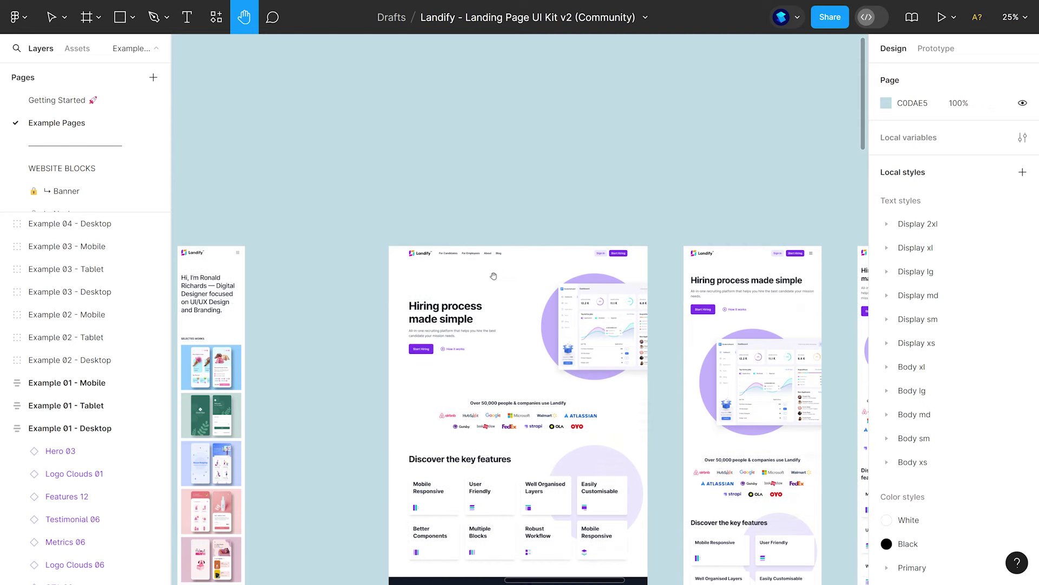
{"action": "scroll", "coordinate": [494, 276], "scroll_direction": "up", "scroll_amount": 2, "text": "ctrl"}
{"action": "scroll", "coordinate": [541, 249], "scroll_direction": "up", "scroll_amount": 2, "text": "ctrl"}
{"action": "scroll", "coordinate": [595, 222], "scroll_direction": "down", "scroll_amount": 2}
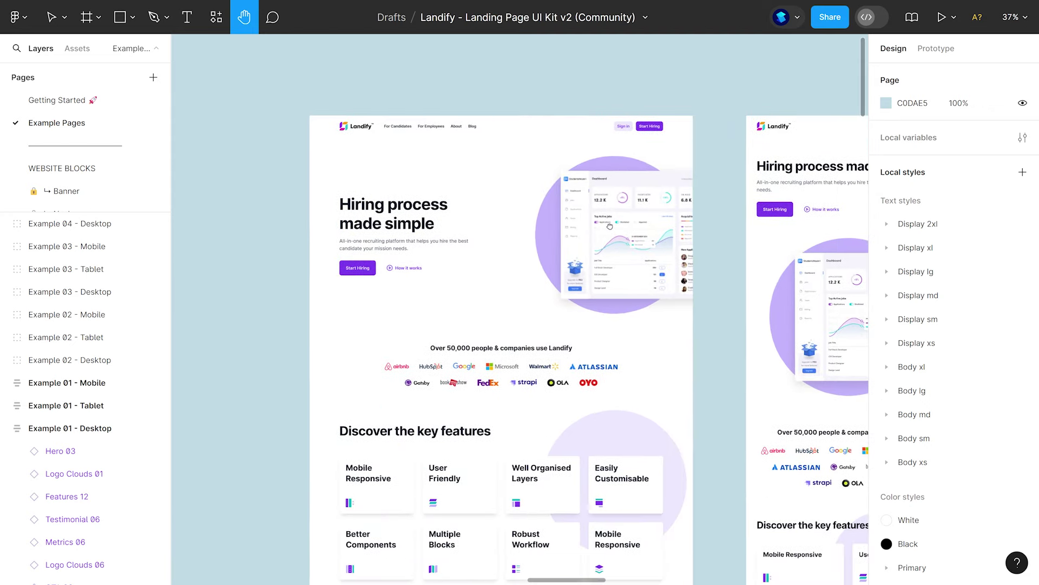
{"action": "scroll", "coordinate": [611, 222], "scroll_direction": "left", "scroll_amount": 1}
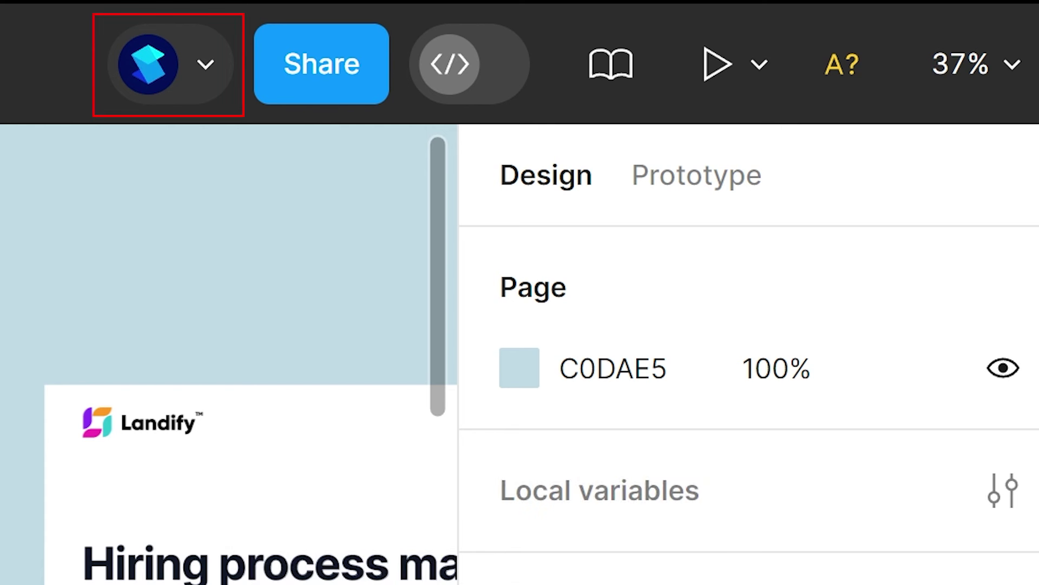
{"action": "scroll", "coordinate": [229, 477], "scroll_direction": "right", "scroll_amount": 3}
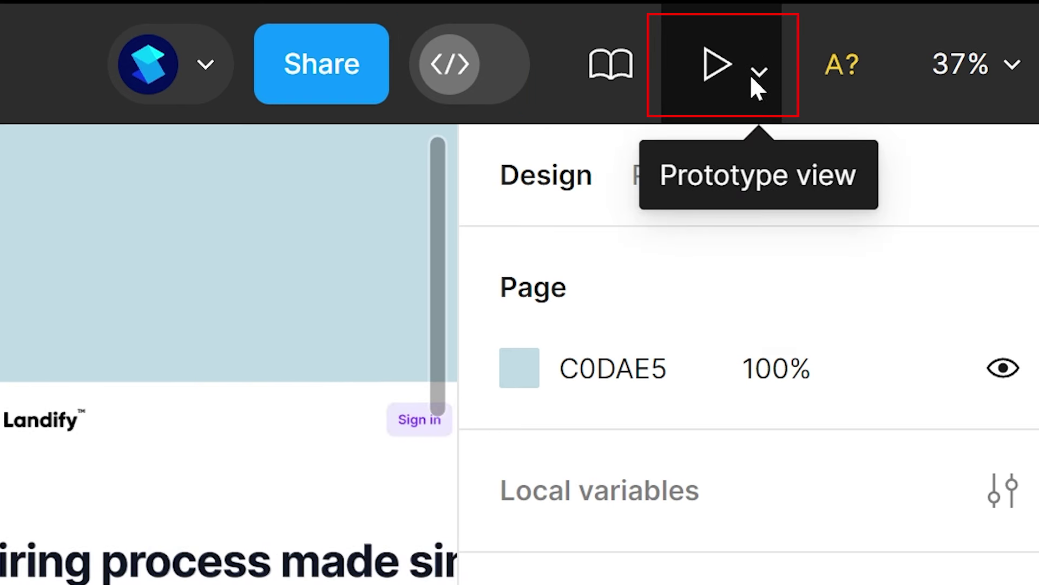
{"action": "left_click", "coordinate": [750, 81]}
{"action": "left_click", "coordinate": [741, 51]}
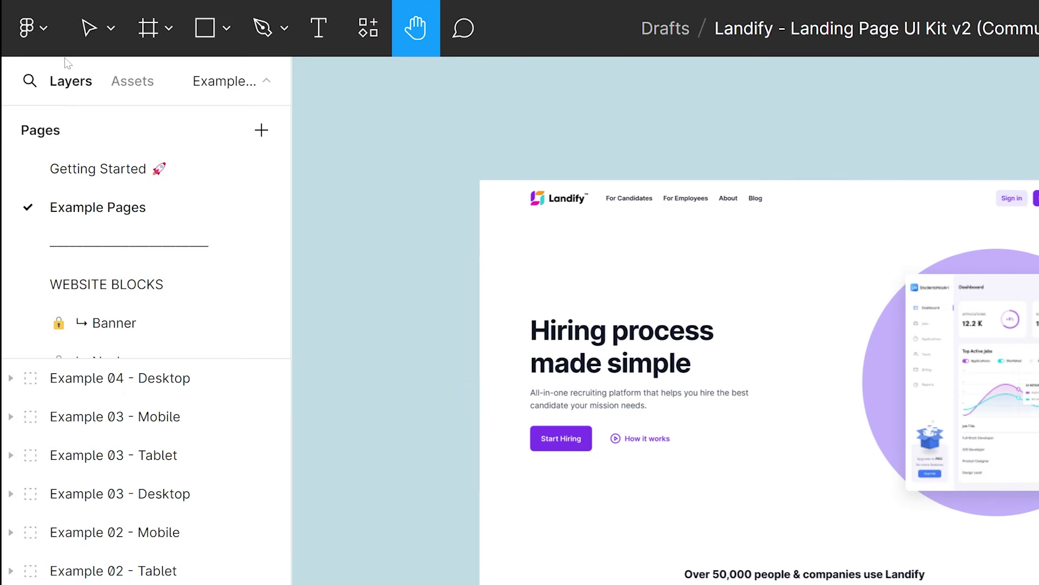
Browse the Tools, View, Zoom, Text, Shape and Selection keyboard shortcuts, then close the reference.
{"action": "left_click", "coordinate": [42, 33]}
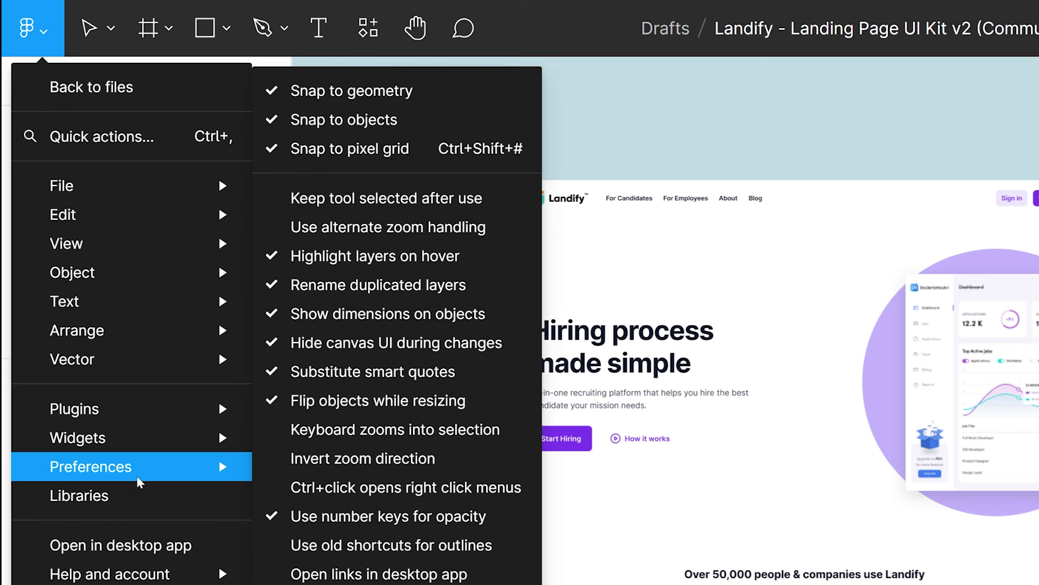
{"action": "mouse_move", "coordinate": [130, 224]}
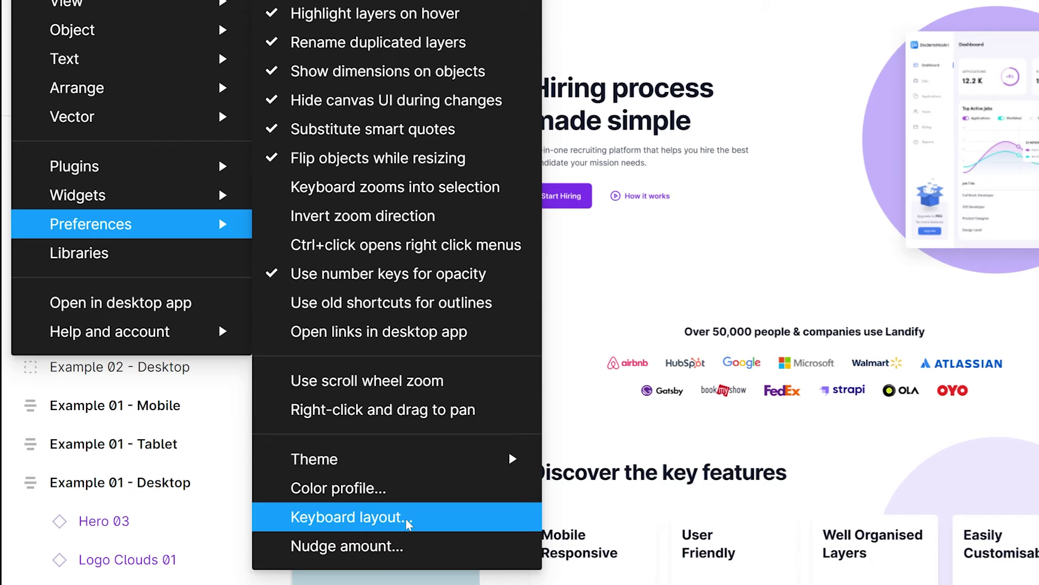
{"action": "left_click", "coordinate": [407, 521]}
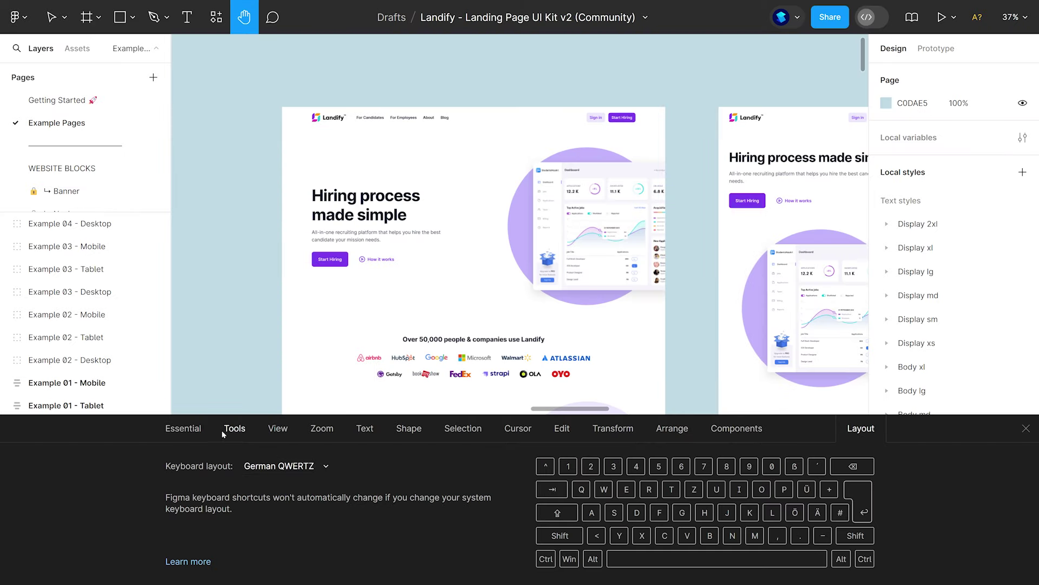
{"action": "left_click", "coordinate": [223, 431]}
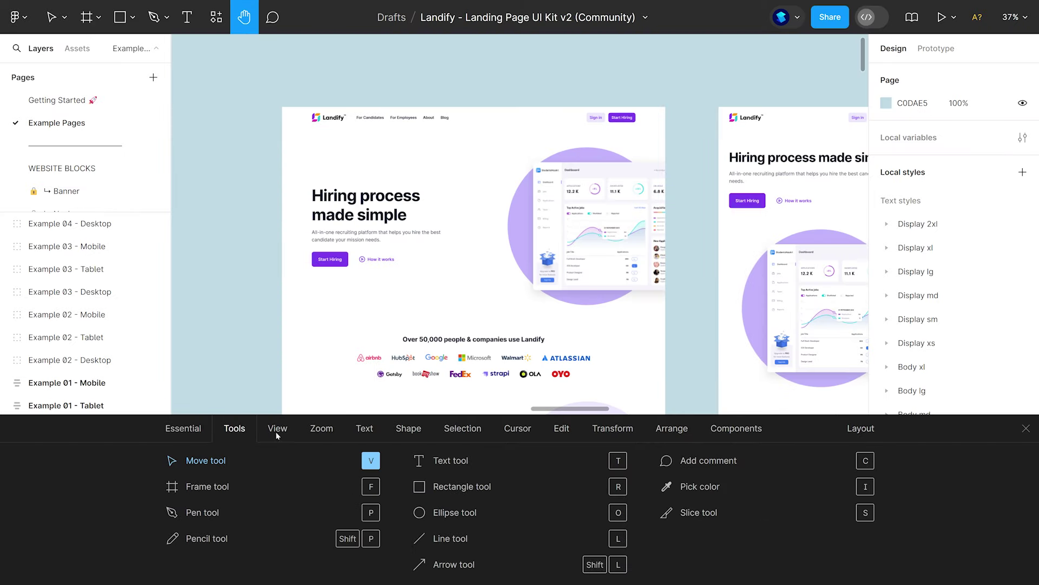
{"action": "left_click", "coordinate": [276, 432]}
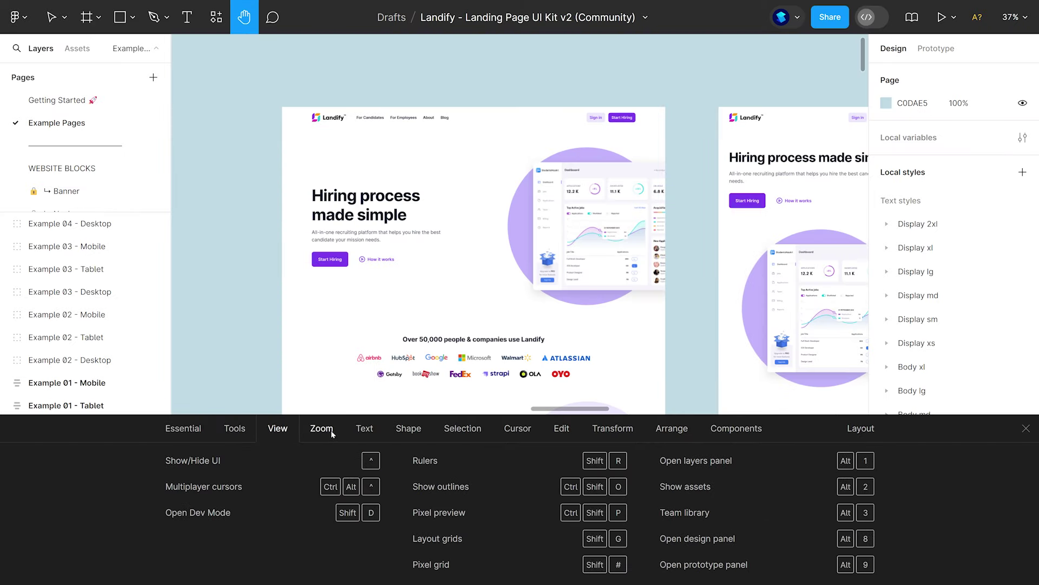
{"action": "left_click", "coordinate": [320, 431]}
{"action": "left_click", "coordinate": [365, 431]}
{"action": "left_click", "coordinate": [409, 432]}
{"action": "left_click", "coordinate": [462, 432]}
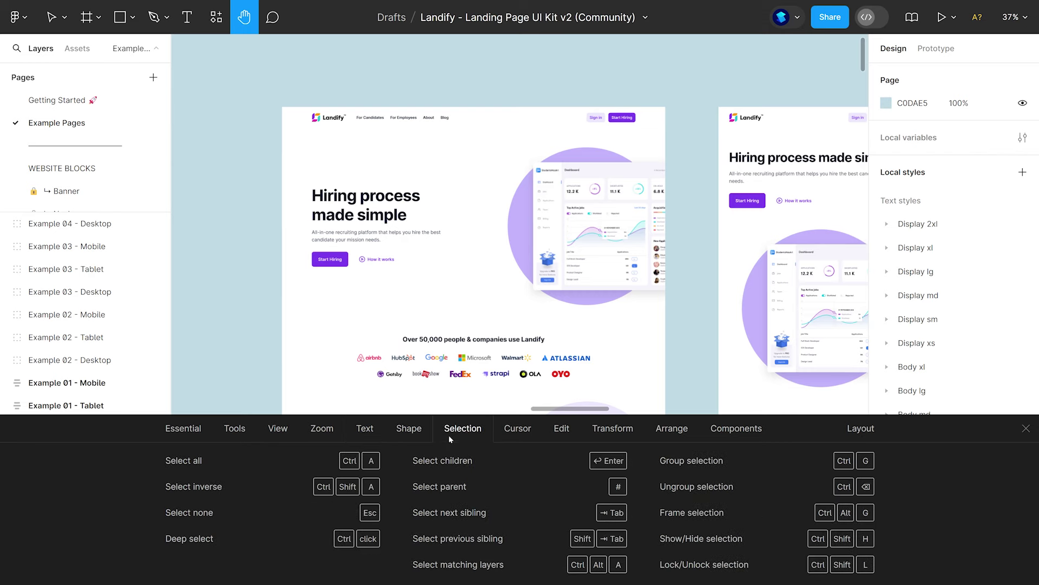
{"action": "left_click", "coordinate": [1026, 429]}
Search quick actions for 'Landify' and then 'Hiring', clearing the search text each time.
{"action": "left_click", "coordinate": [19, 16]}
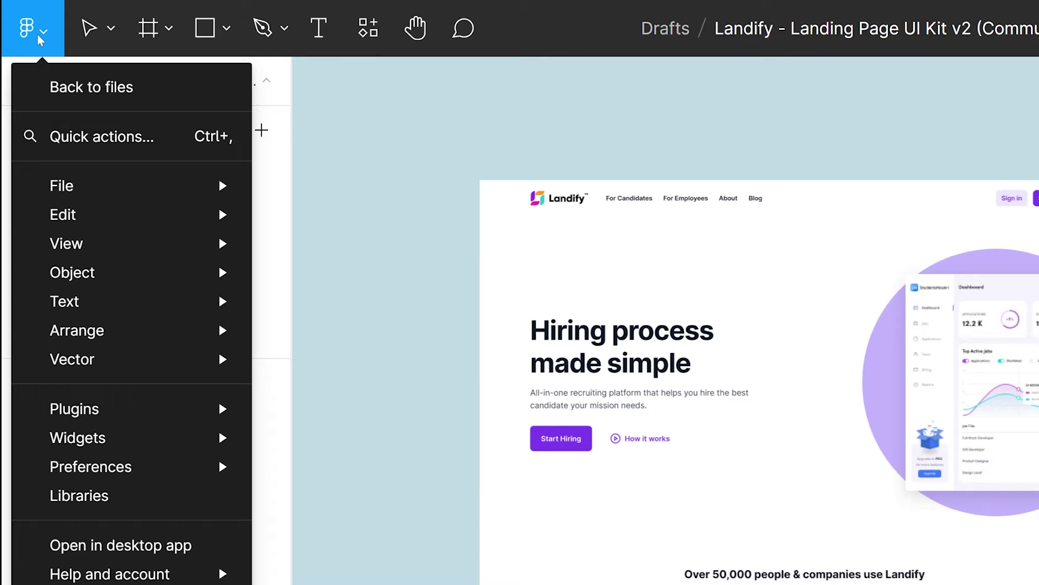
{"action": "left_click", "coordinate": [137, 139]}
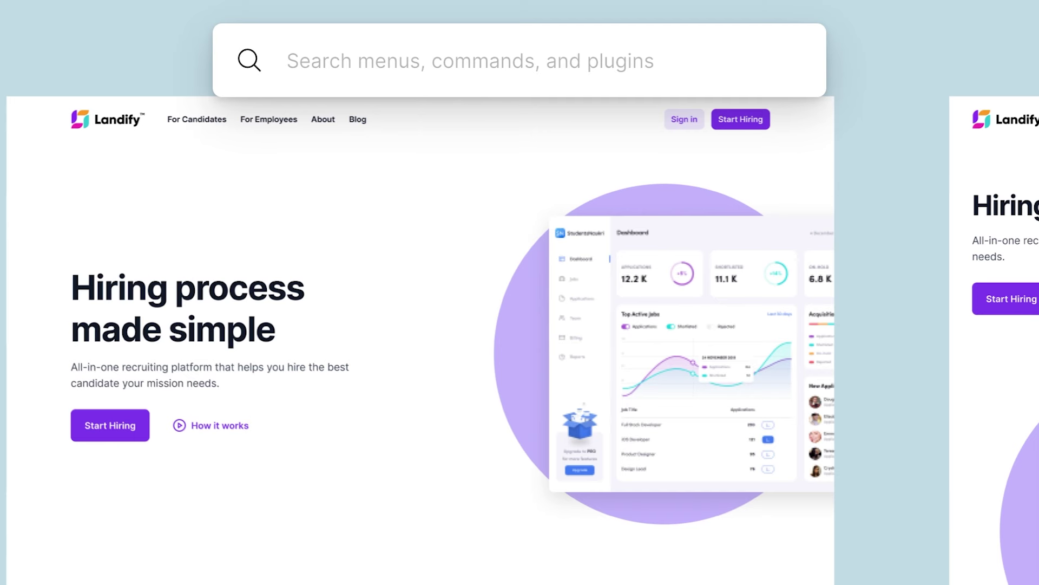
{"action": "type", "text": "Lan"}
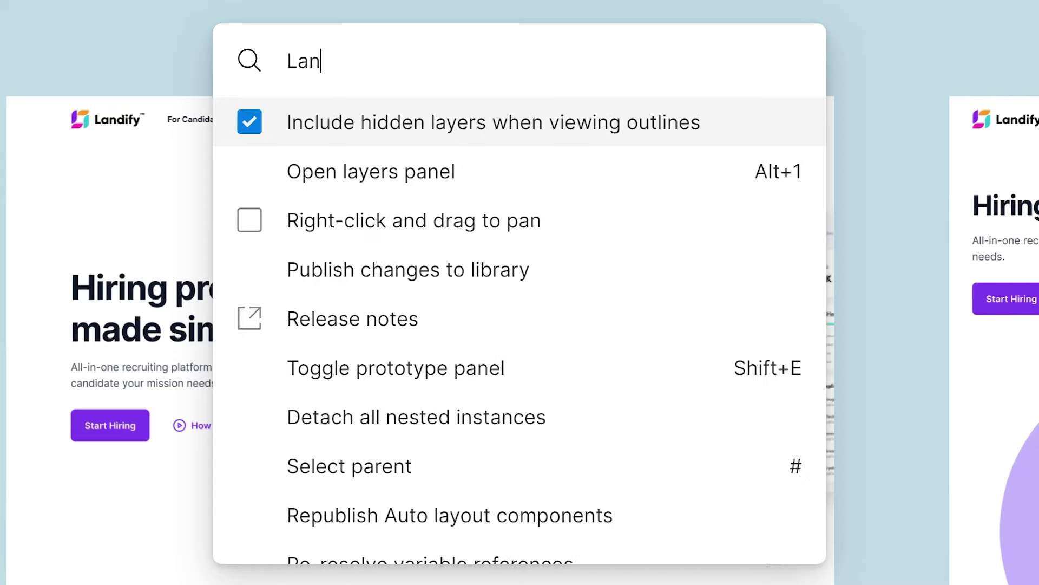
{"action": "type", "text": "dify"}
{"action": "key", "text": "BackSpace"}
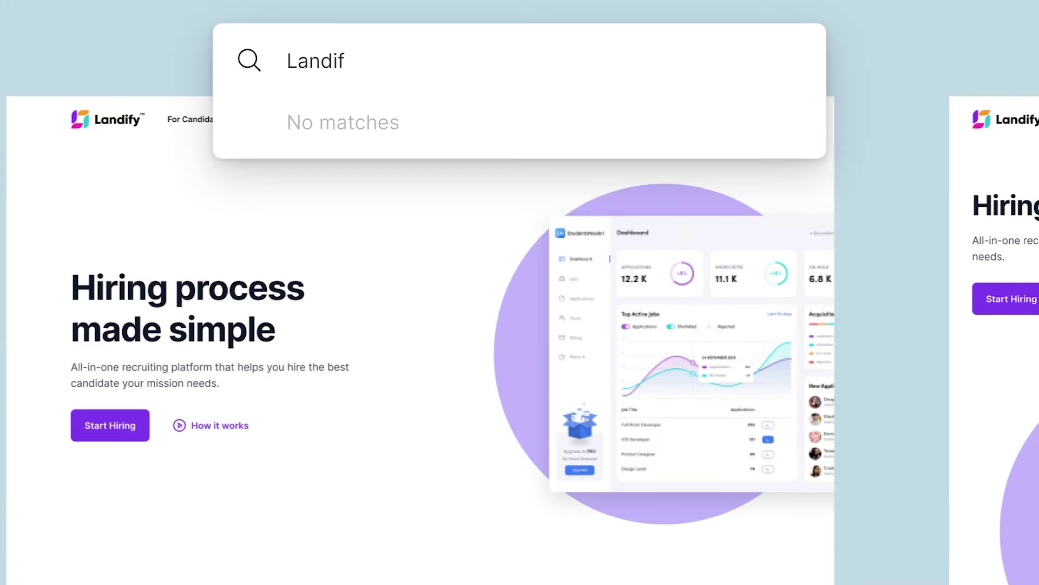
{"action": "key", "text": "BackSpace"}
{"action": "key", "text": "BackSpace"}
{"action": "key", "text": "BackSpace"}
{"action": "key", "text": "BackSpace"}
{"action": "key", "text": "BackSpace"}
{"action": "type", "text": "Hiring"}
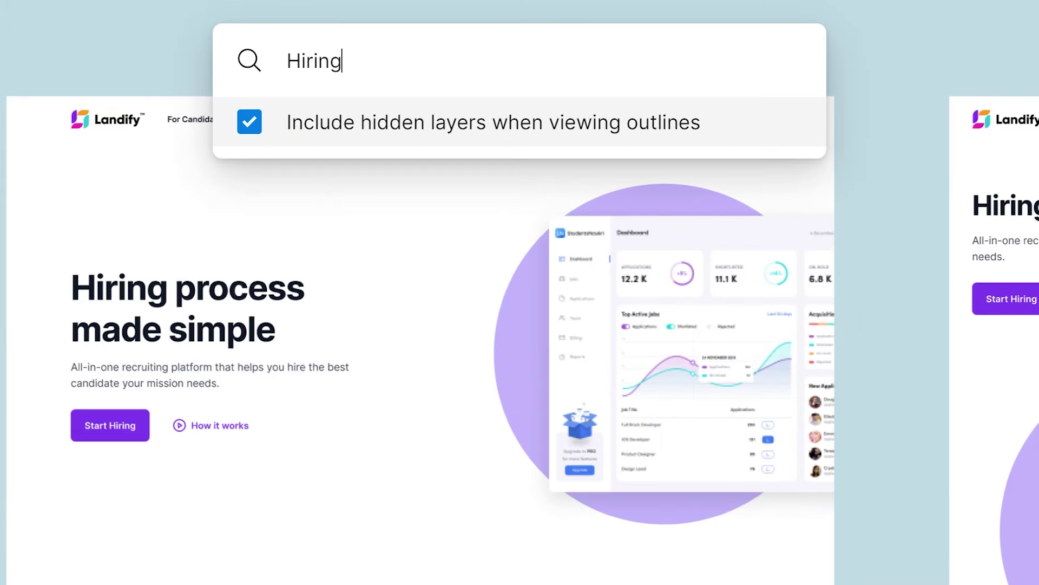
{"action": "key", "text": "BackSpace"}
{"action": "key", "text": "BackSpace"}
{"action": "key", "text": "BackSpace"}
{"action": "key", "text": "BackSpace"}
{"action": "key", "text": "BackSpace"}
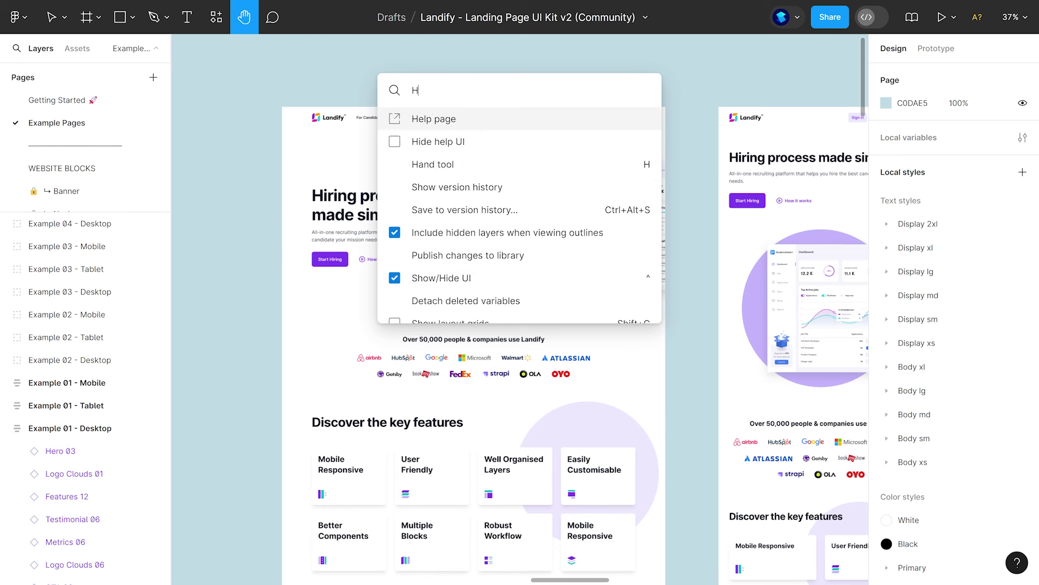
{"action": "key", "text": "BackSpace"}
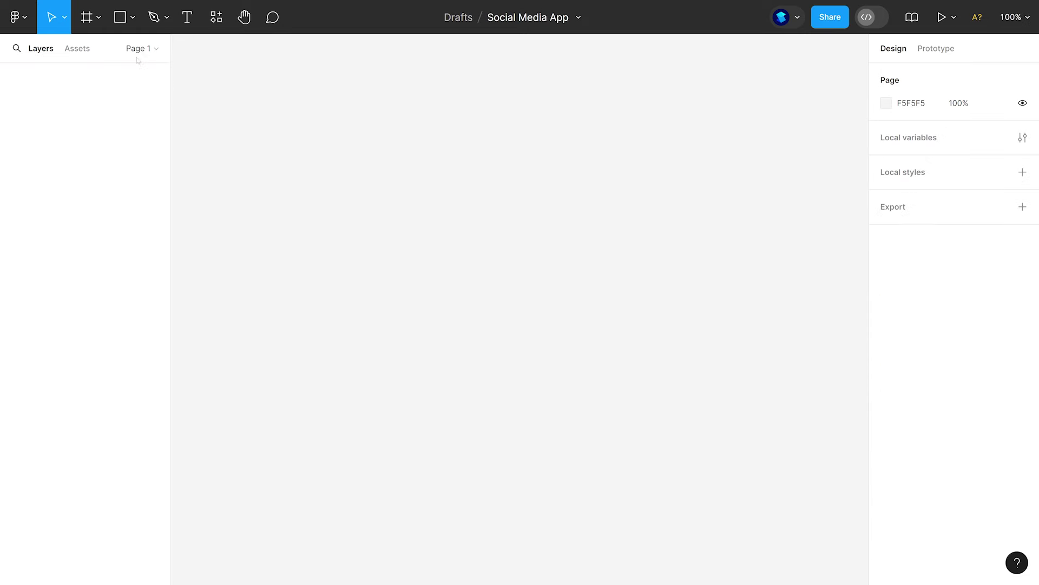
Add an iPhone 14 & 15 Pro frame and drag it into position.
{"action": "left_click", "coordinate": [92, 20]}
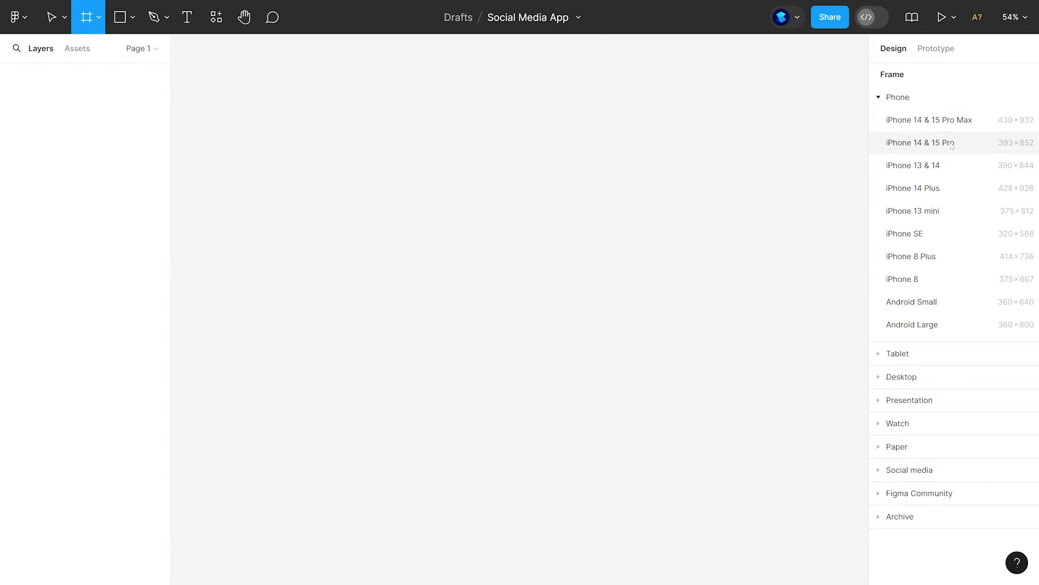
{"action": "left_click", "coordinate": [953, 145]}
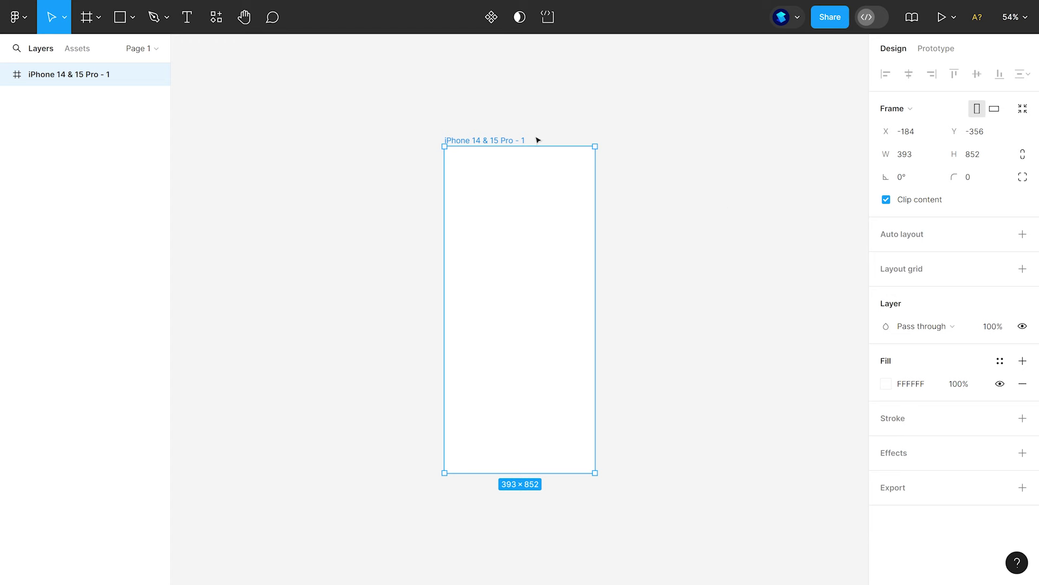
{"action": "left_click_drag", "start_coordinate": [490, 141], "coordinate": [401, 127]}
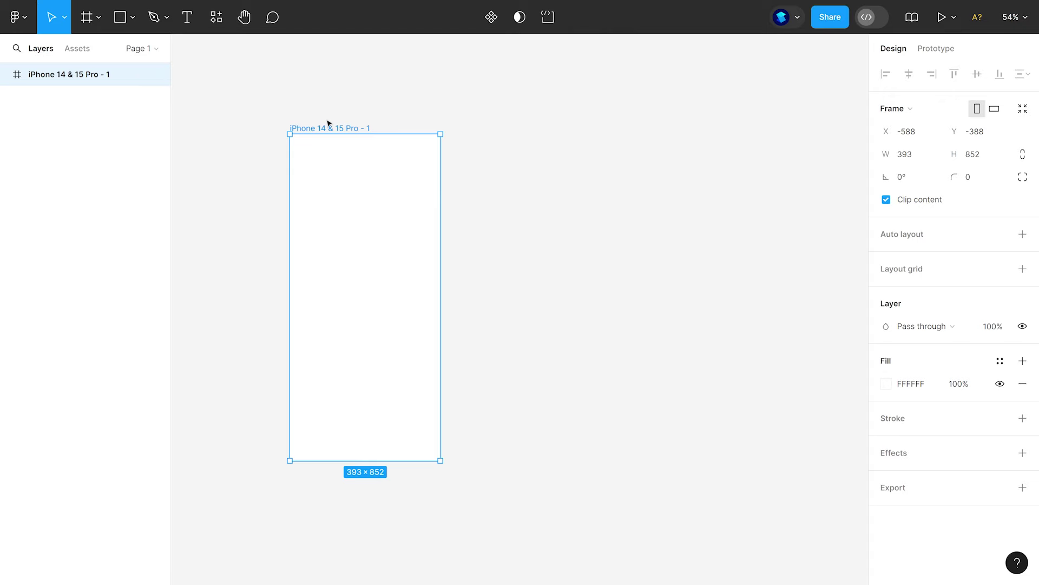
{"action": "left_click_drag", "start_coordinate": [327, 124], "coordinate": [336, 134]}
Create a second frame beside the first and stretch it much wider.
{"action": "left_click", "coordinate": [87, 17]}
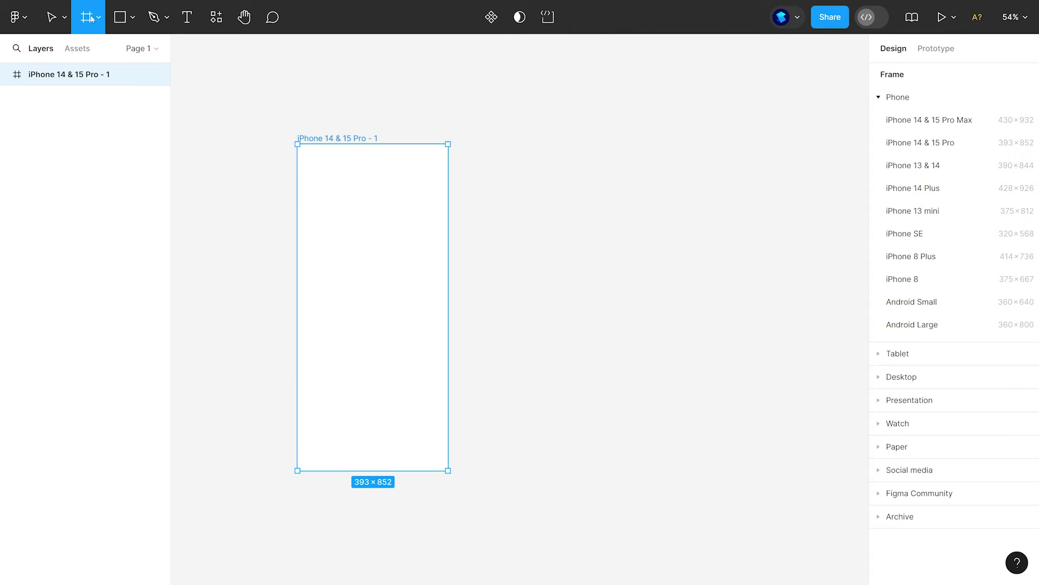
{"action": "key", "text": "Escape"}
{"action": "scroll", "coordinate": [557, 175], "scroll_direction": "down", "scroll_amount": 2}
{"action": "left_click", "coordinate": [565, 179]}
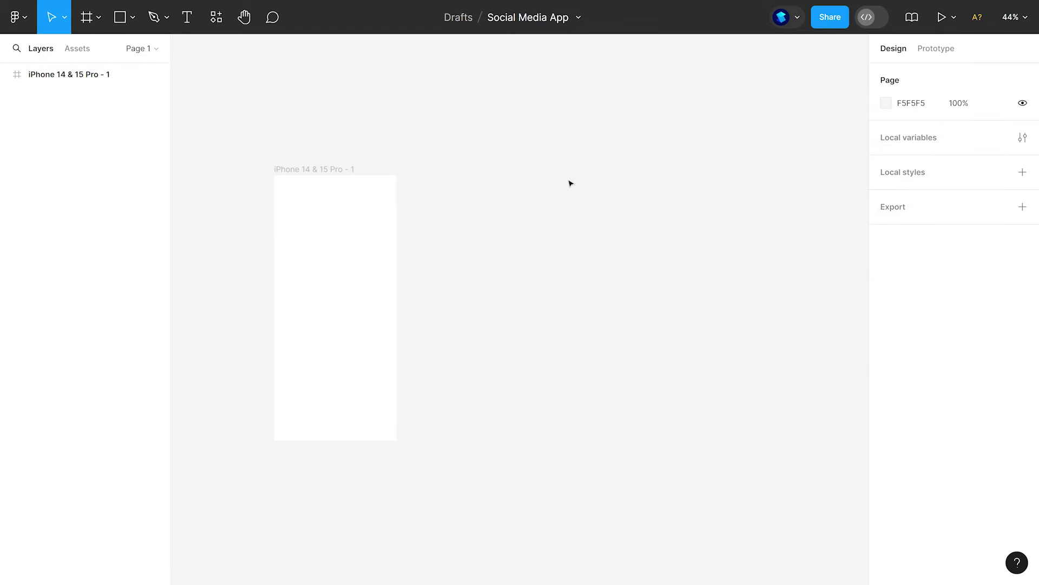
{"action": "key", "text": "ctrl+v"}
{"action": "left_click_drag", "start_coordinate": [532, 204], "coordinate": [835, 209]}
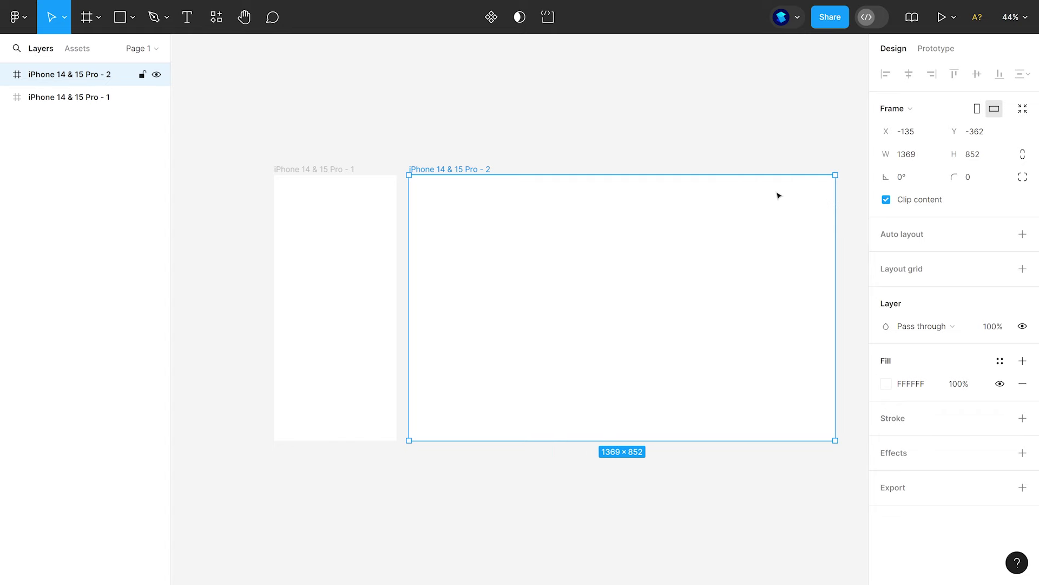
Delete the second frame and move the phone frame toward the canvas centre.
{"action": "left_click", "coordinate": [478, 154]}
{"action": "key", "text": "Delete"}
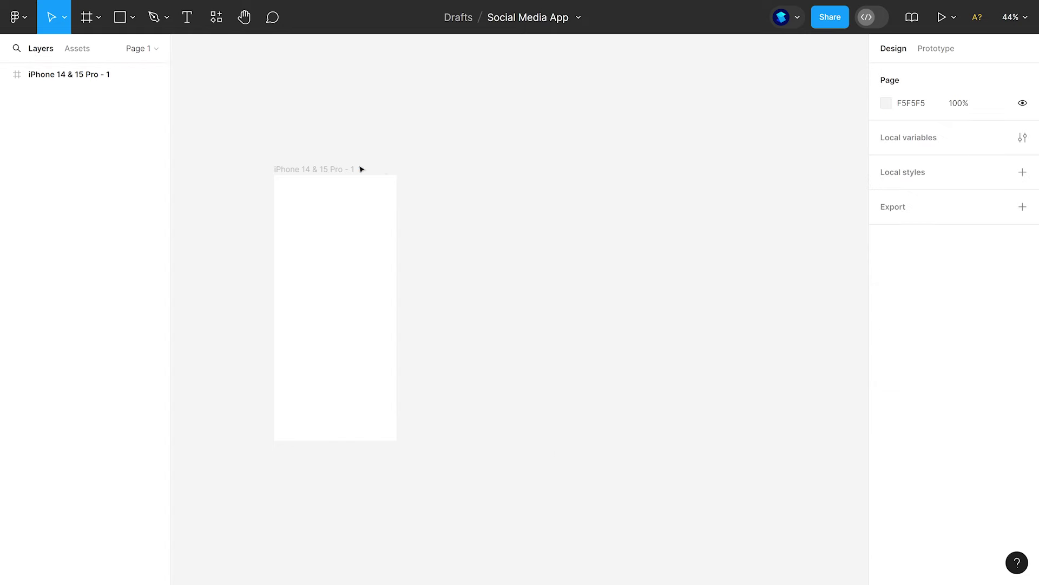
{"action": "left_click", "coordinate": [345, 170]}
{"action": "left_click_drag", "start_coordinate": [345, 169], "coordinate": [496, 163]}
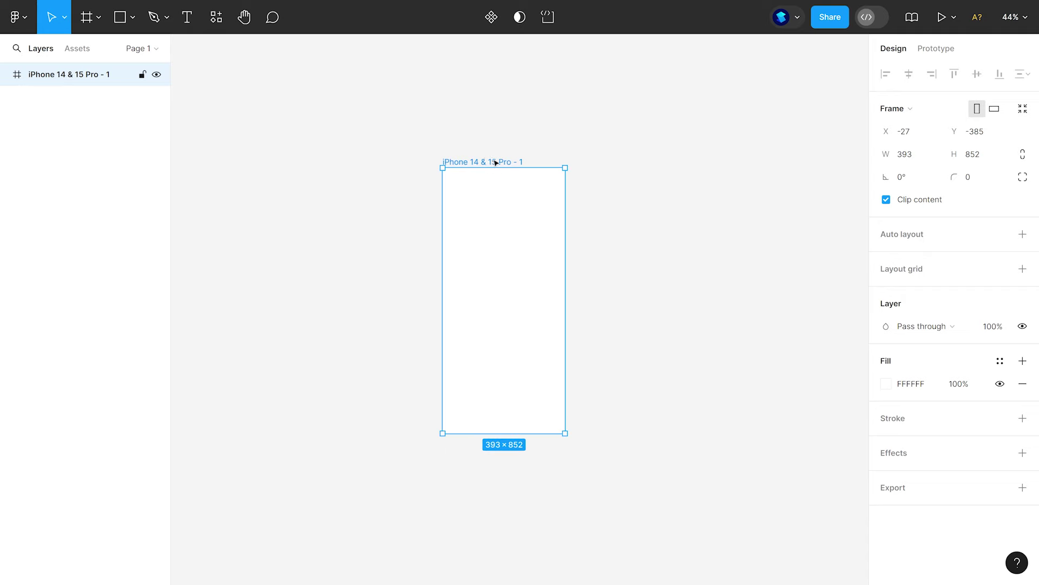
Rename the 393×852 phone frame to 'Home - App' and reselect it.
{"action": "left_click", "coordinate": [87, 17]}
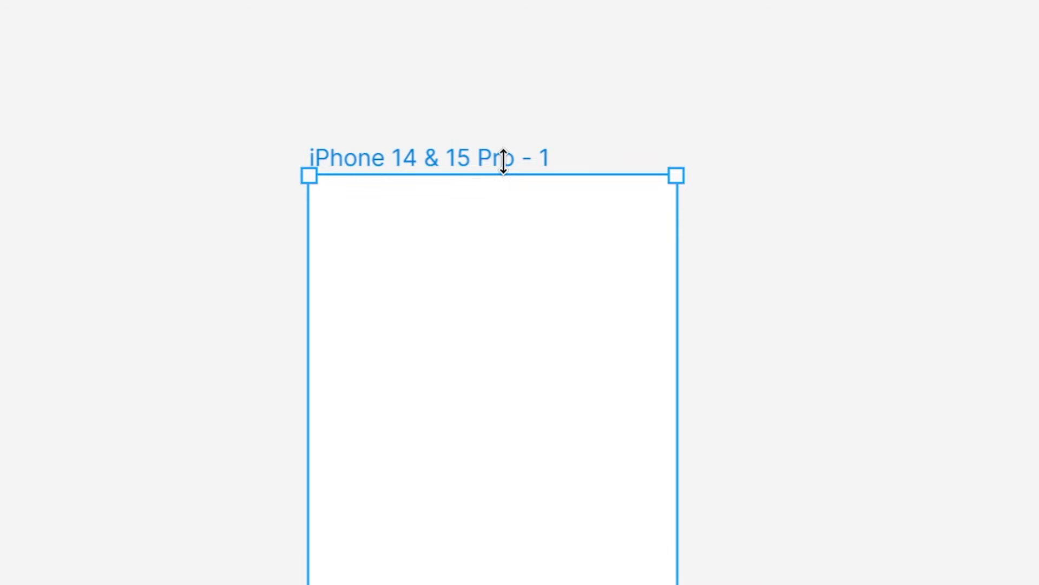
{"action": "double_click", "coordinate": [490, 159]}
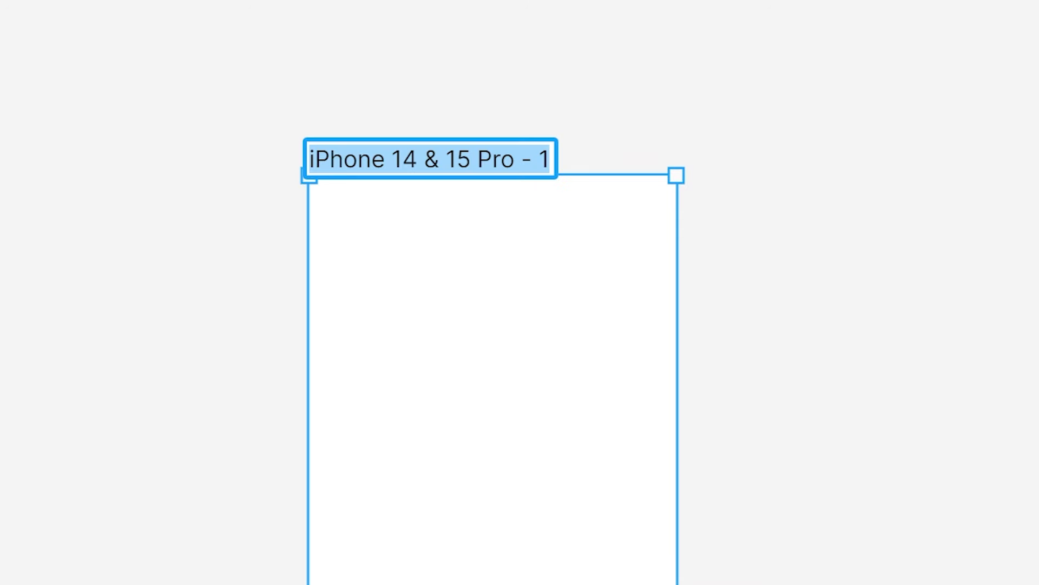
{"action": "type", "text": "A"}
{"action": "key", "text": "BackSpace"}
{"action": "type", "text": "Sta"}
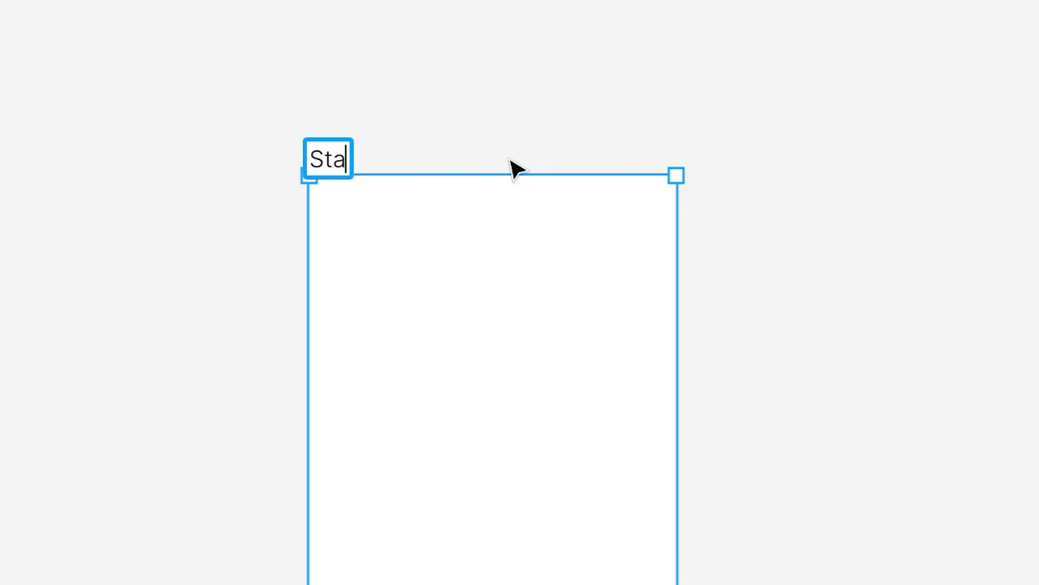
{"action": "type", "text": "rtse"}
{"action": "key", "text": "BackSpace"}
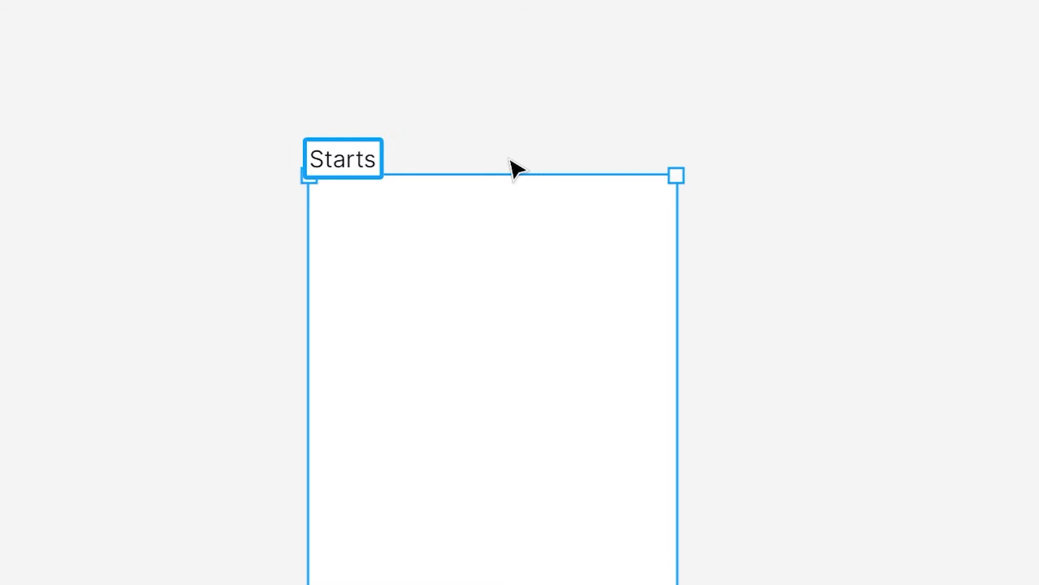
{"action": "key", "text": "BackSpace"}
{"action": "key", "text": "BackSpace"}
{"action": "key", "text": "BackSpace"}
{"action": "type", "text": "Home -"}
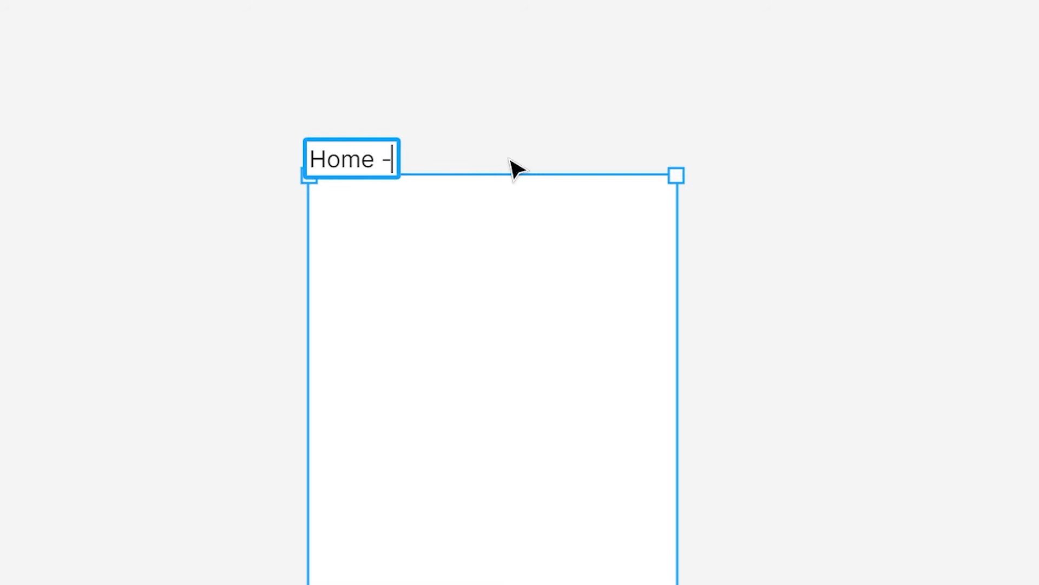
{"action": "type", "text": " App"}
{"action": "key", "text": "Return"}
{"action": "left_click", "coordinate": [288, 179]}
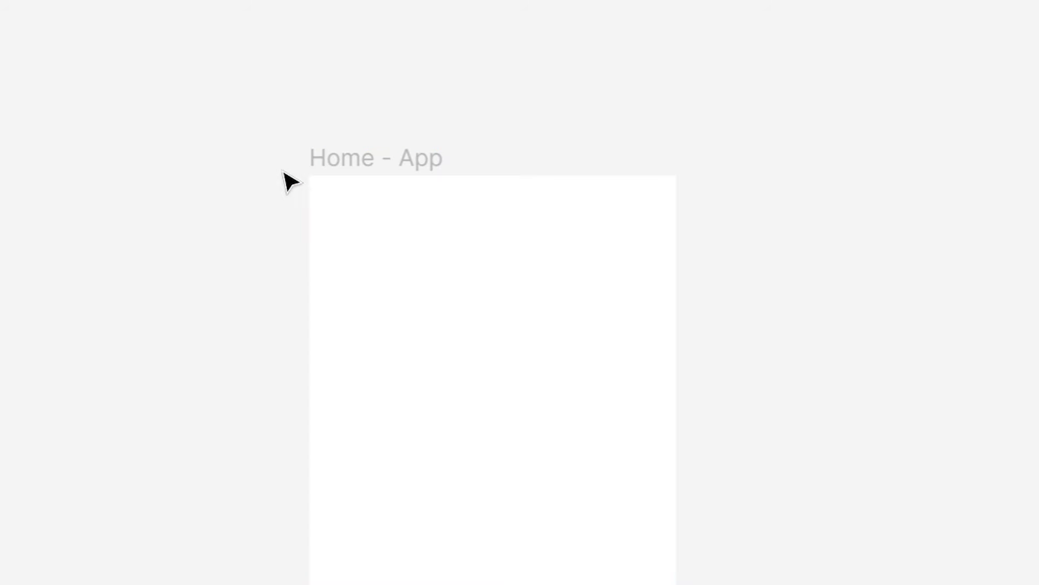
{"action": "left_click", "coordinate": [404, 158]}
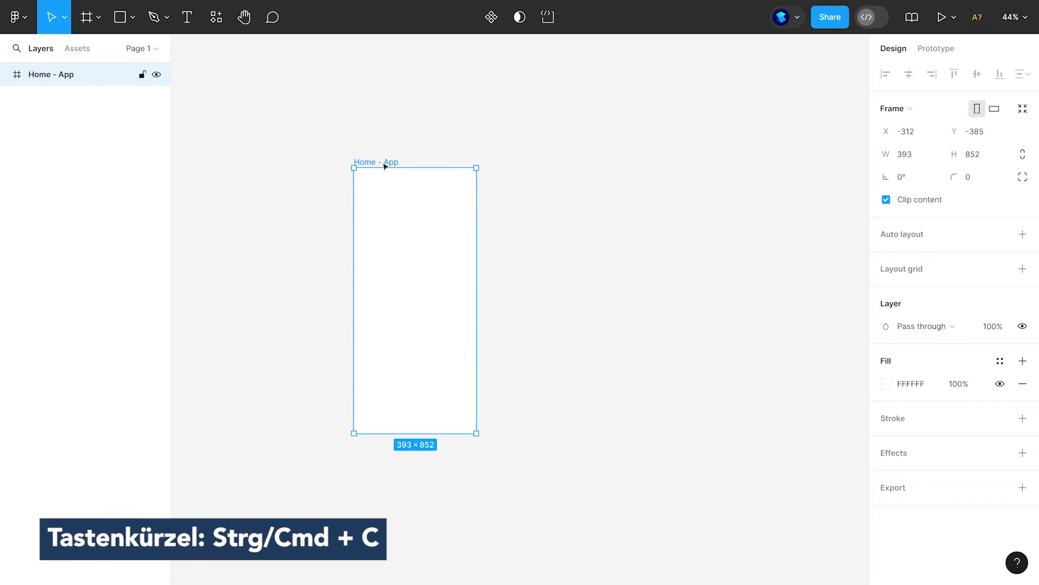
Paste a copy of the frame beside the original and name the copy 'Profil - App'.
{"action": "key", "text": "ctrl+v"}
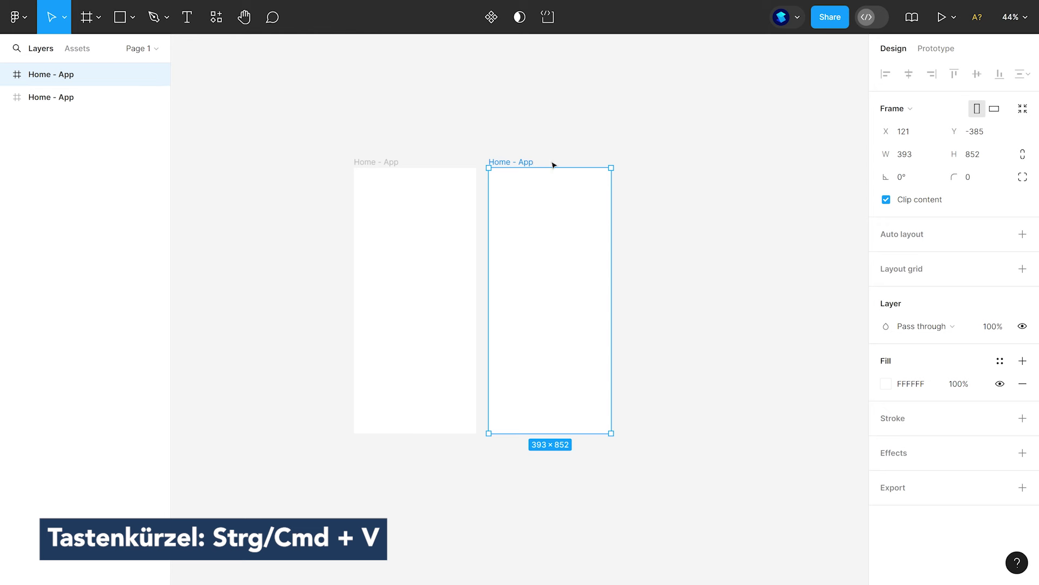
{"action": "double_click", "coordinate": [528, 162]}
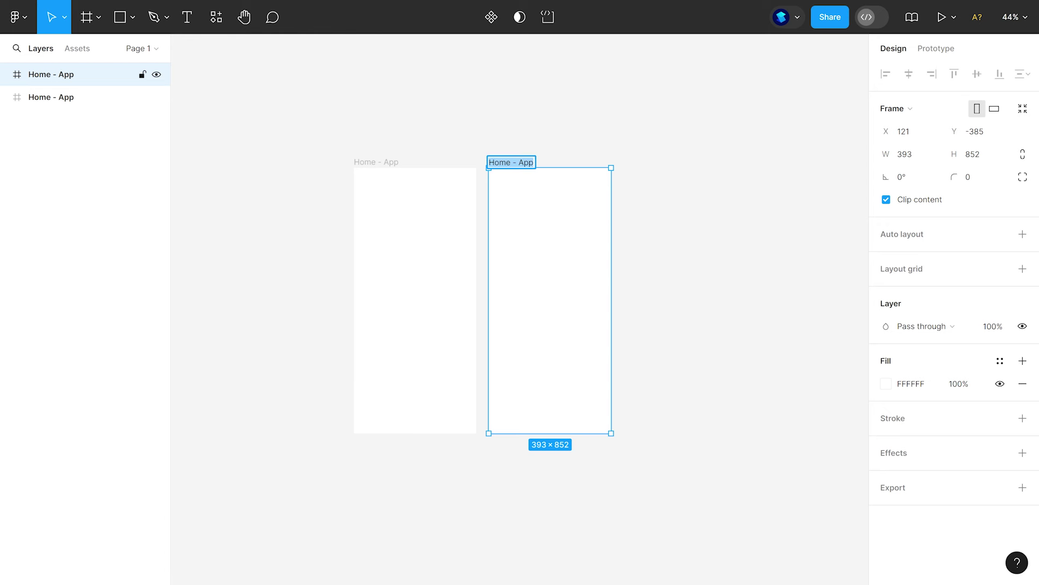
{"action": "type", "text": "Profil - "}
{"action": "type", "text": "App"}
{"action": "left_click", "coordinate": [640, 157]}
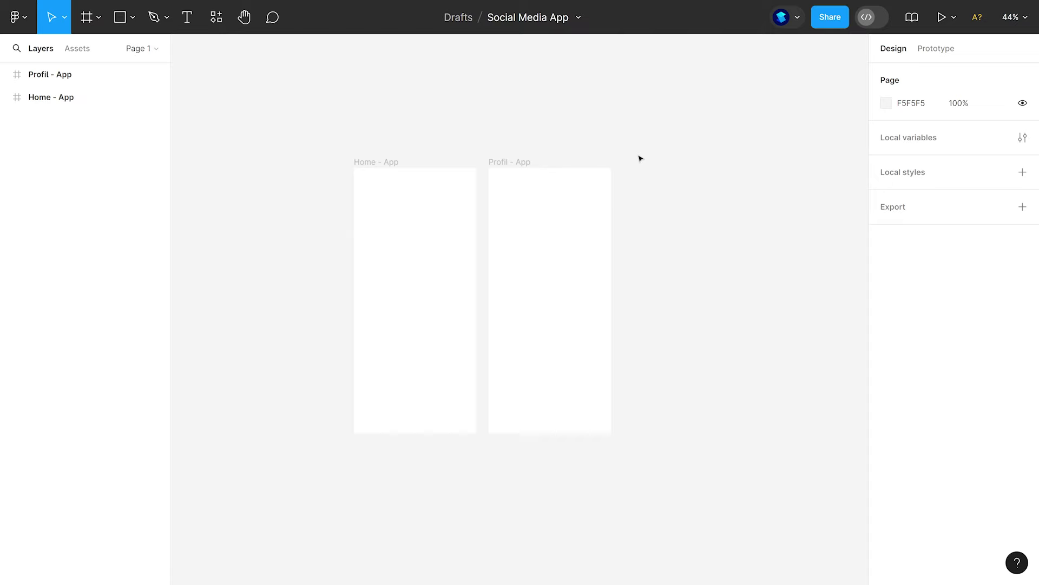
{"action": "left_click", "coordinate": [515, 163]}
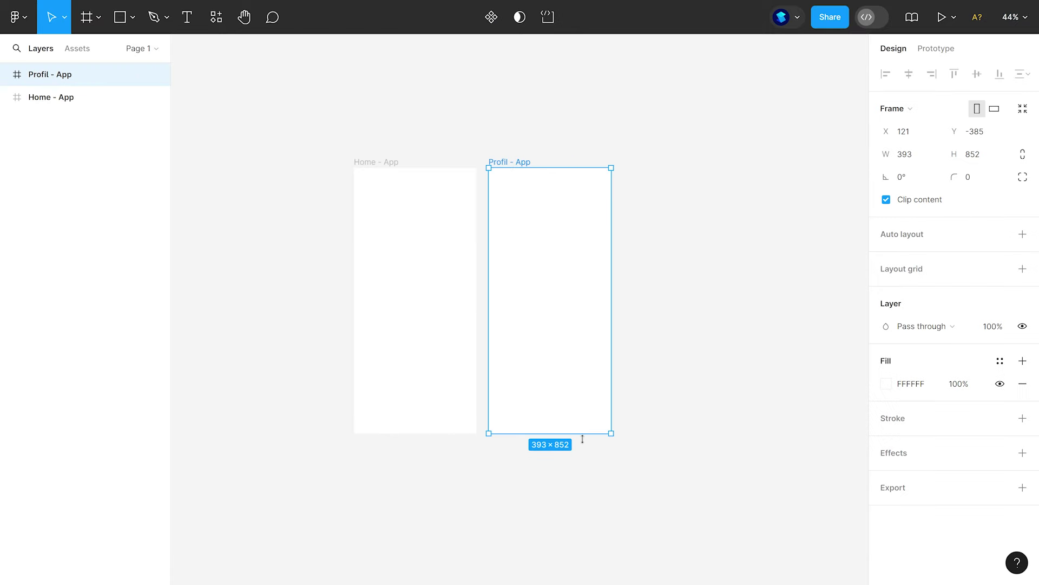
{"action": "left_click_drag", "start_coordinate": [583, 438], "coordinate": [580, 567]}
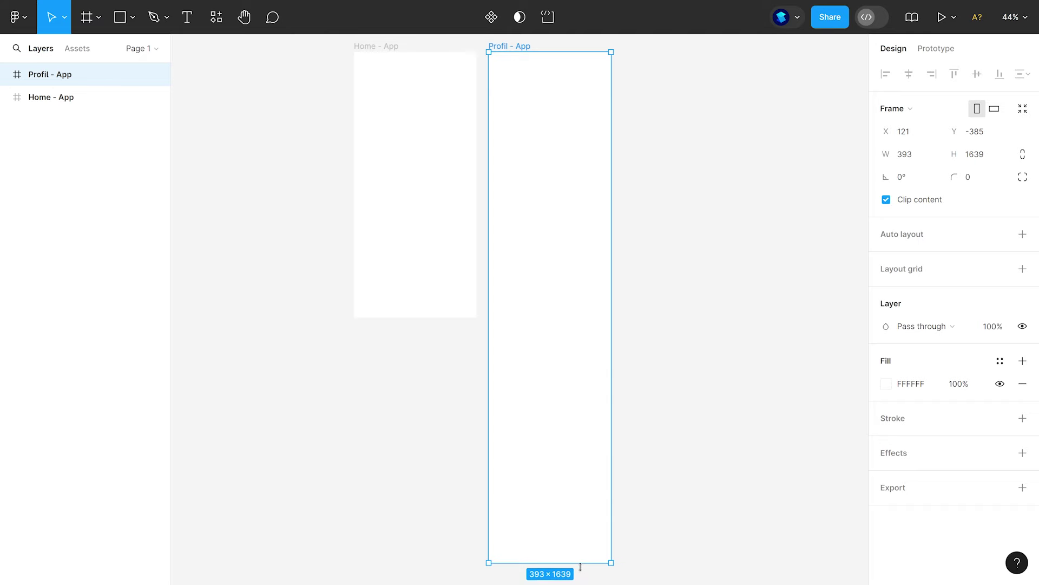
{"action": "left_click", "coordinate": [682, 315]}
{"action": "scroll", "coordinate": [582, 334], "scroll_direction": "up", "scroll_amount": 5}
{"action": "scroll", "coordinate": [584, 321], "scroll_direction": "down", "scroll_amount": 3}
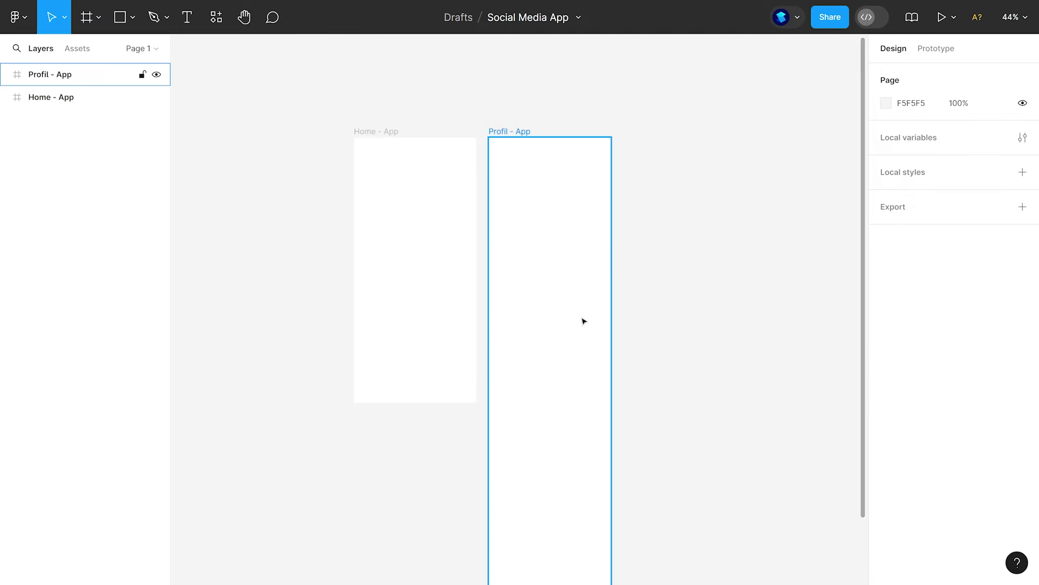
{"action": "left_click", "coordinate": [538, 361]}
{"action": "scroll", "coordinate": [548, 351], "scroll_direction": "up", "scroll_amount": 3}
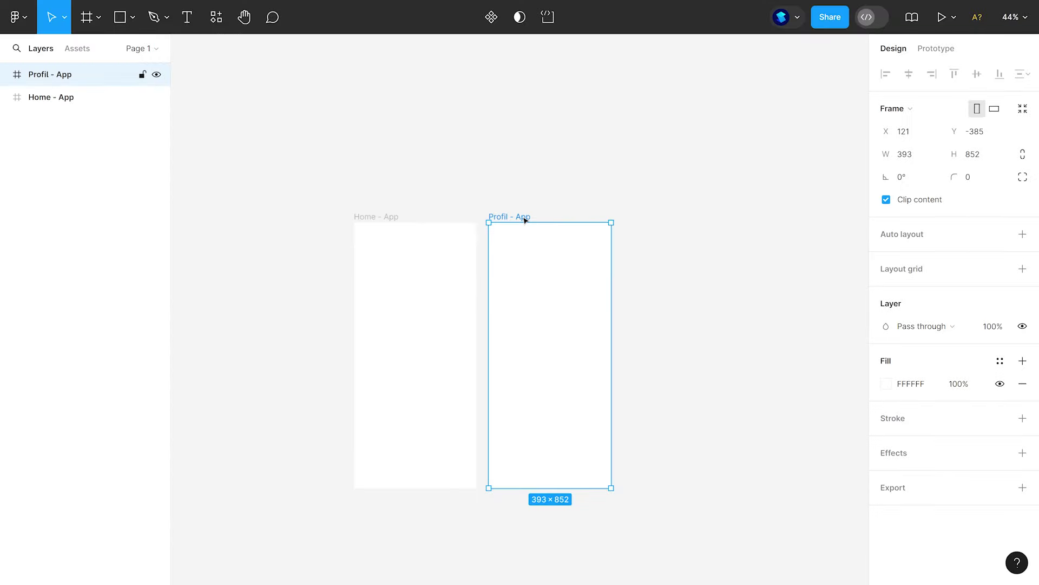
Set the Profil - App frame's fill to dark grey 363636.
{"action": "left_click", "coordinate": [886, 383]}
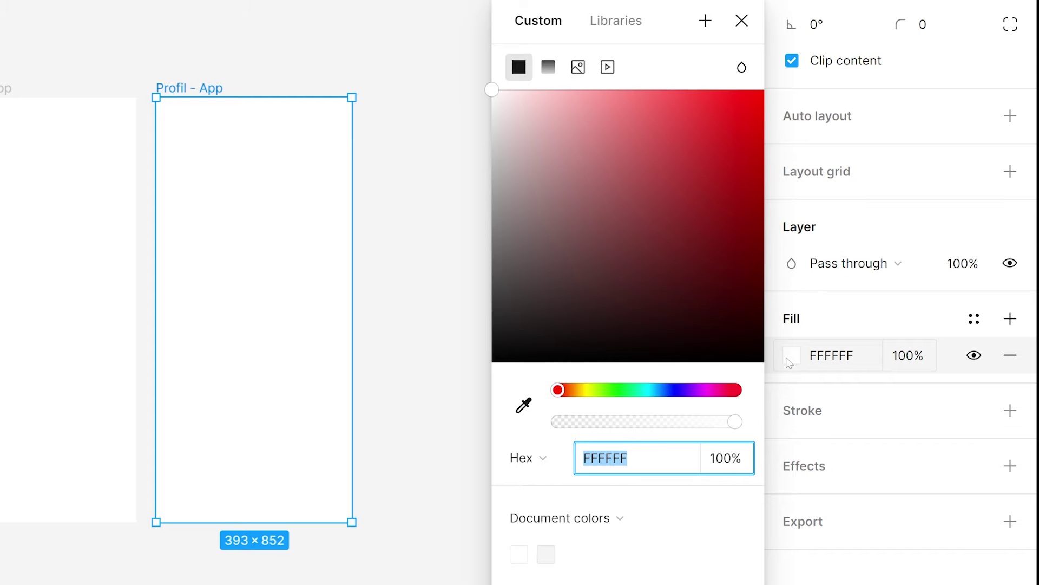
{"action": "left_click_drag", "start_coordinate": [493, 111], "coordinate": [473, 311]}
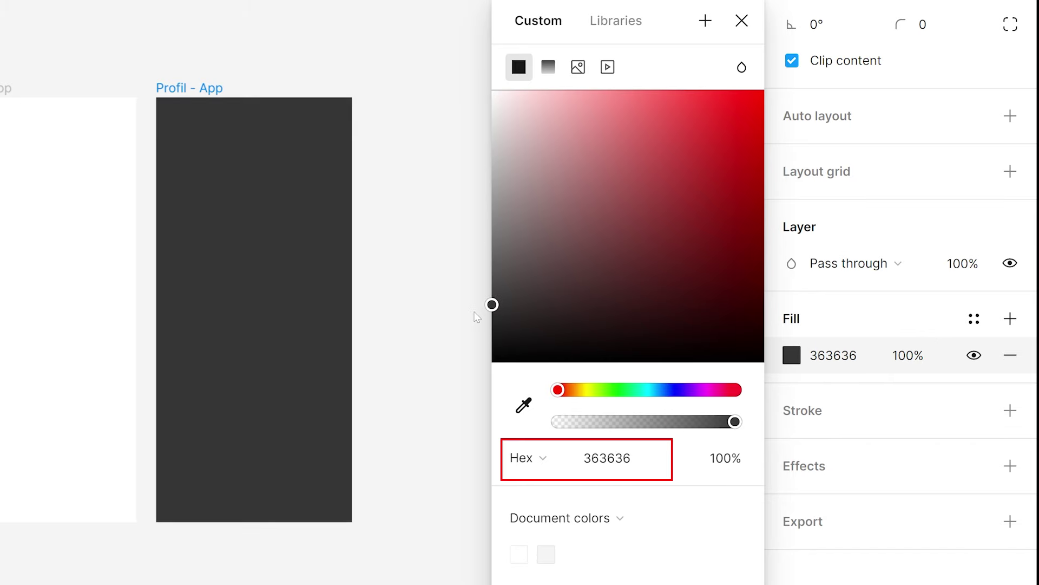
{"action": "left_click", "coordinate": [607, 457]}
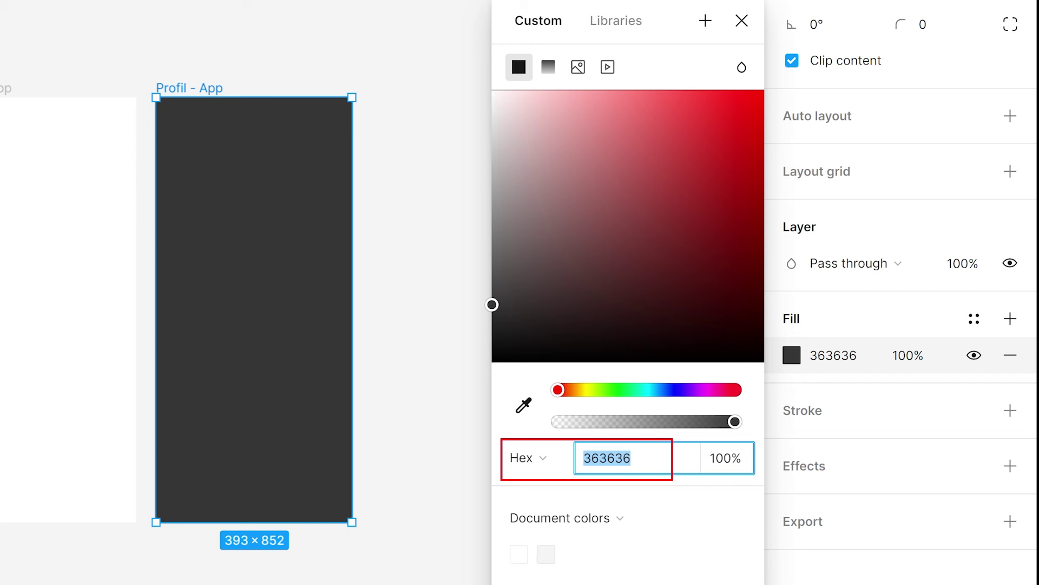
{"action": "left_click", "coordinate": [528, 457]}
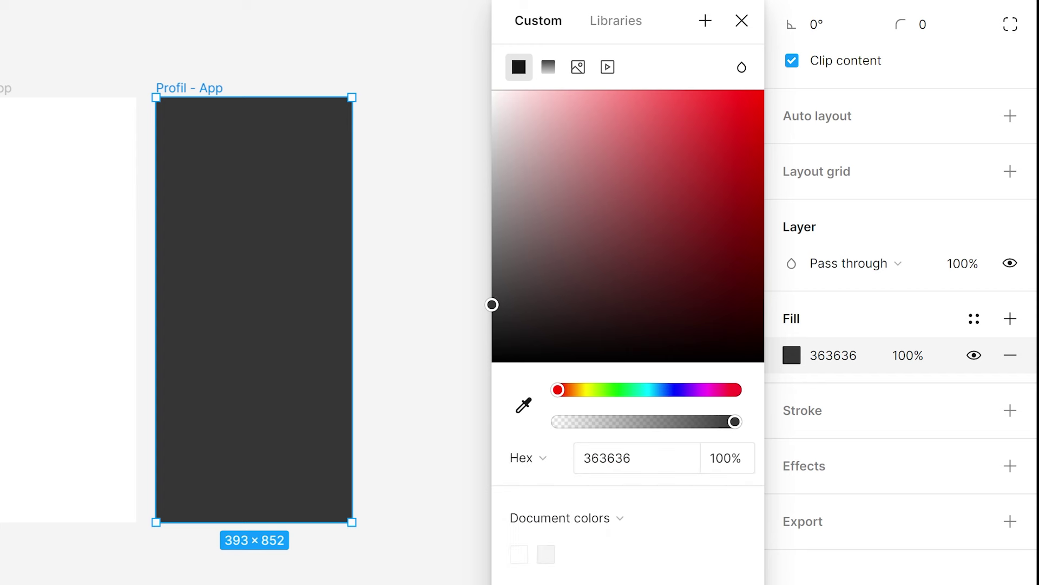
{"action": "left_click", "coordinate": [606, 458]}
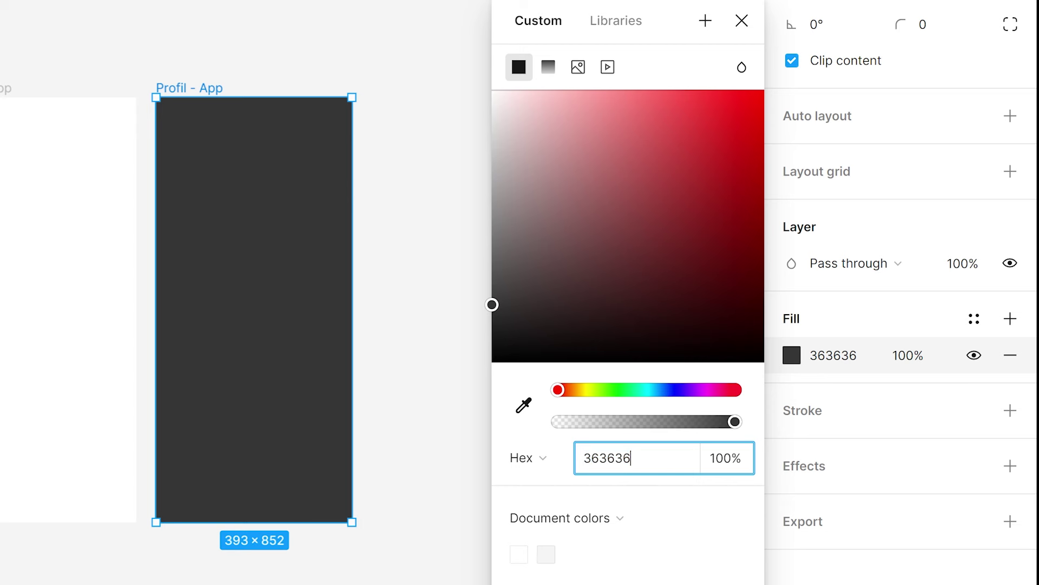
Use the eyedropper to copy the dark grey onto the Home - App frame.
{"action": "key", "text": "shift+Tab"}
{"action": "left_click", "coordinate": [523, 405]}
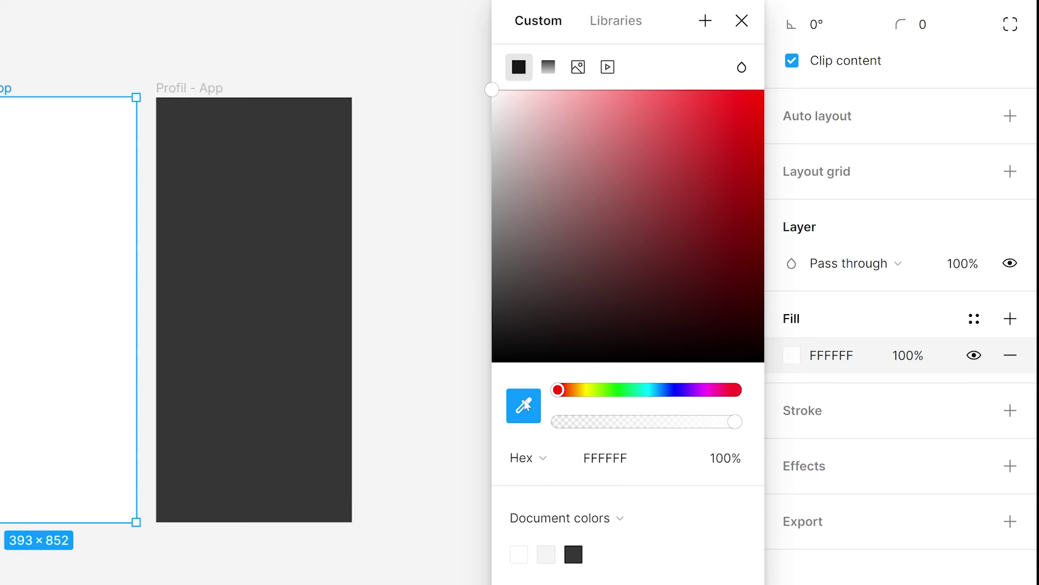
{"action": "left_click", "coordinate": [244, 270]}
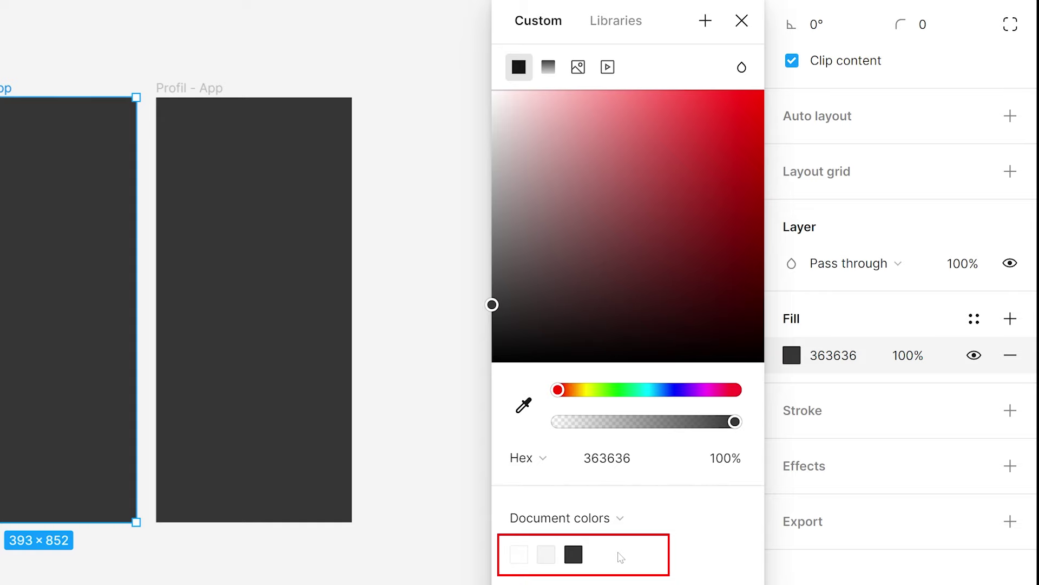
Save dark grey 363636 as a colour variable named 'Color', then pick a brownish colour in the picker.
{"action": "left_click", "coordinate": [706, 21]}
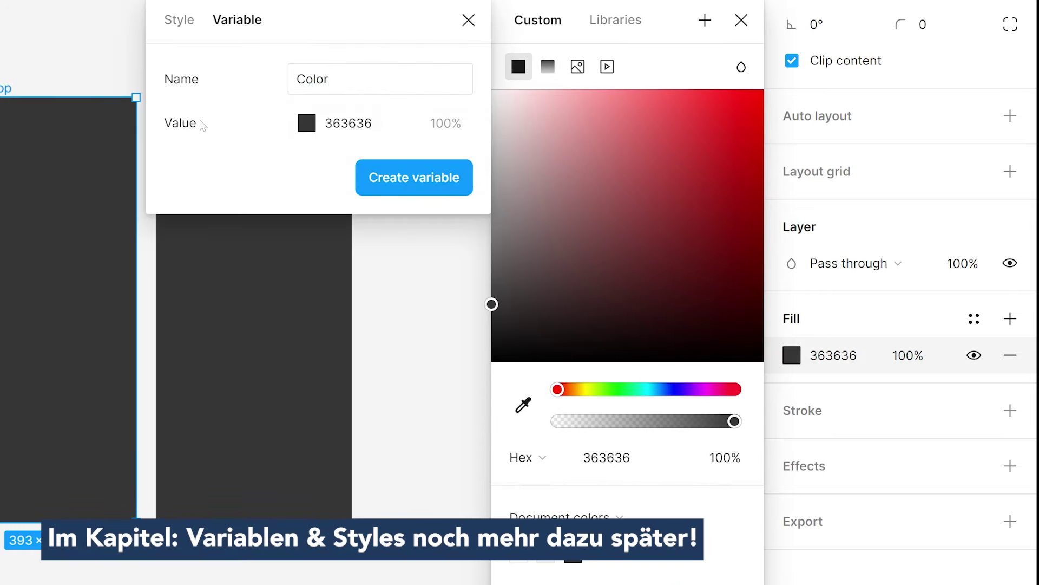
{"action": "left_click", "coordinate": [410, 177]}
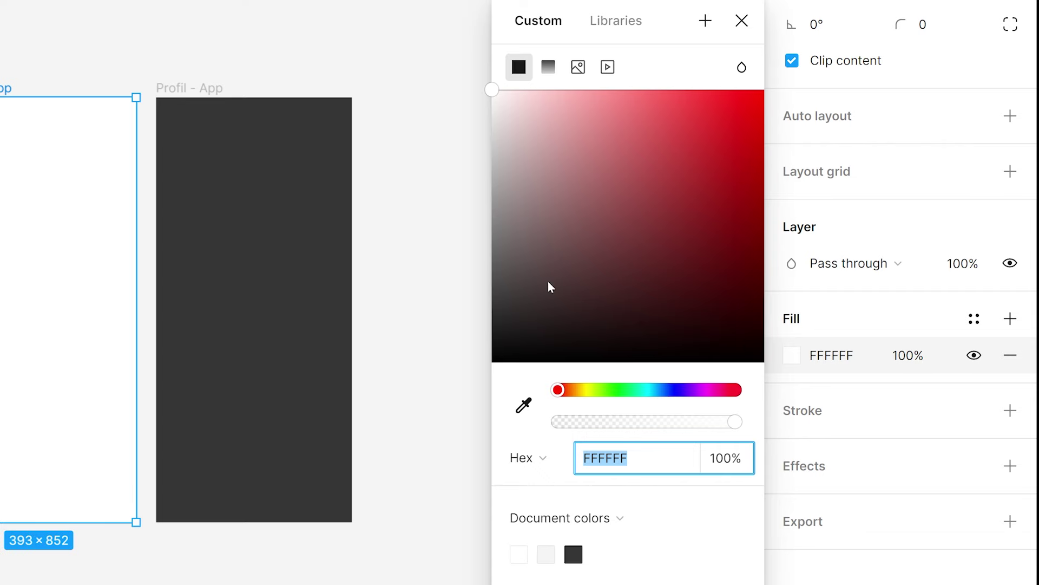
{"action": "left_click", "coordinate": [515, 271]}
Turn Home - App's brown fill into a diagonal linear gradient running corner to corner, with the dark stop at 10%.
{"action": "left_click", "coordinate": [528, 249]}
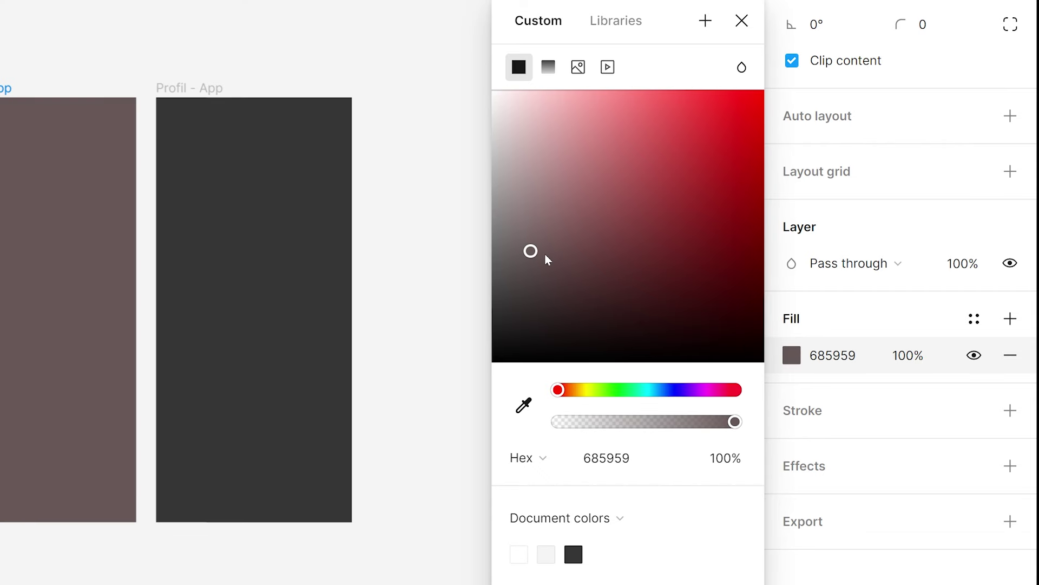
{"action": "left_click", "coordinate": [569, 239]}
{"action": "left_click", "coordinate": [548, 67]}
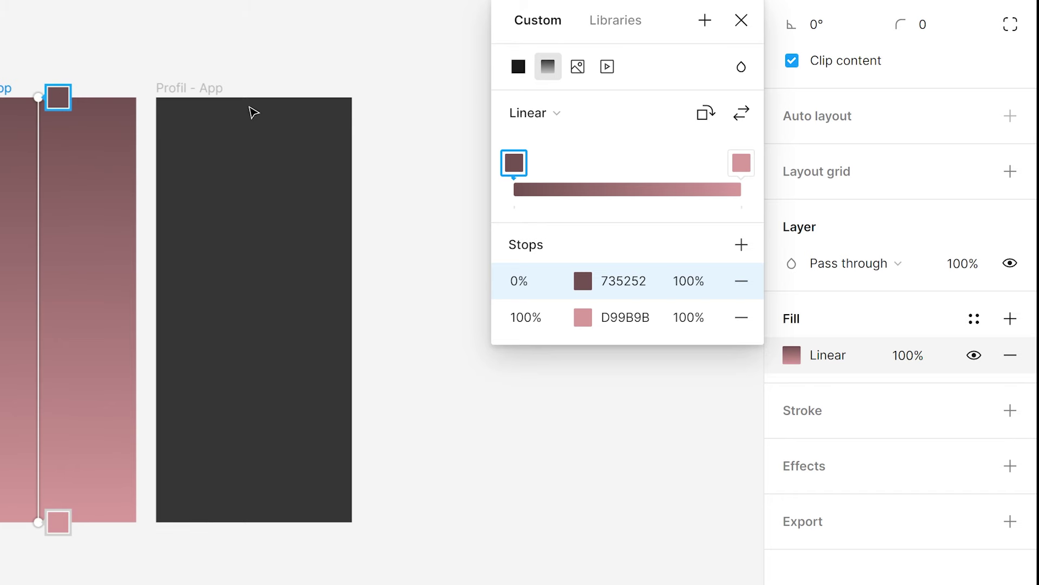
{"action": "left_click", "coordinate": [739, 167]}
{"action": "left_click_drag", "start_coordinate": [513, 163], "coordinate": [537, 162]}
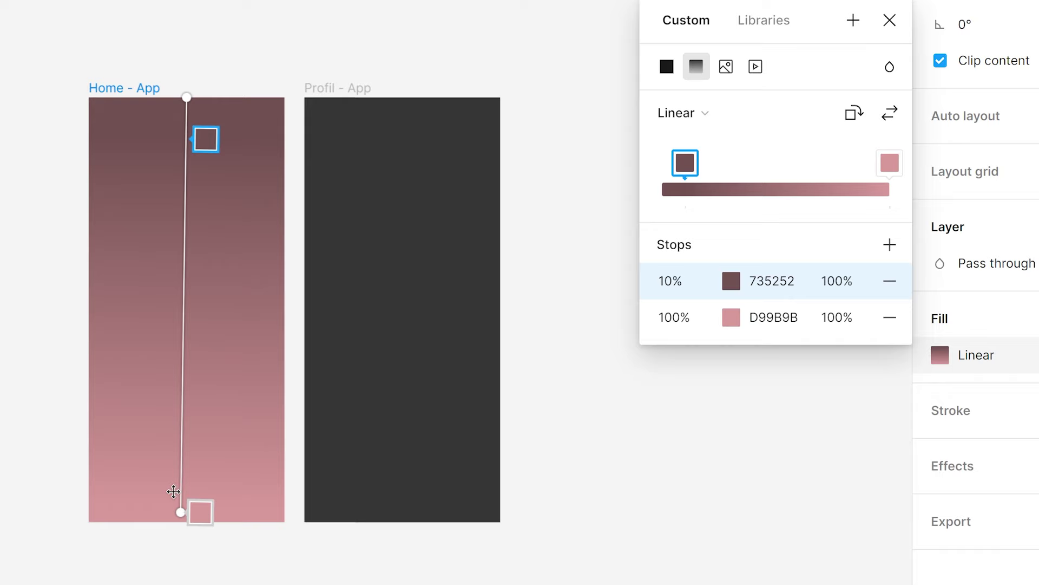
{"action": "left_click_drag", "start_coordinate": [186, 522], "coordinate": [80, 407]}
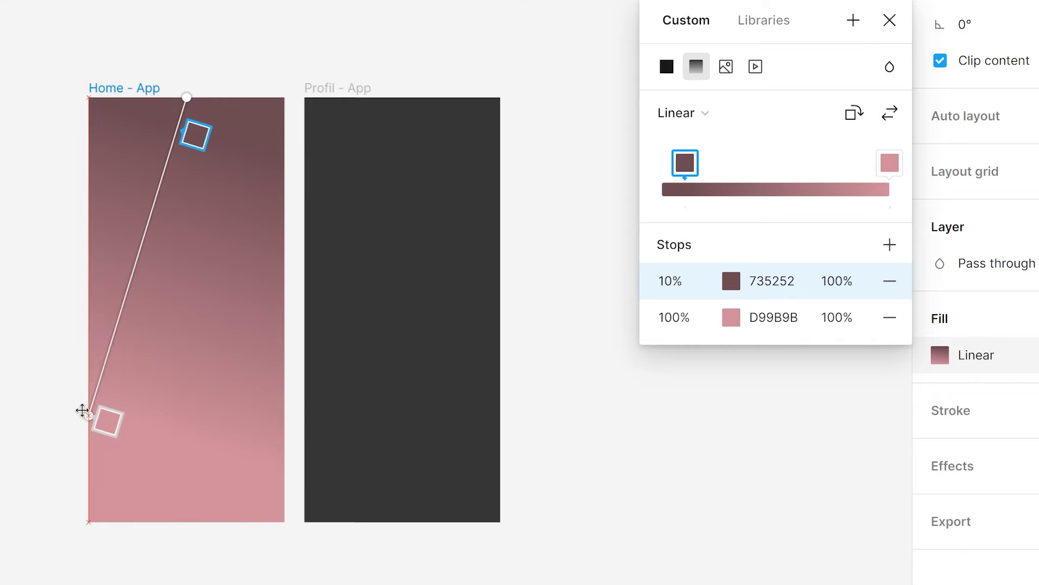
{"action": "mouse_move", "coordinate": [186, 97]}
{"action": "left_mouse_down"}
{"action": "mouse_move", "coordinate": [285, 232]}
{"action": "mouse_move", "coordinate": [284, 98]}
{"action": "left_mouse_up"}
Add a red B53C3C stop in the middle of the gradient.
{"action": "left_click", "coordinate": [789, 189]}
{"action": "left_click", "coordinate": [732, 317]}
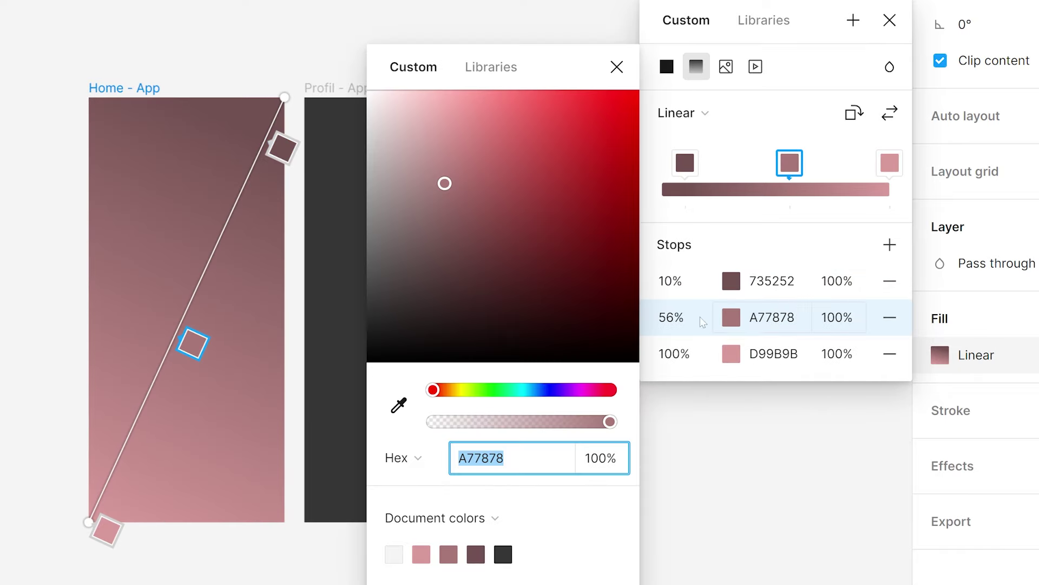
{"action": "left_click", "coordinate": [549, 199]}
{"action": "left_click_drag", "start_coordinate": [558, 197], "coordinate": [550, 173]}
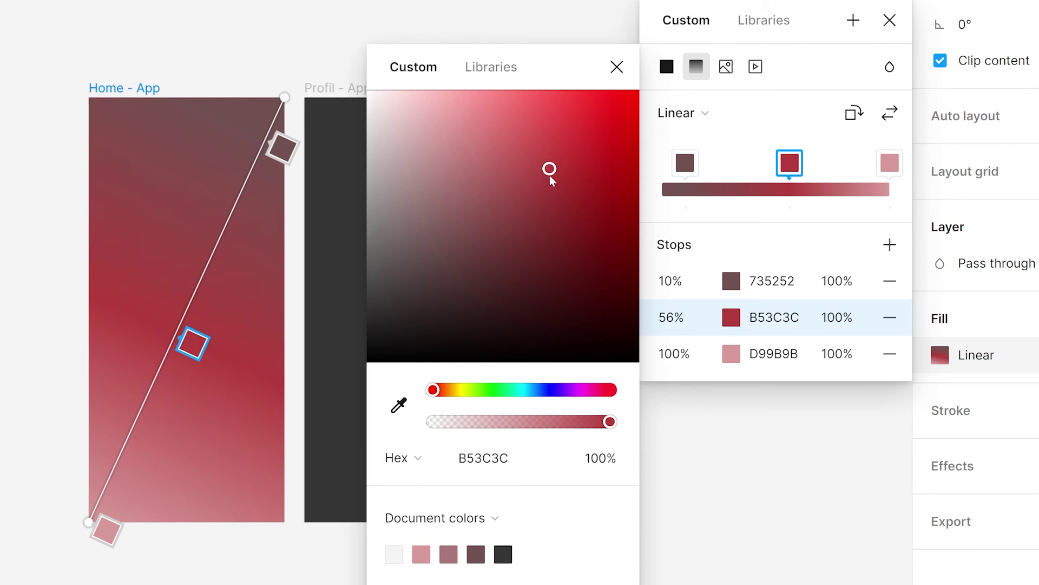
{"action": "left_click", "coordinate": [698, 112]}
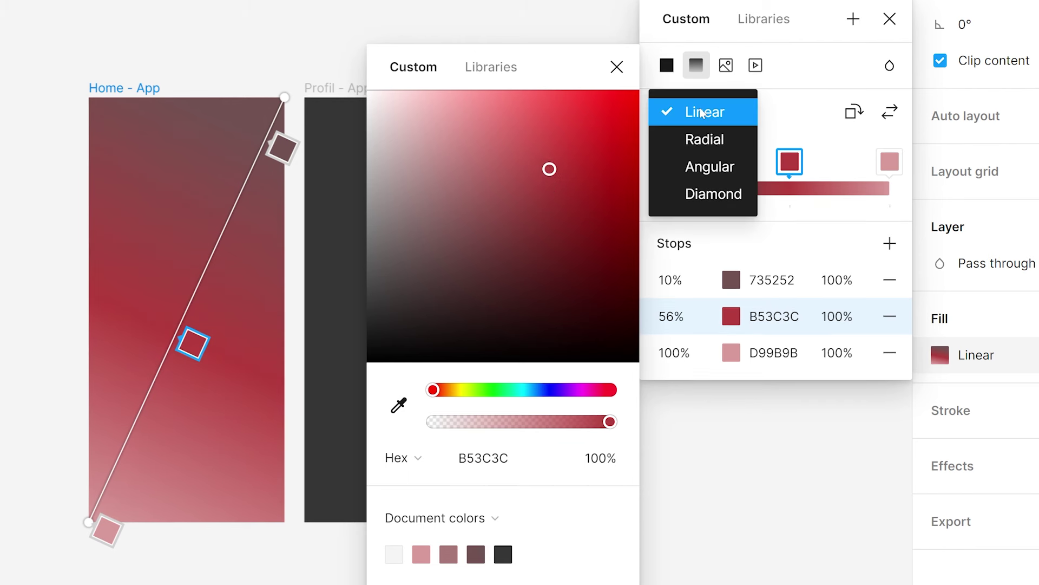
{"action": "left_click", "coordinate": [698, 111]}
{"action": "left_click", "coordinate": [617, 67]}
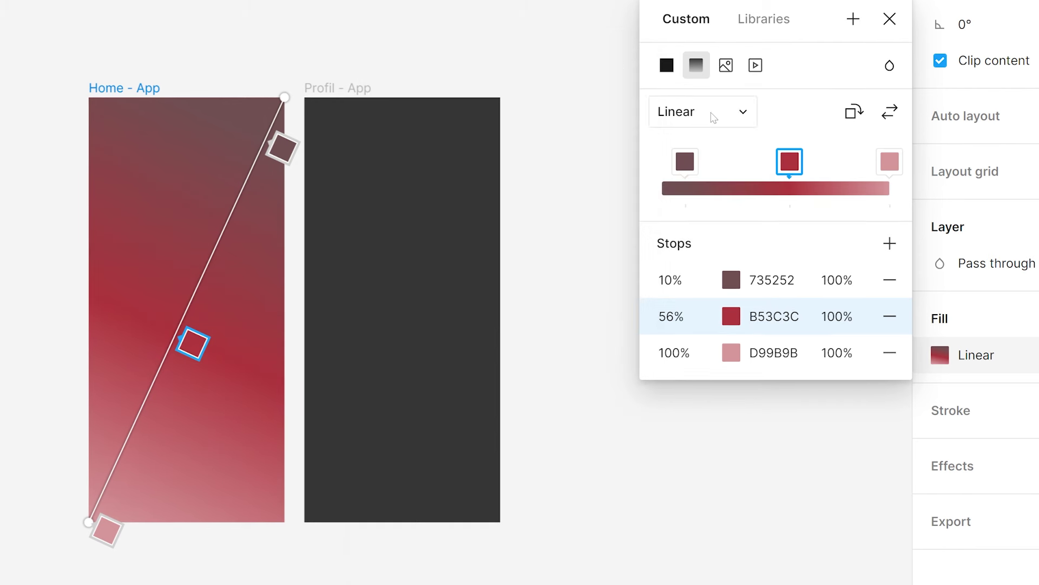
Try a radial gradient, revert to linear, and set the fill opacity to 50%.
{"action": "left_click", "coordinate": [720, 113]}
{"action": "left_click", "coordinate": [728, 141]}
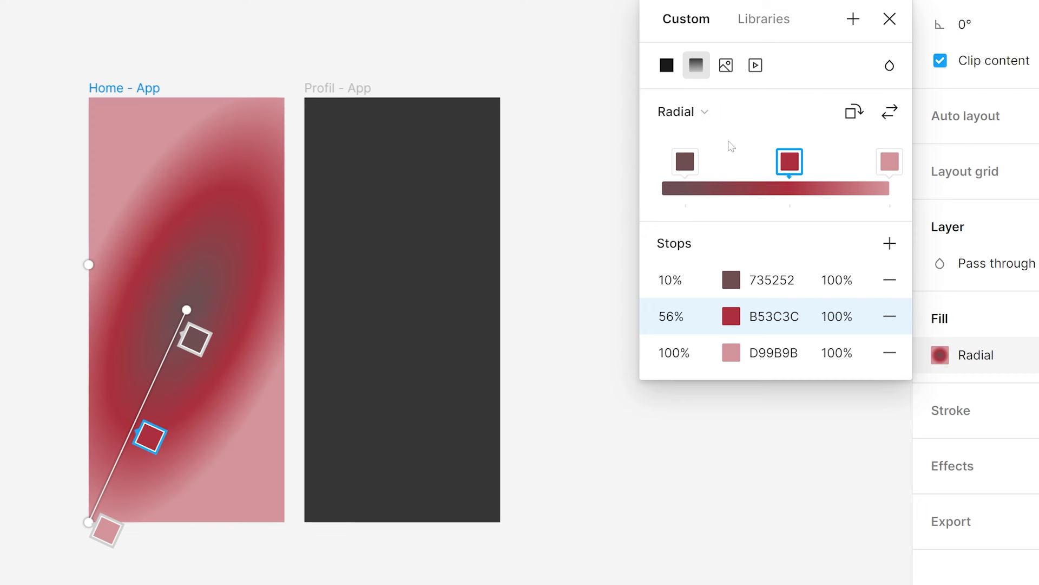
{"action": "left_click", "coordinate": [698, 111]}
{"action": "left_click", "coordinate": [699, 84]}
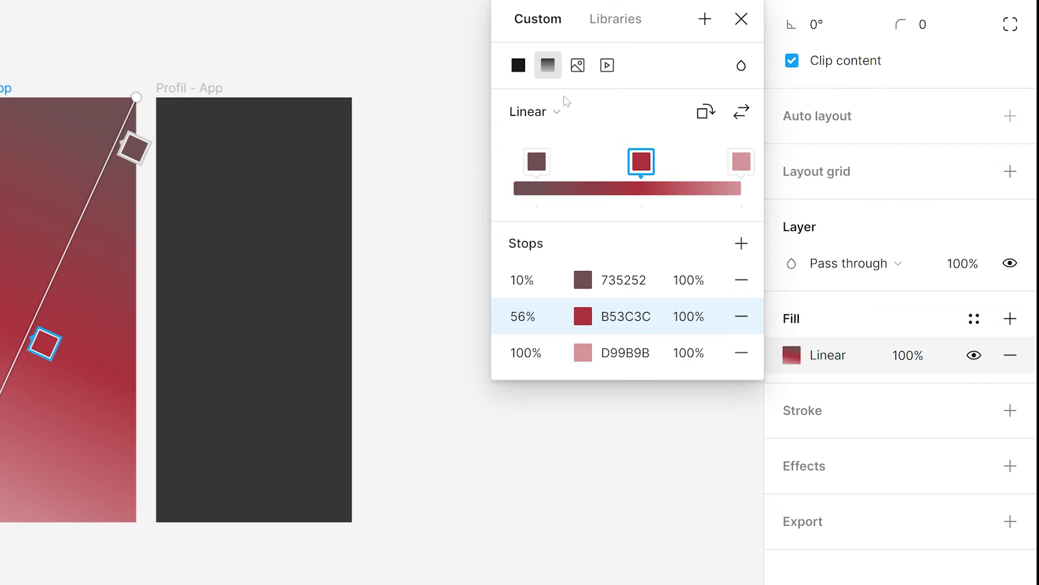
{"action": "left_click", "coordinate": [915, 357]}
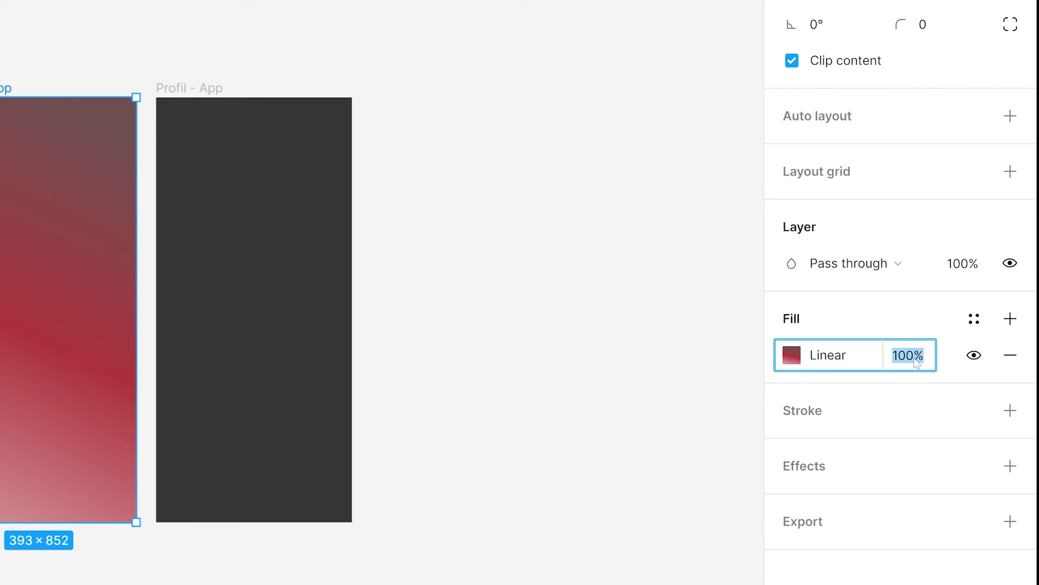
{"action": "type", "text": "50"}
{"action": "key", "text": "Return"}
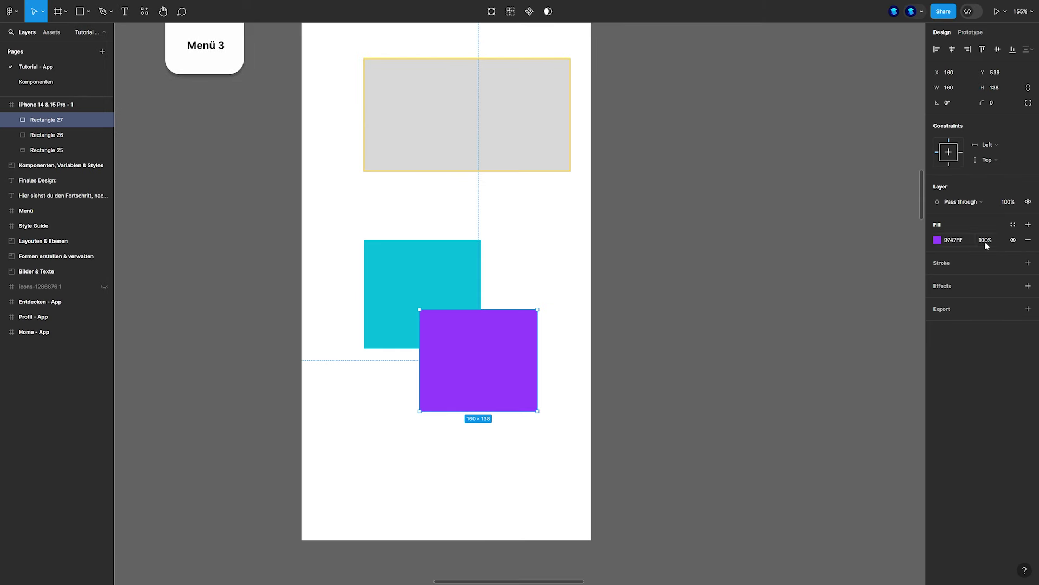
Set the purple square's fill opacity to 50%.
{"action": "left_click", "coordinate": [984, 239]}
{"action": "type", "text": "50"}
{"action": "key", "text": "Return"}
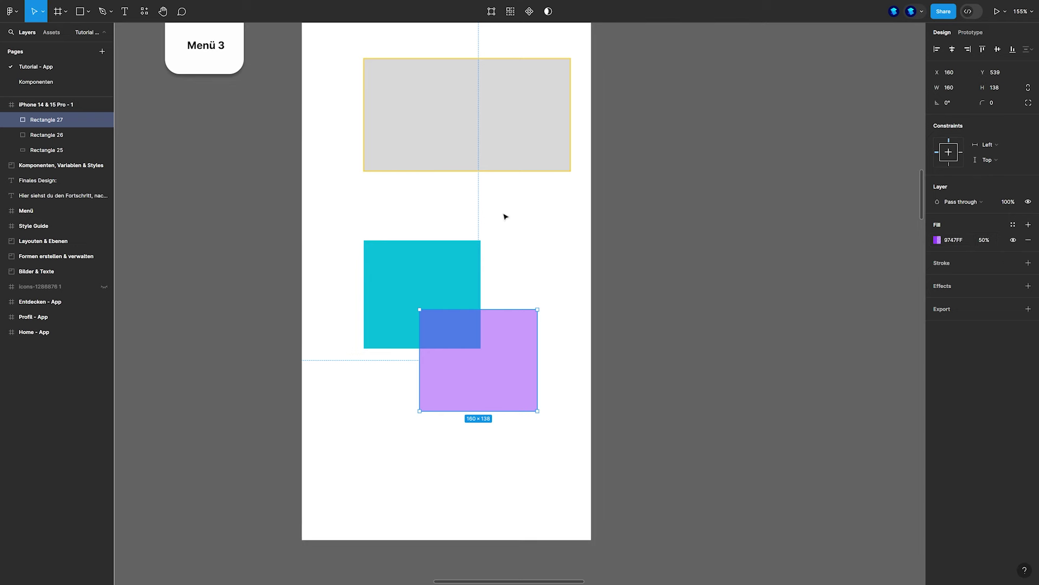
{"action": "left_click", "coordinate": [540, 279]}
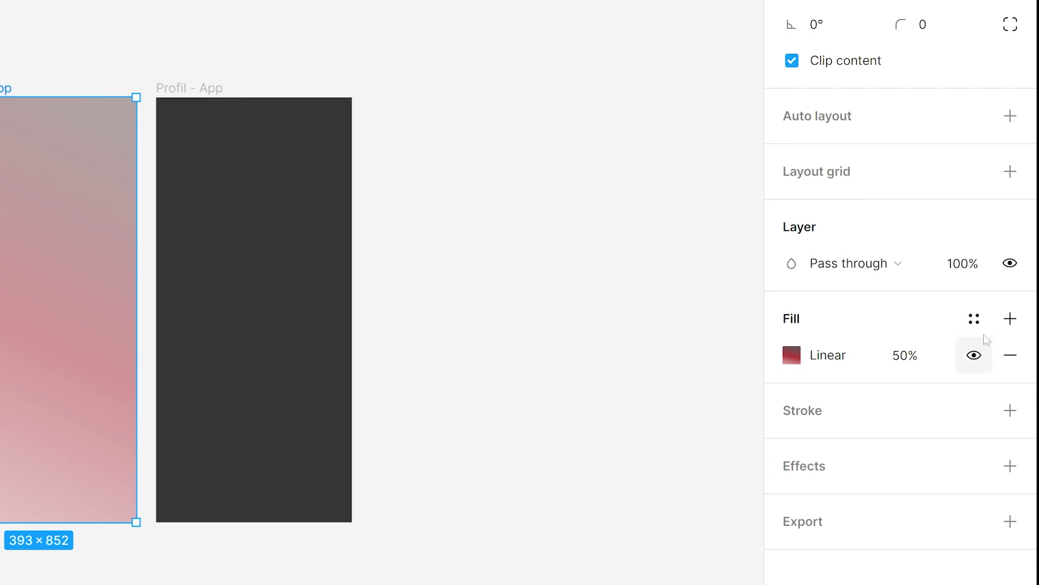
Add a second fill layer to the gradient frame and colour it red F40000.
{"action": "left_click", "coordinate": [1010, 318]}
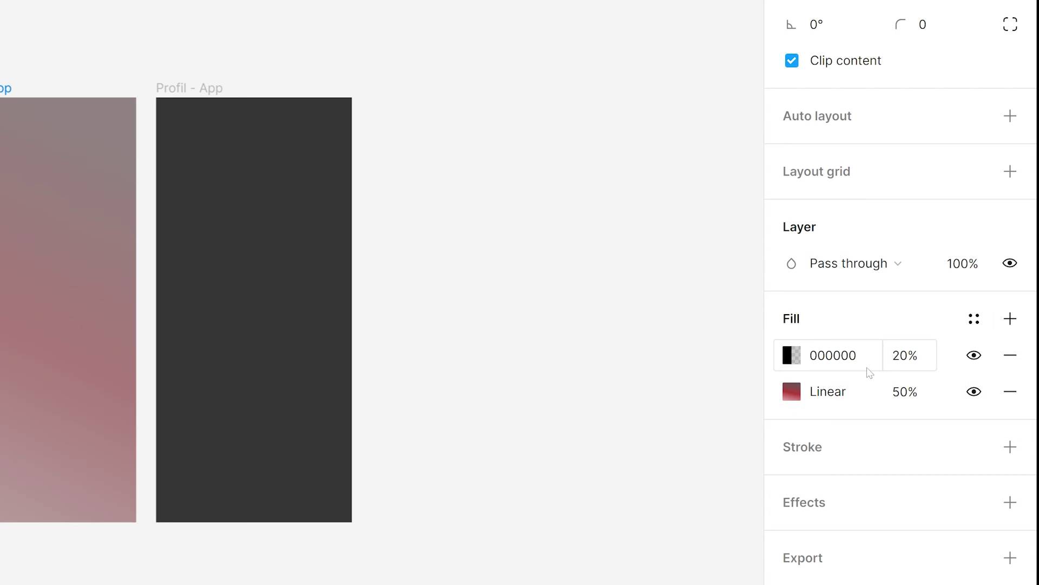
{"action": "left_click", "coordinate": [836, 361]}
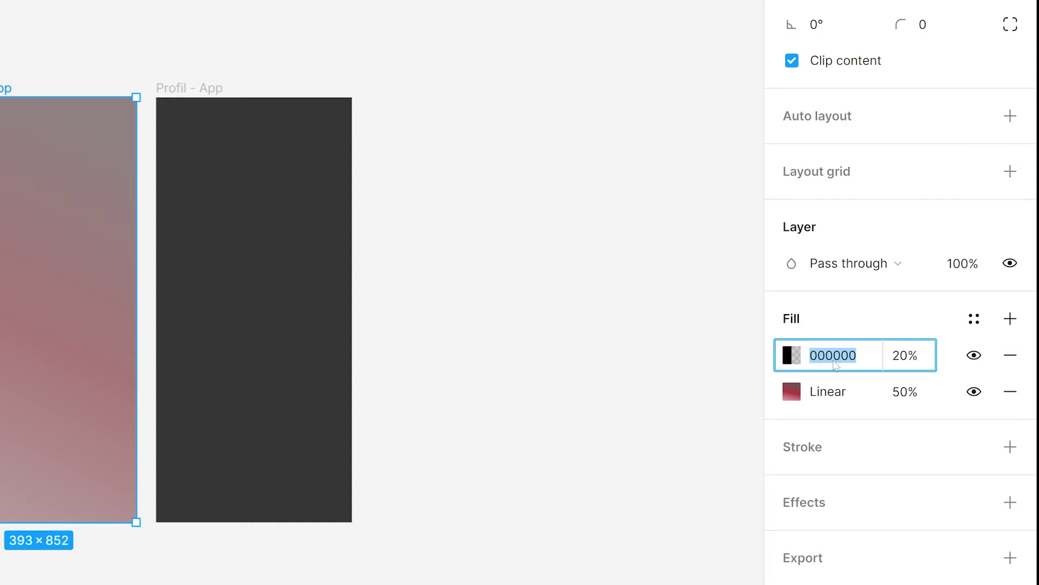
{"action": "left_click", "coordinate": [791, 359]}
{"action": "left_click_drag", "start_coordinate": [613, 241], "coordinate": [765, 102]}
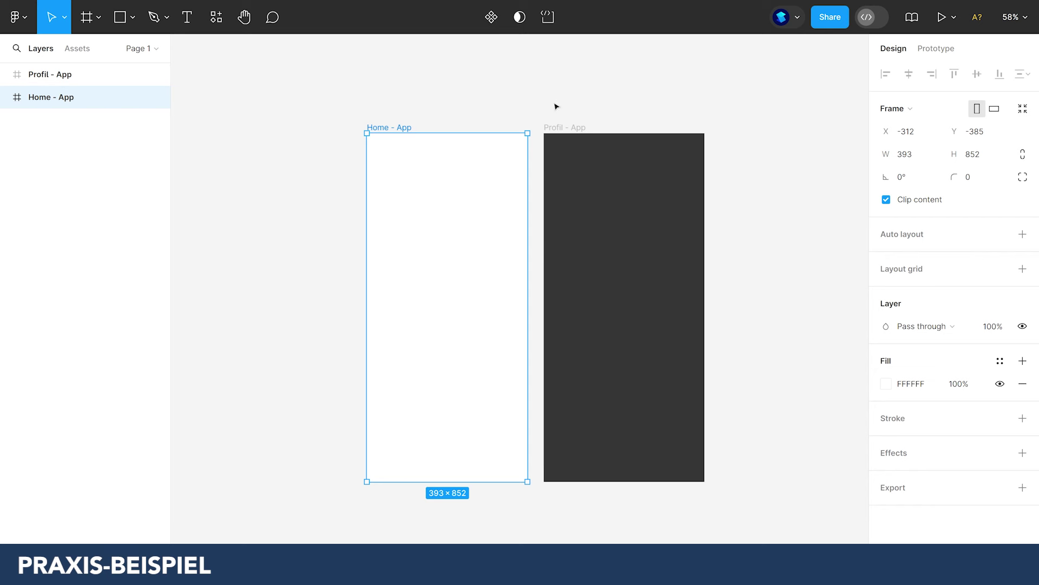
Duplicate the Profil - App frame and rename the copy 'Entdecken - App'.
{"action": "left_click", "coordinate": [568, 129]}
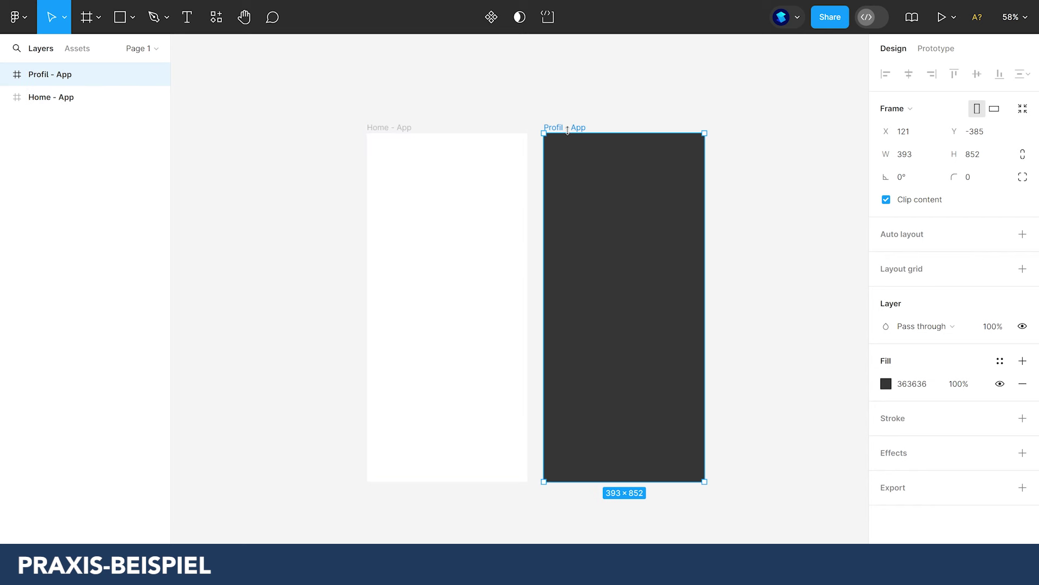
{"action": "key", "text": "ctrl+d"}
{"action": "type", "text": "Entde"}
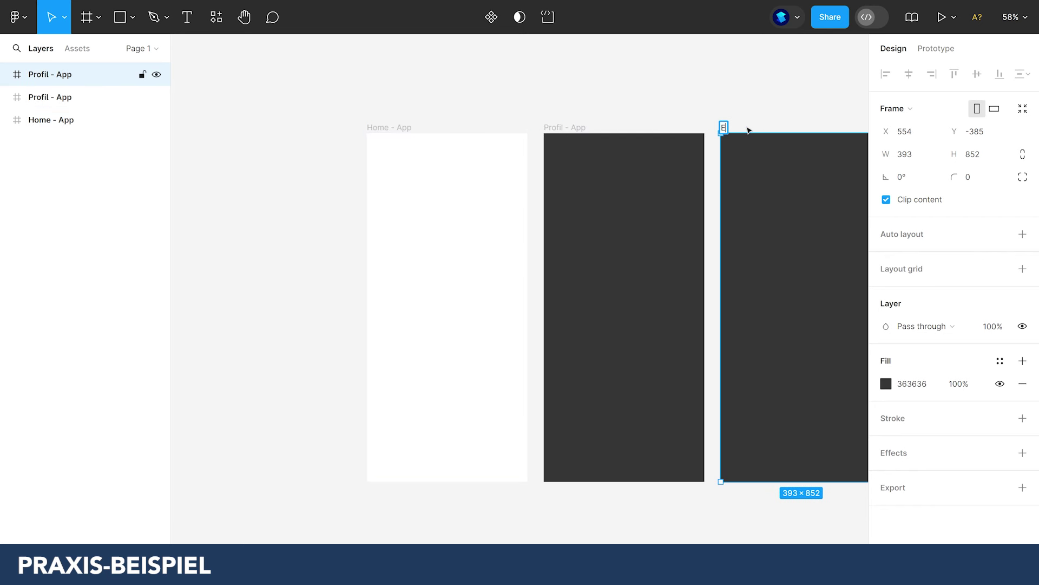
{"action": "type", "text": "cken - App"}
{"action": "left_click", "coordinate": [732, 98]}
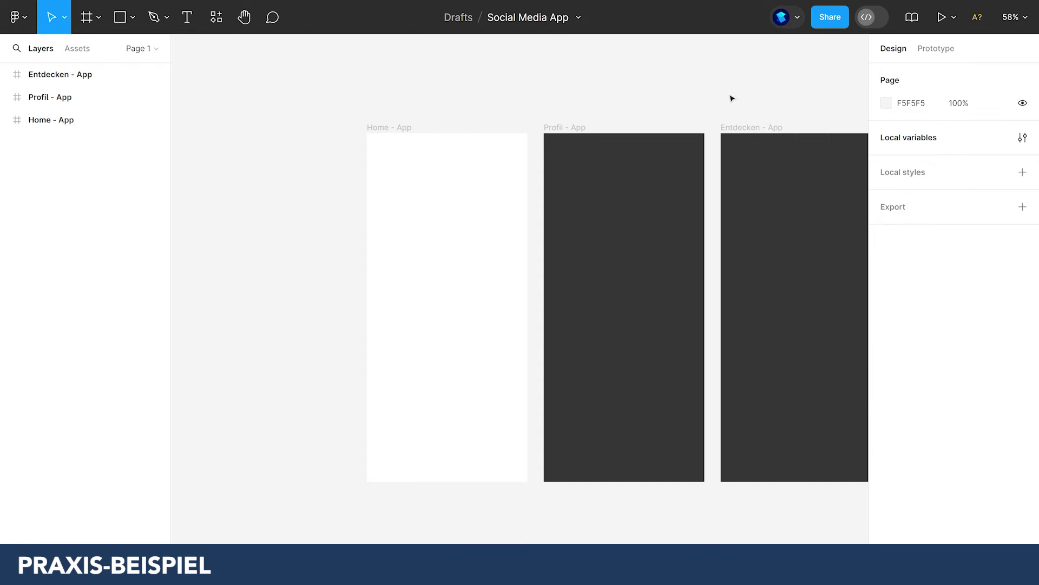
Reorder the frames so Entdecken - App sits between Home - App and Profil - App.
{"action": "left_click_drag", "start_coordinate": [721, 98], "coordinate": [563, 95]}
{"action": "left_click_drag", "start_coordinate": [401, 114], "coordinate": [758, 114]}
{"action": "left_click", "coordinate": [601, 114], "text": "shift"}
{"action": "left_click_drag", "start_coordinate": [601, 114], "coordinate": [421, 116]}
Give the Home - App frame a light grey EEEEEE fill.
{"action": "left_click", "coordinate": [432, 85]}
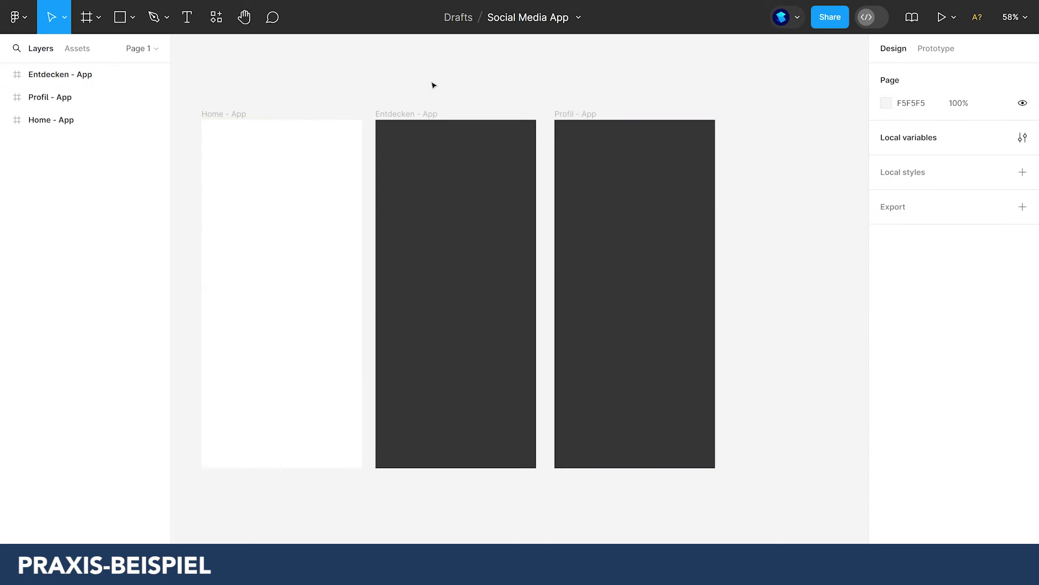
{"action": "key", "text": "Tab"}
{"action": "left_click", "coordinate": [886, 384]}
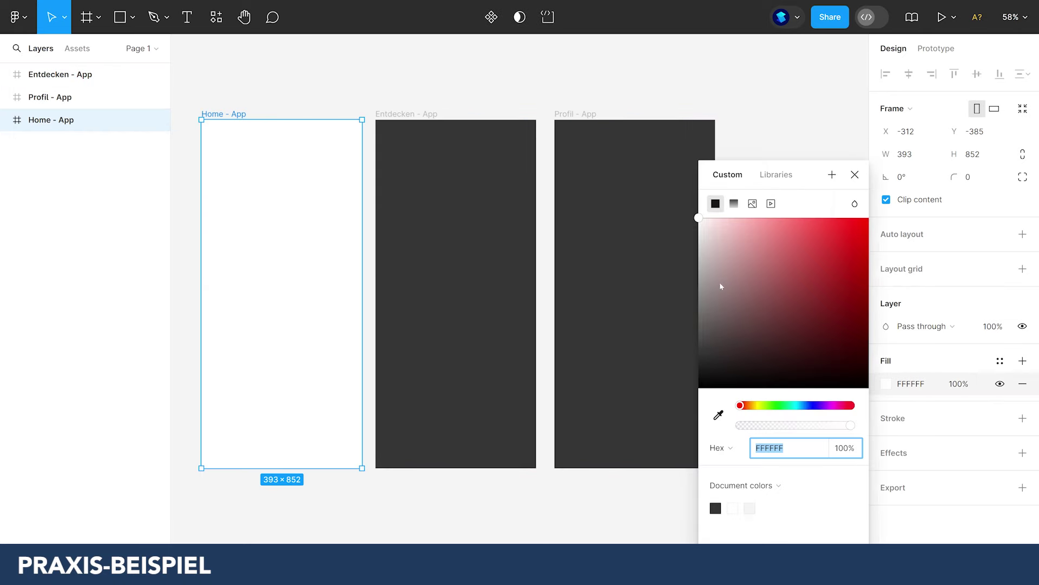
{"action": "left_click", "coordinate": [698, 230]}
{"action": "left_click_drag", "start_coordinate": [698, 230], "coordinate": [698, 229]}
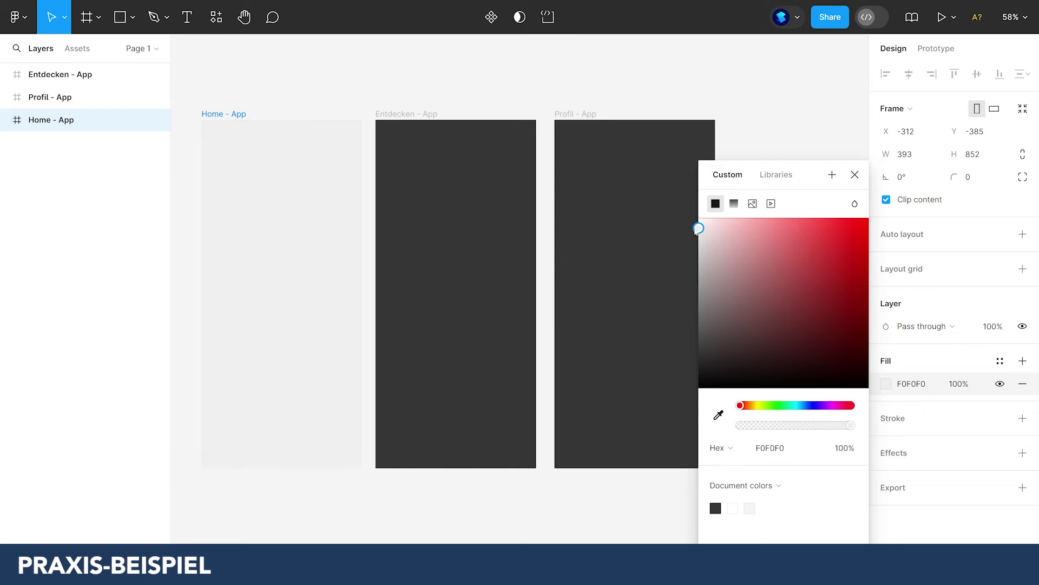
Eyedrop the same light grey fill onto the Entdecken - App and Profil - App frames.
{"action": "left_click", "coordinate": [433, 125]}
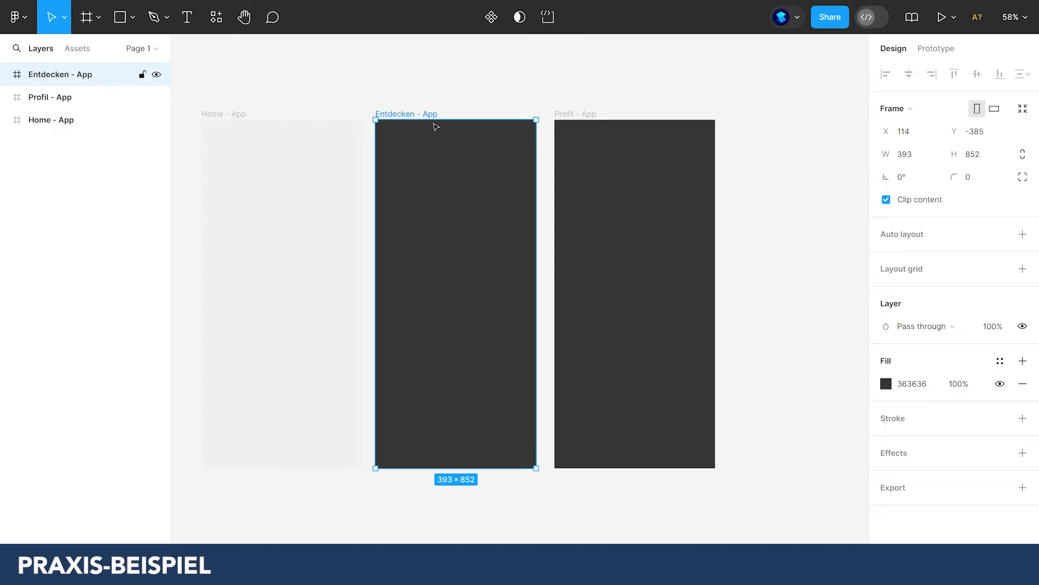
{"action": "left_click", "coordinate": [886, 384]}
{"action": "left_click", "coordinate": [718, 415]}
{"action": "left_click", "coordinate": [545, 228]}
{"action": "left_click", "coordinate": [636, 171]}
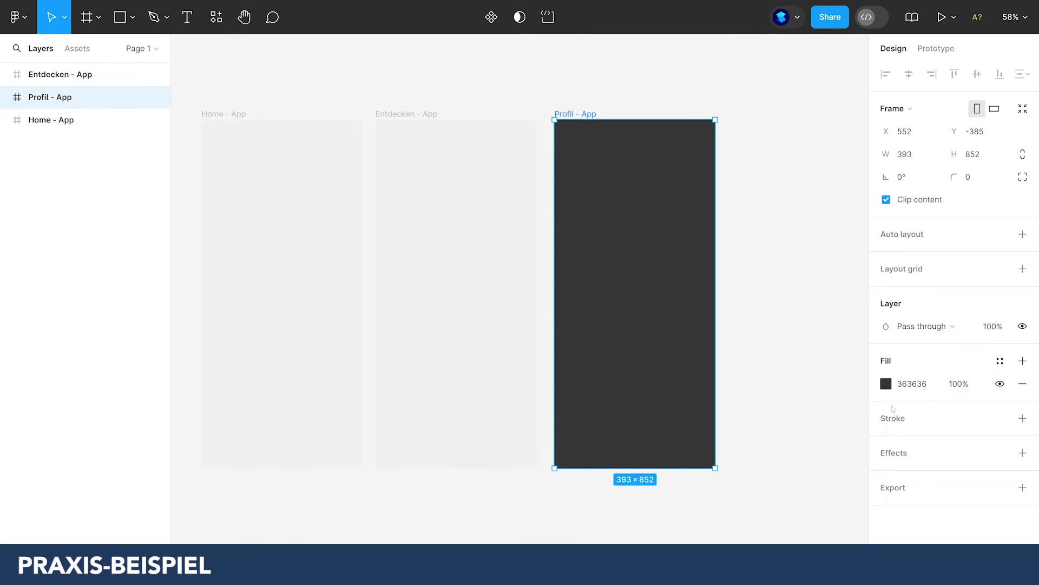
{"action": "left_click", "coordinate": [886, 384]}
{"action": "left_click", "coordinate": [719, 415]}
{"action": "left_click", "coordinate": [579, 97]}
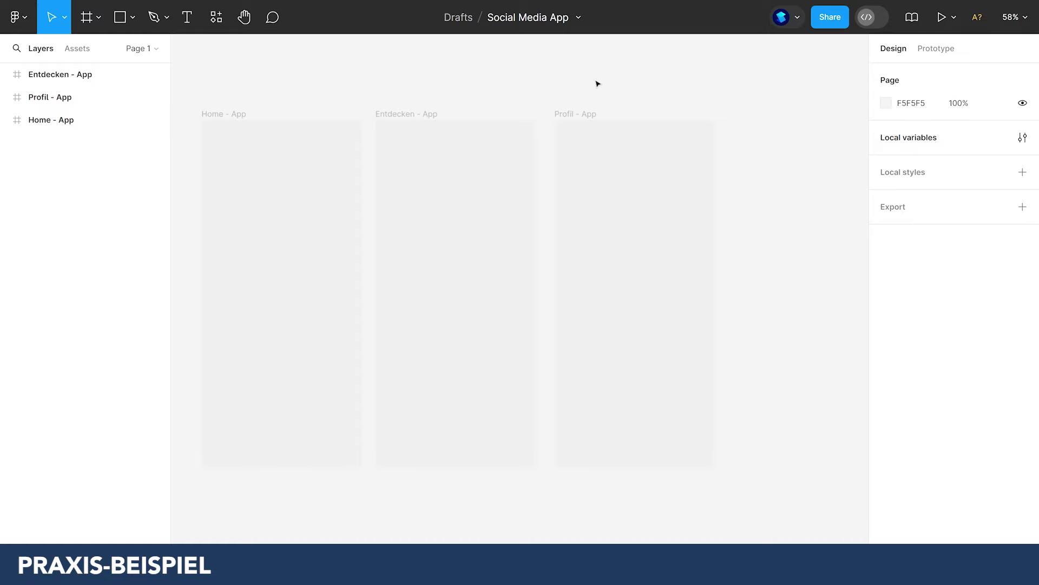
Darken the page background to 636363 and centre the three screens in view.
{"action": "left_click", "coordinate": [887, 103]}
{"action": "left_click_drag", "start_coordinate": [701, 130], "coordinate": [690, 223]}
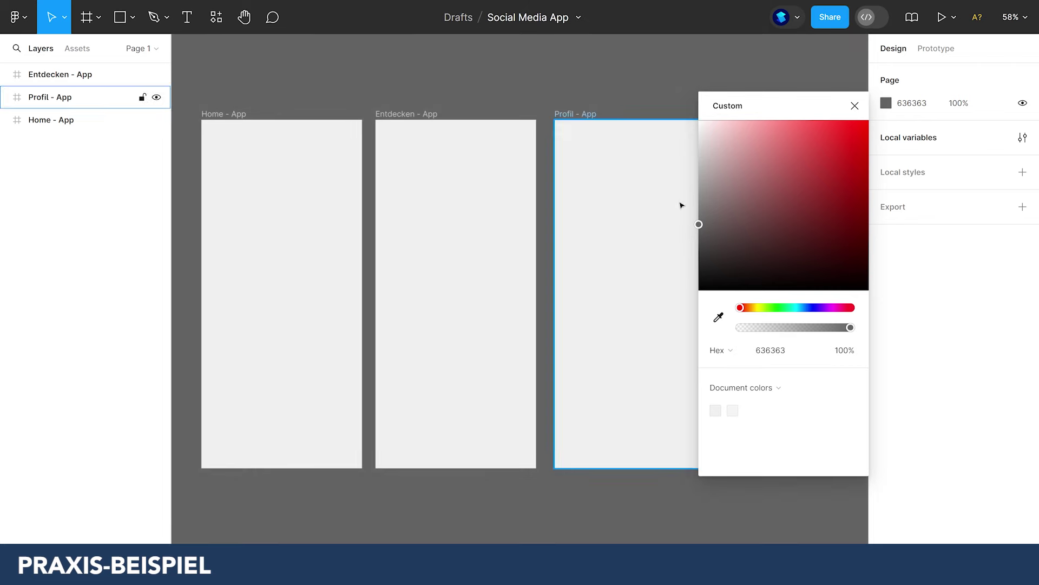
{"action": "left_click", "coordinate": [593, 65]}
{"action": "key", "text": "h"}
{"action": "left_click_drag", "start_coordinate": [503, 68], "coordinate": [566, 76]}
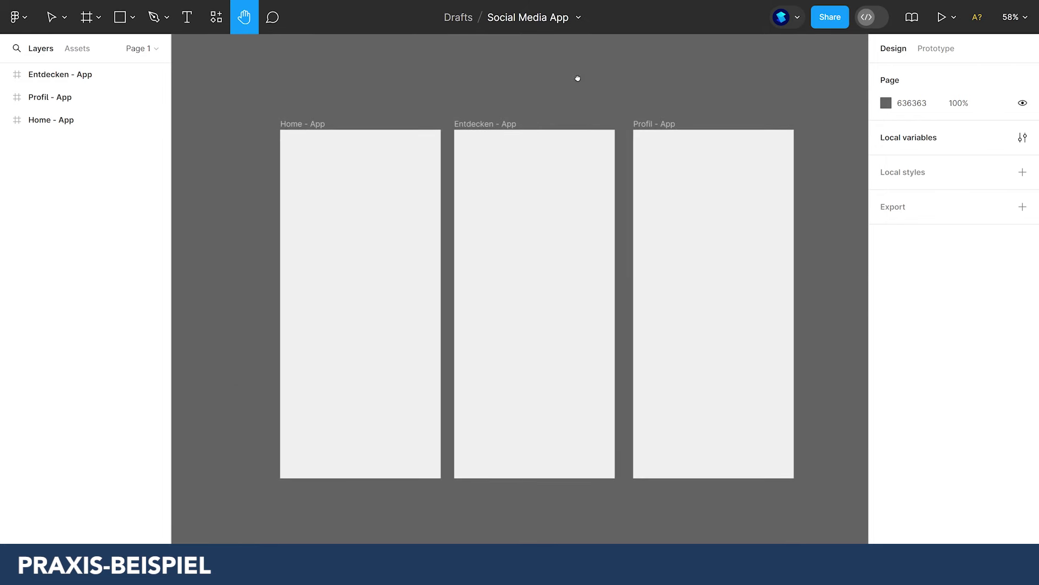
{"action": "key", "text": "v"}
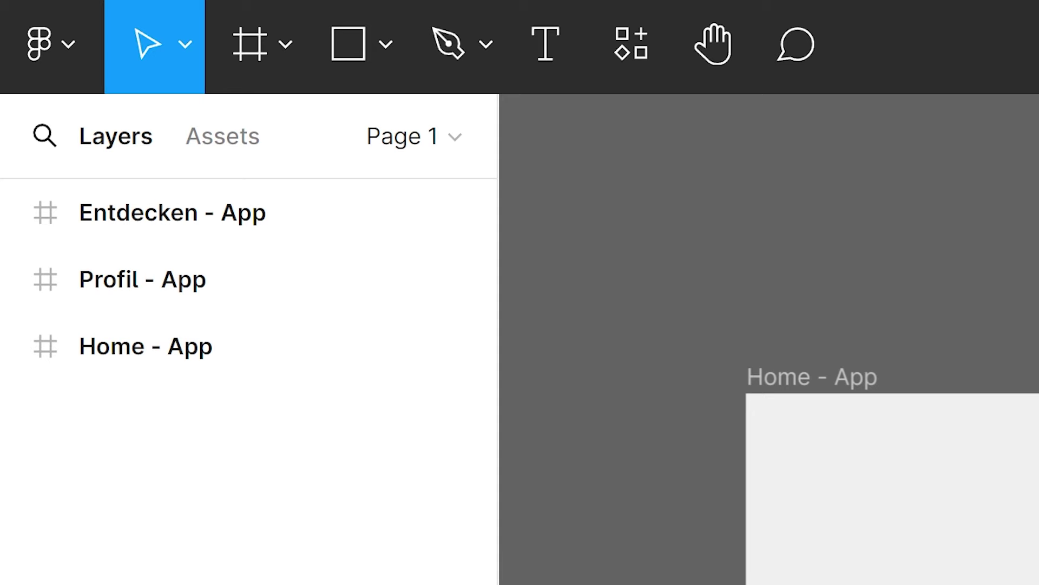
Draw a roughly 122×131 rectangle in Home - App and a 135×135 square below-right of it.
{"action": "left_click", "coordinate": [385, 50]}
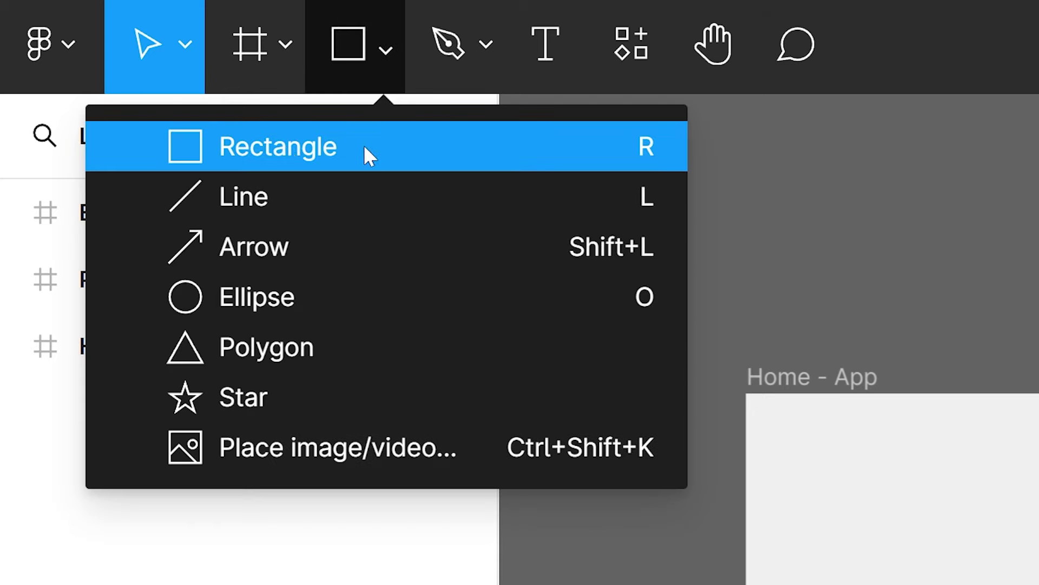
{"action": "left_click", "coordinate": [341, 159]}
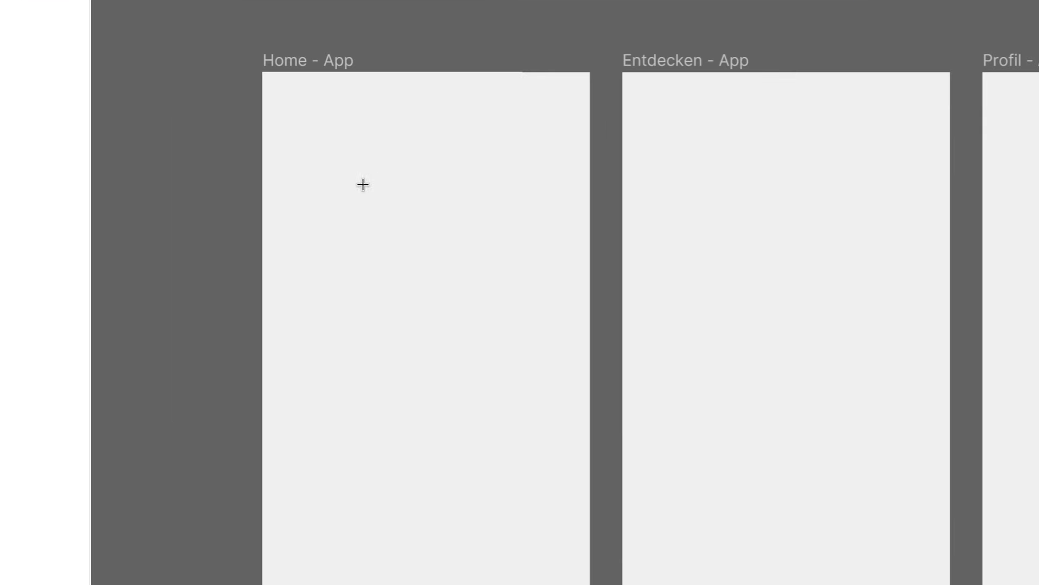
{"action": "left_click_drag", "start_coordinate": [311, 137], "coordinate": [413, 247]}
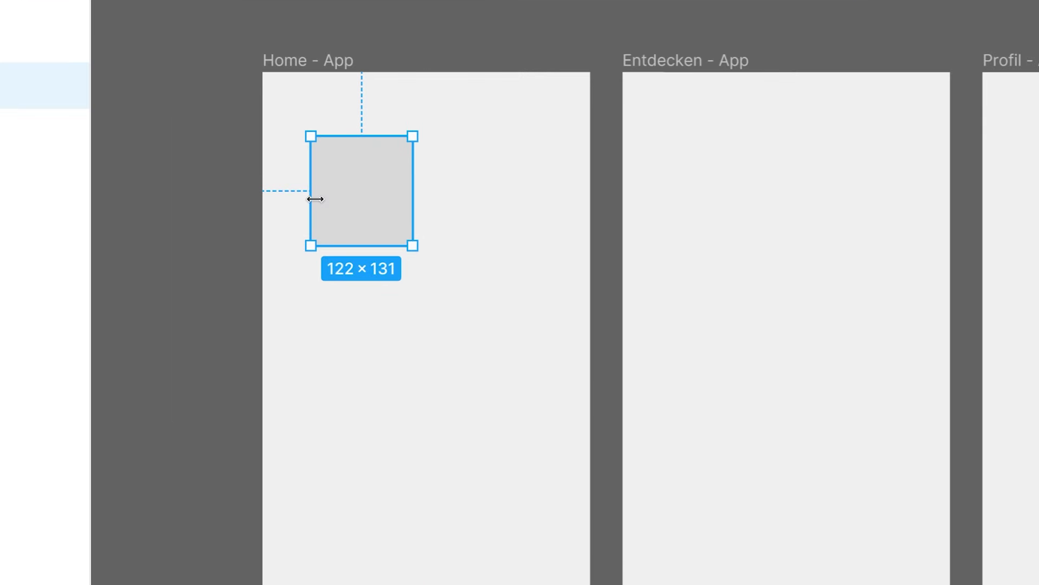
{"action": "key", "text": "r"}
{"action": "left_click_drag", "start_coordinate": [401, 290], "coordinate": [500, 404]}
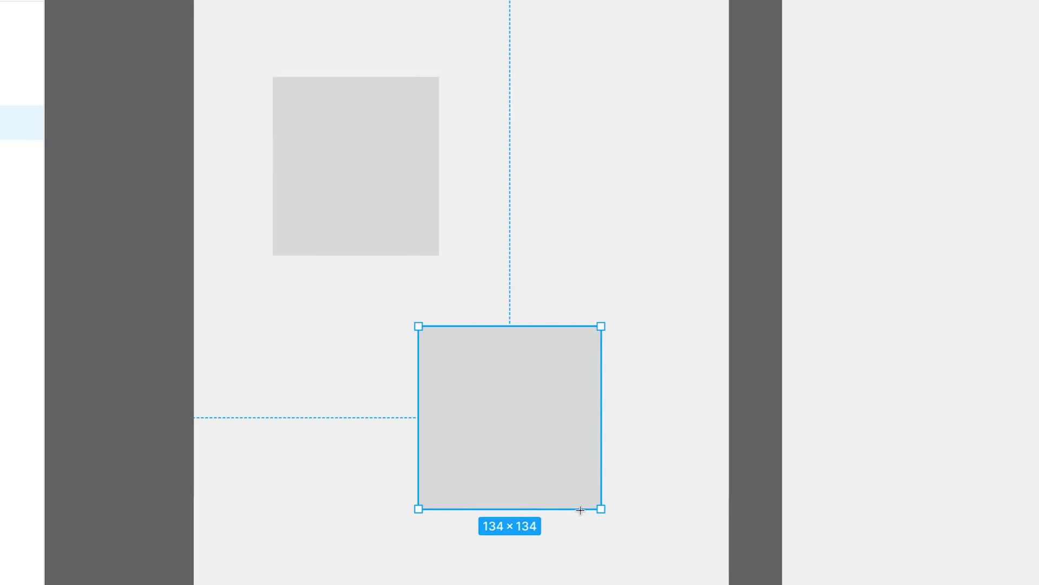
{"action": "left_click_drag", "start_coordinate": [581, 510], "coordinate": [582, 511]}
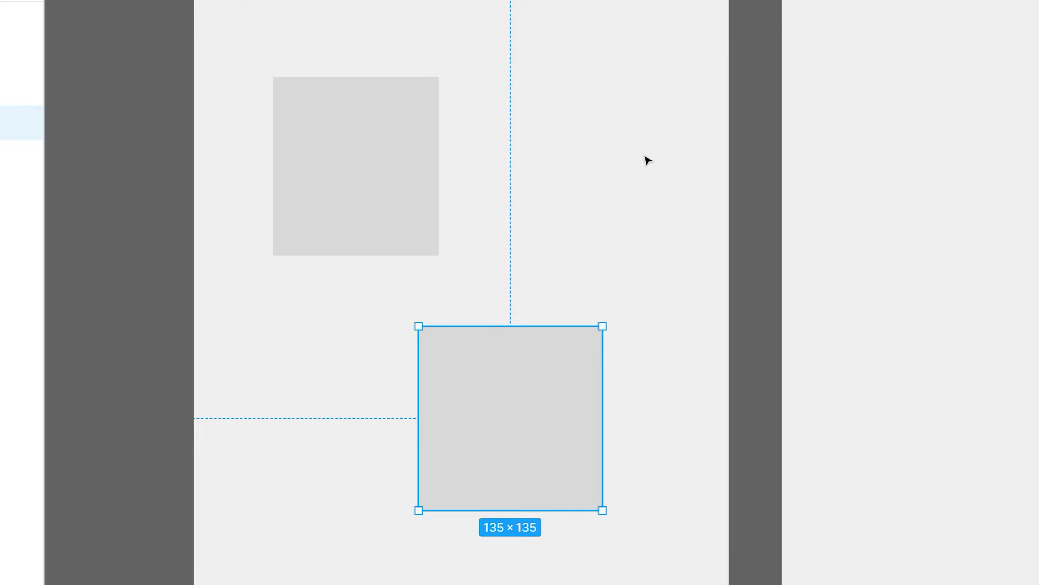
{"action": "left_click", "coordinate": [368, 158]}
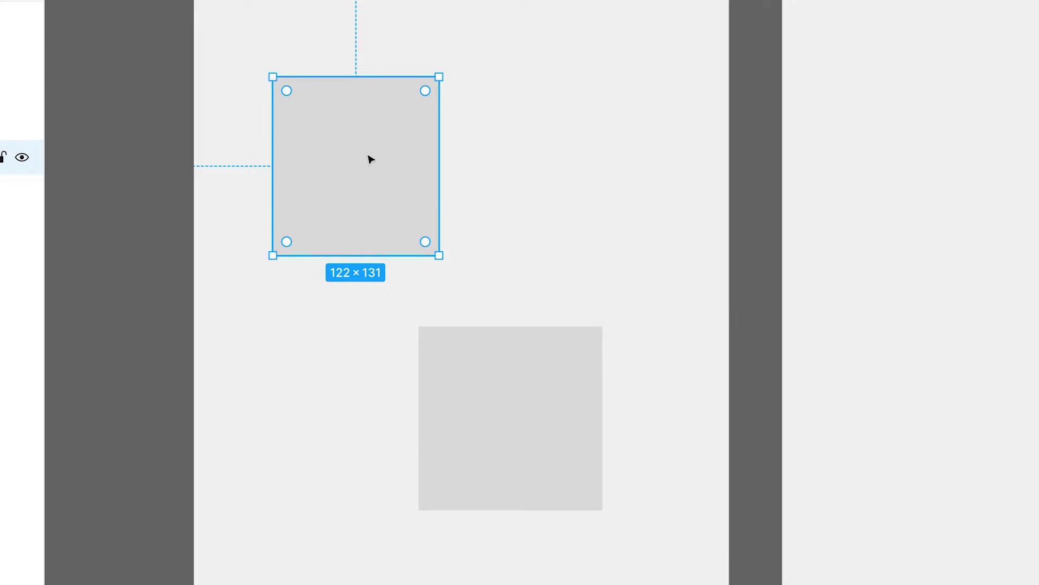
Move the square beside the first rectangle, enlarge it to 144×146, rotate it, and round its corners.
{"action": "left_click", "coordinate": [489, 384]}
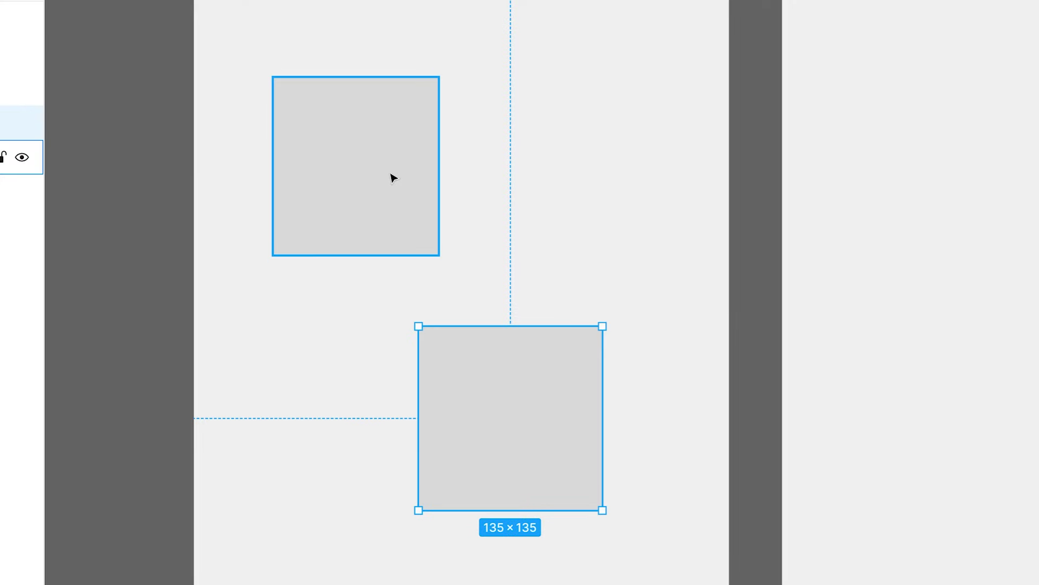
{"action": "left_click", "coordinate": [391, 175]}
{"action": "left_click", "coordinate": [519, 402]}
{"action": "left_click_drag", "start_coordinate": [484, 326], "coordinate": [551, 186]}
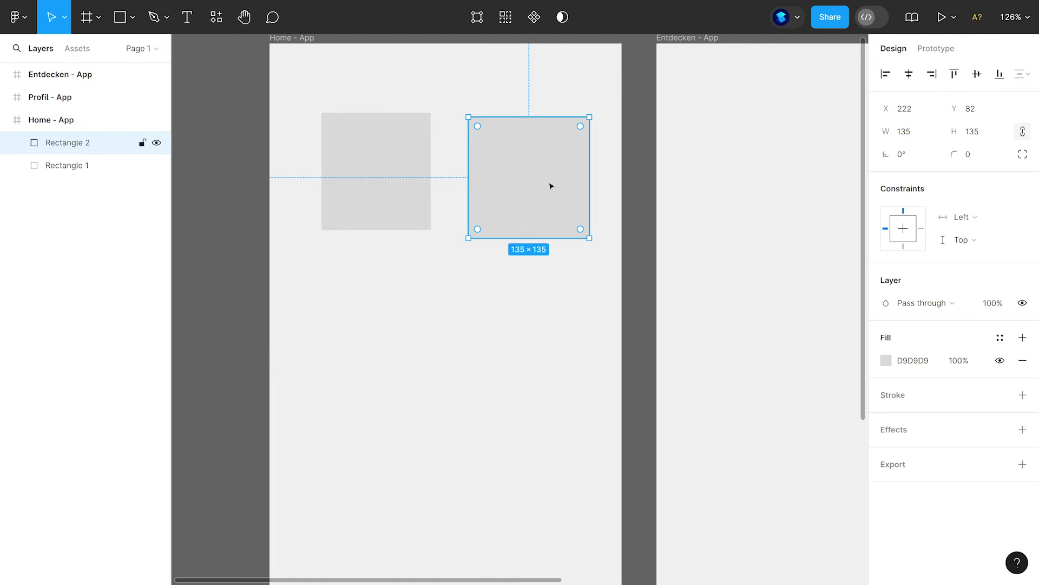
{"action": "left_click_drag", "start_coordinate": [590, 239], "coordinate": [606, 250]}
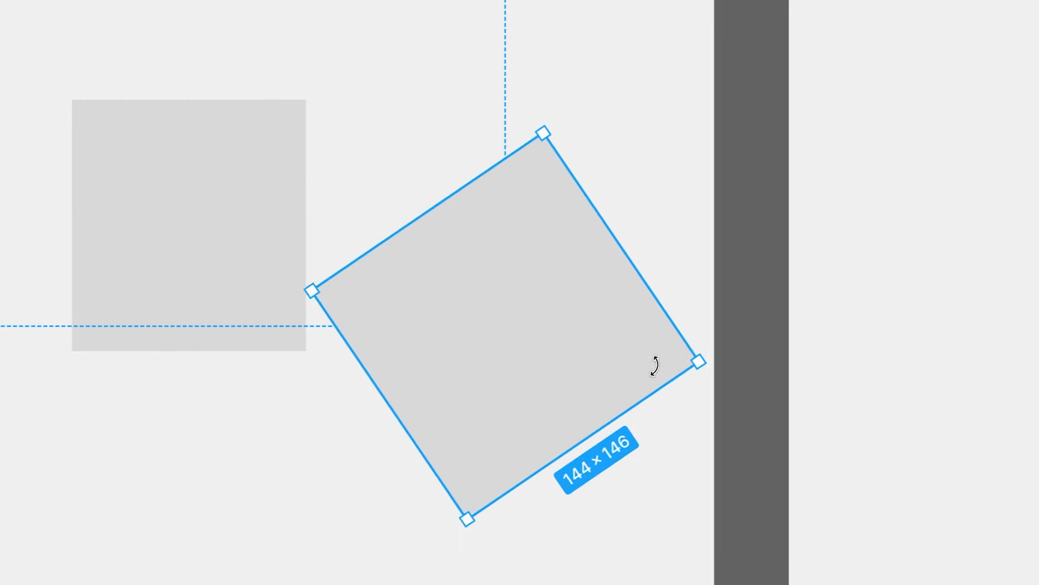
{"action": "mouse_move", "coordinate": [659, 177]}
{"action": "left_mouse_down"}
{"action": "mouse_move", "coordinate": [708, 339]}
{"action": "mouse_move", "coordinate": [443, 202]}
{"action": "mouse_move", "coordinate": [628, 227]}
{"action": "left_mouse_up"}
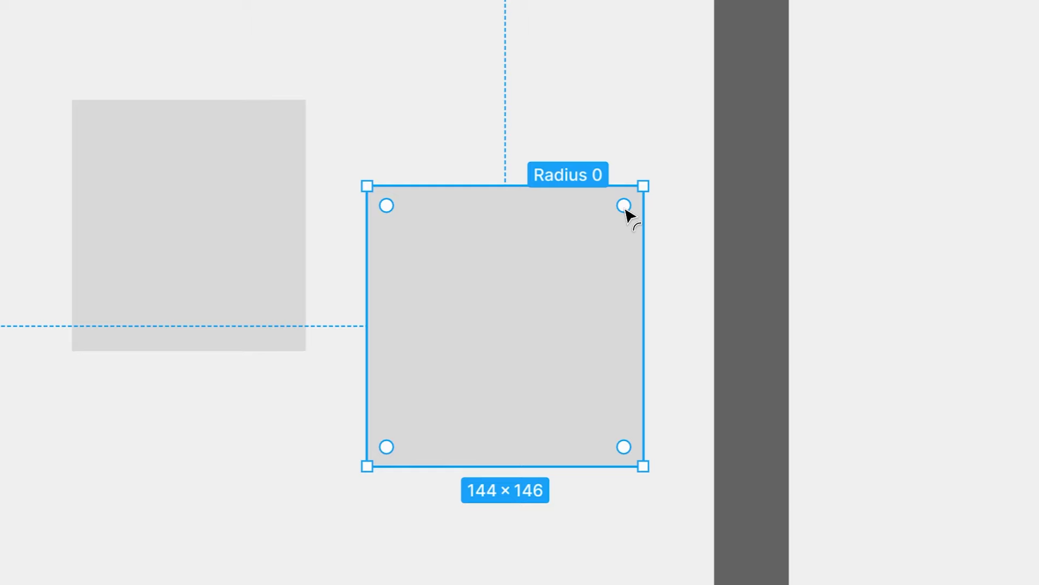
{"action": "left_click_drag", "start_coordinate": [626, 210], "coordinate": [604, 253]}
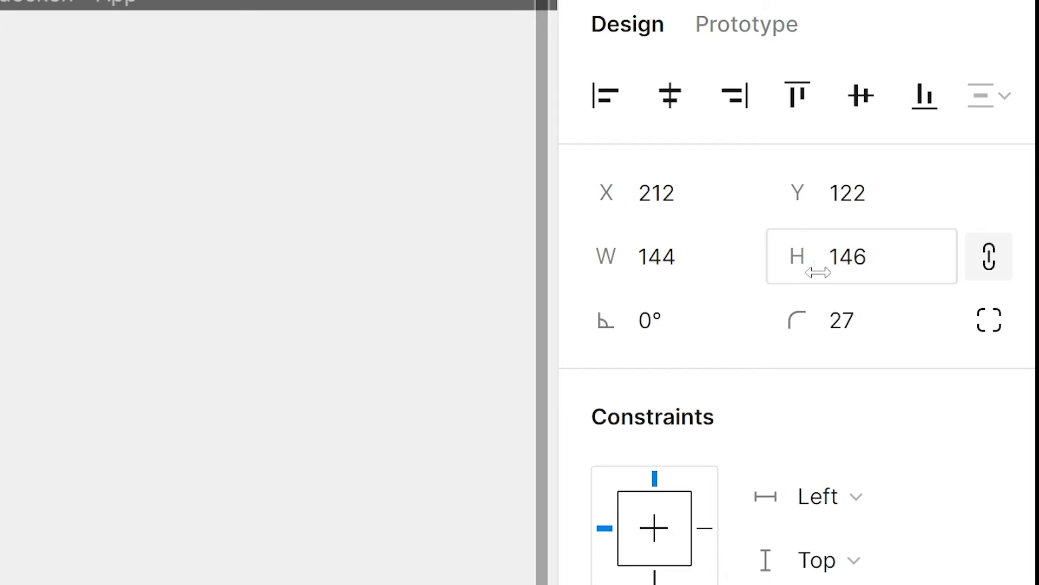
Try individual corner radii, then set the square's corner radius to 15.
{"action": "left_click", "coordinate": [861, 331]}
{"action": "left_click", "coordinate": [995, 324]}
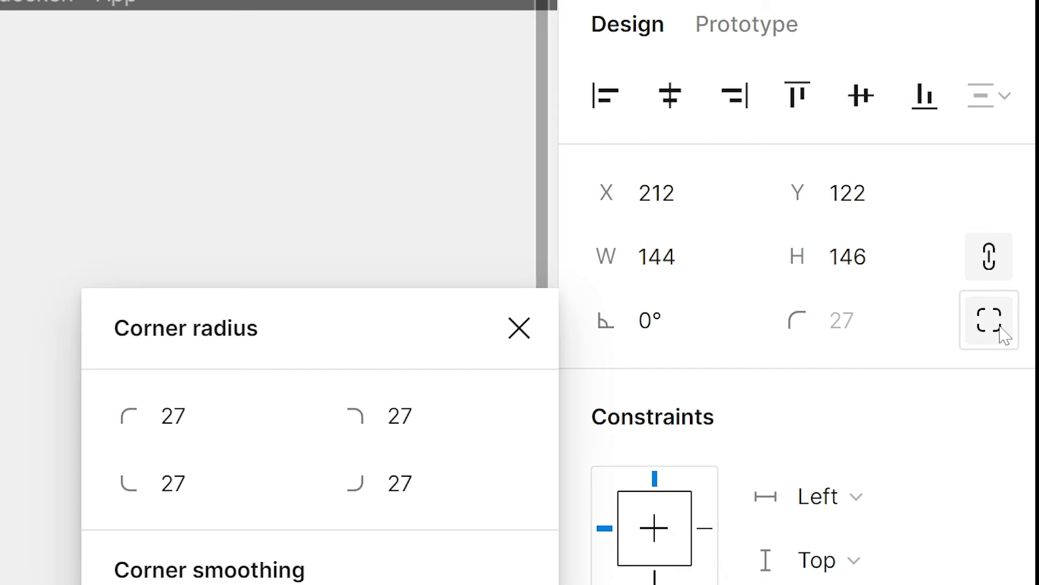
{"action": "left_click", "coordinate": [184, 422]}
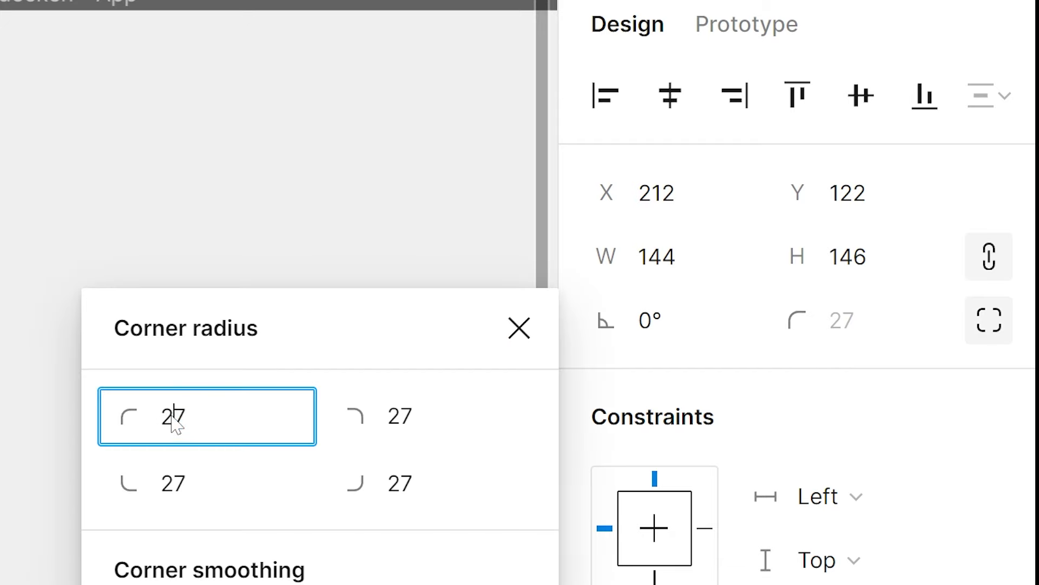
{"action": "type", "text": "0"}
{"action": "left_click", "coordinate": [814, 189]}
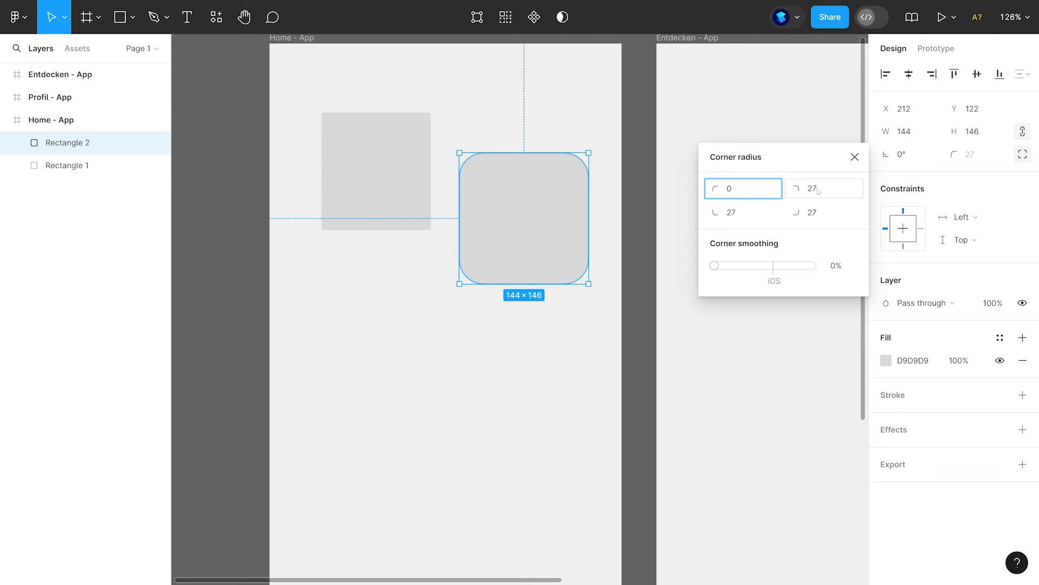
{"action": "left_click", "coordinate": [848, 209]}
{"action": "left_click_drag", "start_coordinate": [564, 260], "coordinate": [573, 270]}
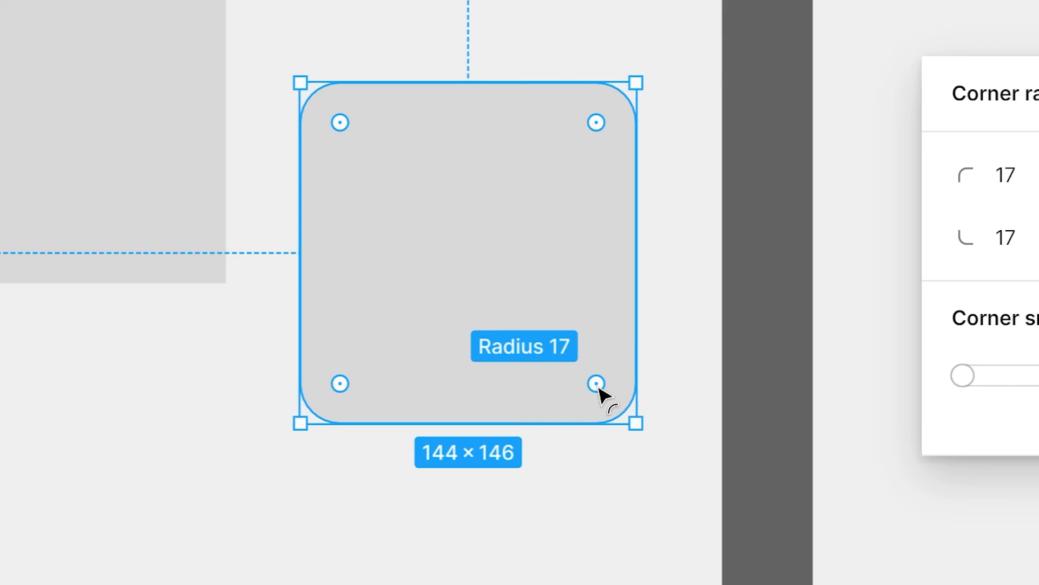
{"action": "left_click_drag", "start_coordinate": [598, 386], "coordinate": [397, 167]}
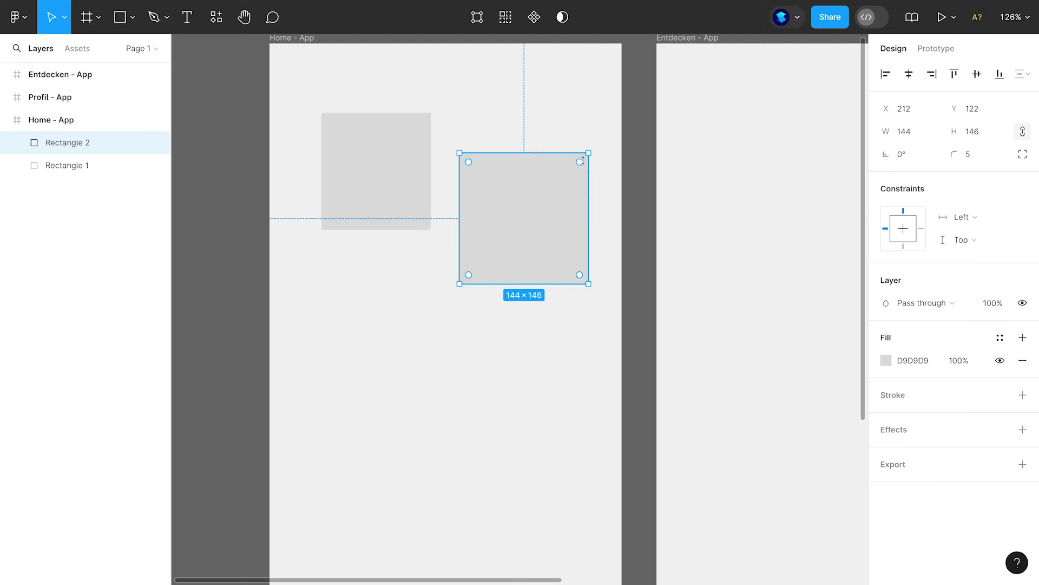
{"action": "left_click_drag", "start_coordinate": [579, 161], "coordinate": [577, 169]}
Recolour the square red and give it a 10-weight black stroke aligned inside.
{"action": "left_click", "coordinate": [887, 360]}
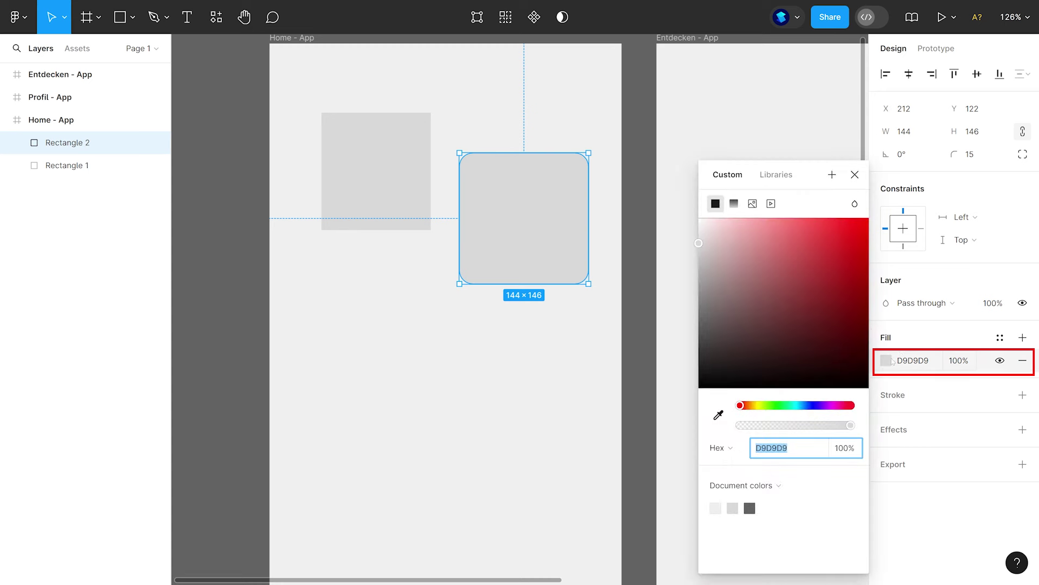
{"action": "left_click_drag", "start_coordinate": [825, 275], "coordinate": [815, 266]}
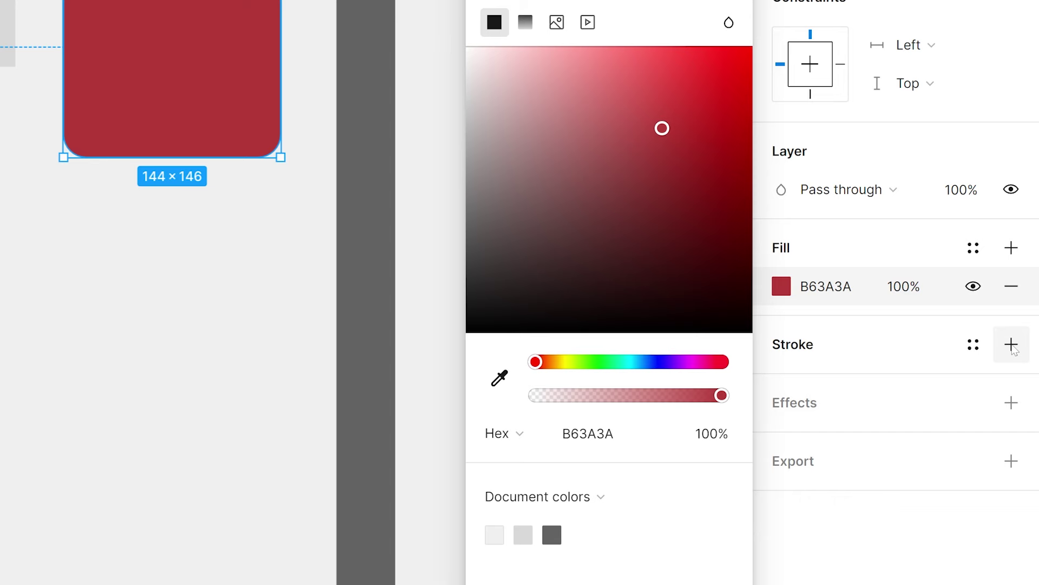
{"action": "left_click", "coordinate": [1023, 395]}
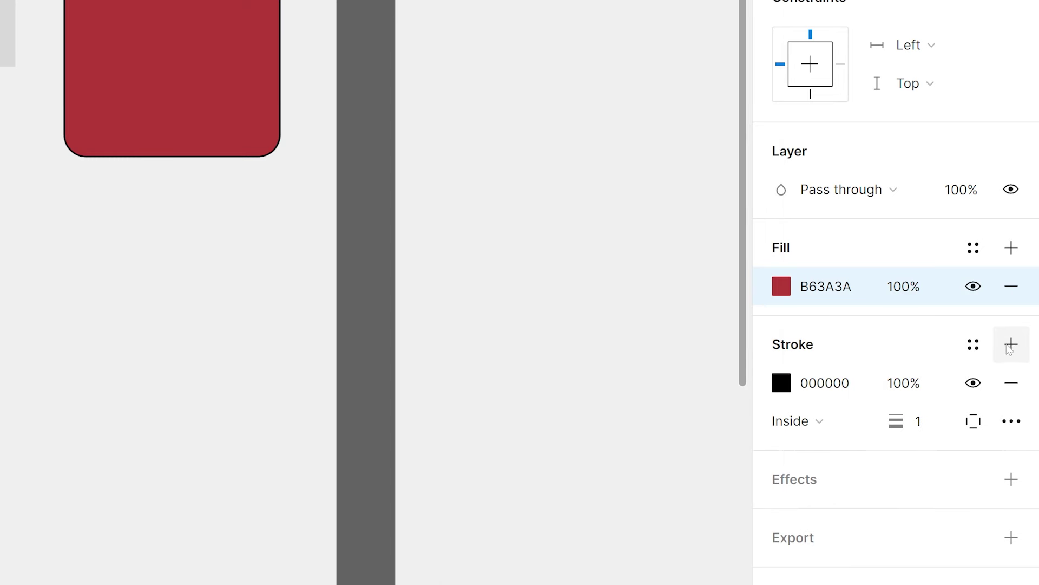
{"action": "left_click", "coordinate": [922, 426]}
{"action": "type", "text": "10"}
{"action": "key", "text": "Return"}
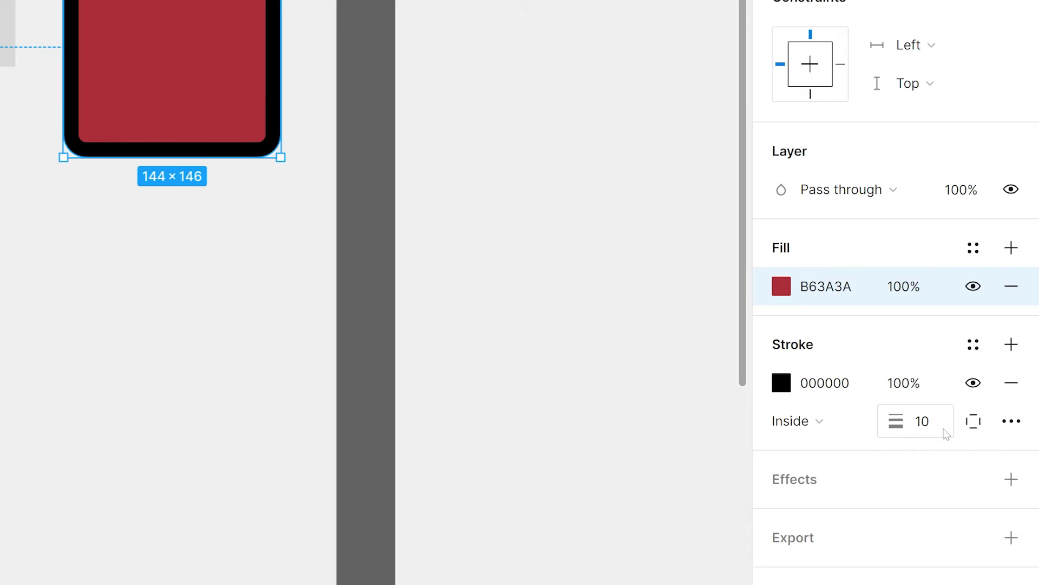
{"action": "left_click", "coordinate": [856, 426]}
{"action": "left_click", "coordinate": [853, 420]}
Make the stroke dashed and reduce its weight to 1.
{"action": "left_click", "coordinate": [1011, 421]}
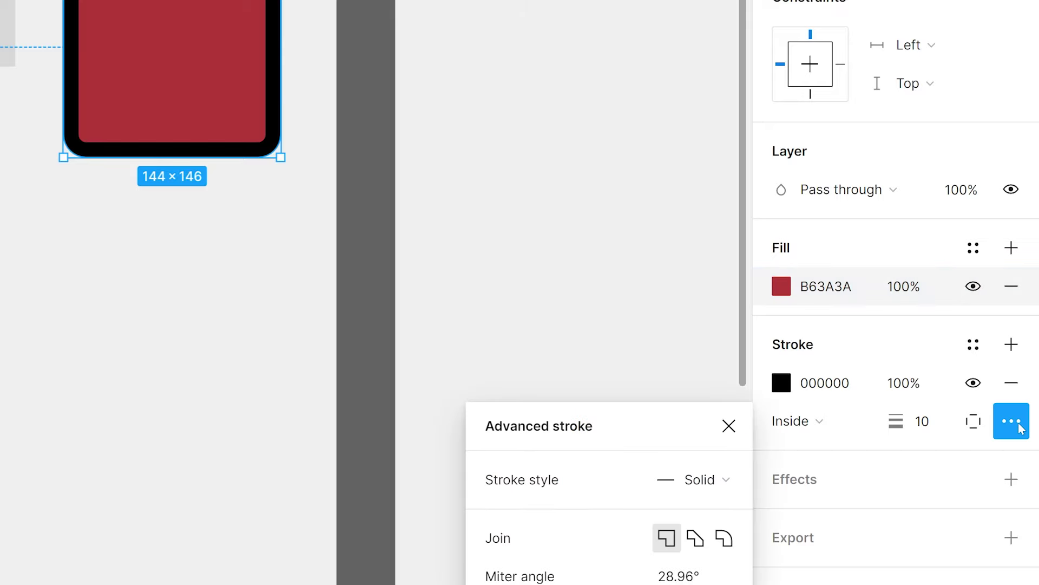
{"action": "left_click", "coordinate": [701, 480]}
{"action": "left_click", "coordinate": [726, 509]}
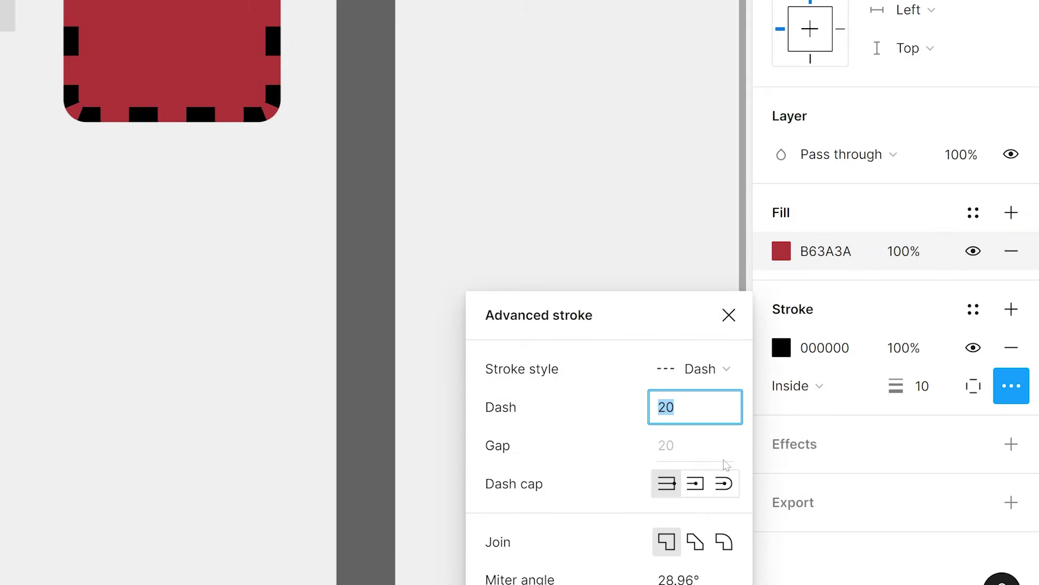
{"action": "left_click", "coordinate": [967, 440]}
{"action": "type", "text": "1"}
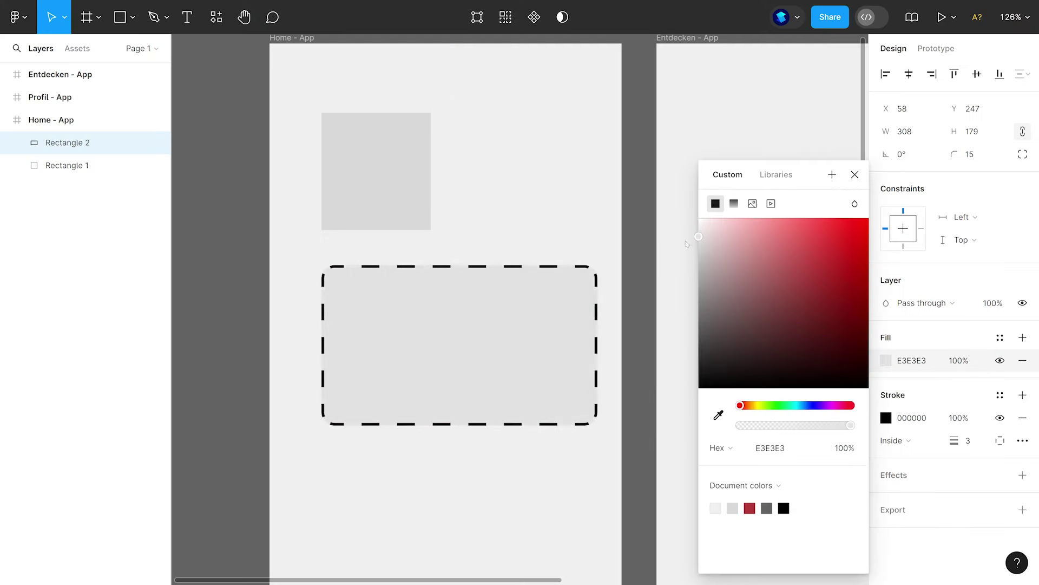
{"action": "left_click", "coordinate": [893, 440]}
Place the dashed stroke outside with dash length 5 and round caps, and add a drop shadow.
{"action": "left_click", "coordinate": [905, 473]}
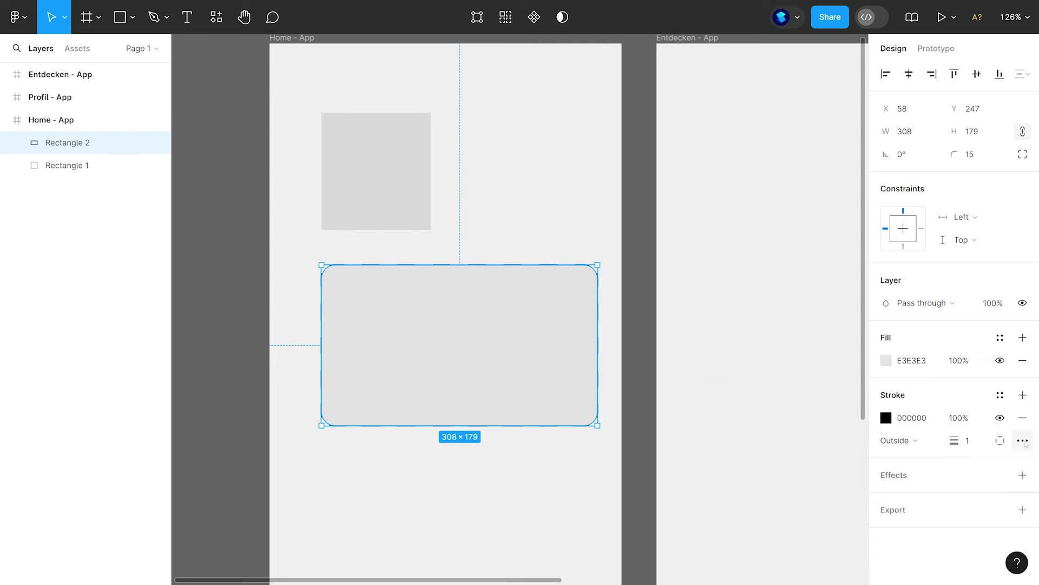
{"action": "left_click", "coordinate": [1023, 441]}
{"action": "left_click", "coordinate": [833, 453]}
{"action": "type", "text": "5"}
{"action": "key", "text": "Return"}
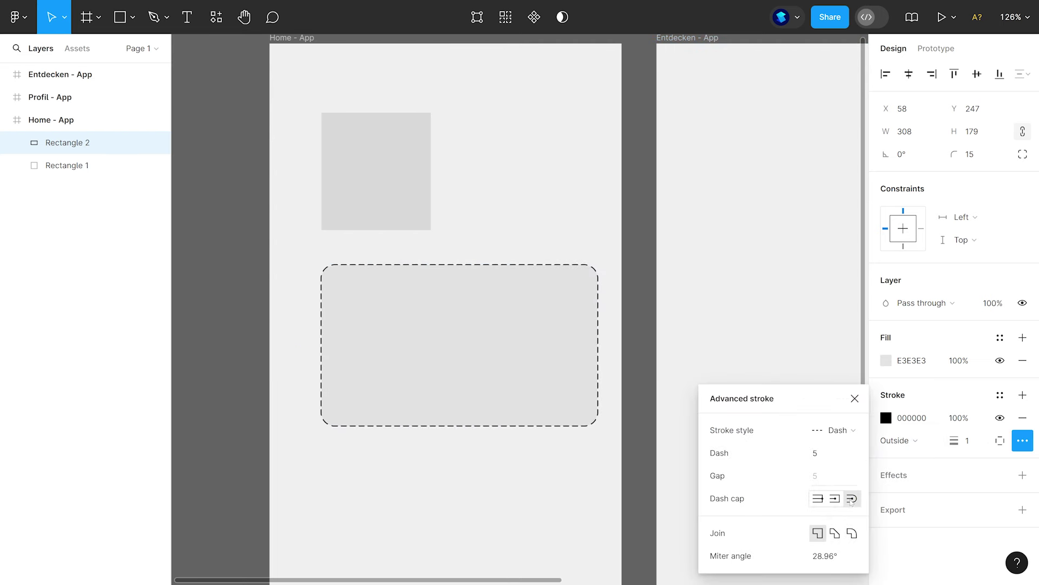
{"action": "left_click", "coordinate": [851, 498]}
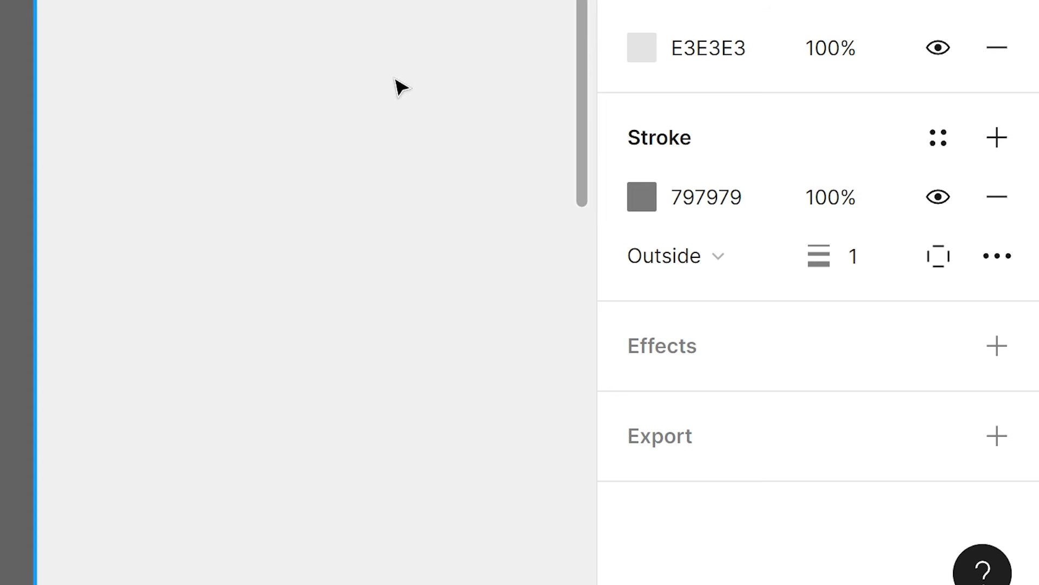
{"action": "left_click", "coordinate": [996, 346]}
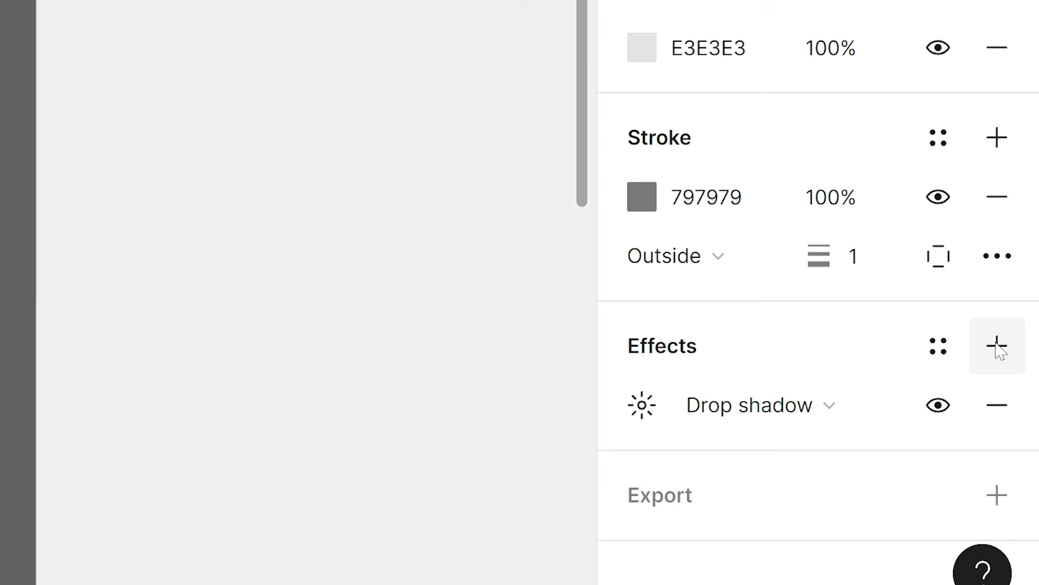
Try an inner shadow on the card, then revert to a drop shadow and inspect its offset.
{"action": "left_click", "coordinate": [807, 403]}
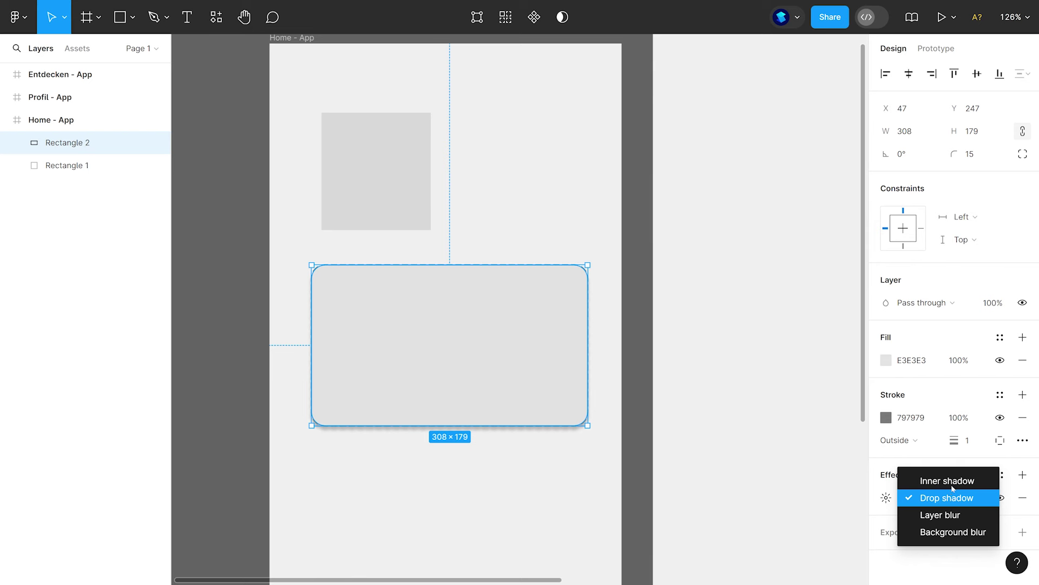
{"action": "left_click", "coordinate": [953, 481]}
{"action": "left_click", "coordinate": [934, 497]}
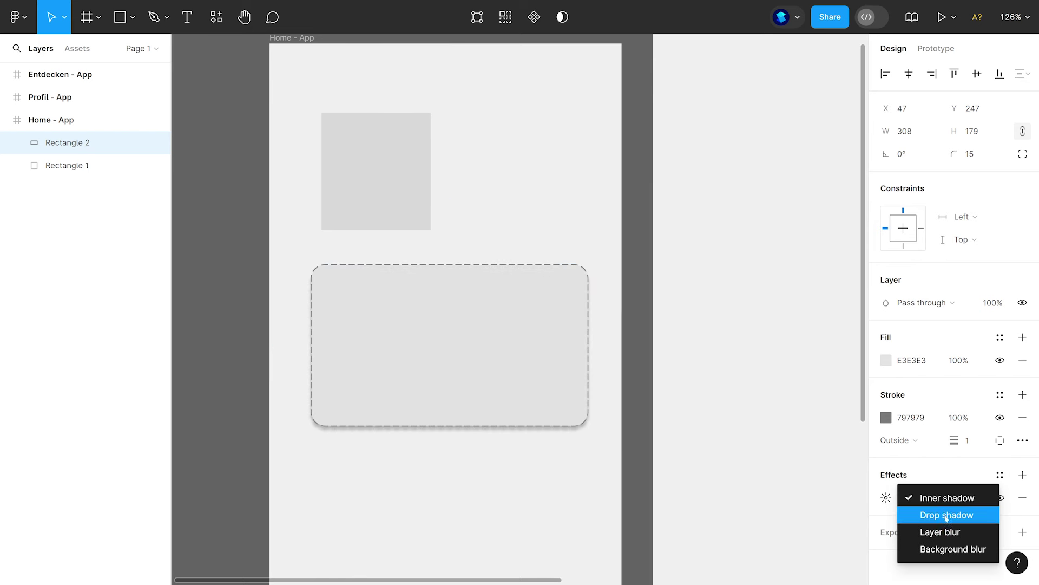
{"action": "left_click", "coordinate": [937, 512]}
{"action": "left_click", "coordinate": [886, 497]}
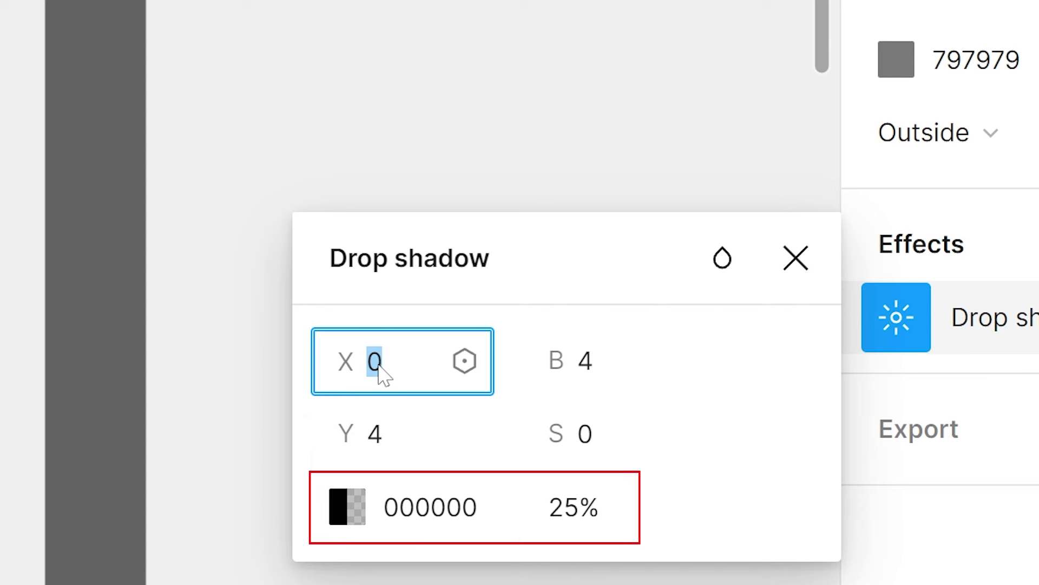
{"action": "left_click", "coordinate": [381, 438]}
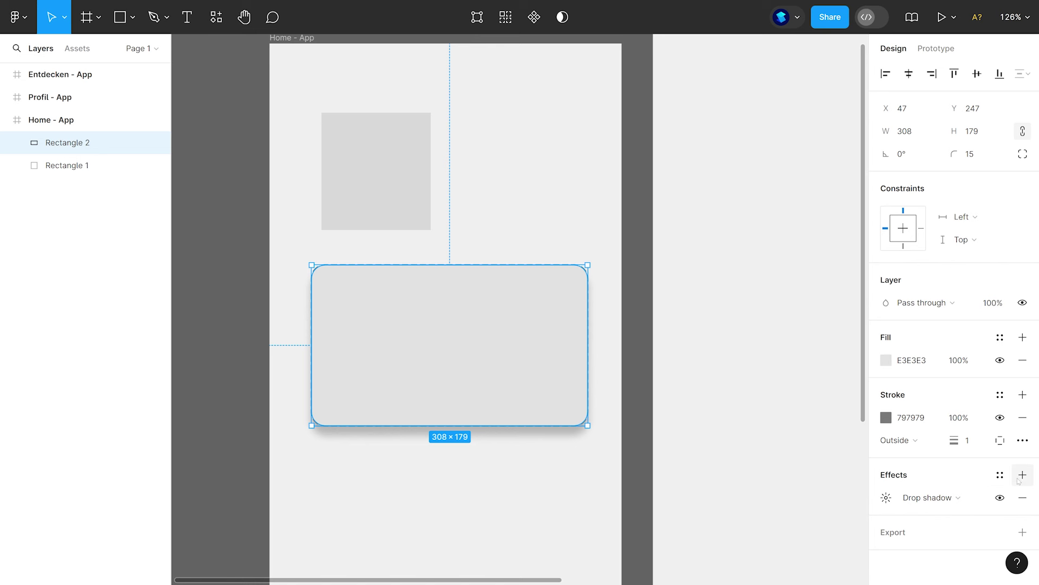
Change the effect to a background blur of 10 and move the card partly over the red square.
{"action": "left_click", "coordinate": [948, 507]}
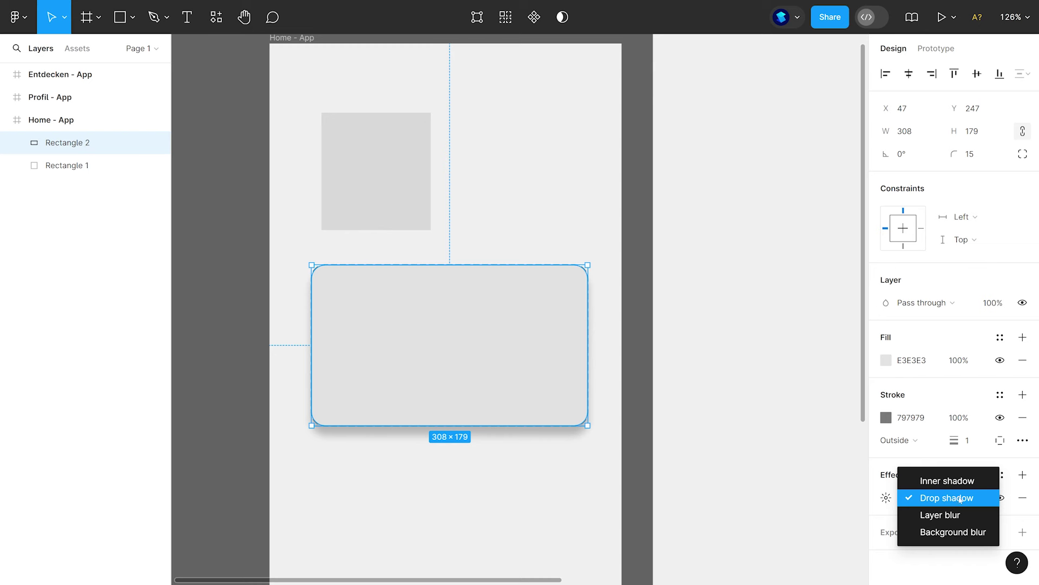
{"action": "left_click", "coordinate": [953, 536]}
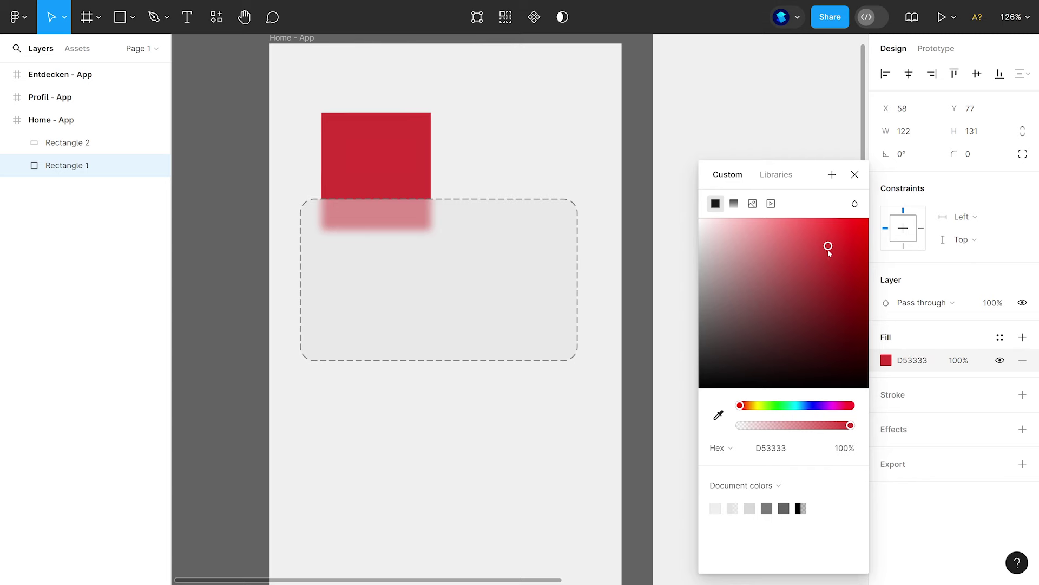
{"action": "left_click", "coordinate": [472, 281]}
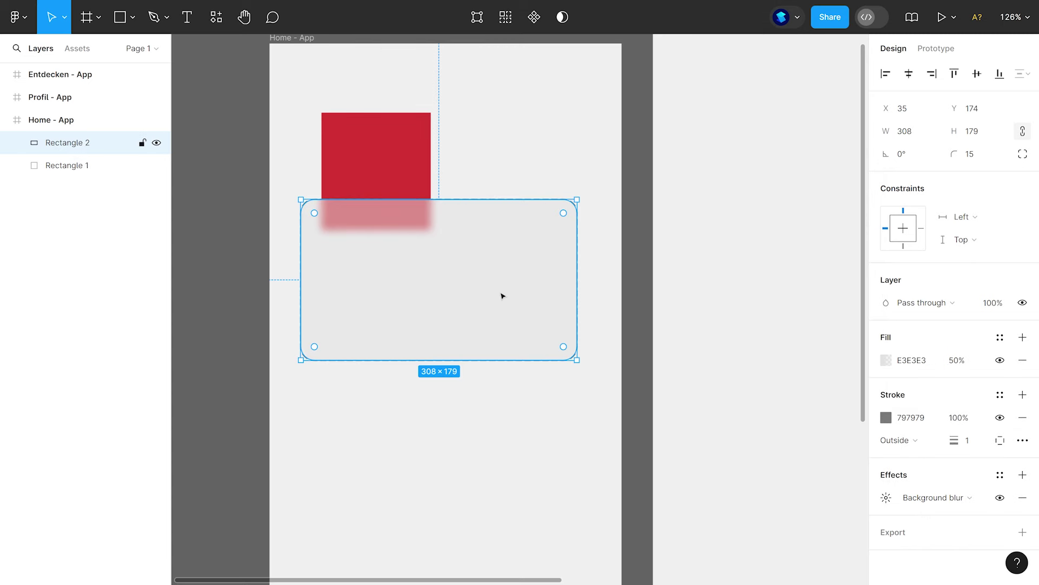
{"action": "left_click_drag", "start_coordinate": [502, 296], "coordinate": [487, 179]}
{"action": "left_click_drag", "start_coordinate": [496, 234], "coordinate": [495, 266]}
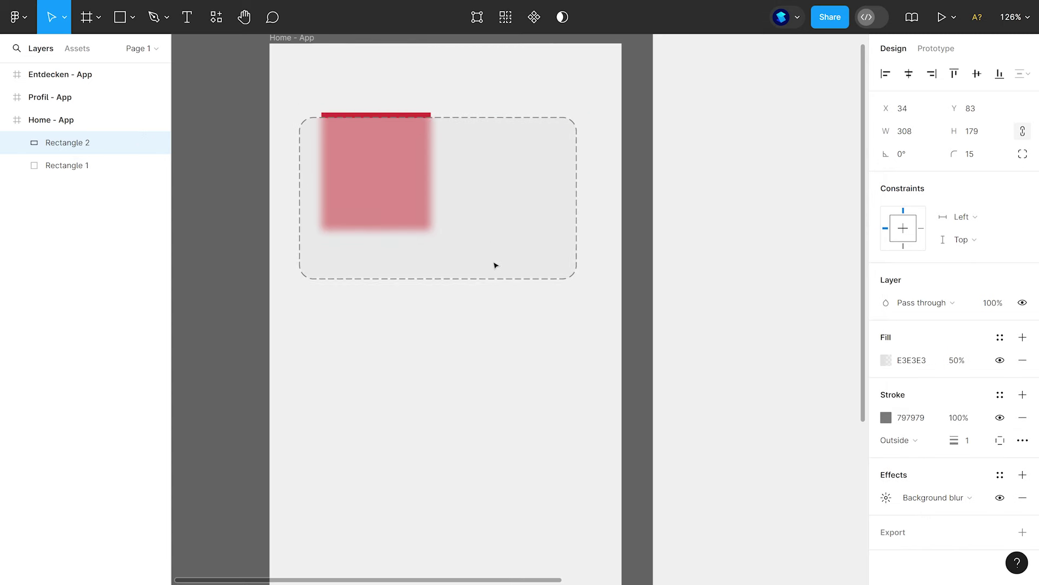
{"action": "left_click", "coordinate": [886, 497]}
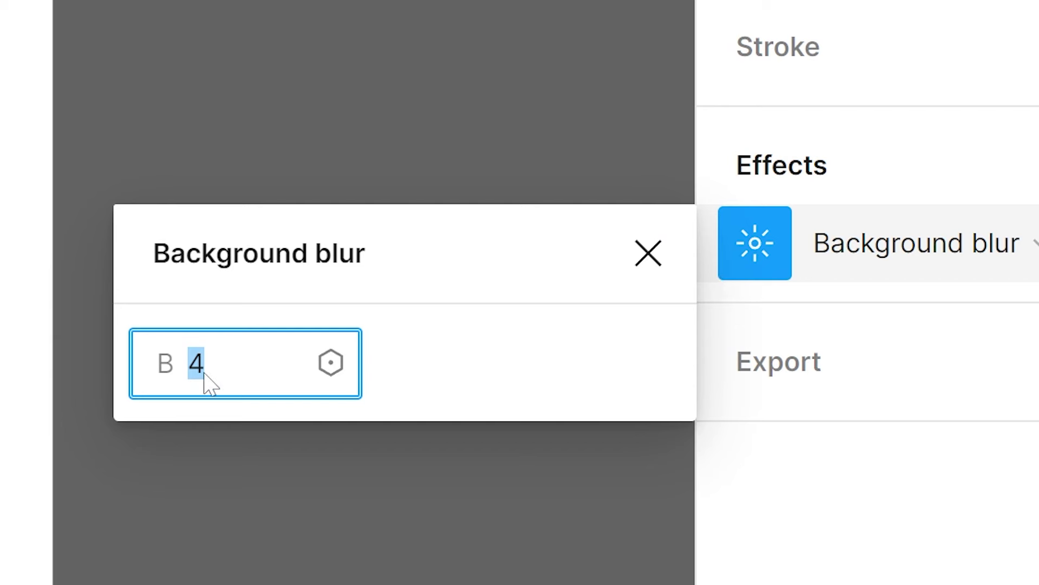
{"action": "type", "text": "10"}
{"action": "key", "text": "Return"}
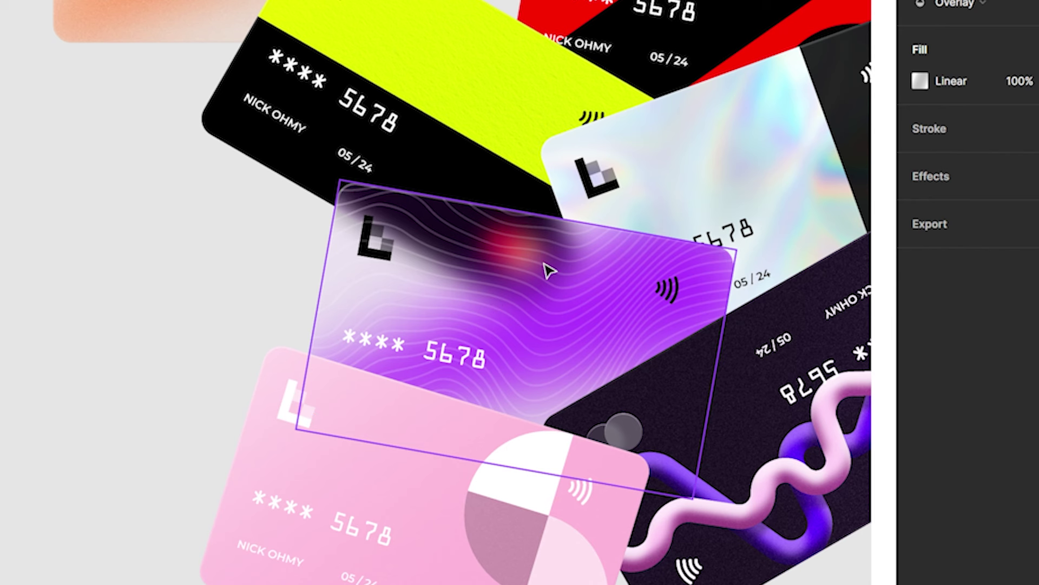
Reposition the frosted example card lower over the other shapes.
{"action": "mouse_move", "coordinate": [550, 271]}
{"action": "left_mouse_down"}
{"action": "mouse_move", "coordinate": [533, 204]}
{"action": "mouse_move", "coordinate": [547, 290]}
{"action": "left_mouse_up"}
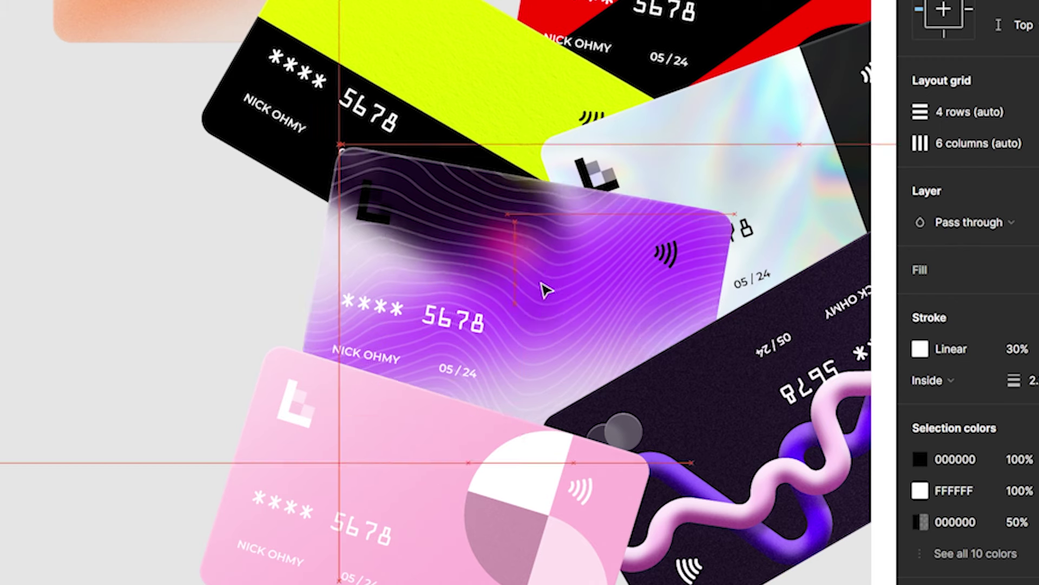
{"action": "scroll", "coordinate": [695, 346], "scroll_direction": "up", "scroll_amount": 1}
{"action": "scroll", "coordinate": [695, 346], "scroll_direction": "up", "scroll_amount": 3}
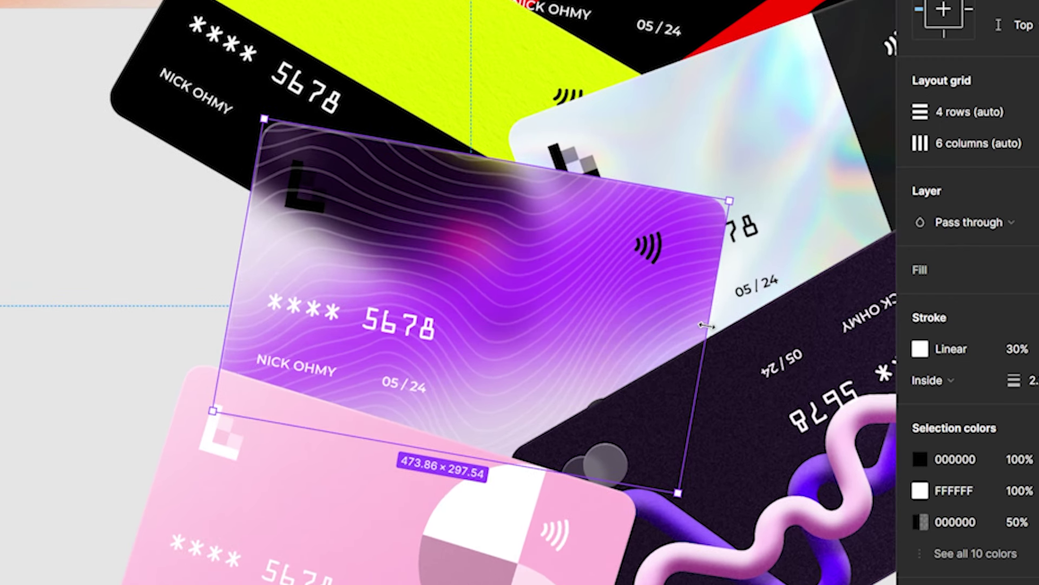
{"action": "left_click_drag", "start_coordinate": [509, 291], "coordinate": [524, 339]}
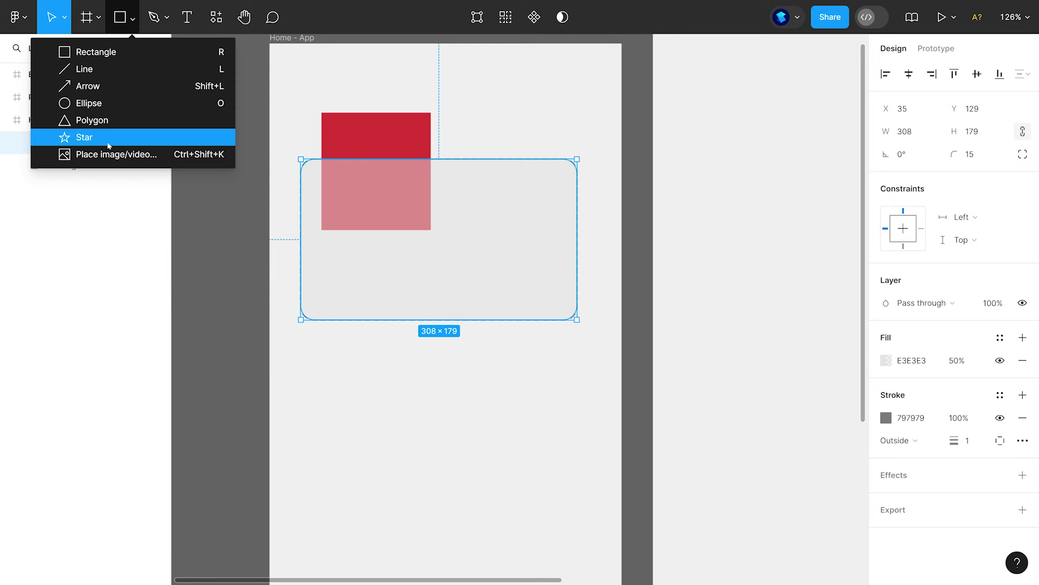
Draw a new square below the card with a circle centred inside it.
{"action": "left_click", "coordinate": [93, 52]}
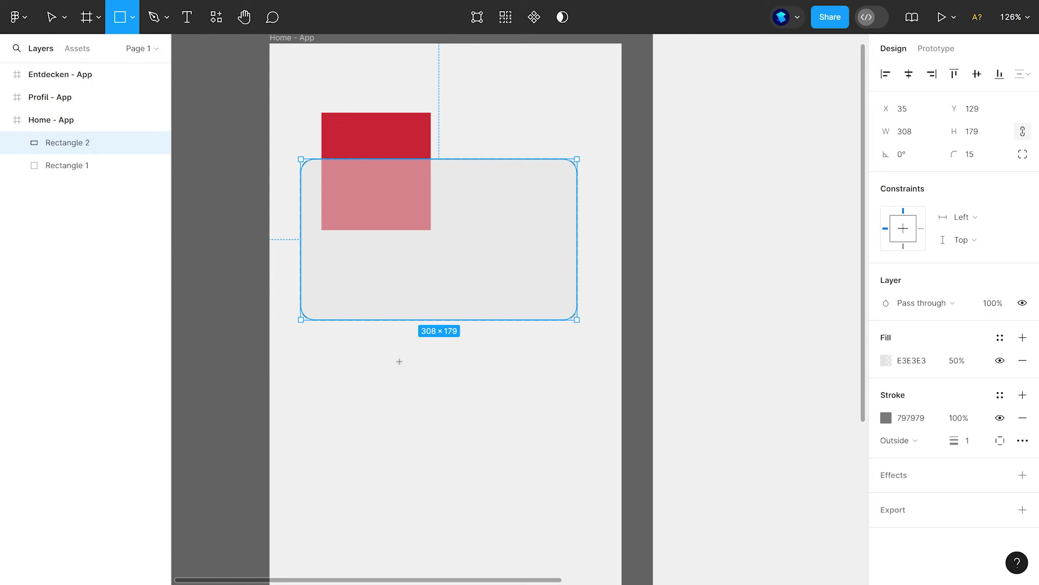
{"action": "left_click_drag", "start_coordinate": [396, 370], "coordinate": [527, 500]}
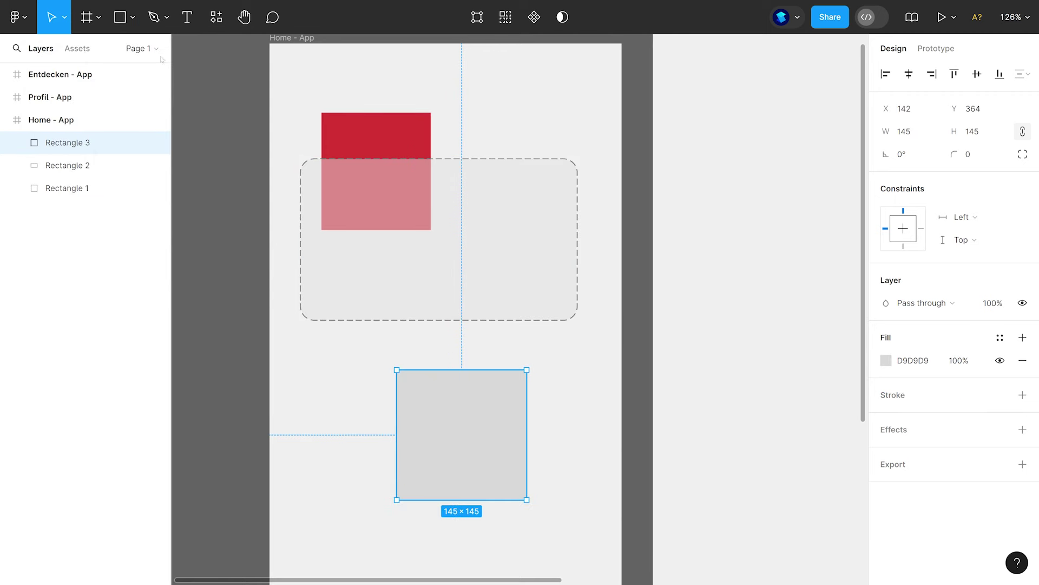
{"action": "left_click", "coordinate": [133, 21]}
{"action": "left_click", "coordinate": [93, 103]}
{"action": "left_click_drag", "start_coordinate": [426, 393], "coordinate": [495, 476]}
{"action": "left_click_drag", "start_coordinate": [476, 440], "coordinate": [471, 441]}
{"action": "left_click", "coordinate": [515, 400], "text": "shift"}
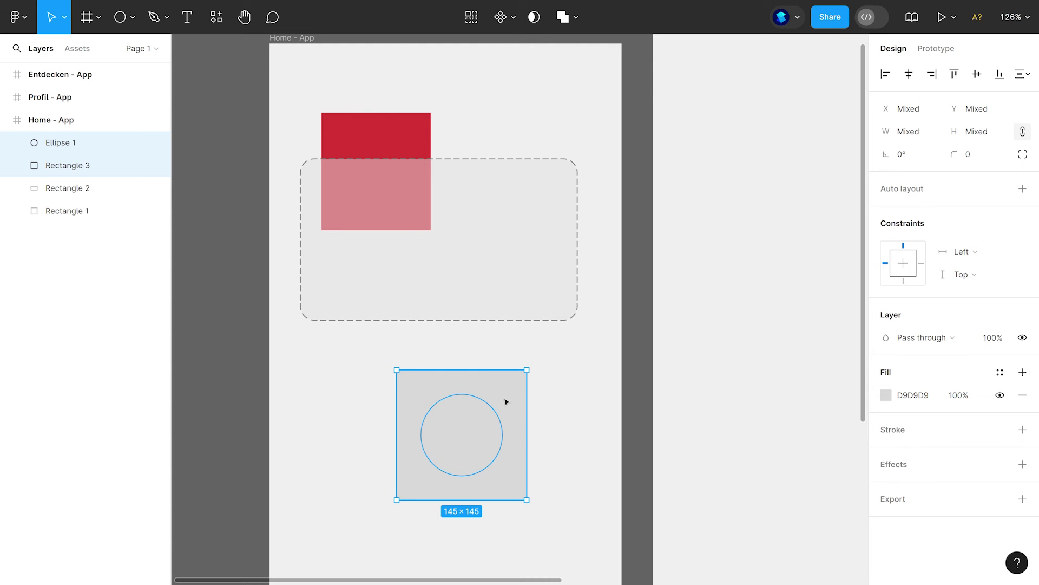
Subtract the circle from the square and shift the circle within the combined shape.
{"action": "left_click", "coordinate": [577, 19]}
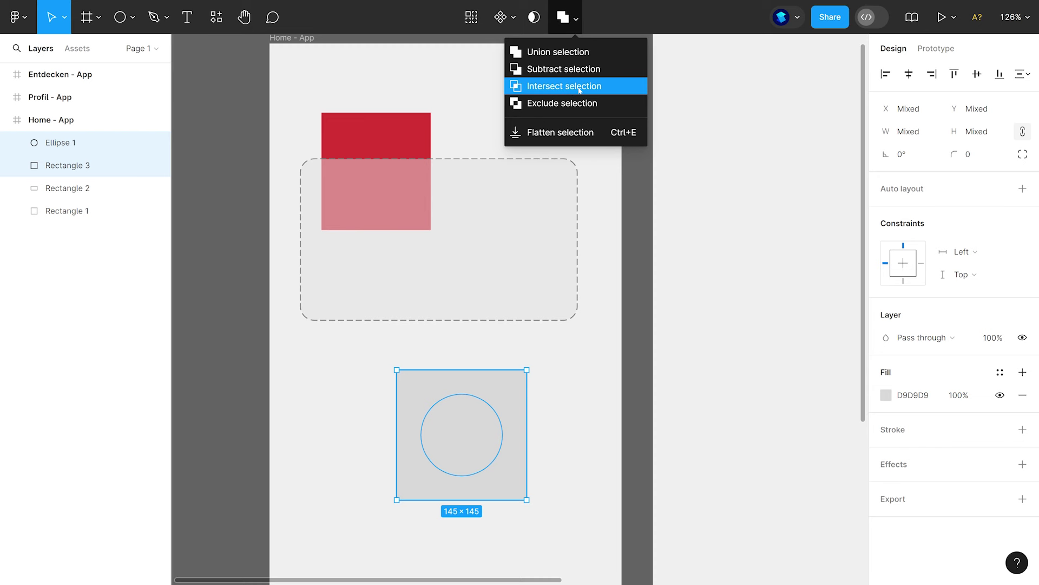
{"action": "left_click", "coordinate": [574, 68]}
{"action": "left_click", "coordinate": [578, 359]}
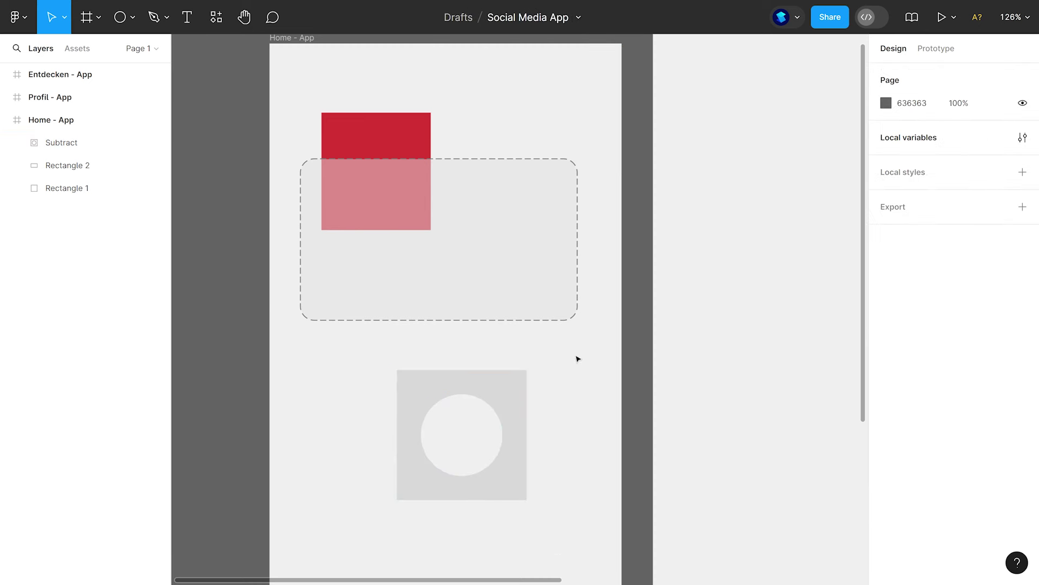
{"action": "left_click_drag", "start_coordinate": [505, 397], "coordinate": [501, 397]}
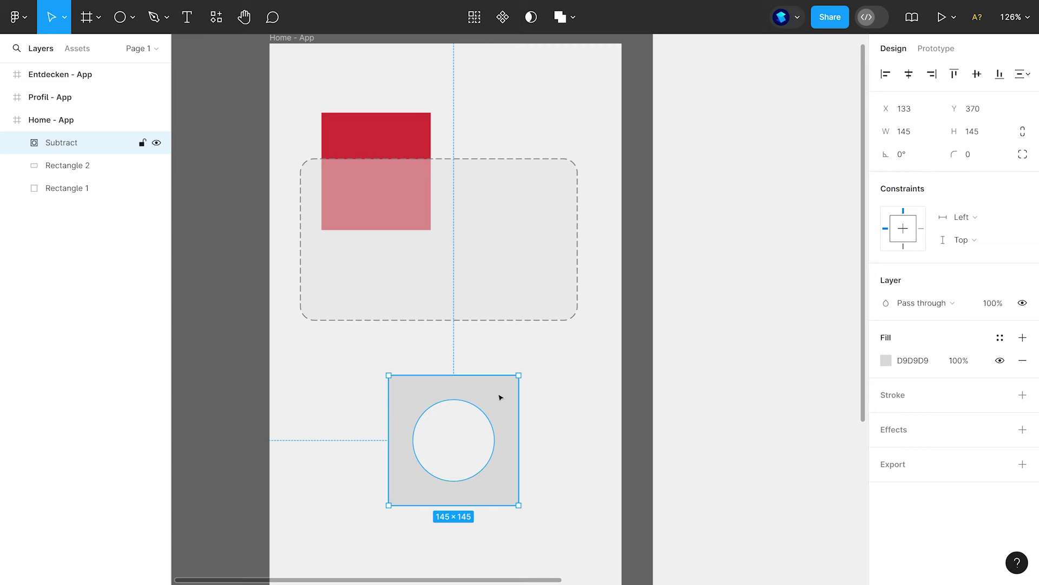
{"action": "double_click", "coordinate": [501, 397]}
{"action": "mouse_move", "coordinate": [475, 431]}
{"action": "left_mouse_down"}
{"action": "mouse_move", "coordinate": [461, 435]}
{"action": "mouse_move", "coordinate": [472, 422]}
{"action": "left_mouse_up"}
{"action": "left_click", "coordinate": [575, 392]}
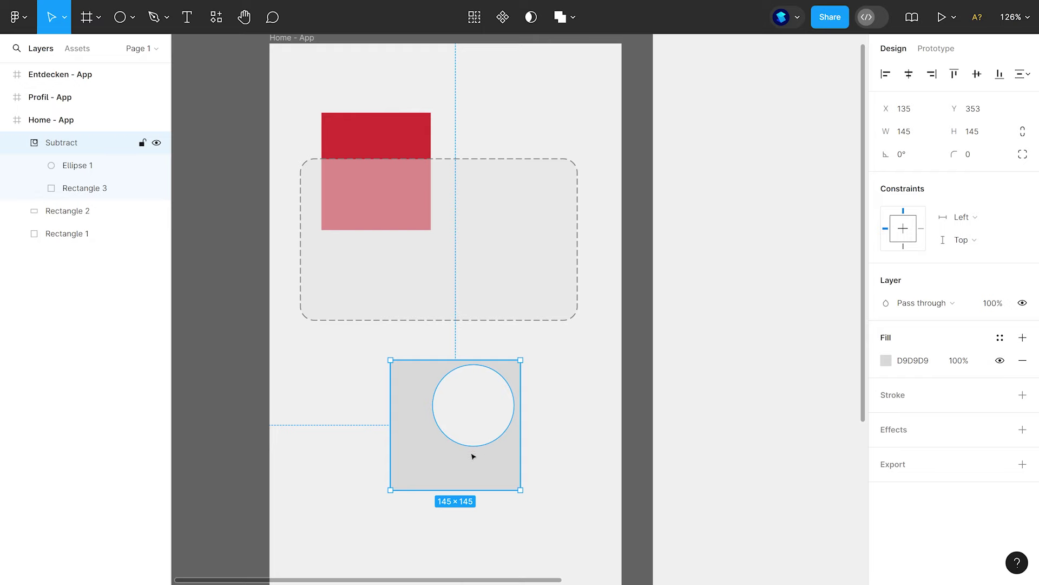
Ungroup the Subtract shape into square and circle, move them apart, then undo the circle move.
{"action": "right_click", "coordinate": [467, 456]}
{"action": "left_click", "coordinate": [509, 341]}
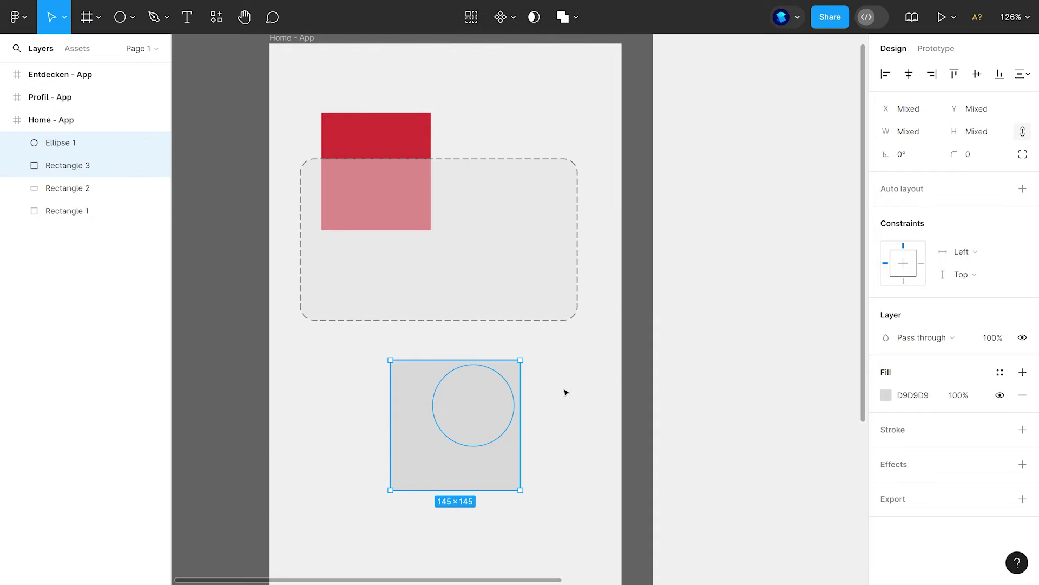
{"action": "left_click", "coordinate": [565, 392]}
{"action": "left_click_drag", "start_coordinate": [474, 473], "coordinate": [384, 473]}
{"action": "left_click_drag", "start_coordinate": [468, 425], "coordinate": [537, 415]}
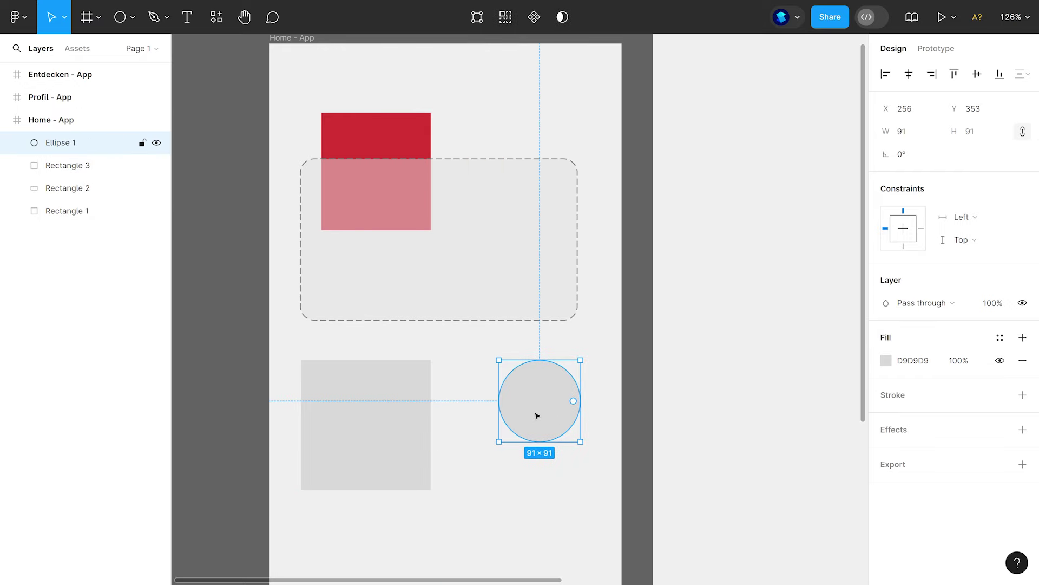
{"action": "key", "text": "ctrl+z"}
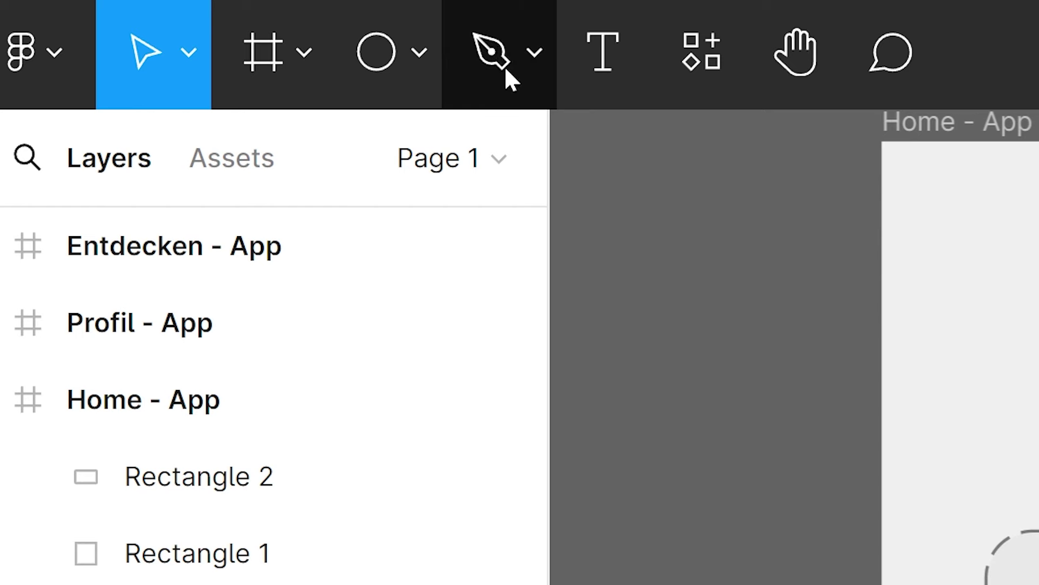
Draw a closed zigzag path with the Pen tool below the dashed box and nudge one vertex.
{"action": "left_click", "coordinate": [157, 16]}
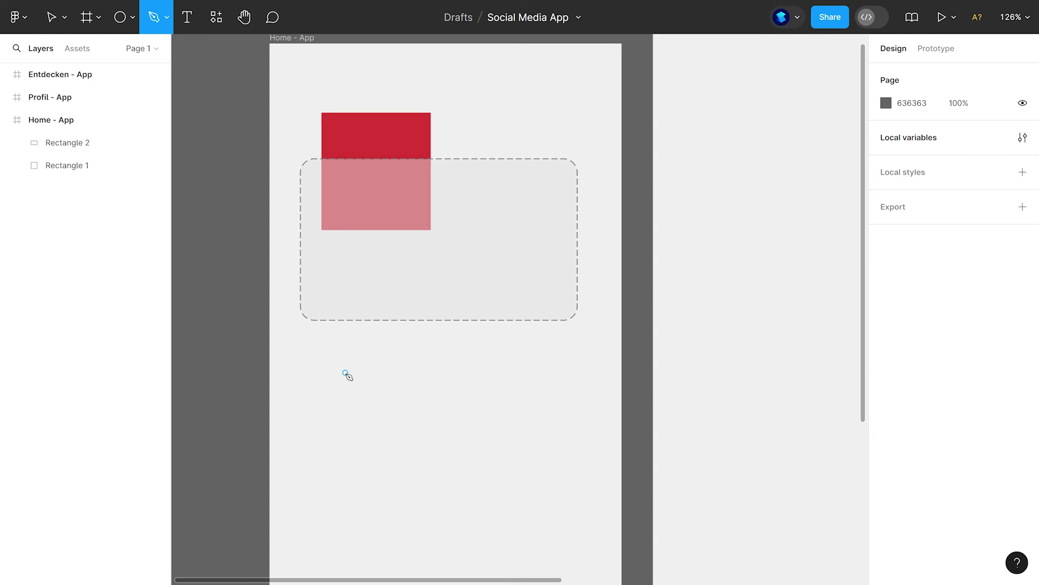
{"action": "left_click", "coordinate": [345, 372]}
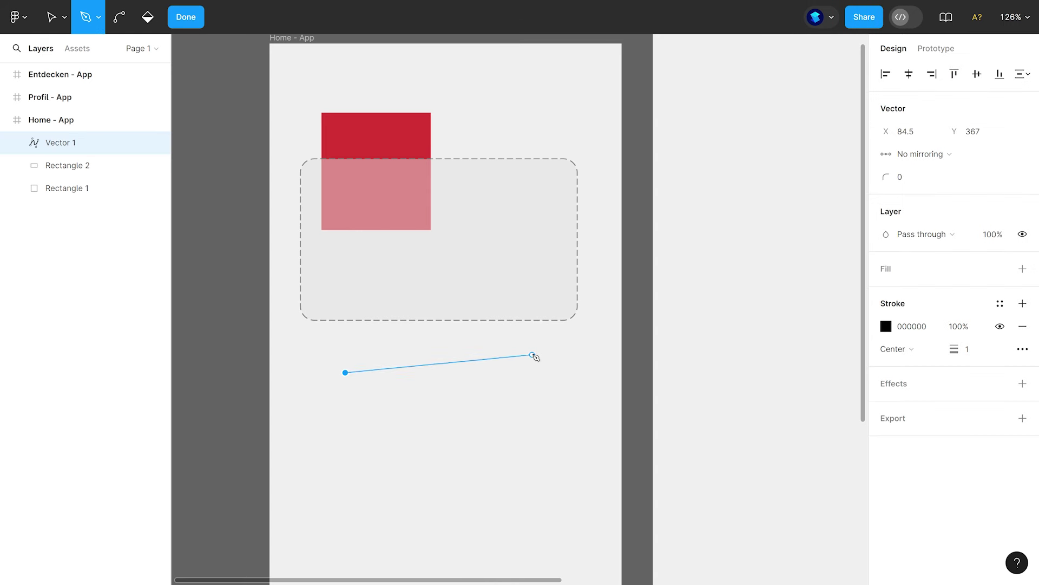
{"action": "left_click", "coordinate": [532, 353]}
{"action": "left_click", "coordinate": [486, 385]}
{"action": "left_click", "coordinate": [440, 462]}
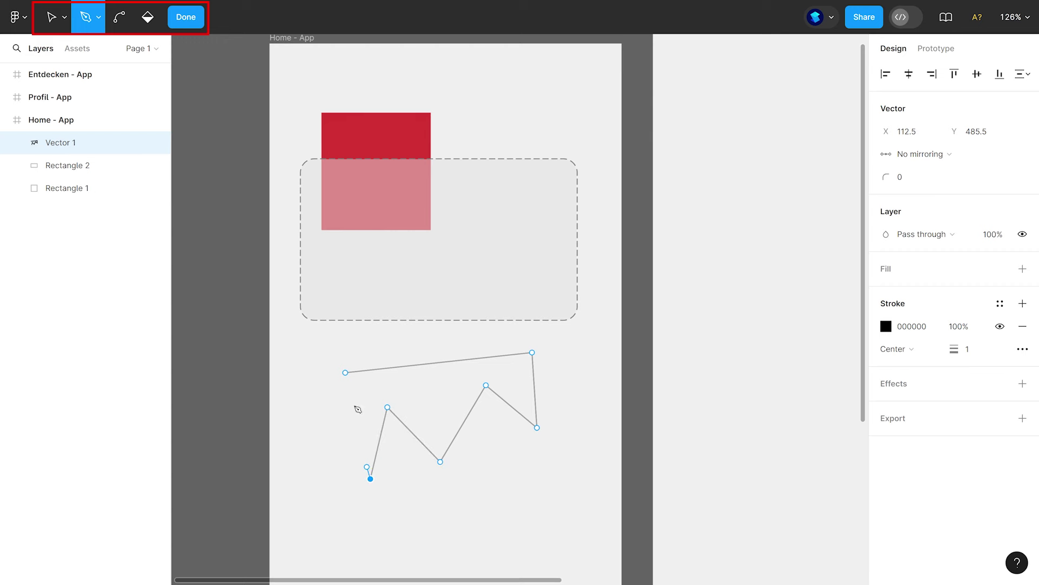
{"action": "left_click", "coordinate": [387, 407]}
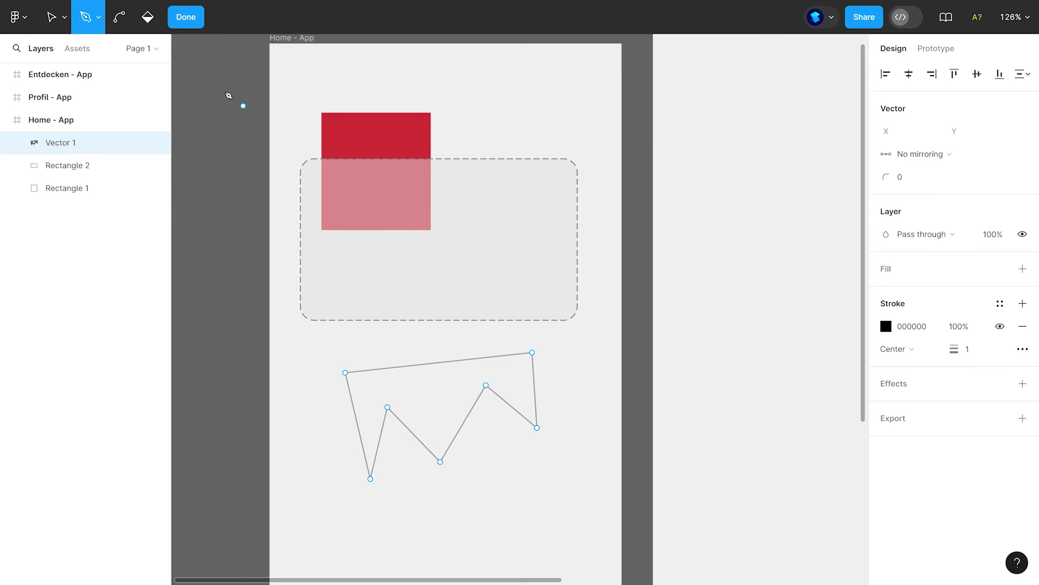
{"action": "key", "text": "Escape"}
{"action": "left_click_drag", "start_coordinate": [388, 407], "coordinate": [397, 406]}
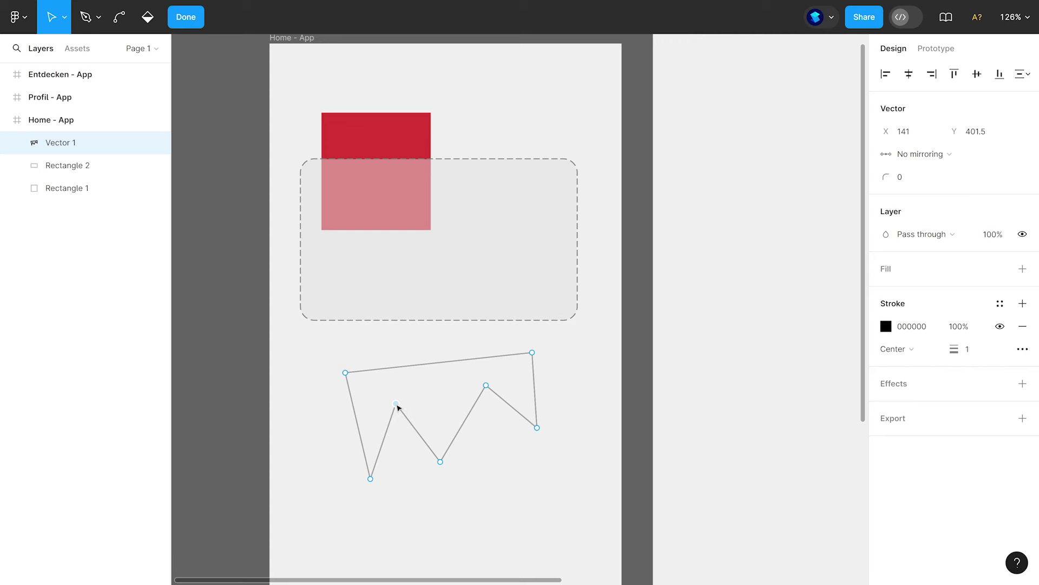
Bend the zigzag vertices into curves, then turn them back into sharp corners.
{"action": "key", "text": "ctrl"}
{"action": "left_click_drag", "start_coordinate": [394, 411], "coordinate": [432, 416]}
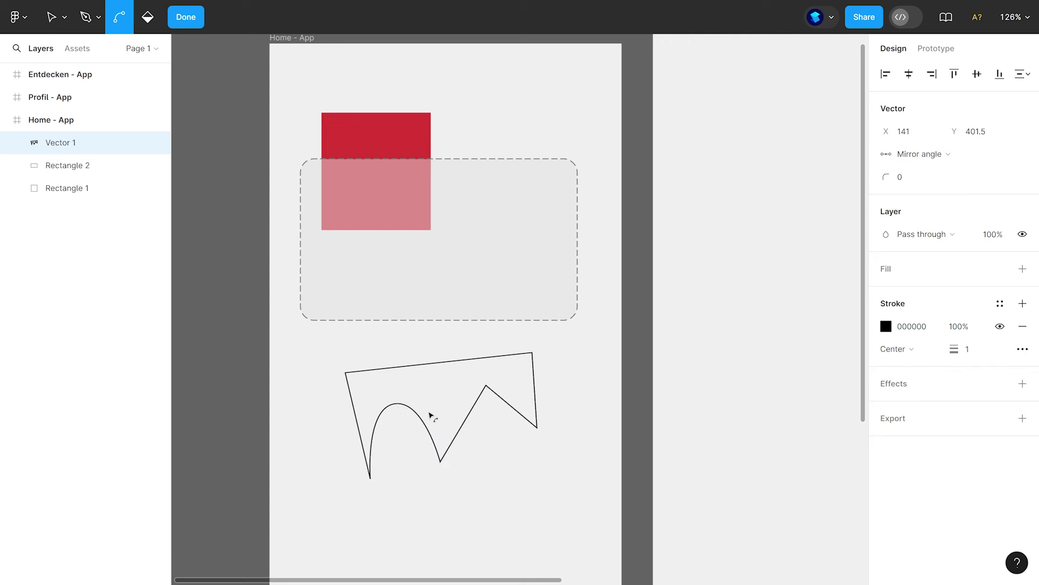
{"action": "mouse_move", "coordinate": [487, 387]}
{"action": "left_mouse_down"}
{"action": "mouse_move", "coordinate": [405, 264]}
{"action": "mouse_move", "coordinate": [362, 297]}
{"action": "mouse_move", "coordinate": [517, 254]}
{"action": "mouse_move", "coordinate": [395, 260]}
{"action": "mouse_move", "coordinate": [494, 322]}
{"action": "mouse_move", "coordinate": [461, 282]}
{"action": "mouse_move", "coordinate": [460, 256]}
{"action": "left_mouse_up"}
{"action": "double_click", "coordinate": [425, 434]}
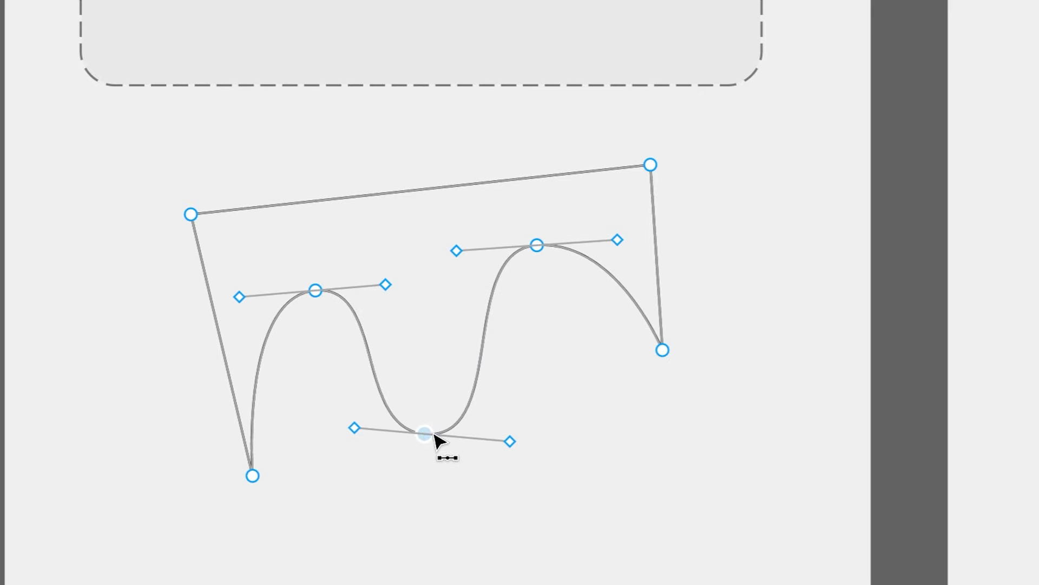
{"action": "left_click_drag", "start_coordinate": [509, 439], "coordinate": [513, 424]}
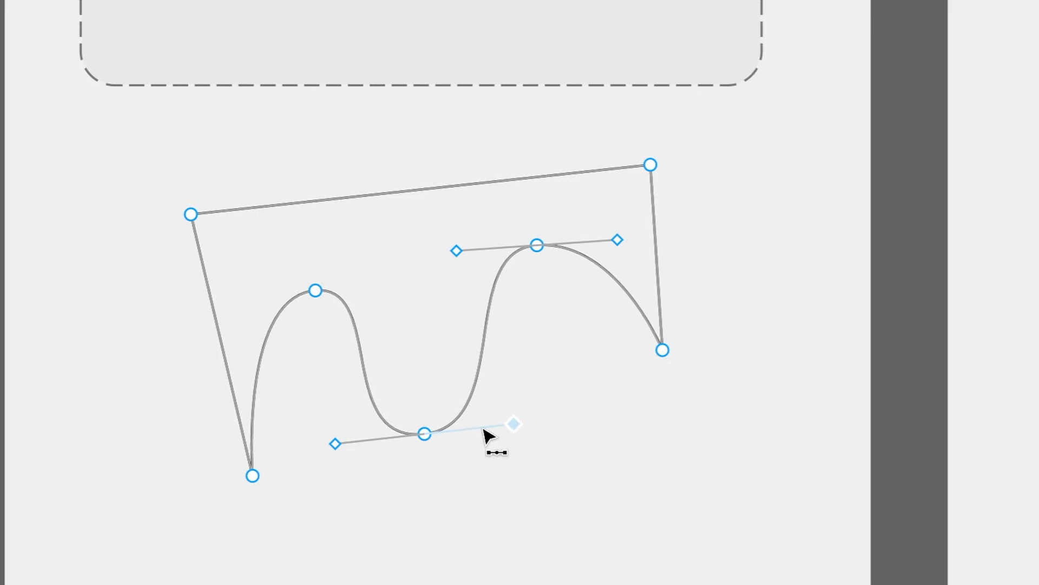
{"action": "double_click", "coordinate": [425, 434]}
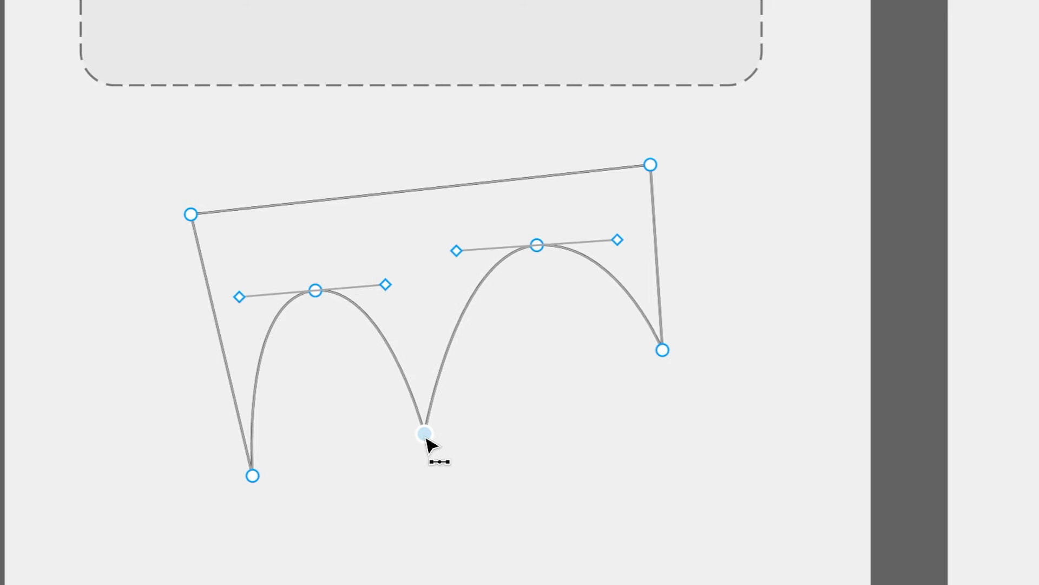
{"action": "double_click", "coordinate": [536, 245]}
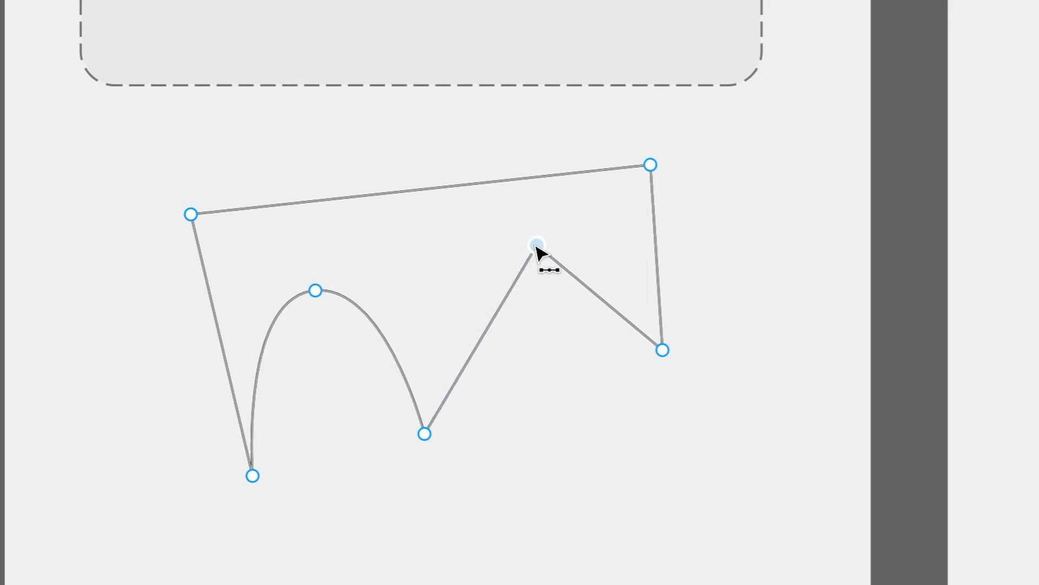
{"action": "double_click", "coordinate": [315, 291]}
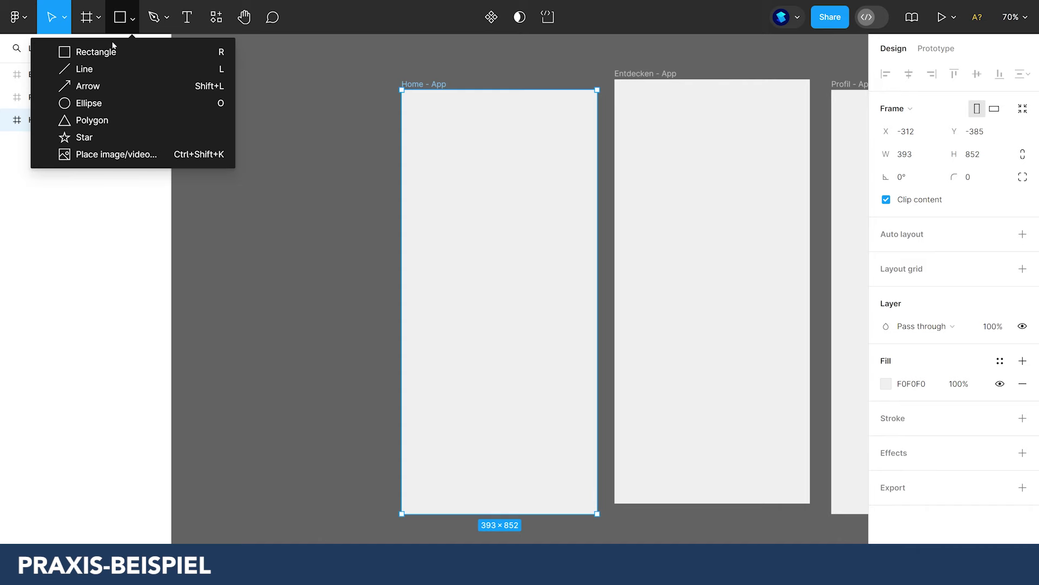
Draw a wide bar along Home - App's bottom and fully round its corners into a pill.
{"action": "left_click", "coordinate": [89, 51]}
{"action": "mouse_move", "coordinate": [411, 472]}
{"action": "left_mouse_down"}
{"action": "mouse_move", "coordinate": [590, 502]}
{"action": "mouse_move", "coordinate": [563, 492]}
{"action": "left_mouse_up"}
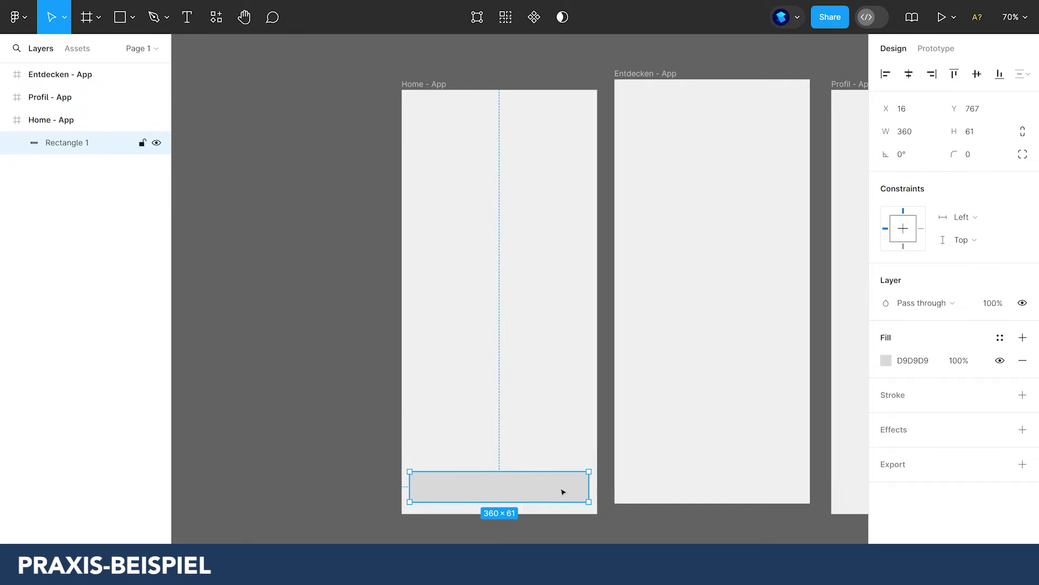
{"action": "scroll", "coordinate": [563, 492], "scroll_direction": "up", "scroll_amount": 2}
{"action": "scroll", "coordinate": [590, 494], "scroll_direction": "up", "scroll_amount": 2}
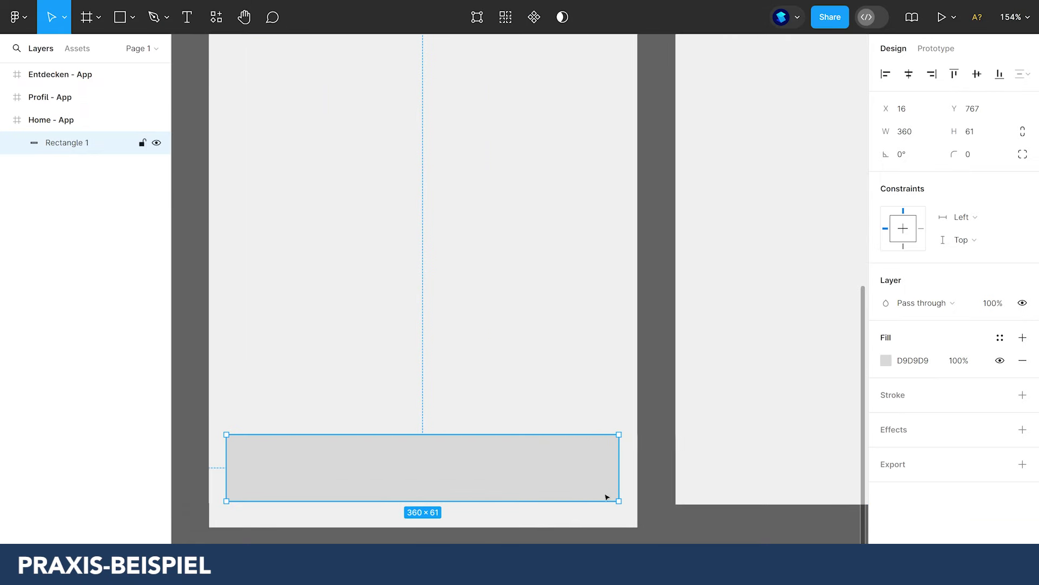
{"action": "scroll", "coordinate": [619, 498], "scroll_direction": "up", "scroll_amount": 1}
{"action": "left_click_drag", "start_coordinate": [617, 494], "coordinate": [588, 466]}
Widen the pill bar and centre it near the bottom of the frame.
{"action": "left_click", "coordinate": [504, 360]}
{"action": "scroll", "coordinate": [503, 360], "scroll_direction": "down", "scroll_amount": 3}
{"action": "left_click", "coordinate": [270, 433]}
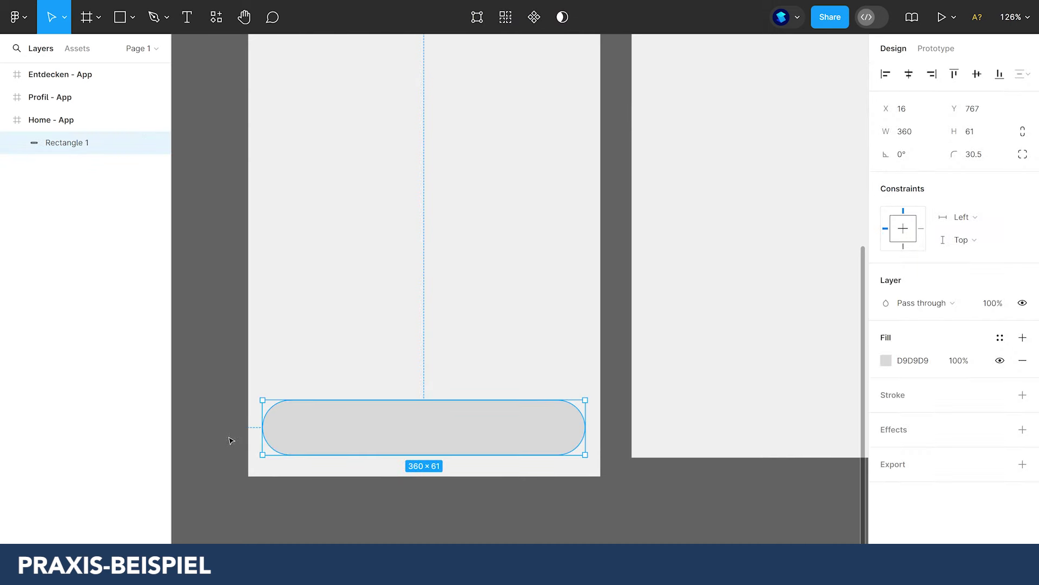
{"action": "left_click_drag", "start_coordinate": [265, 431], "coordinate": [256, 431]}
{"action": "left_click_drag", "start_coordinate": [585, 431], "coordinate": [588, 432]}
{"action": "left_click_drag", "start_coordinate": [513, 439], "coordinate": [517, 443]}
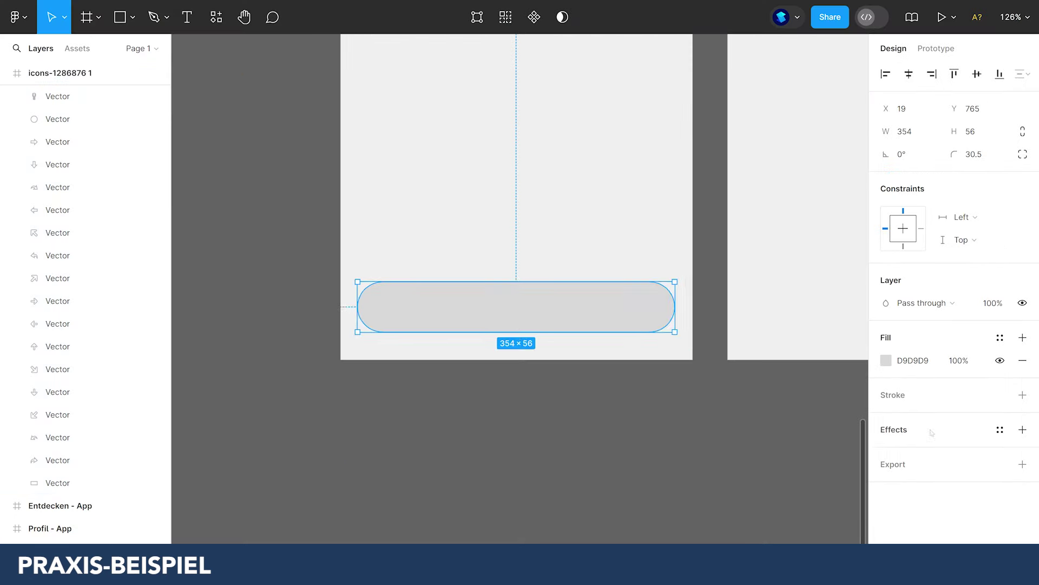
{"action": "left_click", "coordinate": [535, 434]}
{"action": "scroll", "coordinate": [535, 434], "scroll_direction": "up", "scroll_amount": 3}
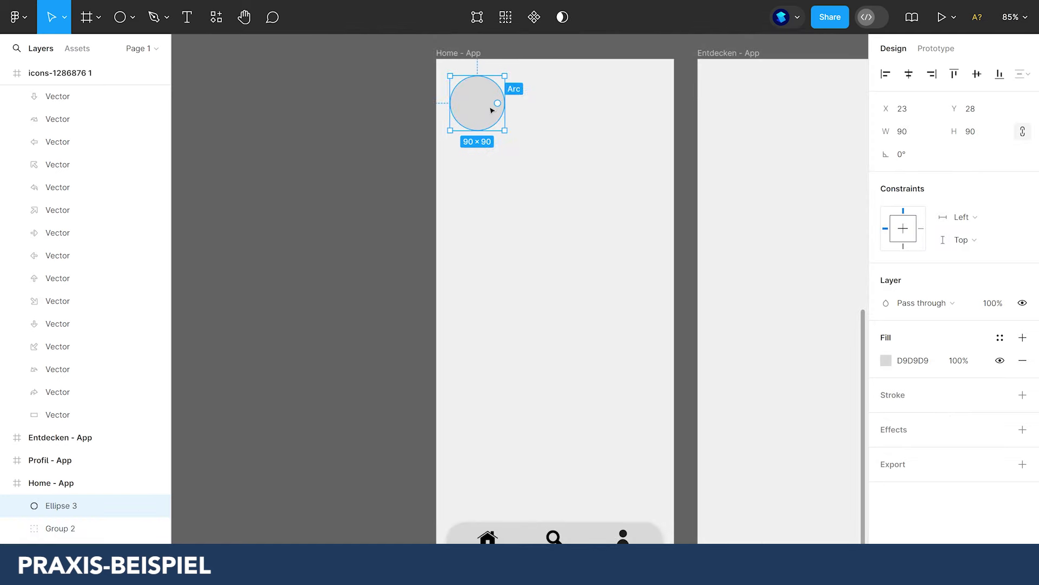
Duplicate the story circle into a row and draw a rectangle post card with an inner image area.
{"action": "key", "text": "ctrl+d"}
{"action": "key", "text": "ctrl+d"}
{"action": "left_click", "coordinate": [213, 252]}
{"action": "left_click", "coordinate": [132, 17]}
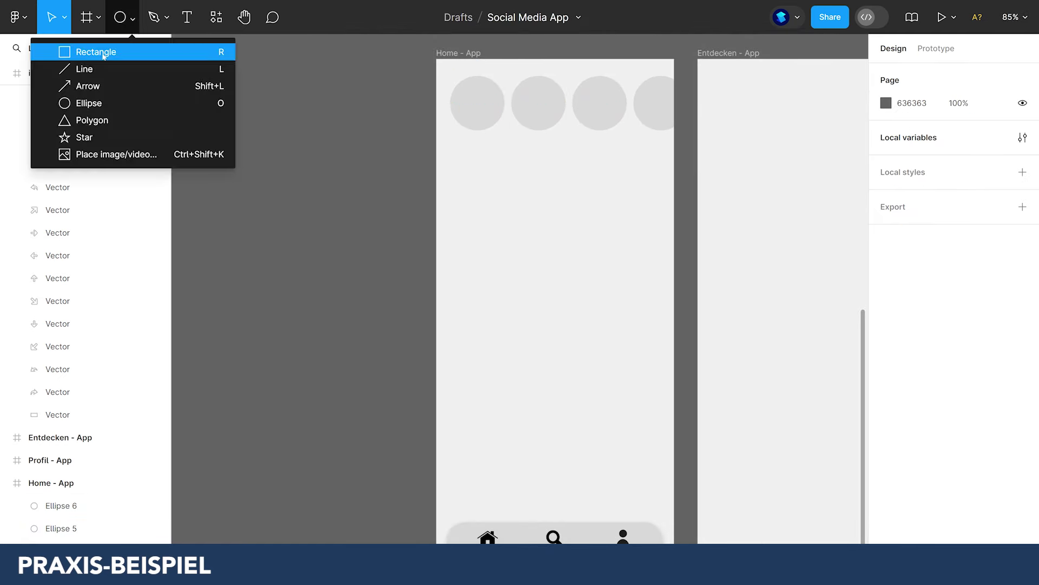
{"action": "left_click", "coordinate": [98, 49]}
{"action": "mouse_move", "coordinate": [662, 443]}
{"action": "left_mouse_down"}
{"action": "mouse_move", "coordinate": [450, 154]}
{"action": "mouse_move", "coordinate": [476, 179]}
{"action": "left_mouse_up"}
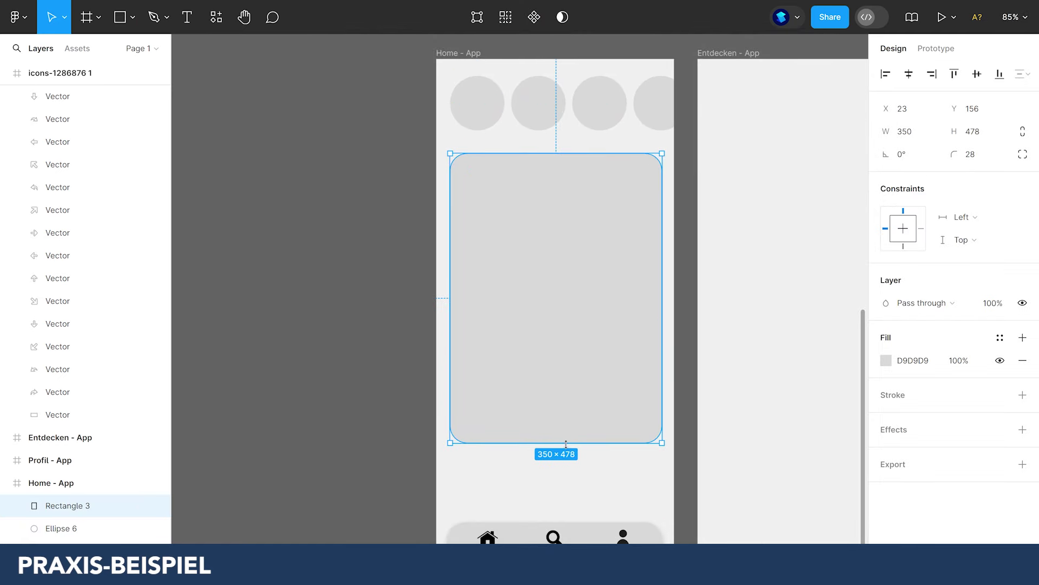
{"action": "key", "text": "ctrl+d"}
{"action": "left_click_drag", "start_coordinate": [563, 314], "coordinate": [575, 342]}
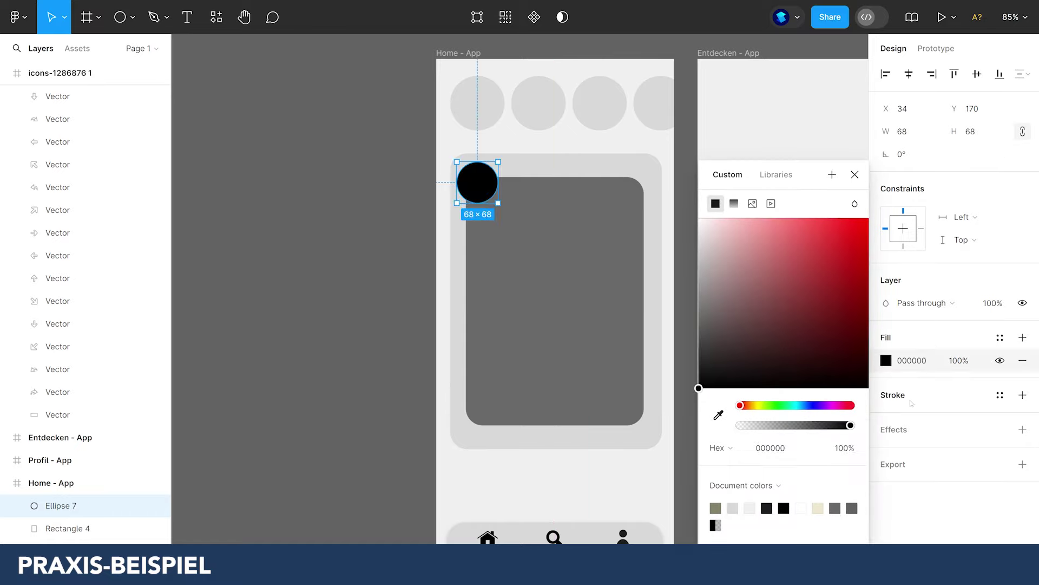
Give the black avatar an outside stroke, widen the image area, and copy tiles into the Entdecken grid.
{"action": "left_click", "coordinate": [1023, 395]}
{"action": "left_click", "coordinate": [910, 440]}
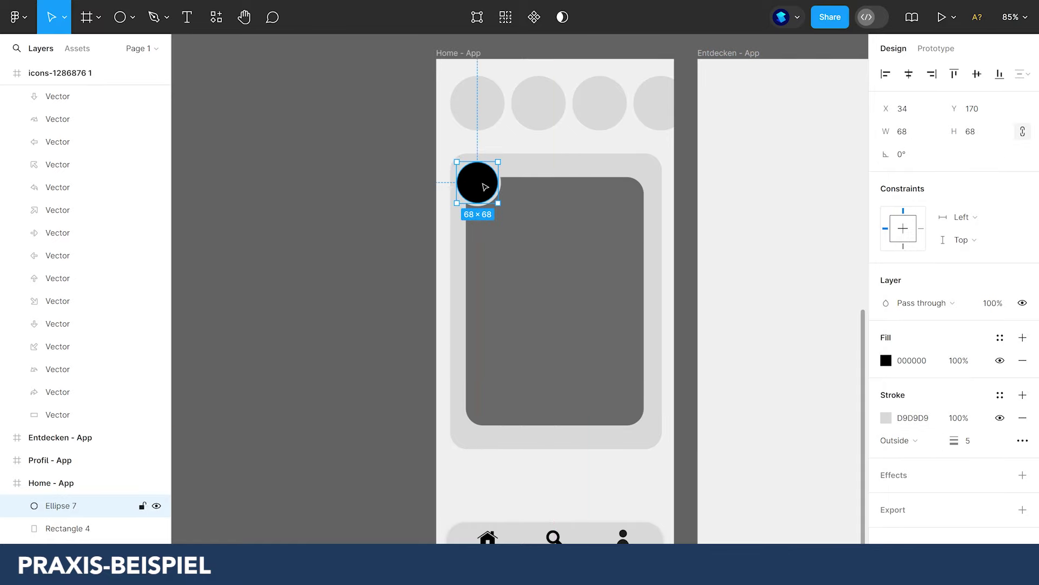
{"action": "left_click", "coordinate": [553, 190]}
{"action": "left_click_drag", "start_coordinate": [643, 276], "coordinate": [628, 276]}
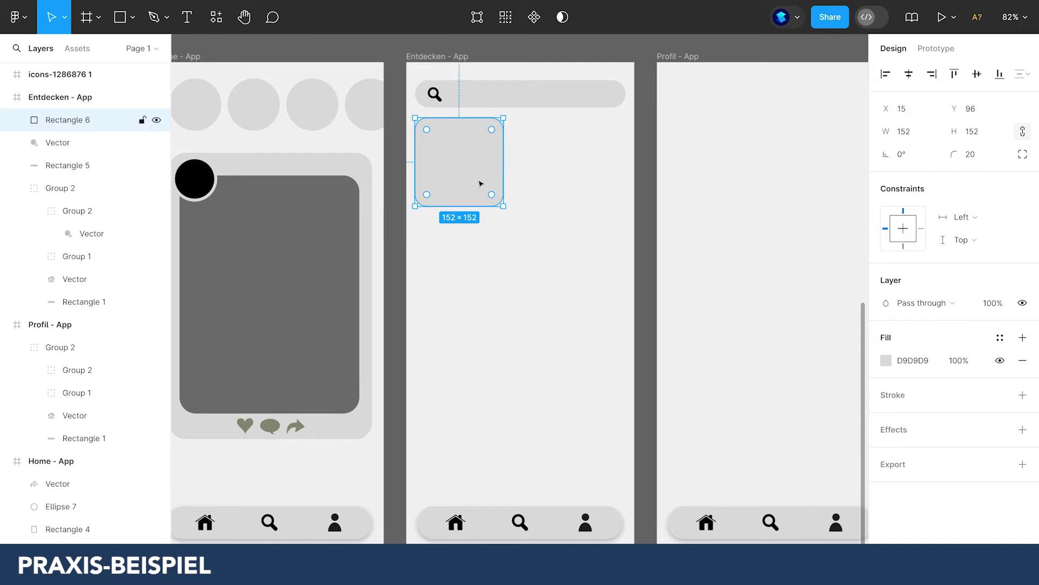
{"action": "mouse_move", "coordinate": [573, 290]}
{"action": "left_mouse_down"}
{"action": "mouse_move", "coordinate": [580, 395]}
{"action": "mouse_move", "coordinate": [473, 498]}
{"action": "left_mouse_up"}
{"action": "right_click", "coordinate": [469, 496]}
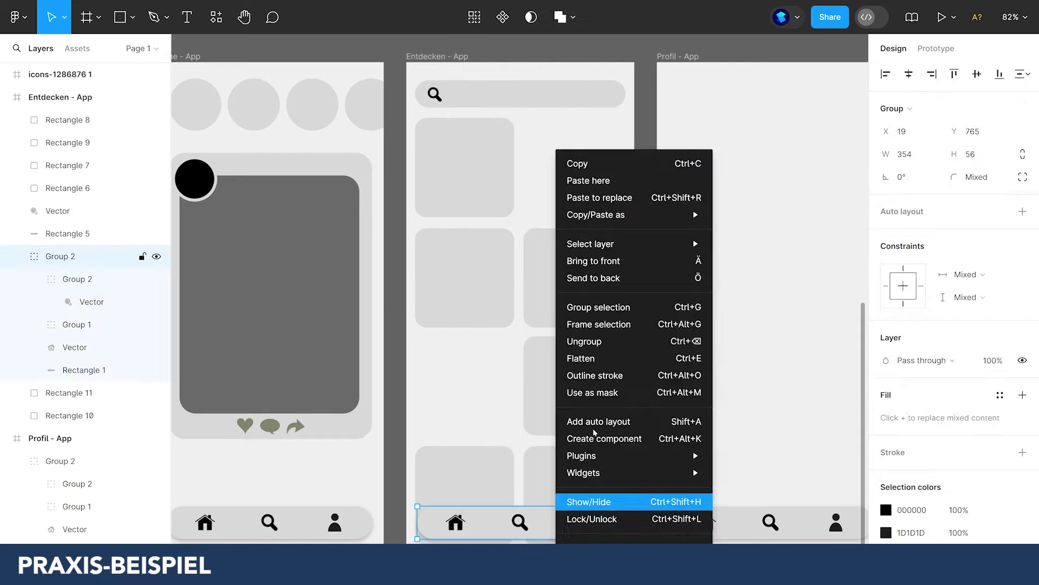
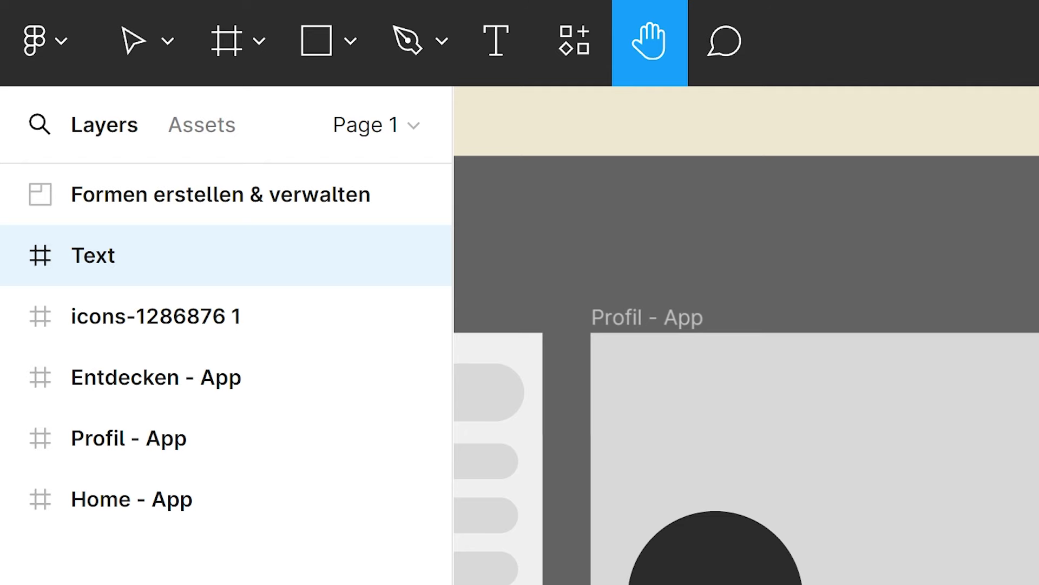
Add the 'Überschrift' heading in the Text frame and nudge it into place.
{"action": "left_click", "coordinate": [492, 65]}
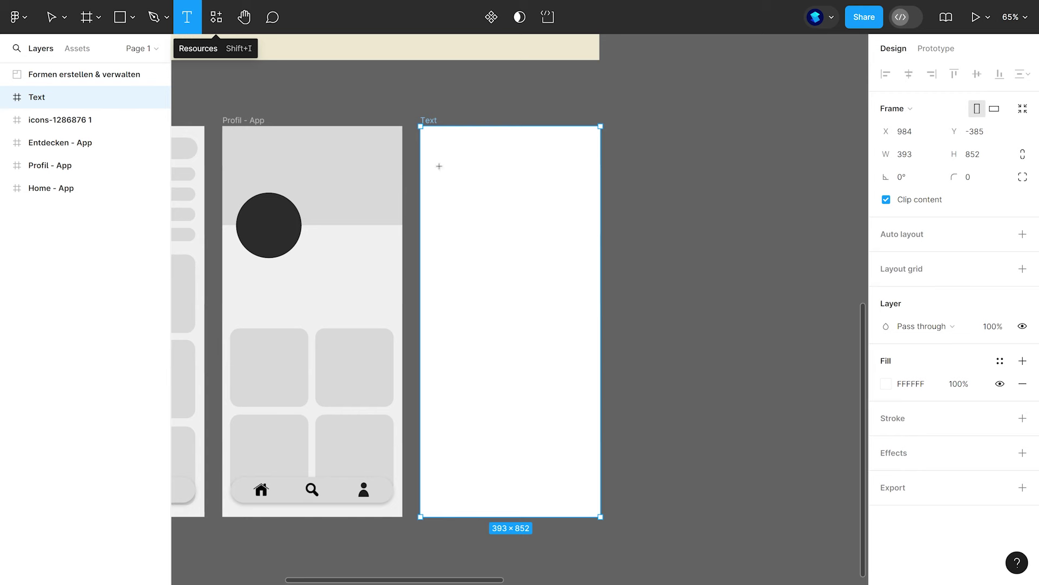
{"action": "left_click", "coordinate": [462, 206]}
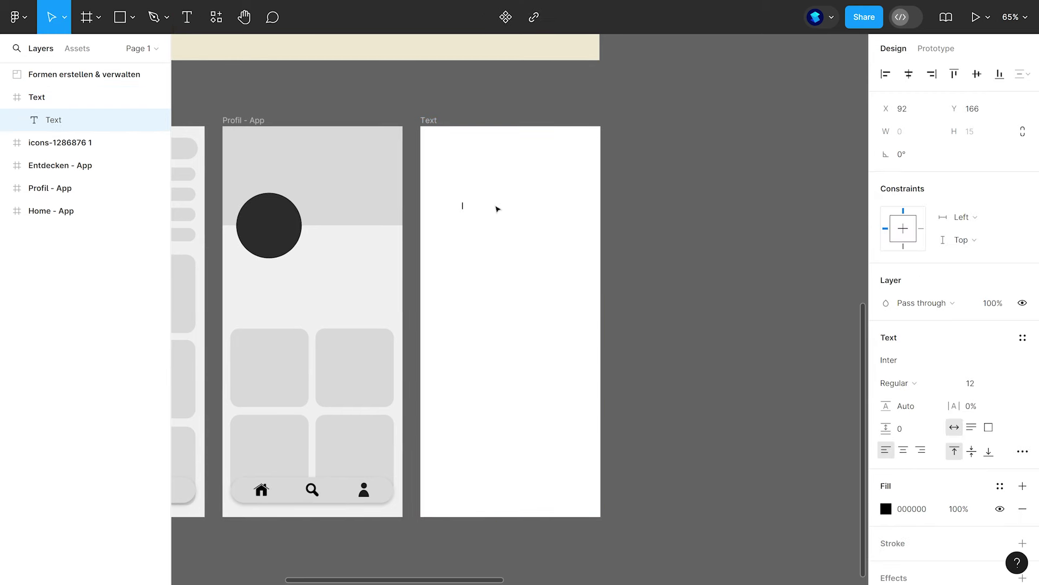
{"action": "type", "text": "Überschrift"}
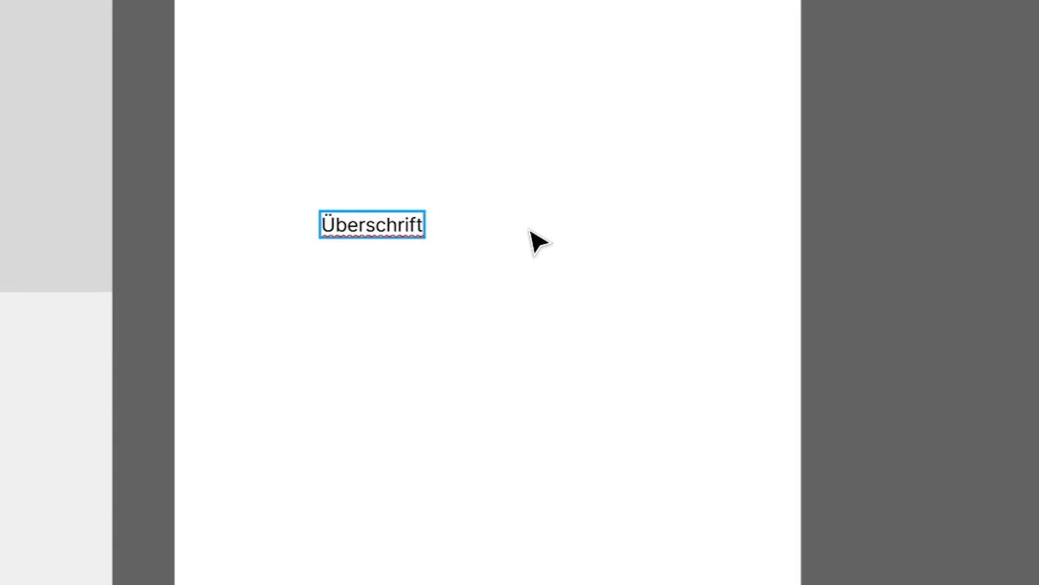
{"action": "key", "text": "Escape"}
{"action": "left_click", "coordinate": [493, 278]}
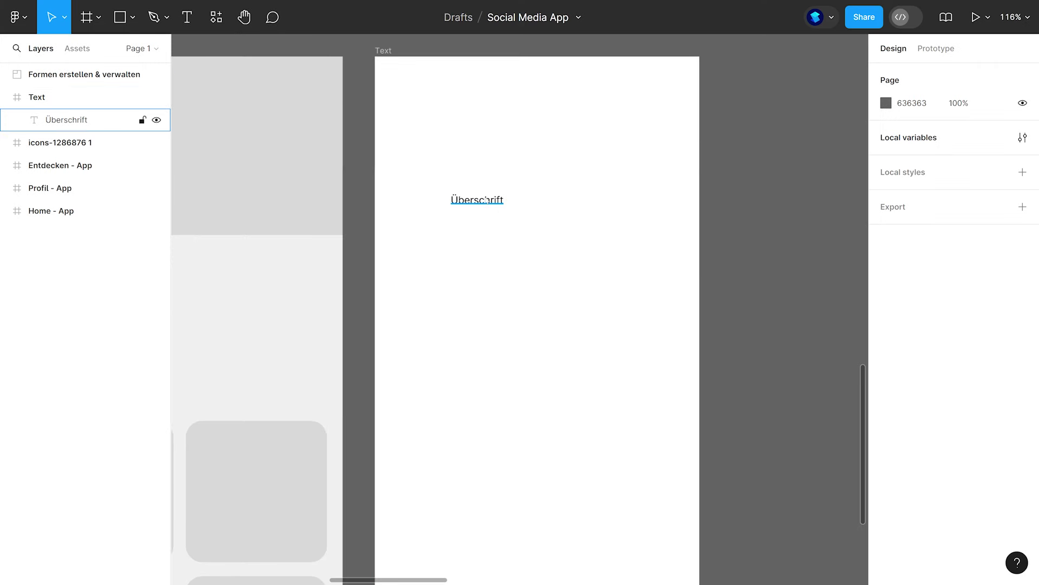
{"action": "left_click_drag", "start_coordinate": [485, 200], "coordinate": [497, 201]}
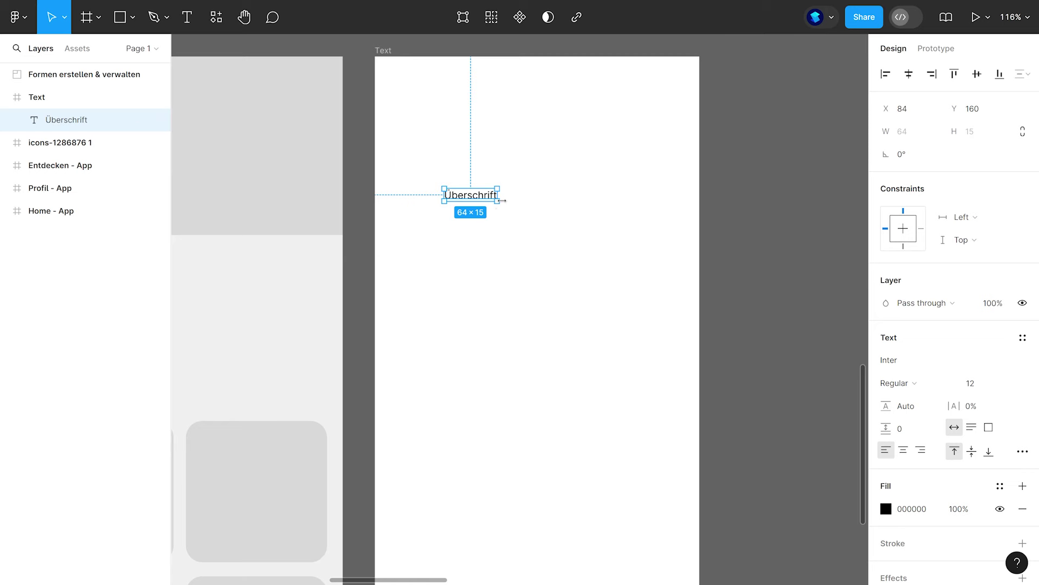
{"action": "left_click", "coordinate": [526, 223]}
Add a description line below the heading and set its text box to Auto width.
{"action": "key", "text": "t"}
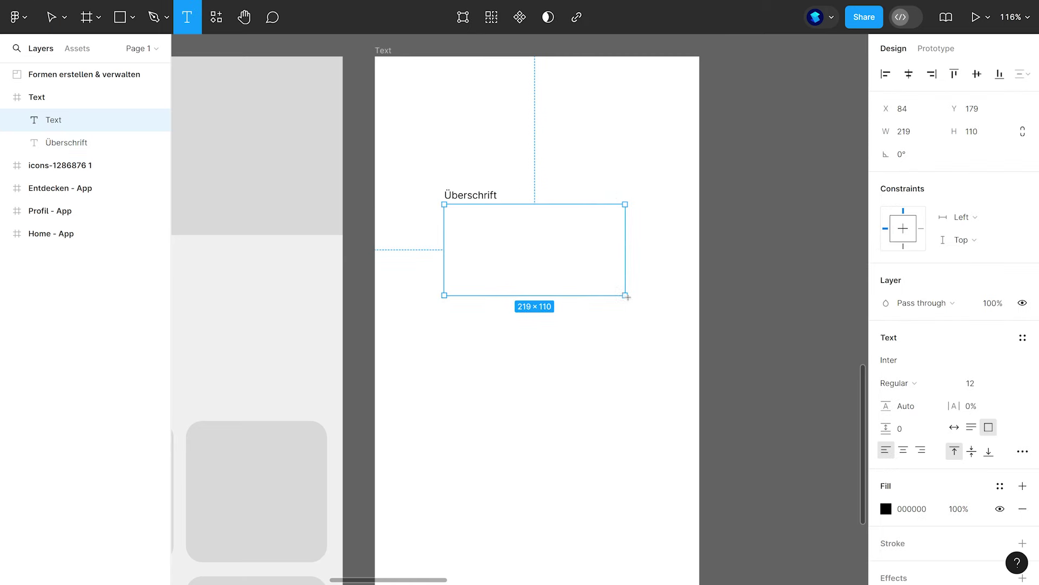
{"action": "left_click_drag", "start_coordinate": [444, 205], "coordinate": [649, 306]}
{"action": "type", "text": "Hier steht die Beschrei"}
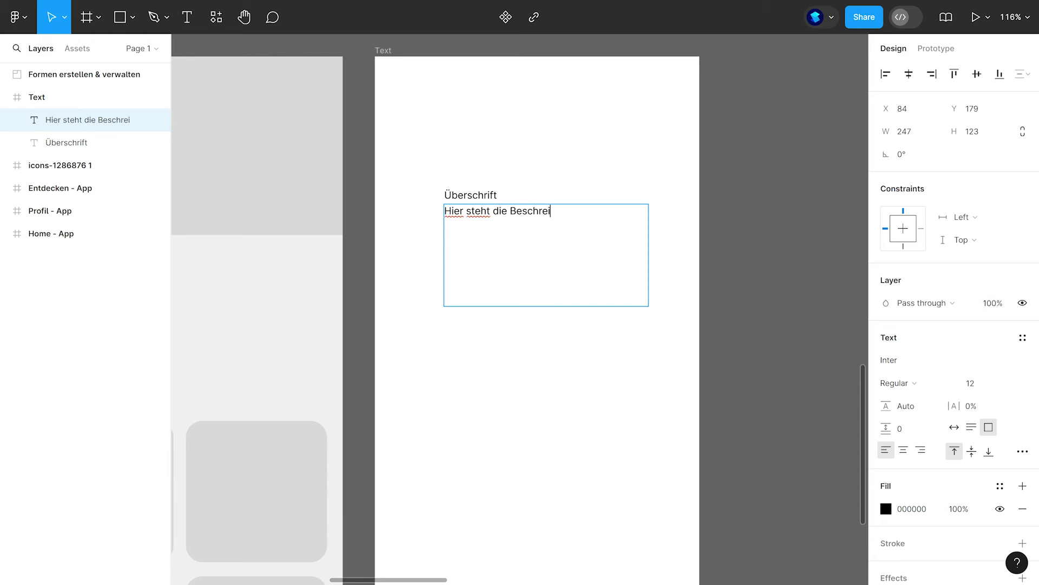
{"action": "type", "text": "bung, welche wir schreiben möchten."}
{"action": "key", "text": "Escape"}
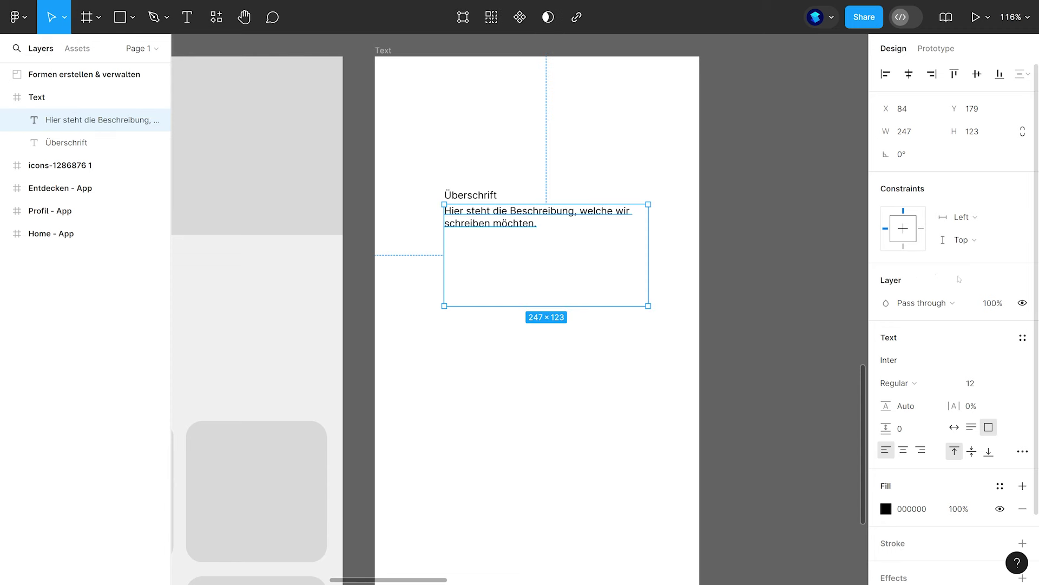
{"action": "scroll", "coordinate": [953, 324], "scroll_direction": "down", "scroll_amount": 3}
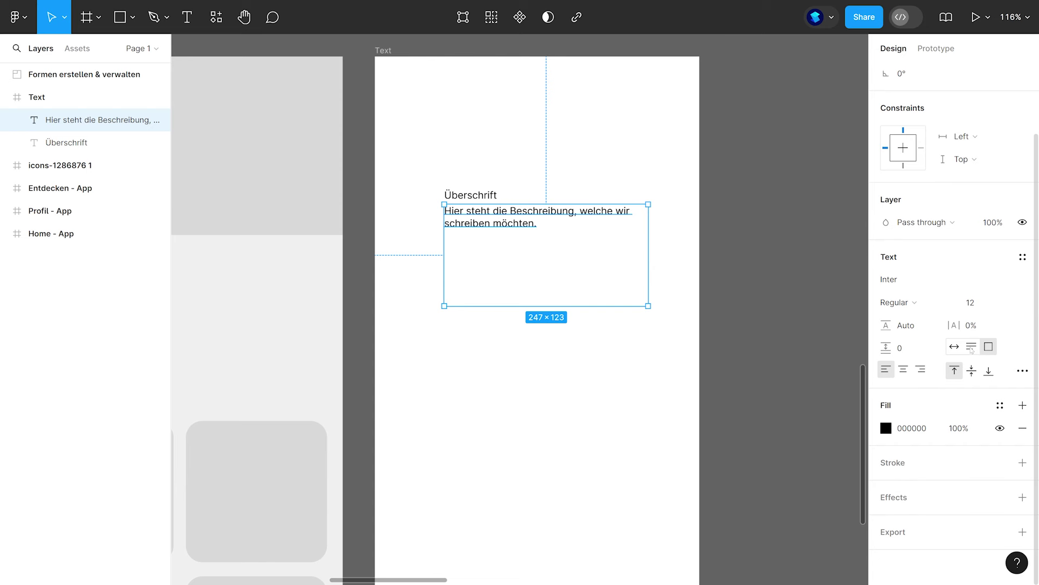
{"action": "left_click", "coordinate": [955, 347]}
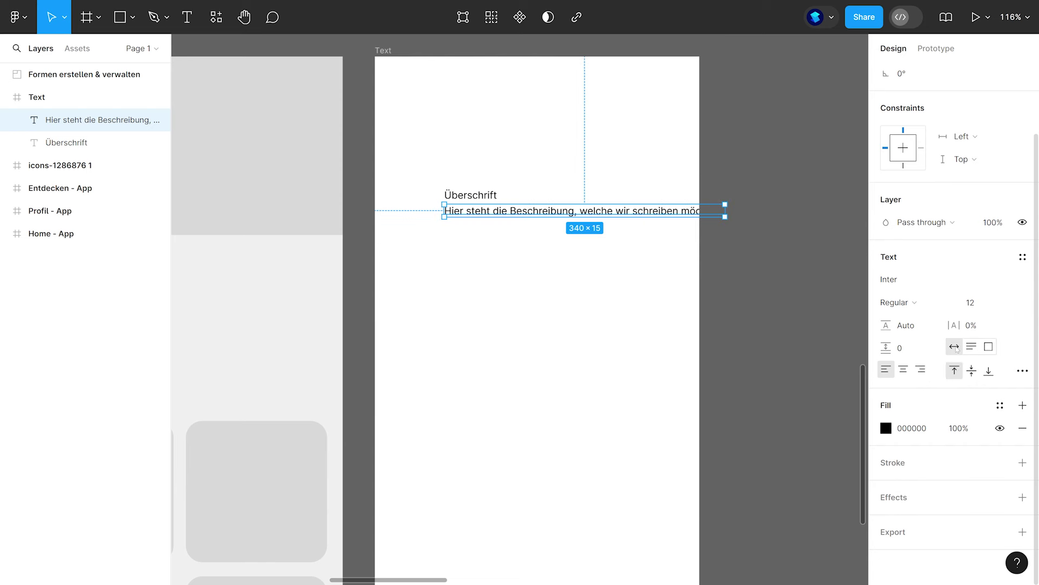
Make the Überschrift heading Inter Bold at size 24 and enlarge its box upward.
{"action": "left_click", "coordinate": [955, 367]}
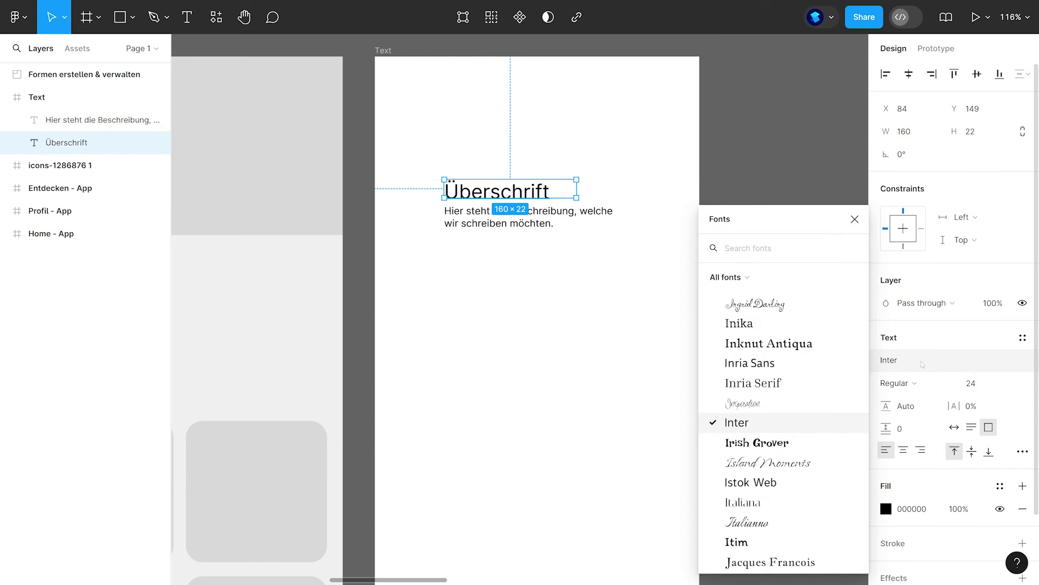
{"action": "left_click", "coordinate": [736, 423]}
{"action": "left_click", "coordinate": [923, 381]}
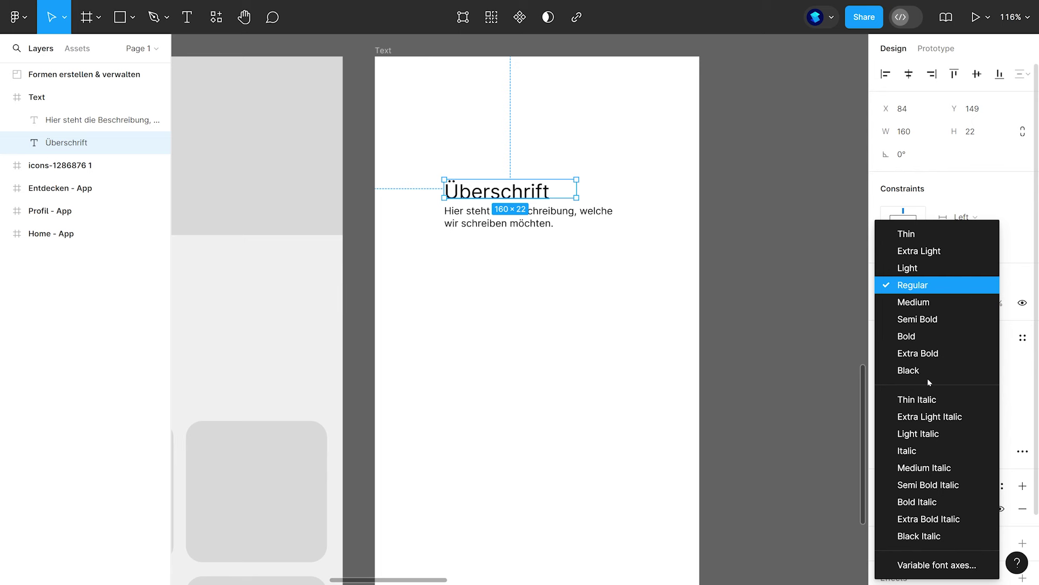
{"action": "left_click", "coordinate": [927, 337]}
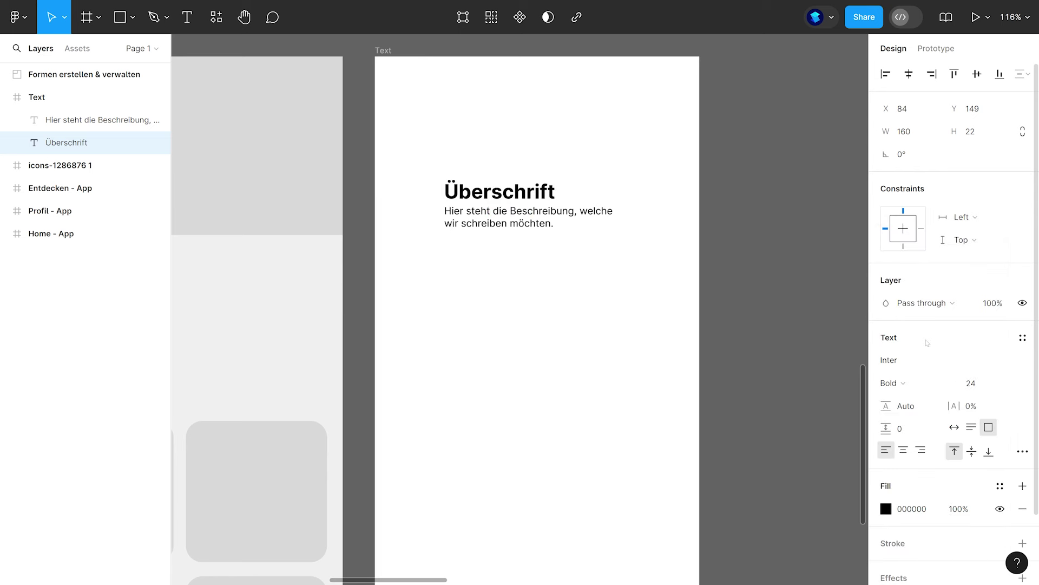
{"action": "left_click", "coordinate": [1009, 383]}
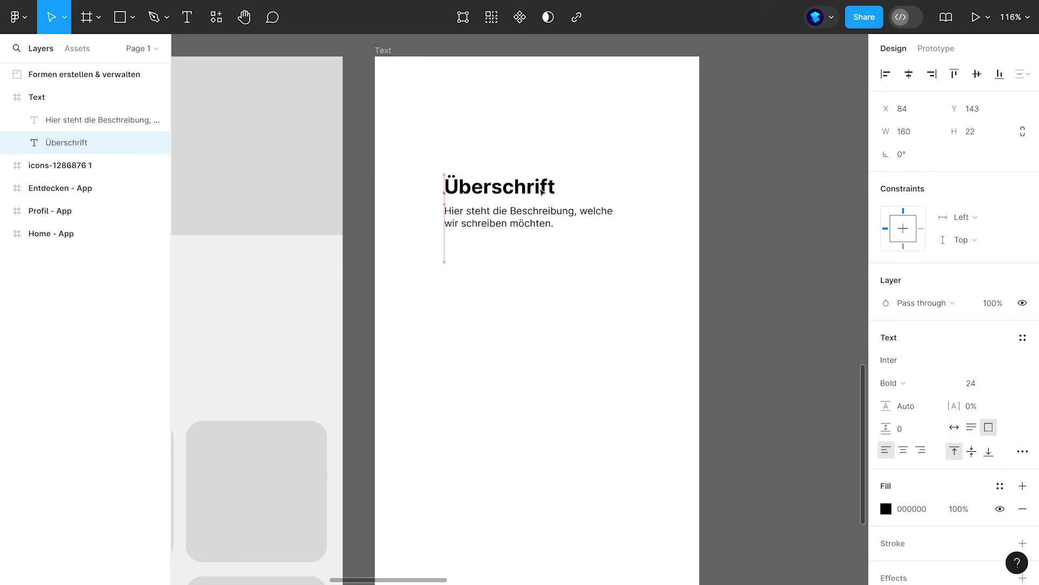
{"action": "mouse_move", "coordinate": [576, 179]}
{"action": "left_mouse_down"}
{"action": "mouse_move", "coordinate": [594, 156]}
{"action": "mouse_move", "coordinate": [563, 175]}
{"action": "mouse_move", "coordinate": [577, 166]}
{"action": "left_mouse_up"}
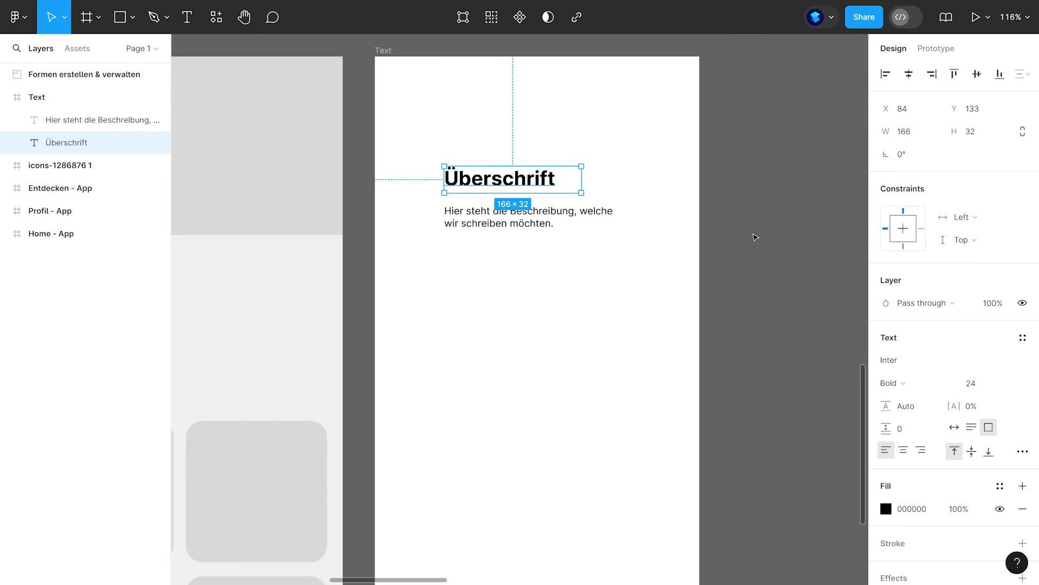
Try centred alignments on the description, then leave it top-aligned.
{"action": "key", "text": "Tab"}
{"action": "left_click", "coordinate": [907, 456]}
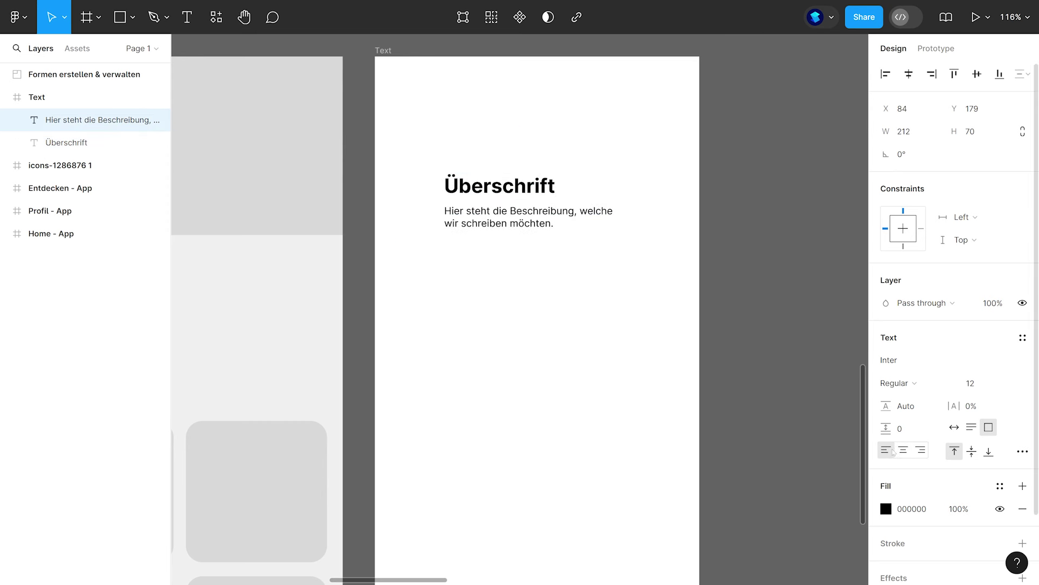
{"action": "left_click", "coordinate": [972, 452]}
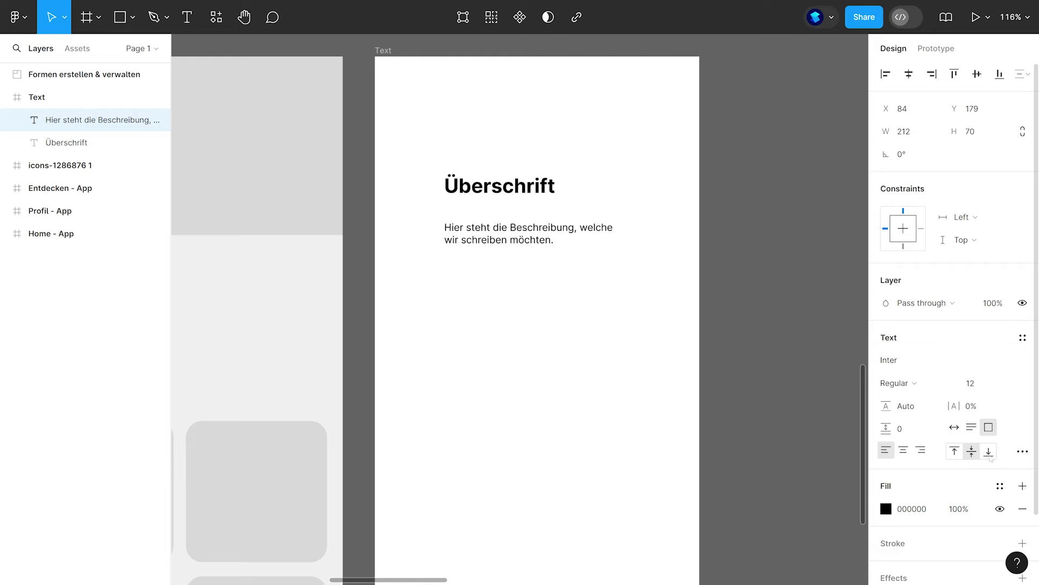
{"action": "left_click", "coordinate": [989, 452]}
{"action": "left_click", "coordinate": [954, 451]}
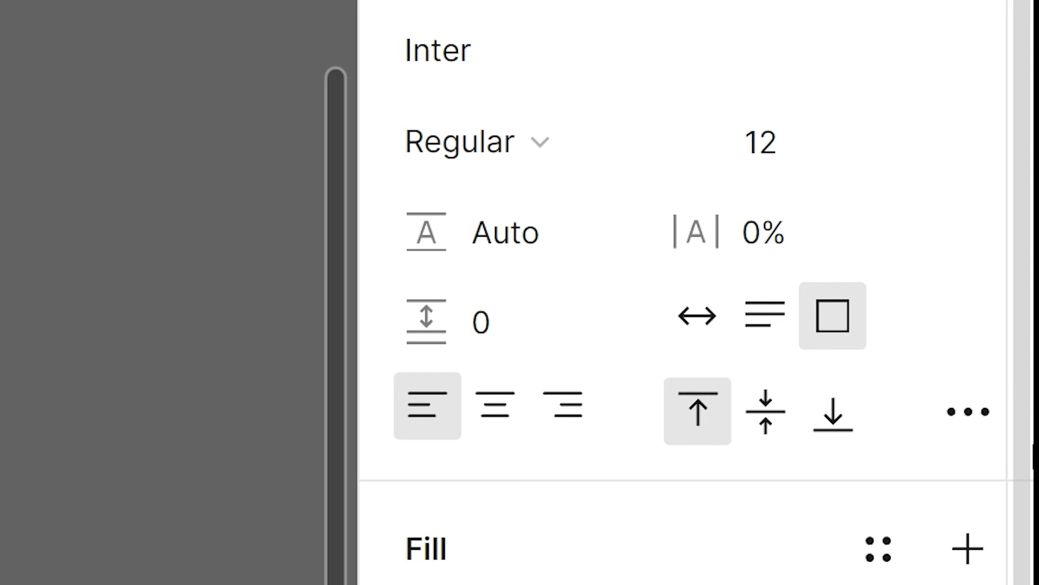
Underline the description text via Type settings, then remove the underline again.
{"action": "left_click", "coordinate": [969, 413]}
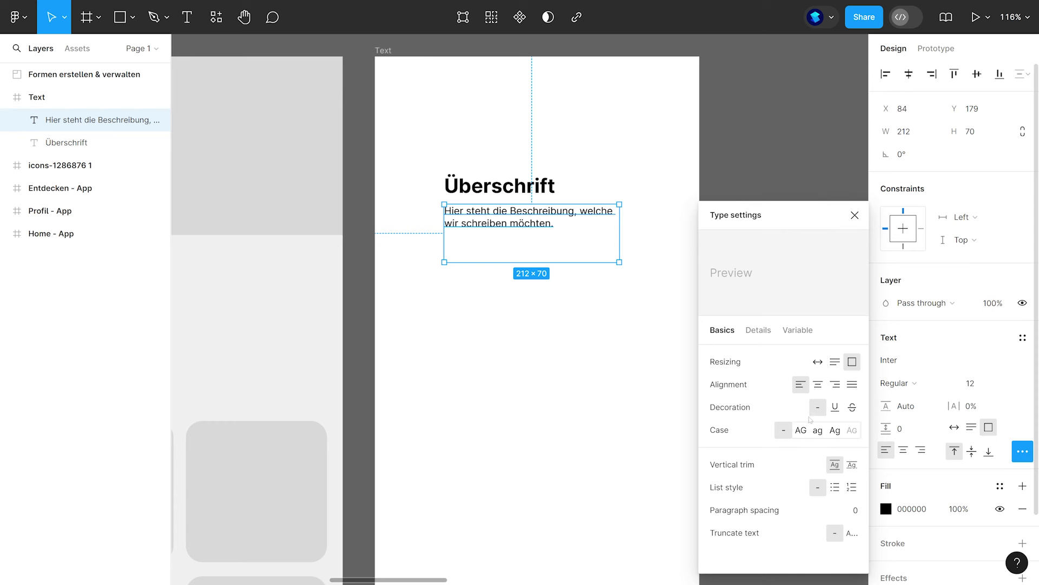
{"action": "double_click", "coordinate": [526, 226]}
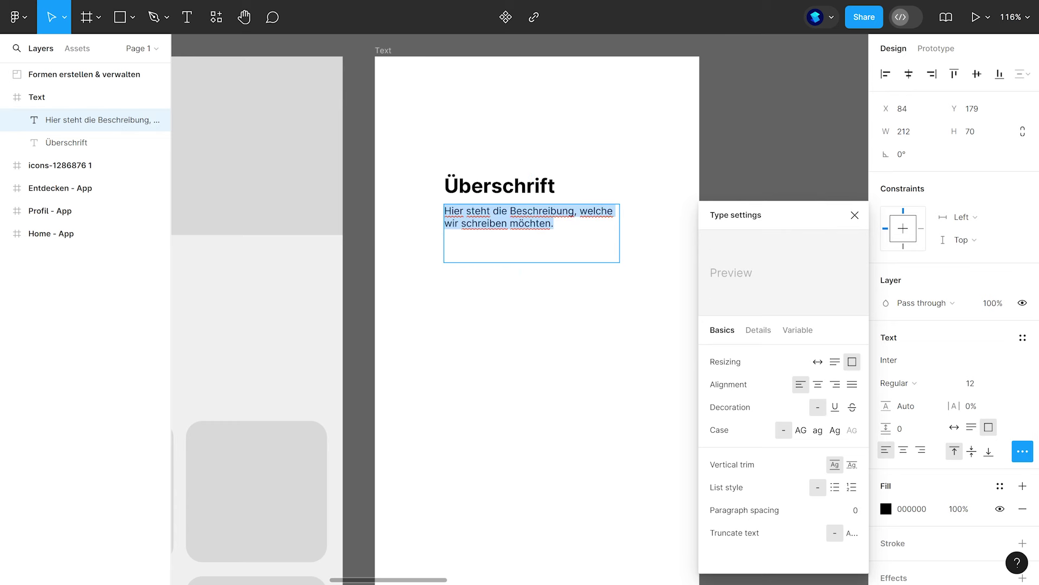
{"action": "left_click", "coordinate": [518, 223]}
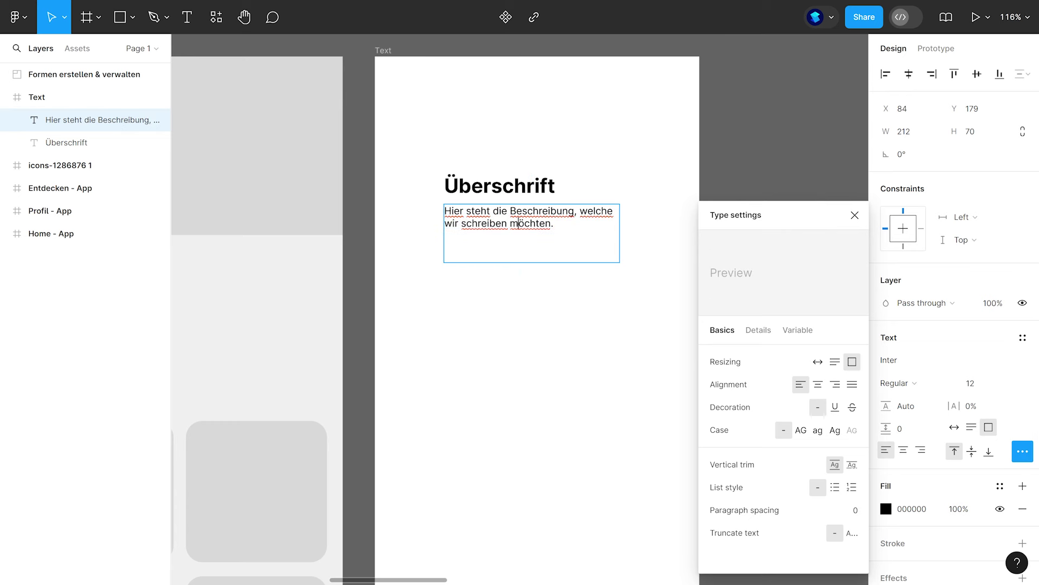
{"action": "left_click", "coordinate": [835, 407]}
{"action": "left_click", "coordinate": [817, 407]}
{"action": "left_click", "coordinate": [758, 330]}
{"action": "left_click", "coordinate": [721, 331]}
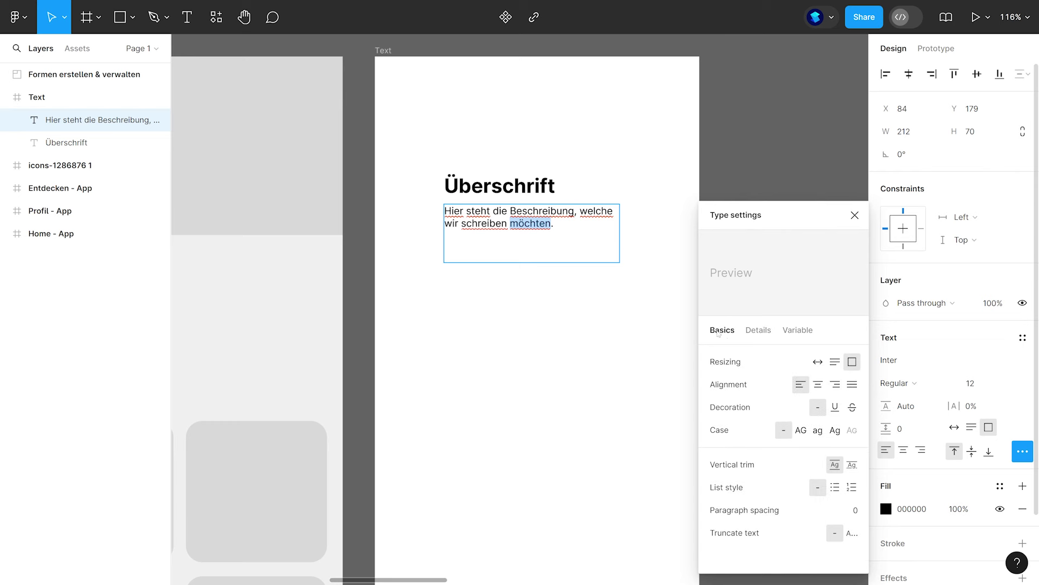
{"action": "left_click", "coordinate": [856, 216]}
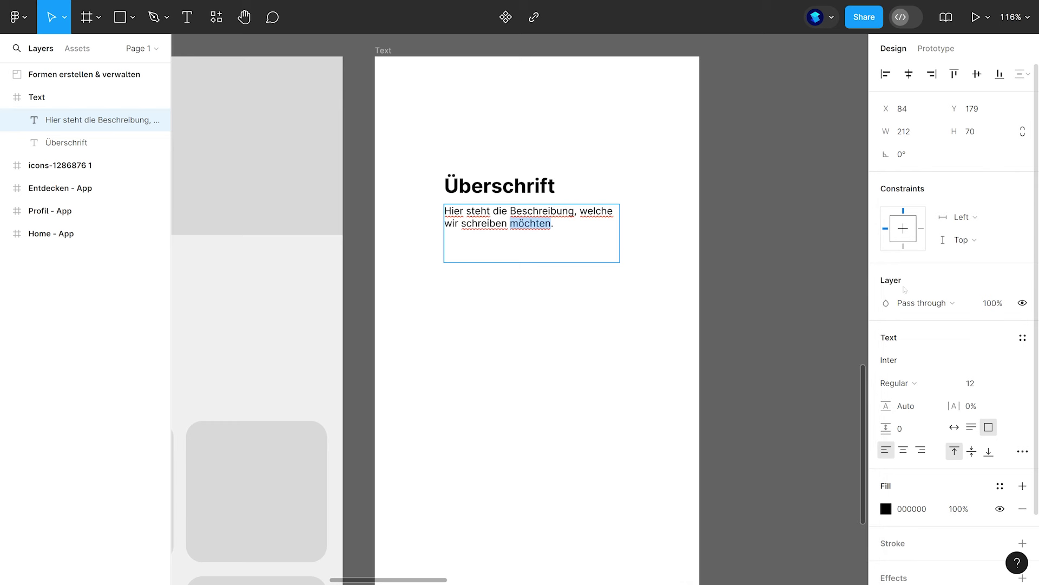
{"action": "key", "text": "Escape"}
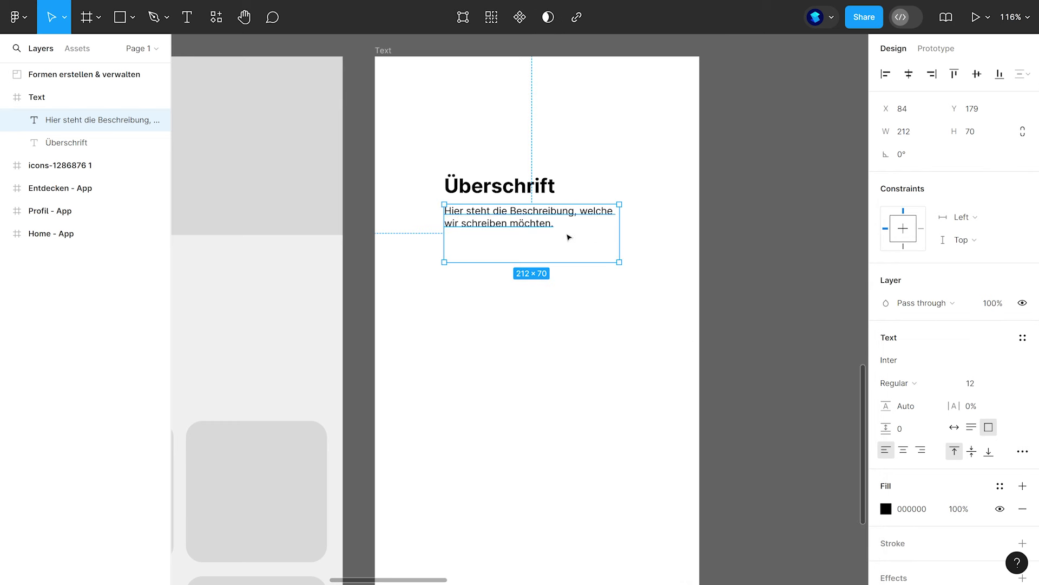
Add a black outline stroke to the description, then remove it.
{"action": "left_click", "coordinate": [886, 509]}
{"action": "left_click", "coordinate": [886, 508]}
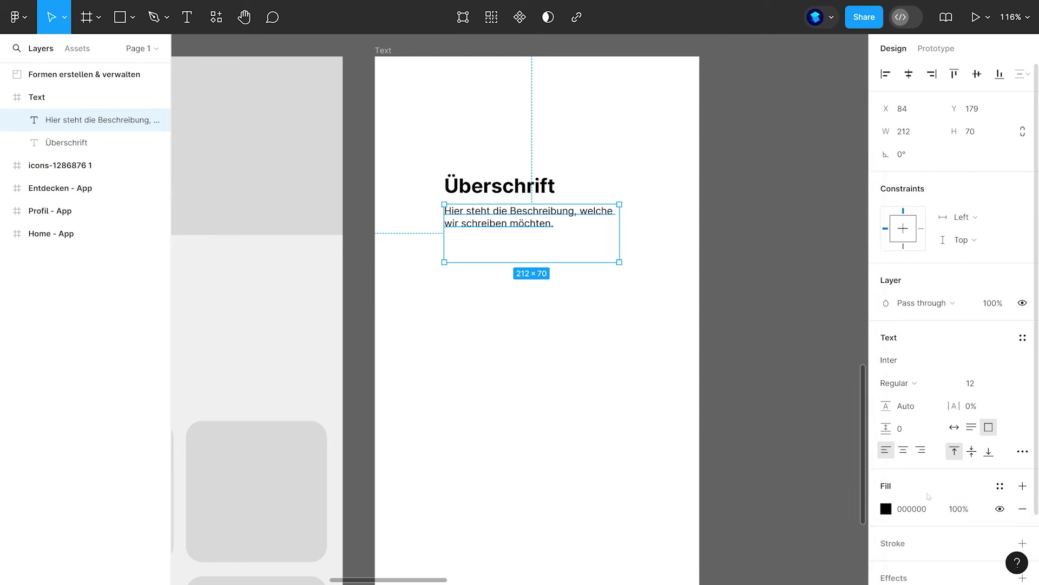
{"action": "scroll", "coordinate": [941, 496], "scroll_direction": "down", "scroll_amount": 3}
{"action": "left_click", "coordinate": [1023, 463]}
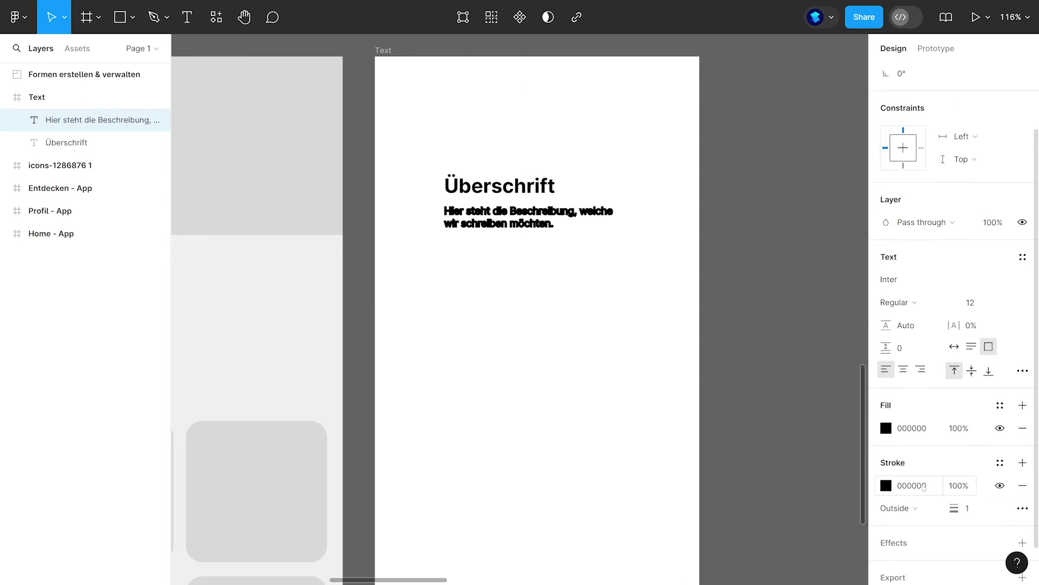
{"action": "left_click", "coordinate": [1022, 485]}
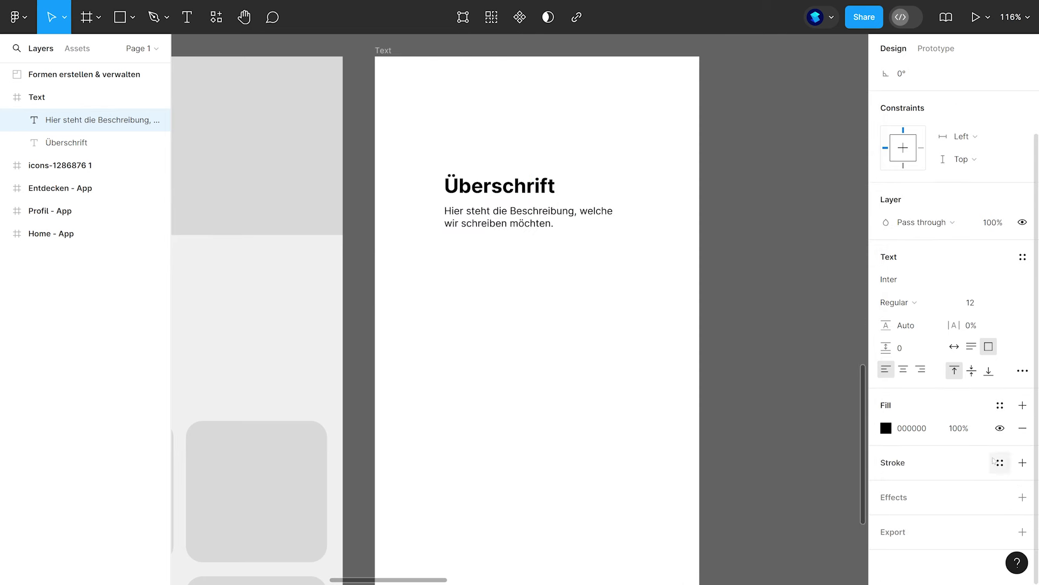
{"action": "left_click", "coordinate": [561, 297]}
Draw a grey rectangle below the heading, send it behind the text, then delete it.
{"action": "left_click", "coordinate": [132, 16]}
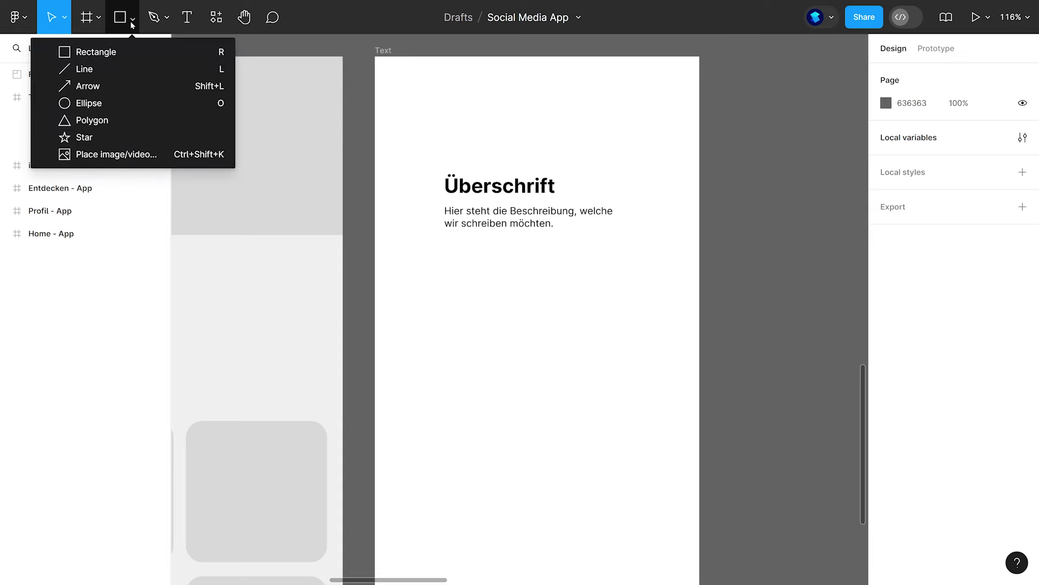
{"action": "left_click", "coordinate": [103, 52]}
{"action": "left_click_drag", "start_coordinate": [440, 205], "coordinate": [555, 222]}
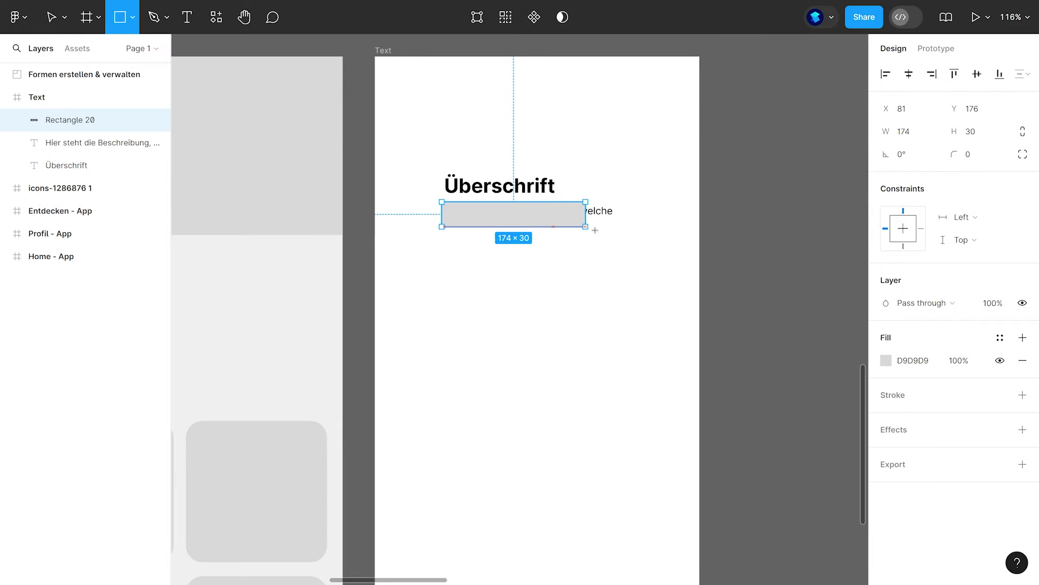
{"action": "right_click", "coordinate": [549, 217]}
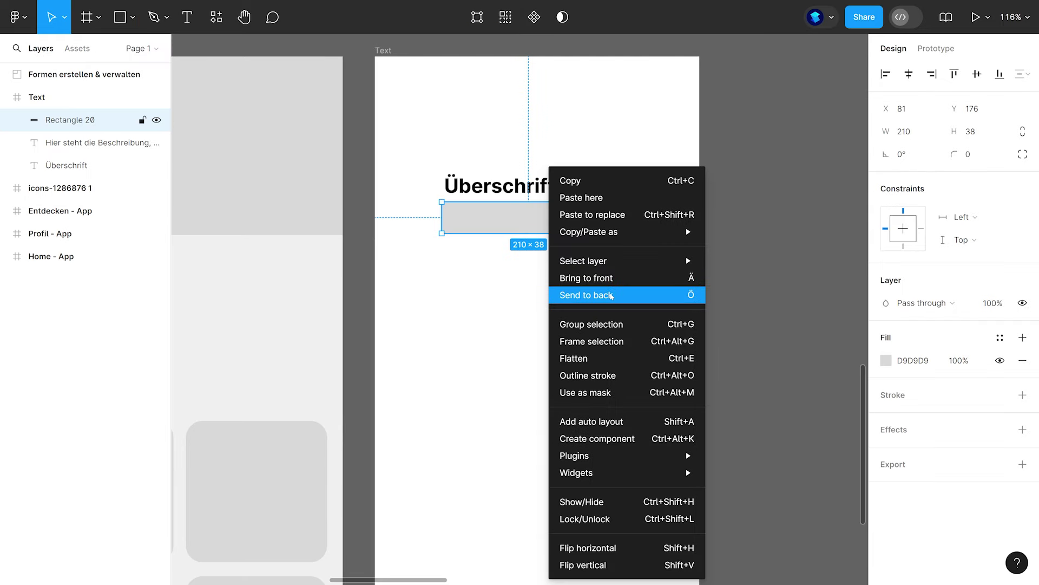
{"action": "left_click", "coordinate": [611, 295]}
{"action": "left_click", "coordinate": [592, 247]}
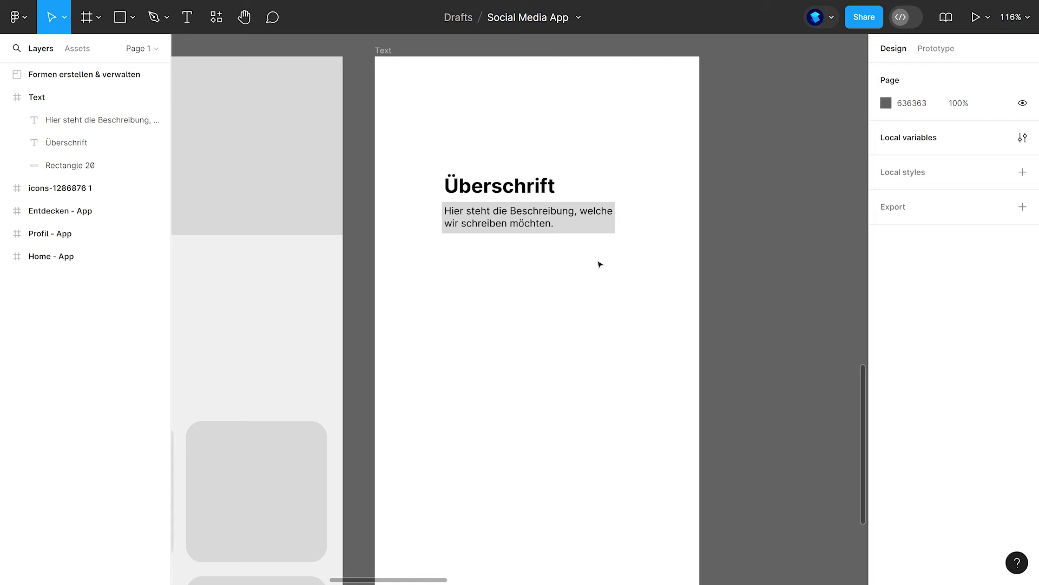
{"action": "left_click", "coordinate": [598, 231]}
{"action": "key", "text": "Delete"}
{"action": "left_click", "coordinate": [598, 231]}
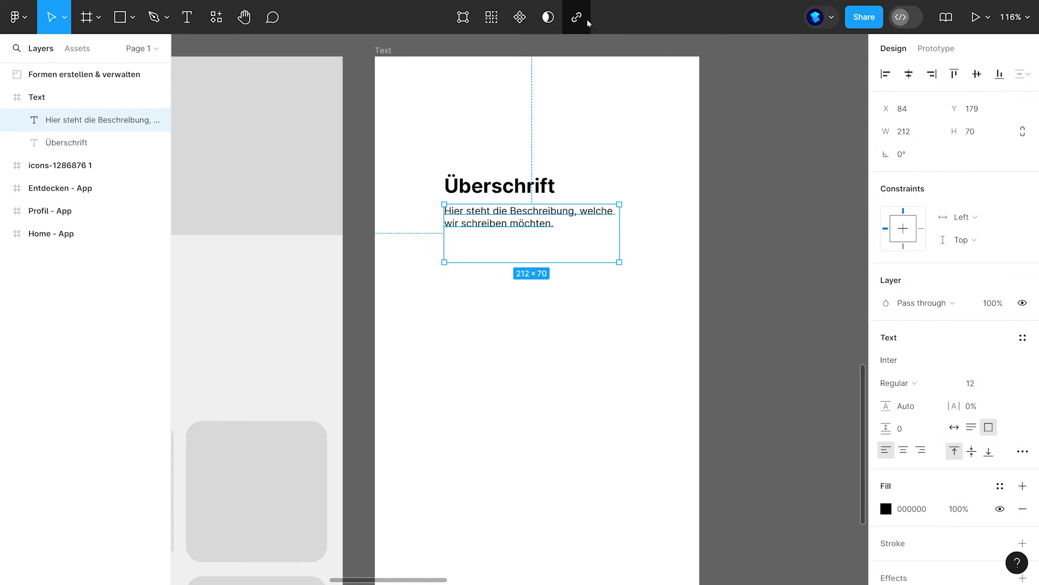
{"action": "left_click", "coordinate": [577, 17]}
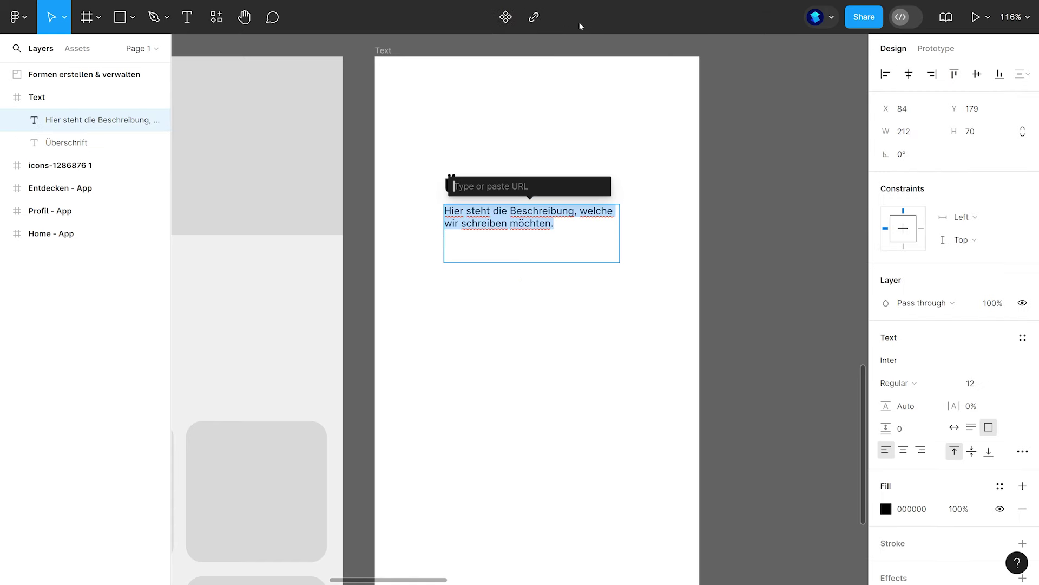
{"action": "type", "text": "https://www.youtube.c"}
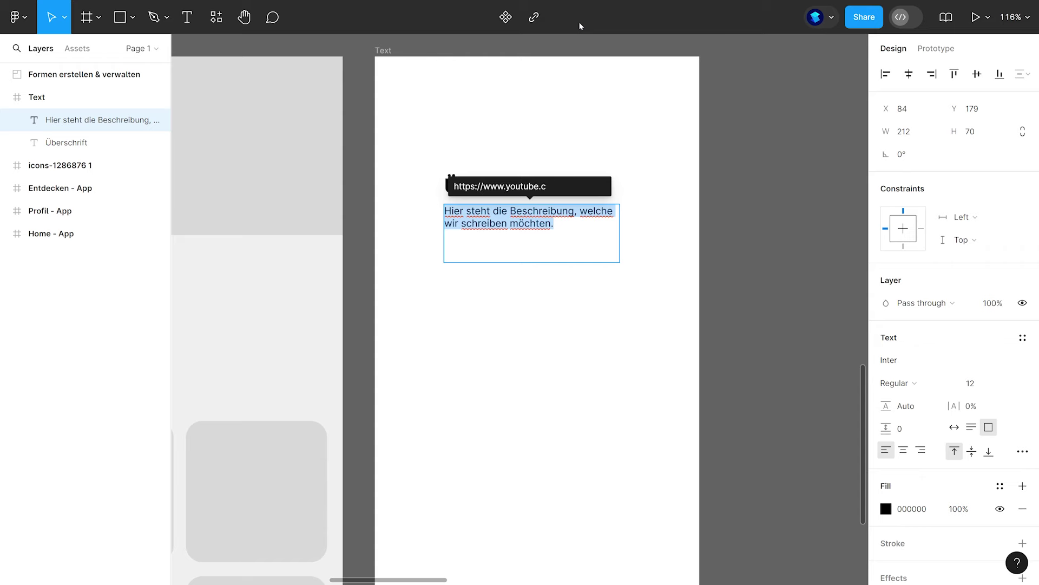
{"action": "type", "text": "om"}
{"action": "key", "text": "Return"}
{"action": "key", "text": "Escape"}
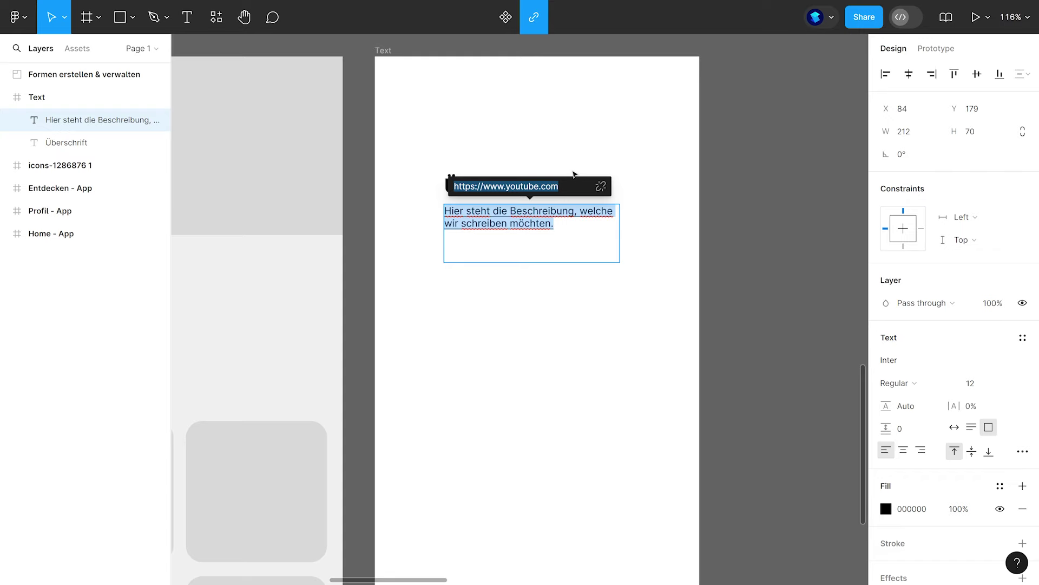
{"action": "left_click", "coordinate": [595, 186]}
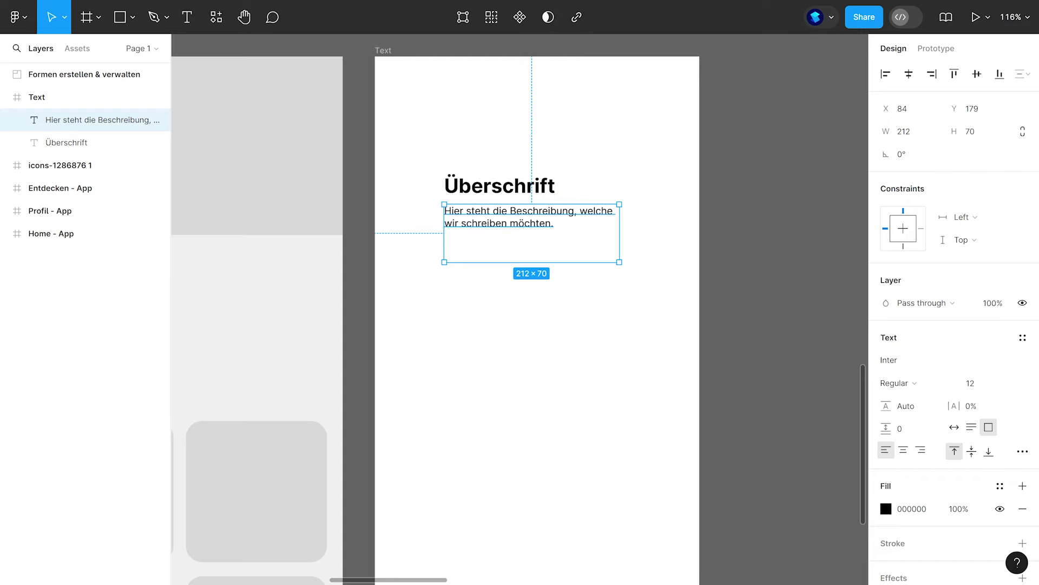
{"action": "left_click", "coordinate": [472, 347]}
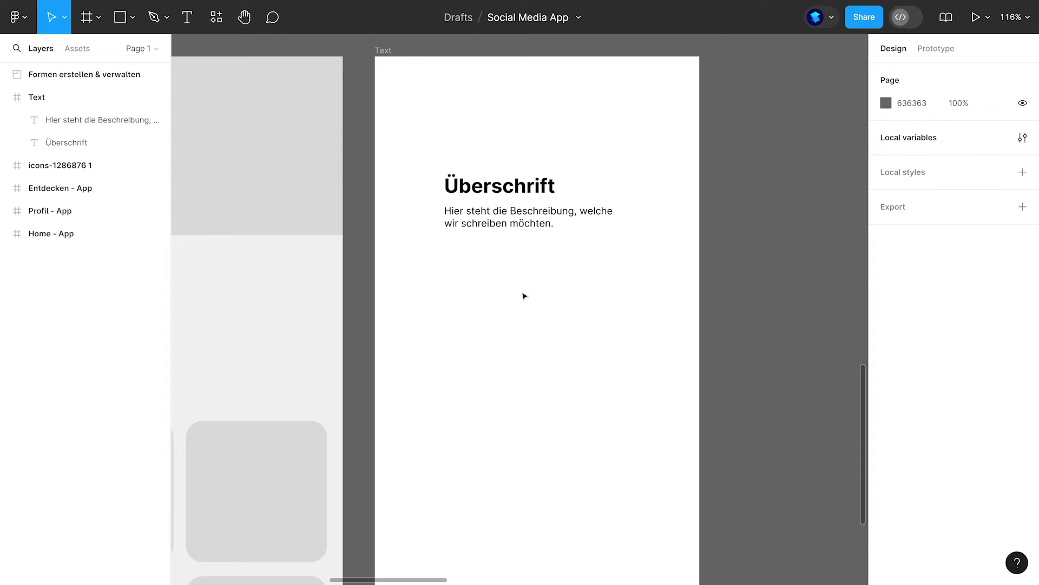
Bring the Home - App post card into view and select its image rectangle.
{"action": "key", "text": "h"}
{"action": "scroll", "coordinate": [563, 233], "scroll_direction": "left", "scroll_amount": 10}
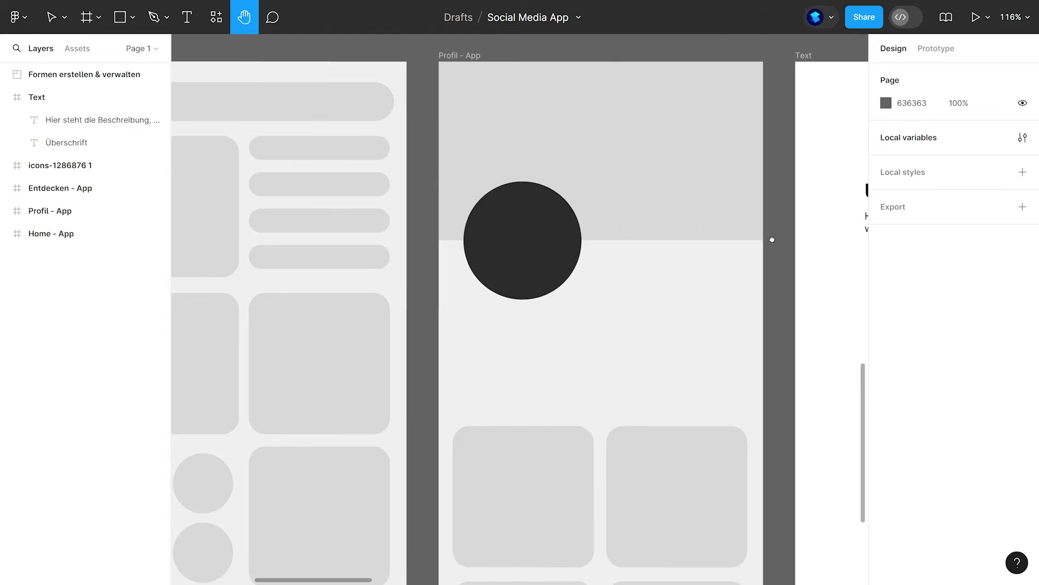
{"action": "scroll", "coordinate": [758, 227], "scroll_direction": "left", "scroll_amount": 10}
{"action": "scroll", "coordinate": [677, 211], "scroll_direction": "left", "scroll_amount": 5}
{"action": "left_click_drag", "start_coordinate": [615, 205], "coordinate": [563, 213]}
{"action": "scroll", "coordinate": [543, 215], "scroll_direction": "down", "scroll_amount": 2, "text": "ctrl"}
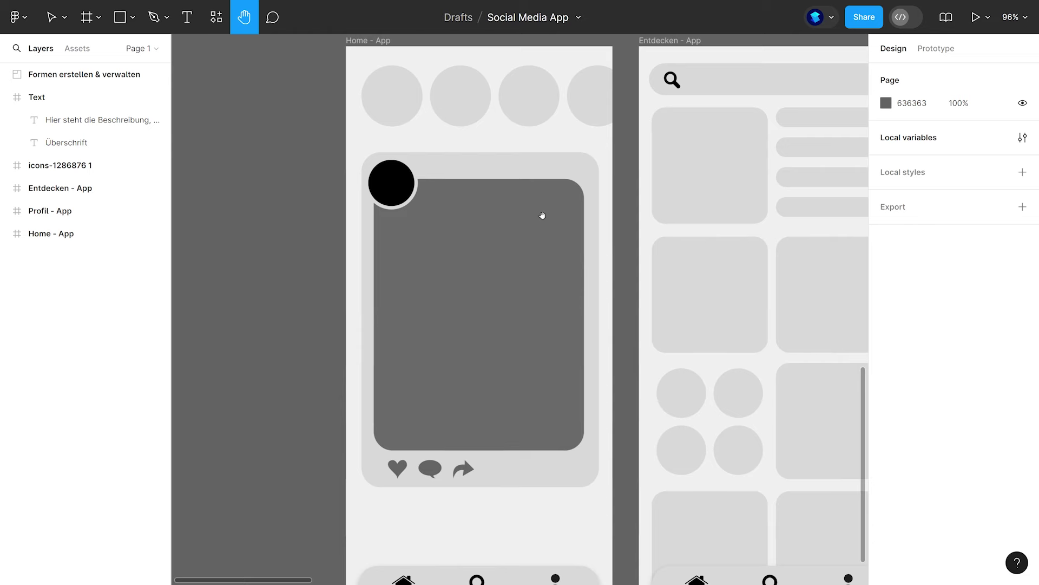
{"action": "key", "text": "v"}
{"action": "left_click", "coordinate": [508, 277]}
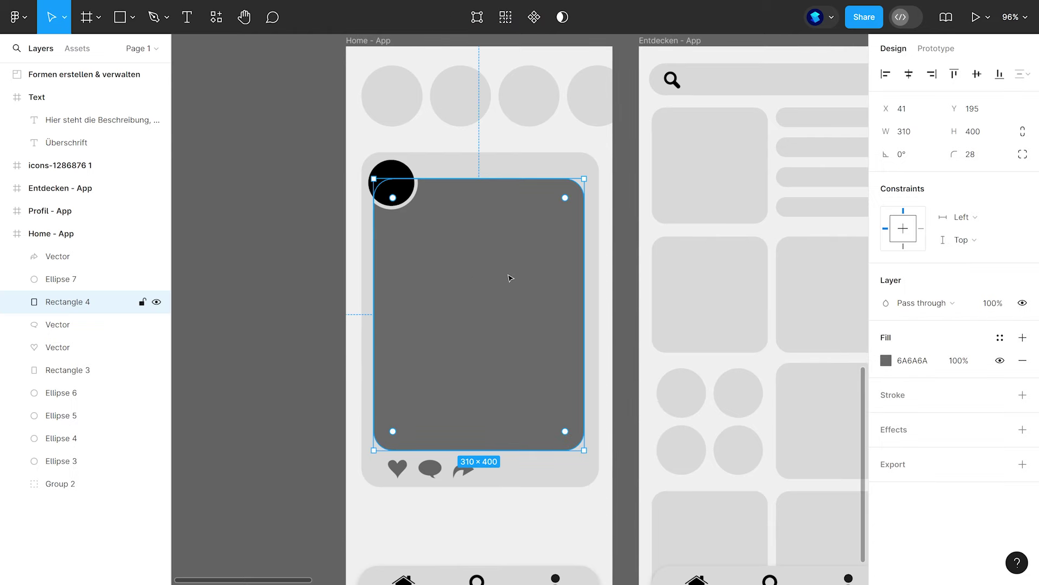
{"action": "left_click", "coordinate": [610, 153]}
{"action": "left_click", "coordinate": [503, 302]}
Switch the rectangle's fill to Image and place the city street photo into it.
{"action": "left_click", "coordinate": [886, 360]}
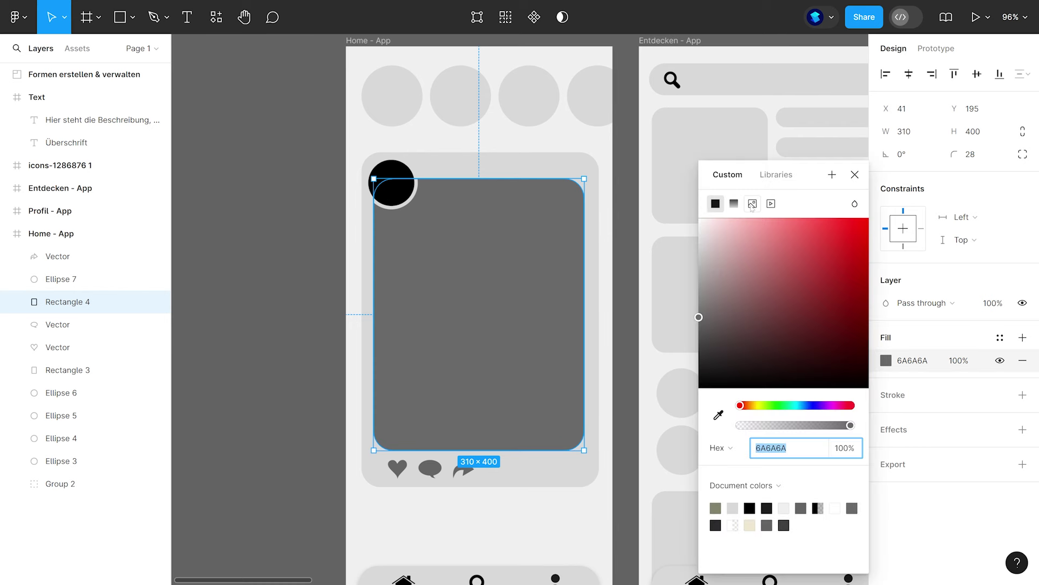
{"action": "left_click", "coordinate": [752, 204]}
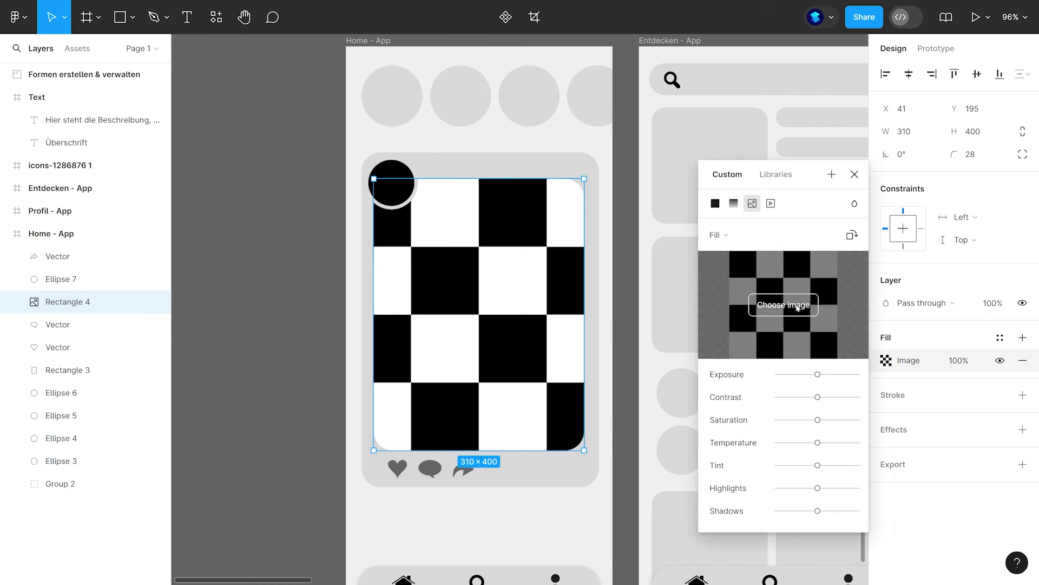
{"action": "left_click", "coordinate": [133, 17]}
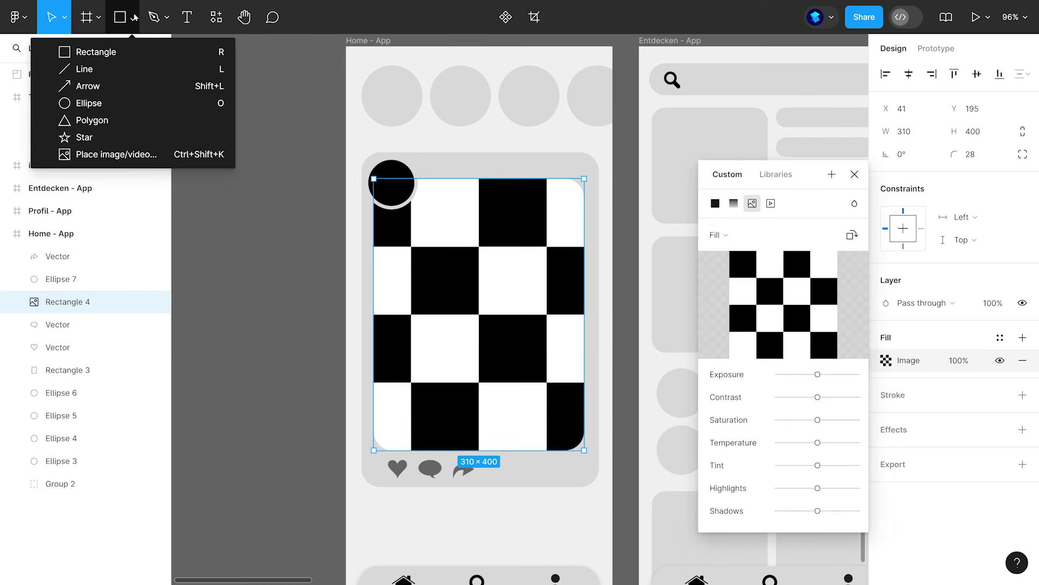
{"action": "left_click", "coordinate": [117, 154]}
{"action": "left_click", "coordinate": [496, 281]}
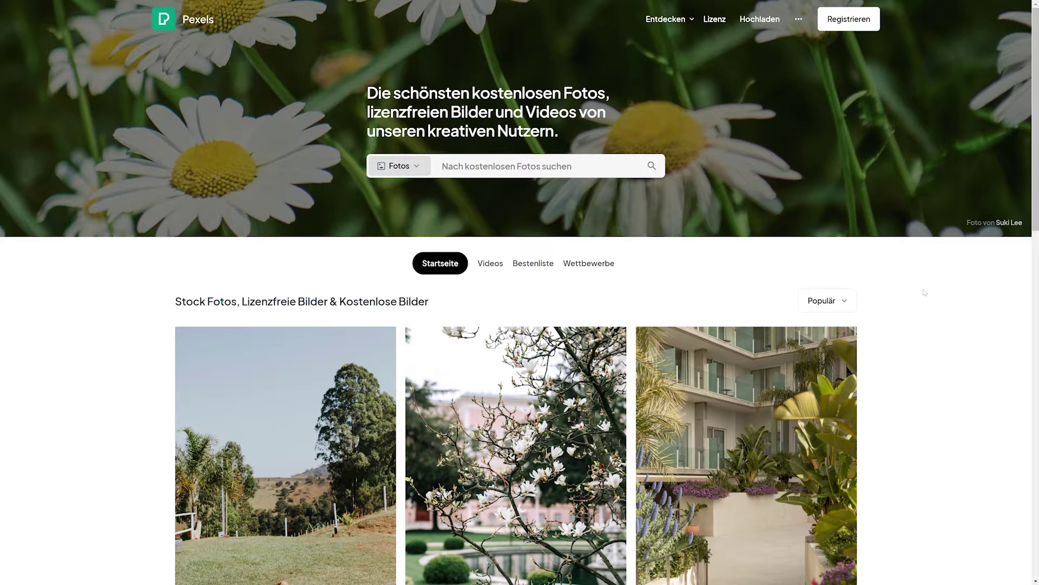
Scroll through the Pexels and Unsplash photo grids, then close the Figma plugin panel.
{"action": "scroll", "coordinate": [635, 373], "scroll_direction": "down", "scroll_amount": 5}
{"action": "scroll", "coordinate": [635, 373], "scroll_direction": "down", "scroll_amount": 8}
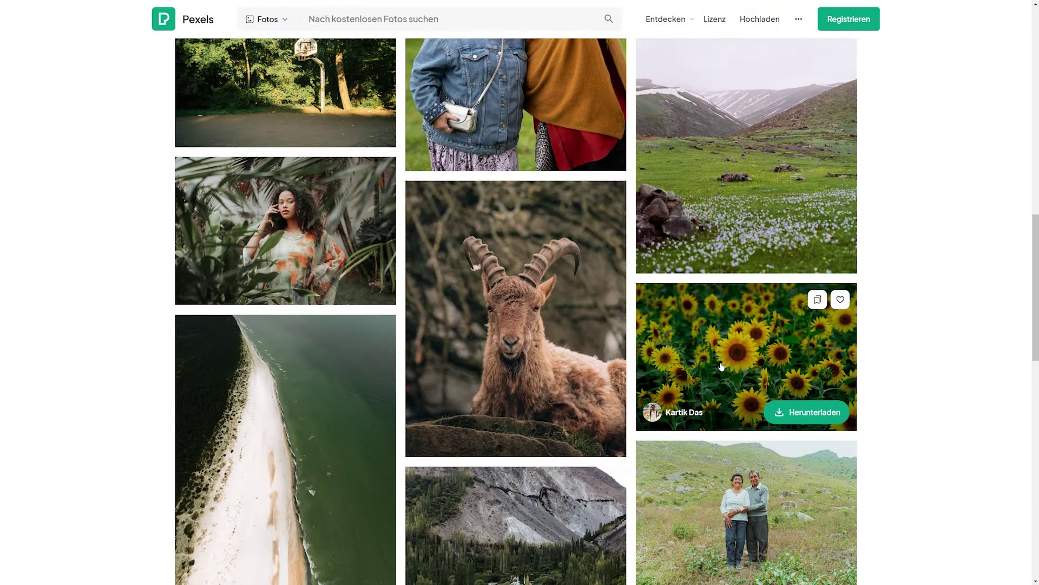
{"action": "scroll", "coordinate": [635, 373], "scroll_direction": "up", "scroll_amount": 8}
{"action": "scroll", "coordinate": [520, 292], "scroll_direction": "up", "scroll_amount": 5}
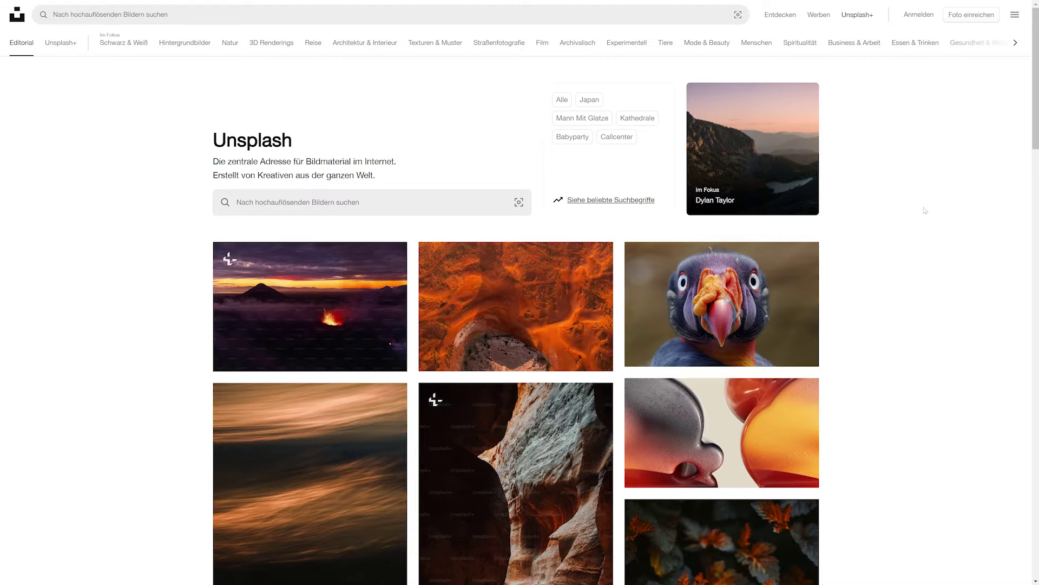
{"action": "scroll", "coordinate": [923, 209], "scroll_direction": "down", "scroll_amount": 5}
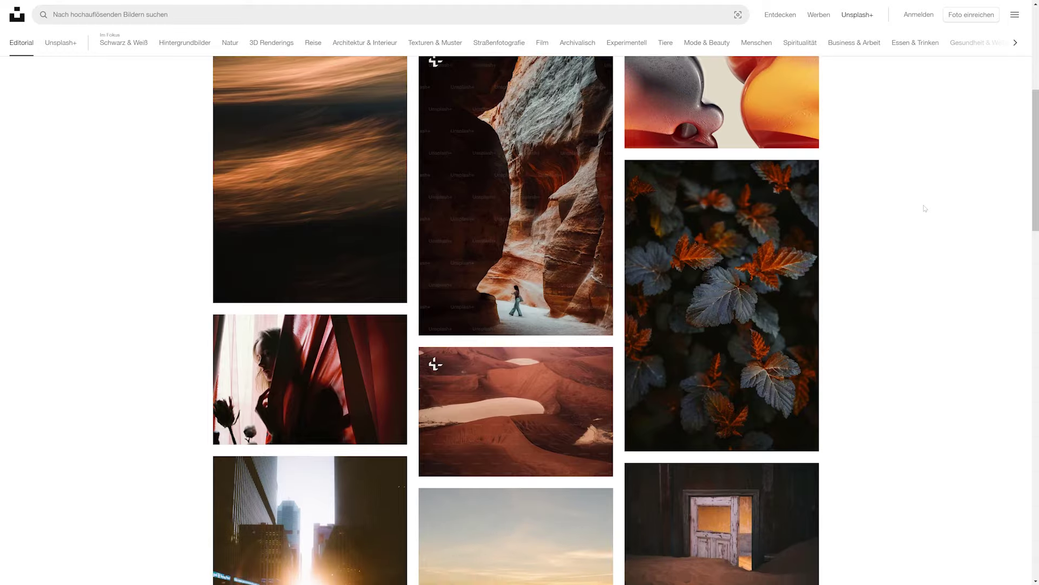
{"action": "scroll", "coordinate": [924, 208], "scroll_direction": "down", "scroll_amount": 4}
{"action": "scroll", "coordinate": [925, 208], "scroll_direction": "down", "scroll_amount": 3}
{"action": "scroll", "coordinate": [925, 208], "scroll_direction": "down", "scroll_amount": 4}
{"action": "scroll", "coordinate": [924, 208], "scroll_direction": "down", "scroll_amount": 3}
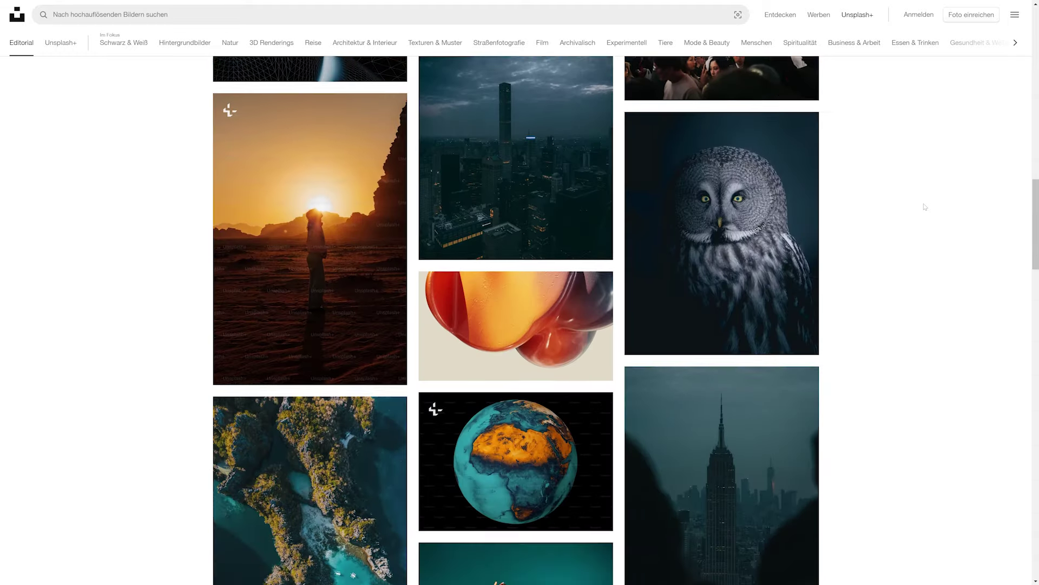
{"action": "scroll", "coordinate": [924, 207], "scroll_direction": "down", "scroll_amount": 4}
{"action": "scroll", "coordinate": [925, 207], "scroll_direction": "down", "scroll_amount": 5}
{"action": "scroll", "coordinate": [925, 207], "scroll_direction": "down", "scroll_amount": 5}
{"action": "scroll", "coordinate": [925, 208], "scroll_direction": "down", "scroll_amount": 1}
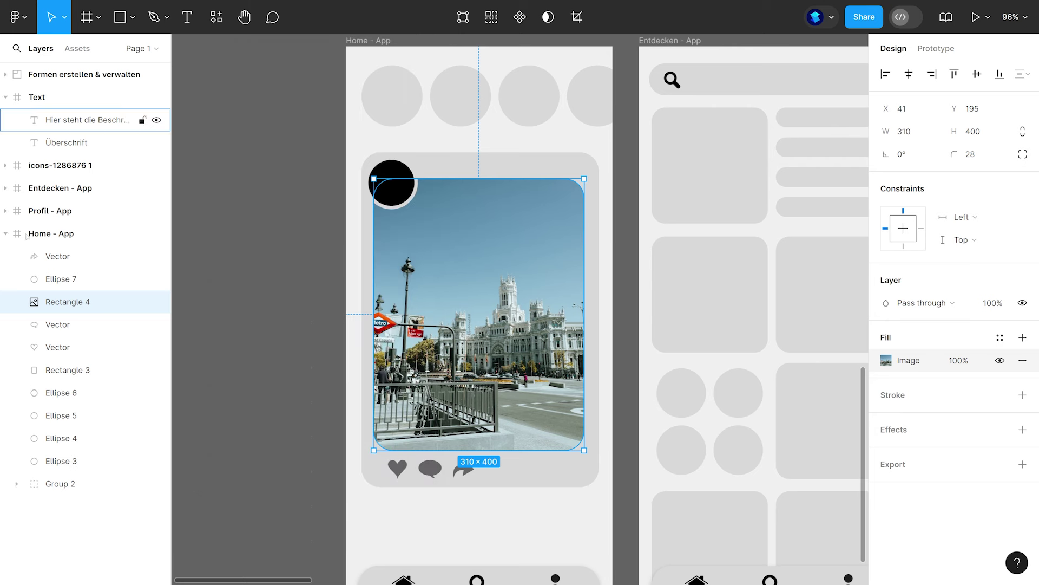
{"action": "left_click", "coordinate": [216, 17]}
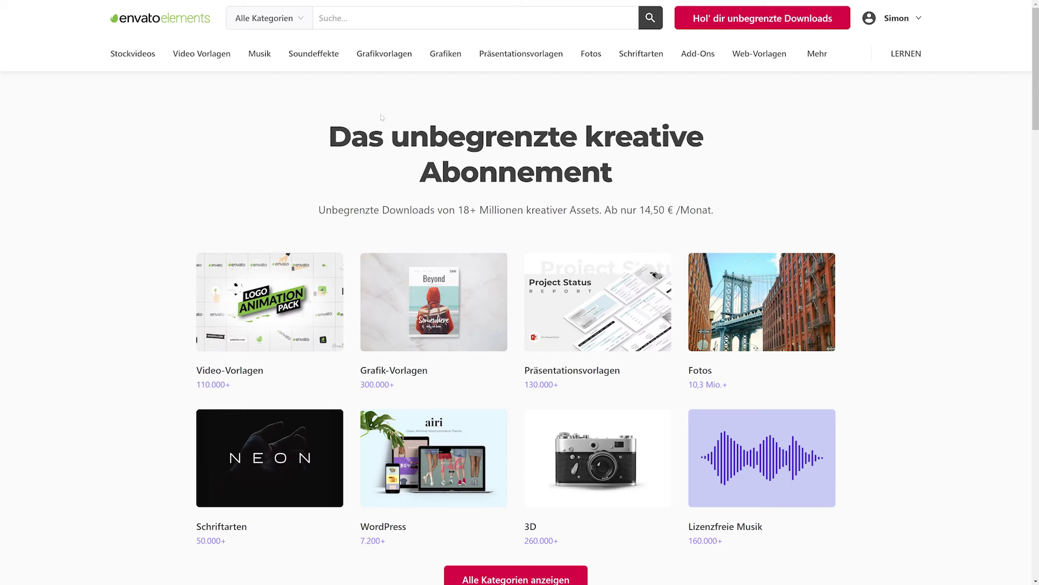
Open the Envato Elements Fotos library and scroll through the photo grid.
{"action": "left_click", "coordinate": [591, 53]}
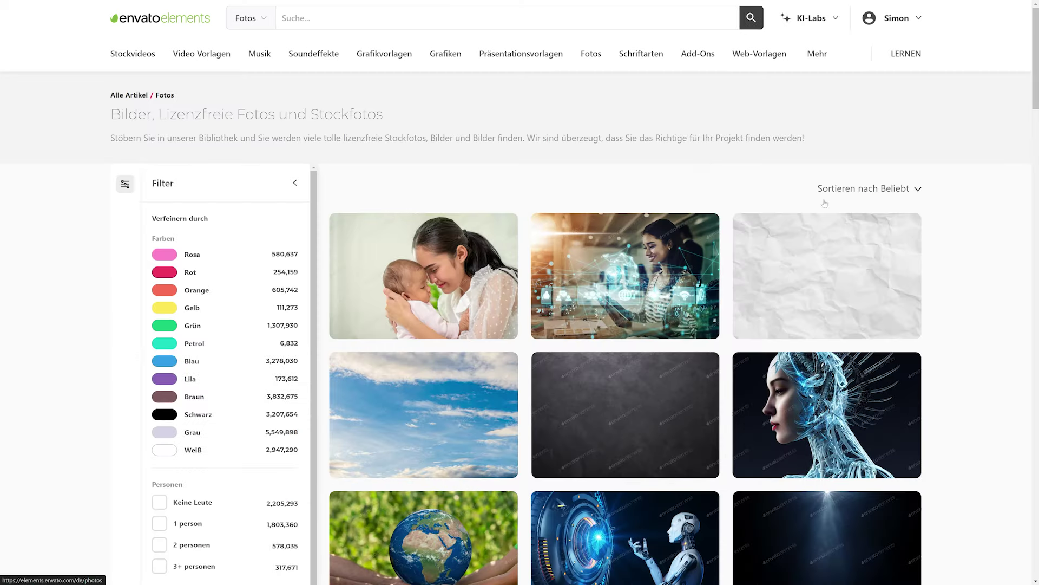
{"action": "scroll", "coordinate": [882, 201], "scroll_direction": "down", "scroll_amount": 3}
{"action": "scroll", "coordinate": [882, 200], "scroll_direction": "down", "scroll_amount": 4}
{"action": "scroll", "coordinate": [861, 199], "scroll_direction": "down", "scroll_amount": 4}
{"action": "scroll", "coordinate": [839, 198], "scroll_direction": "down", "scroll_amount": 4}
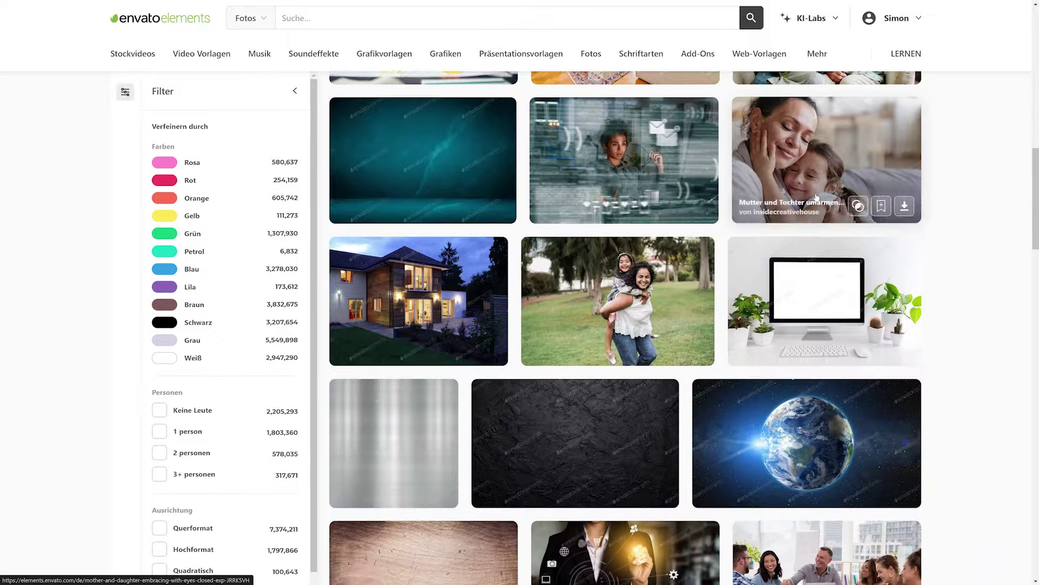
{"action": "scroll", "coordinate": [817, 197], "scroll_direction": "down", "scroll_amount": 4}
{"action": "scroll", "coordinate": [817, 196], "scroll_direction": "down", "scroll_amount": 4}
{"action": "scroll", "coordinate": [818, 197], "scroll_direction": "down", "scroll_amount": 4}
{"action": "scroll", "coordinate": [818, 197], "scroll_direction": "down", "scroll_amount": 3}
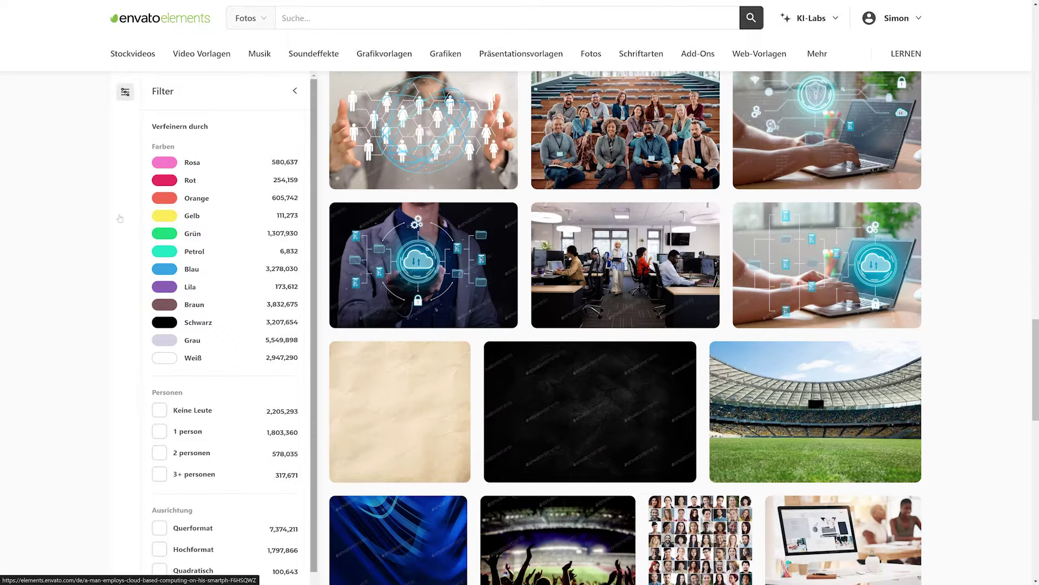
{"action": "scroll", "coordinate": [626, 325], "scroll_direction": "up", "scroll_amount": 20}
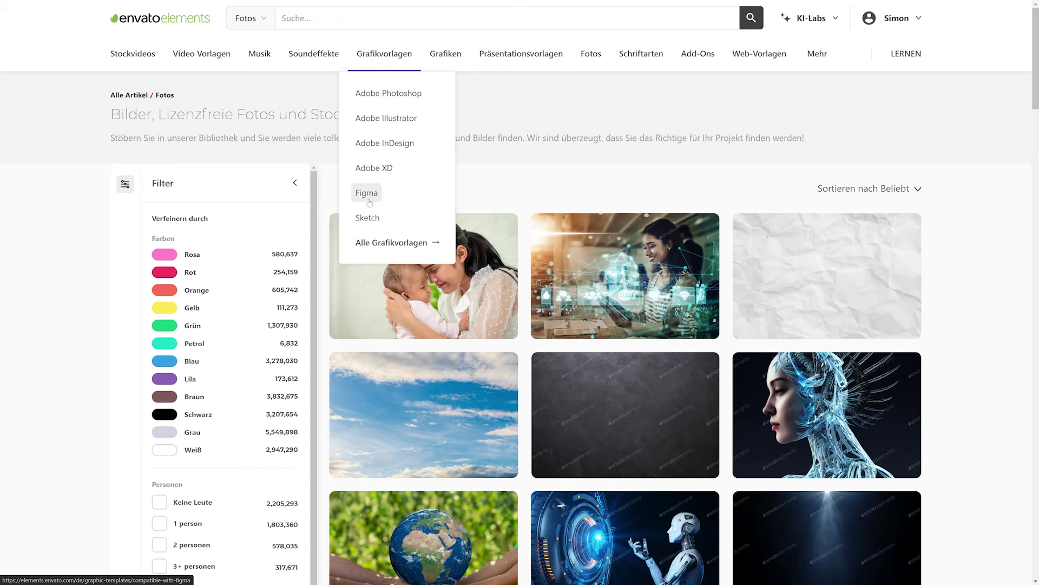
Show the Grafikvorlagen made for Figma and scroll through them.
{"action": "left_click", "coordinate": [366, 192]}
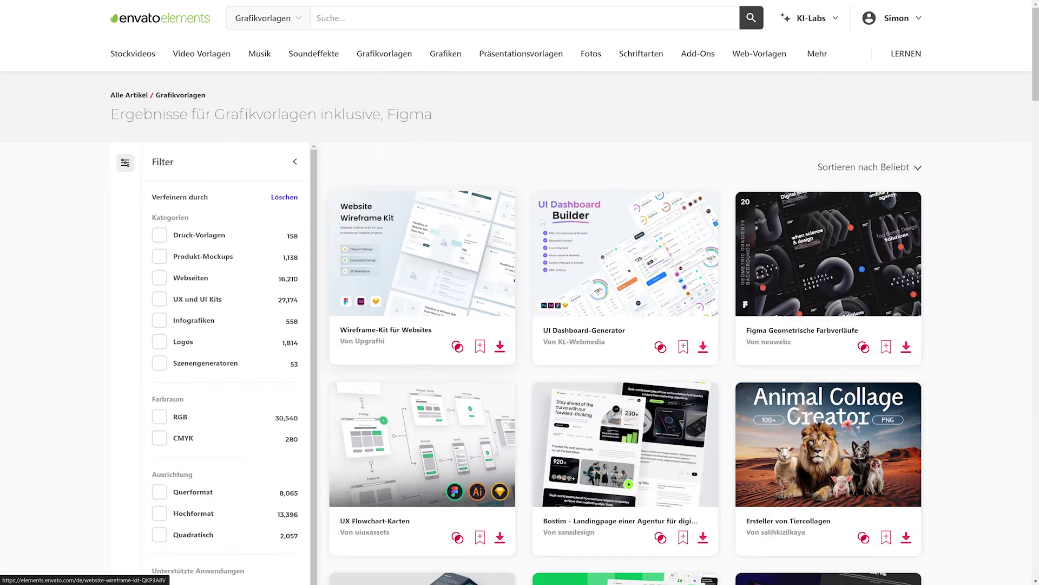
{"action": "scroll", "coordinate": [866, 298], "scroll_direction": "down", "scroll_amount": 1}
{"action": "scroll", "coordinate": [839, 352], "scroll_direction": "down", "scroll_amount": 5}
{"action": "scroll", "coordinate": [839, 352], "scroll_direction": "down", "scroll_amount": 3}
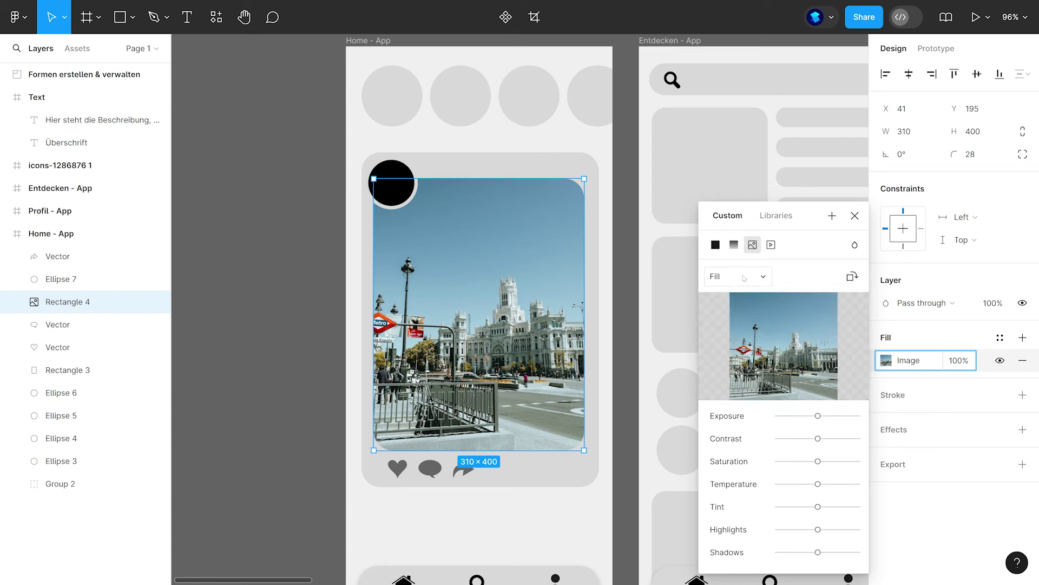
Resize the image rectangle, try Fit and Fill, then crop the photo shifted left.
{"action": "left_click", "coordinate": [744, 278]}
{"action": "left_click", "coordinate": [739, 278]}
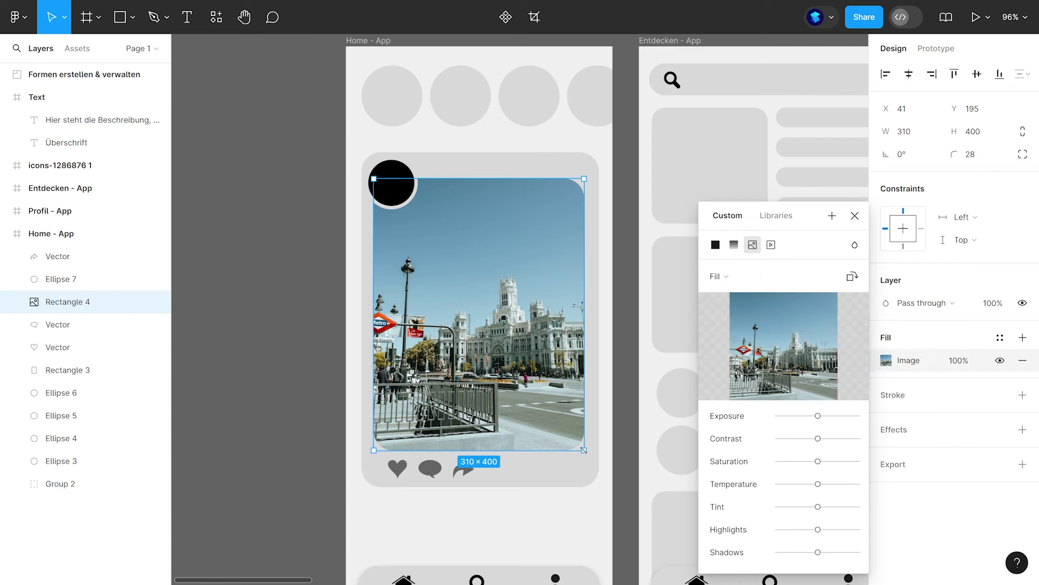
{"action": "mouse_move", "coordinate": [584, 450]}
{"action": "left_mouse_down"}
{"action": "mouse_move", "coordinate": [579, 438]}
{"action": "mouse_move", "coordinate": [587, 451]}
{"action": "left_mouse_up"}
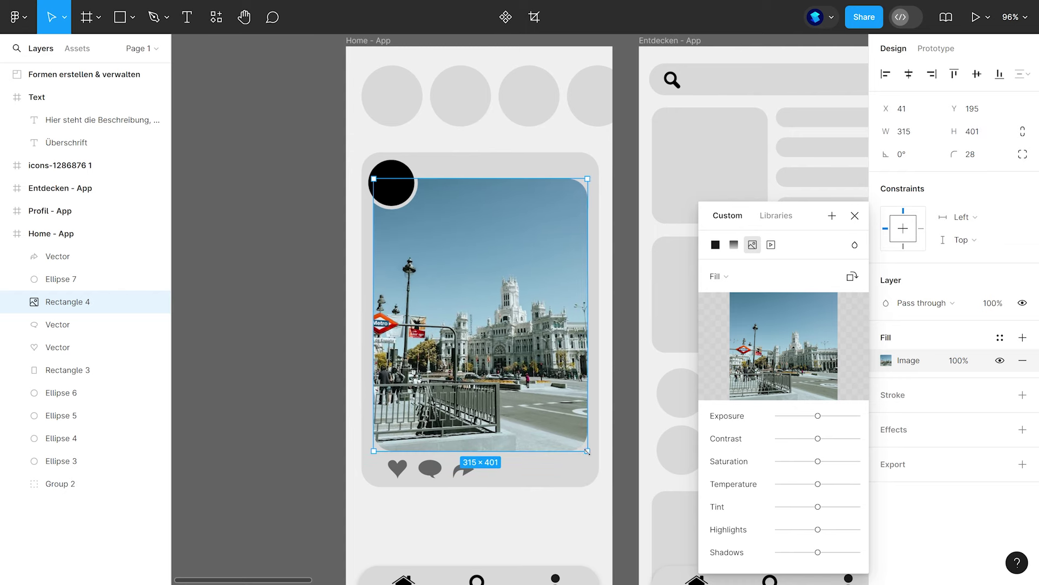
{"action": "mouse_move", "coordinate": [587, 451]}
{"action": "left_mouse_down"}
{"action": "mouse_move", "coordinate": [565, 442]}
{"action": "mouse_move", "coordinate": [591, 448]}
{"action": "mouse_move", "coordinate": [583, 445]}
{"action": "left_mouse_up"}
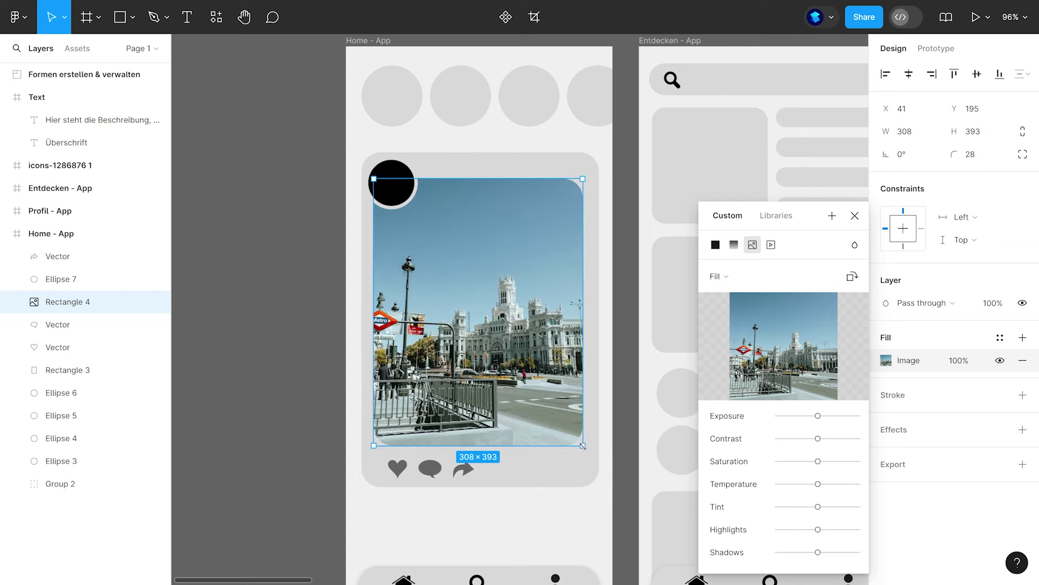
{"action": "left_click", "coordinate": [718, 276]}
{"action": "left_click", "coordinate": [735, 295]}
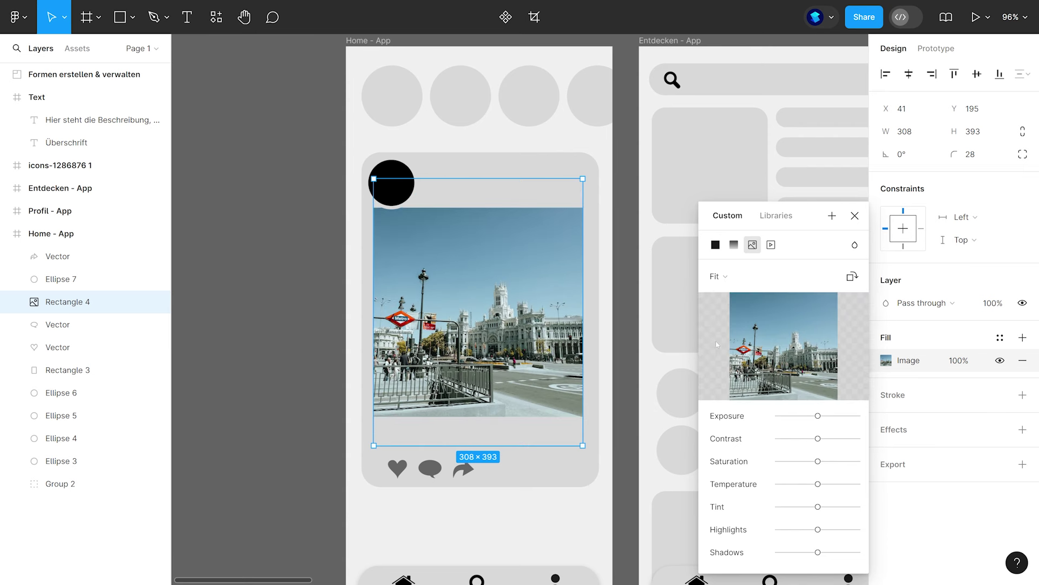
{"action": "left_click", "coordinate": [715, 276]}
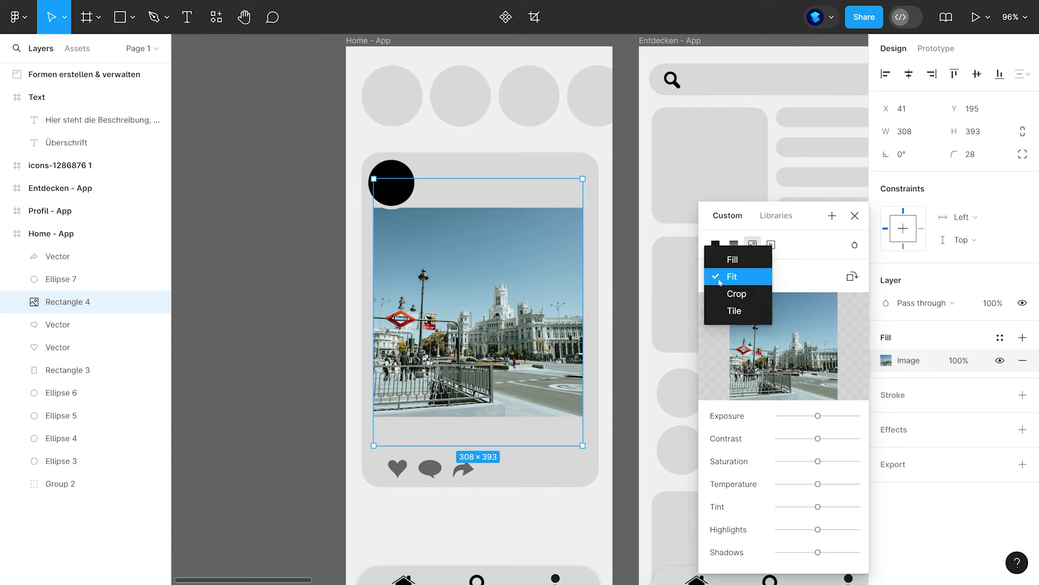
{"action": "left_click", "coordinate": [731, 260]}
{"action": "left_click", "coordinate": [717, 276]}
{"action": "left_click", "coordinate": [744, 313]}
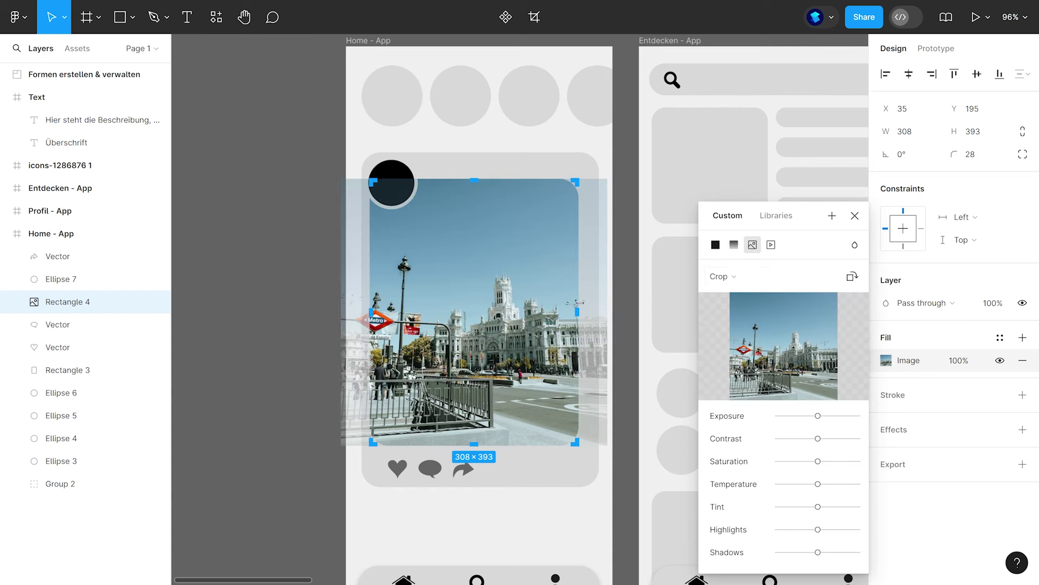
{"action": "mouse_move", "coordinate": [519, 305]}
{"action": "left_mouse_down"}
{"action": "mouse_move", "coordinate": [495, 303]}
{"action": "mouse_move", "coordinate": [543, 303]}
{"action": "mouse_move", "coordinate": [533, 304]}
{"action": "left_mouse_up"}
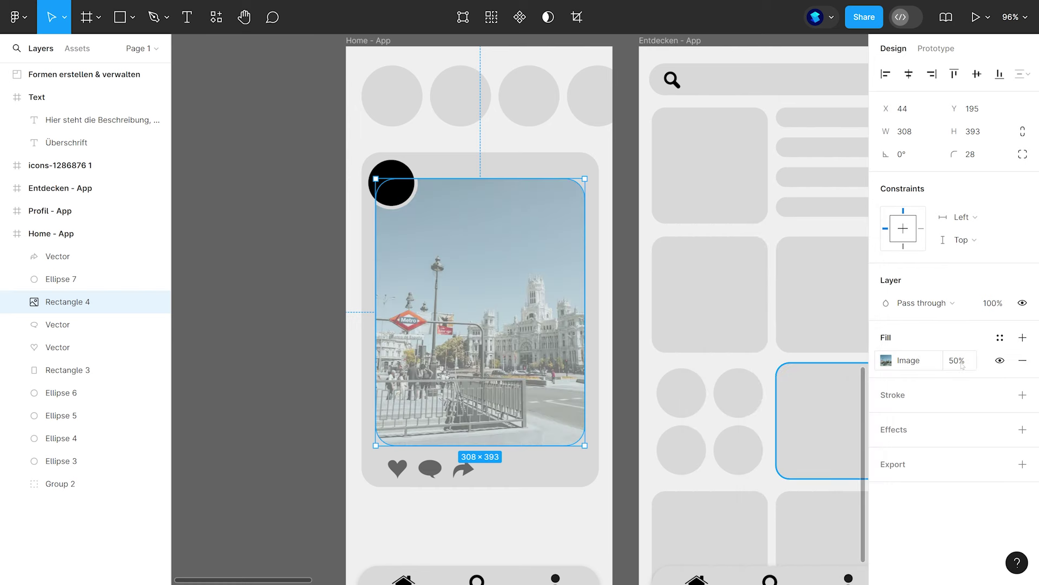
Set the photo fill opacity to 100% and add a drop shadow effect.
{"action": "left_click", "coordinate": [962, 367]}
{"action": "type", "text": "100"}
{"action": "key", "text": "Return"}
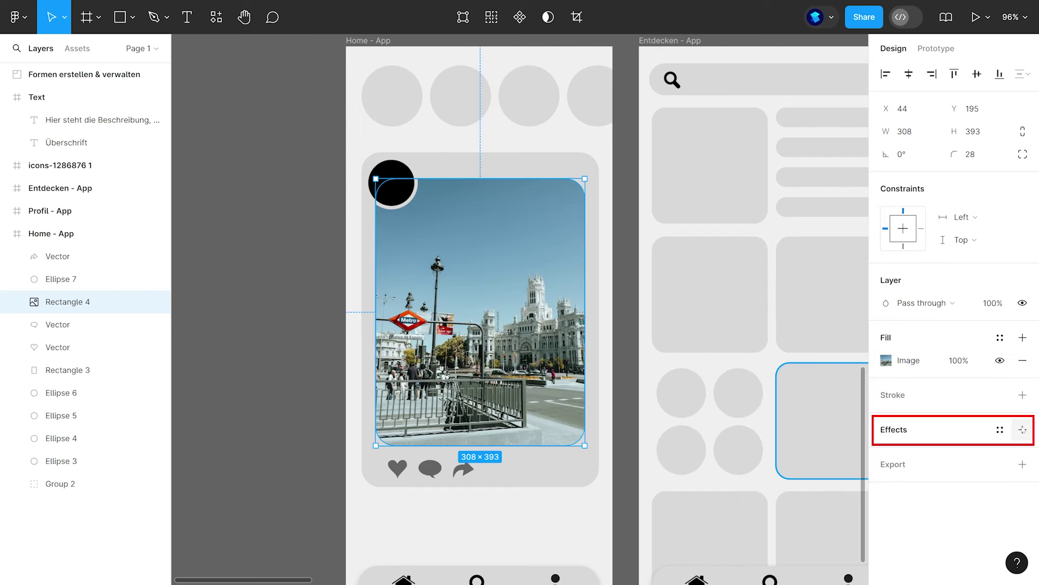
{"action": "left_click", "coordinate": [1022, 430]}
{"action": "left_click", "coordinate": [920, 452]}
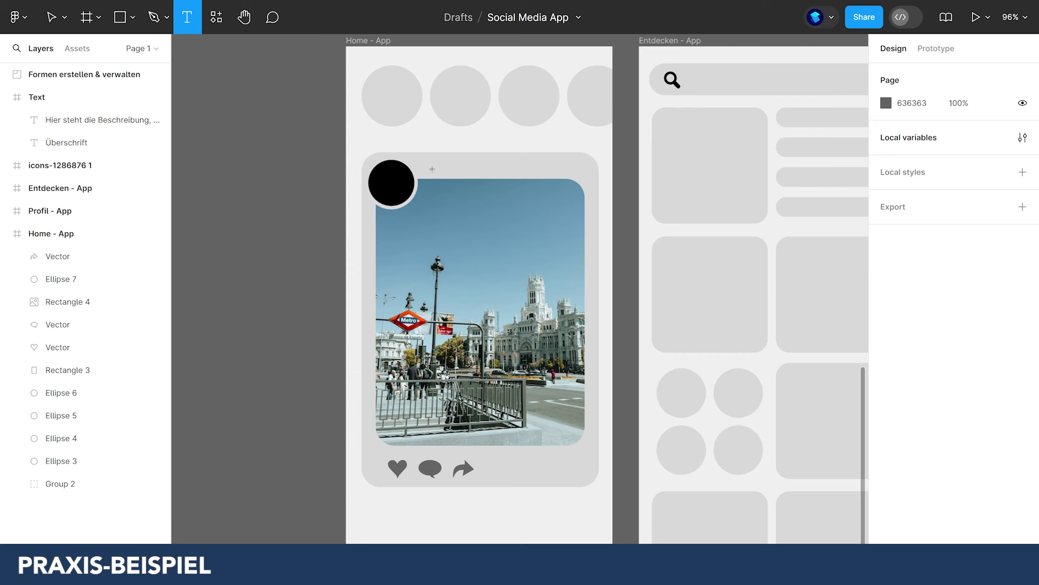
Add the 'Photogram' title at size 24, centred at the top of Home.
{"action": "left_click", "coordinate": [432, 169]}
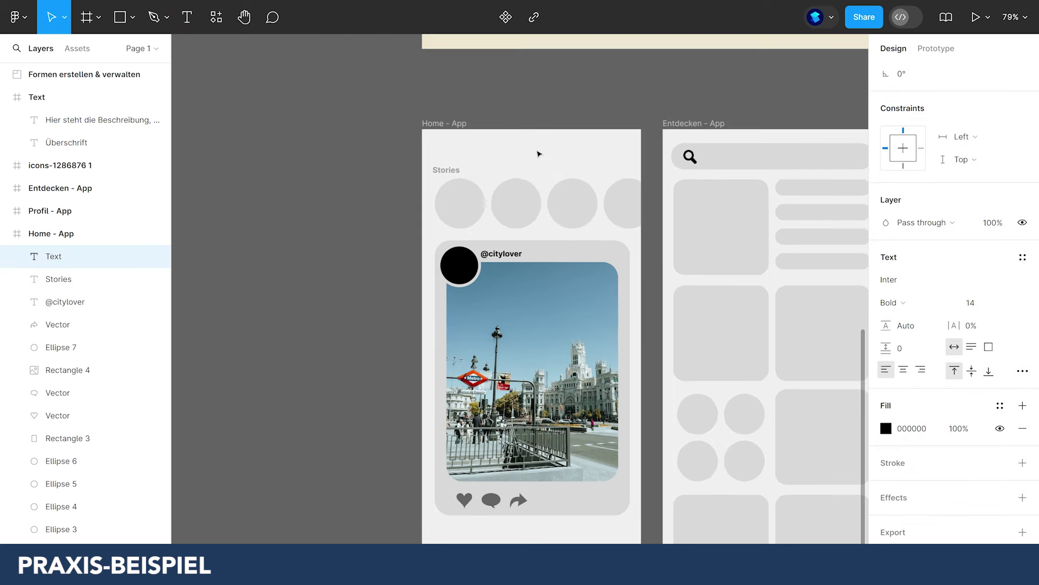
{"action": "type", "text": "Photo"}
{"action": "type", "text": "gram"}
{"action": "left_click", "coordinate": [970, 303]}
{"action": "left_click", "coordinate": [975, 370]}
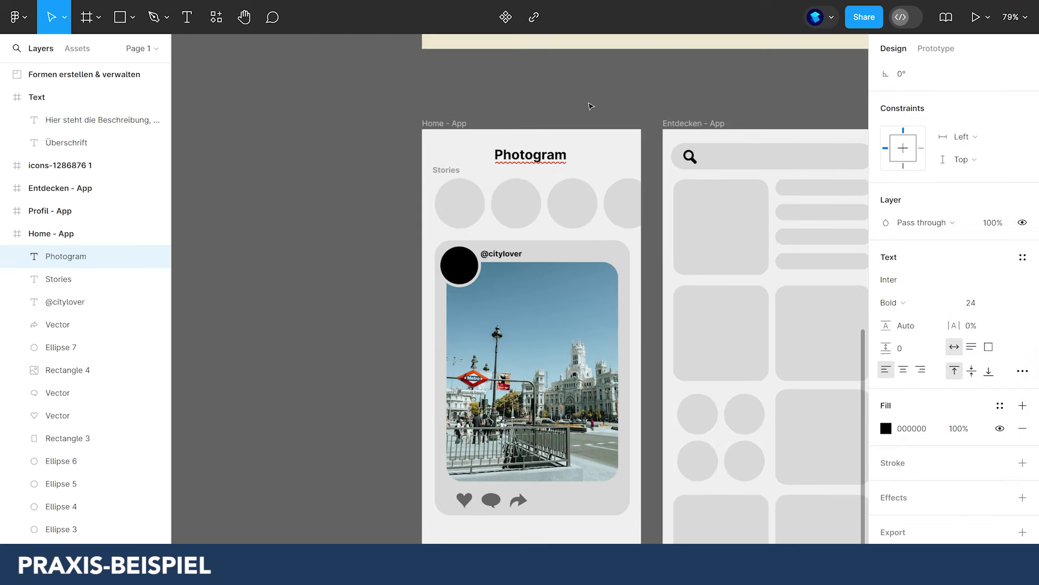
{"action": "left_click_drag", "start_coordinate": [546, 154], "coordinate": [539, 155]}
{"action": "left_click", "coordinate": [563, 98]}
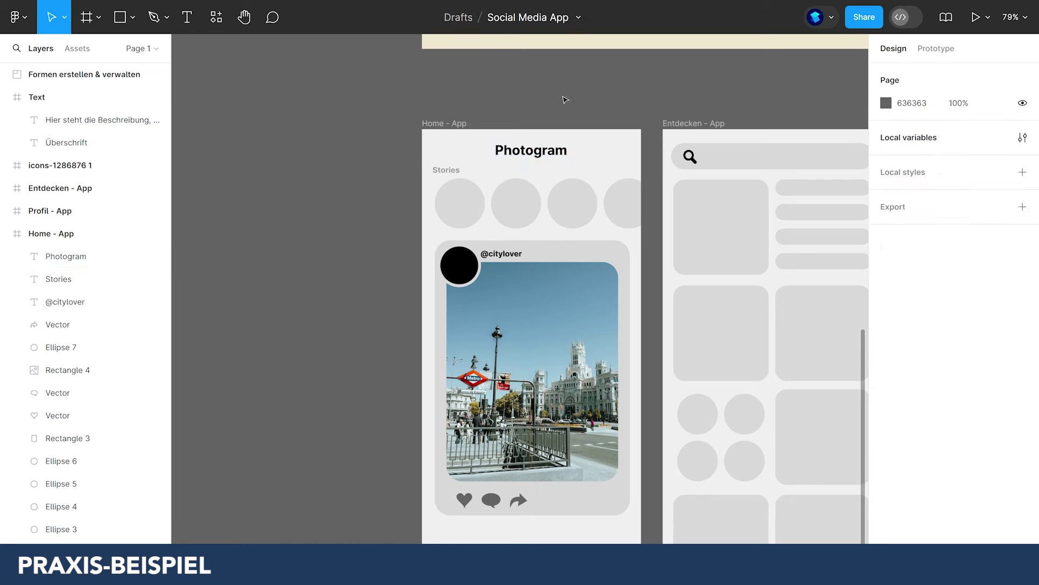
{"action": "left_click", "coordinate": [909, 385]}
{"action": "left_click", "coordinate": [906, 336]}
{"action": "scroll", "coordinate": [952, 325], "scroll_direction": "down", "scroll_amount": 3}
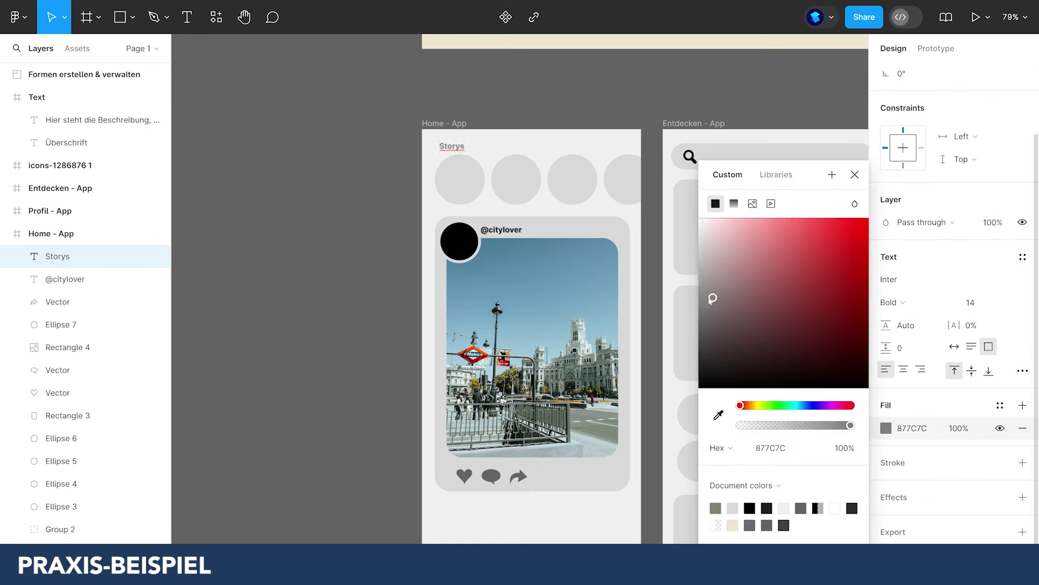
{"action": "left_click", "coordinate": [886, 427]}
{"action": "left_click_drag", "start_coordinate": [699, 388], "coordinate": [699, 283]}
{"action": "type", "text": "@citylover"}
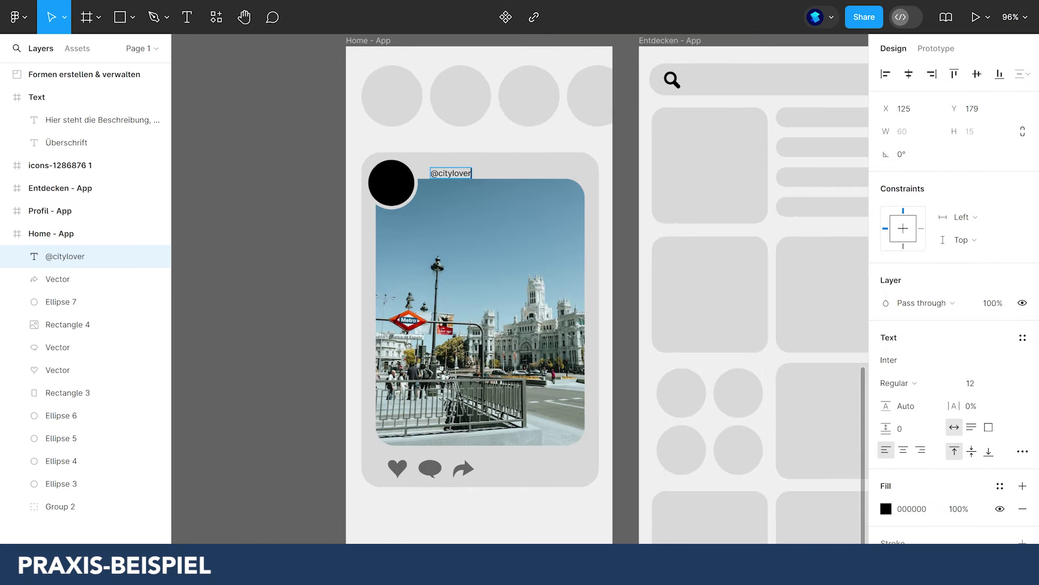
{"action": "key", "text": "Escape"}
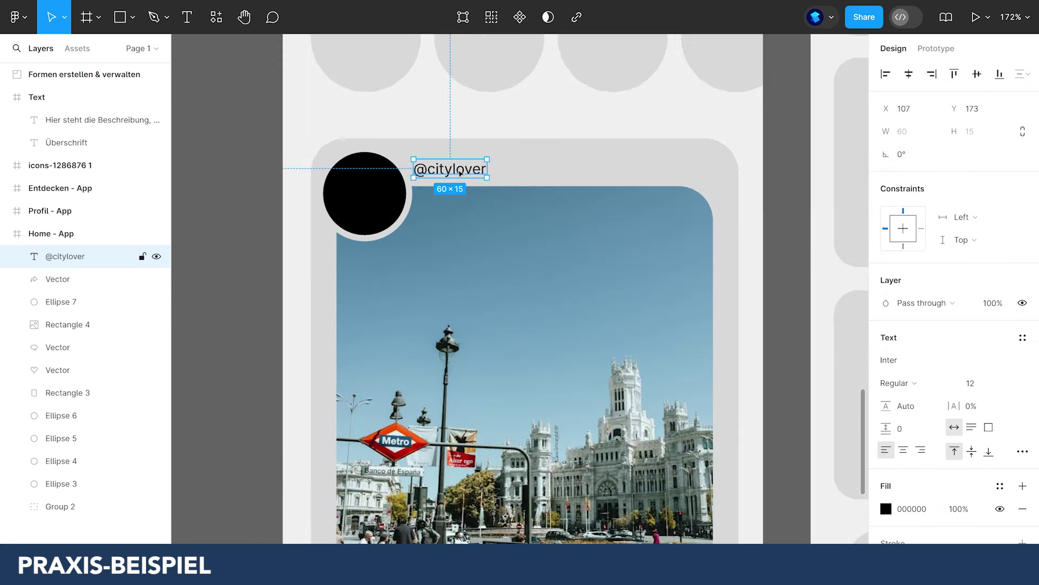
Add the 'Urlaub is calling' caption in Regular 12 just above the action icons.
{"action": "left_click", "coordinate": [896, 383]}
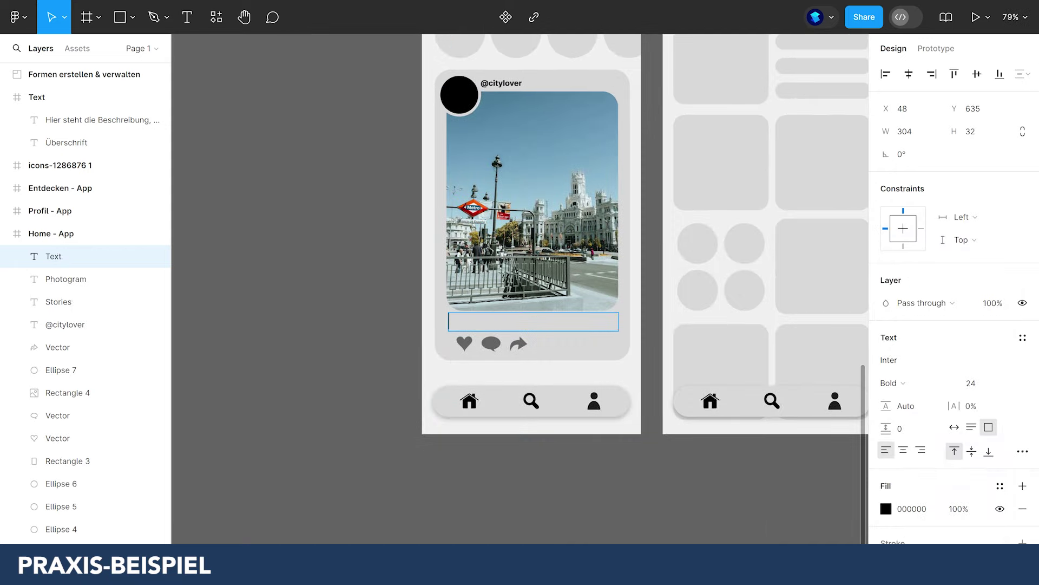
{"action": "type", "text": "Urlaub is calling"}
{"action": "left_click", "coordinate": [971, 382]}
{"action": "left_click", "coordinate": [994, 278]}
{"action": "left_click", "coordinate": [893, 383]}
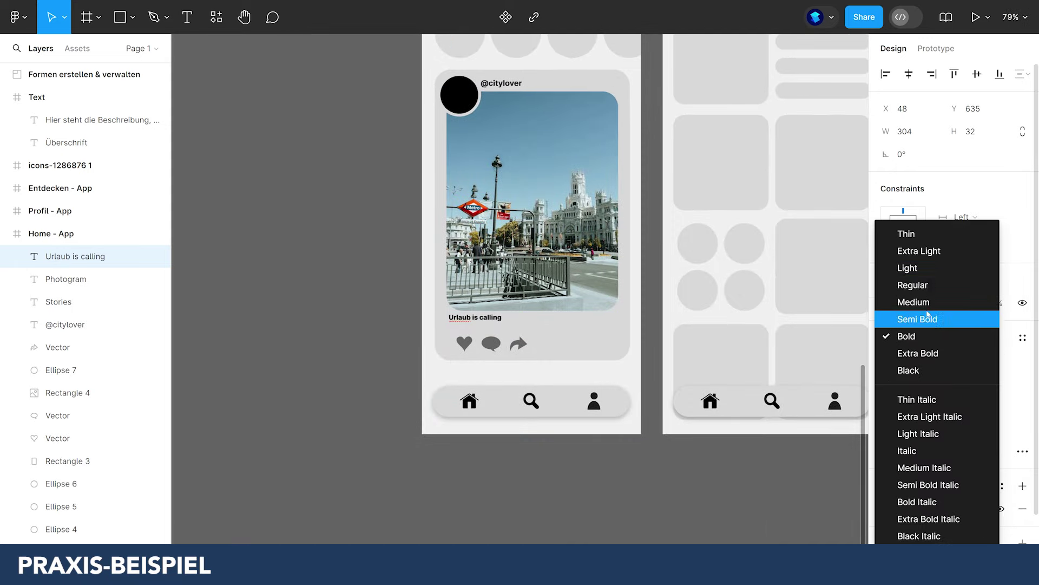
{"action": "left_click", "coordinate": [915, 283]}
{"action": "left_click_drag", "start_coordinate": [487, 324], "coordinate": [484, 327]}
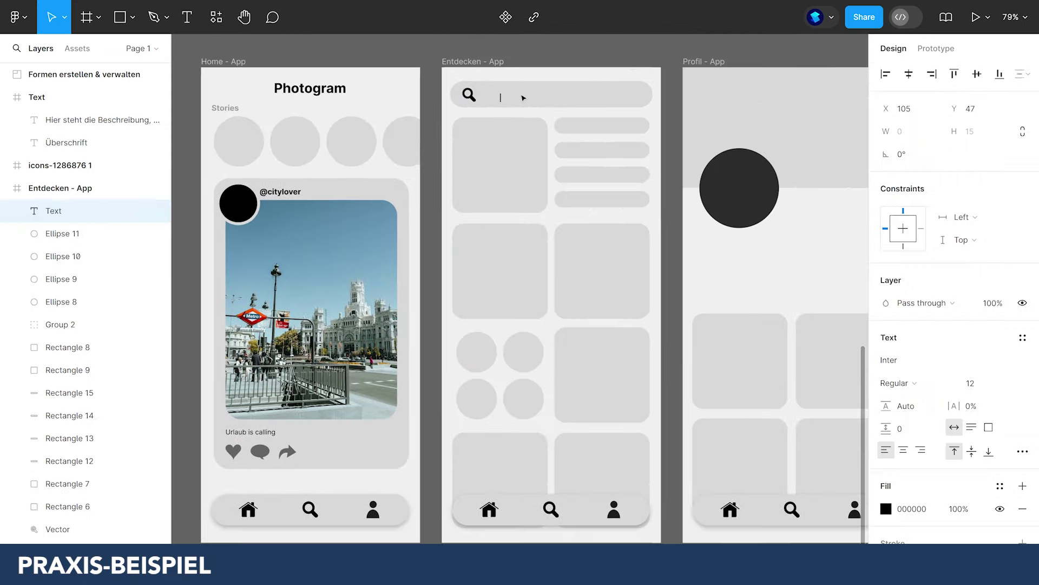
Enter the search hint 'Suche nach Profilen, Hashtags, ...' and add a #sommerurlaubfunny hashtag in the fourth pill.
{"action": "type", "text": "Suche nach Profilen, "}
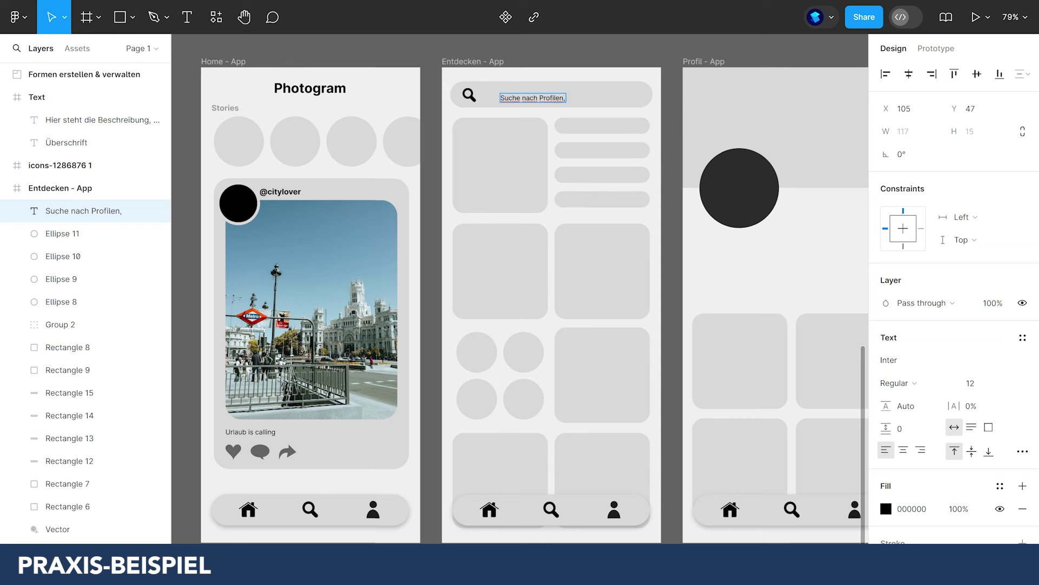
{"action": "type", "text": "Hashtags, ..."}
{"action": "key", "text": "Escape"}
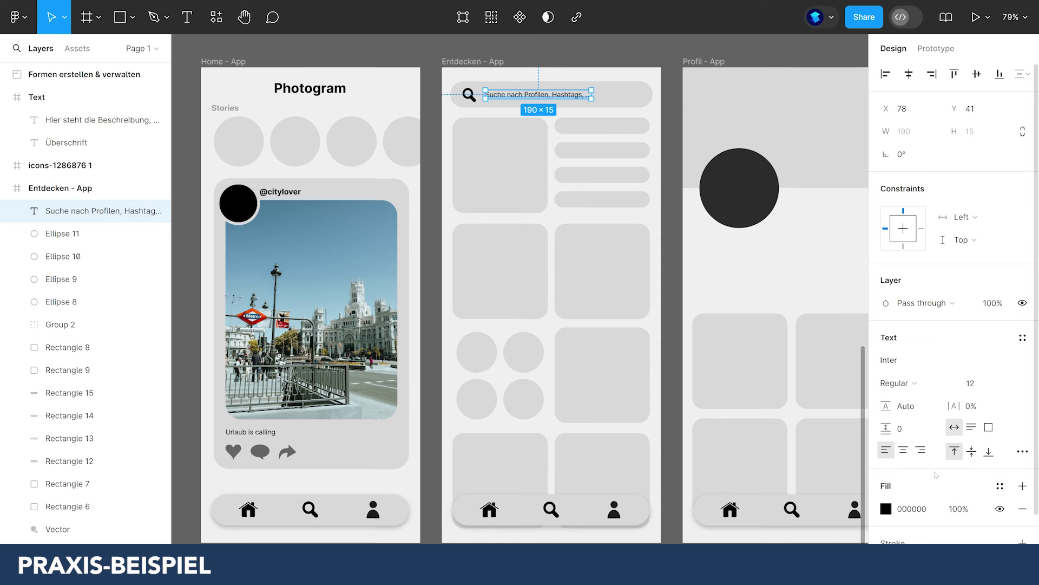
{"action": "key", "text": "Escape"}
{"action": "key", "text": "t"}
{"action": "left_click", "coordinate": [568, 126]}
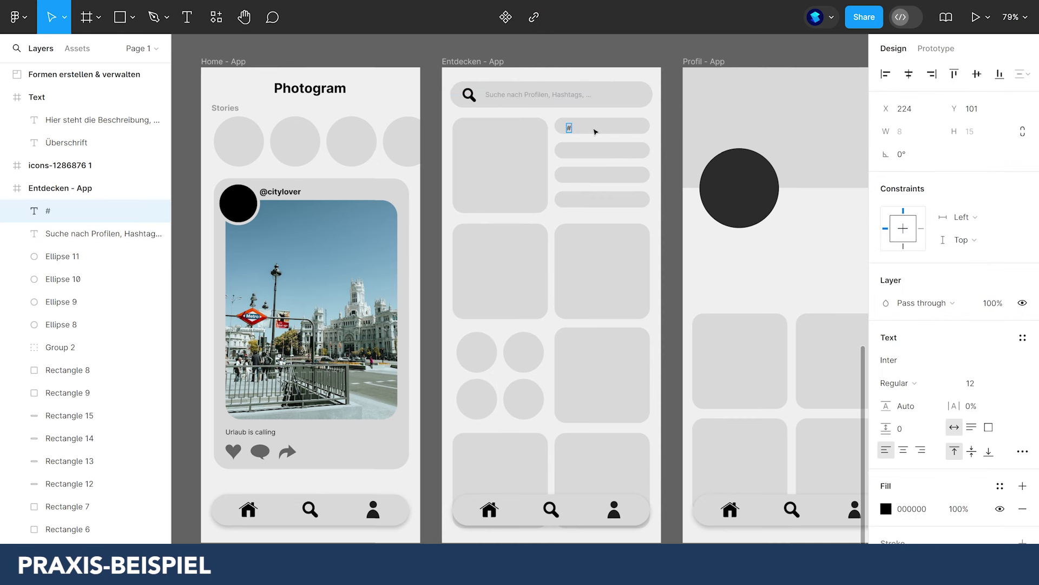
{"action": "type", "text": "#sommerurlaubfunny"}
{"action": "key", "text": "Escape"}
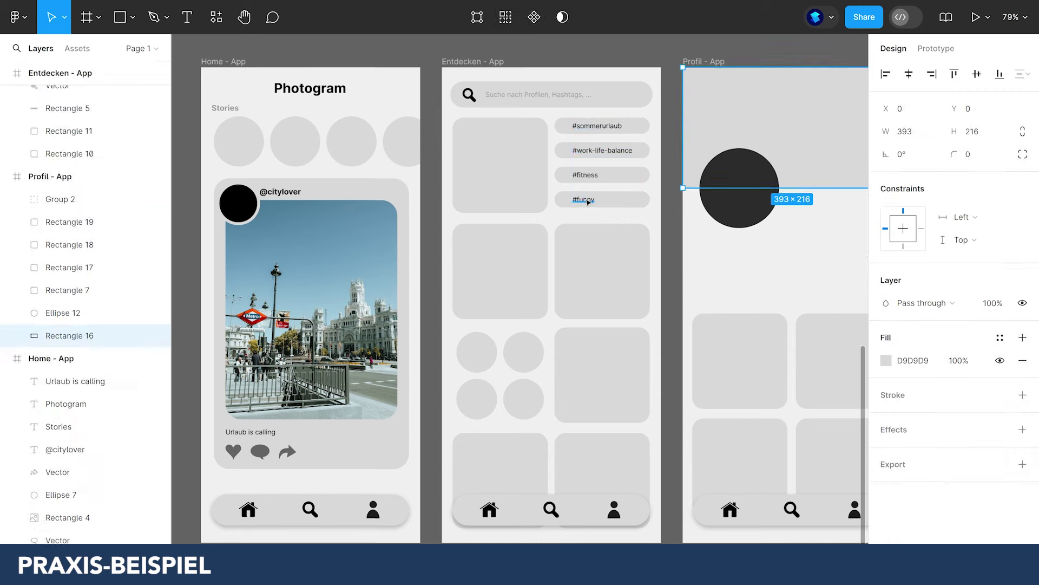
Widen the profile bio text box so the bio rewraps.
{"action": "left_click", "coordinate": [606, 129], "text": "shift"}
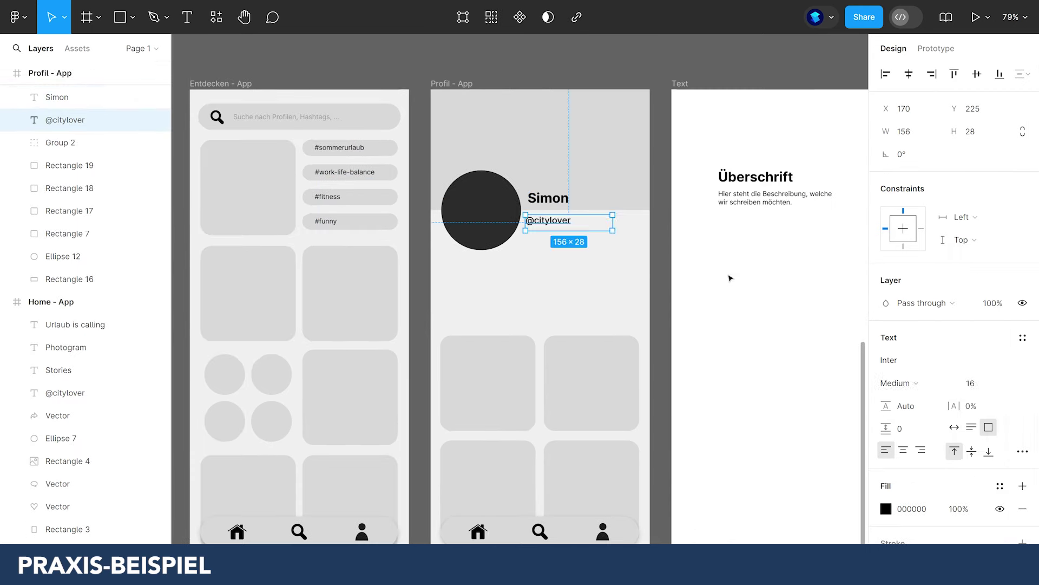
{"action": "left_click_drag", "start_coordinate": [570, 272], "coordinate": [629, 271]}
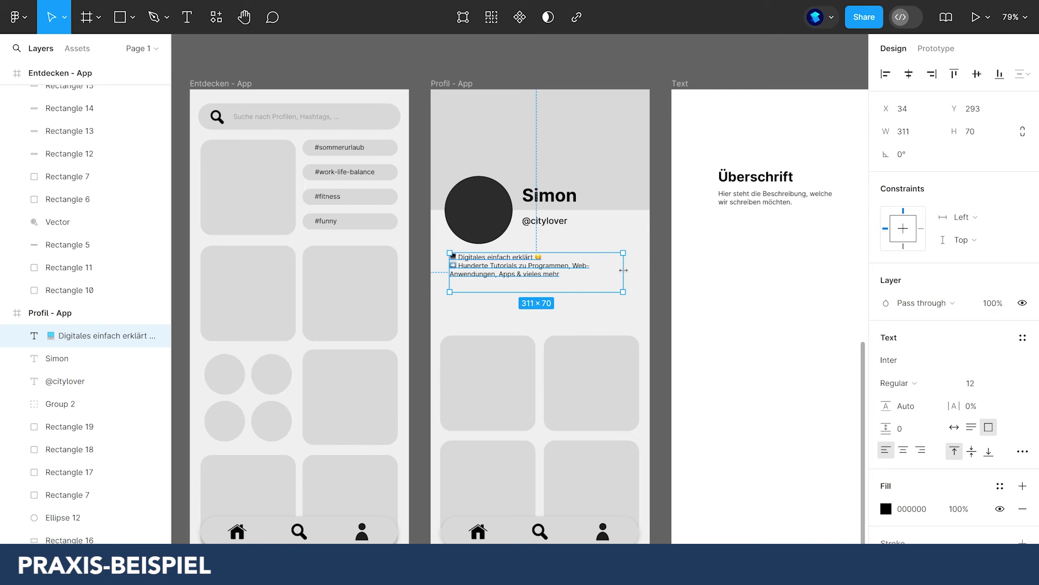
{"action": "left_click", "coordinate": [655, 248]}
{"action": "left_click", "coordinate": [546, 261]}
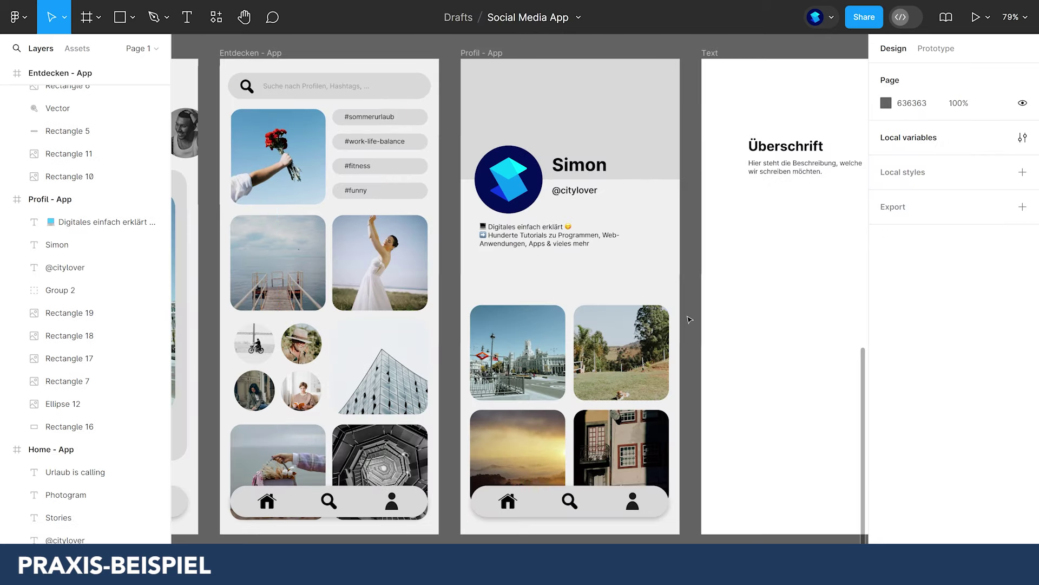
Pan the canvas to bring the three photo-filled app screens into view.
{"action": "key", "text": "h"}
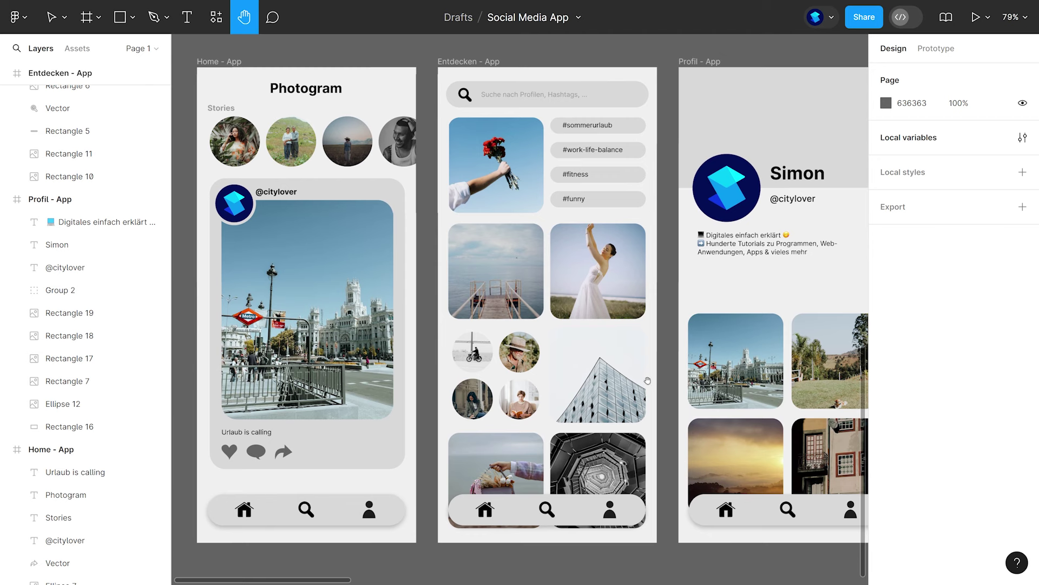
{"action": "left_click_drag", "start_coordinate": [665, 325], "coordinate": [671, 331]}
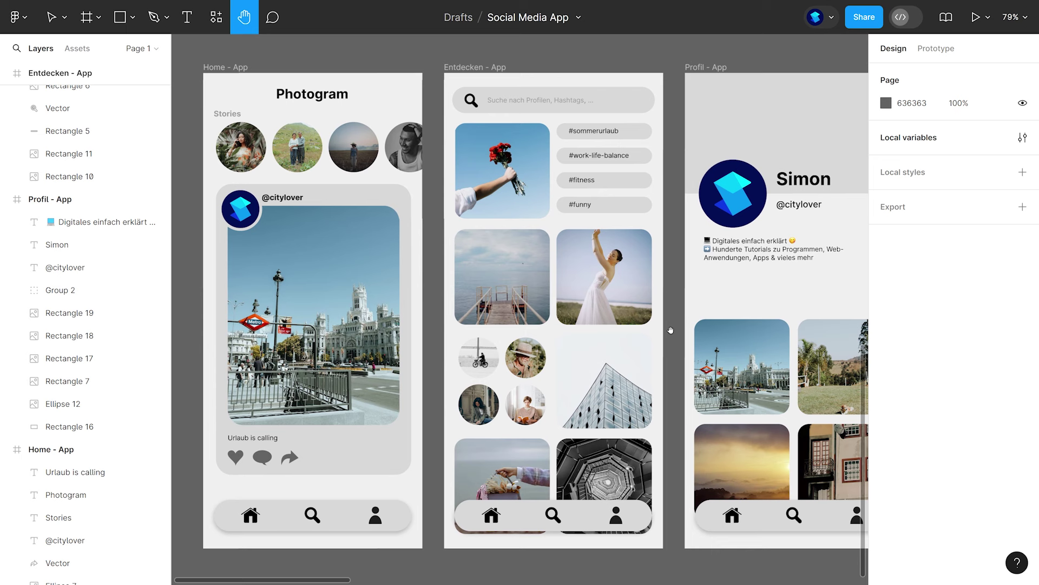
Center the city photo horizontally in its post card and align the menu bar to Home's bottom edge.
{"action": "key", "text": "v"}
{"action": "left_click", "coordinate": [347, 282]}
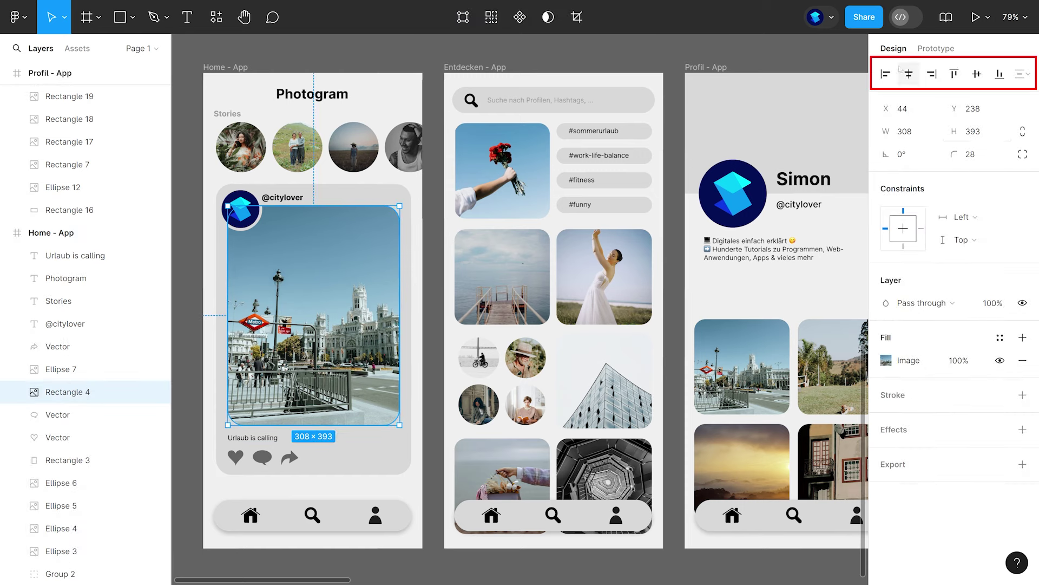
{"action": "left_click", "coordinate": [910, 75]}
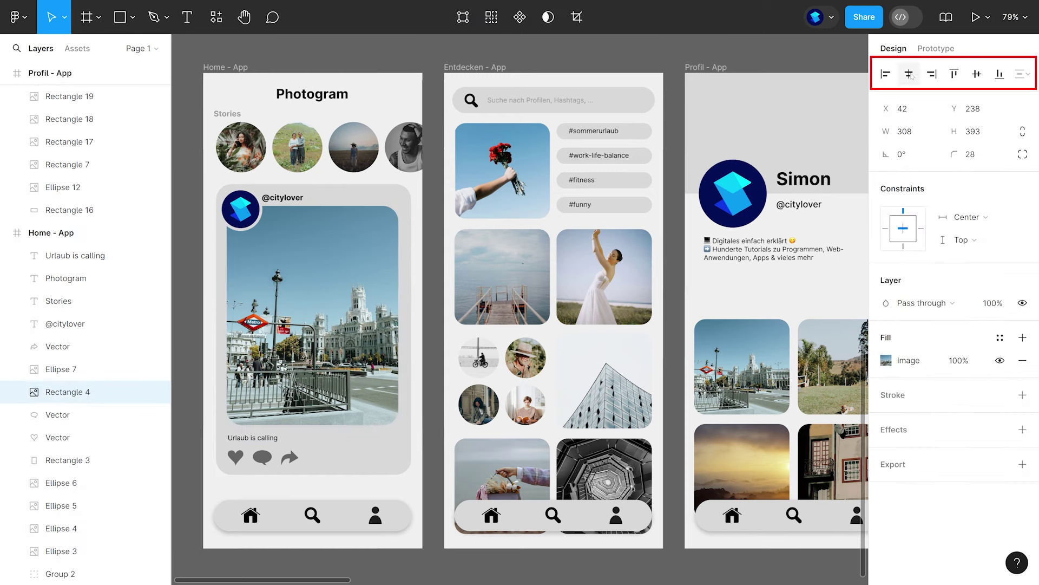
{"action": "left_click", "coordinate": [354, 509]}
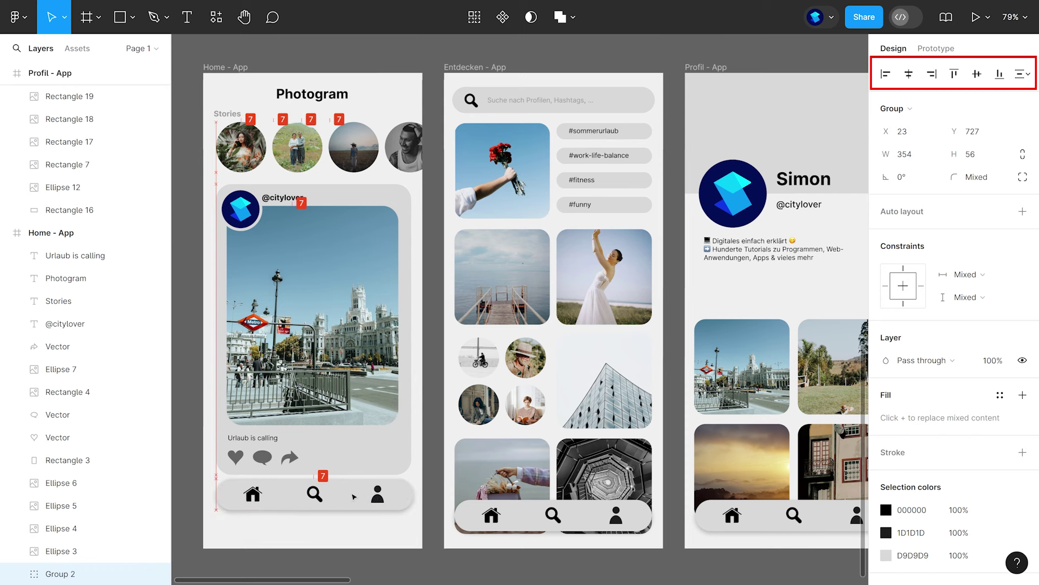
{"action": "left_click_drag", "start_coordinate": [352, 511], "coordinate": [354, 489]}
{"action": "left_click", "coordinate": [999, 74]}
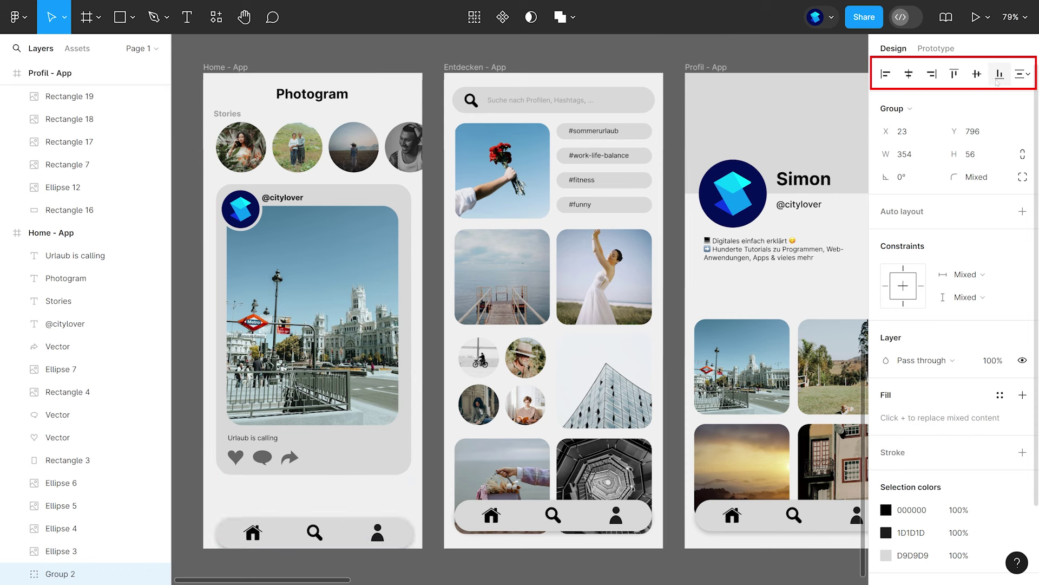
Align the heart, comment and share icons on their vertical centres and space them evenly.
{"action": "left_click", "coordinate": [57, 347]}
{"action": "left_click", "coordinate": [57, 414], "text": "ctrl"}
{"action": "left_click", "coordinate": [57, 437], "text": "ctrl"}
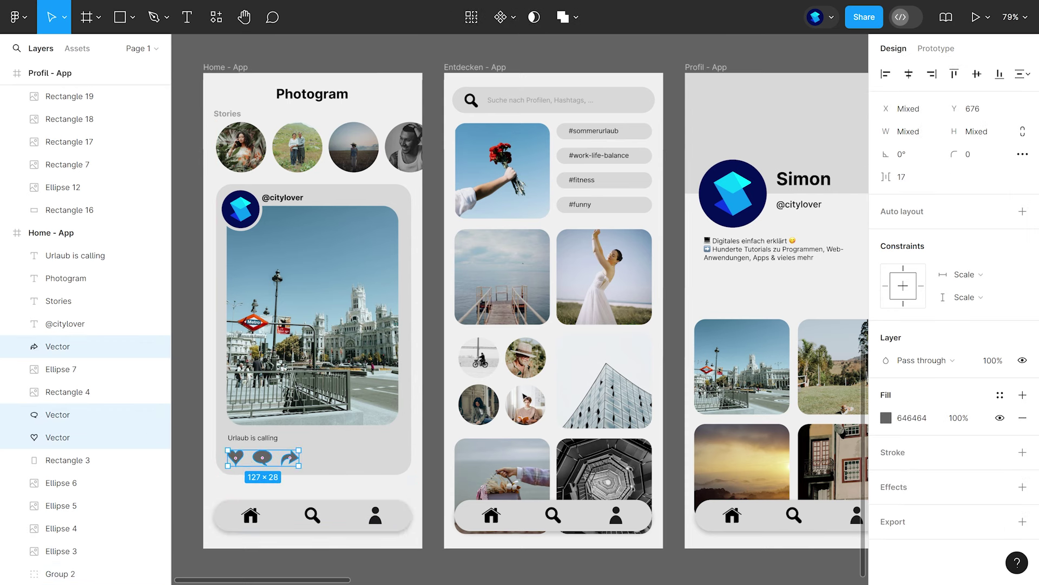
{"action": "left_click", "coordinate": [909, 76]}
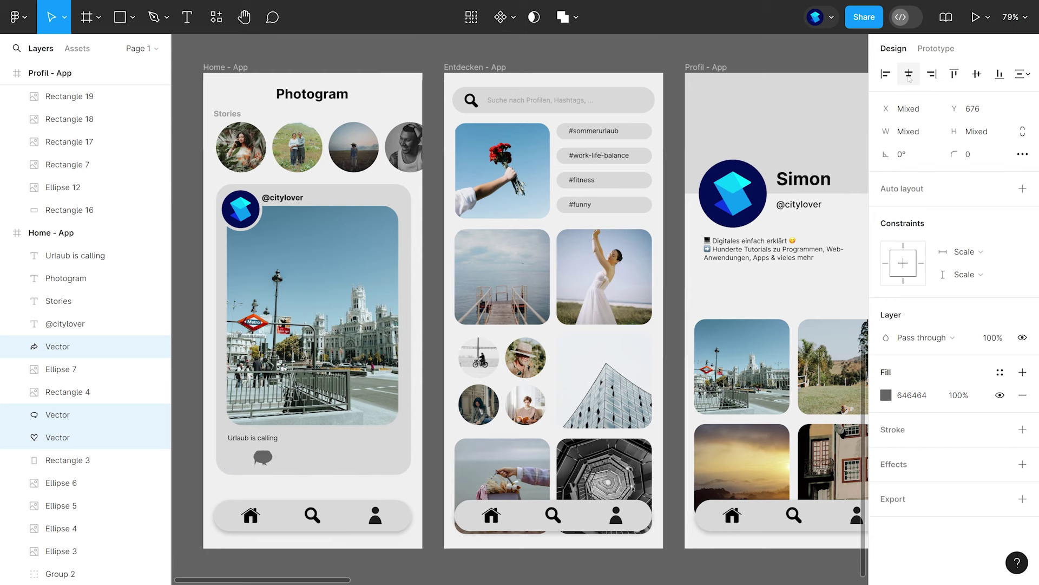
{"action": "key", "text": "ctrl+z"}
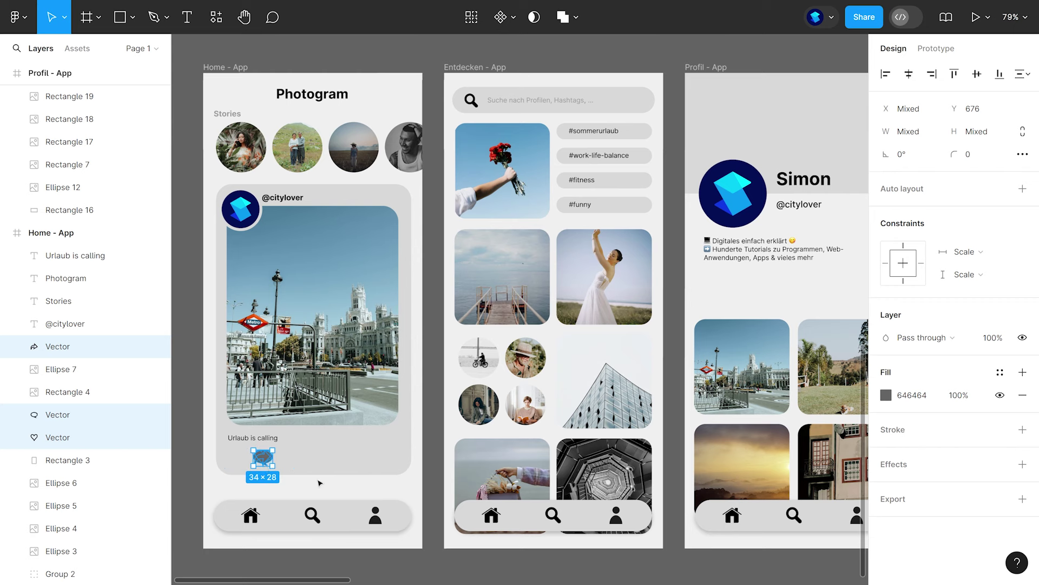
{"action": "key", "text": "ctrl+z"}
{"action": "key", "text": "ctrl+z"}
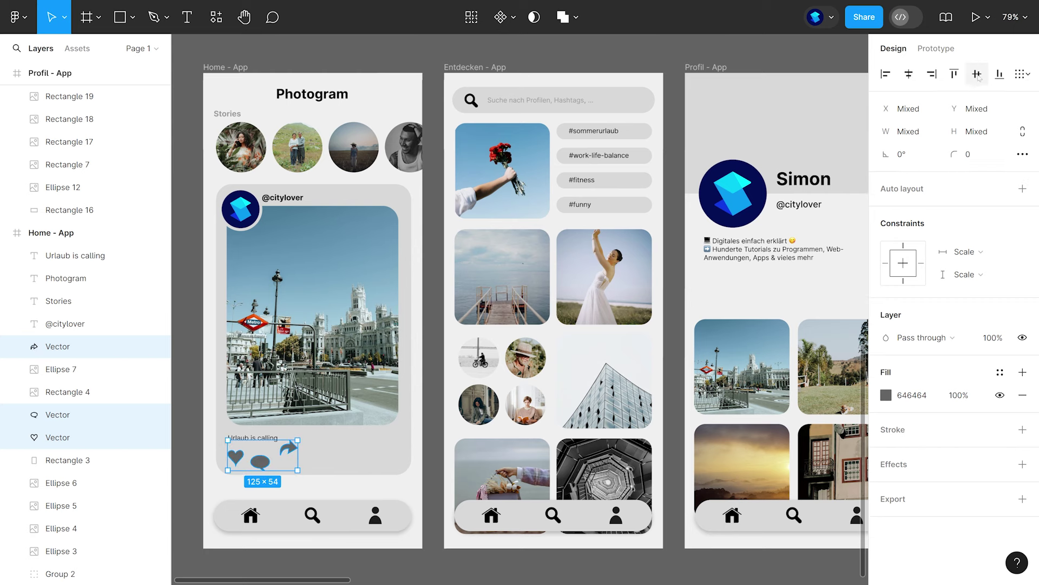
{"action": "left_click", "coordinate": [975, 75]}
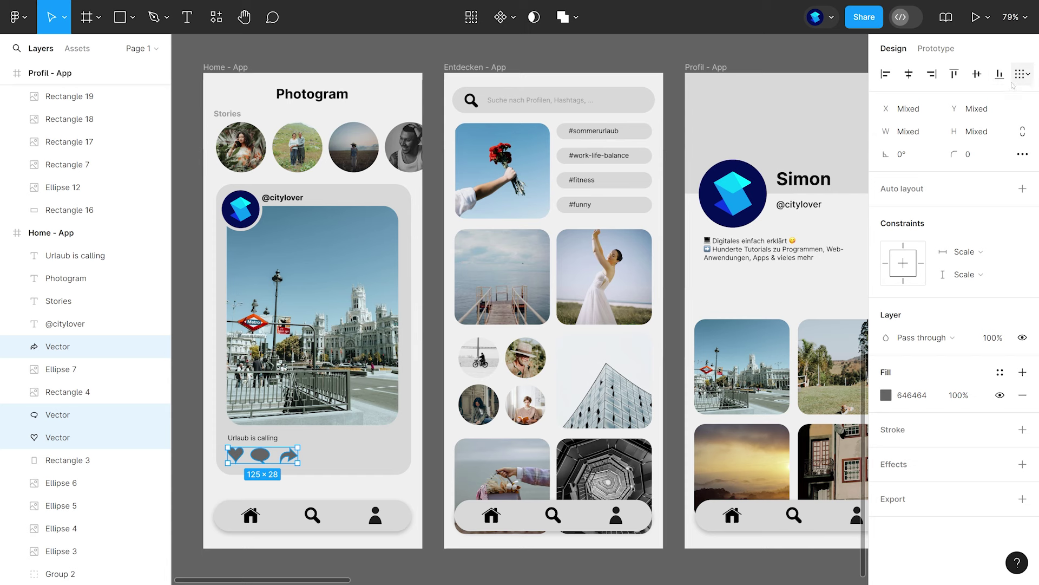
{"action": "left_click", "coordinate": [1026, 75]}
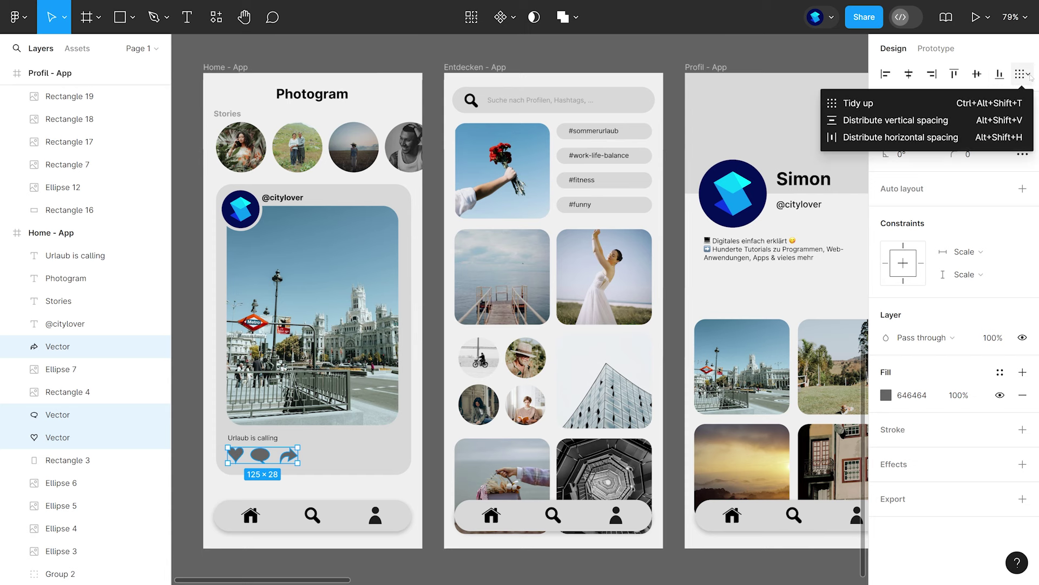
{"action": "left_click", "coordinate": [888, 138]}
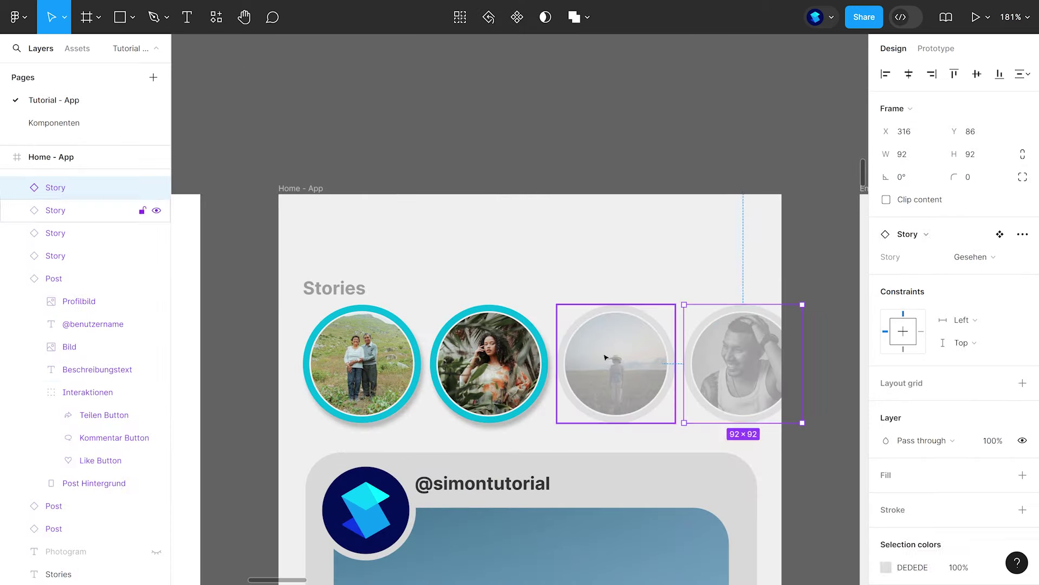
Space the four Story circles 11 points apart and move the sunset circle to the row's end.
{"action": "left_click", "coordinate": [477, 357], "text": "shift"}
{"action": "left_click", "coordinate": [375, 352], "text": "shift"}
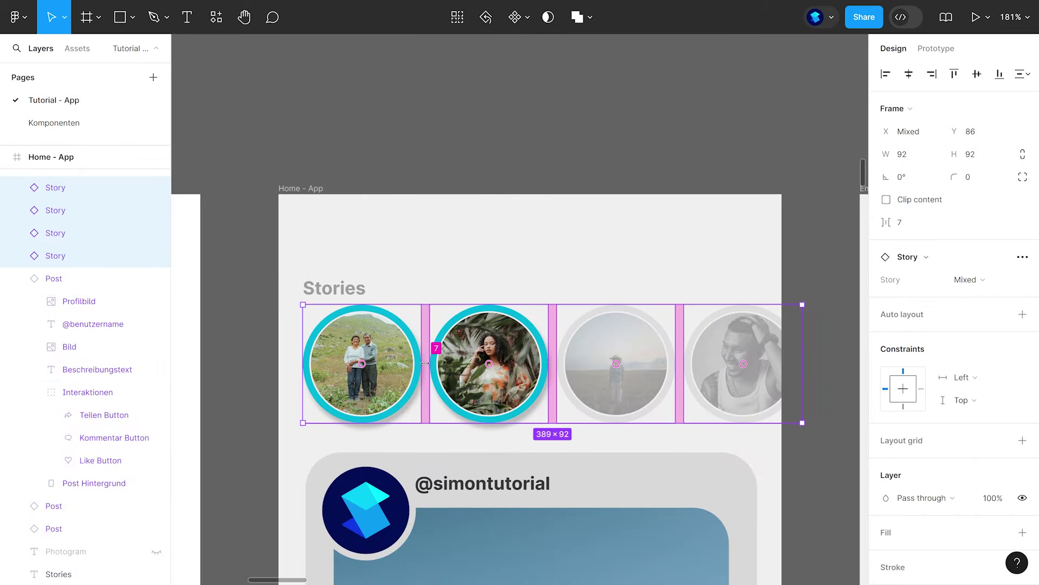
{"action": "left_click_drag", "start_coordinate": [425, 363], "coordinate": [433, 364]}
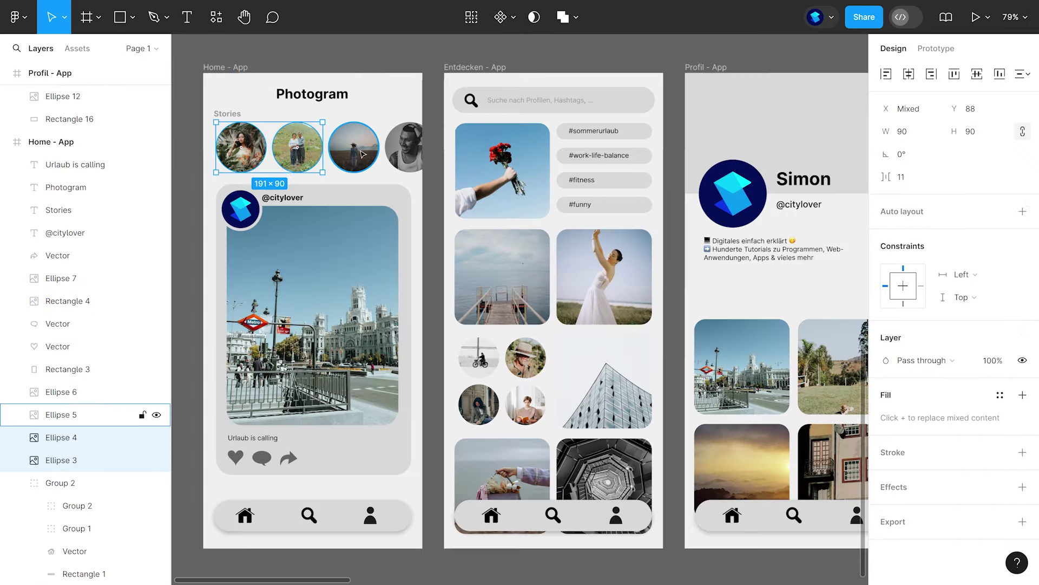
{"action": "left_click", "coordinate": [361, 153], "text": "shift"}
{"action": "left_click", "coordinate": [408, 147], "text": "shift"}
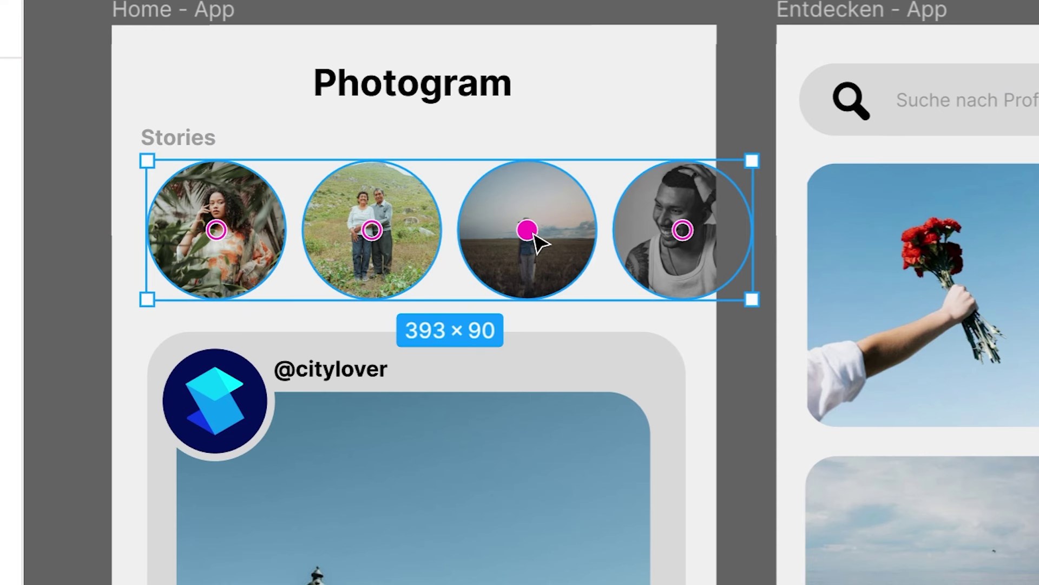
{"action": "mouse_move", "coordinate": [536, 241]}
{"action": "left_mouse_down"}
{"action": "mouse_move", "coordinate": [390, 255]}
{"action": "mouse_move", "coordinate": [527, 231]}
{"action": "left_mouse_up"}
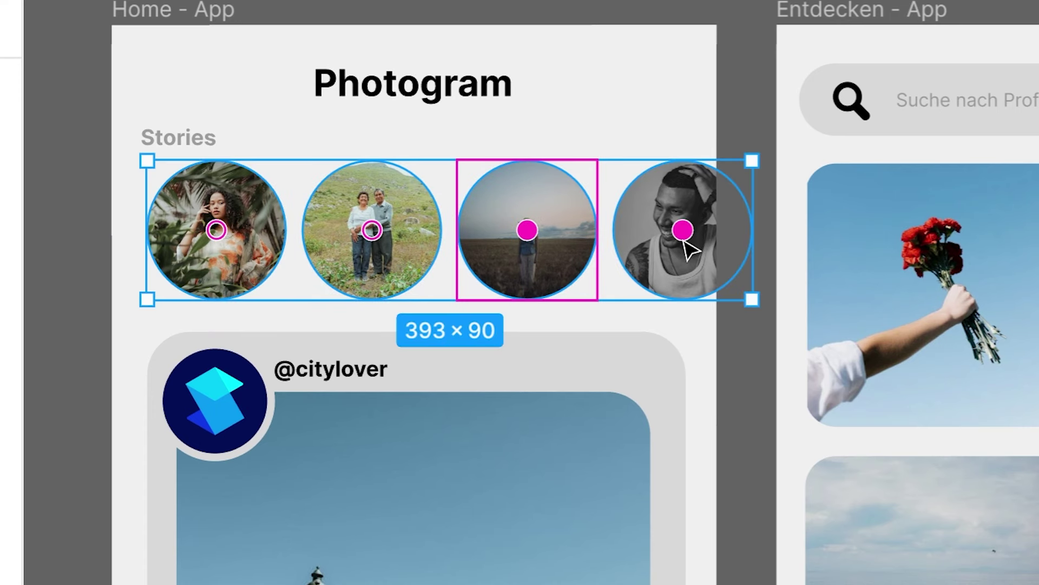
{"action": "mouse_move", "coordinate": [685, 237]}
{"action": "left_mouse_down"}
{"action": "mouse_move", "coordinate": [536, 249]}
{"action": "mouse_move", "coordinate": [685, 238]}
{"action": "left_mouse_up"}
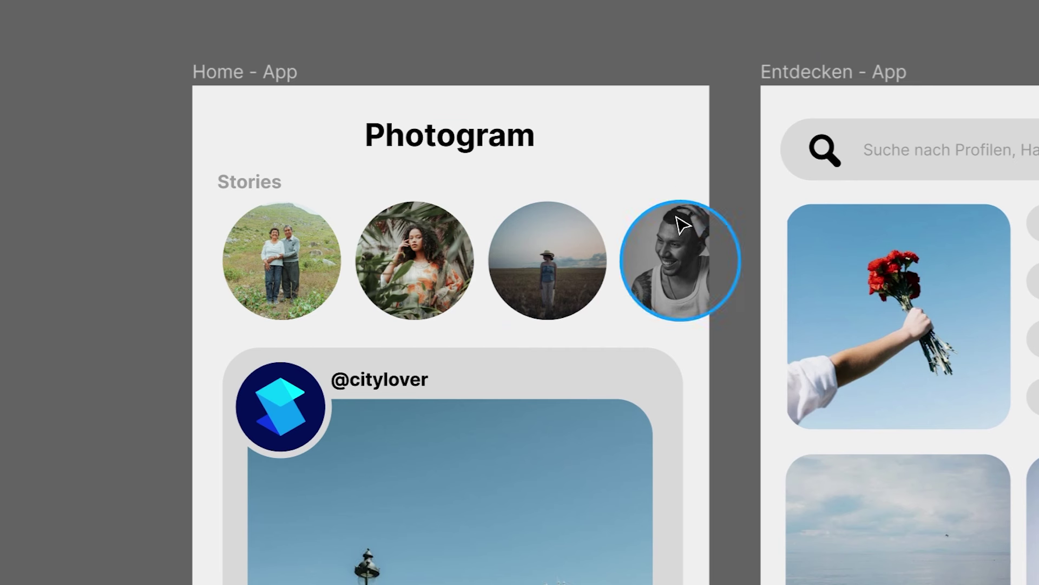
Move the man's Story circle left, nudge the post image, and draw a 136×36 grey rectangle under the bio.
{"action": "mouse_move", "coordinate": [696, 249]}
{"action": "left_mouse_down"}
{"action": "mouse_move", "coordinate": [613, 275]}
{"action": "mouse_move", "coordinate": [677, 252]}
{"action": "left_mouse_up"}
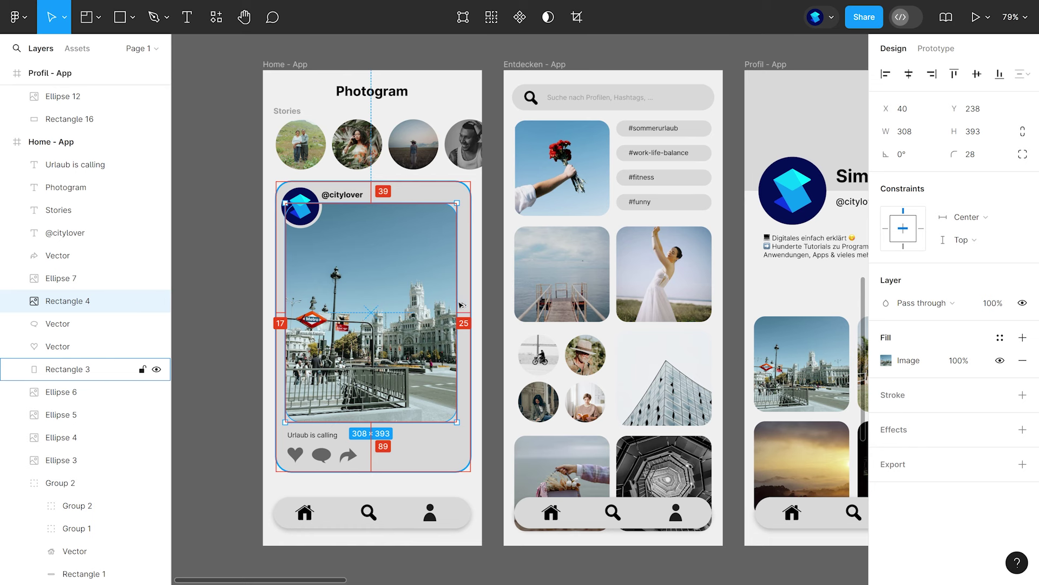
{"action": "key", "text": "shift+Right"}
{"action": "key", "text": "Left"}
{"action": "key", "text": "Left"}
{"action": "key", "text": "Left"}
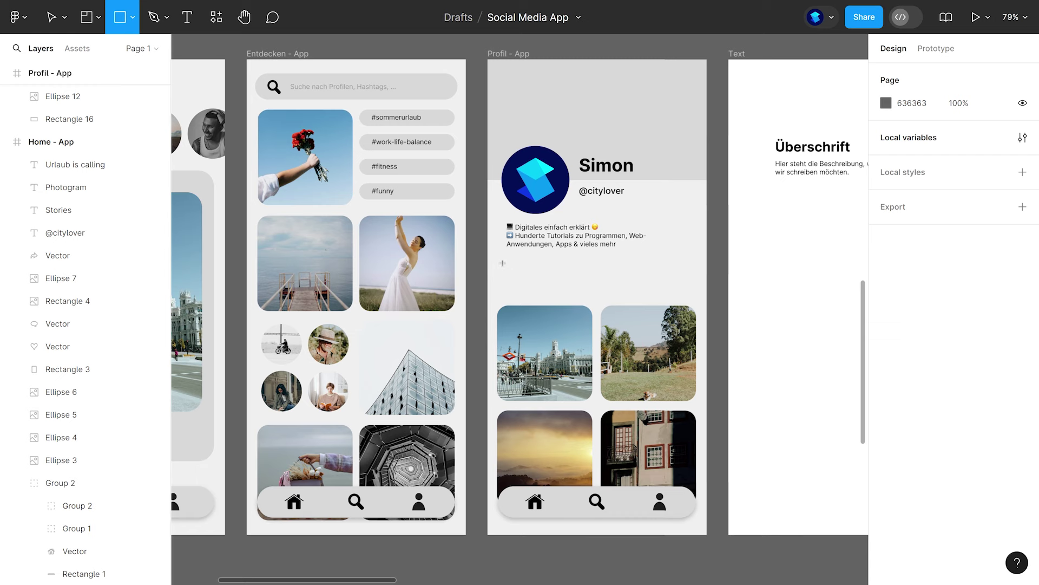
{"action": "left_click_drag", "start_coordinate": [504, 264], "coordinate": [579, 283]}
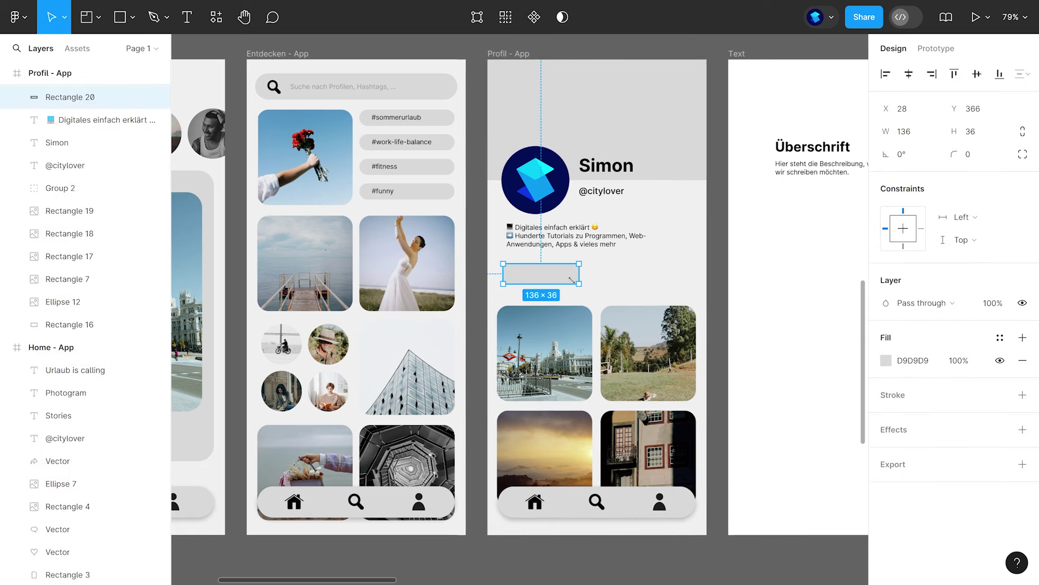
Label the grey rectangle 'Folgen' and wrap label and rectangle in a horizontal auto-layout frame.
{"action": "key", "text": "t"}
{"action": "left_click", "coordinate": [533, 274]}
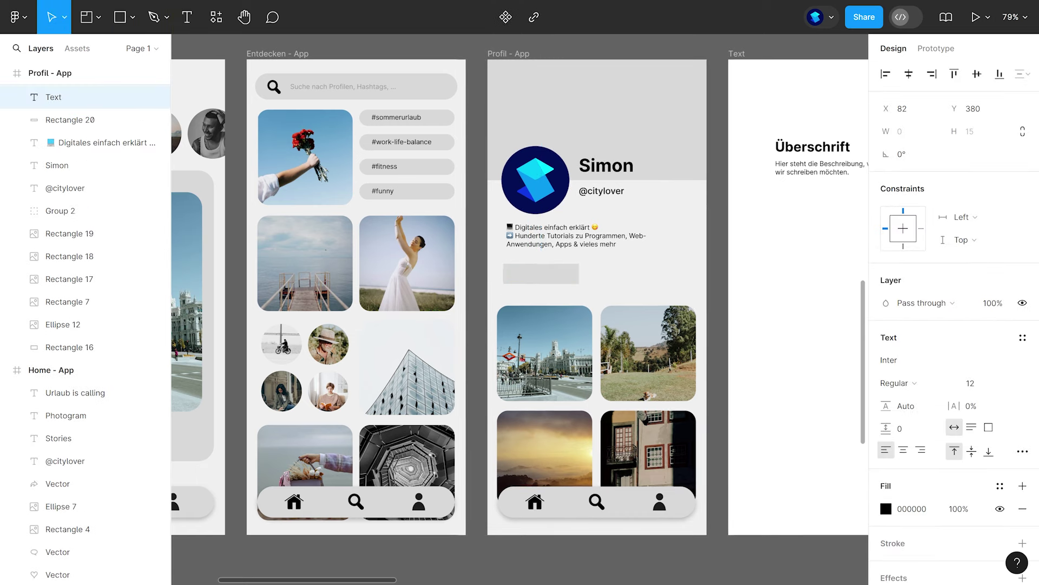
{"action": "type", "text": "Folgen"}
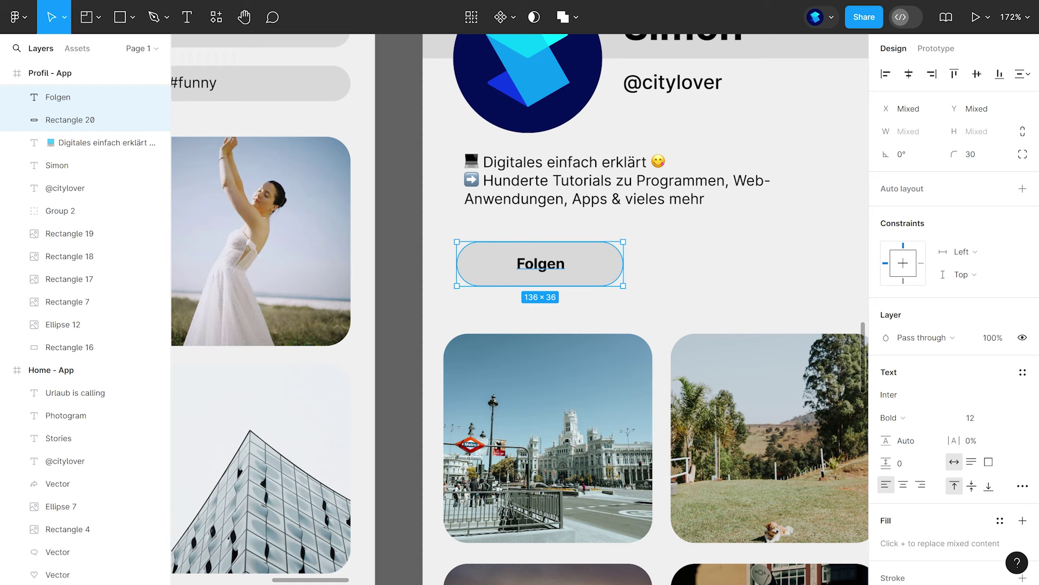
{"action": "left_click", "coordinate": [1022, 189]}
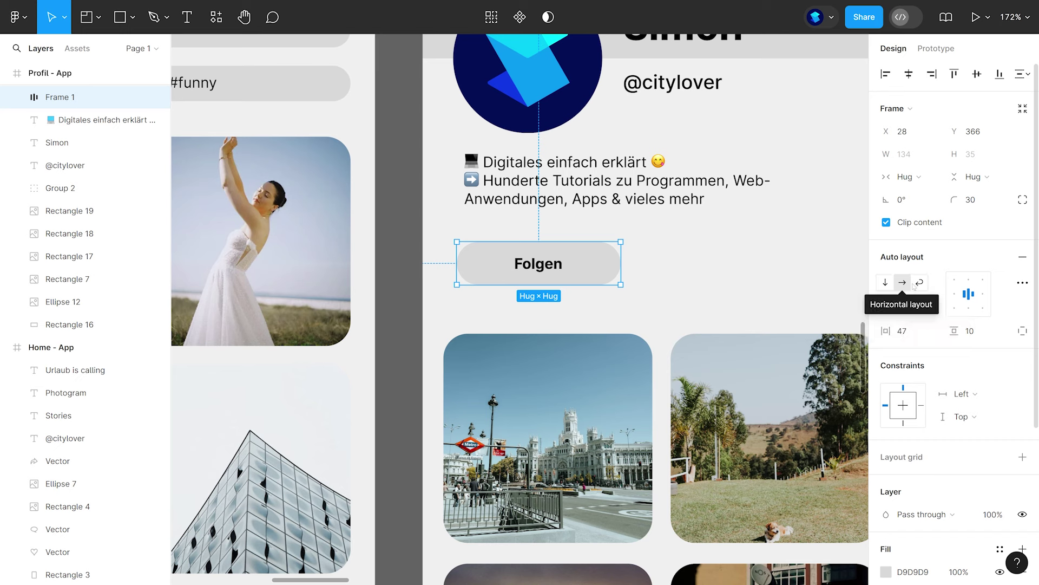
Change the button label from 'Folgen' to 'Abonnieren'.
{"action": "double_click", "coordinate": [538, 263]}
{"action": "type", "text": "Abonnieren"}
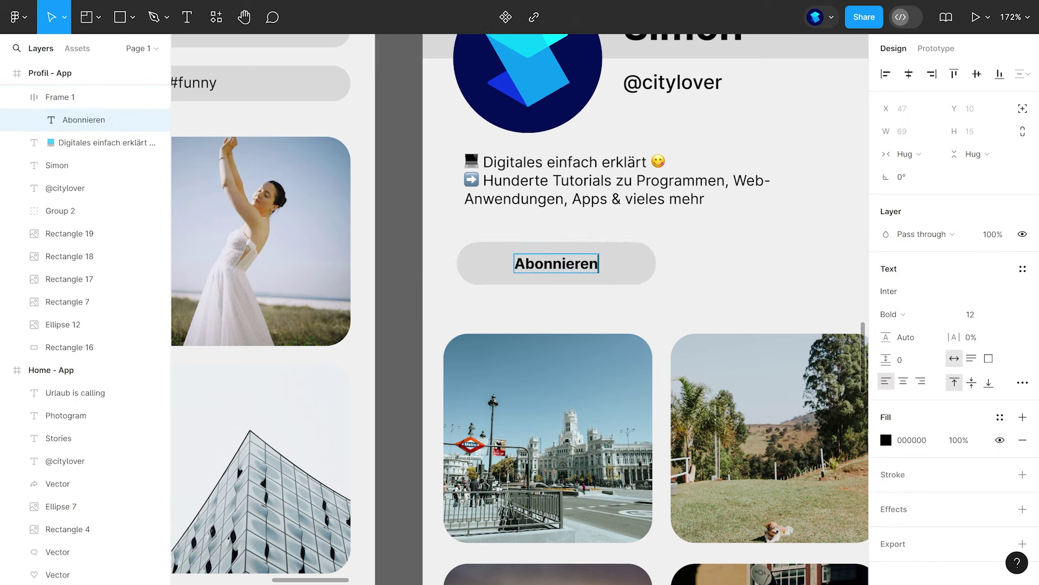
{"action": "key", "text": "Escape"}
{"action": "left_click", "coordinate": [731, 261]}
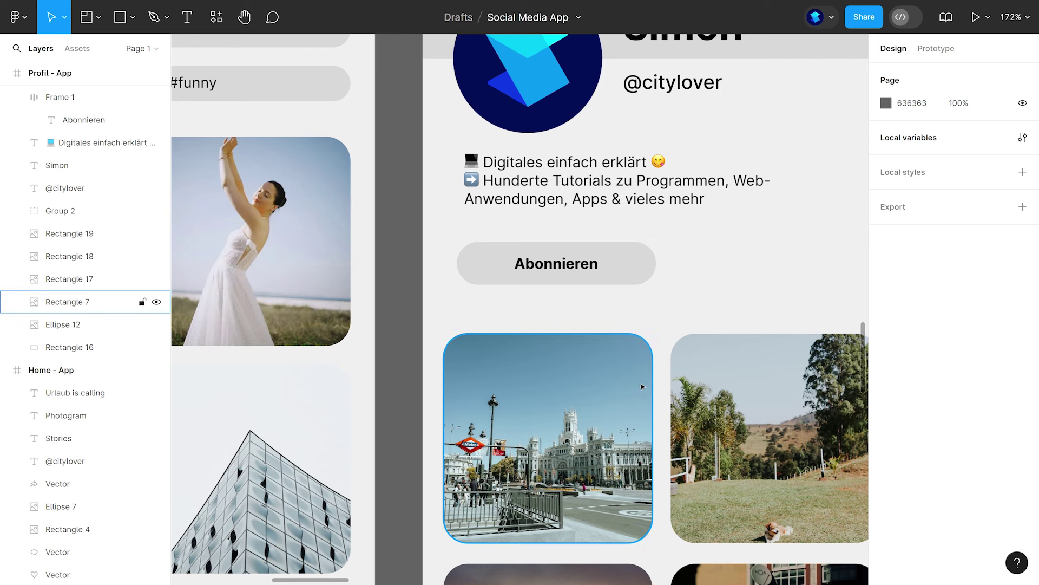
Shift the Abonnieren button slightly right and up, then reposition its label inside it.
{"action": "left_click", "coordinate": [631, 273]}
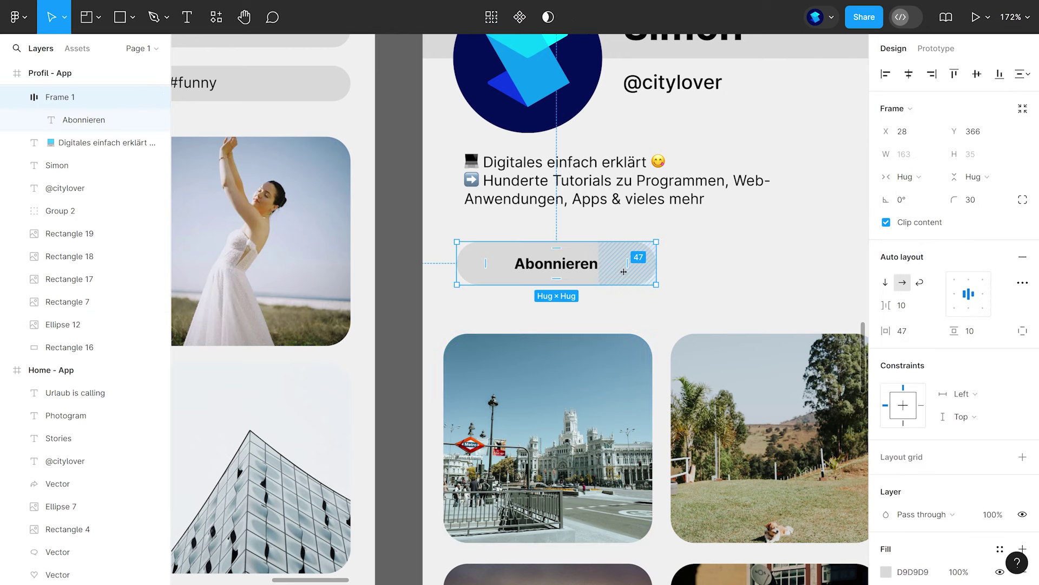
{"action": "left_click_drag", "start_coordinate": [598, 260], "coordinate": [603, 259]}
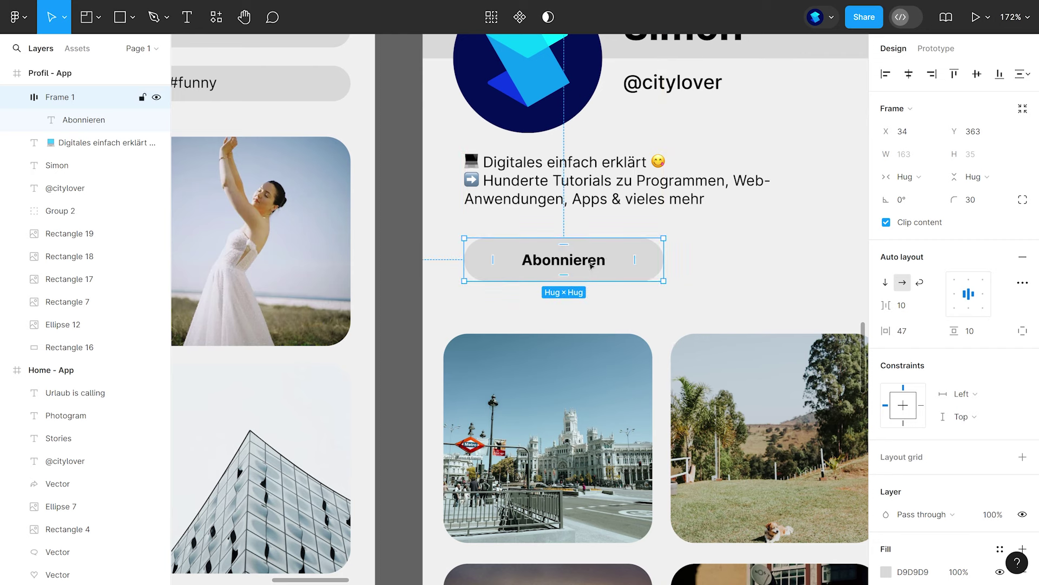
{"action": "double_click", "coordinate": [591, 261]}
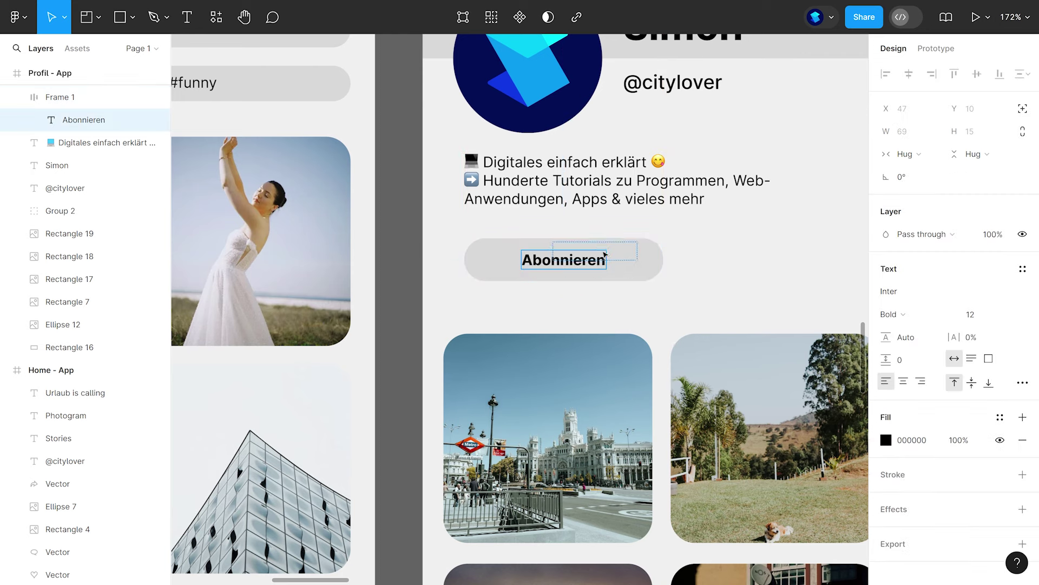
{"action": "mouse_move", "coordinate": [591, 261]}
{"action": "left_mouse_down"}
{"action": "mouse_move", "coordinate": [594, 231]}
{"action": "mouse_move", "coordinate": [563, 260]}
{"action": "left_mouse_up"}
{"action": "left_click", "coordinate": [625, 254]}
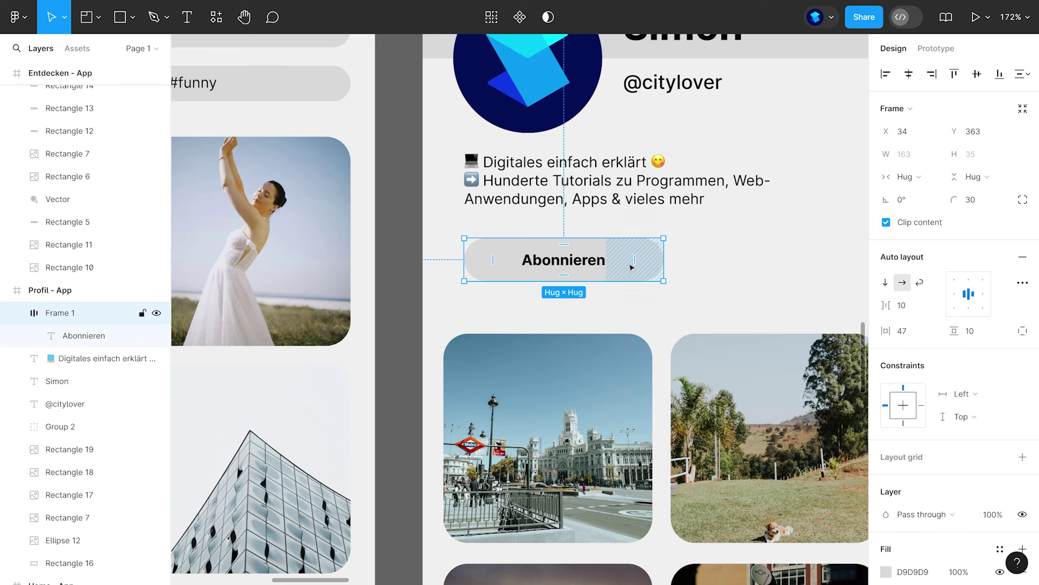
{"action": "left_click", "coordinate": [747, 259]}
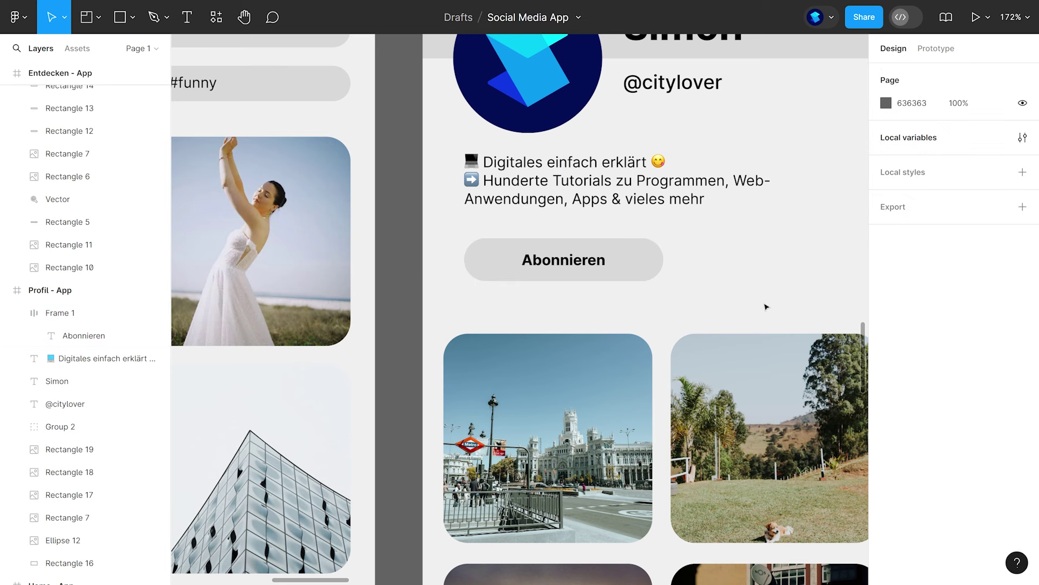
{"action": "left_click", "coordinate": [589, 260]}
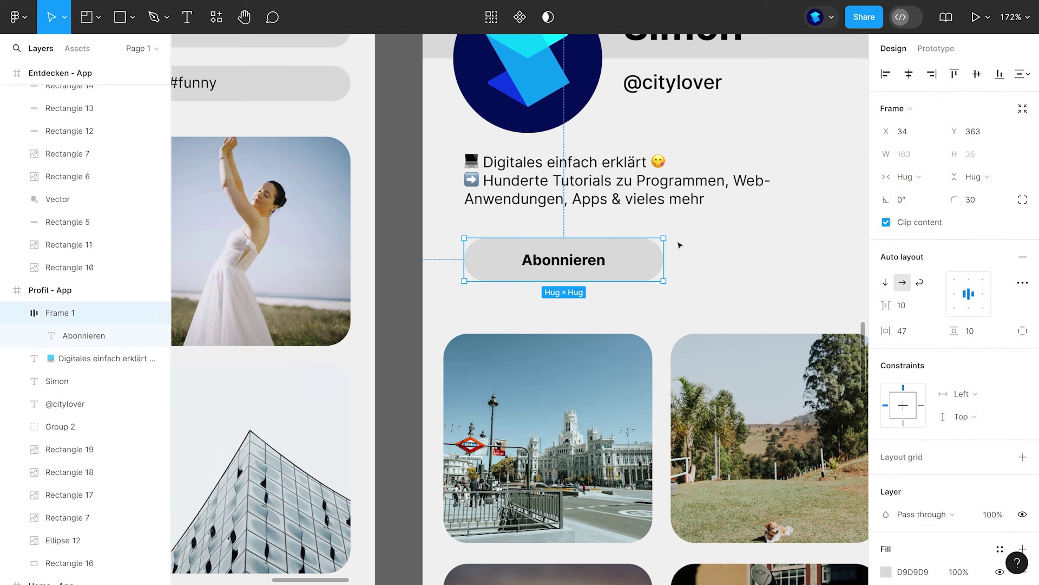
Toggle auto layout off on the Abonnieren button in the Design panel.
{"action": "left_click", "coordinate": [1025, 262]}
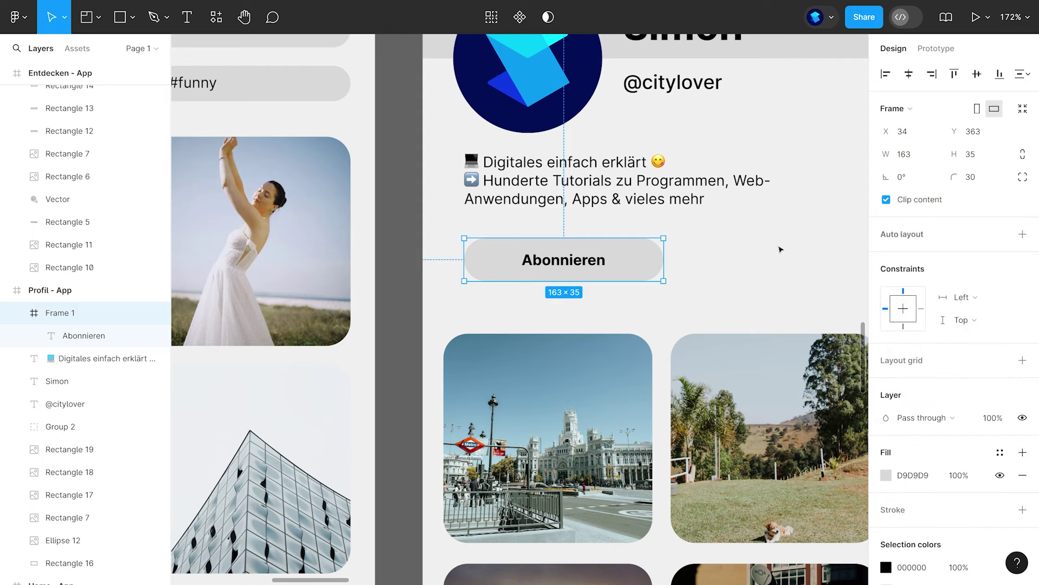
{"action": "left_click", "coordinate": [729, 279]}
{"action": "left_click", "coordinate": [569, 262]}
{"action": "double_click", "coordinate": [570, 262]}
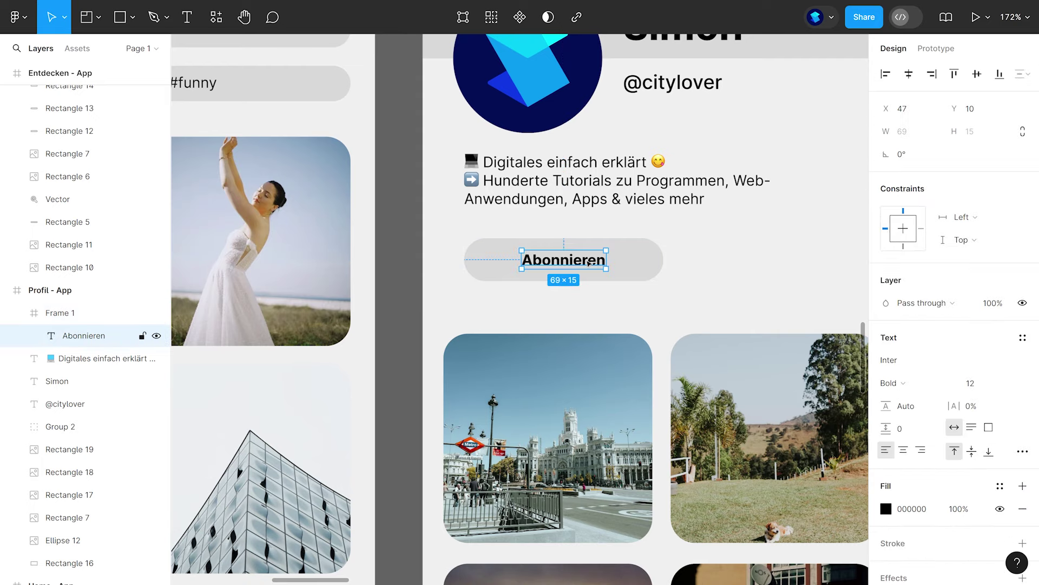
{"action": "left_click", "coordinate": [702, 262]}
{"action": "scroll", "coordinate": [698, 263], "scroll_direction": "down", "scroll_amount": 5}
{"action": "scroll", "coordinate": [698, 262], "scroll_direction": "down", "scroll_amount": 2}
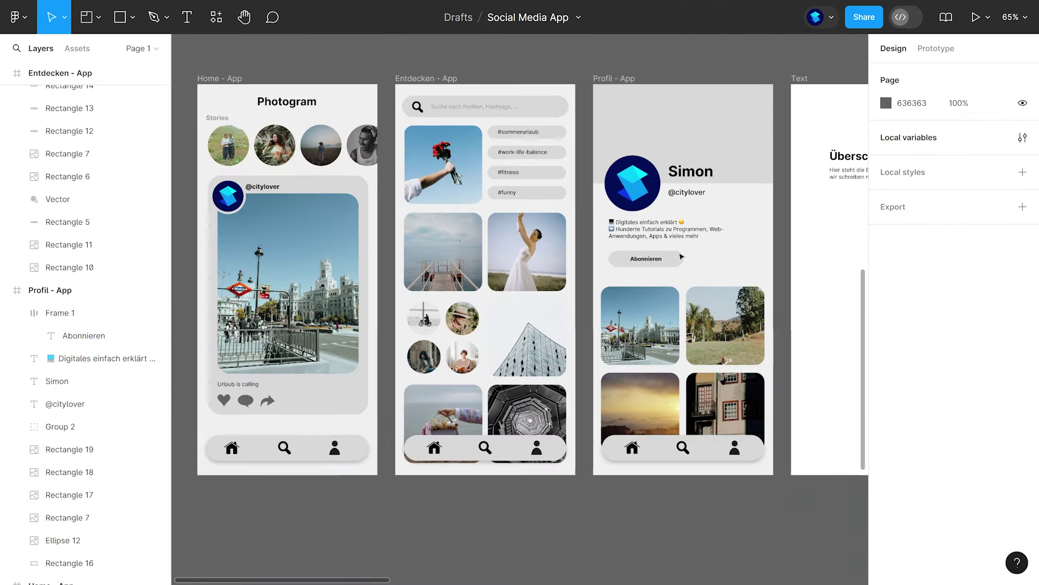
Add a layout grid to the Entdecken - App frame and set its type to Columns.
{"action": "left_click", "coordinate": [81, 73]}
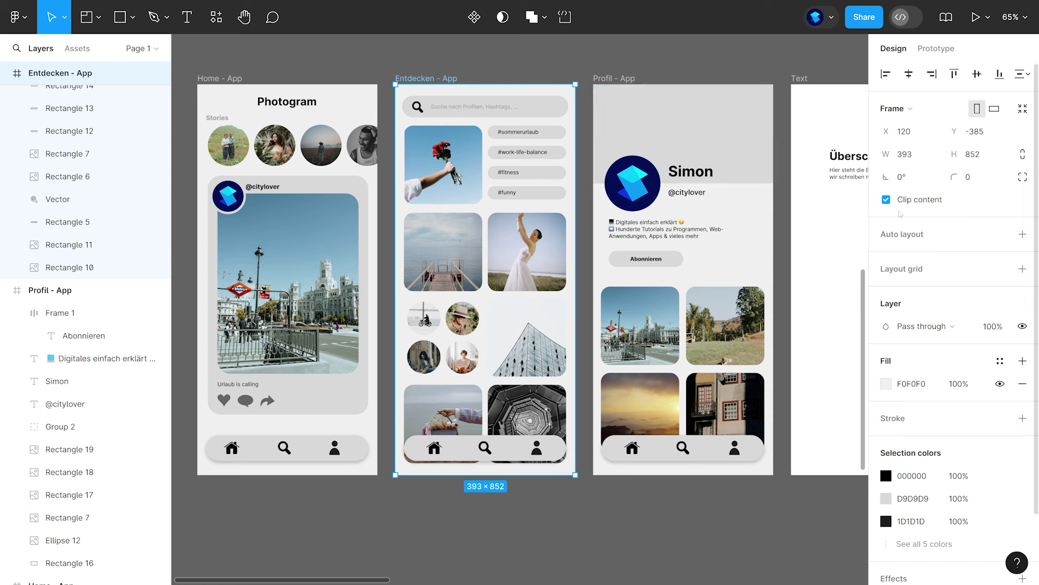
{"action": "left_click", "coordinate": [1022, 270]}
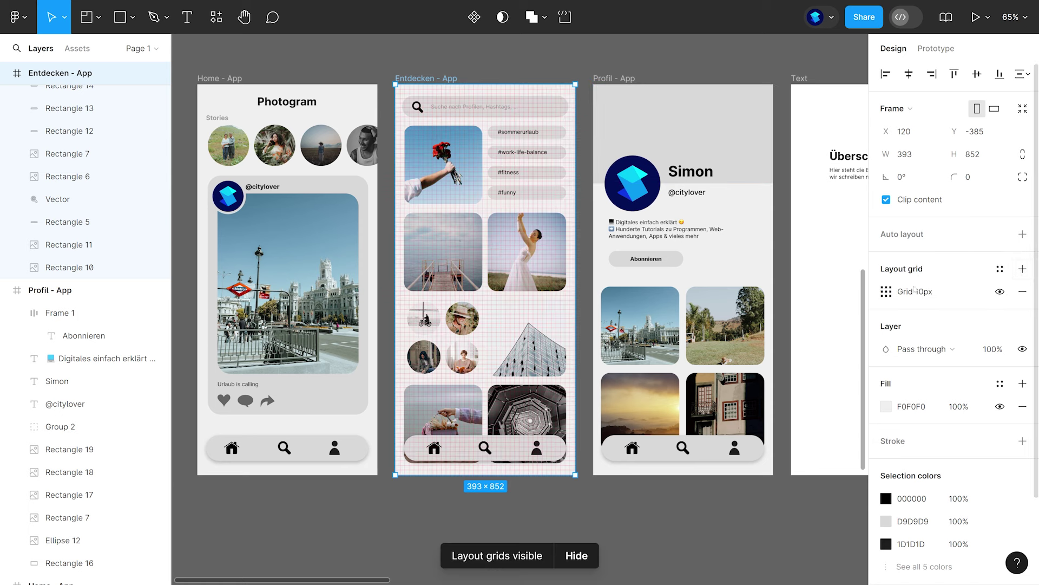
{"action": "left_click", "coordinate": [886, 292]}
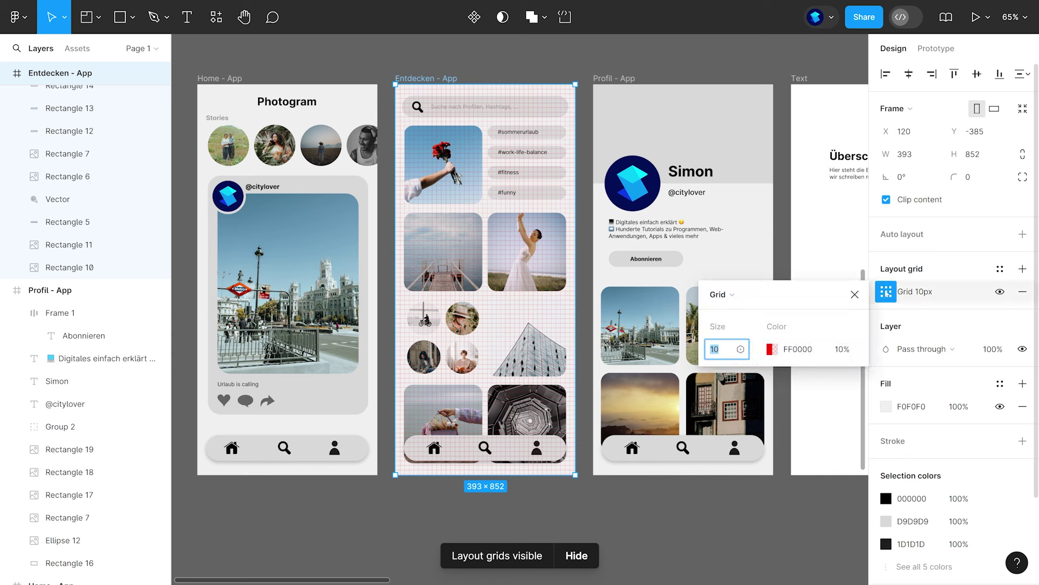
{"action": "left_click", "coordinate": [737, 296]}
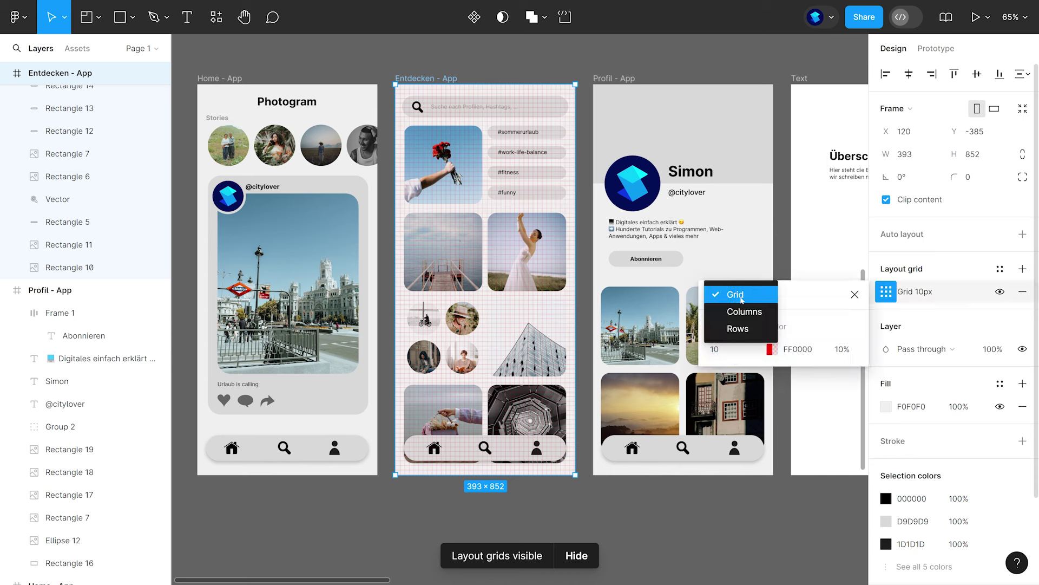
{"action": "left_click", "coordinate": [744, 312]}
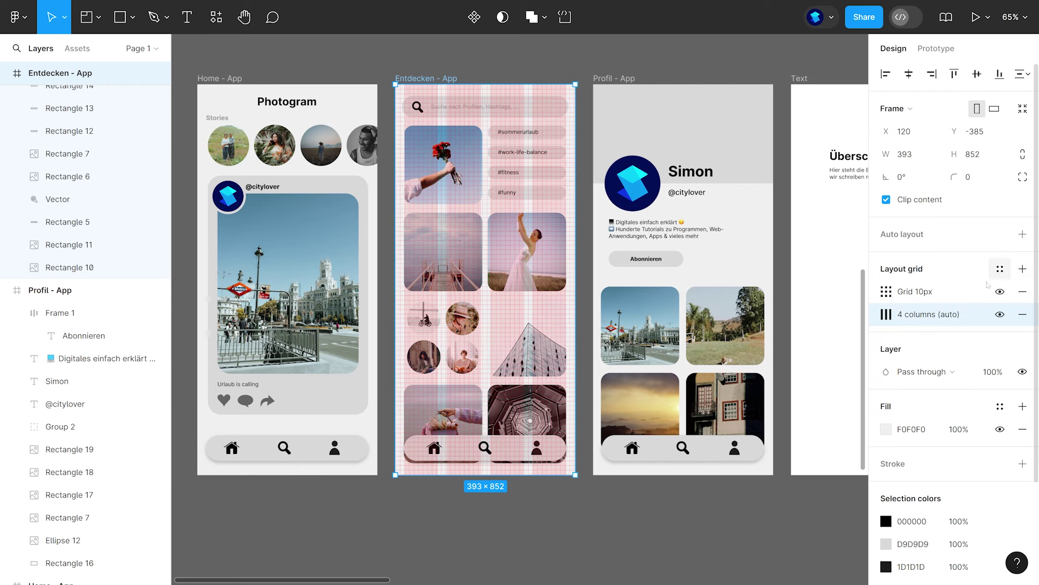
Remove the extra rows grid, toggle the column grid's visibility, and review its colour options.
{"action": "left_click", "coordinate": [889, 295]}
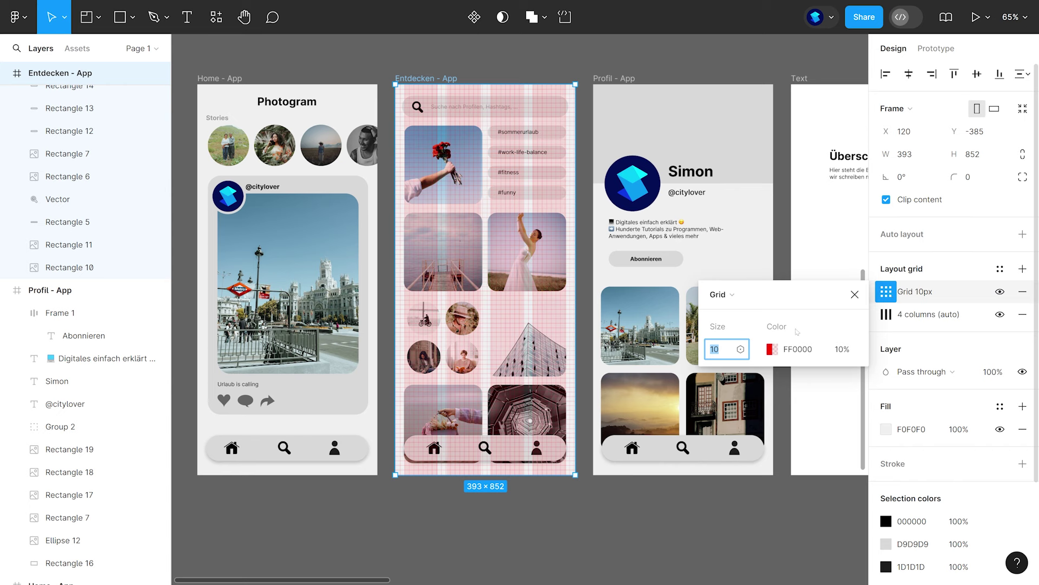
{"action": "left_click", "coordinate": [721, 294]}
{"action": "left_click", "coordinate": [729, 327]}
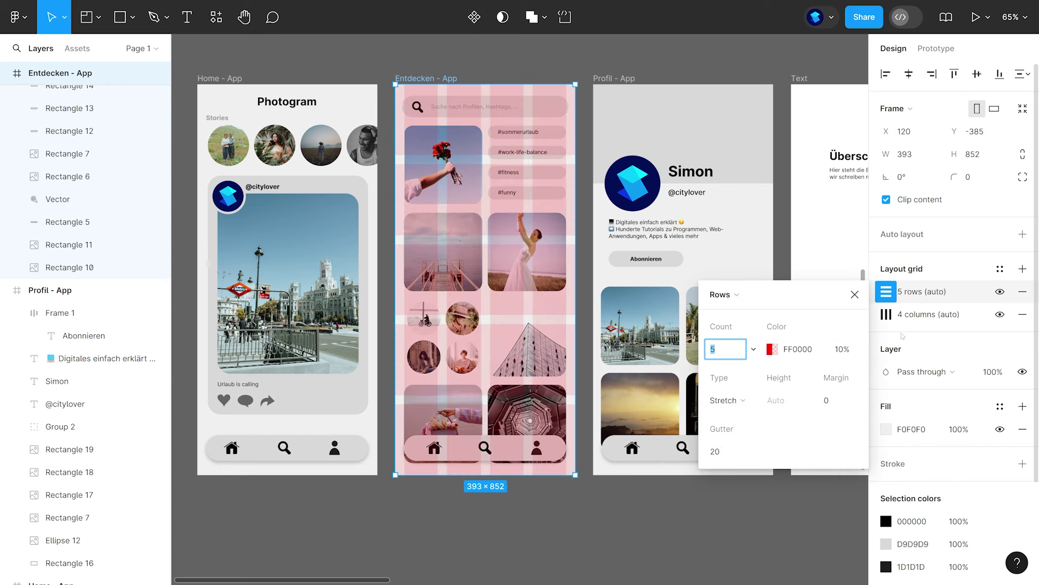
{"action": "left_click", "coordinate": [1022, 291]}
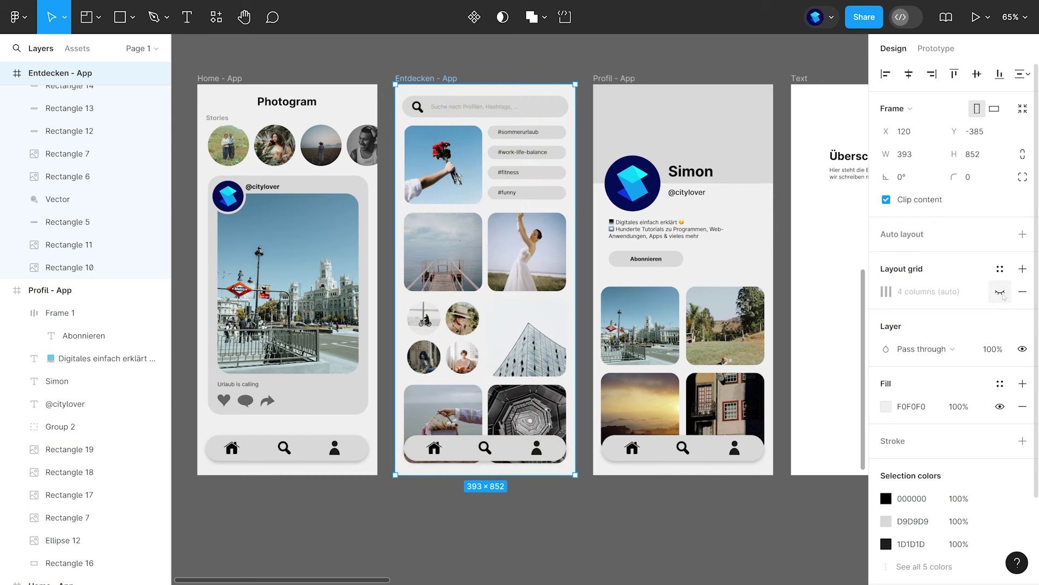
{"action": "left_click", "coordinate": [1001, 292]}
{"action": "left_click", "coordinate": [1000, 292]}
{"action": "left_click", "coordinate": [1000, 292]}
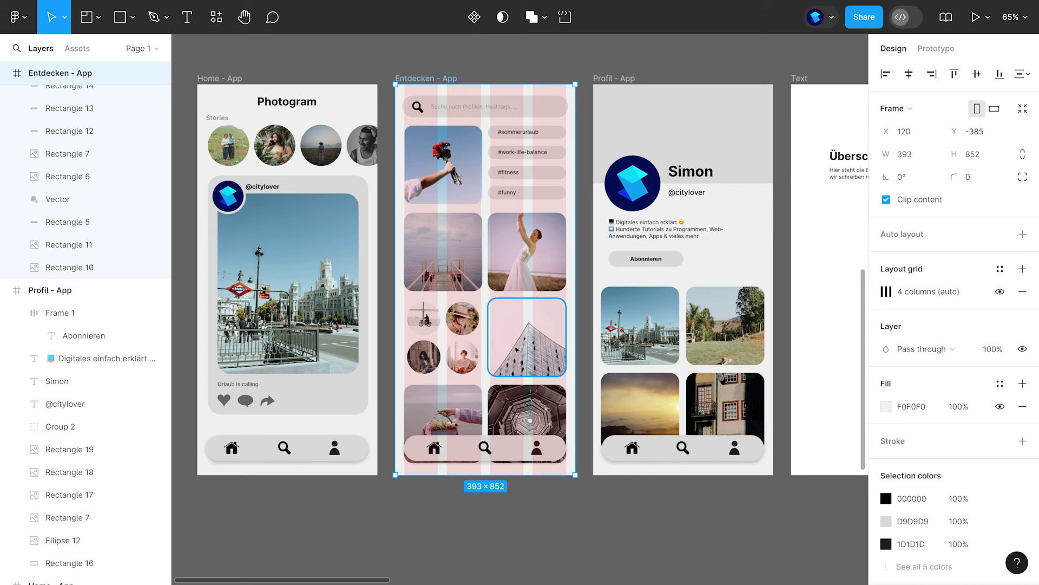
{"action": "left_click", "coordinate": [886, 291]}
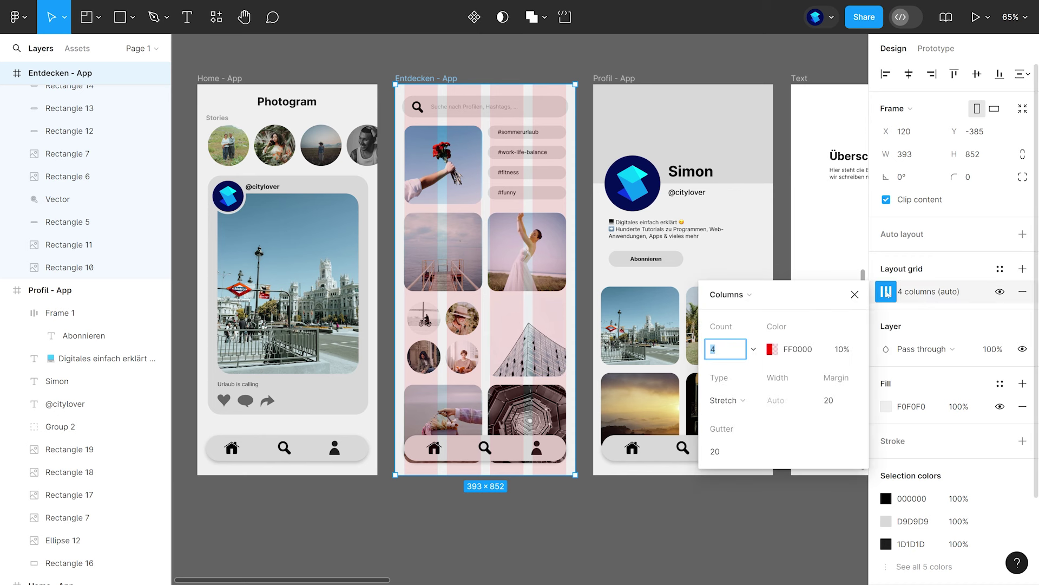
{"action": "left_click", "coordinate": [769, 345]}
{"action": "left_click", "coordinate": [472, 235]}
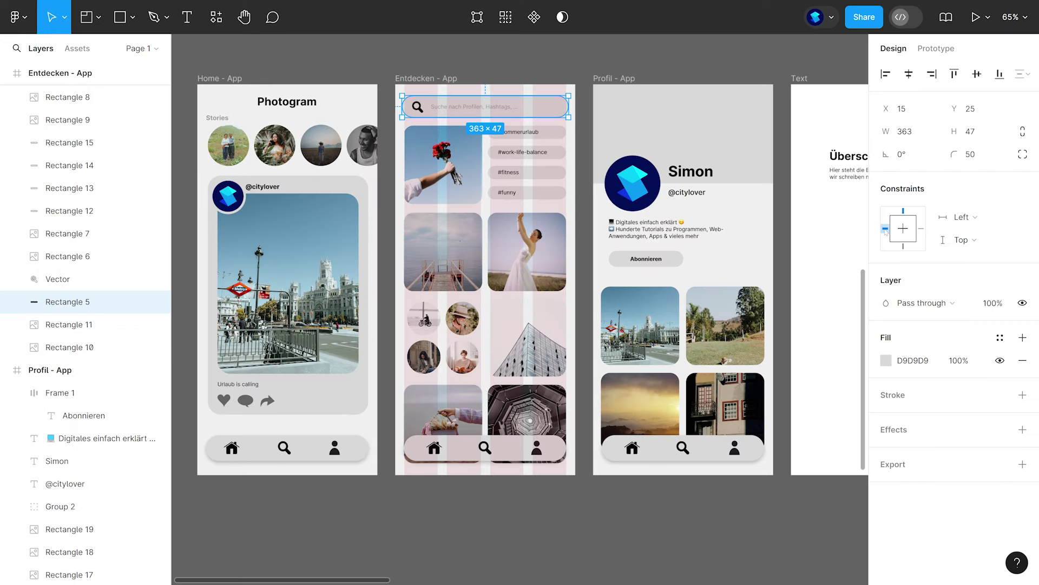
Widen the Entdecken screen to test resizing and set the search bar constraint to Center.
{"action": "left_click", "coordinate": [577, 186]}
{"action": "left_click", "coordinate": [533, 152]}
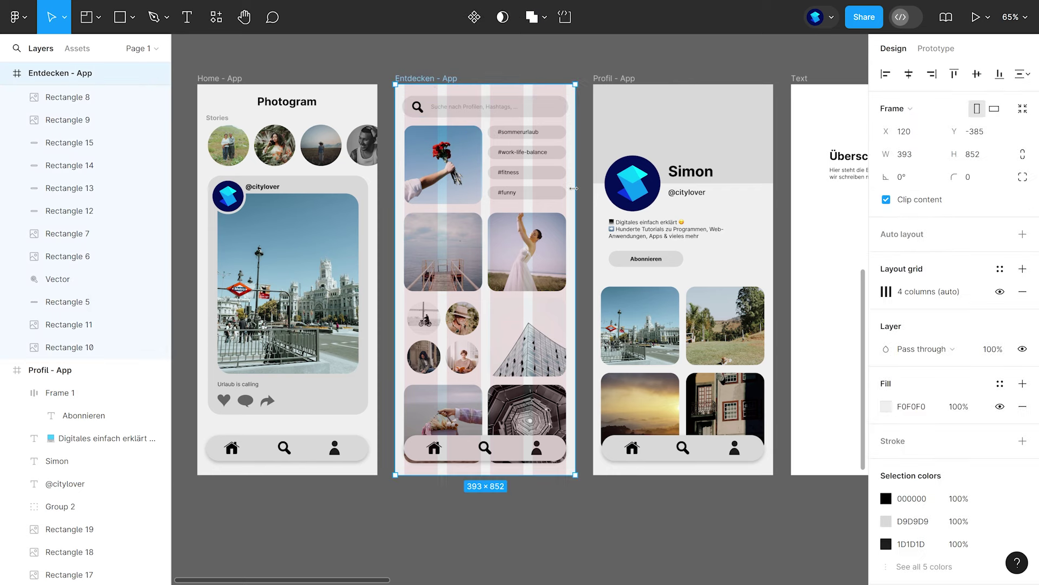
{"action": "mouse_move", "coordinate": [575, 192]}
{"action": "left_mouse_down"}
{"action": "mouse_move", "coordinate": [693, 192]}
{"action": "mouse_move", "coordinate": [601, 192]}
{"action": "left_mouse_up"}
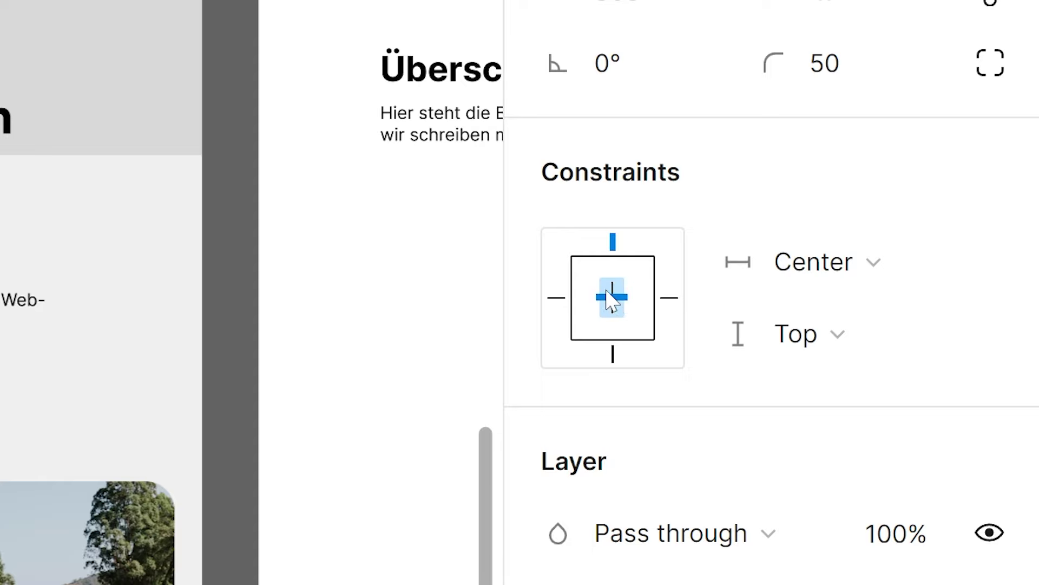
{"action": "left_click", "coordinate": [608, 297]}
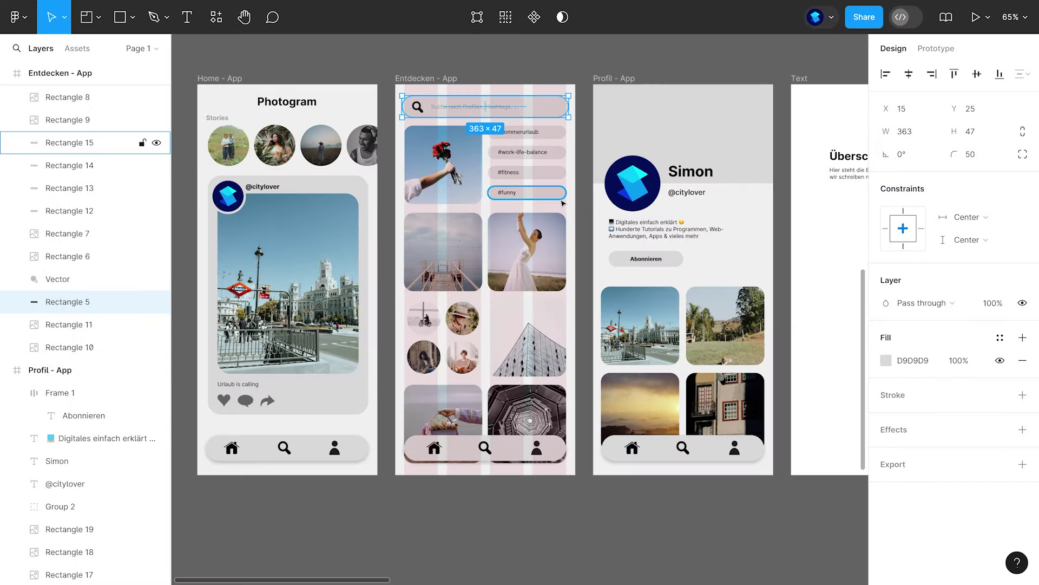
{"action": "left_click", "coordinate": [575, 158]}
{"action": "left_click_drag", "start_coordinate": [578, 158], "coordinate": [570, 160]}
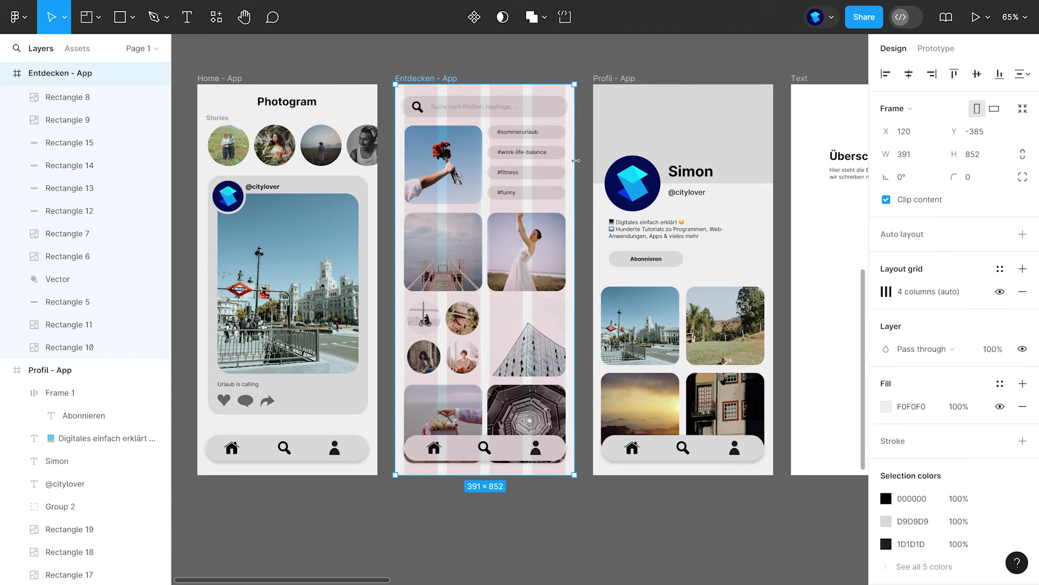
Group the search bar parts, constrain the group to Center, and test it by widening the screen.
{"action": "left_click_drag", "start_coordinate": [572, 160], "coordinate": [413, 107]}
{"action": "right_click", "coordinate": [414, 107]}
{"action": "left_click", "coordinate": [457, 259]}
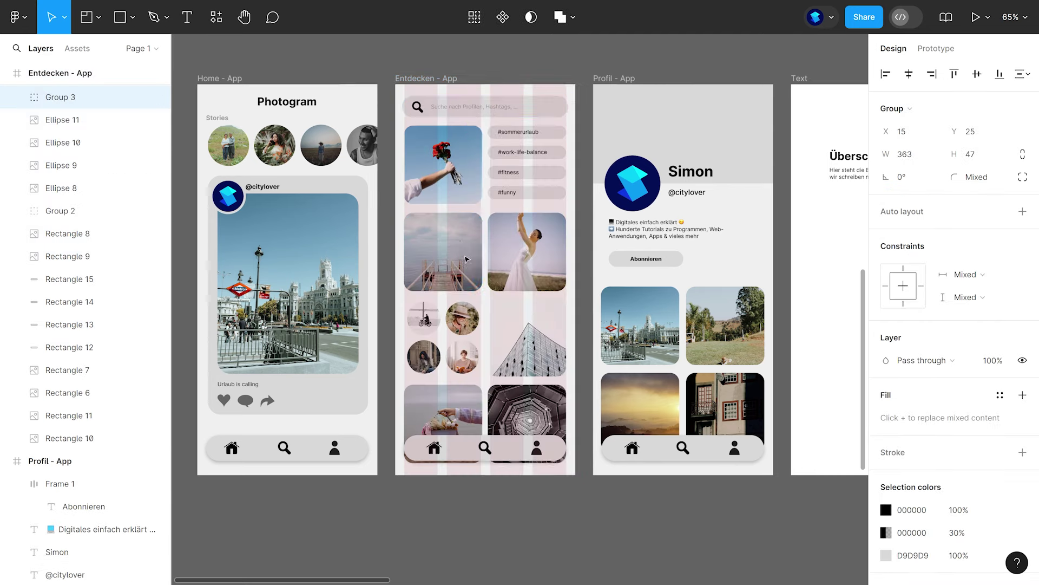
{"action": "left_click", "coordinate": [903, 285]}
{"action": "left_click", "coordinate": [581, 187]}
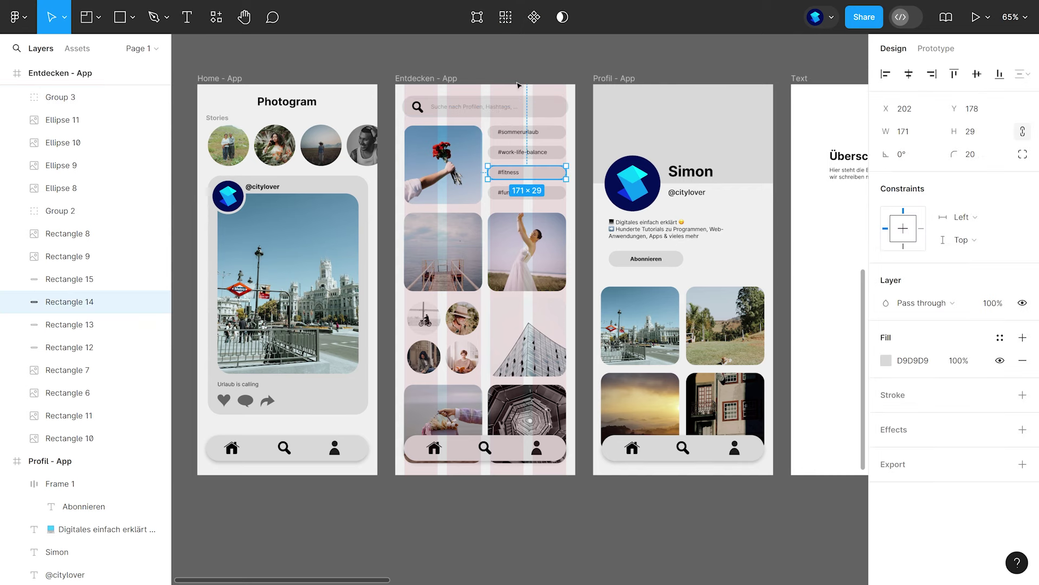
{"action": "left_click", "coordinate": [519, 85]}
{"action": "left_click_drag", "start_coordinate": [575, 170], "coordinate": [641, 170]}
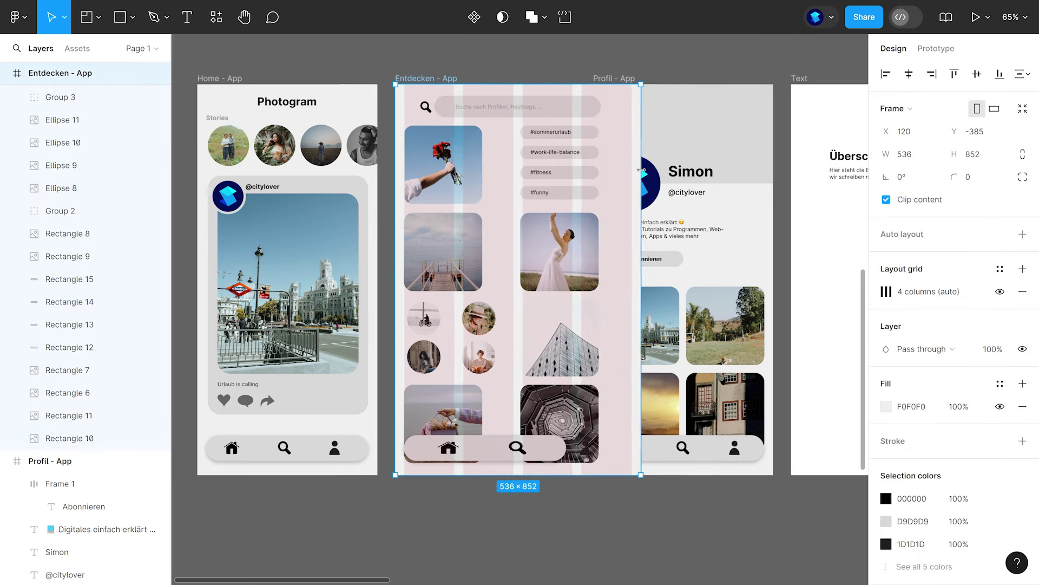
{"action": "key", "text": "ctrl+z"}
Constrain the Photogram title to Center horizontally and Top vertically.
{"action": "left_click", "coordinate": [287, 101]}
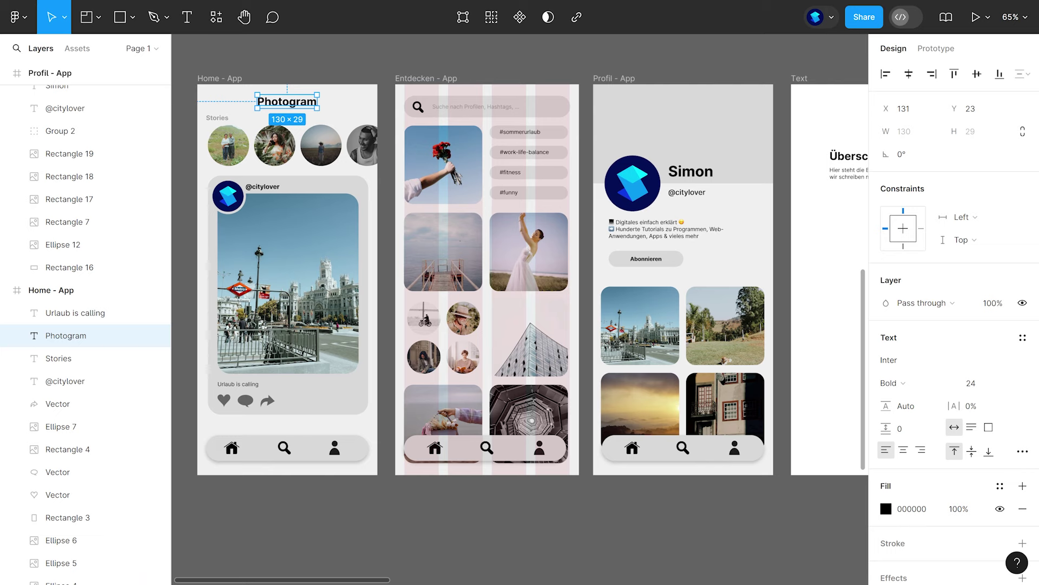
{"action": "left_click", "coordinate": [903, 228]}
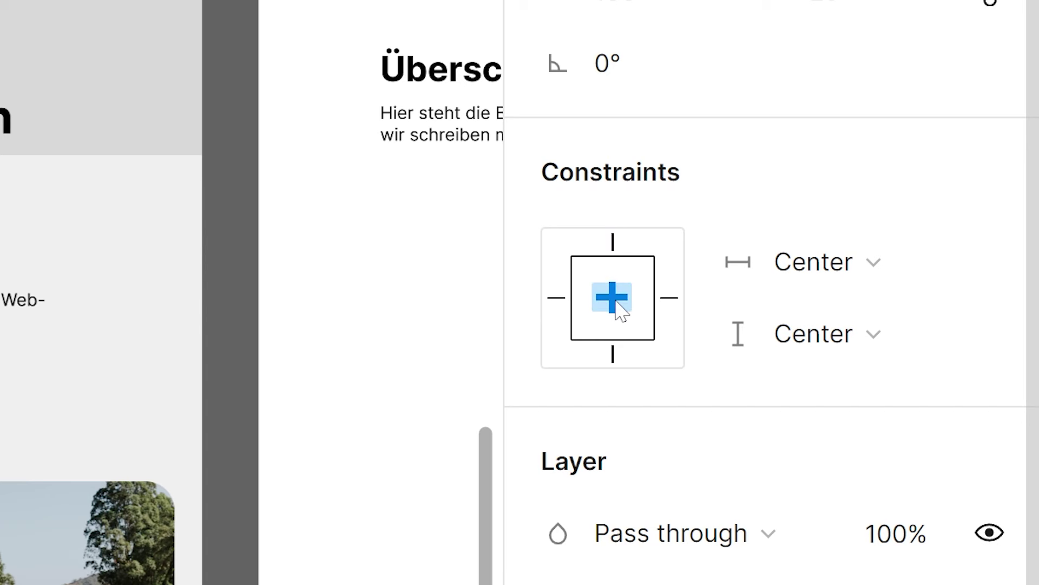
{"action": "left_click", "coordinate": [616, 242]}
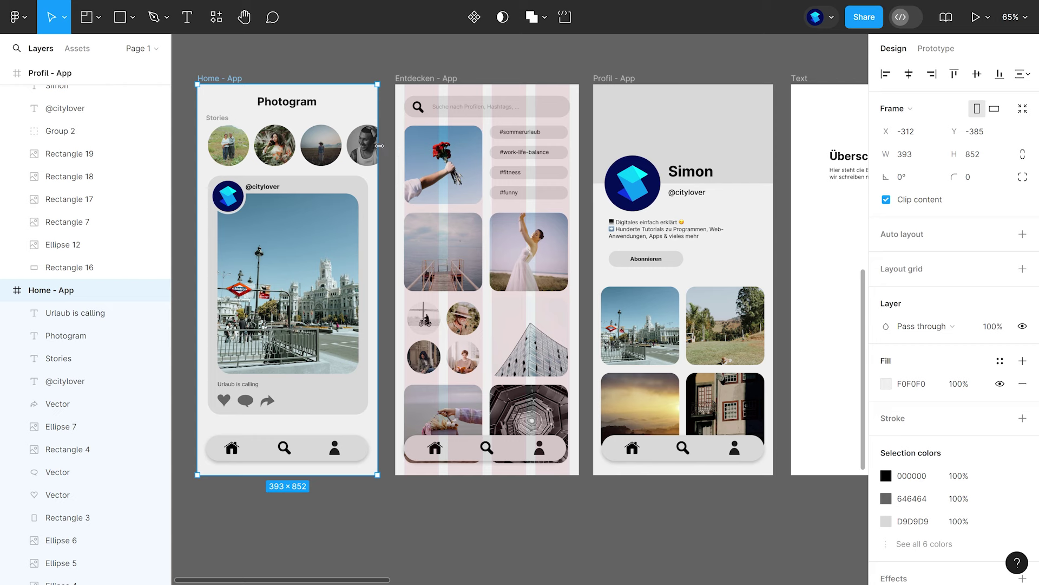
Add a Columns layout grid with count 4 and margin 20 to the Home - App frame.
{"action": "left_click_drag", "start_coordinate": [379, 146], "coordinate": [378, 144]}
{"action": "left_click", "coordinate": [366, 63]}
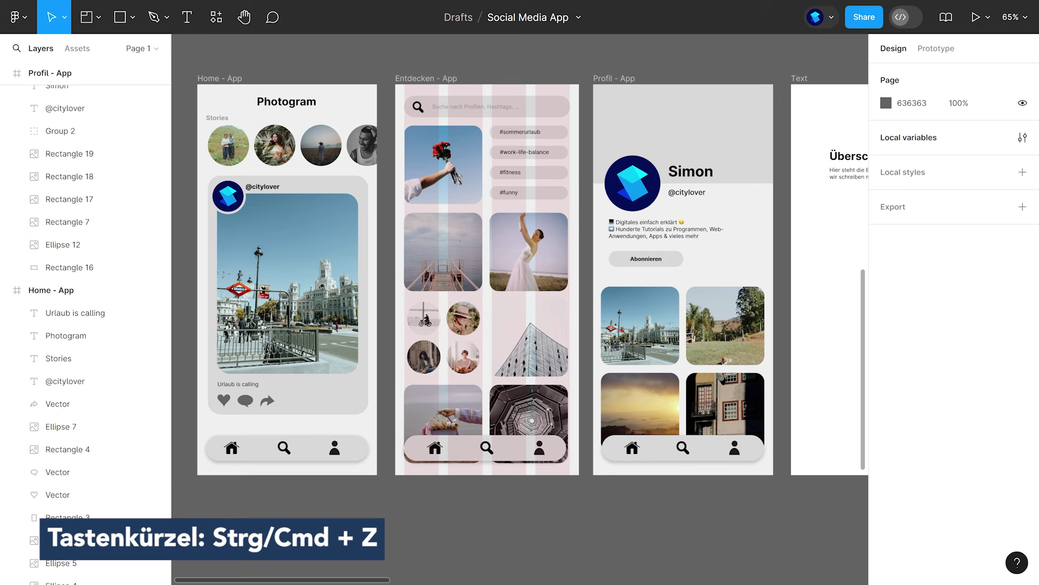
{"action": "left_click", "coordinate": [227, 80]}
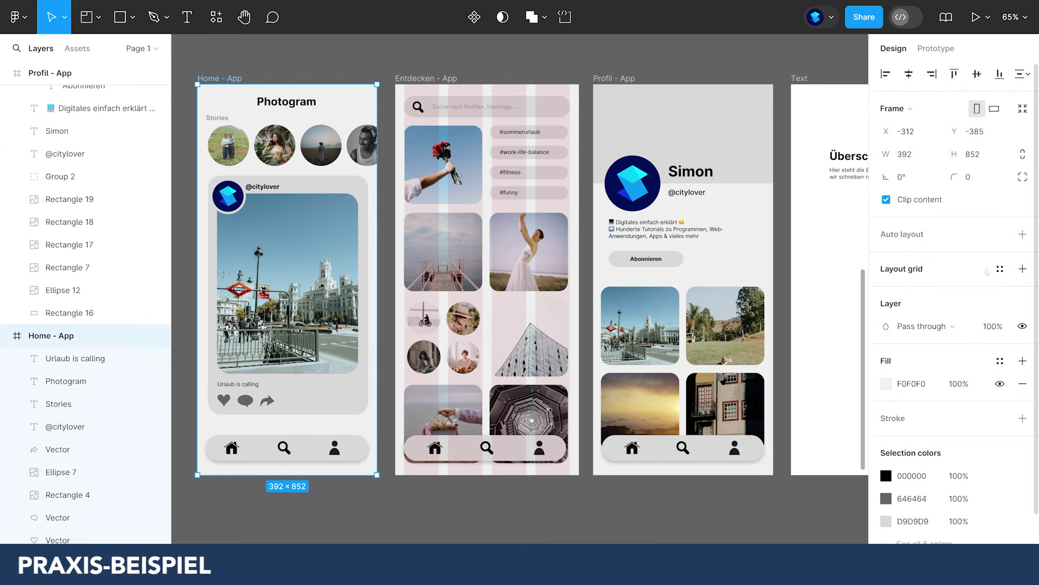
{"action": "left_click", "coordinate": [1022, 269]}
{"action": "left_click", "coordinate": [886, 291]}
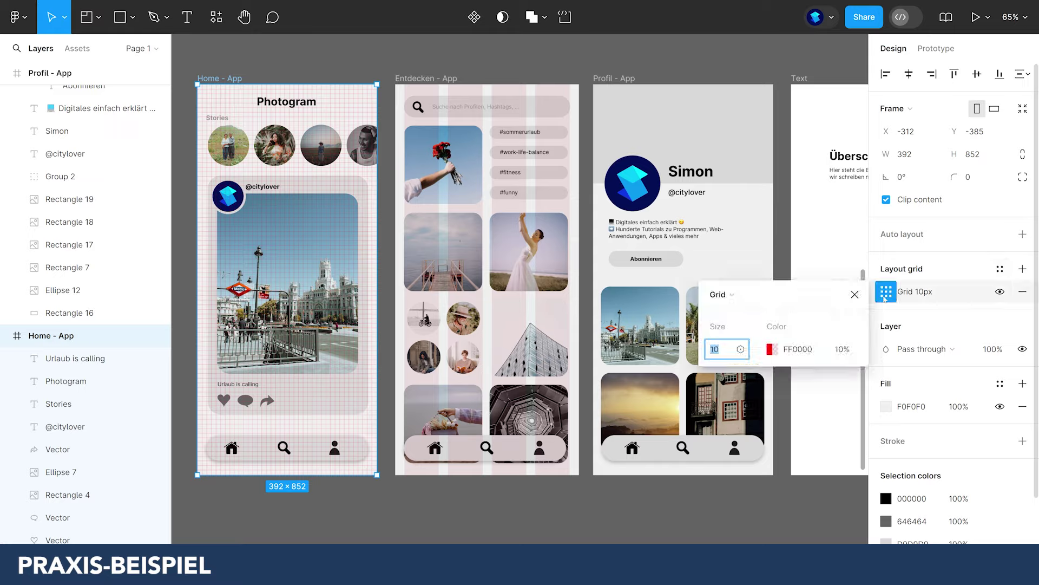
{"action": "left_click", "coordinate": [720, 294]}
{"action": "left_click", "coordinate": [744, 310]}
{"action": "left_click", "coordinate": [721, 352]}
{"action": "type", "text": "4"}
{"action": "left_click", "coordinate": [828, 401]}
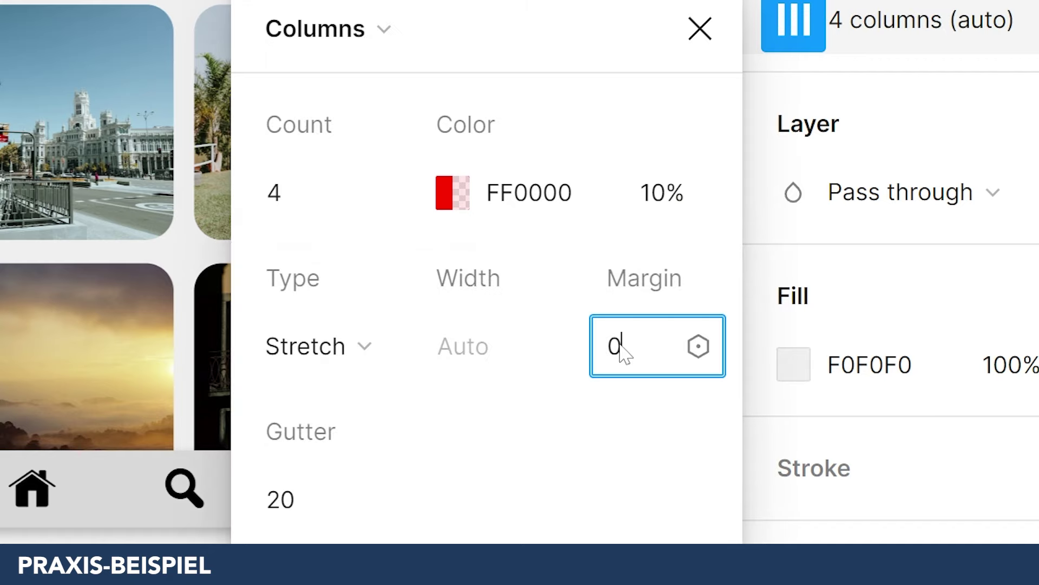
{"action": "type", "text": "20"}
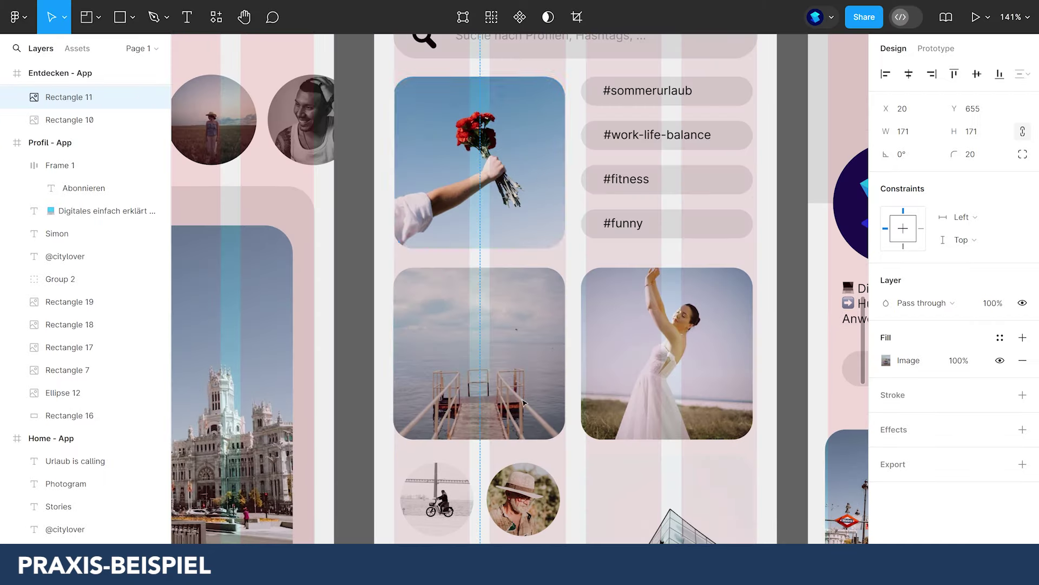
Line up the Entdecken images and hashtag pills with the column grid.
{"action": "left_click", "coordinate": [479, 162]}
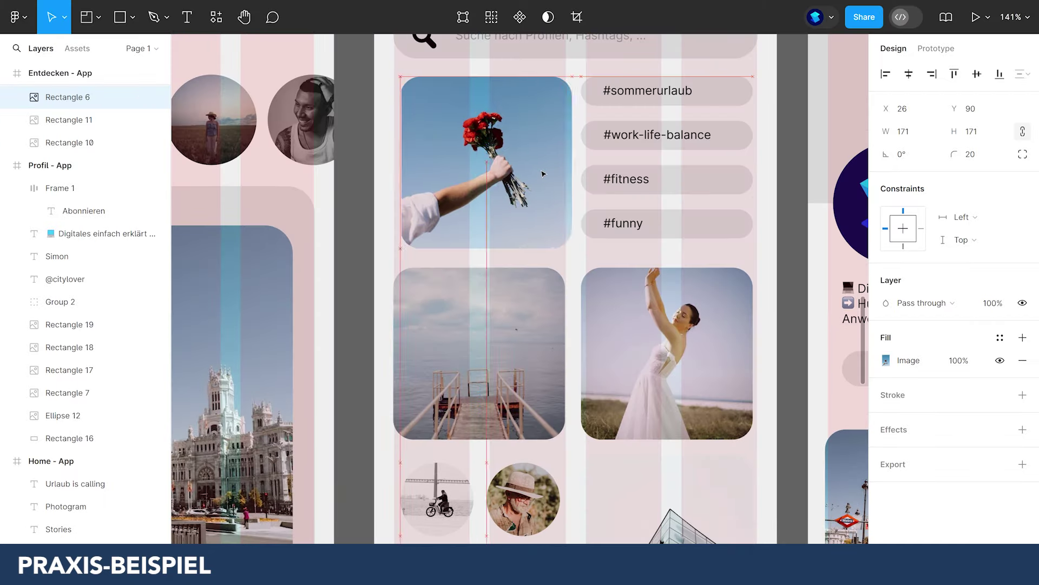
{"action": "left_click", "coordinate": [886, 360]}
{"action": "left_click", "coordinate": [504, 332]}
{"action": "left_click_drag", "start_coordinate": [667, 351], "coordinate": [672, 352]}
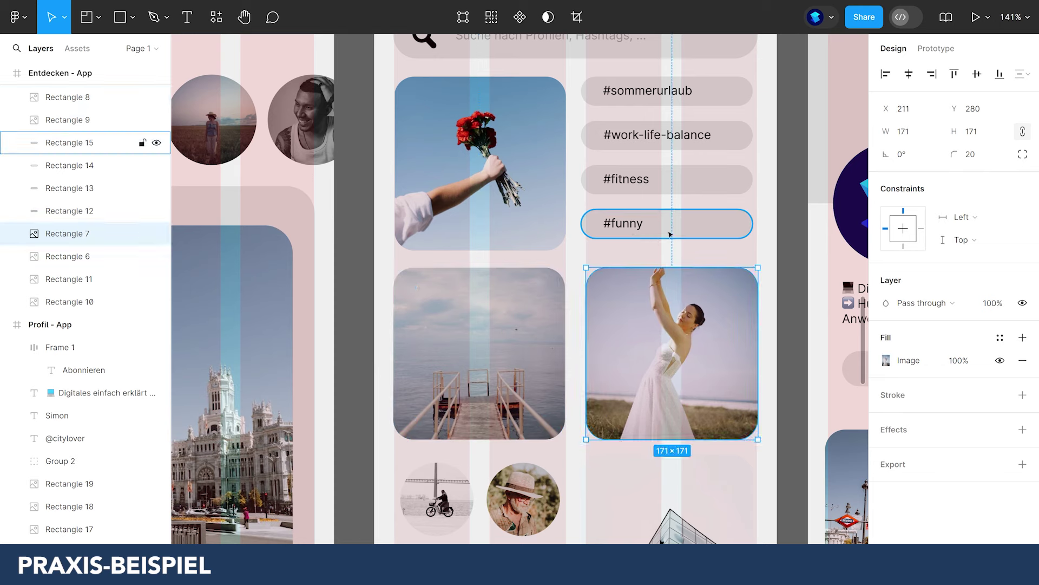
{"action": "left_click_drag", "start_coordinate": [574, 255], "coordinate": [774, 110]}
Nudge the Profil screen's left- and right-column images to line up with the grid columns.
{"action": "scroll", "coordinate": [672, 216], "scroll_direction": "down", "scroll_amount": 6}
{"action": "left_click", "coordinate": [671, 217]}
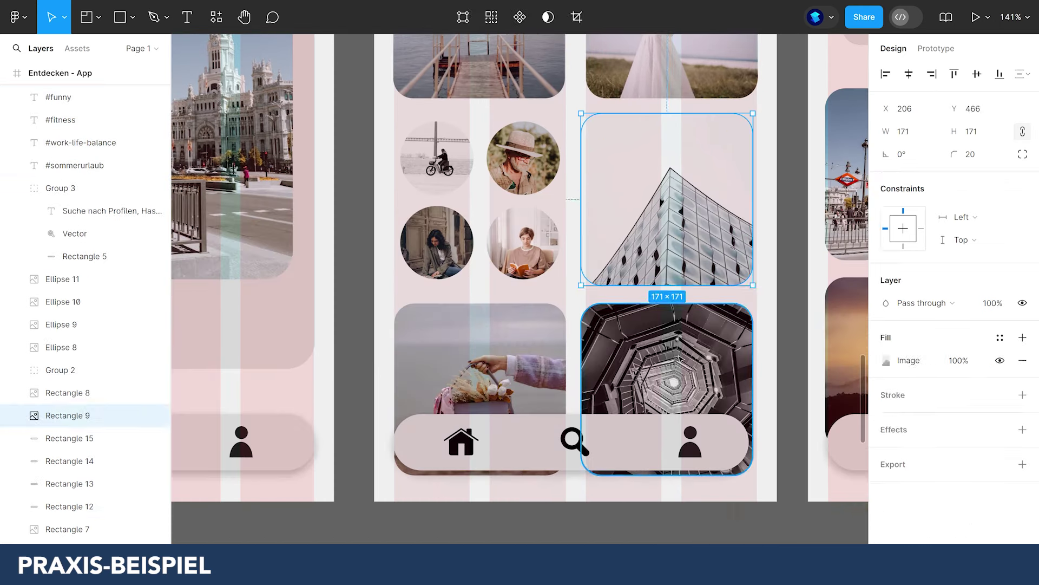
{"action": "left_click", "coordinate": [444, 158]}
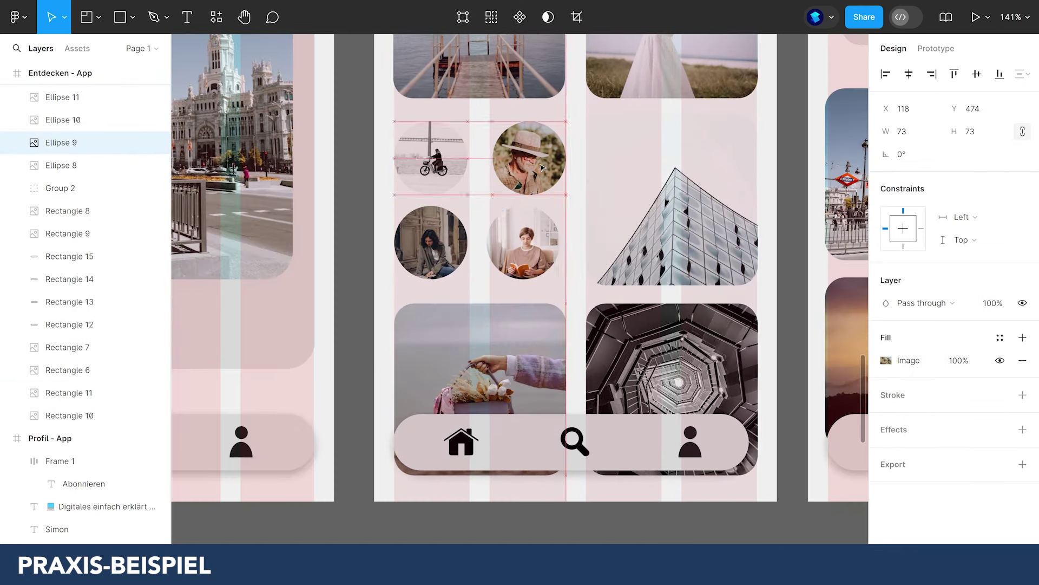
{"action": "scroll", "coordinate": [541, 217], "scroll_direction": "right", "scroll_amount": 7}
{"action": "left_click", "coordinate": [585, 324]}
{"action": "left_click", "coordinate": [551, 415], "text": "shift"}
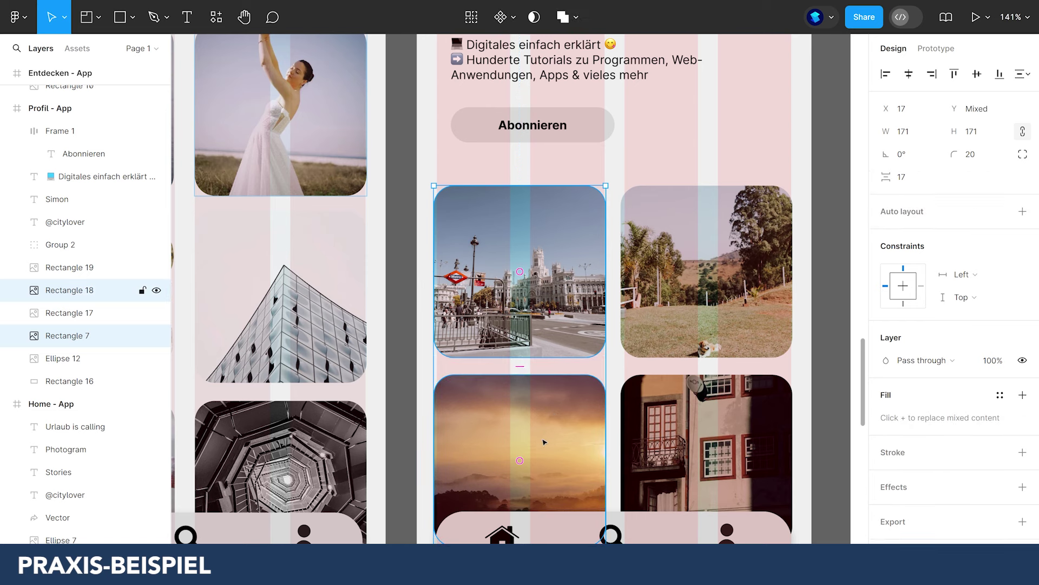
{"action": "key", "text": "Right"}
{"action": "key", "text": "Right"}
{"action": "key", "text": "Right"}
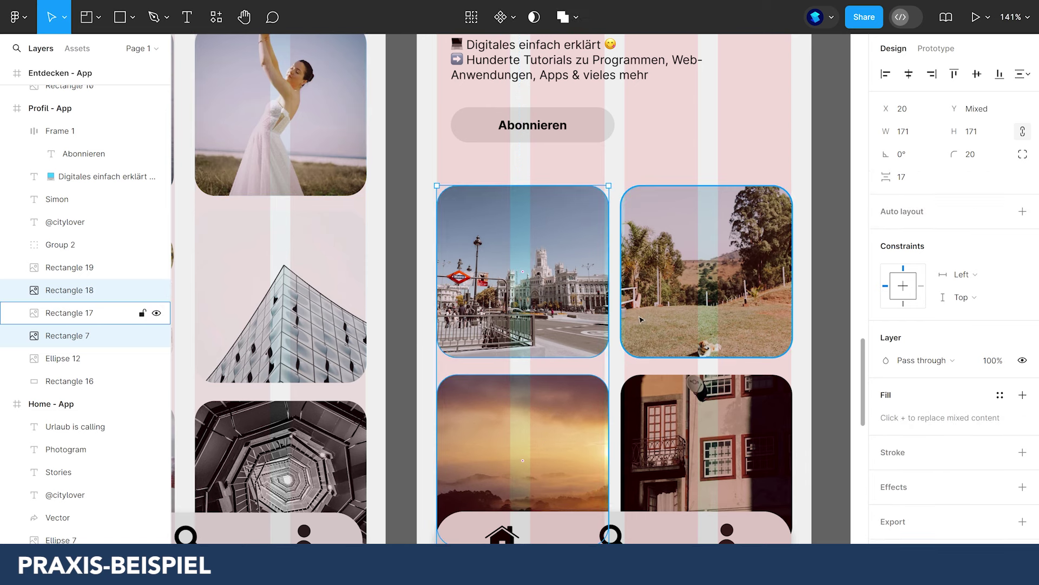
{"action": "key", "text": "Left"}
{"action": "key", "text": "Left"}
{"action": "key", "text": "Left"}
{"action": "left_click", "coordinate": [706, 271]}
{"action": "left_click", "coordinate": [697, 437], "text": "shift"}
{"action": "key", "text": "Right"}
{"action": "key", "text": "Right"}
{"action": "key", "text": "Right"}
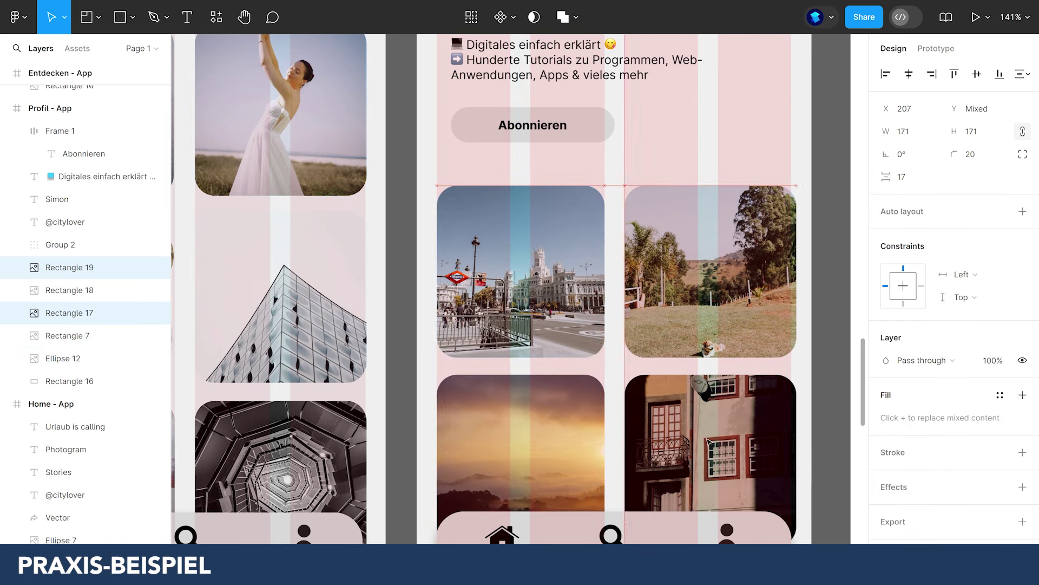
{"action": "left_click", "coordinate": [820, 280]}
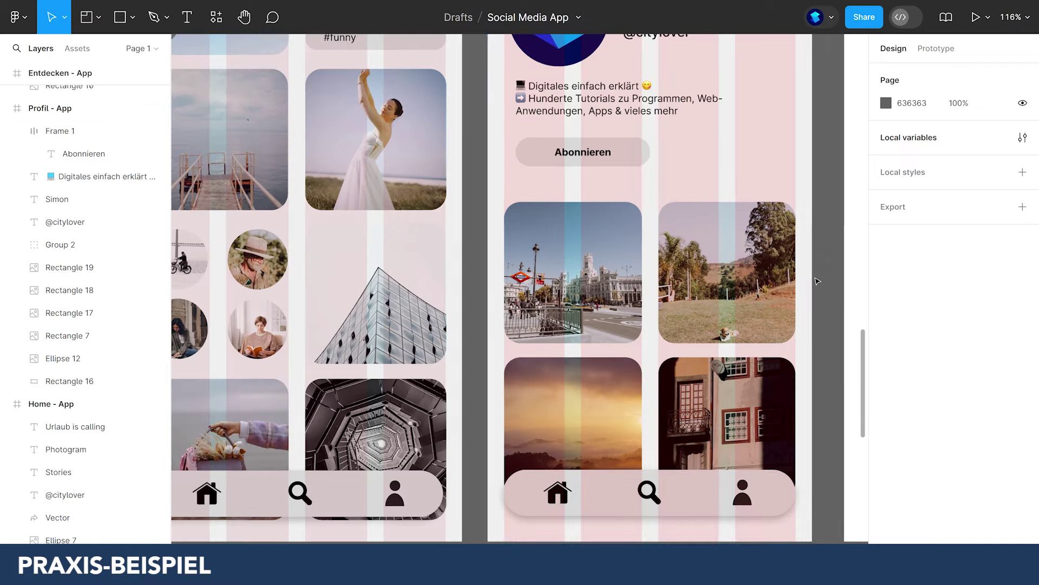
Shift the post photo onto the grid and select the Home story circles.
{"action": "scroll", "coordinate": [541, 476], "scroll_direction": "left", "scroll_amount": 10}
{"action": "scroll", "coordinate": [473, 467], "scroll_direction": "up", "scroll_amount": 5}
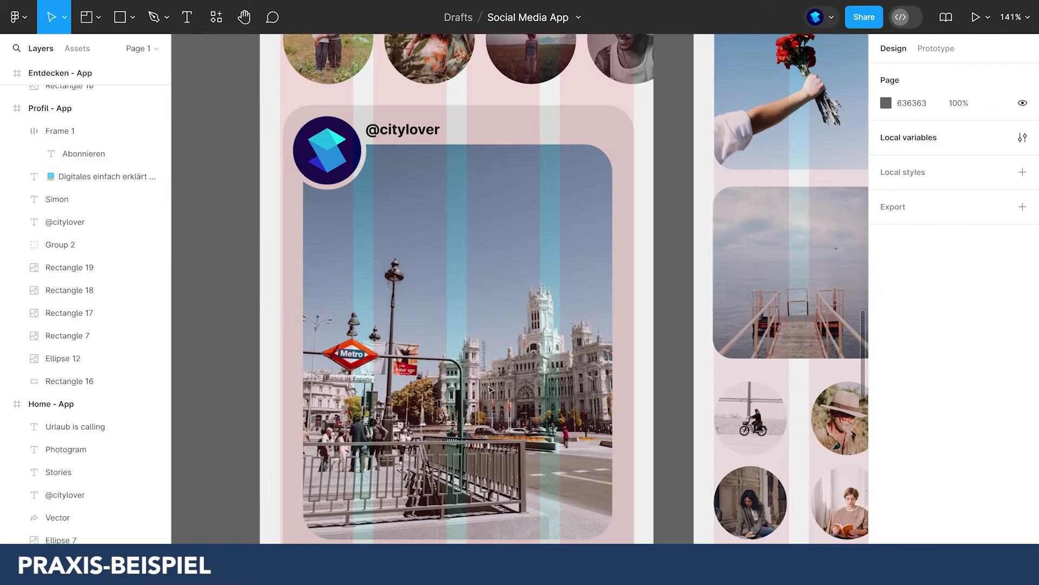
{"action": "left_click", "coordinate": [623, 244]}
{"action": "left_click_drag", "start_coordinate": [568, 241], "coordinate": [569, 244]}
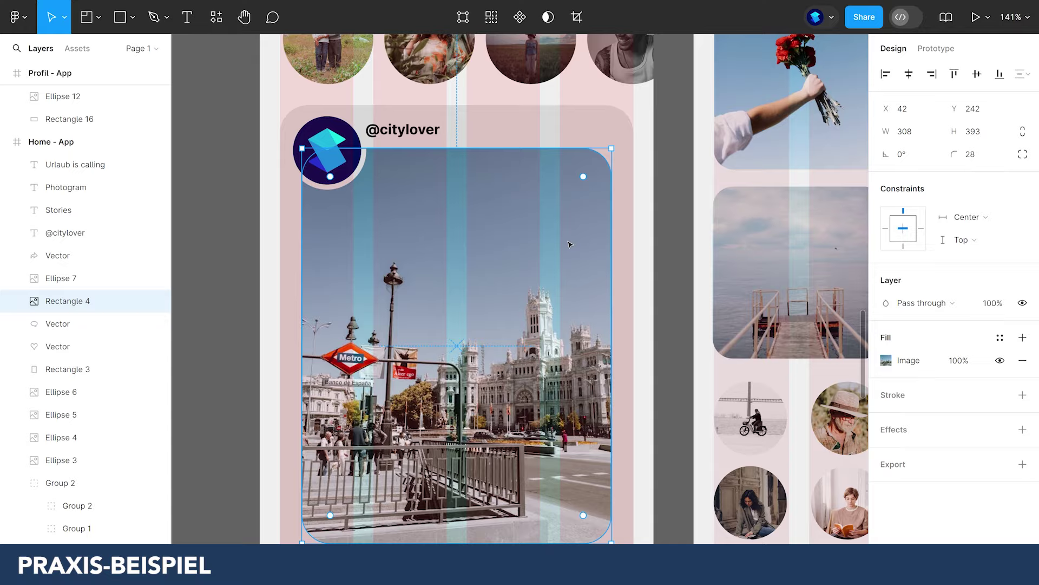
{"action": "scroll", "coordinate": [569, 244], "scroll_direction": "up", "scroll_amount": 5}
{"action": "left_click", "coordinate": [328, 295]}
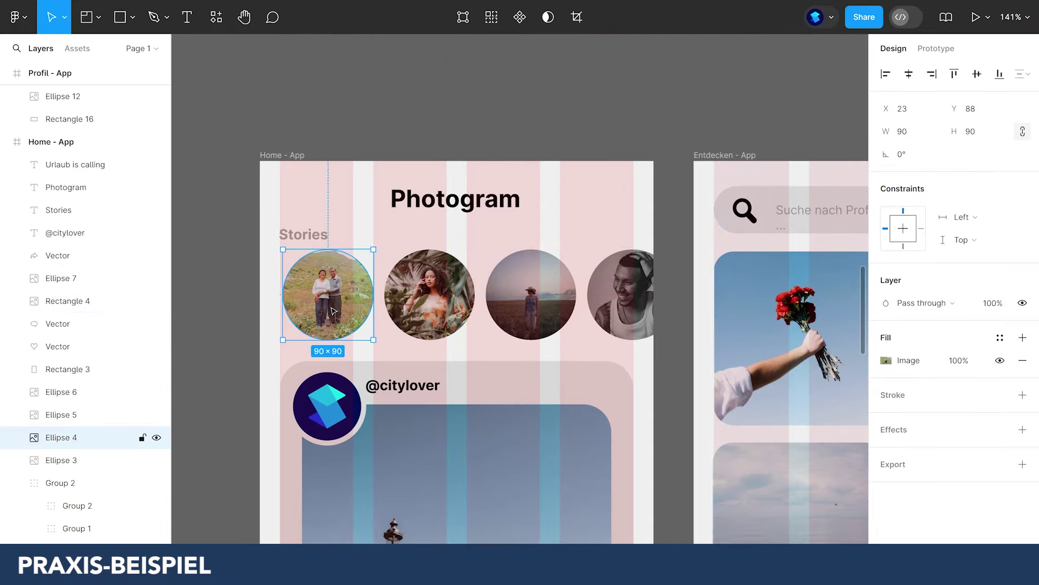
{"action": "left_click", "coordinate": [429, 295], "text": "shift"}
{"action": "left_click", "coordinate": [531, 295], "text": "shift"}
Subscribe to the channel and raise the Super Thanks tip from 5,00 € to 20,00 €.
{"action": "left_click", "coordinate": [613, 297], "text": "shift"}
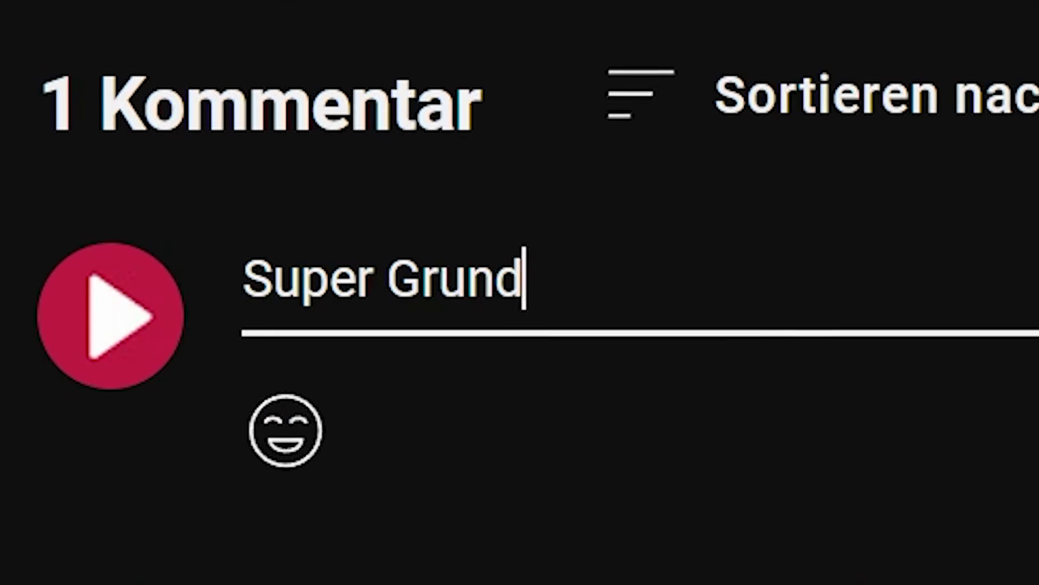
{"action": "type", "text": "kurs!"}
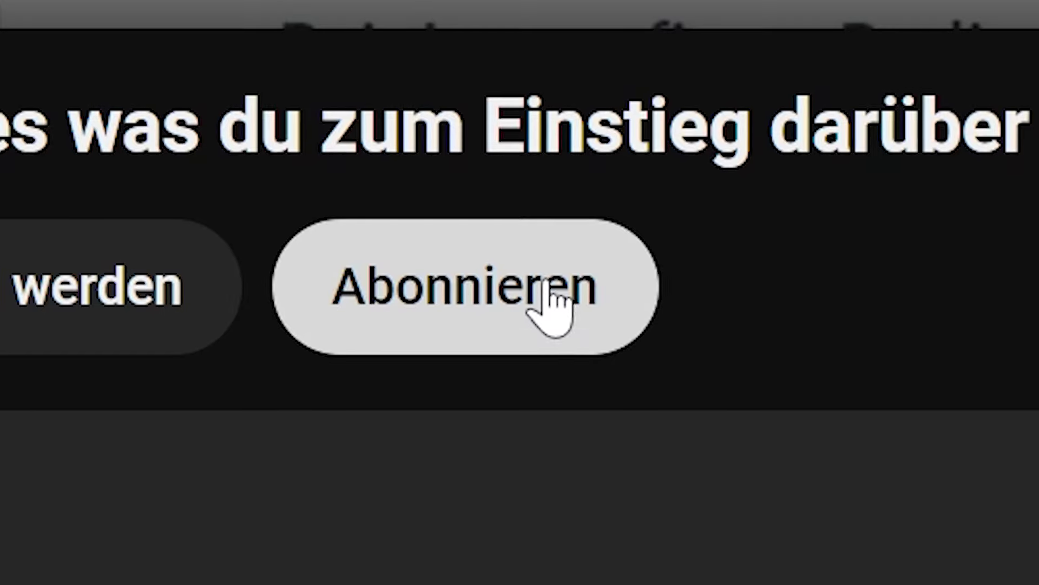
{"action": "left_click", "coordinate": [552, 325]}
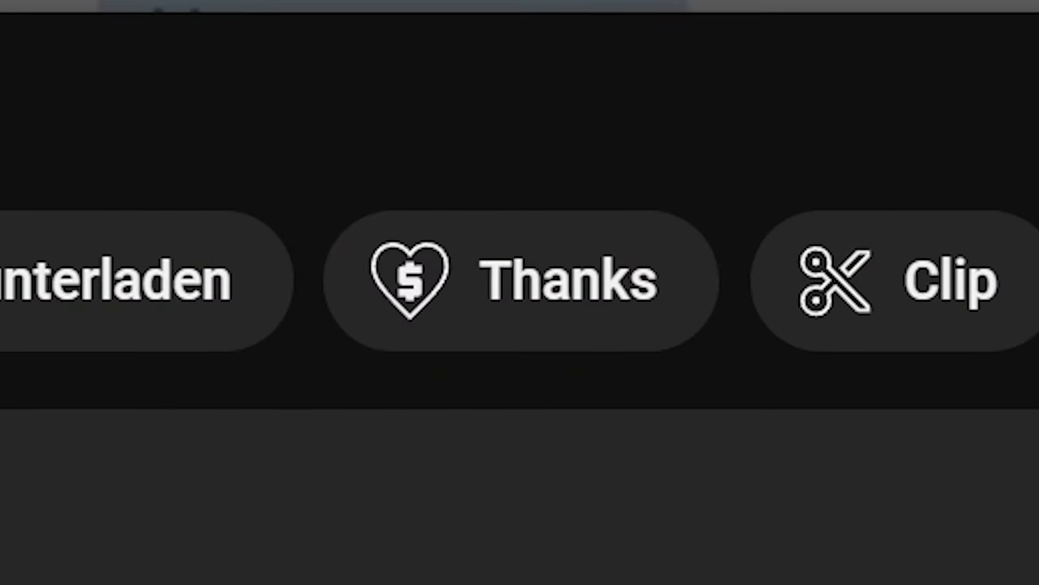
{"action": "left_click", "coordinate": [566, 325]}
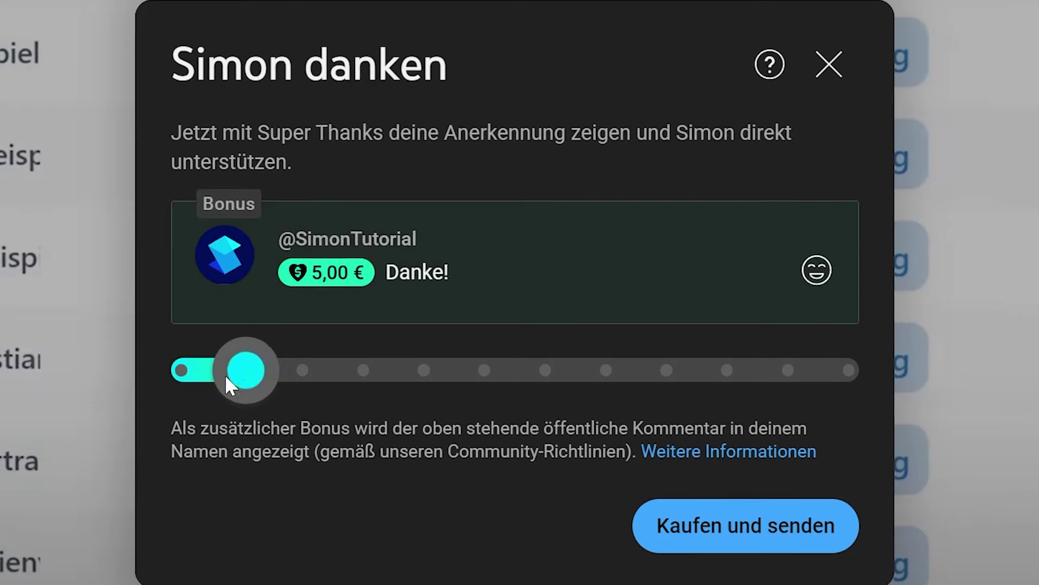
{"action": "left_click_drag", "start_coordinate": [225, 374], "coordinate": [431, 382]}
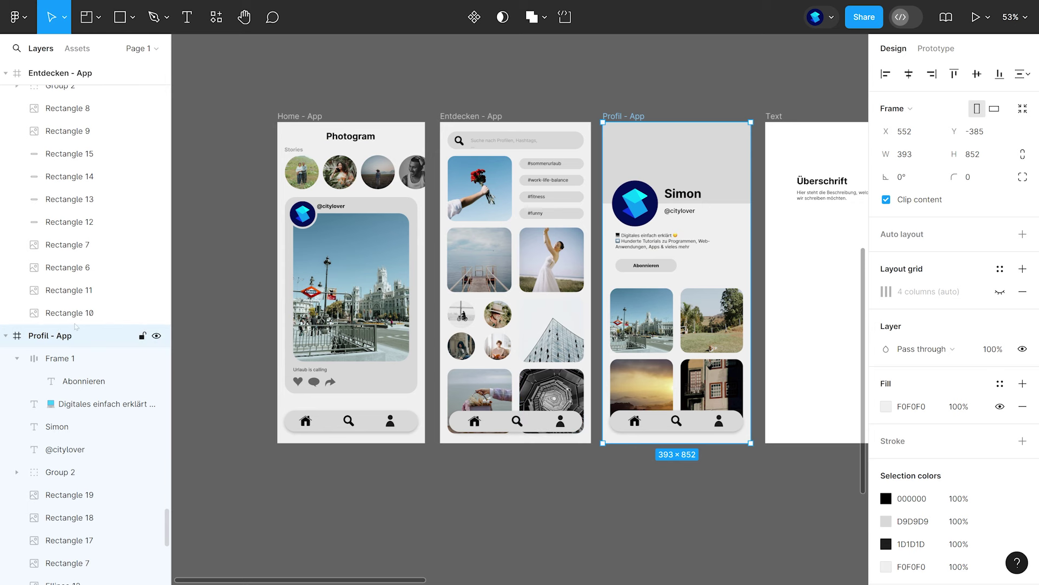
{"action": "scroll", "coordinate": [75, 325], "scroll_direction": "up", "scroll_amount": 3}
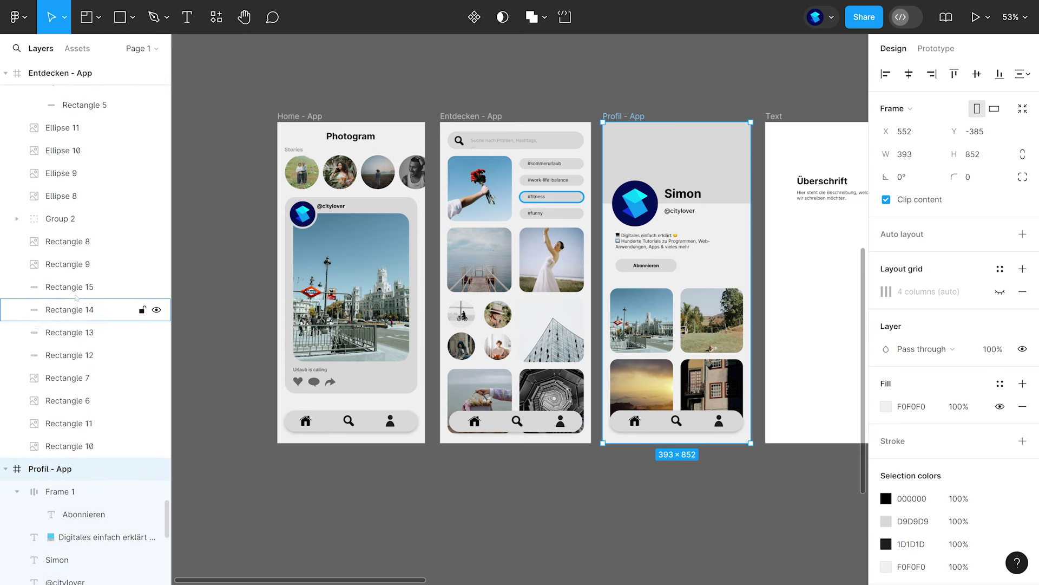
{"action": "scroll", "coordinate": [73, 292], "scroll_direction": "up", "scroll_amount": 3}
{"action": "scroll", "coordinate": [72, 260], "scroll_direction": "up", "scroll_amount": 3}
{"action": "left_click", "coordinate": [69, 219]}
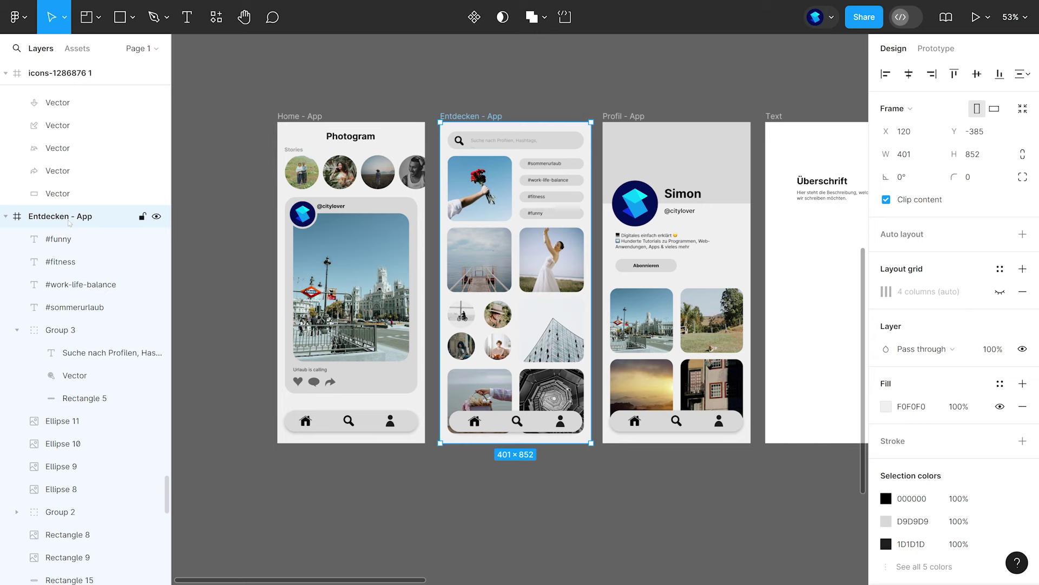
{"action": "left_click", "coordinate": [297, 116]}
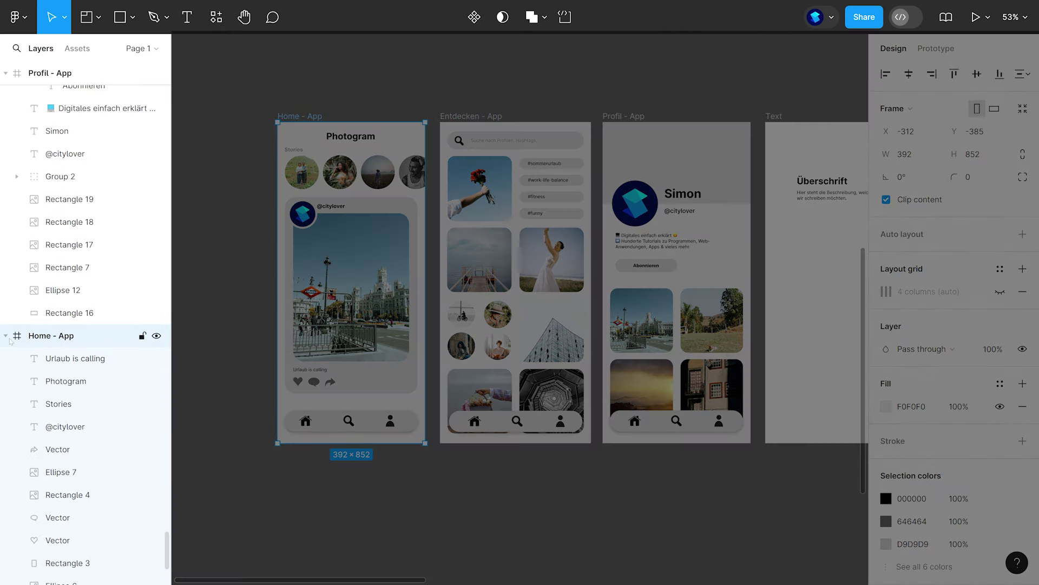
{"action": "left_click", "coordinate": [9, 339]}
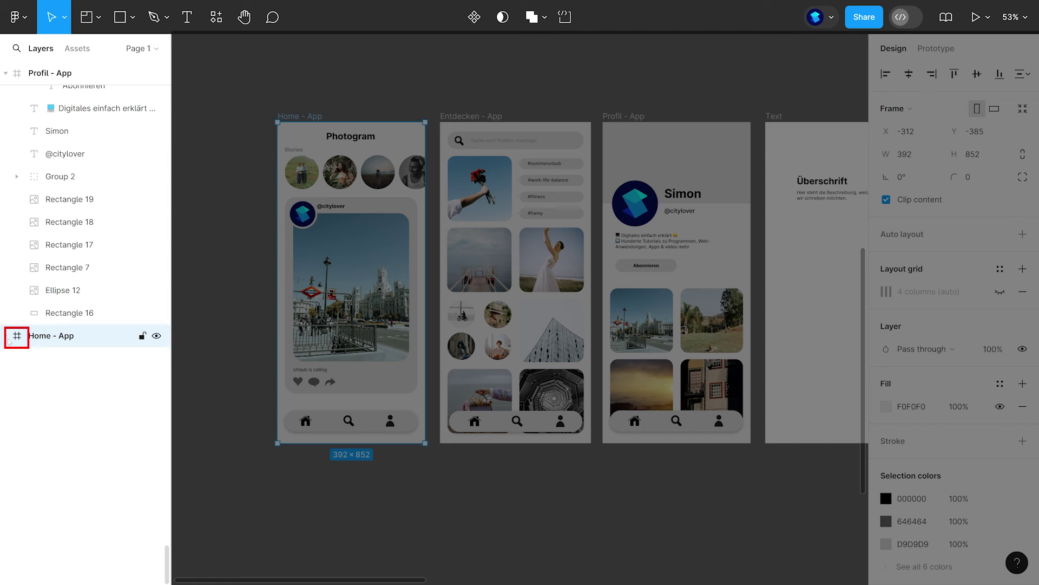
{"action": "left_click", "coordinate": [6, 337]}
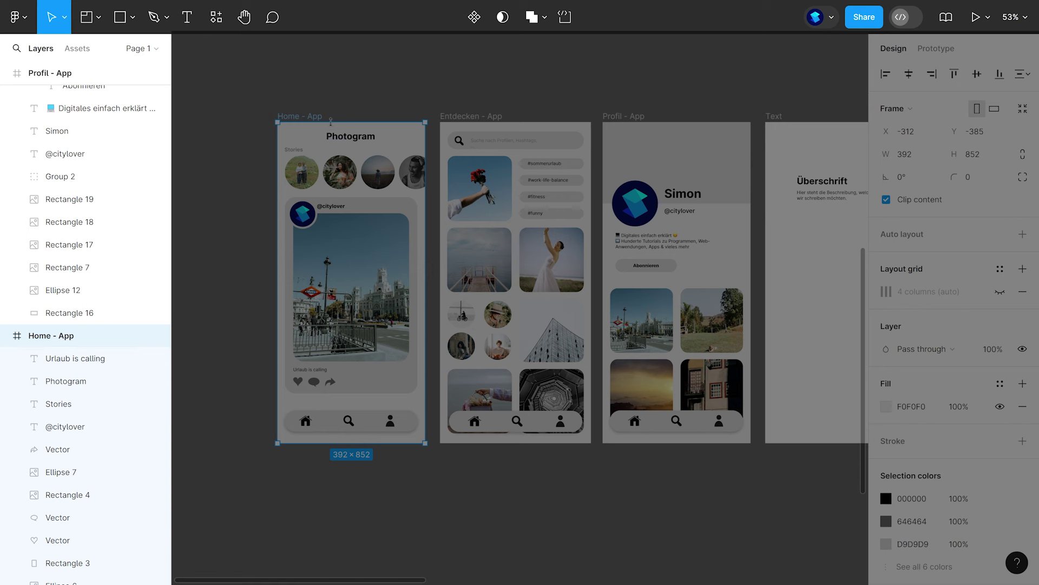
{"action": "left_click", "coordinate": [467, 118]}
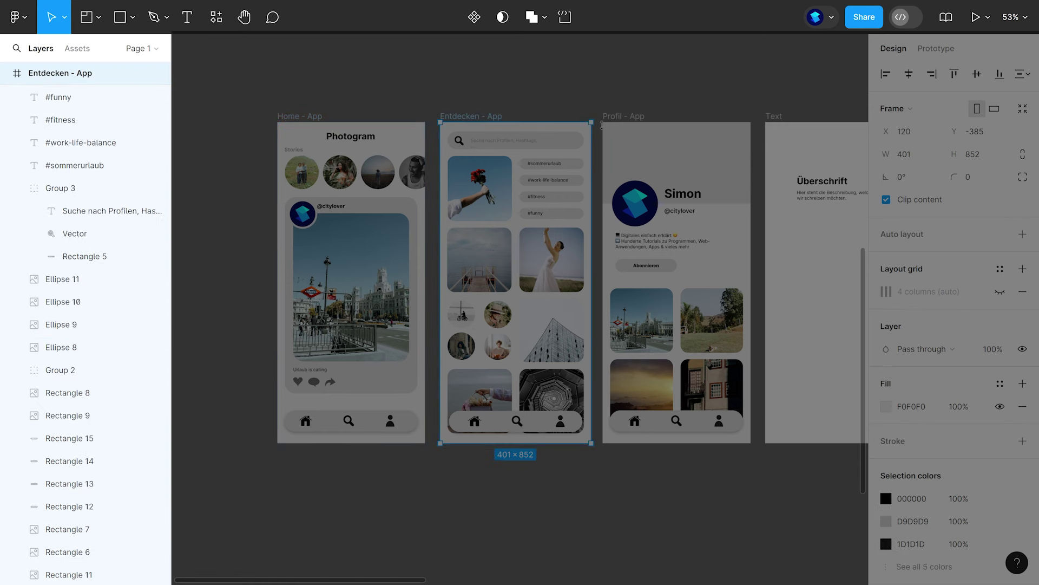
{"action": "left_click", "coordinate": [603, 124]}
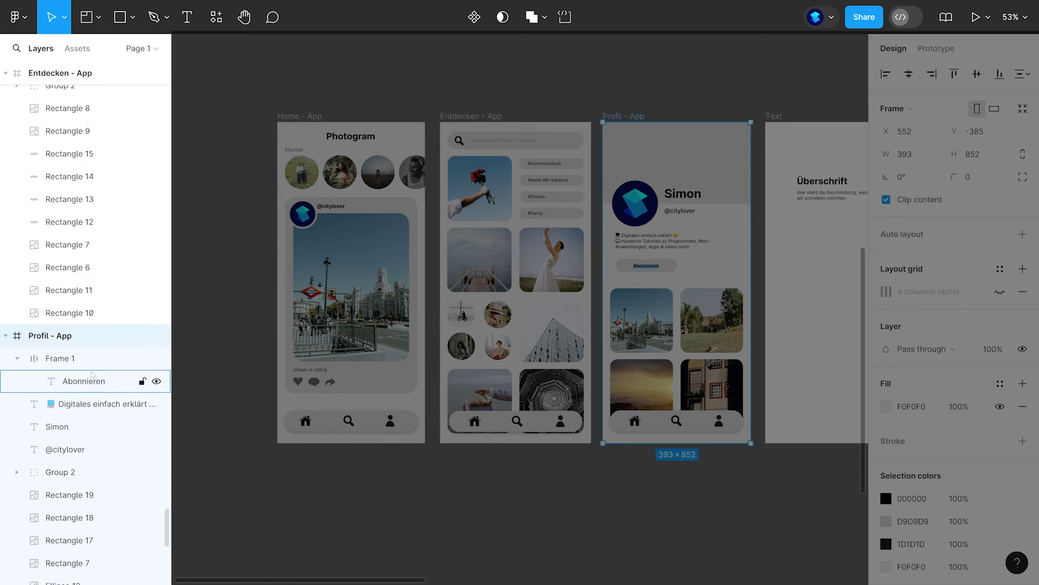
{"action": "scroll", "coordinate": [92, 374], "scroll_direction": "up", "scroll_amount": 5}
{"action": "scroll", "coordinate": [92, 373], "scroll_direction": "up", "scroll_amount": 5}
{"action": "scroll", "coordinate": [92, 374], "scroll_direction": "up", "scroll_amount": 5}
{"action": "scroll", "coordinate": [92, 373], "scroll_direction": "up", "scroll_amount": 2}
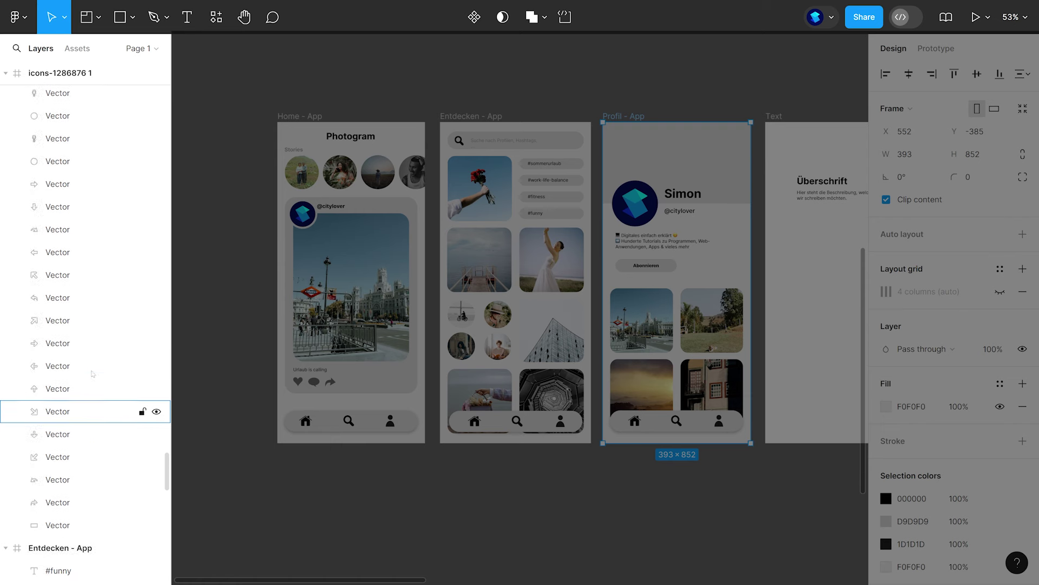
{"action": "scroll", "coordinate": [95, 336], "scroll_direction": "down", "scroll_amount": 3}
{"action": "scroll", "coordinate": [98, 282], "scroll_direction": "down", "scroll_amount": 3}
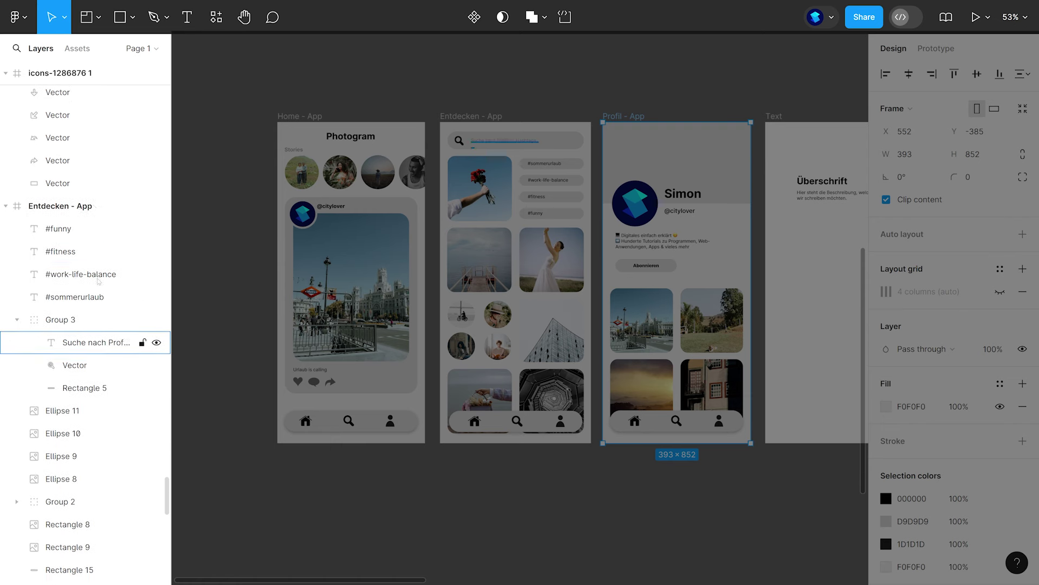
{"action": "left_click", "coordinate": [58, 239]}
{"action": "left_click", "coordinate": [61, 262]}
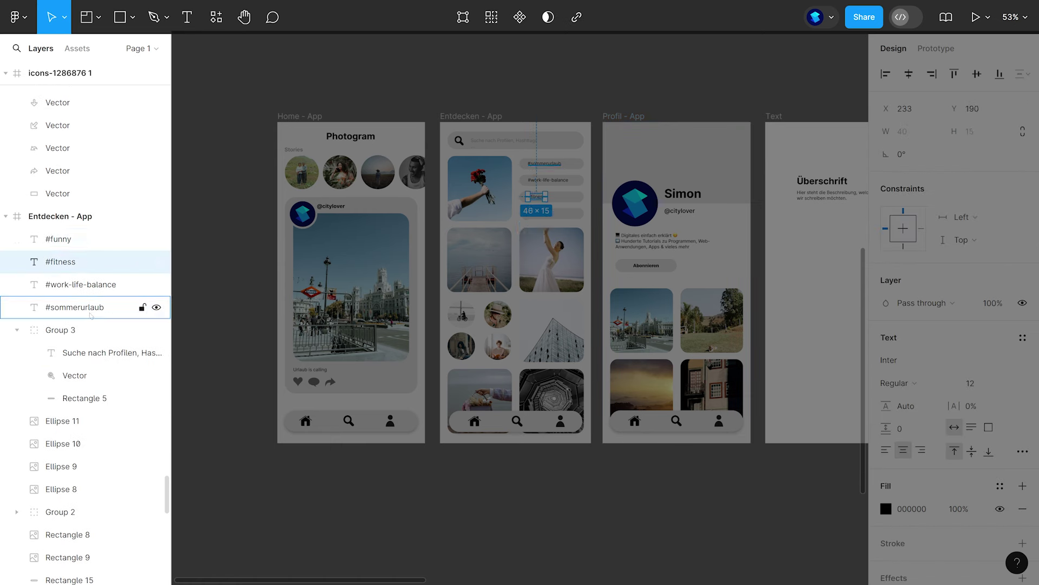
{"action": "left_click", "coordinate": [89, 331]}
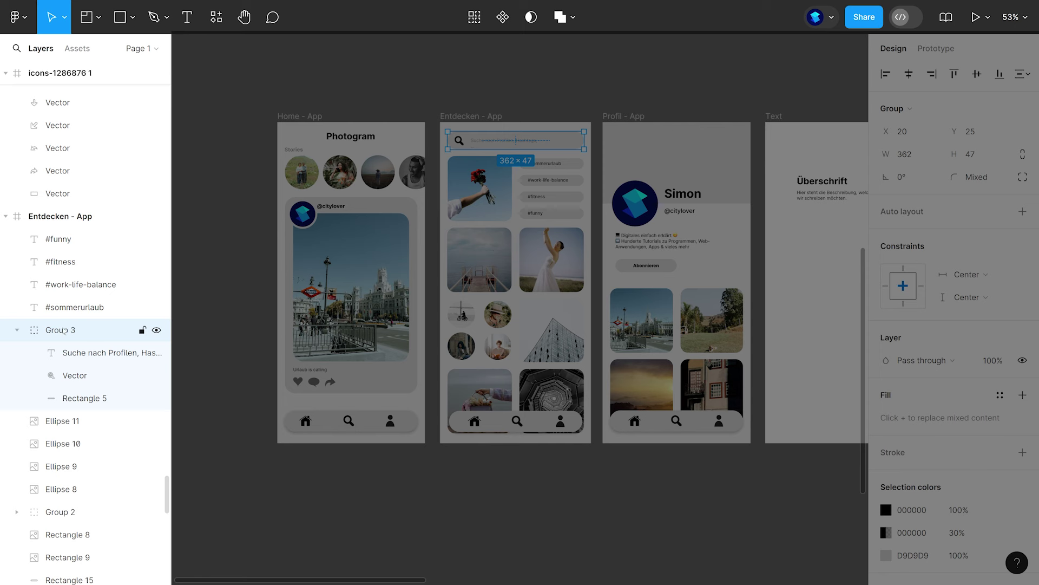
Rename Group 3 to 'Suchleiste' and Rectangle 5 to 'Suchleiste Hintergrund'.
{"action": "double_click", "coordinate": [64, 332]}
{"action": "type", "text": "Suchleiste"}
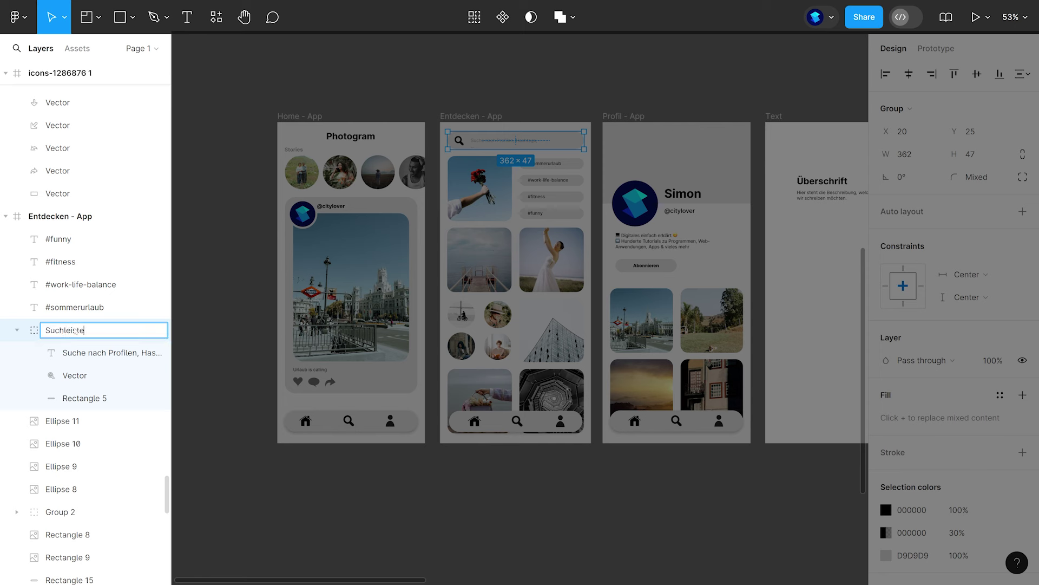
{"action": "key", "text": "Return"}
{"action": "left_click", "coordinate": [108, 352]}
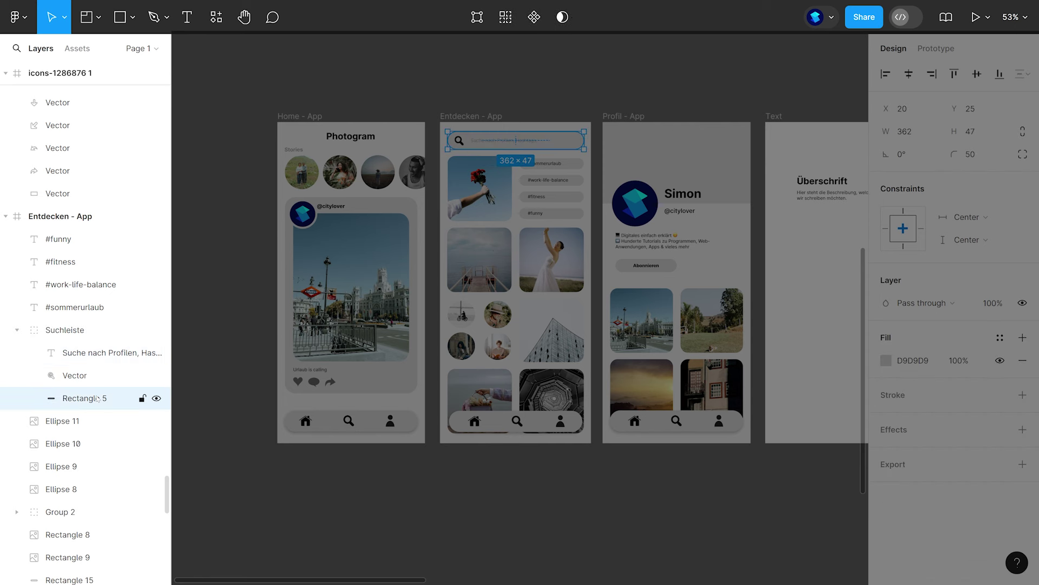
{"action": "double_click", "coordinate": [98, 398]}
{"action": "type", "text": "Suchleiste Hintergrund"}
{"action": "key", "text": "Return"}
{"action": "key", "text": "Escape"}
Search the layers for 'leiste', then select the Suchleiste group.
{"action": "left_click", "coordinate": [18, 49]}
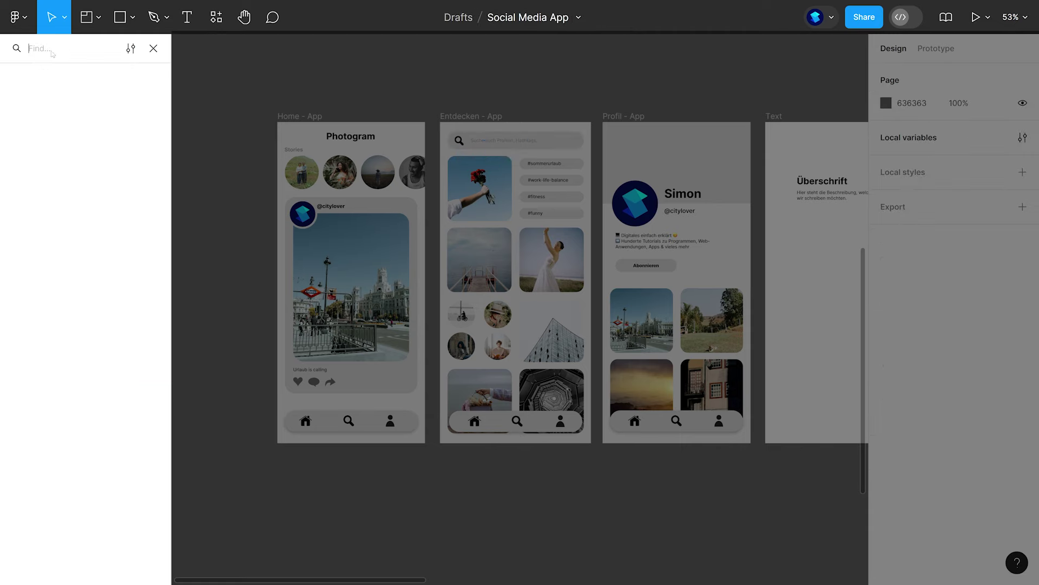
{"action": "type", "text": "leiste"}
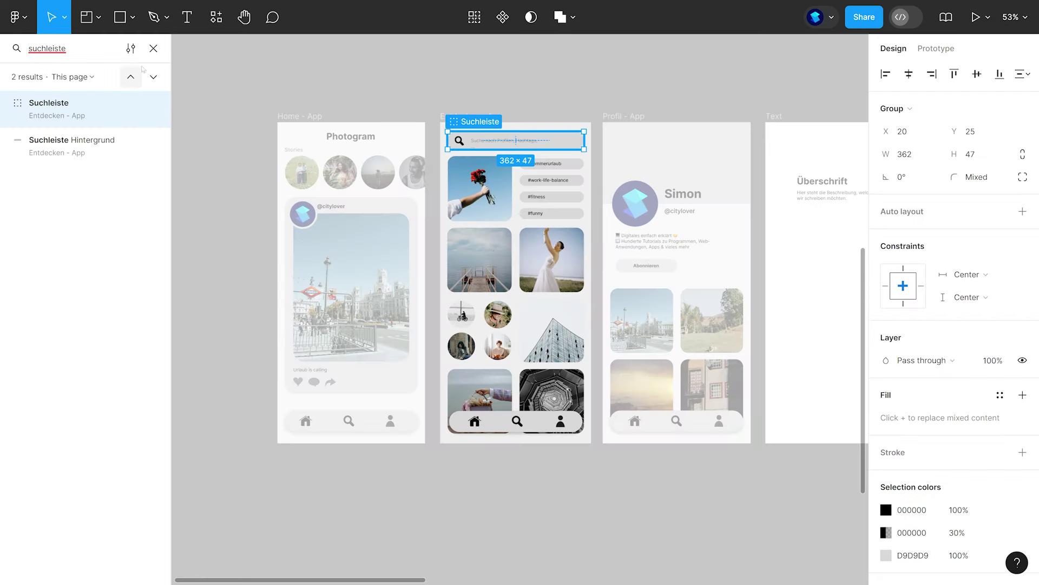
{"action": "left_click", "coordinate": [130, 48]}
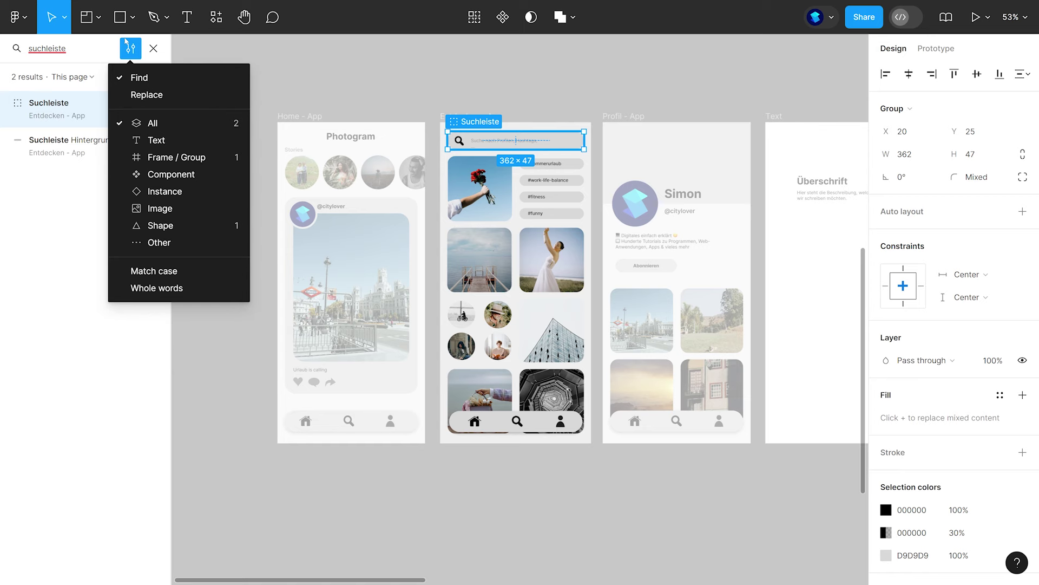
{"action": "left_click", "coordinate": [126, 44]}
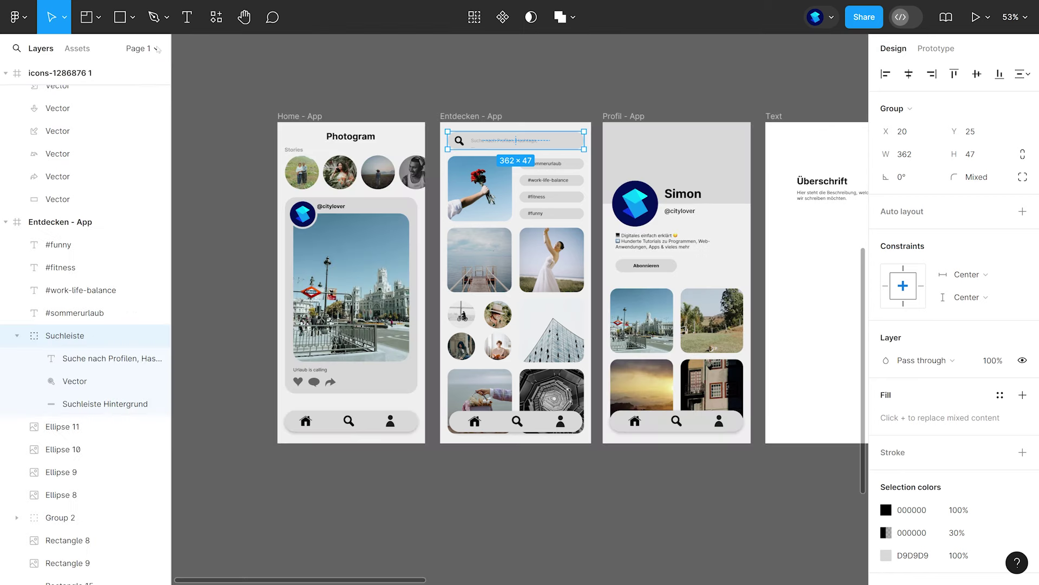
{"action": "left_click", "coordinate": [78, 316]}
{"action": "left_click", "coordinate": [79, 336]}
Group the #funny and #fitness hashtag texts with their pill backgrounds.
{"action": "key", "text": "shift+2"}
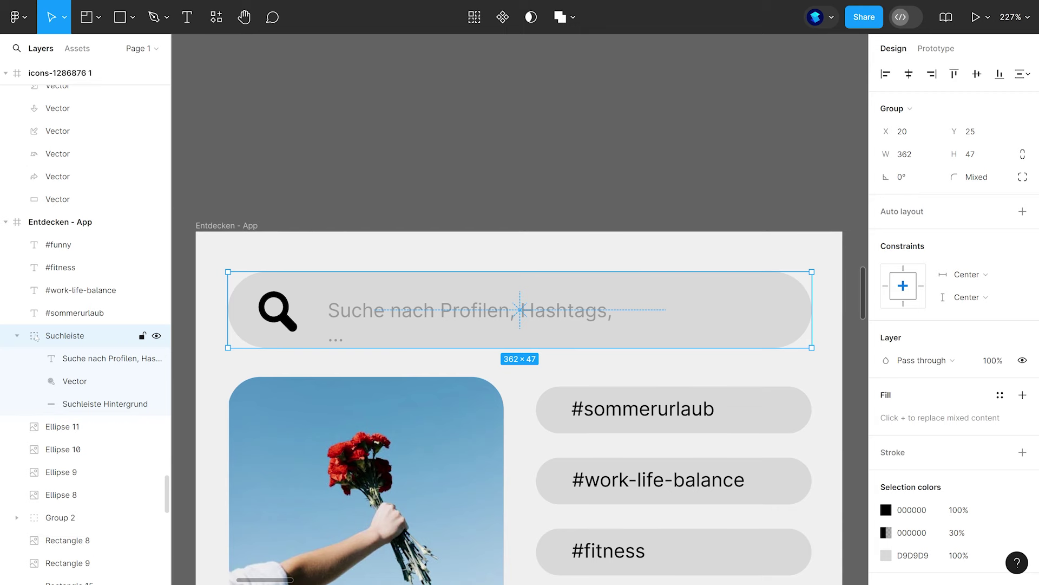
{"action": "left_click", "coordinate": [464, 193]}
{"action": "scroll", "coordinate": [464, 192], "scroll_direction": "down", "scroll_amount": 5}
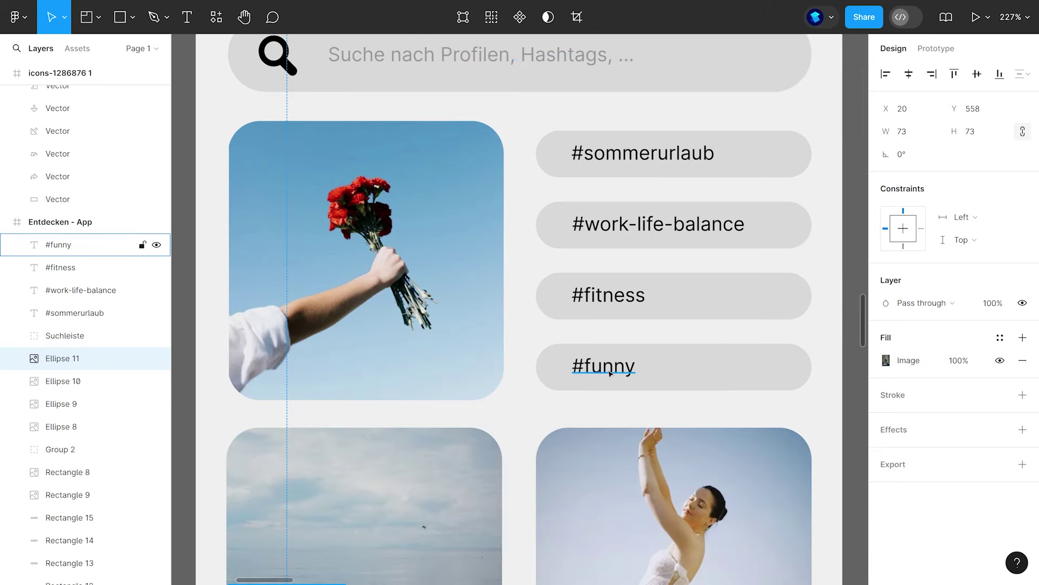
{"action": "left_click", "coordinate": [608, 367]}
{"action": "left_click", "coordinate": [688, 368], "text": "shift"}
{"action": "right_click", "coordinate": [688, 368]}
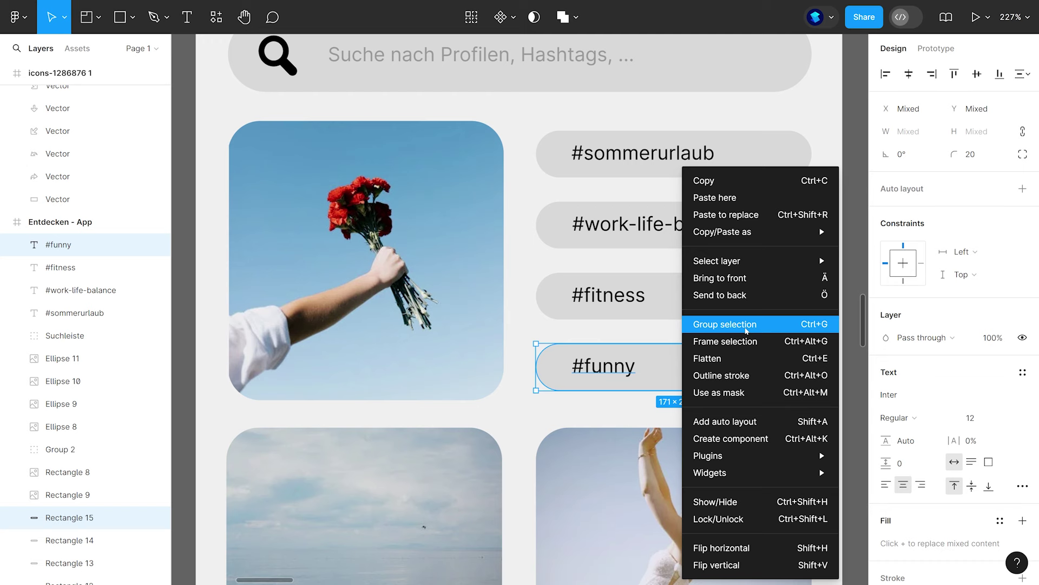
{"action": "left_click", "coordinate": [746, 325]}
{"action": "left_click", "coordinate": [670, 302]}
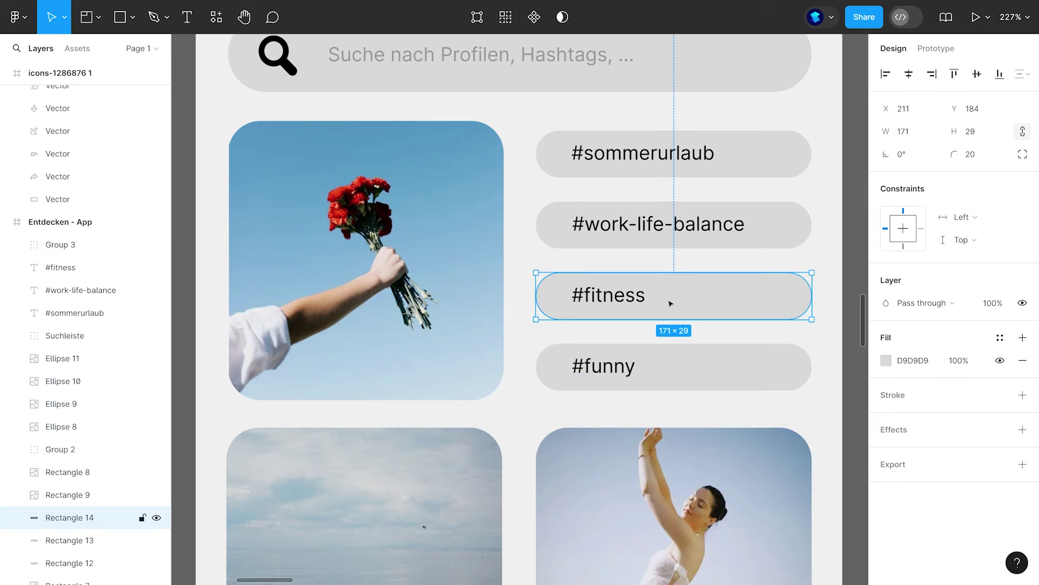
{"action": "right_click", "coordinate": [699, 299]}
{"action": "left_click", "coordinate": [738, 322]}
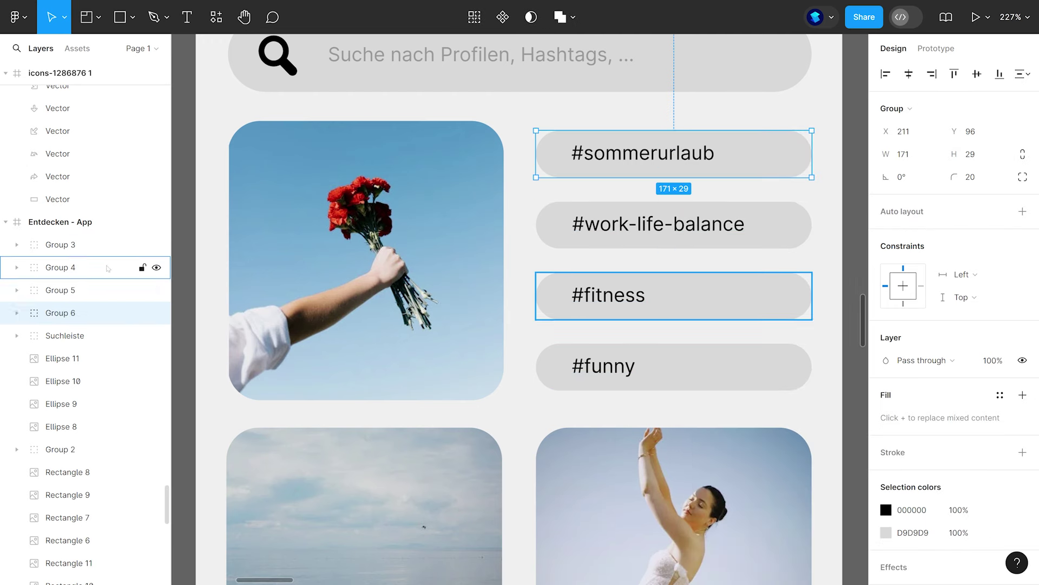
Inspect Group 6 (#sommerurlaub) and Group 5 (#work-life-balance) in the Layers panel.
{"action": "left_click", "coordinate": [16, 313]}
{"action": "left_click", "coordinate": [92, 336]}
{"action": "left_click", "coordinate": [87, 358]}
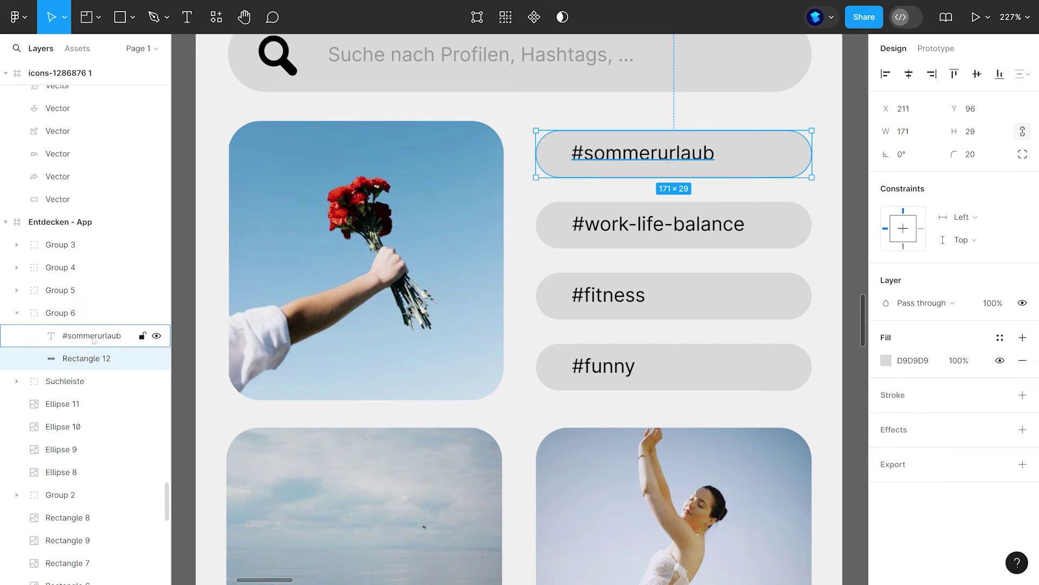
{"action": "left_click", "coordinate": [92, 336]}
{"action": "left_click", "coordinate": [13, 314]}
{"action": "left_click", "coordinate": [17, 313]}
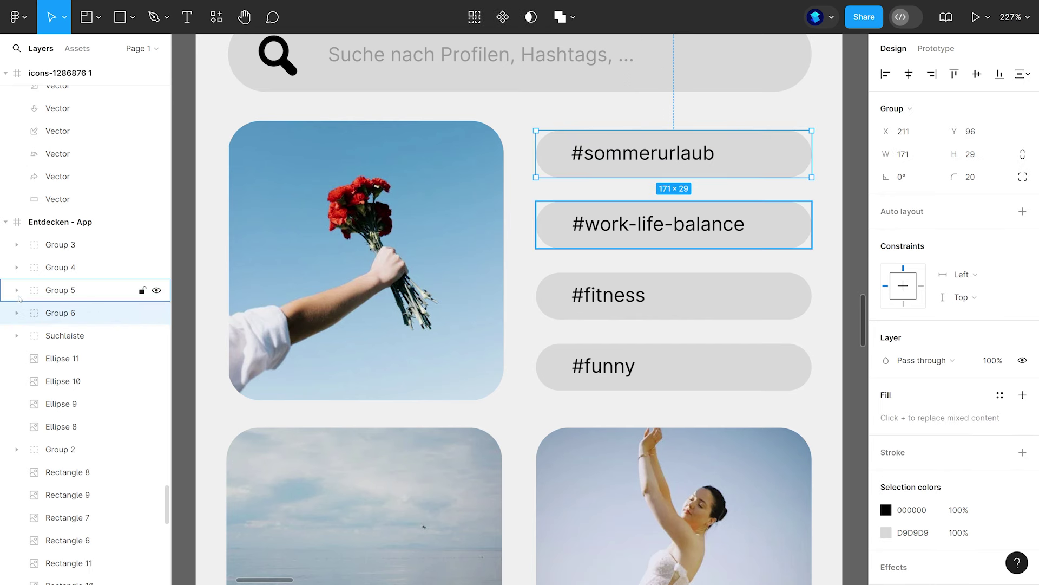
{"action": "left_click", "coordinate": [18, 290]}
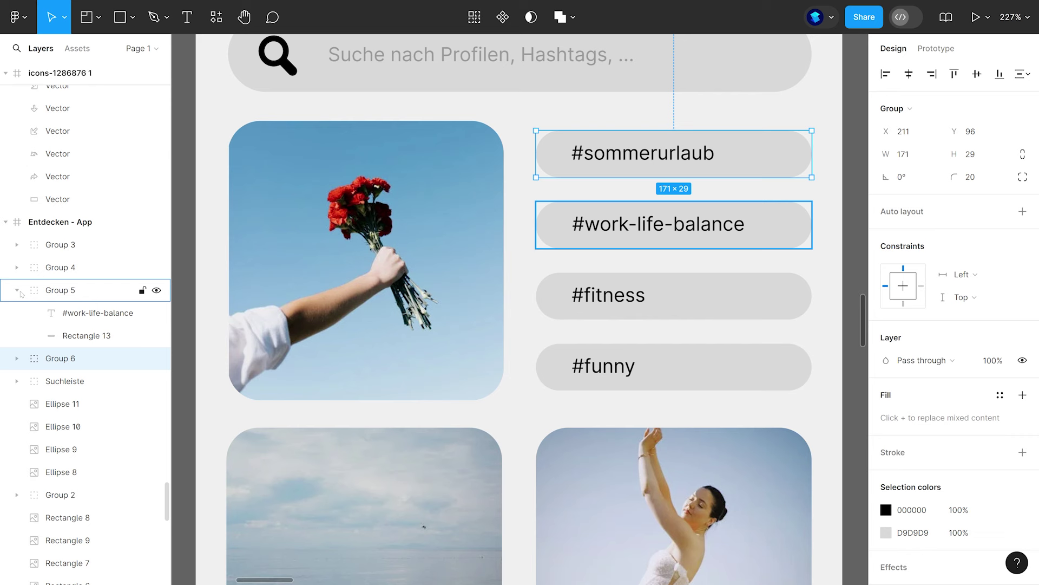
{"action": "left_click", "coordinate": [108, 293]}
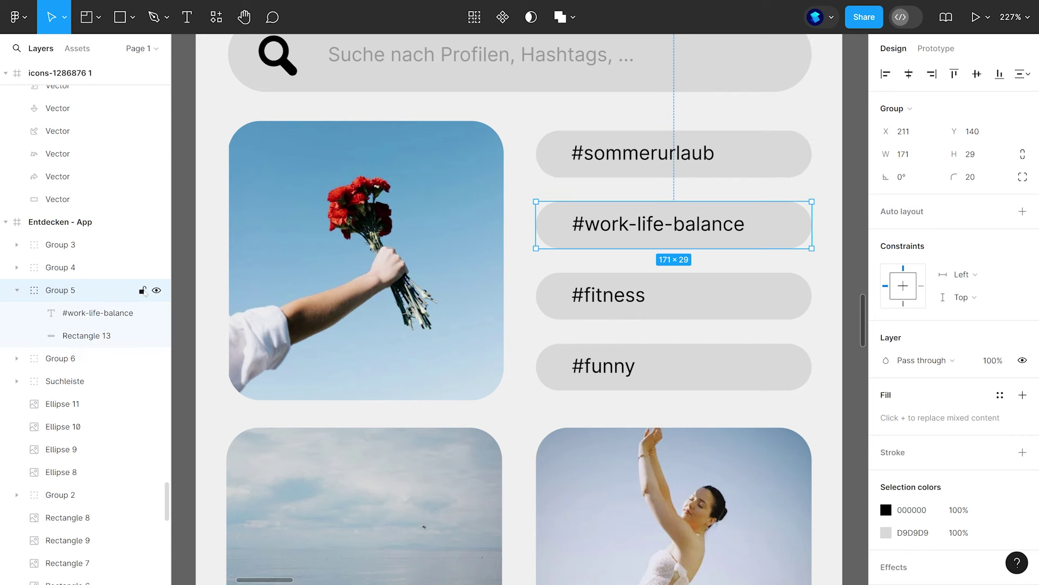
{"action": "left_click", "coordinate": [802, 197]}
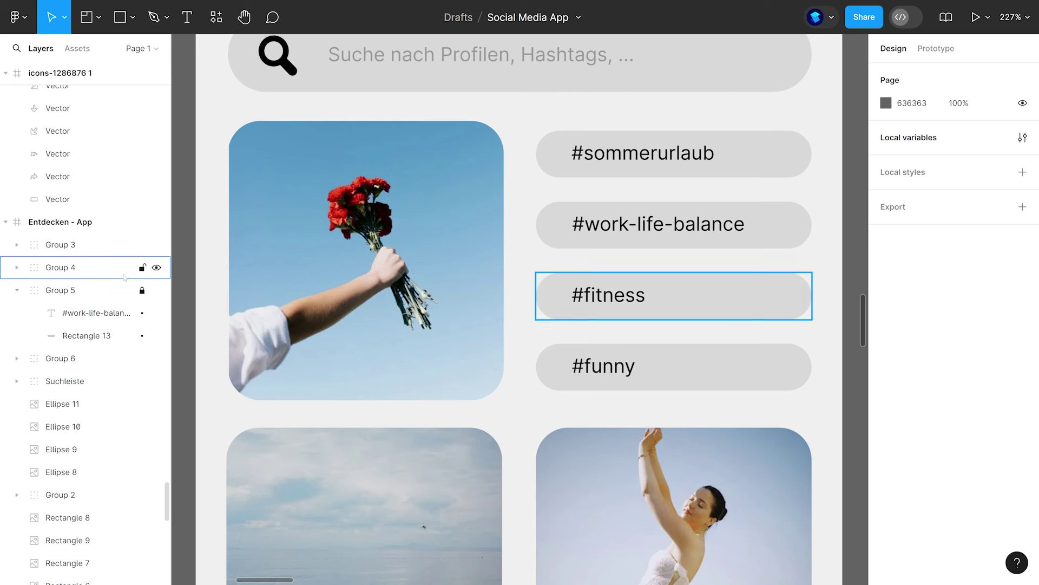
{"action": "key", "text": "ctrl+shift+l"}
{"action": "left_click", "coordinate": [696, 231]}
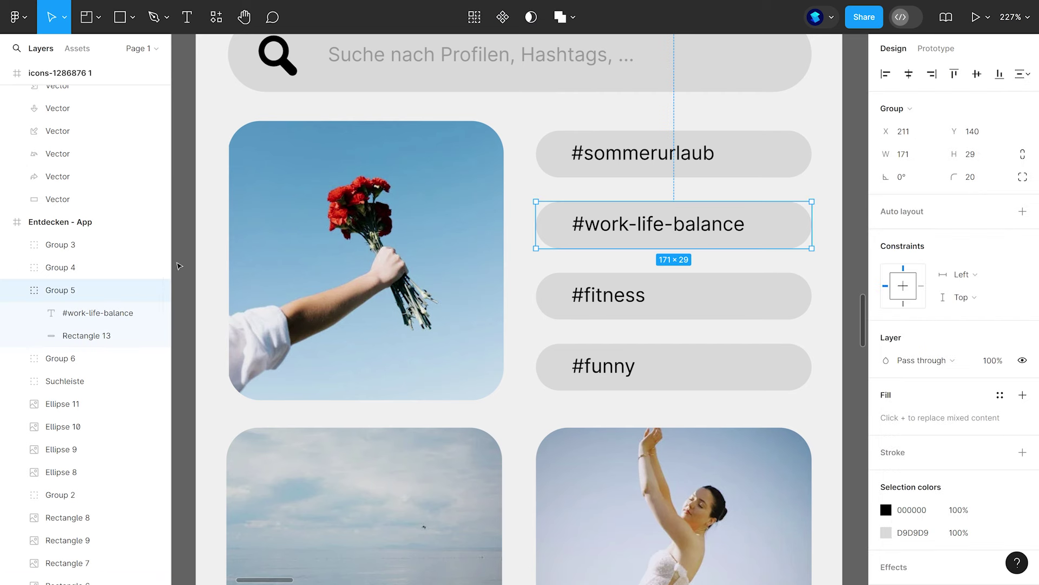
{"action": "left_click", "coordinate": [156, 291]}
{"action": "left_click", "coordinate": [156, 291]}
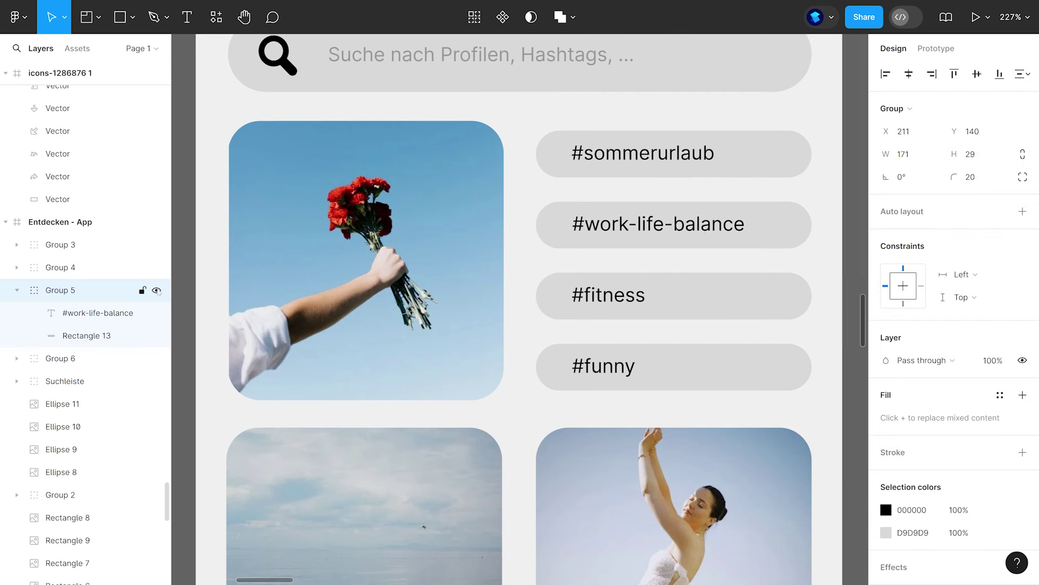
{"action": "left_click", "coordinate": [156, 291]}
{"action": "left_click", "coordinate": [157, 290]}
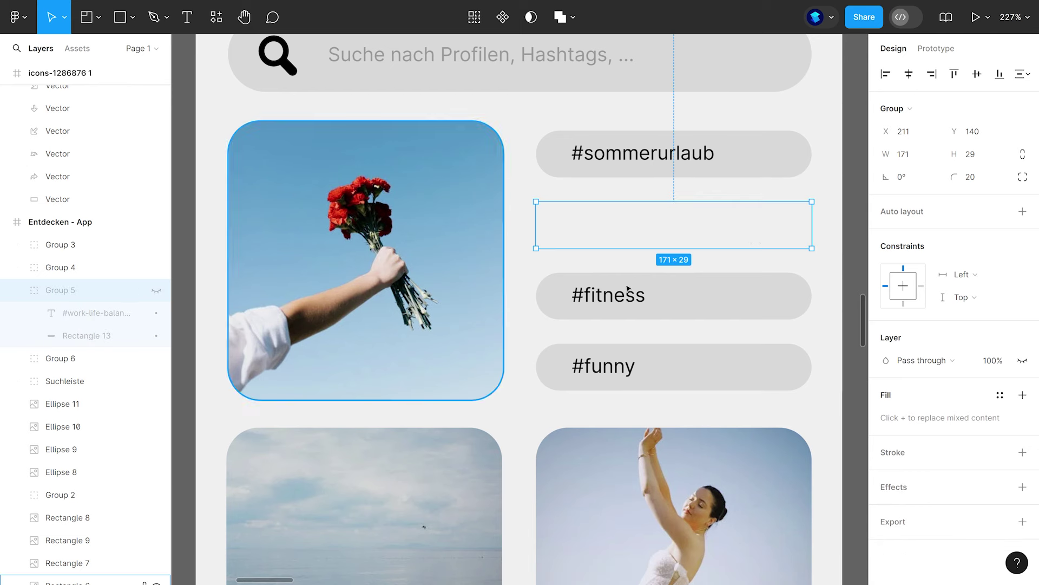
{"action": "left_click", "coordinate": [827, 213]}
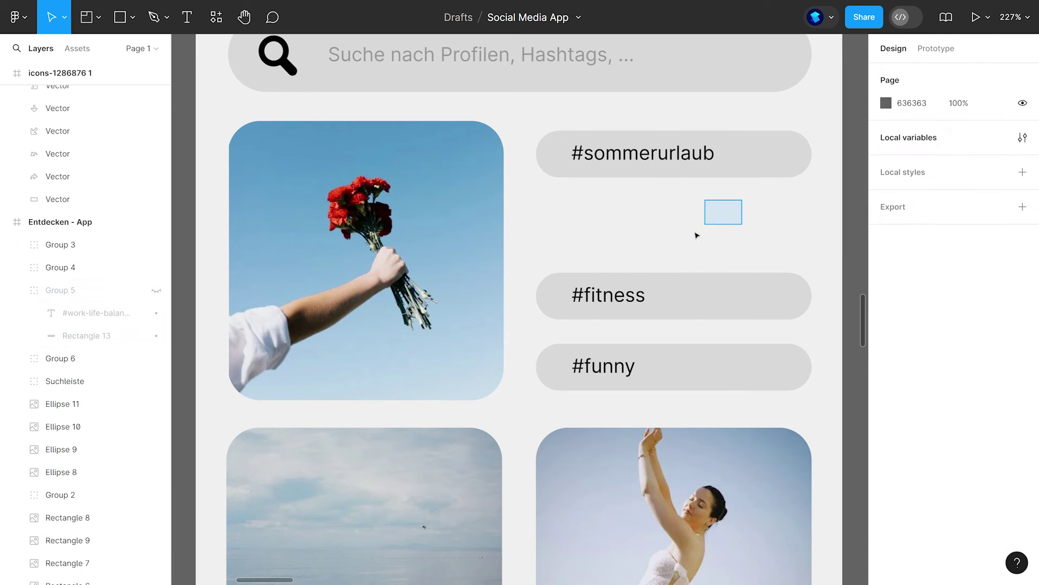
{"action": "left_click", "coordinate": [157, 290]}
Move the #work-life-balance pill left over the flower photo, layered above it.
{"action": "left_click", "coordinate": [18, 290]}
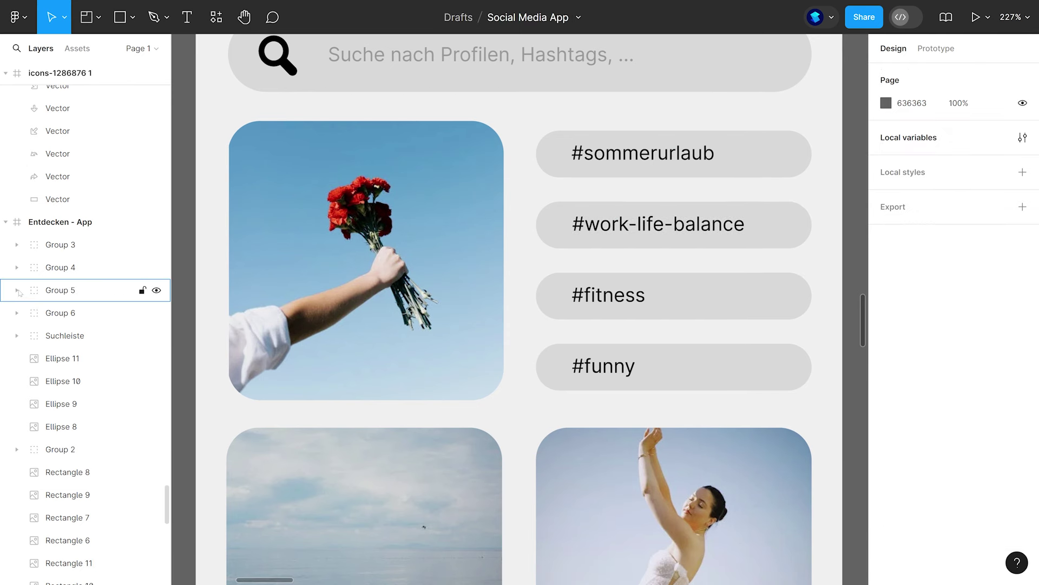
{"action": "mouse_move", "coordinate": [60, 290]}
{"action": "left_mouse_down"}
{"action": "mouse_move", "coordinate": [540, 263]}
{"action": "mouse_move", "coordinate": [487, 234]}
{"action": "left_mouse_up"}
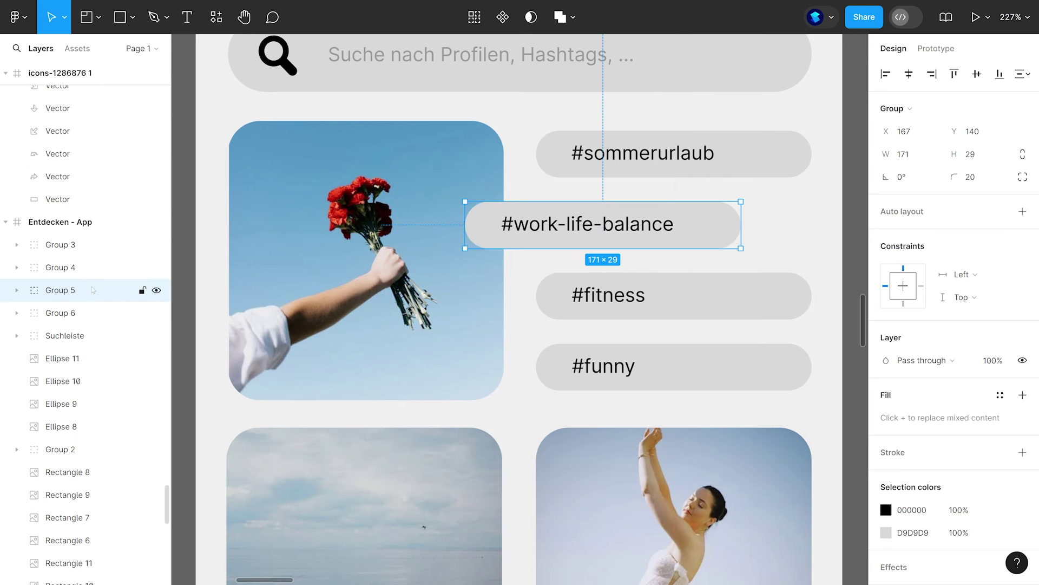
{"action": "left_click", "coordinate": [363, 297]}
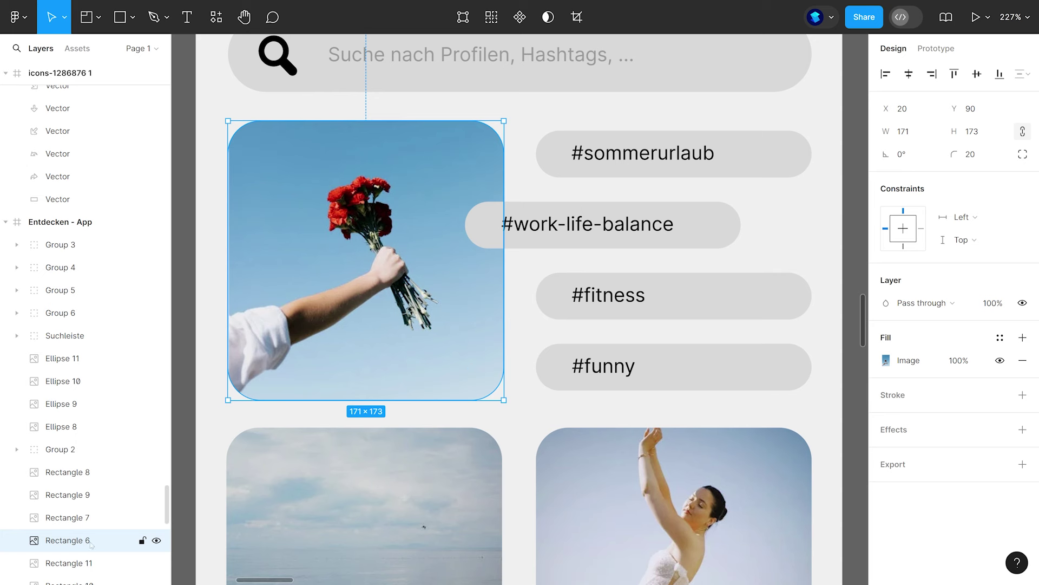
{"action": "left_click_drag", "start_coordinate": [87, 539], "coordinate": [87, 258]}
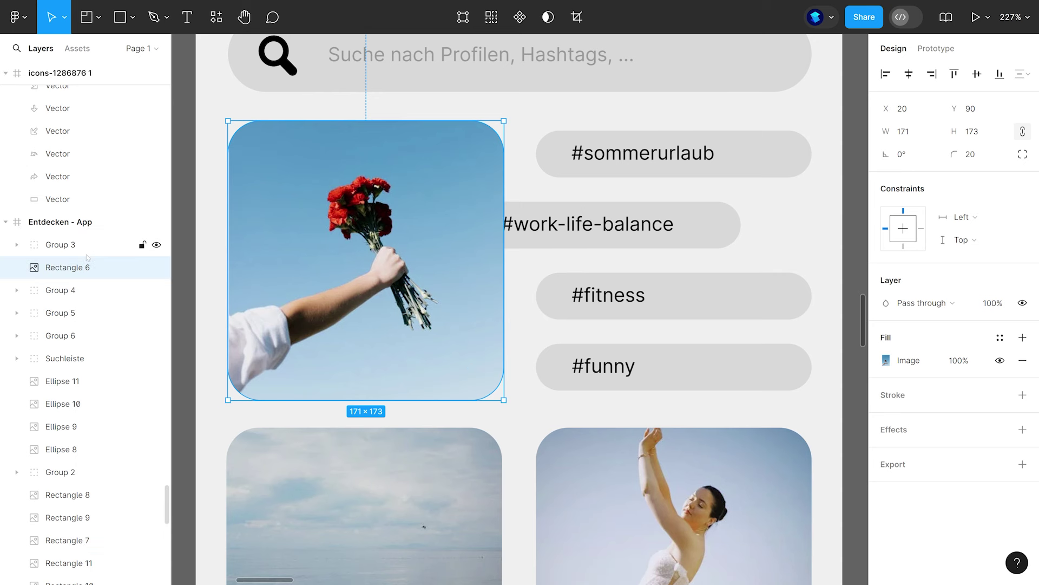
{"action": "left_click", "coordinate": [81, 290]}
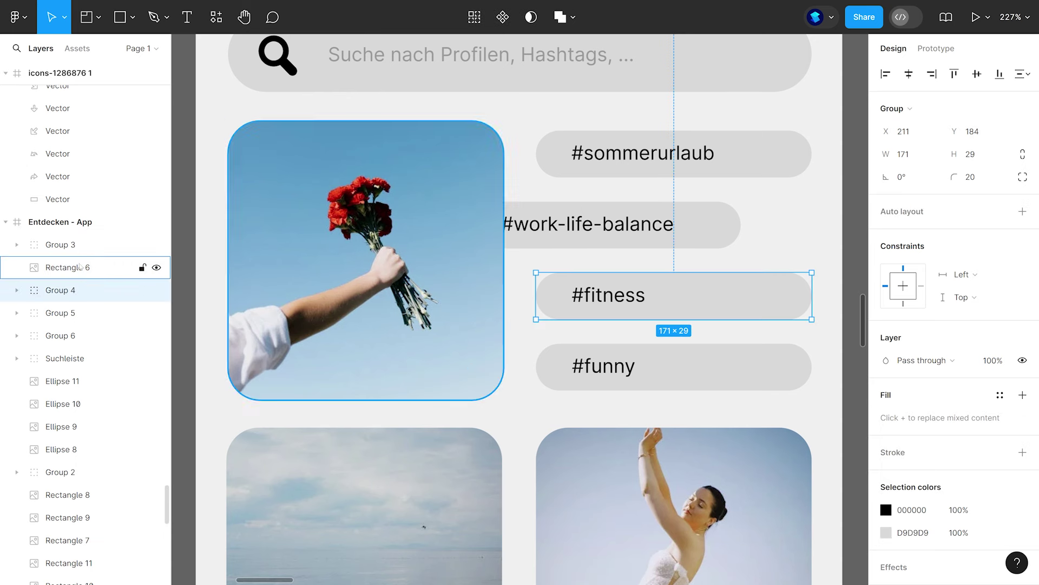
{"action": "left_click", "coordinate": [81, 314]}
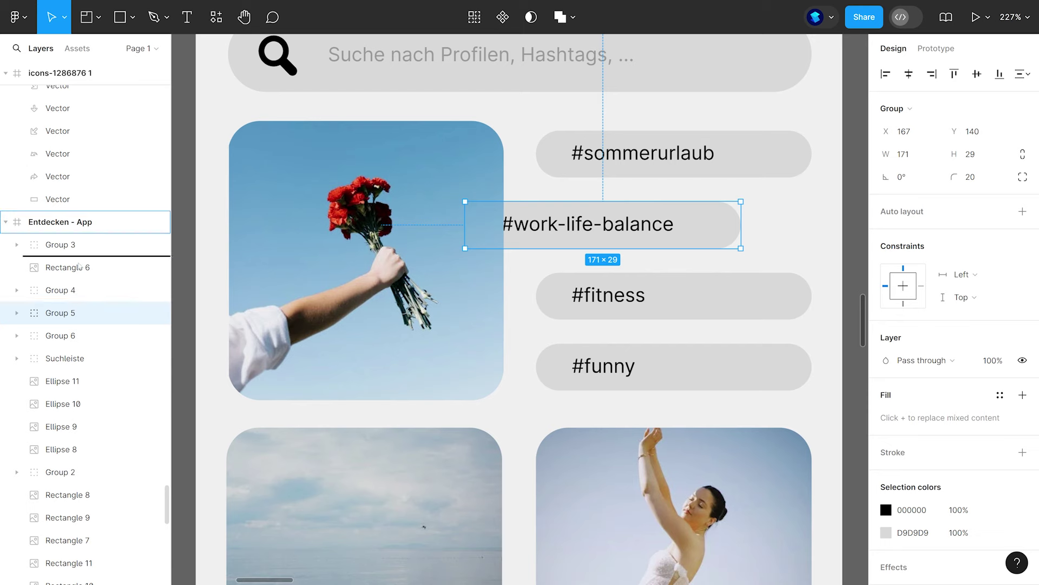
{"action": "left_click_drag", "start_coordinate": [77, 292], "coordinate": [79, 266]}
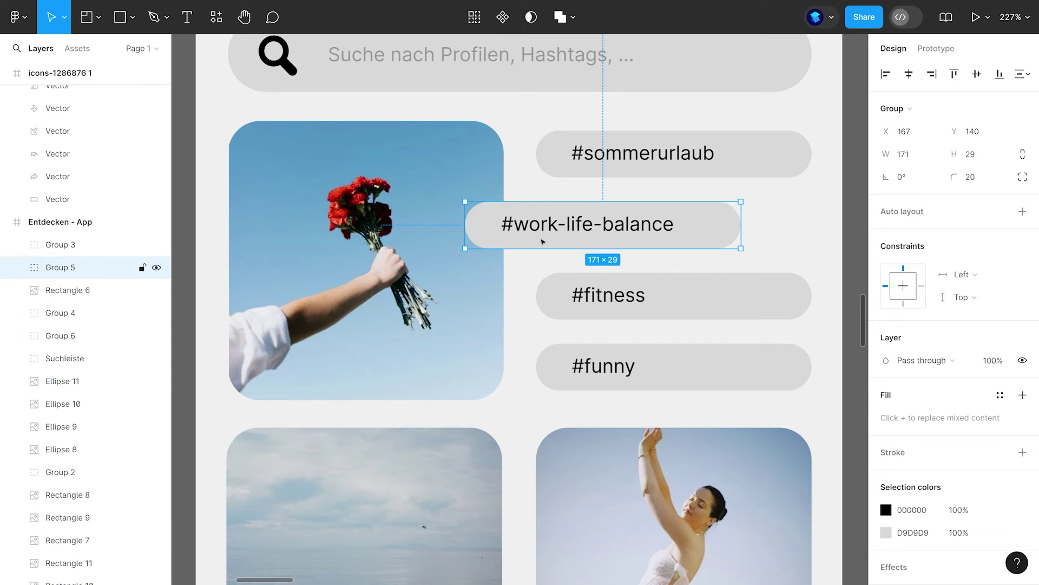
Scroll down and select the bottom navigation bar and the photo beneath it.
{"action": "scroll", "coordinate": [601, 238], "scroll_direction": "down", "scroll_amount": 5}
{"action": "scroll", "coordinate": [577, 260], "scroll_direction": "down", "scroll_amount": 5}
{"action": "scroll", "coordinate": [577, 260], "scroll_direction": "down", "scroll_amount": 3}
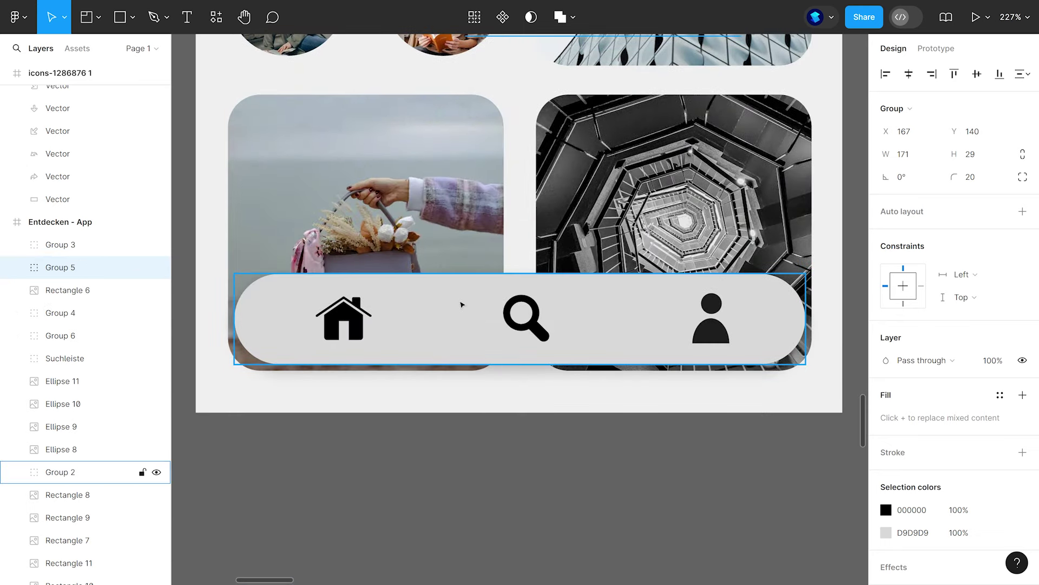
{"action": "left_click", "coordinate": [428, 315]}
{"action": "left_click", "coordinate": [108, 563]}
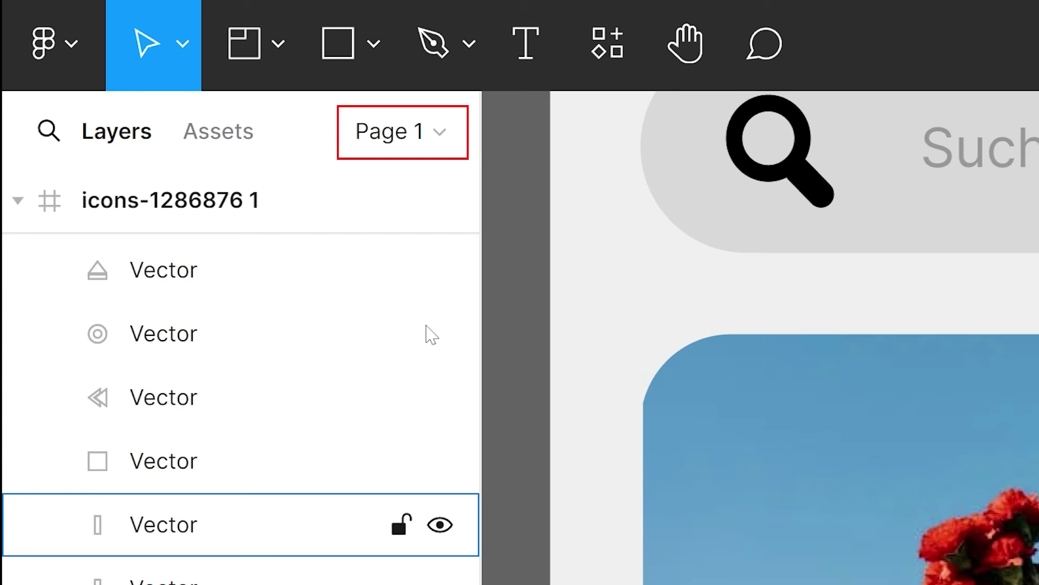
Add a new page from the Pages list and open the resulting Page 2.
{"action": "scroll", "coordinate": [431, 325], "scroll_direction": "down", "scroll_amount": 4}
{"action": "left_click", "coordinate": [436, 132]}
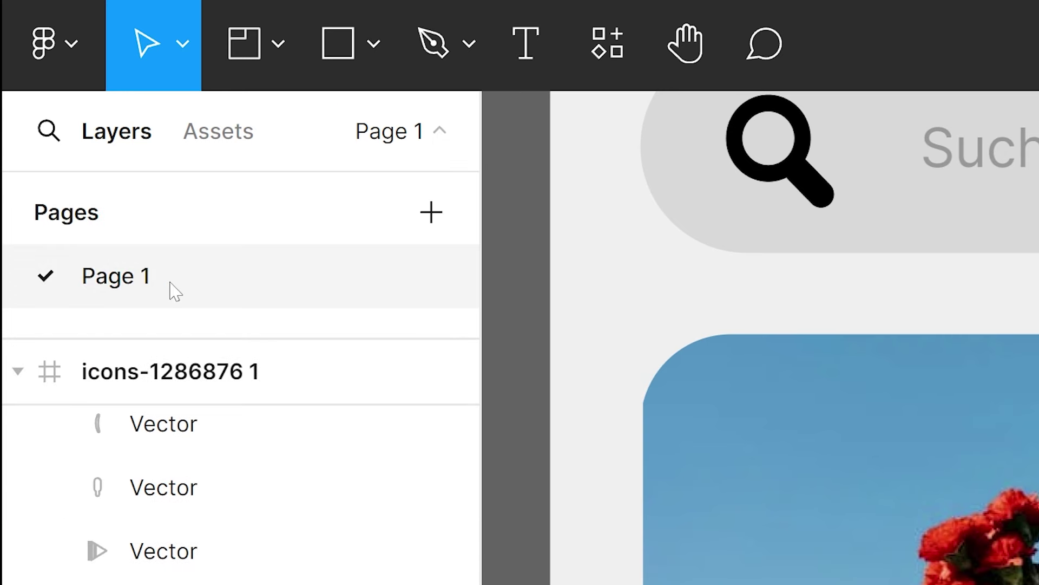
{"action": "scroll", "coordinate": [217, 433], "scroll_direction": "up", "scroll_amount": 3}
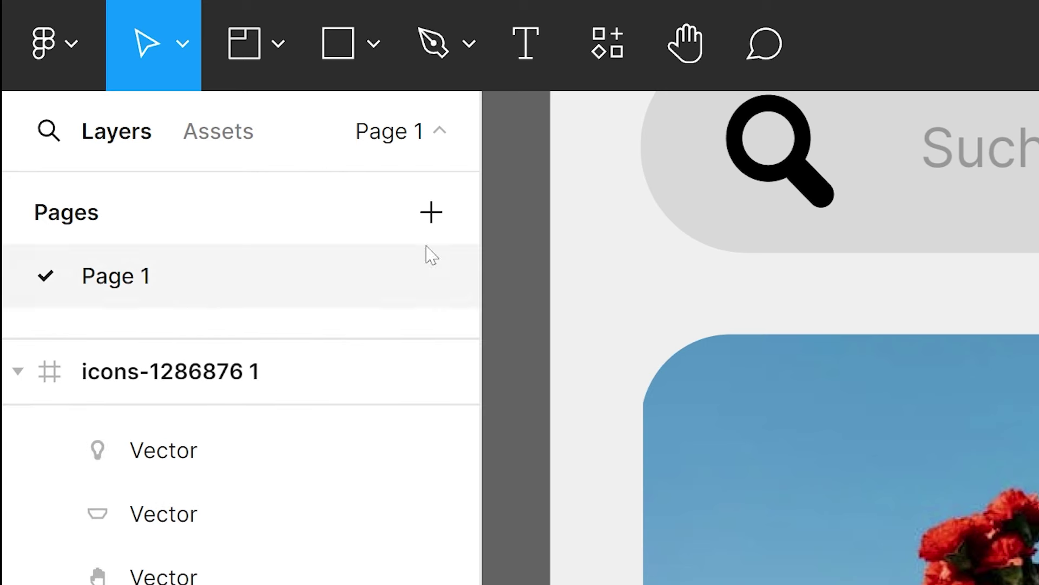
{"action": "left_click", "coordinate": [438, 227]}
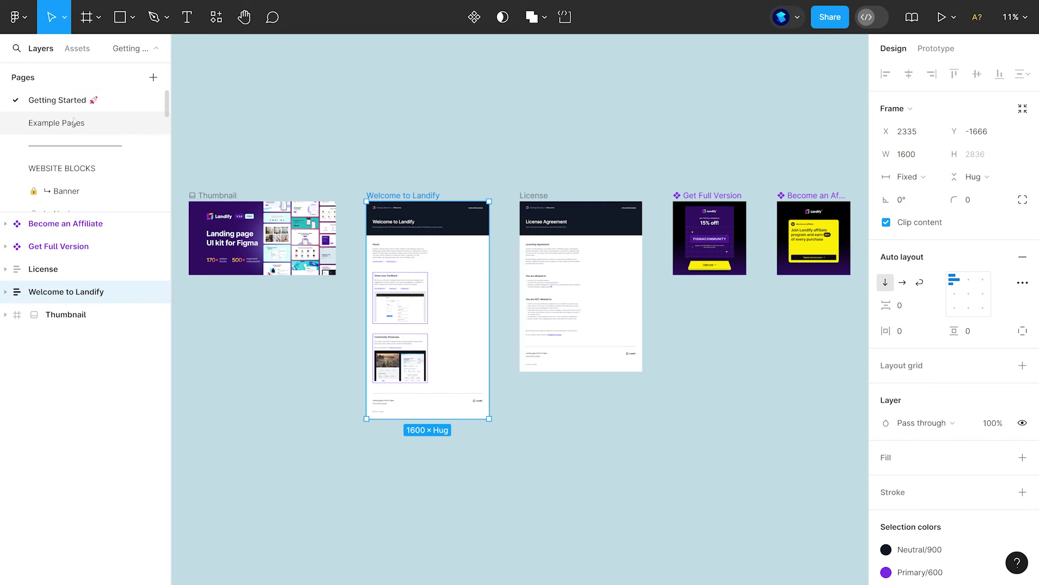
{"action": "left_click", "coordinate": [73, 121]}
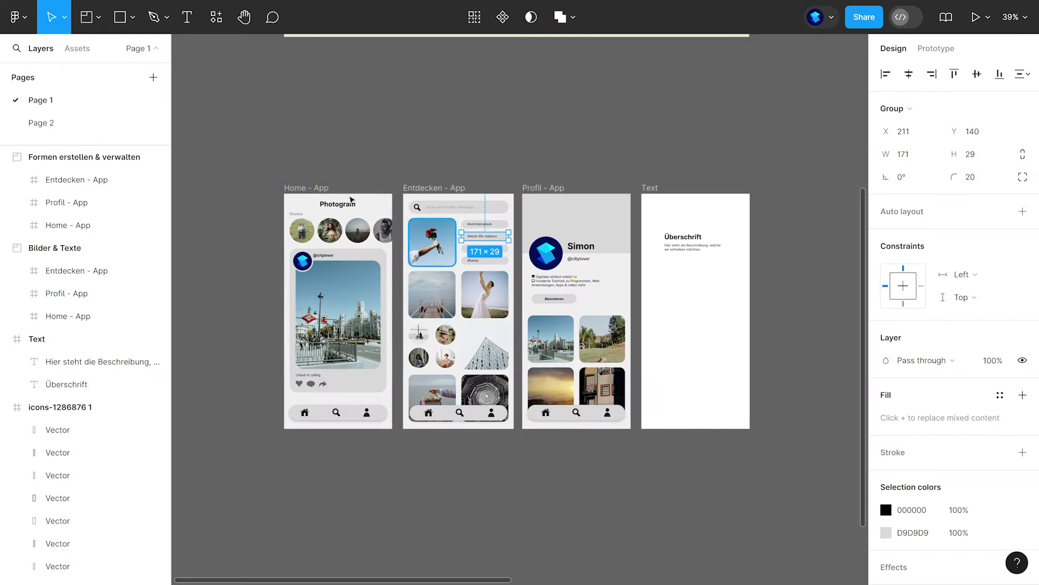
{"action": "left_click", "coordinate": [41, 123]}
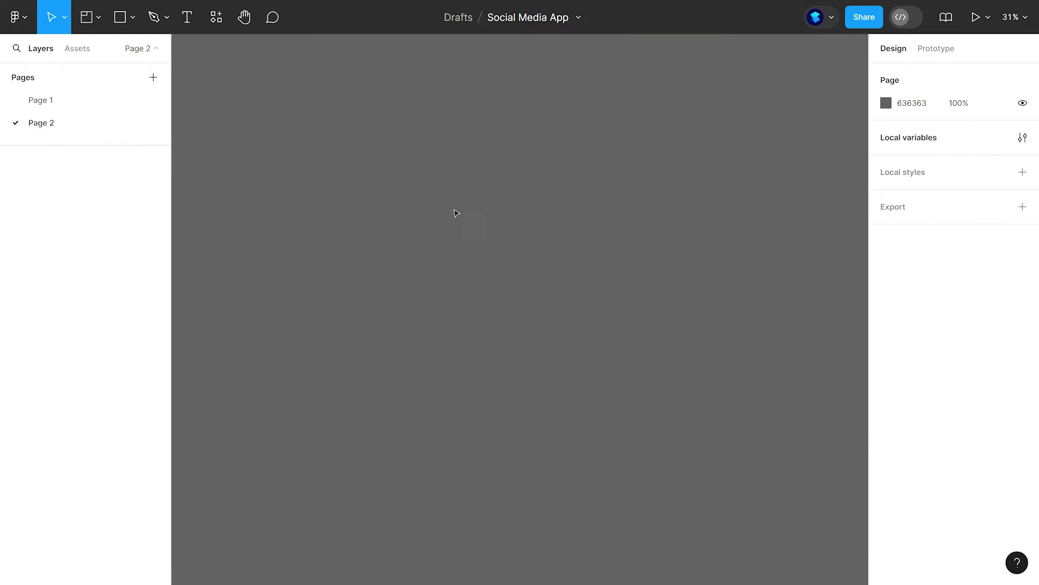
Add a 1440×1024 Desktop frame on Page 2.
{"action": "left_click_drag", "start_coordinate": [312, 133], "coordinate": [645, 437]}
{"action": "left_click", "coordinate": [98, 17]}
{"action": "left_click", "coordinate": [86, 54]}
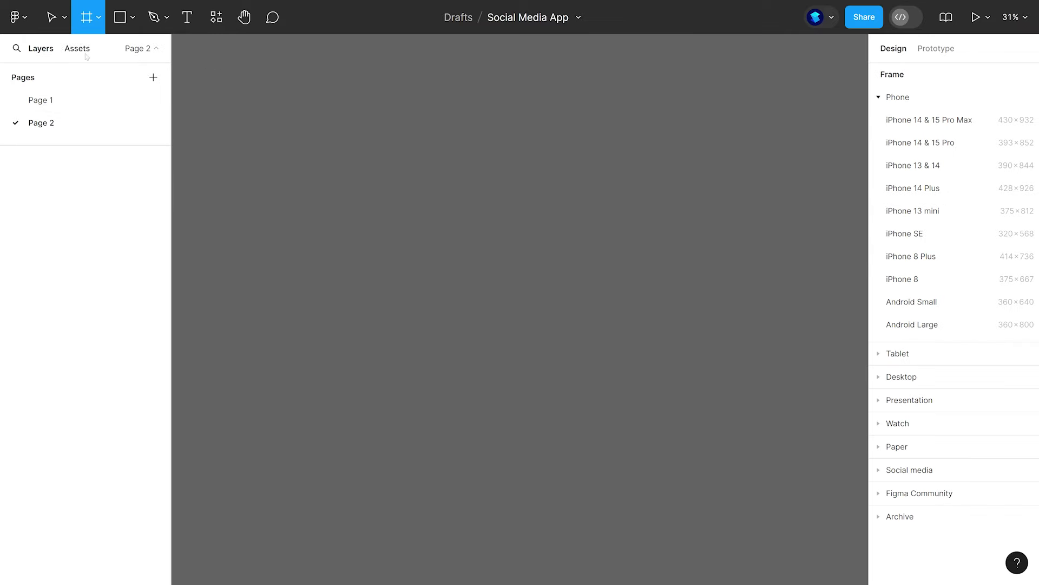
{"action": "left_click", "coordinate": [898, 378]}
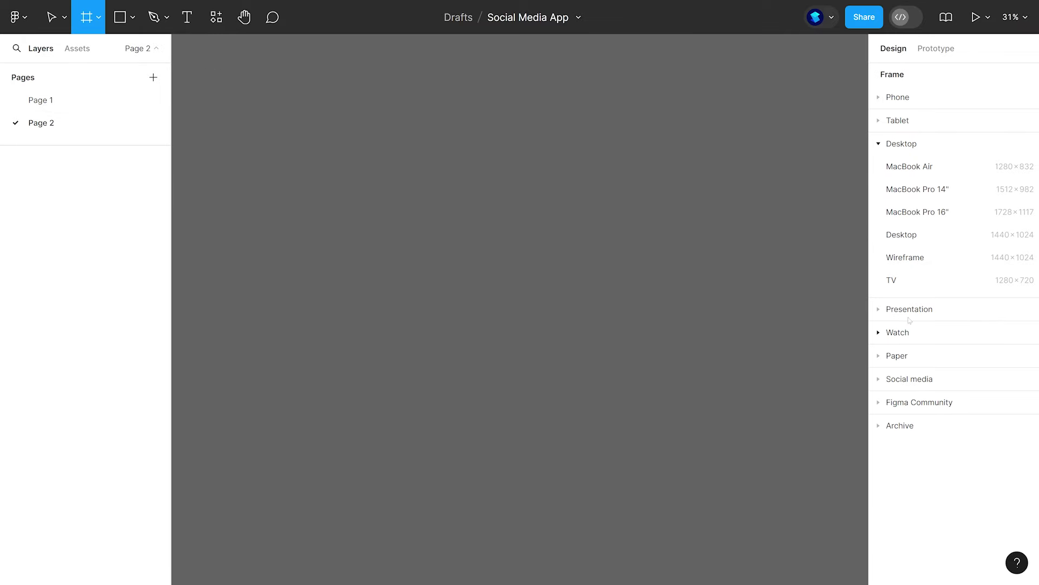
{"action": "left_click", "coordinate": [915, 234]}
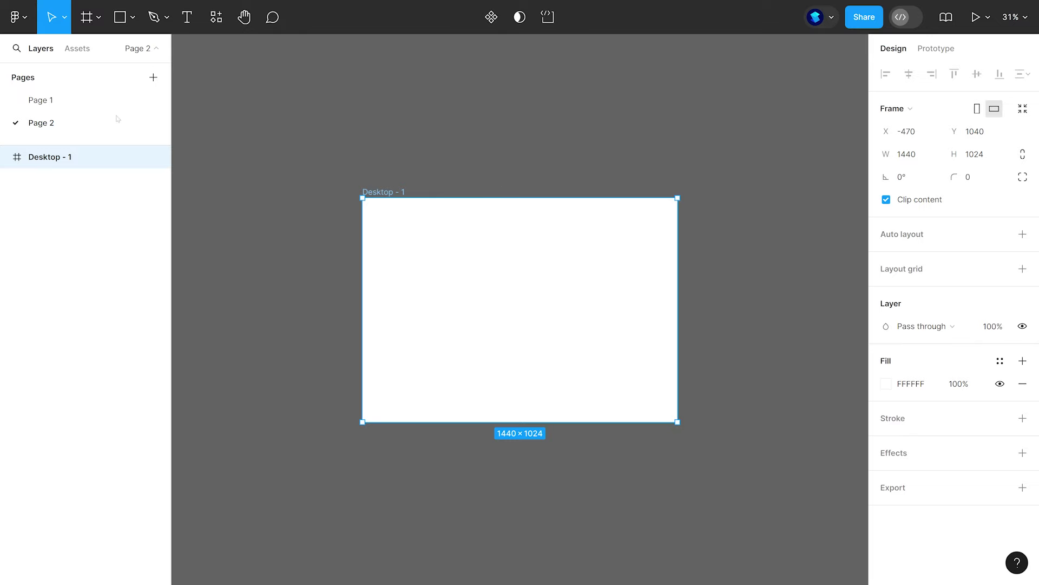
Rename Page 1 to 'App'.
{"action": "left_click", "coordinate": [41, 100]}
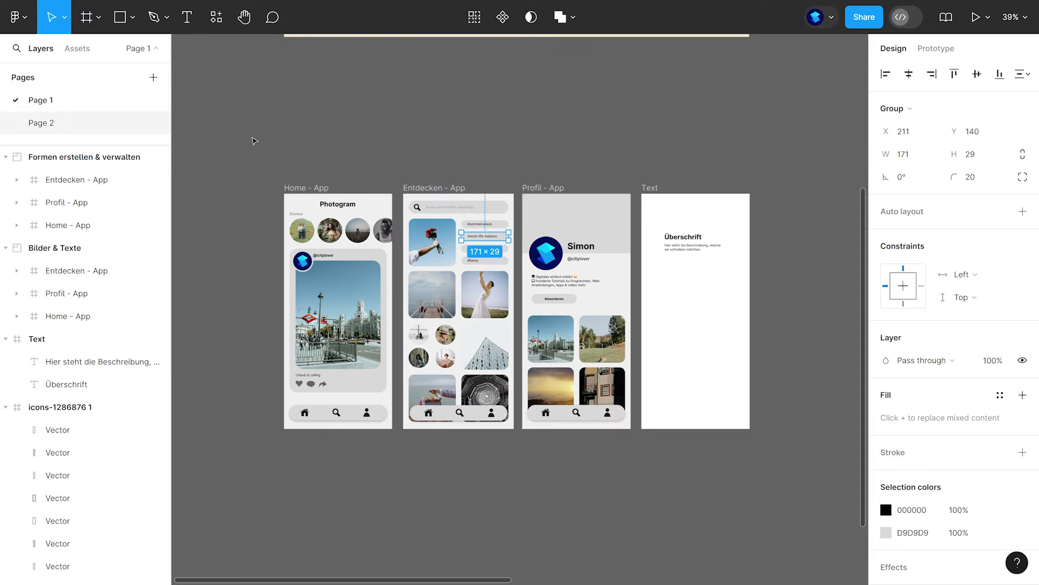
{"action": "double_click", "coordinate": [42, 101]}
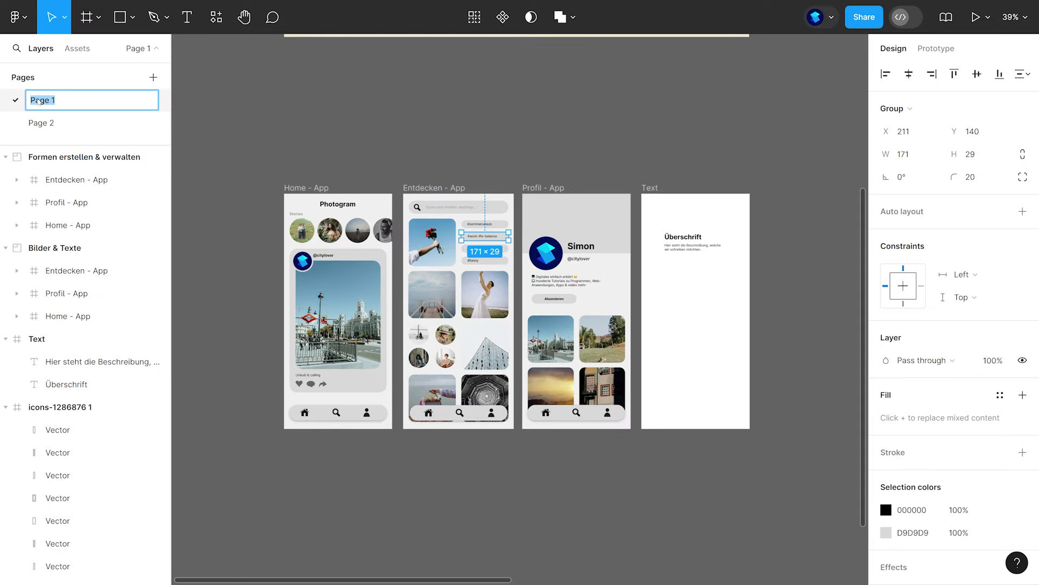
{"action": "type", "text": "App"}
{"action": "left_click", "coordinate": [325, 129]}
Paste a Home - App copy into Page 2, delete Desktop - 1, and return to App.
{"action": "left_click", "coordinate": [306, 188]}
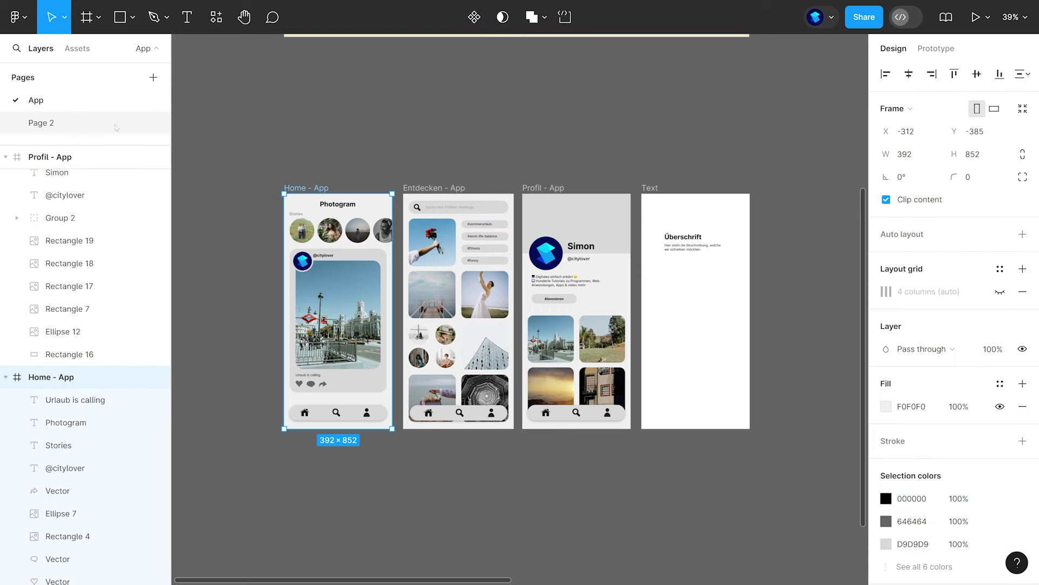
{"action": "key", "text": "ctrl+c"}
{"action": "left_click", "coordinate": [116, 124]}
{"action": "left_click", "coordinate": [445, 223]}
{"action": "key", "text": "ctrl+v"}
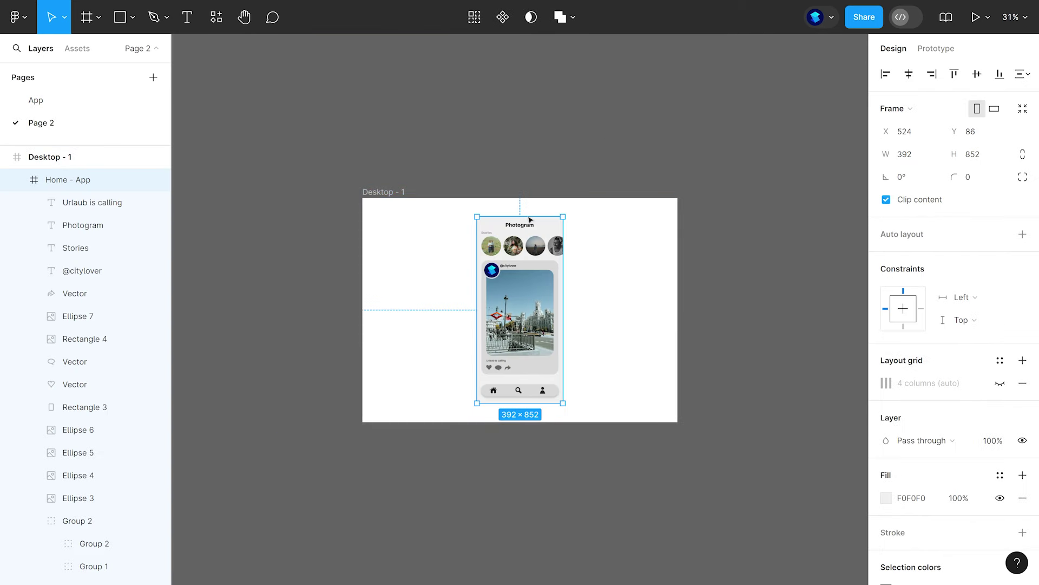
{"action": "left_click_drag", "start_coordinate": [529, 227], "coordinate": [463, 227]}
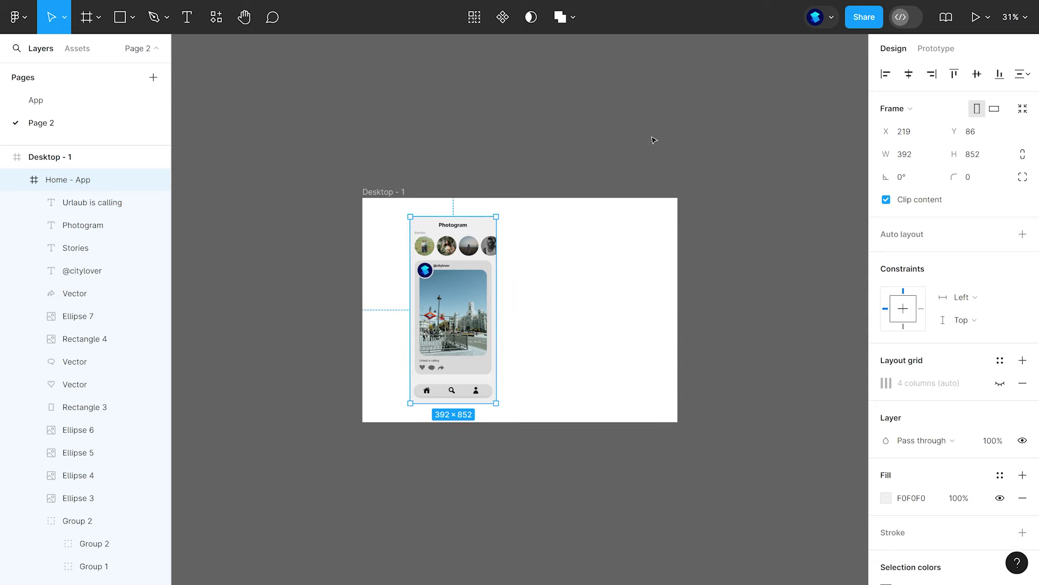
{"action": "left_click", "coordinate": [584, 150]}
{"action": "left_click", "coordinate": [384, 192]}
{"action": "key", "text": "Delete"}
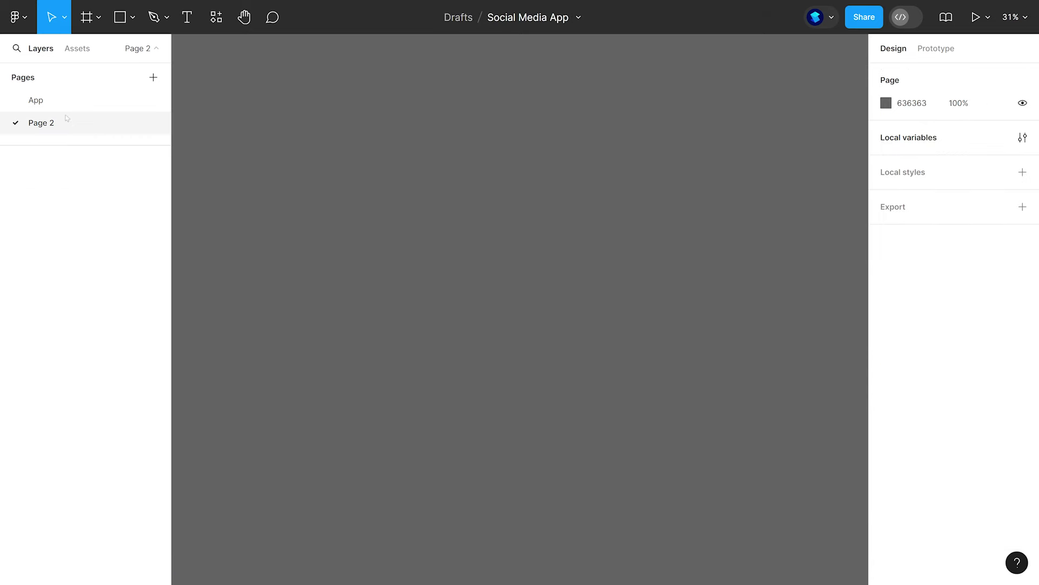
{"action": "left_click", "coordinate": [59, 102]}
{"action": "left_click", "coordinate": [356, 145]}
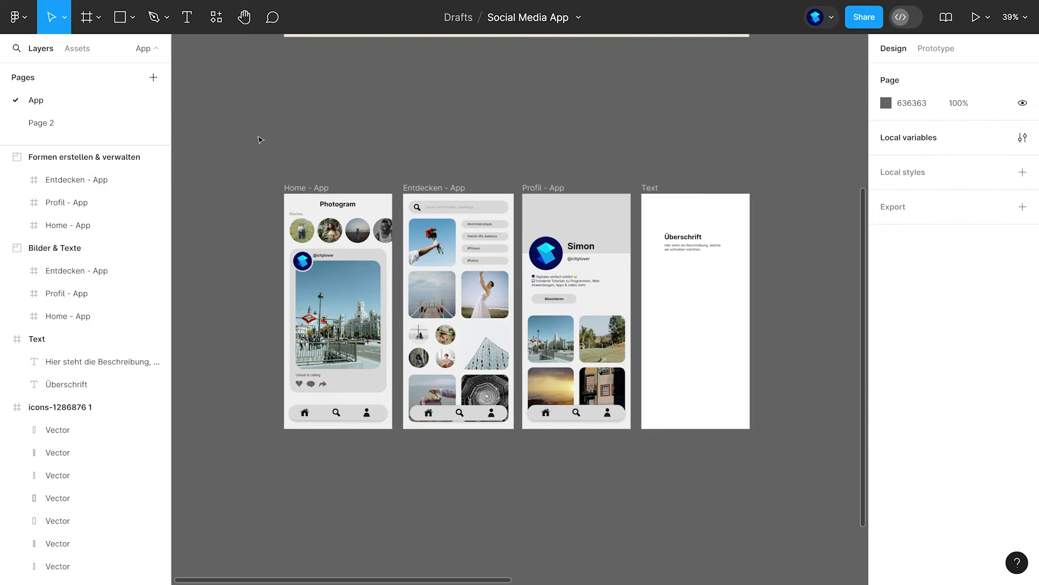
Select Home screen layers, including the share icon, to check their names.
{"action": "scroll", "coordinate": [271, 287], "scroll_direction": "up", "scroll_amount": 2}
{"action": "scroll", "coordinate": [273, 284], "scroll_direction": "up", "scroll_amount": 3}
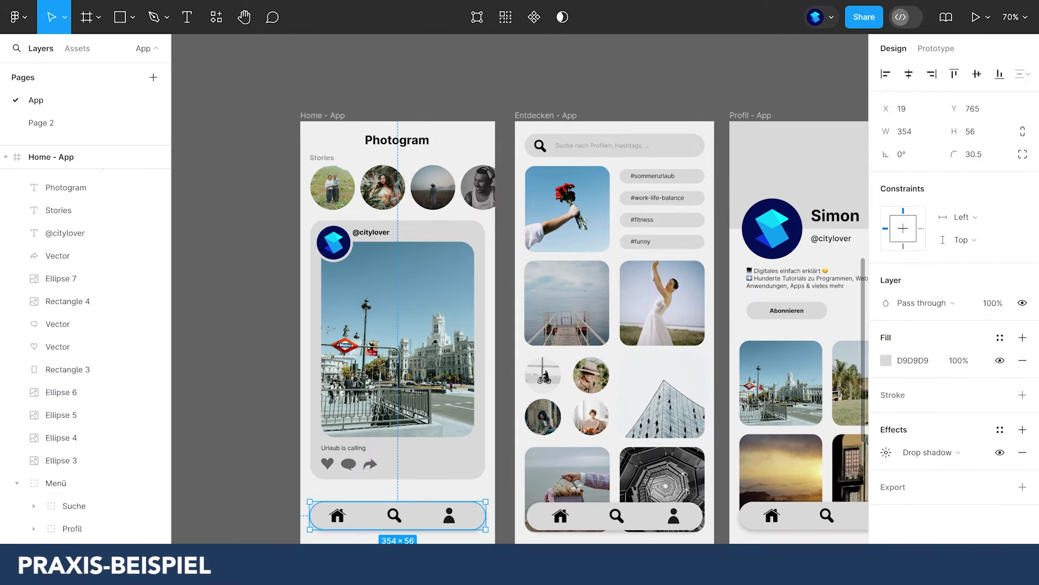
{"action": "left_click", "coordinate": [76, 393]}
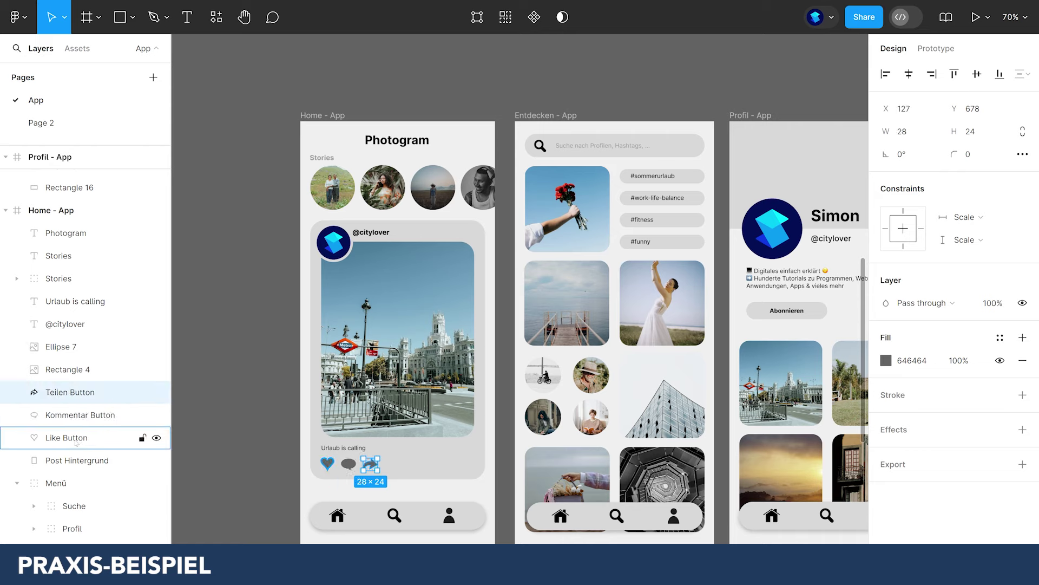
{"action": "left_click", "coordinate": [89, 346]}
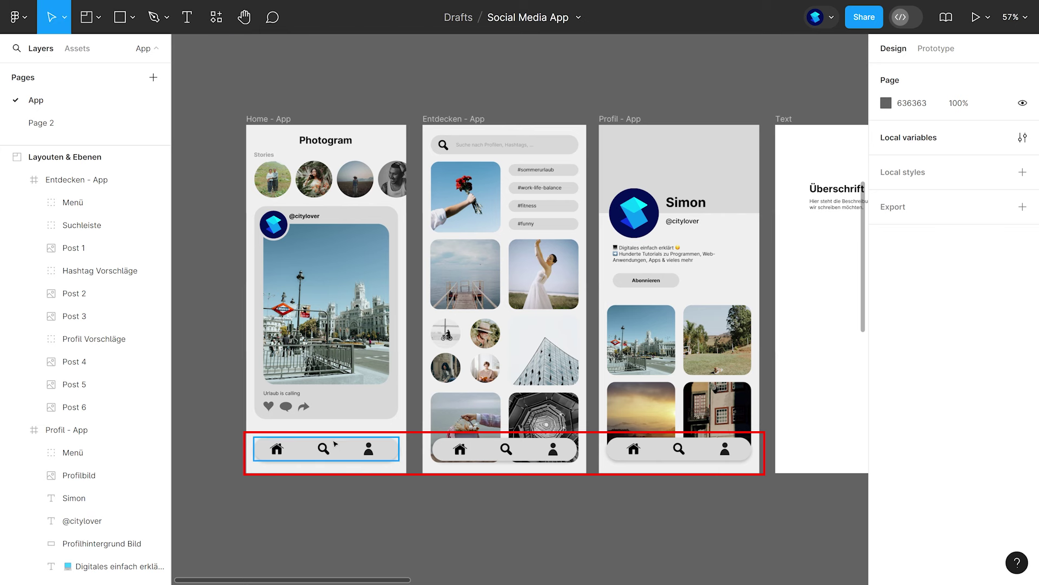
Compare the bottom menu bars on the Home, Entdecken and Profil screens.
{"action": "left_click", "coordinate": [338, 447]}
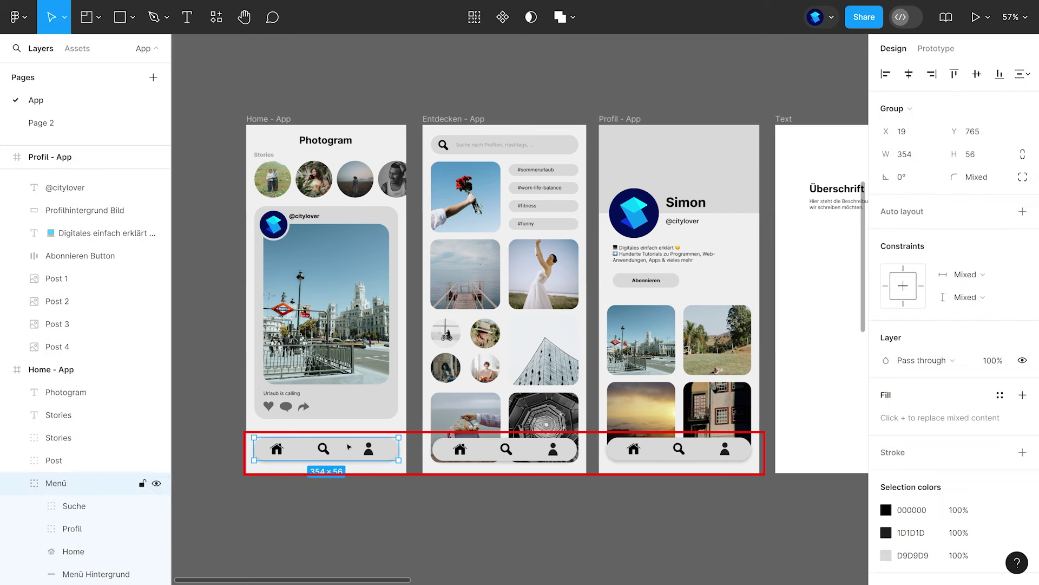
{"action": "left_click", "coordinate": [471, 458]}
{"action": "left_click", "coordinate": [610, 457]}
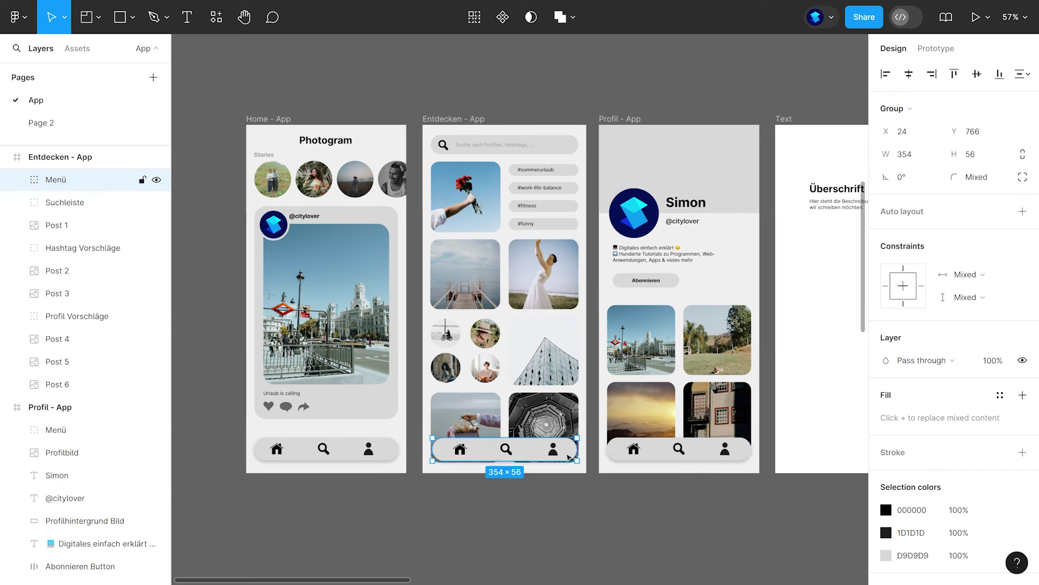
{"action": "left_click", "coordinate": [572, 520]}
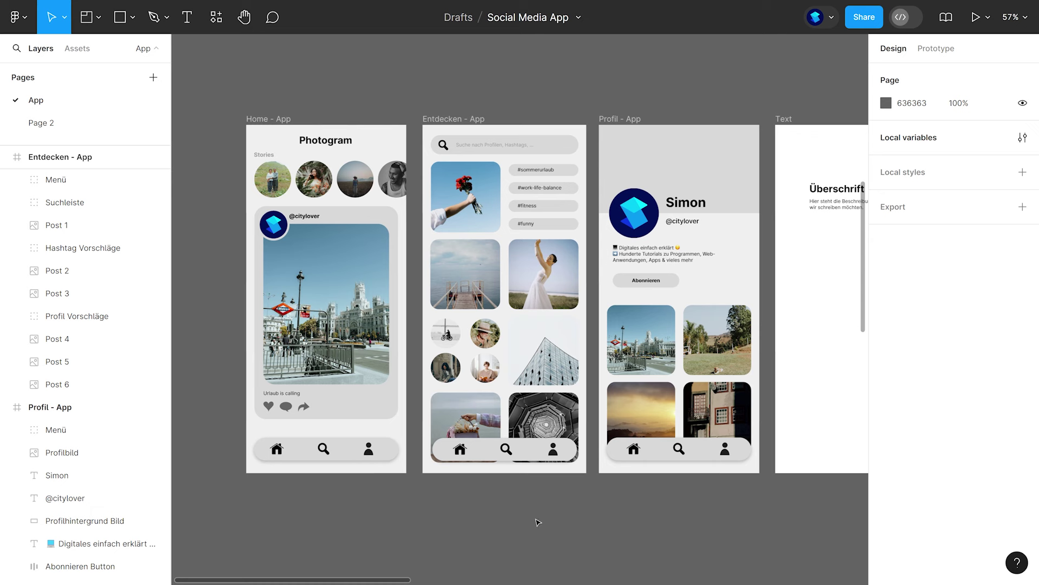
{"action": "left_click", "coordinate": [350, 459]}
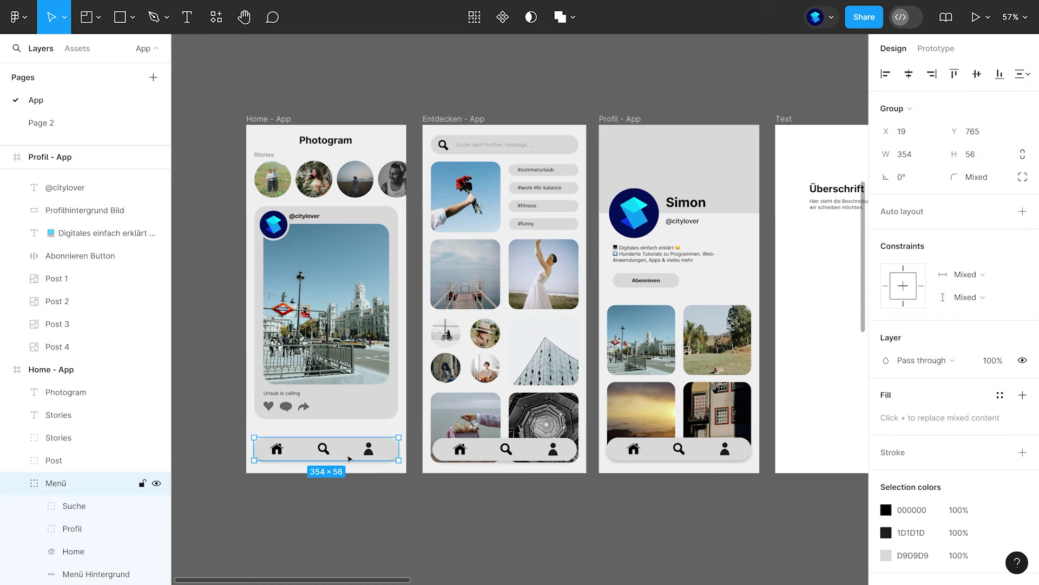
{"action": "left_click", "coordinate": [481, 506]}
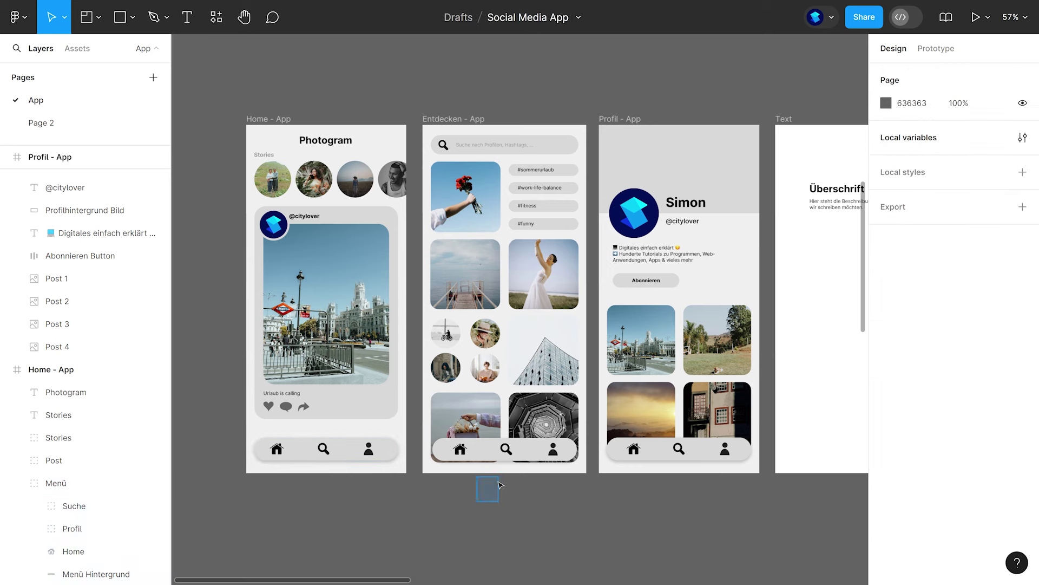
Drag the Home screen's Menü group out onto the empty canvas at left.
{"action": "key", "text": "space"}
{"action": "left_click_drag", "start_coordinate": [421, 525], "coordinate": [502, 436]}
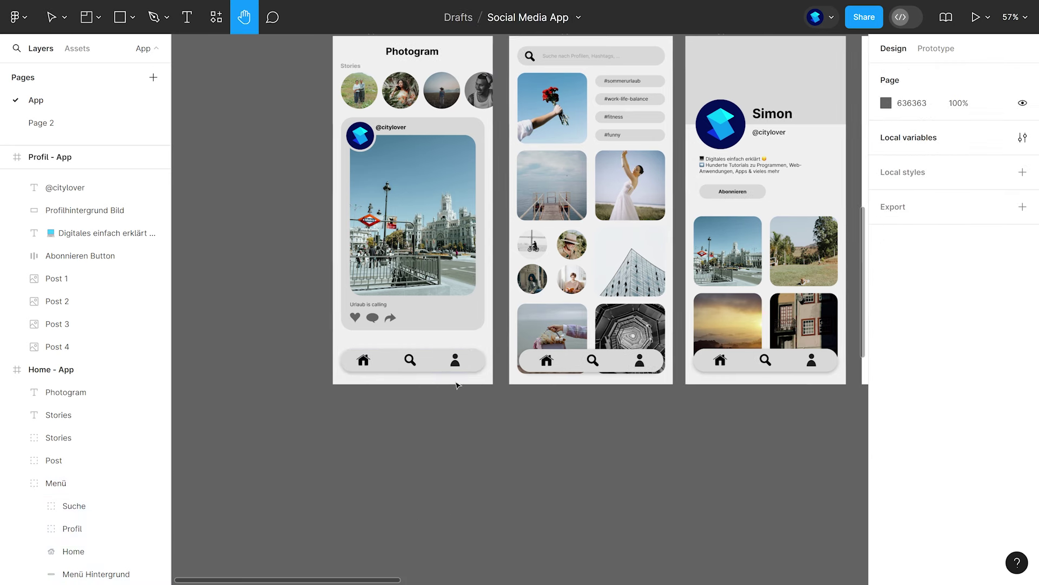
{"action": "left_click", "coordinate": [429, 358]}
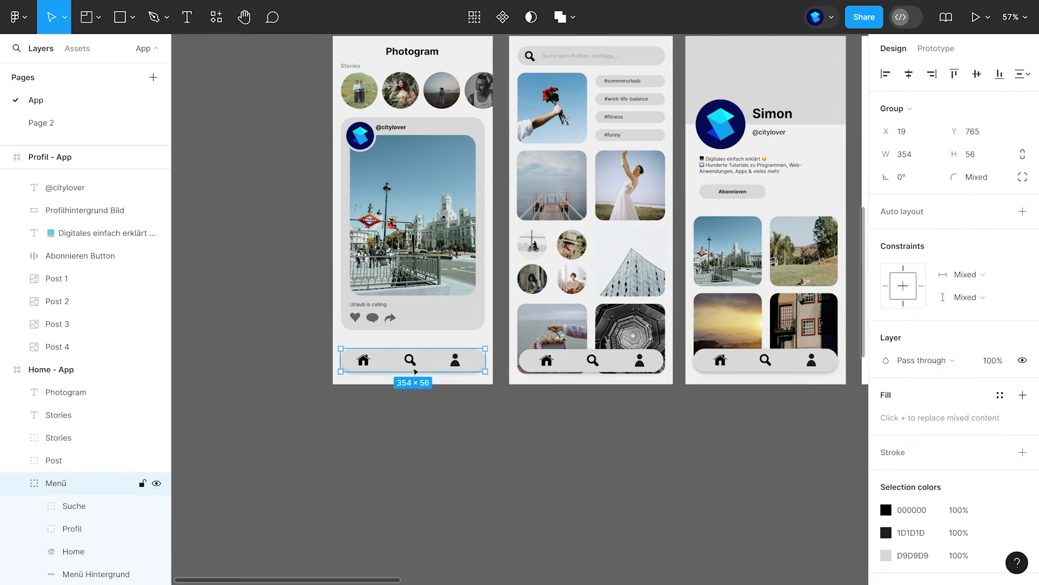
{"action": "mouse_move", "coordinate": [433, 363]}
{"action": "left_mouse_down"}
{"action": "mouse_move", "coordinate": [352, 450]}
{"action": "mouse_move", "coordinate": [441, 443]}
{"action": "left_mouse_up"}
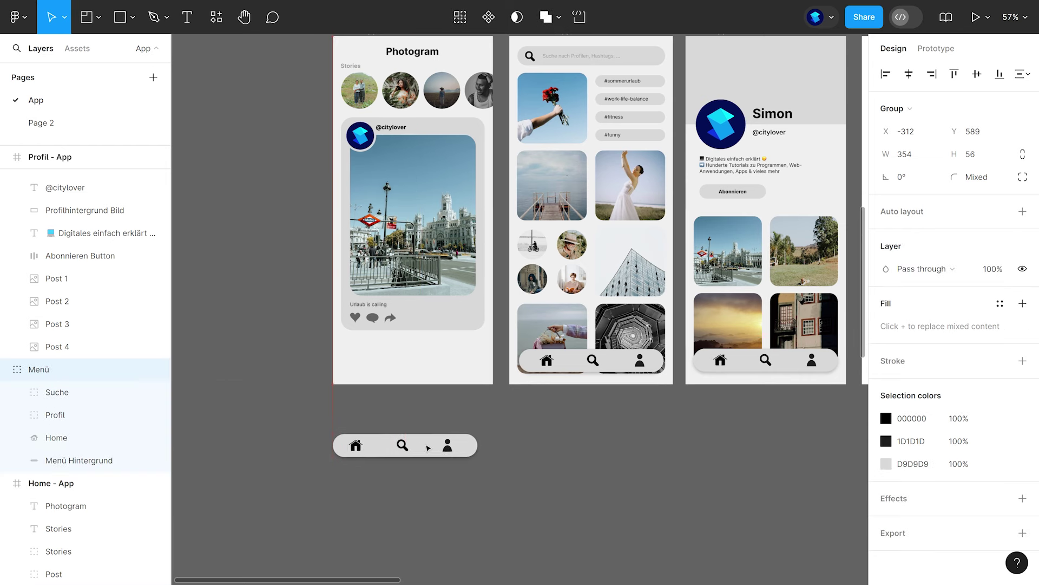
{"action": "left_click", "coordinate": [514, 437]}
{"action": "mouse_move", "coordinate": [515, 436]}
{"action": "left_mouse_down"}
{"action": "mouse_move", "coordinate": [617, 418]}
{"action": "mouse_move", "coordinate": [388, 325]}
{"action": "mouse_move", "coordinate": [375, 355]}
{"action": "left_mouse_up"}
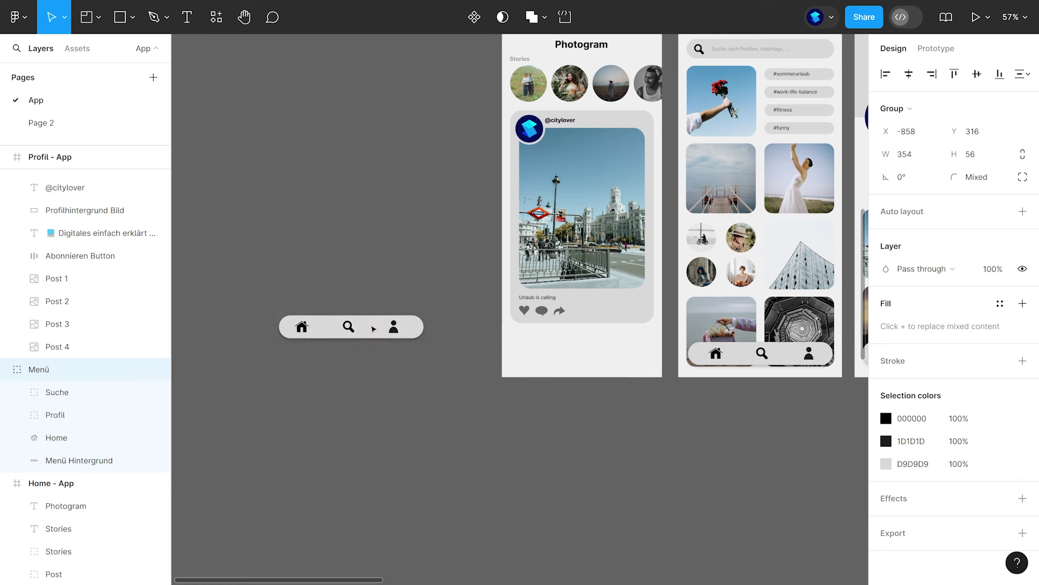
{"action": "left_click", "coordinate": [395, 269]}
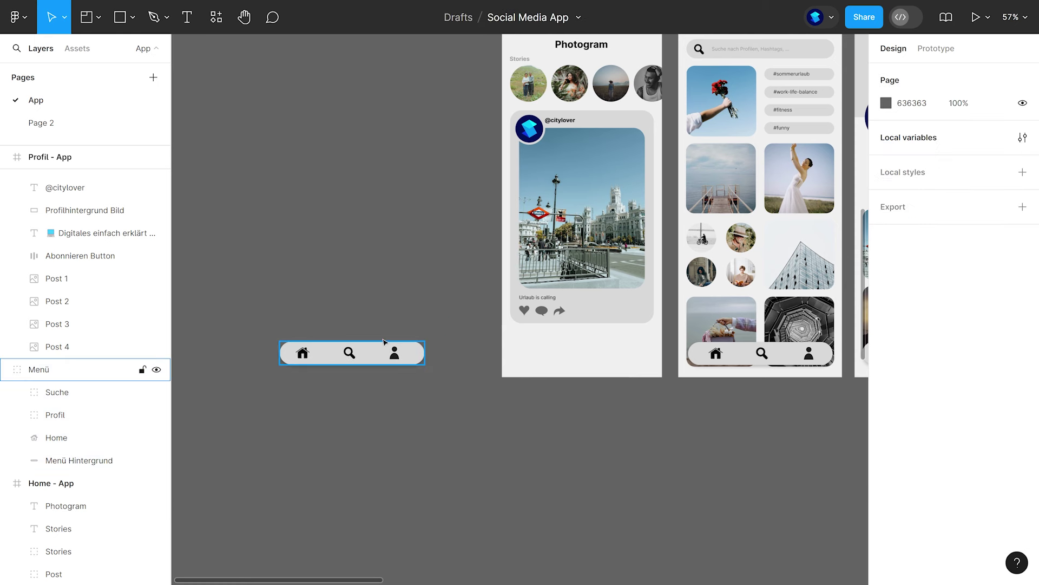
{"action": "left_click", "coordinate": [374, 356]}
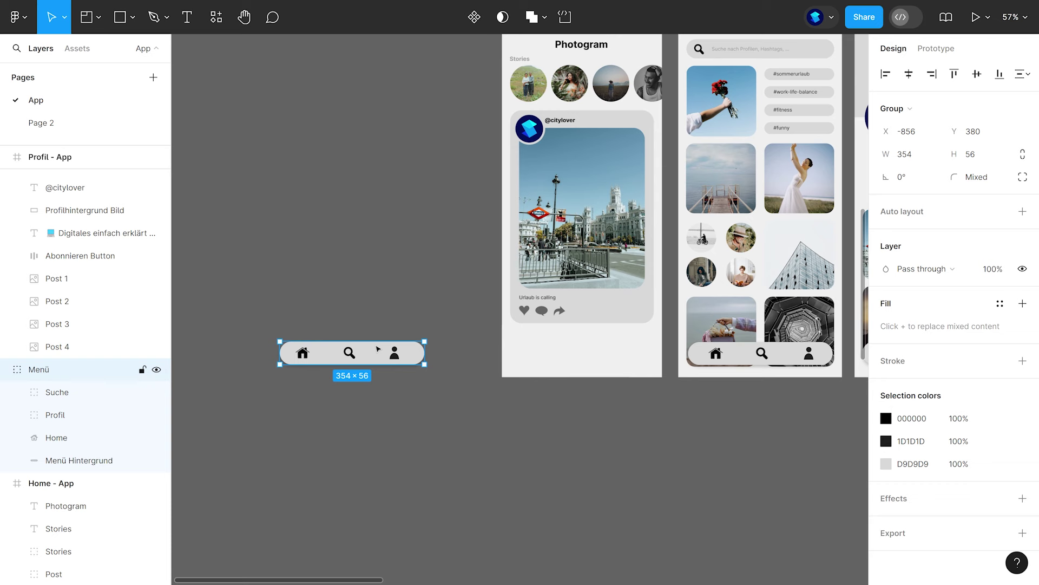
Convert the Menü group into a main component.
{"action": "left_click", "coordinate": [474, 19]}
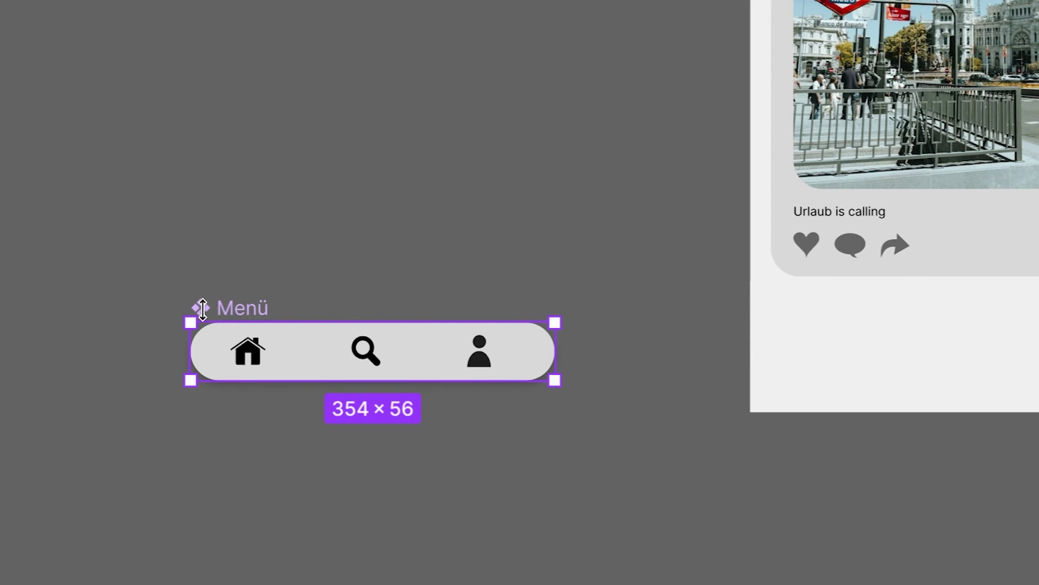
{"action": "scroll", "coordinate": [186, 307], "scroll_direction": "up", "scroll_amount": 3}
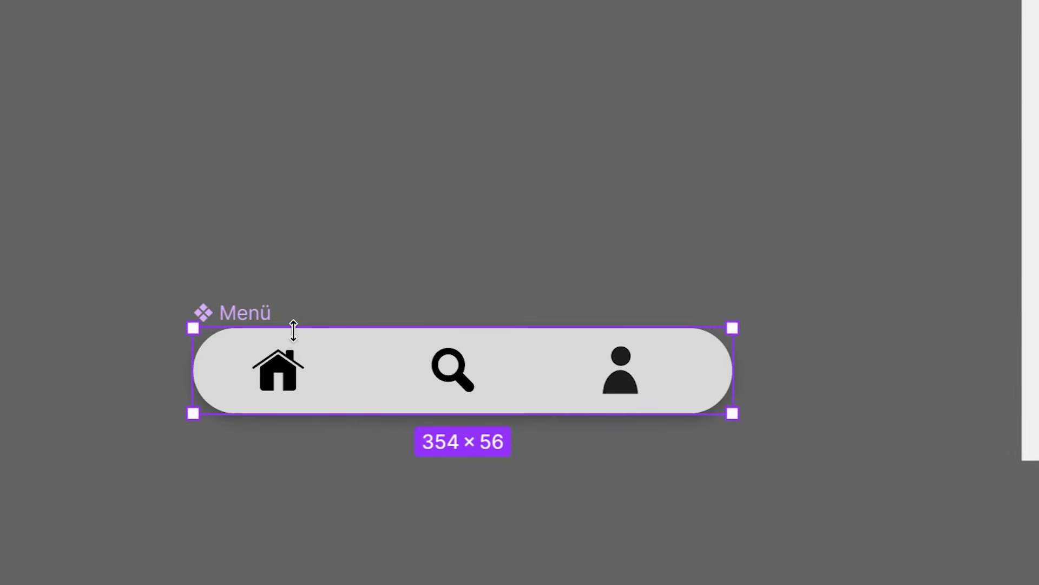
{"action": "left_click", "coordinate": [464, 146]}
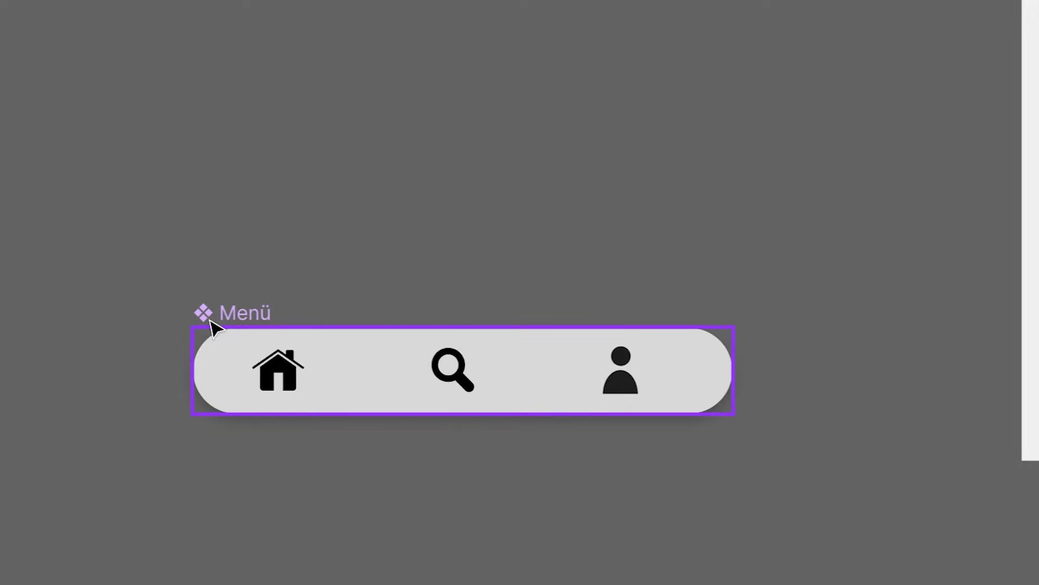
Copy the Menü component and paste a duplicate.
{"action": "left_click", "coordinate": [233, 319]}
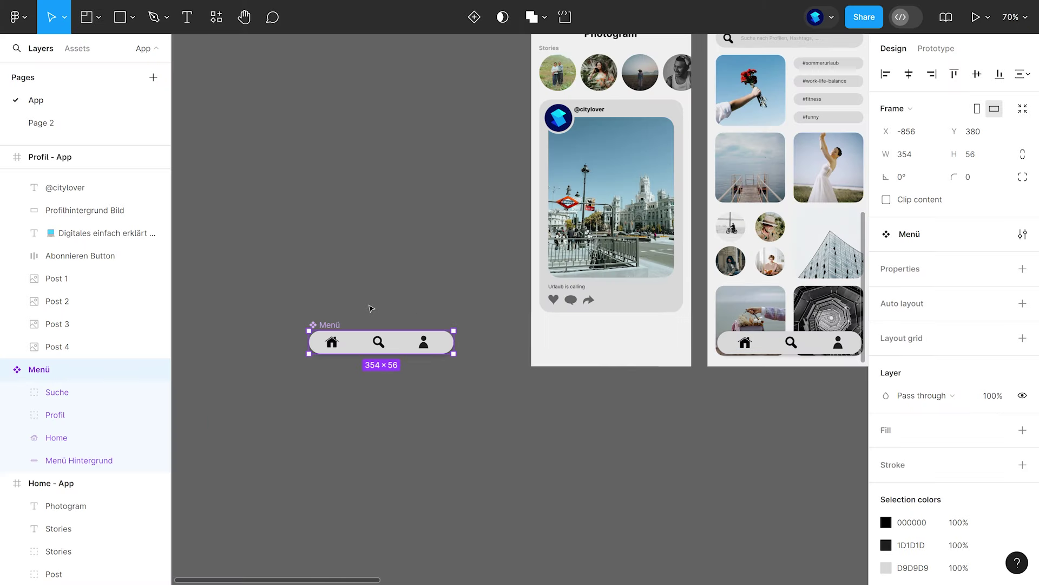
{"action": "key", "text": "ctrl+c"}
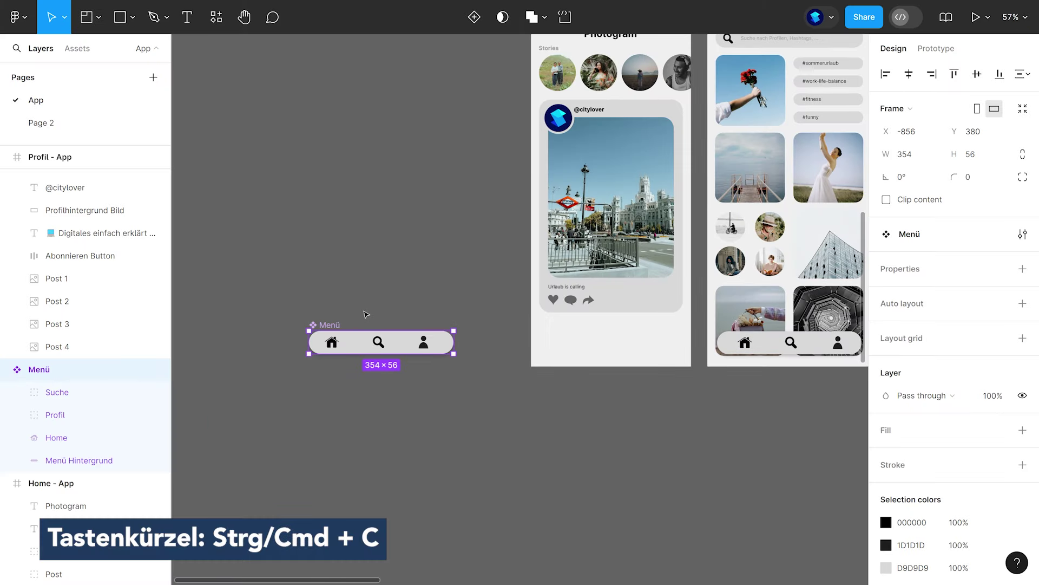
{"action": "key", "text": "ctrl+v"}
{"action": "scroll", "coordinate": [498, 312], "scroll_direction": "up", "scroll_amount": 3}
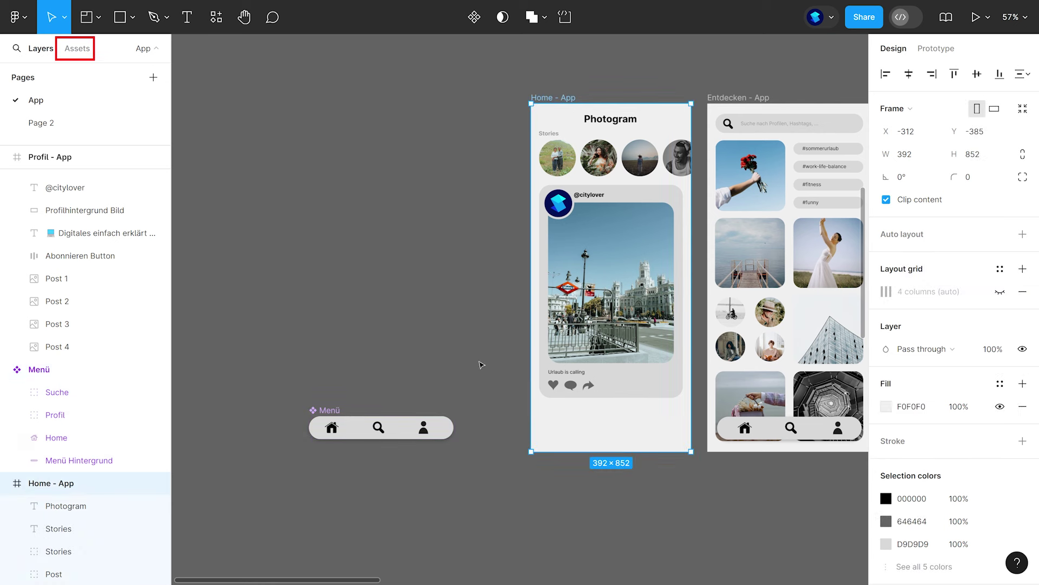
Drag the Menü component from Assets into the bottom of Home - App.
{"action": "left_click", "coordinate": [77, 48]}
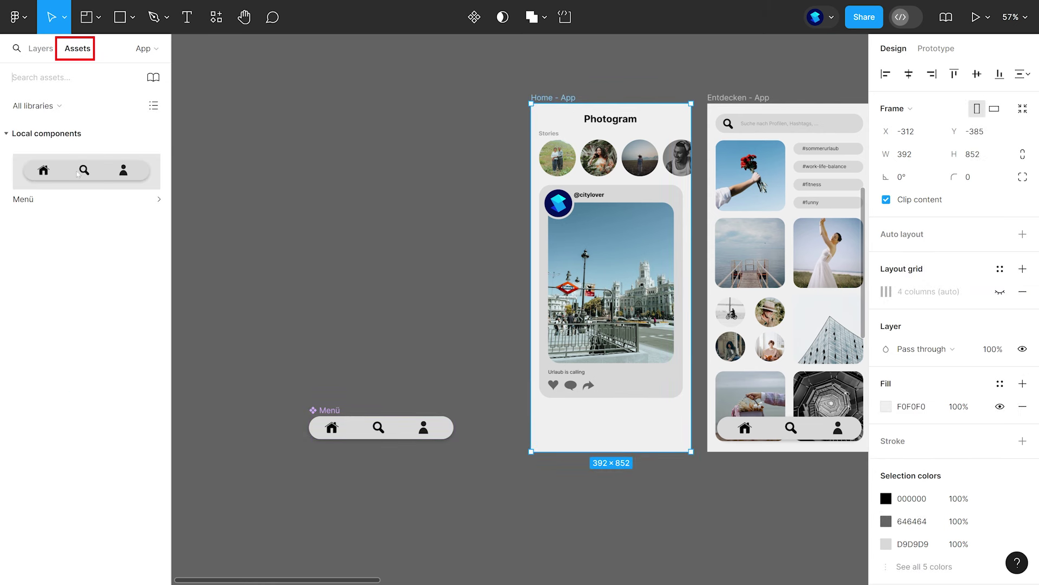
{"action": "left_click", "coordinate": [78, 173]}
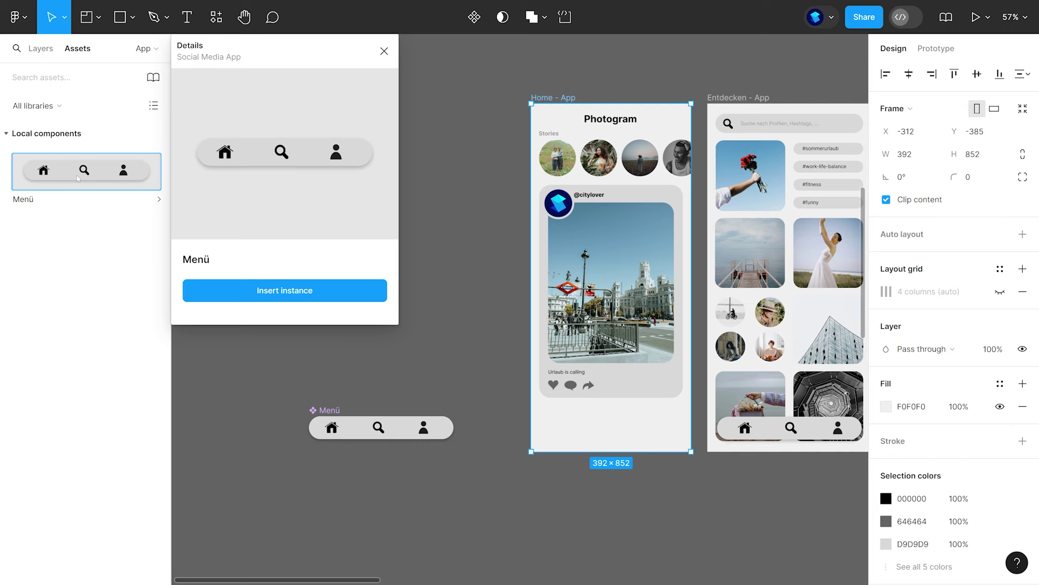
{"action": "left_click_drag", "start_coordinate": [77, 177], "coordinate": [626, 432]}
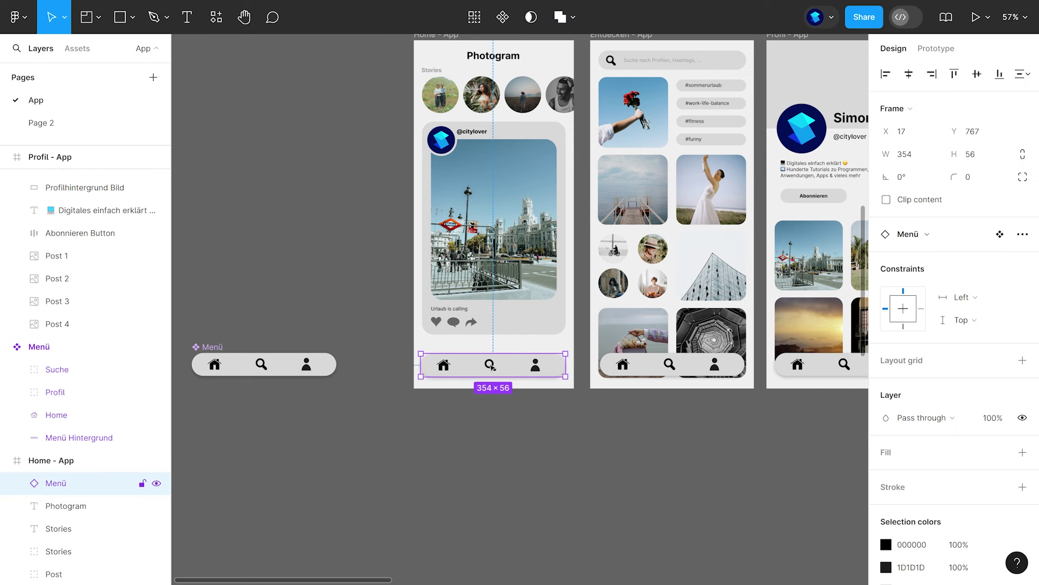
Try shifting the Suche icon right in the main Menü component, then undo it.
{"action": "double_click", "coordinate": [492, 368]}
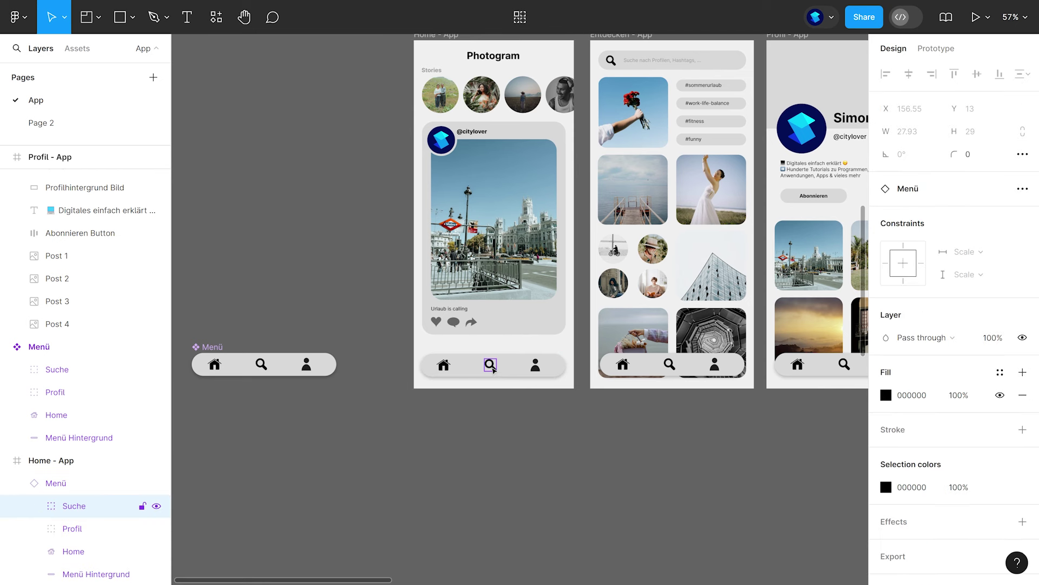
{"action": "left_click", "coordinate": [535, 365], "text": "shift"}
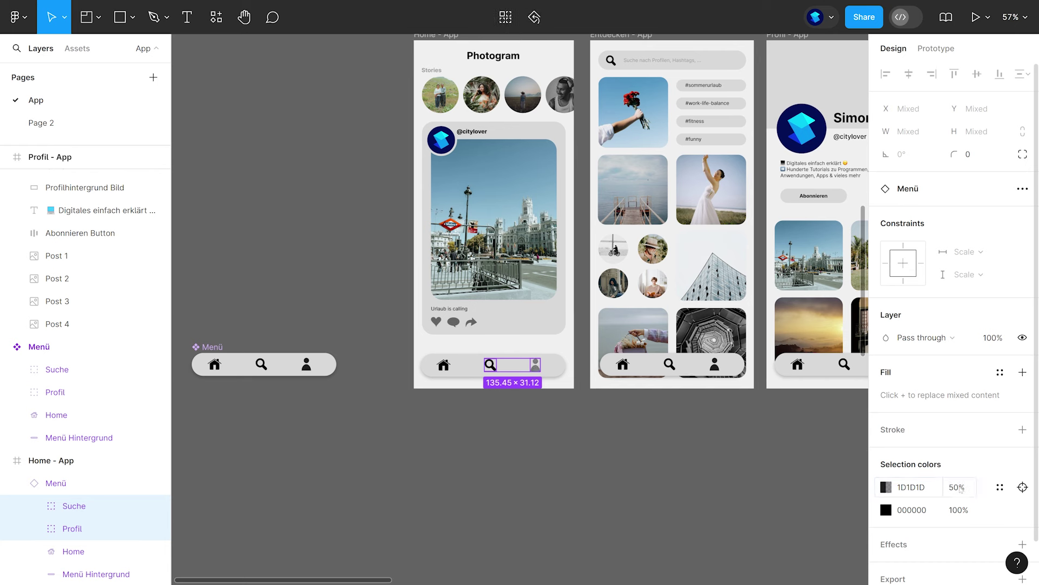
{"action": "left_click", "coordinate": [262, 365]}
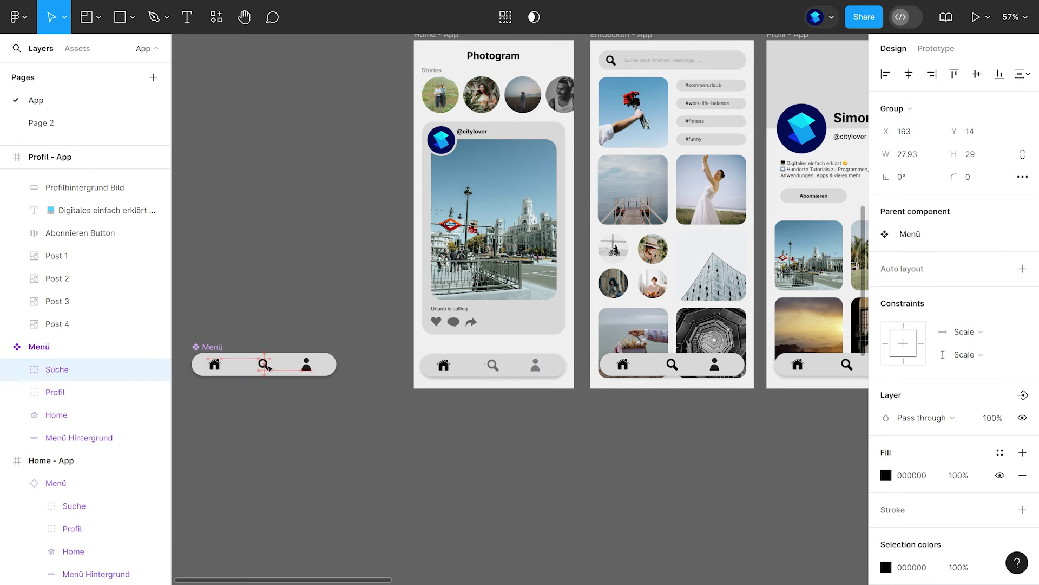
{"action": "left_click_drag", "start_coordinate": [263, 366], "coordinate": [281, 366]}
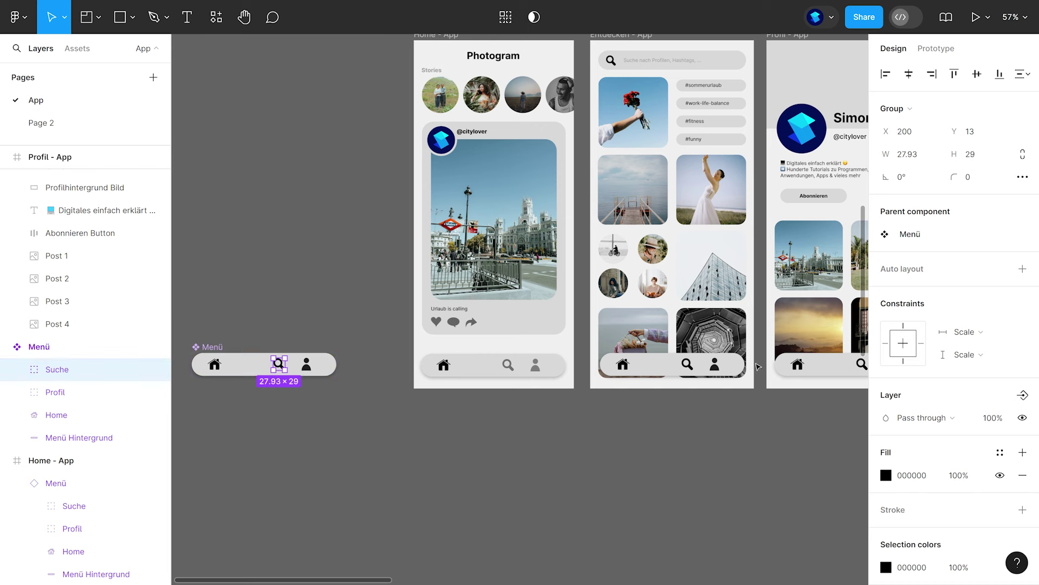
{"action": "left_click", "coordinate": [648, 459]}
{"action": "key", "text": "ctrl+z"}
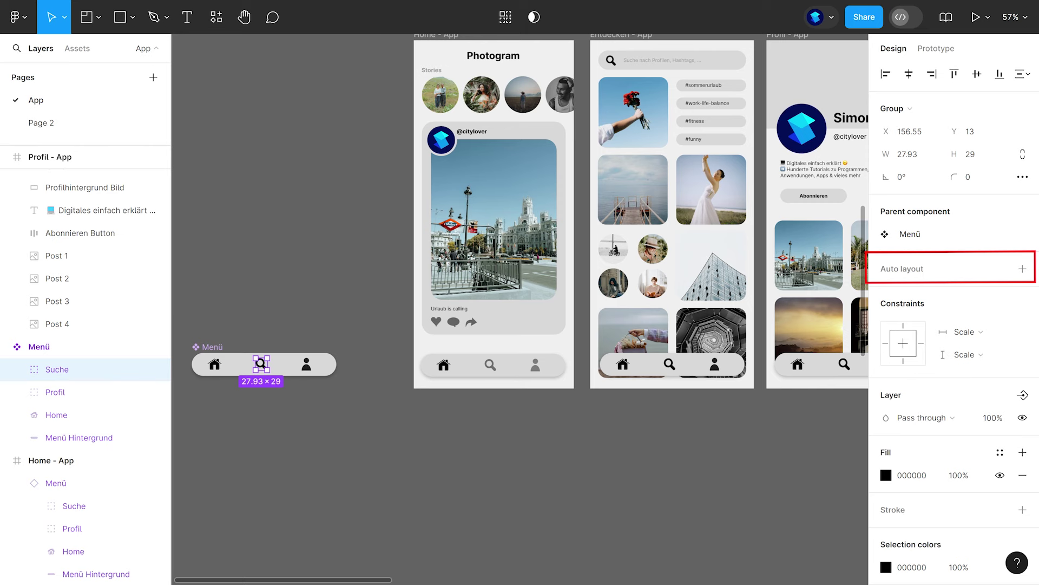
Try resizing the Home - App Menü instance, then restore its width to 354.
{"action": "left_click", "coordinate": [544, 381]}
{"action": "left_click_drag", "start_coordinate": [612, 378], "coordinate": [612, 378]}
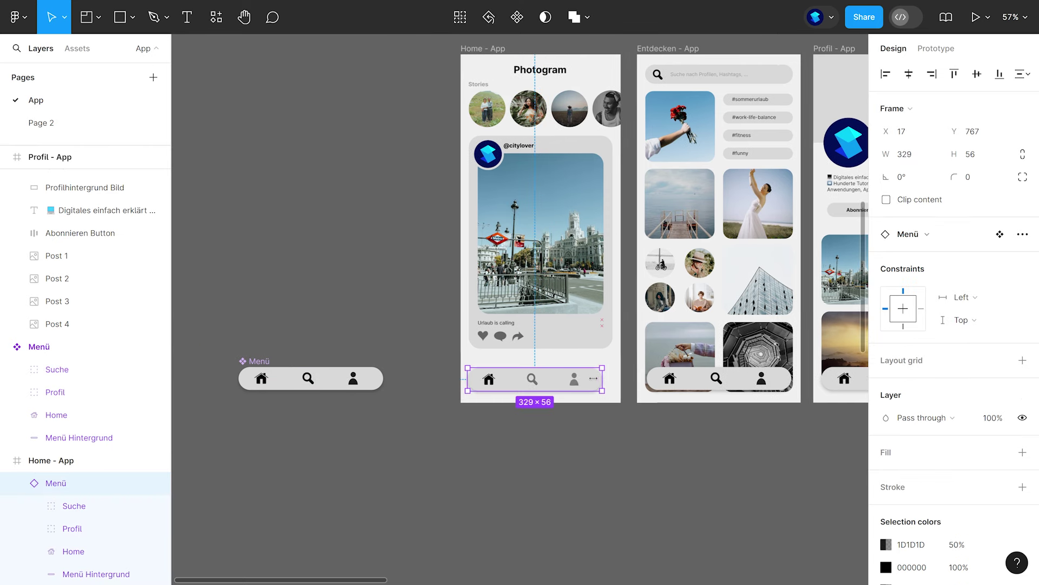
{"action": "left_click", "coordinate": [586, 419]}
{"action": "key", "text": "ctrl+z"}
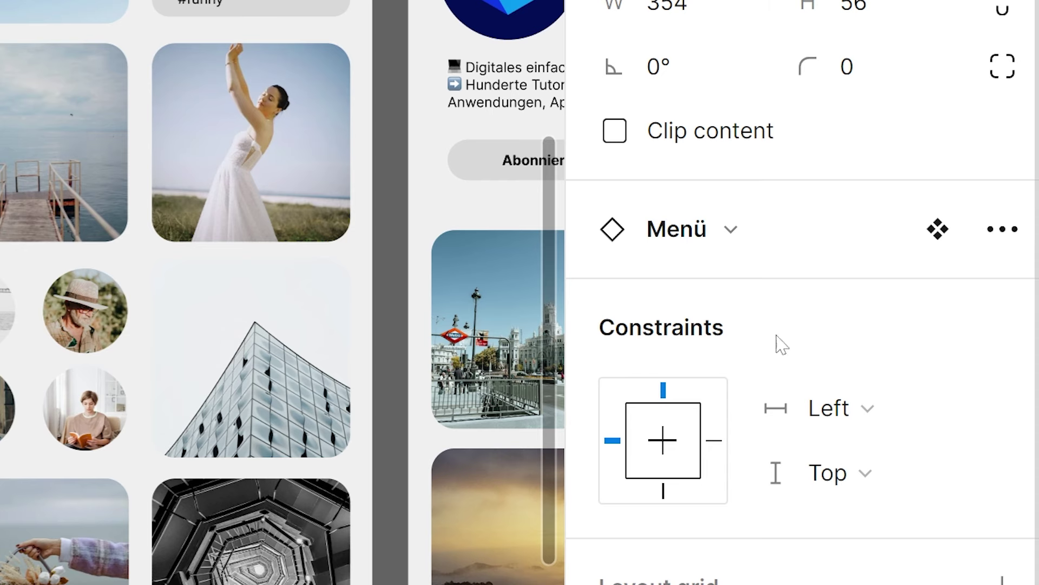
Reset all overrides on the Home - App Menü instance so it matches the main component.
{"action": "left_click", "coordinate": [934, 241]}
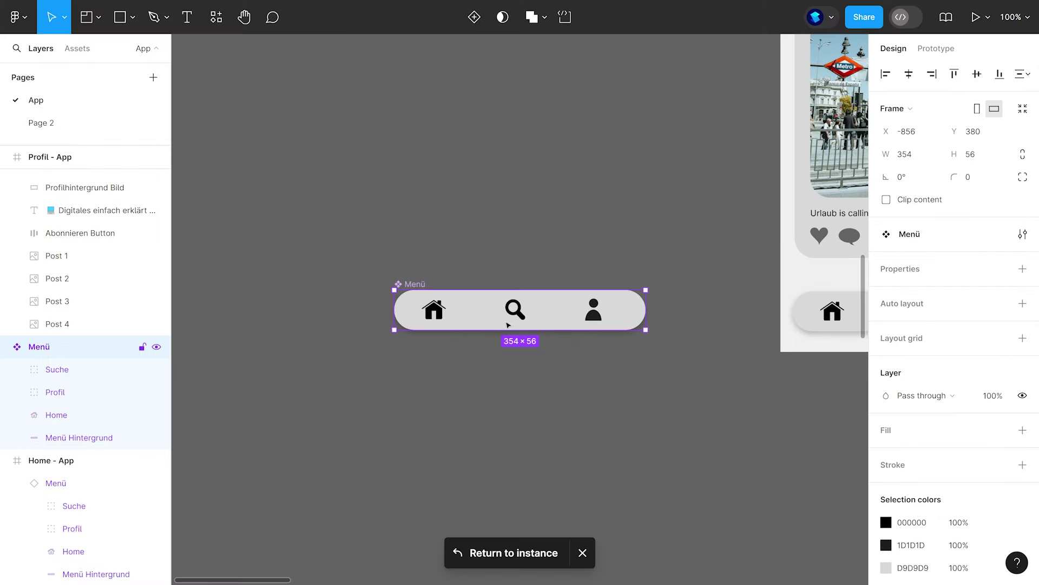
{"action": "left_click", "coordinate": [752, 396]}
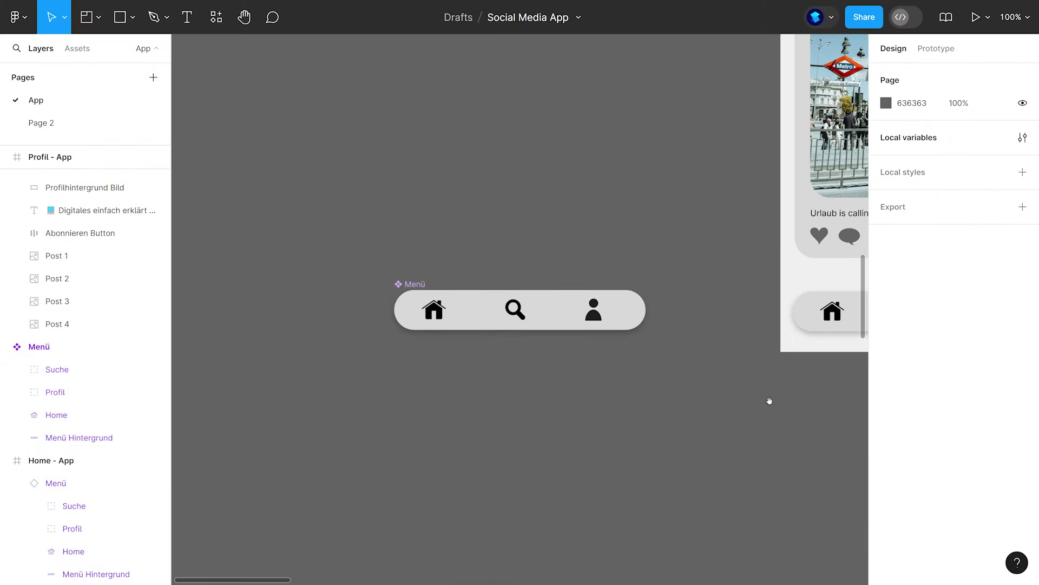
{"action": "left_click_drag", "start_coordinate": [769, 401], "coordinate": [431, 413]}
{"action": "left_click", "coordinate": [622, 325]}
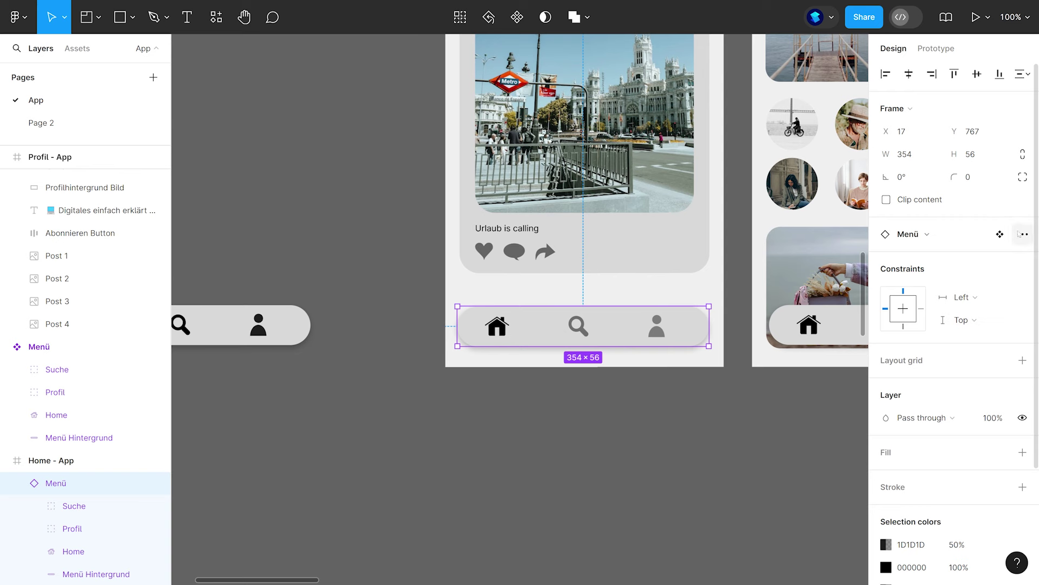
{"action": "left_click", "coordinate": [1019, 234]}
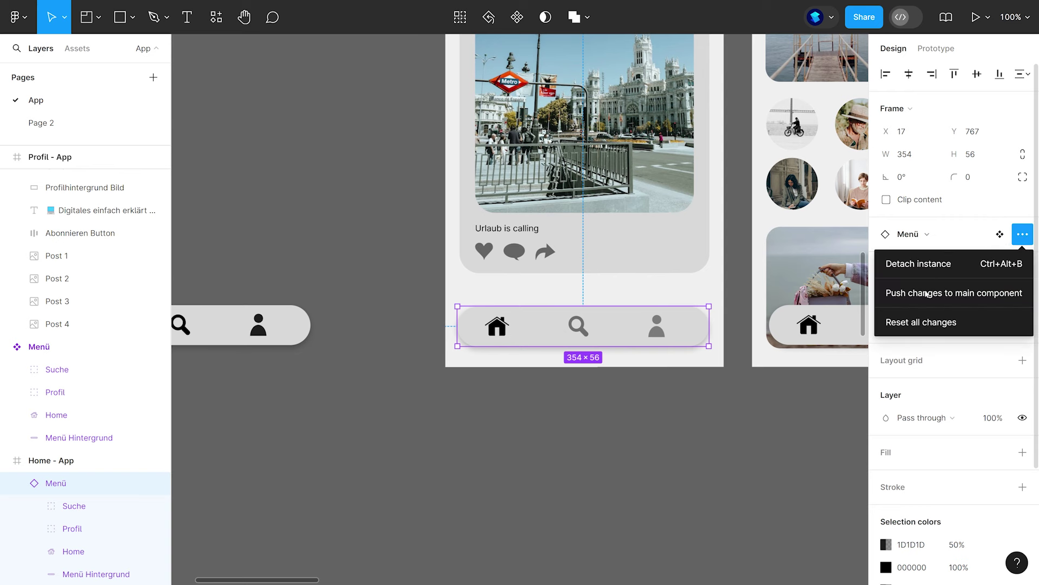
{"action": "left_click", "coordinate": [922, 322]}
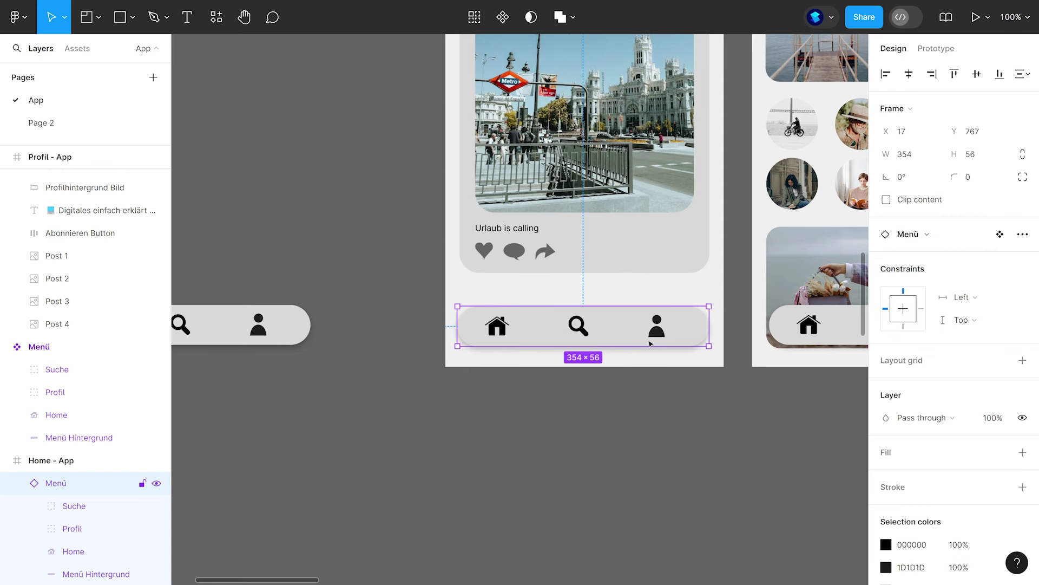
Reopen the Menü instance options and reselect the Home screen menu bar.
{"action": "left_click", "coordinate": [1022, 233]}
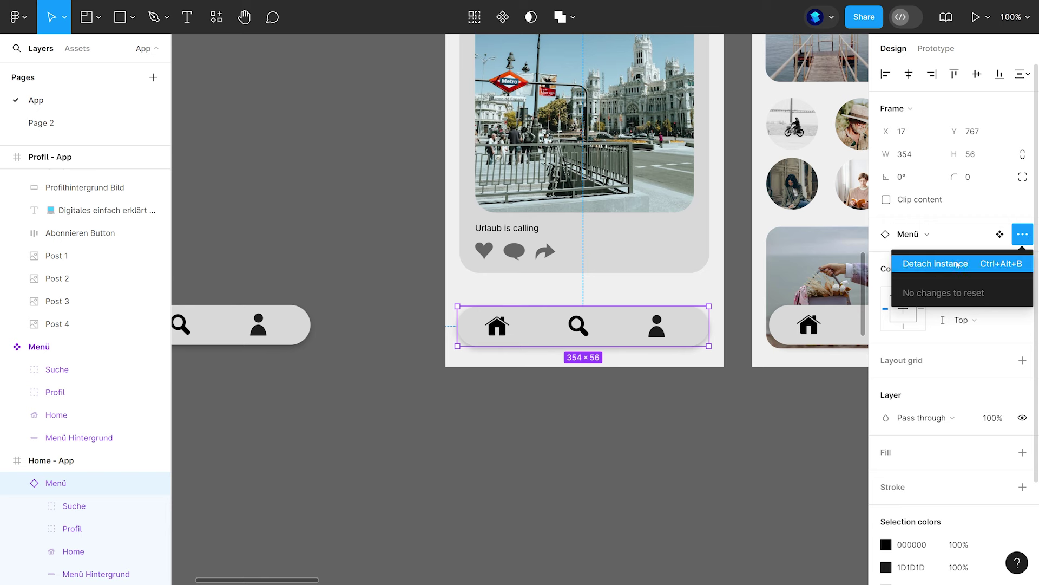
{"action": "left_click", "coordinate": [936, 263]}
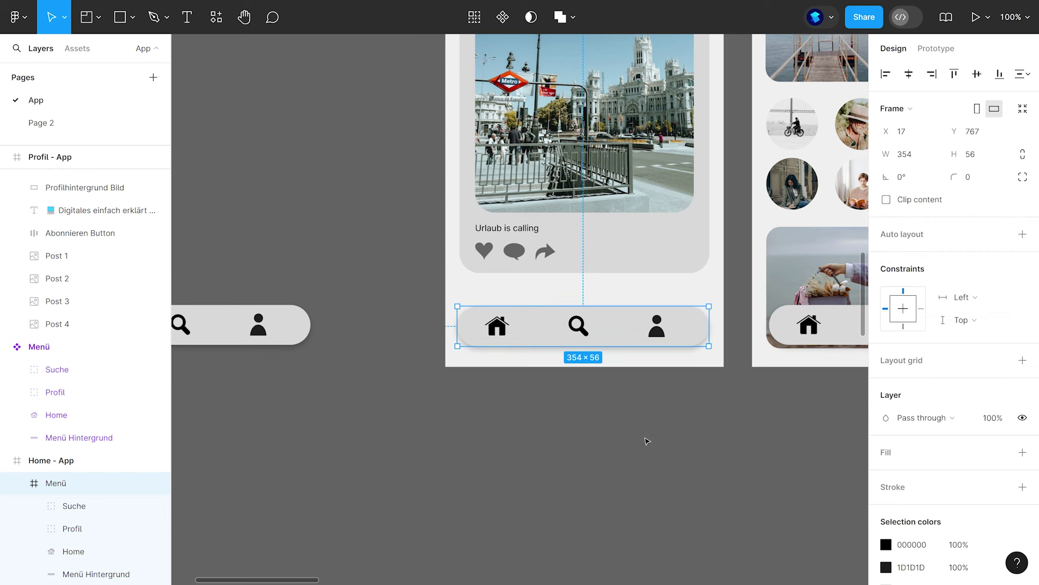
{"action": "left_click", "coordinate": [647, 440]}
{"action": "left_click", "coordinate": [580, 328]}
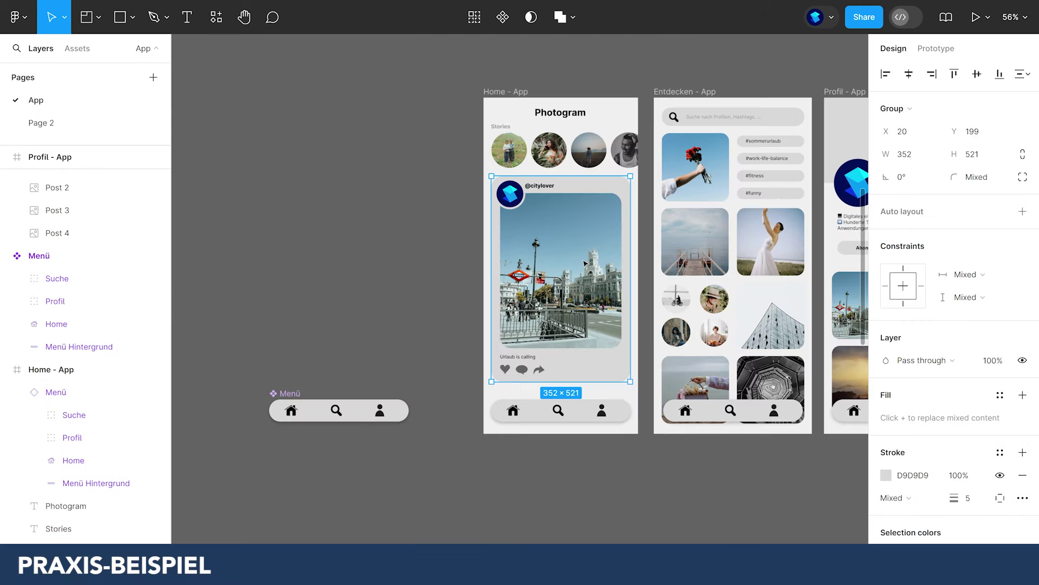
{"action": "mouse_move", "coordinate": [578, 263]}
{"action": "left_mouse_down"}
{"action": "mouse_move", "coordinate": [348, 248]}
{"action": "mouse_move", "coordinate": [368, 251]}
{"action": "left_mouse_up"}
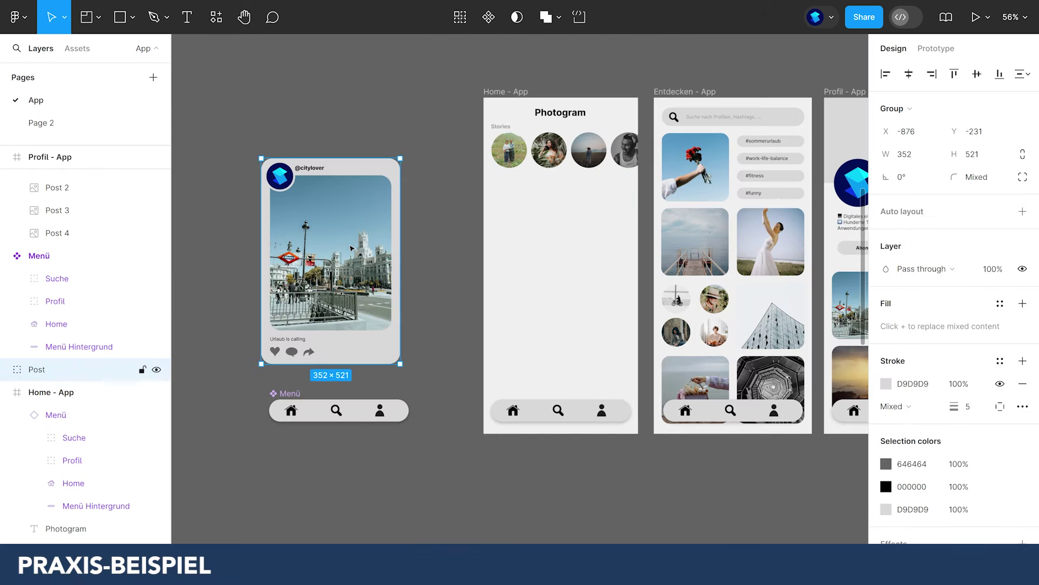
{"action": "double_click", "coordinate": [318, 166]}
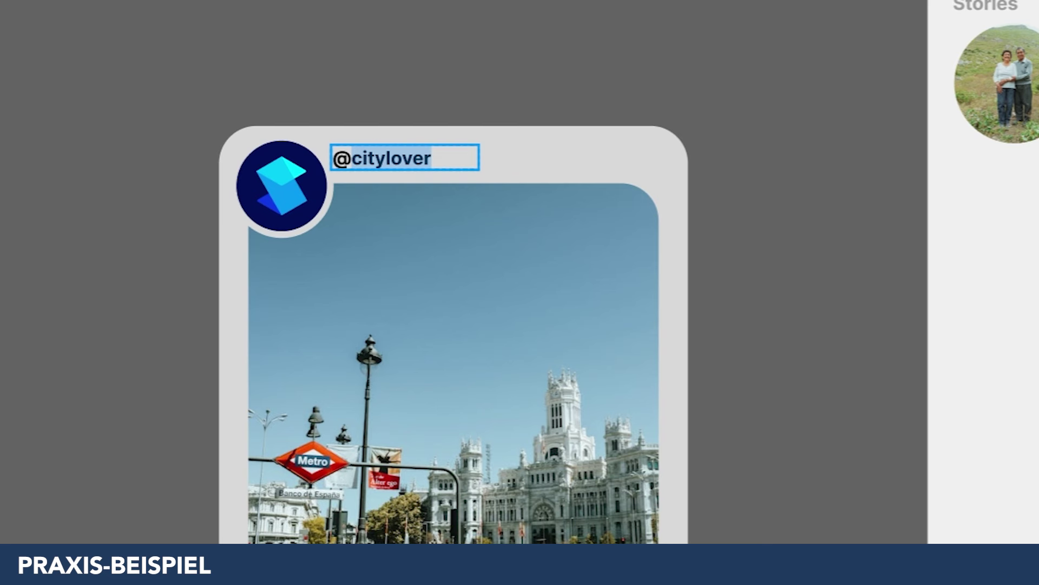
{"action": "type", "text": "@benutz"}
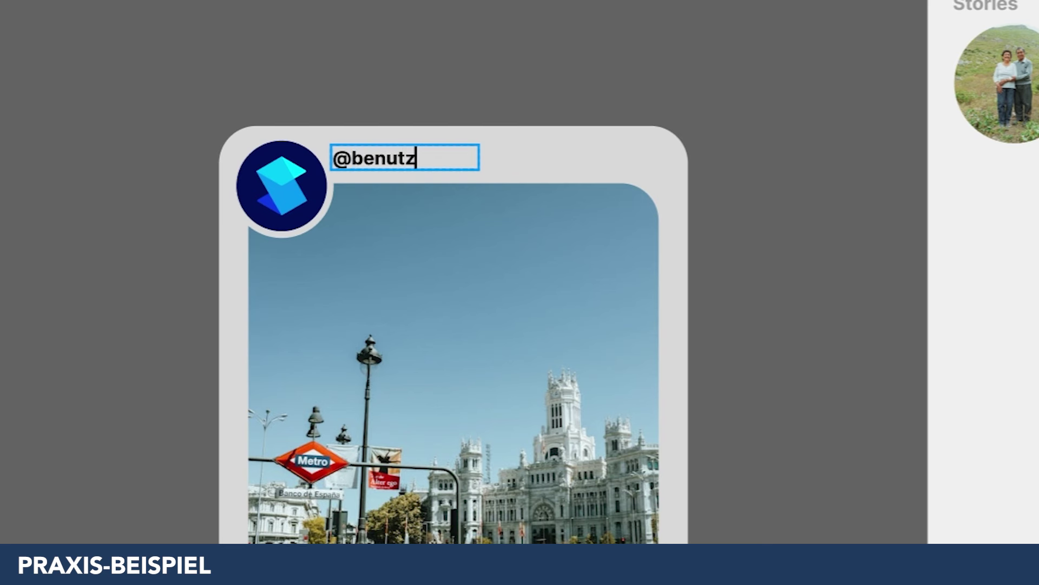
{"action": "type", "text": "ername"}
{"action": "key", "text": "Escape"}
{"action": "left_click_drag", "start_coordinate": [480, 161], "coordinate": [653, 160]}
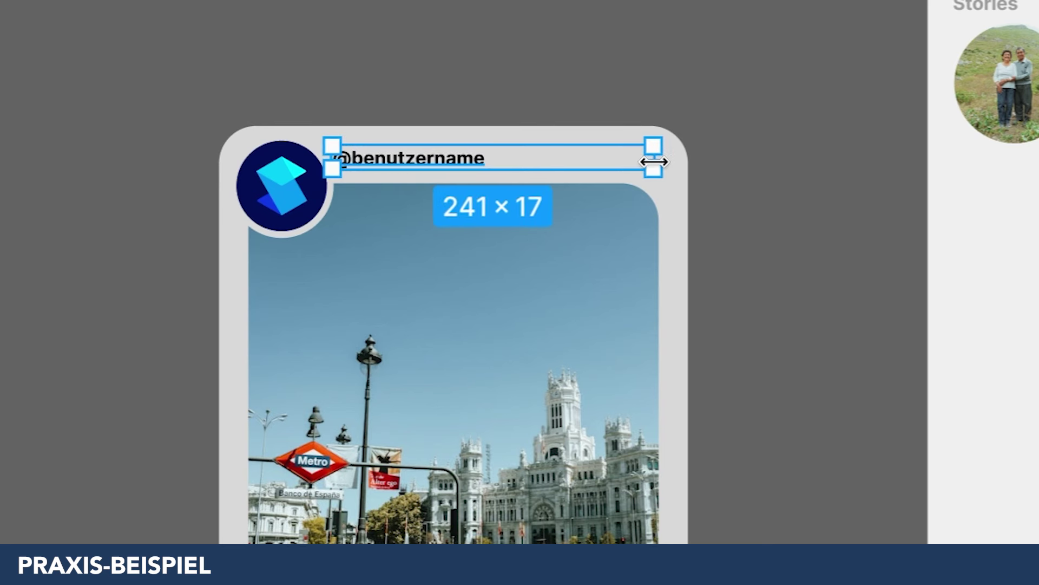
{"action": "left_click", "coordinate": [591, 35]}
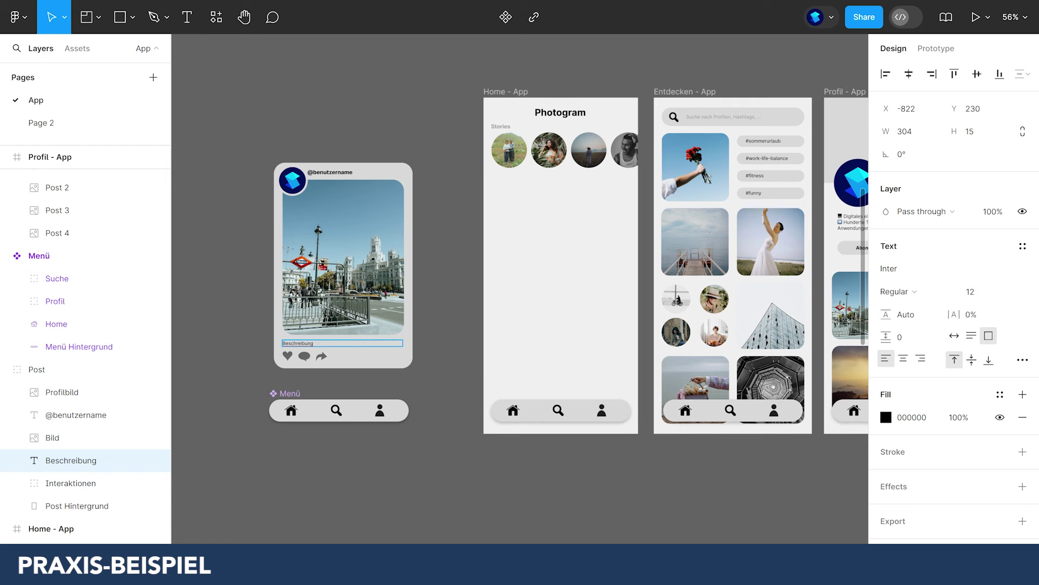
Make the post card a Post component and place an instance in the Home feed.
{"action": "left_click_drag", "start_coordinate": [388, 116], "coordinate": [234, 378]}
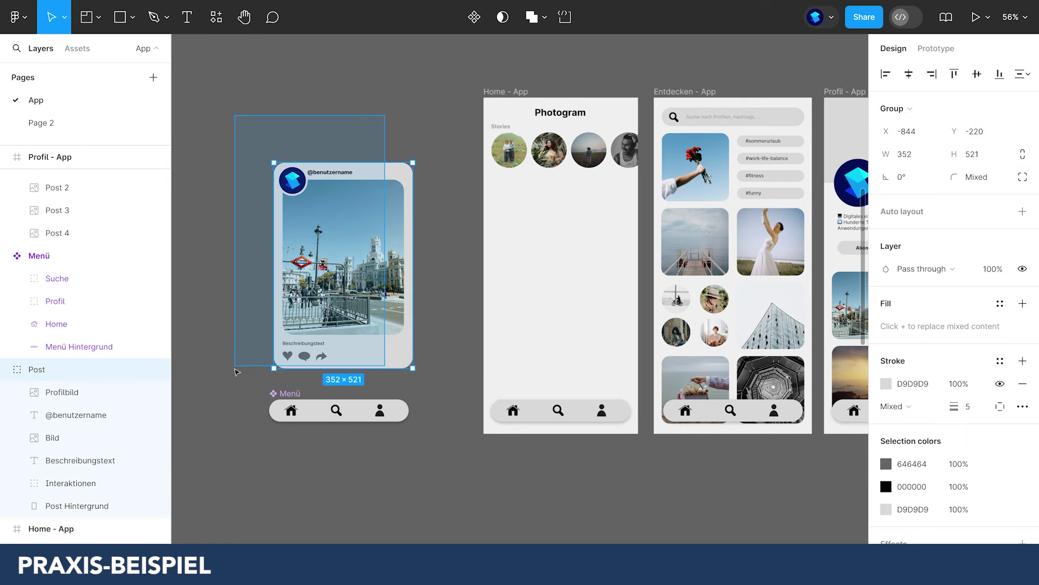
{"action": "left_click", "coordinate": [474, 17]}
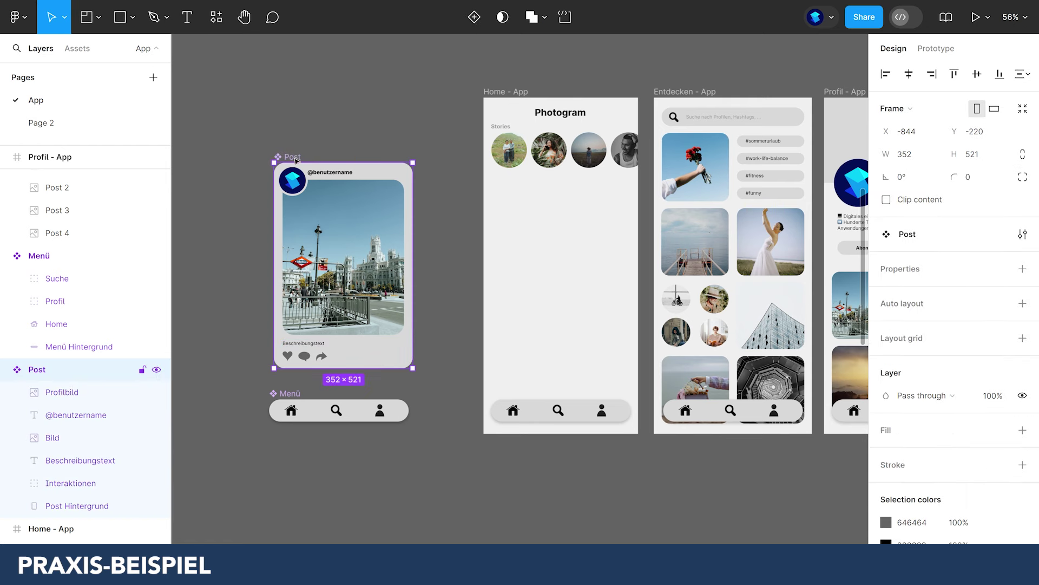
{"action": "key", "text": "ctrl+c"}
{"action": "left_click", "coordinate": [512, 92]}
{"action": "key", "text": "ctrl+v"}
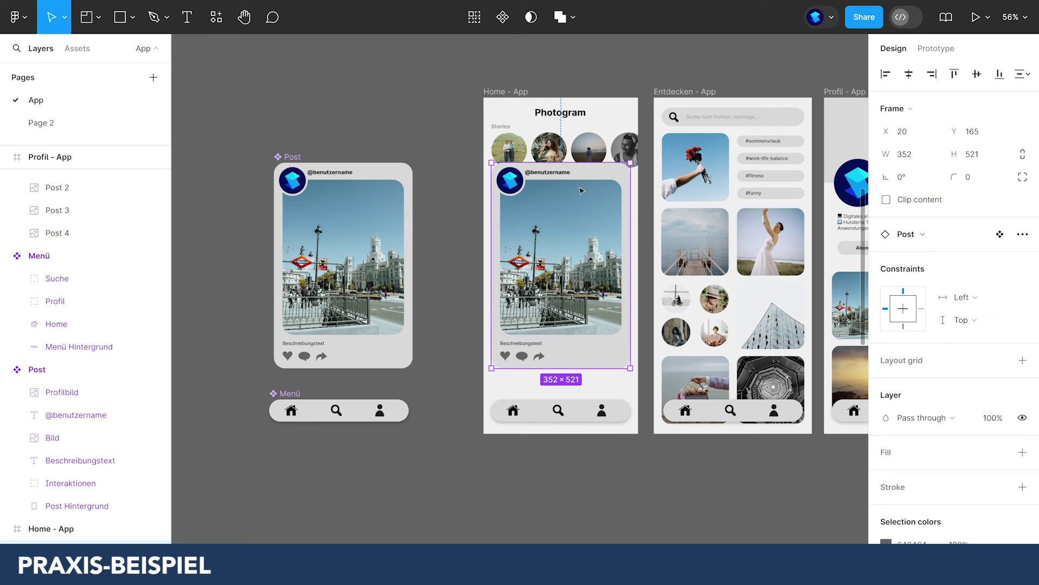
{"action": "left_click_drag", "start_coordinate": [601, 177], "coordinate": [598, 192]}
Add a second Post instance below the first one in the Home feed.
{"action": "left_click", "coordinate": [584, 411]}
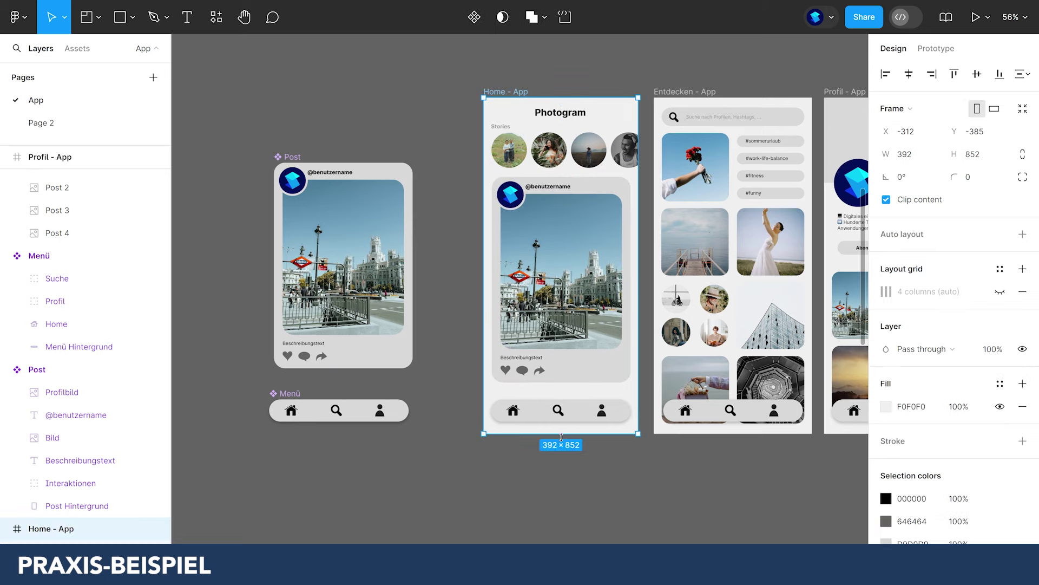
{"action": "scroll", "coordinate": [583, 374], "scroll_direction": "down", "scroll_amount": 2}
{"action": "key", "text": "ctrl+v"}
{"action": "left_click_drag", "start_coordinate": [578, 182], "coordinate": [580, 402]}
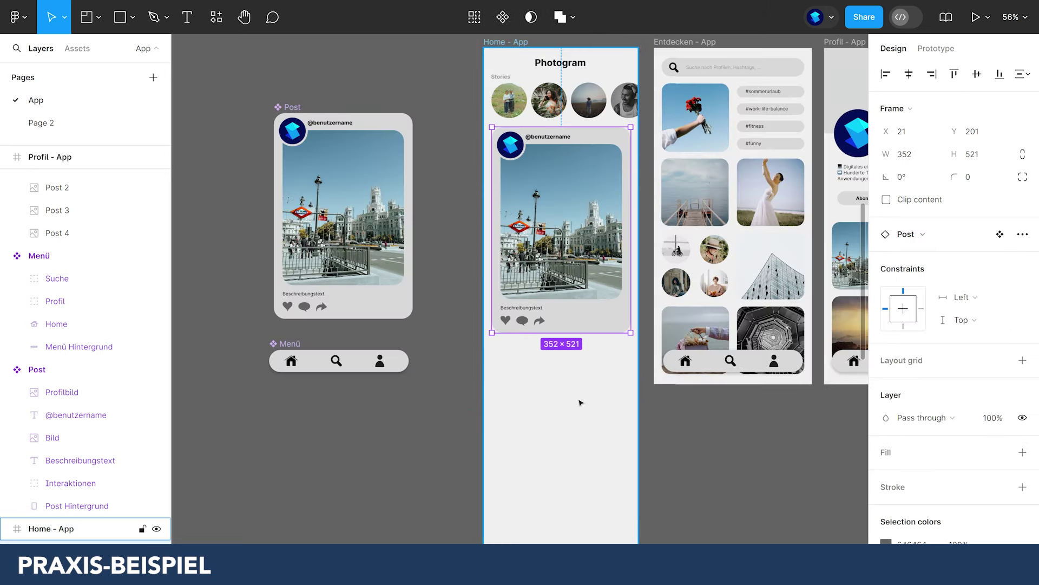
{"action": "scroll", "coordinate": [610, 541], "scroll_direction": "down", "scroll_amount": 6}
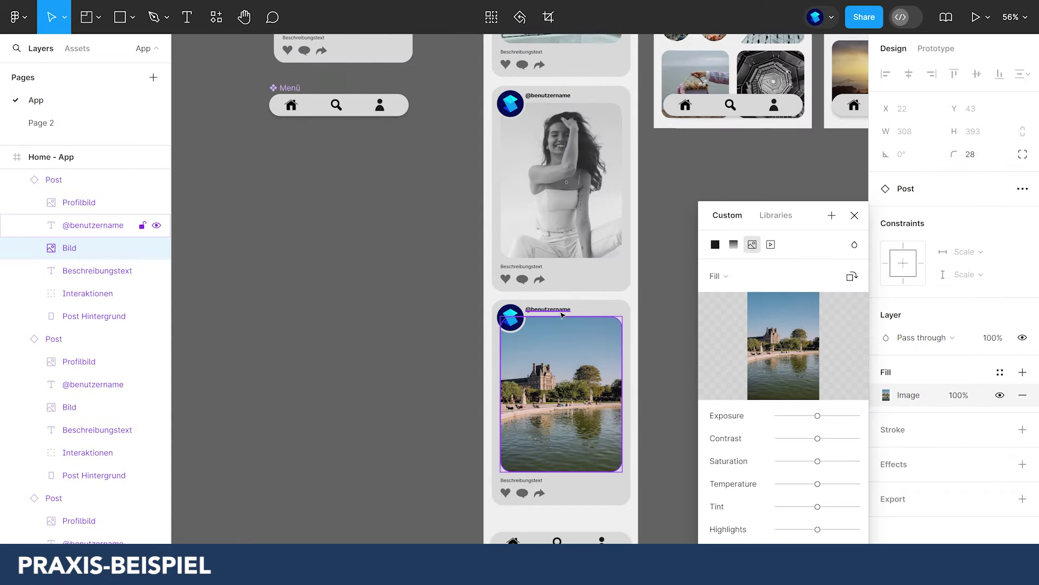
{"action": "left_click", "coordinate": [92, 225]}
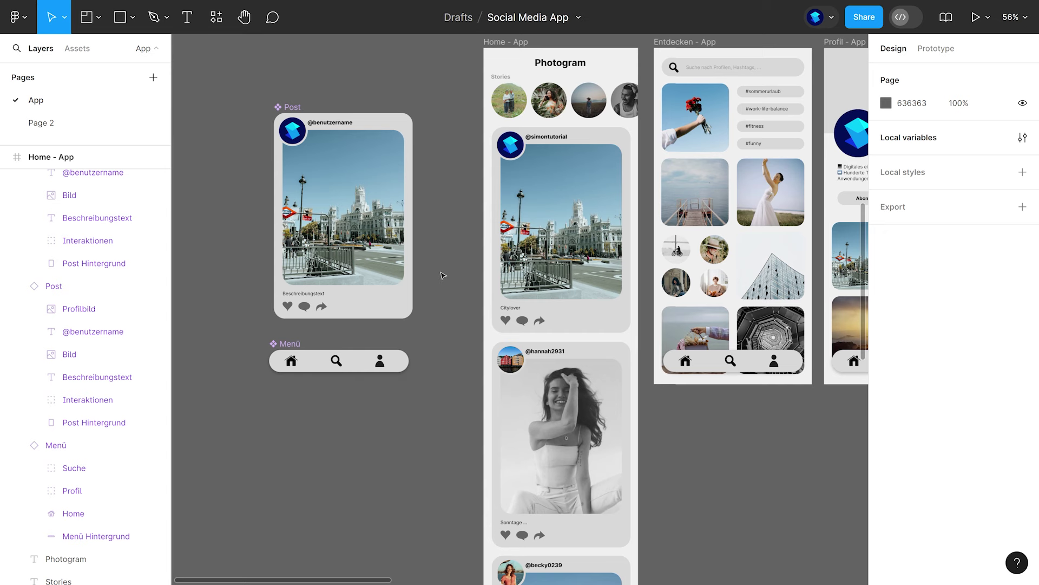
Shift the Post component further left and move the Abonnieren button below the Profil screen.
{"action": "key", "text": "h"}
{"action": "left_click_drag", "start_coordinate": [452, 254], "coordinate": [407, 252]}
{"action": "key", "text": "v"}
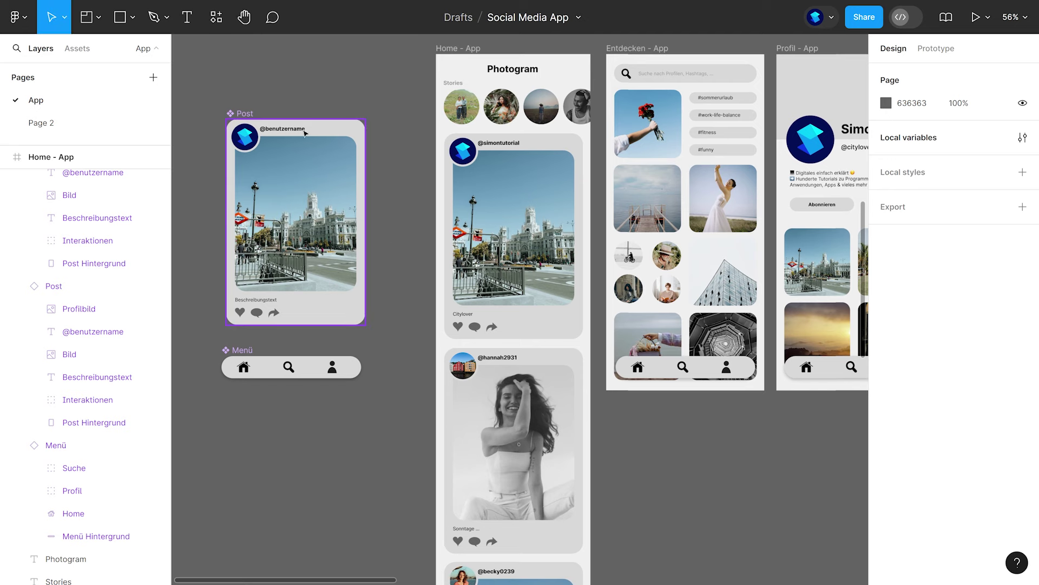
{"action": "left_click", "coordinate": [295, 128]}
{"action": "scroll", "coordinate": [419, 225], "scroll_direction": "left", "scroll_amount": 5}
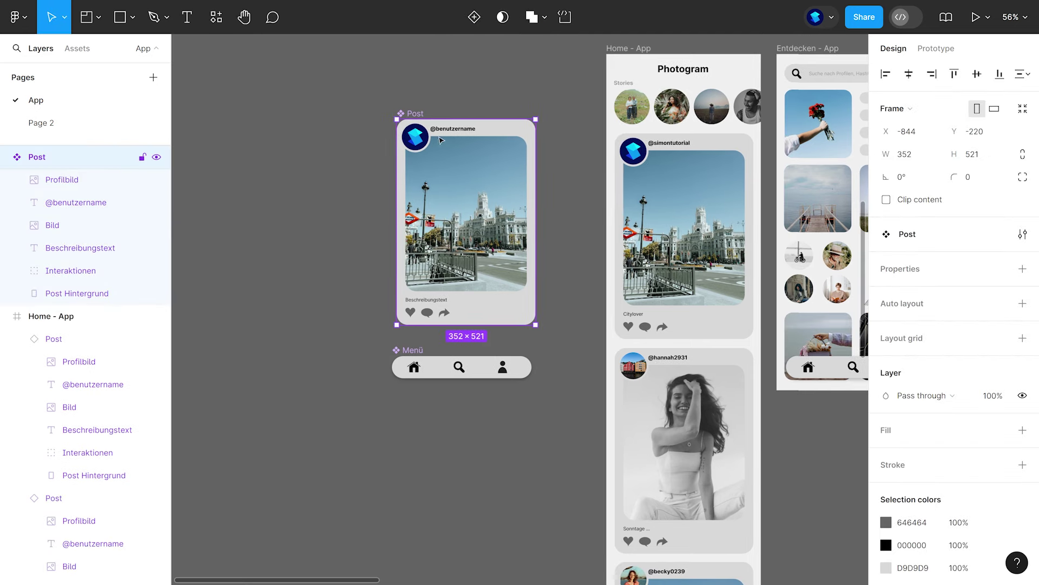
{"action": "mouse_move", "coordinate": [498, 129]}
{"action": "left_mouse_down"}
{"action": "mouse_move", "coordinate": [416, 130]}
{"action": "mouse_move", "coordinate": [500, 134]}
{"action": "left_mouse_up"}
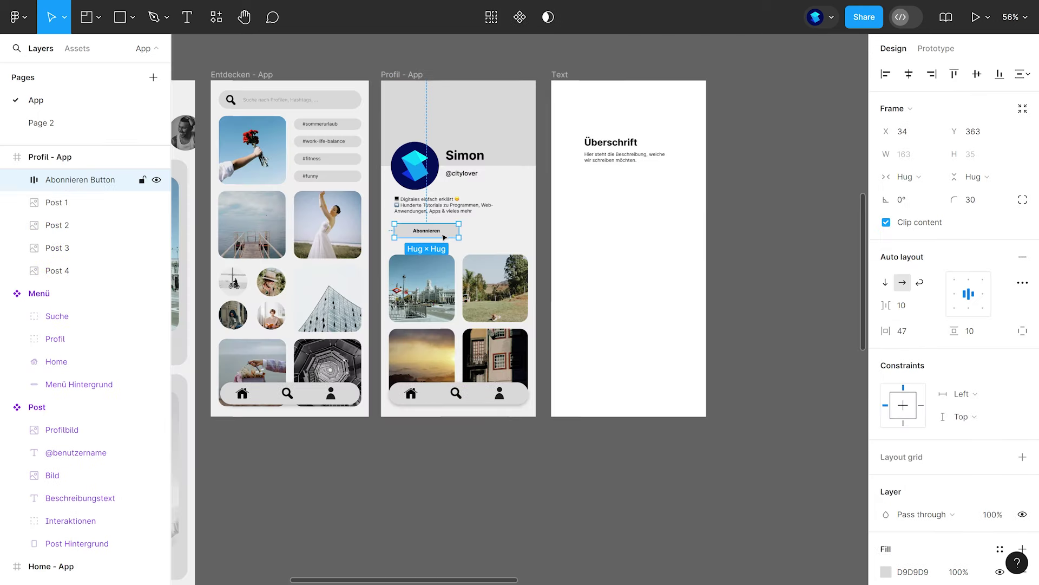
{"action": "left_click_drag", "start_coordinate": [447, 237], "coordinate": [440, 461]}
{"action": "scroll", "coordinate": [433, 465], "scroll_direction": "up", "scroll_amount": 5}
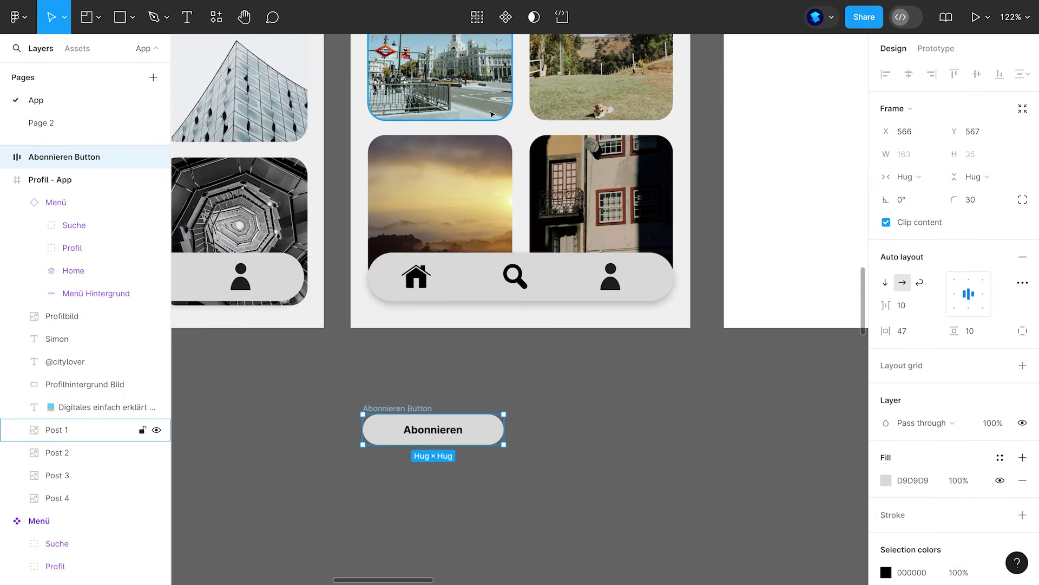
Make the Abonnieren button a component and give a copy beside it a bright blue fill.
{"action": "left_click", "coordinate": [506, 18]}
{"action": "left_click_drag", "start_coordinate": [477, 430], "coordinate": [652, 429]}
{"action": "left_click", "coordinate": [886, 515]}
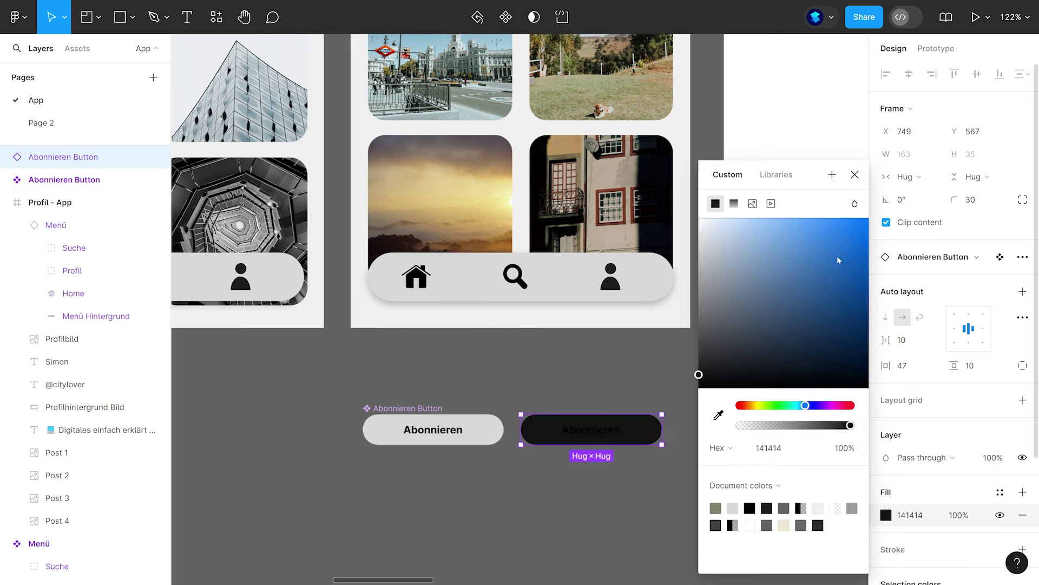
{"action": "left_click_drag", "start_coordinate": [838, 260], "coordinate": [864, 219]}
{"action": "double_click", "coordinate": [601, 432]}
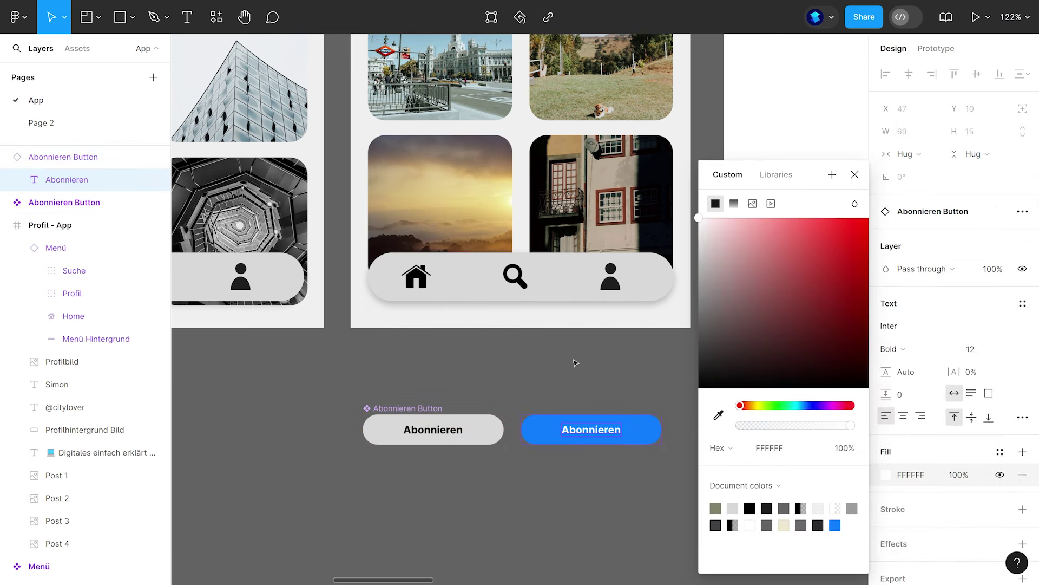
{"action": "left_click", "coordinate": [575, 363]}
{"action": "left_click", "coordinate": [595, 428]}
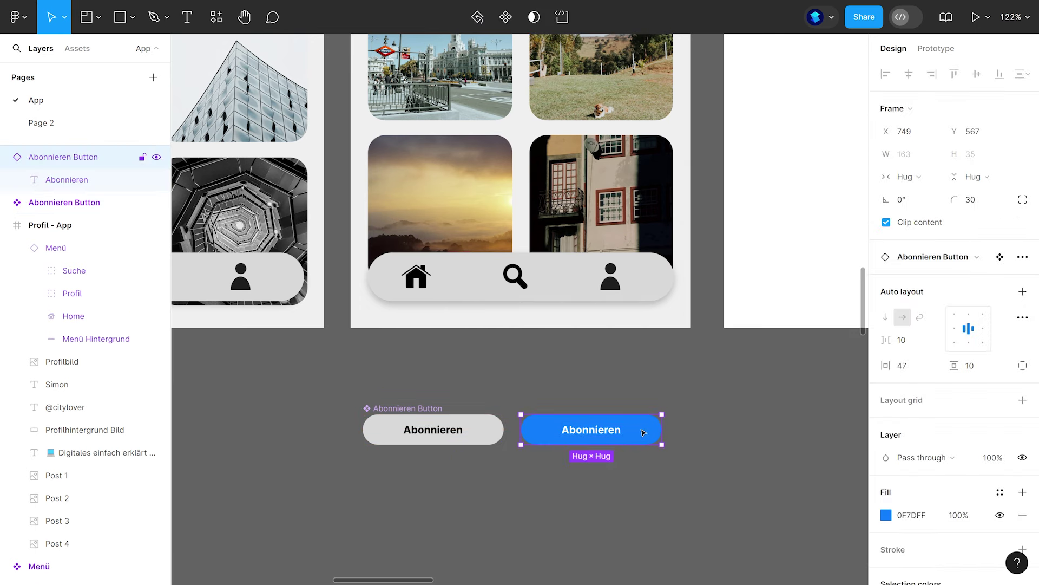
Combine both buttons as Default/Aktiv variants and set the profile's button to Aktiv.
{"action": "left_click", "coordinate": [505, 16]}
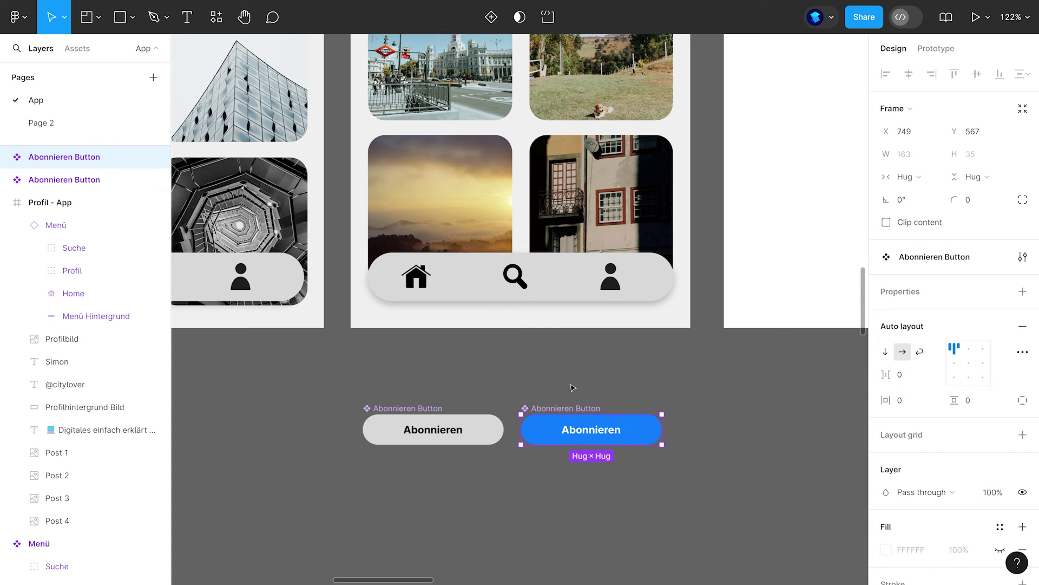
{"action": "left_click_drag", "start_coordinate": [645, 386], "coordinate": [349, 474]}
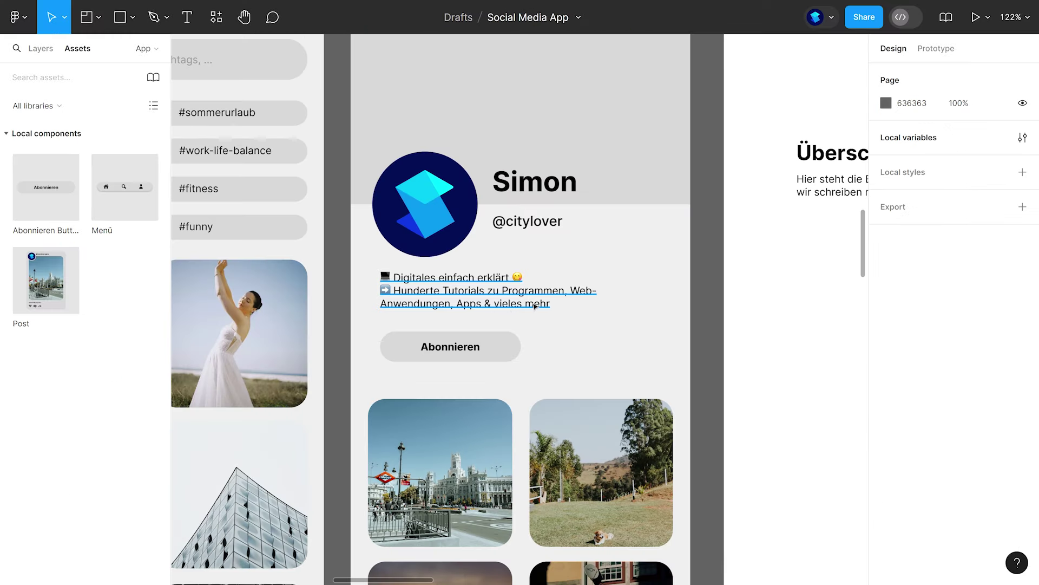
{"action": "left_click", "coordinate": [451, 346]}
{"action": "left_click", "coordinate": [953, 279]}
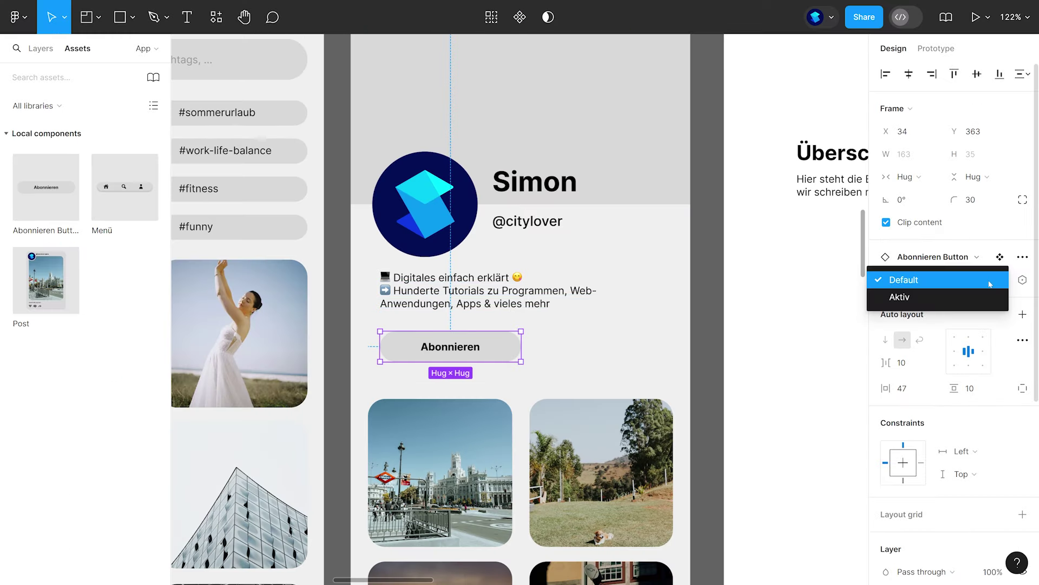
{"action": "left_click", "coordinate": [967, 300]}
{"action": "left_click", "coordinate": [974, 279]}
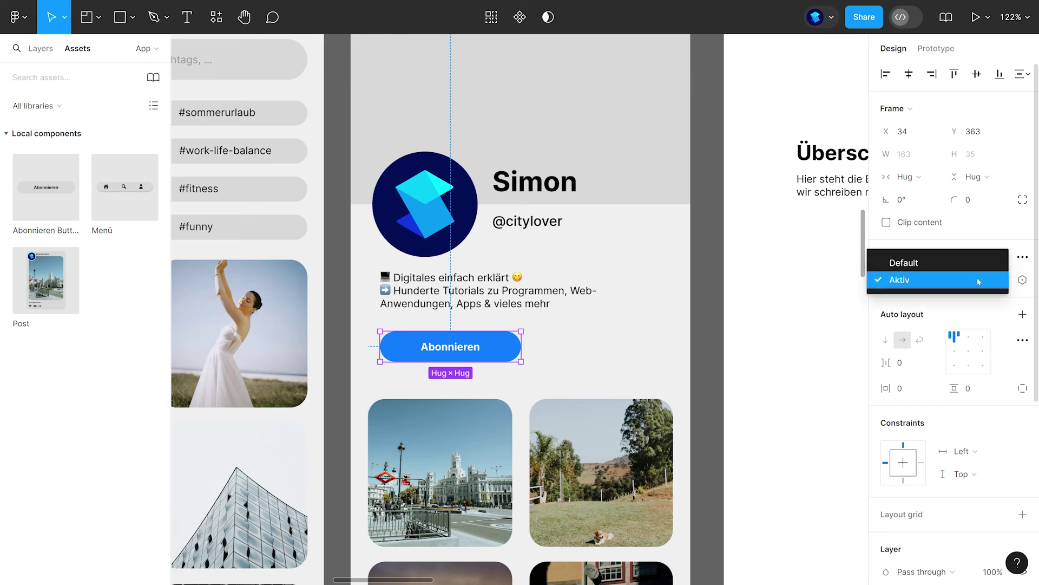
{"action": "left_click", "coordinate": [946, 265]}
{"action": "left_click", "coordinate": [975, 279]}
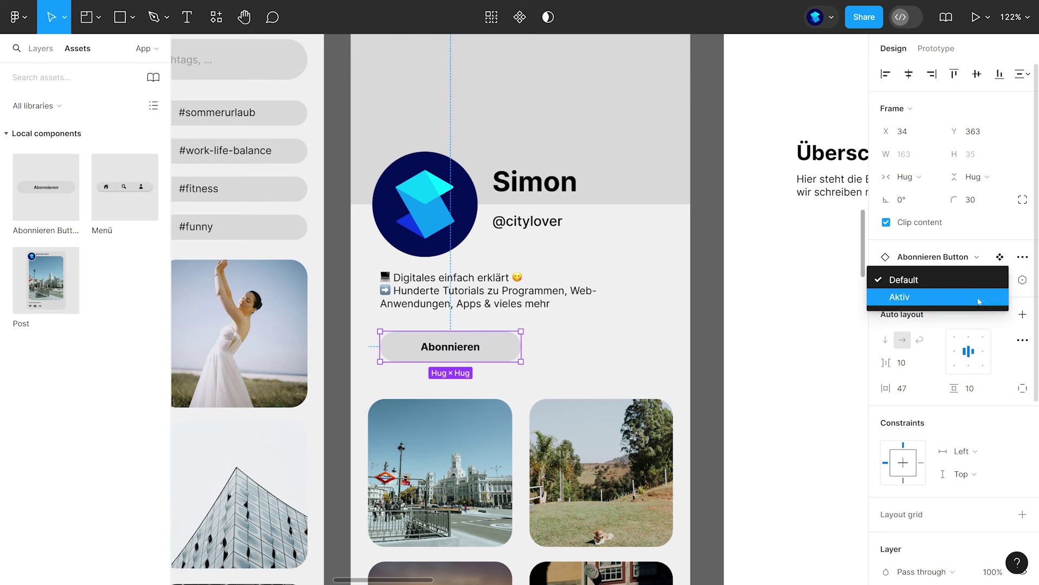
{"action": "left_click", "coordinate": [979, 299]}
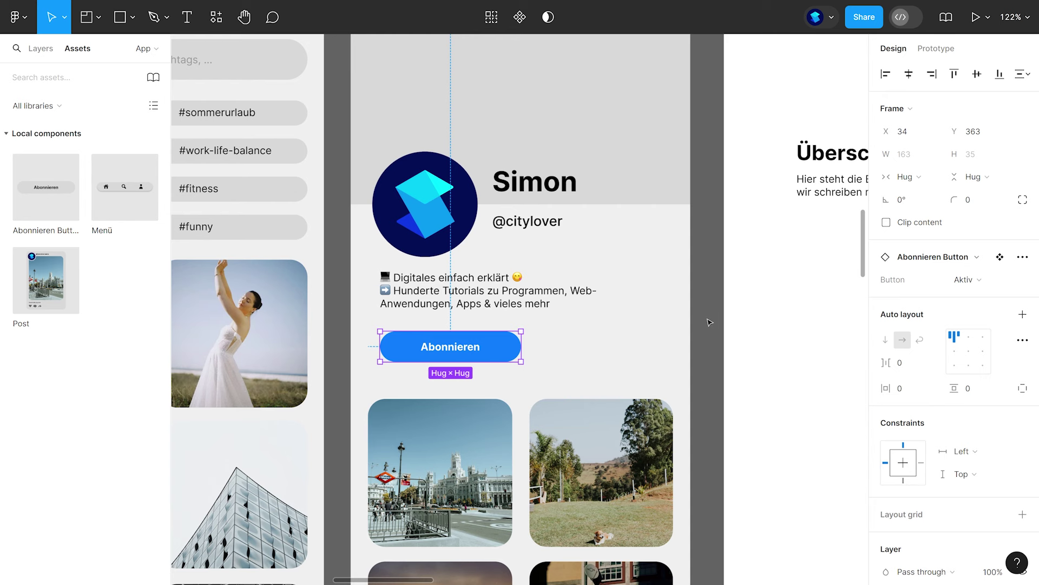
Relabel the profile's subscribe button 'Folgen', ending on the Aktiv variant.
{"action": "left_click", "coordinate": [710, 322]}
{"action": "left_click", "coordinate": [502, 346]}
{"action": "double_click", "coordinate": [455, 349]}
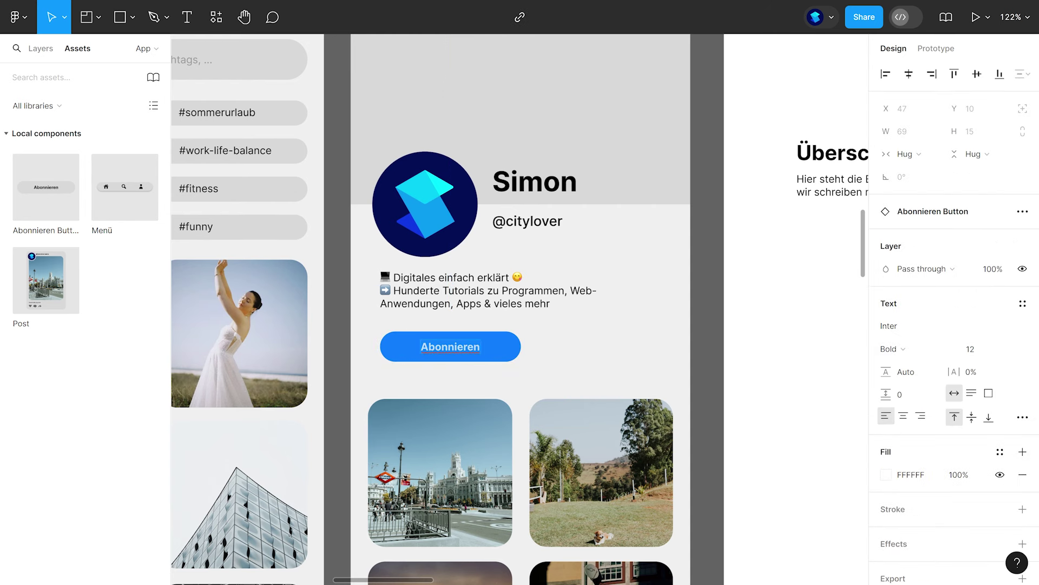
{"action": "type", "text": "Folgen"}
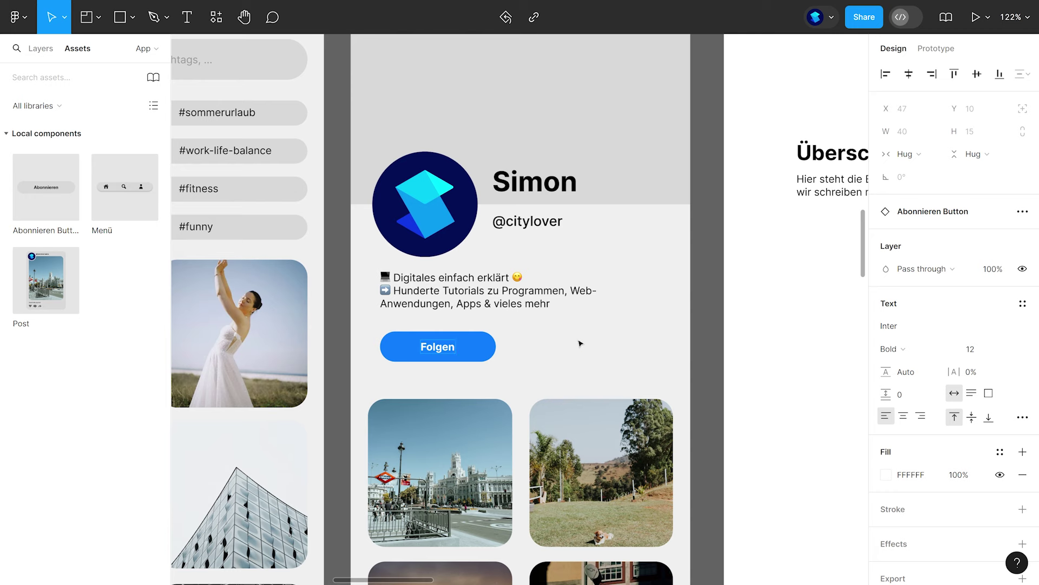
{"action": "left_click", "coordinate": [488, 349]}
{"action": "left_click", "coordinate": [967, 279]}
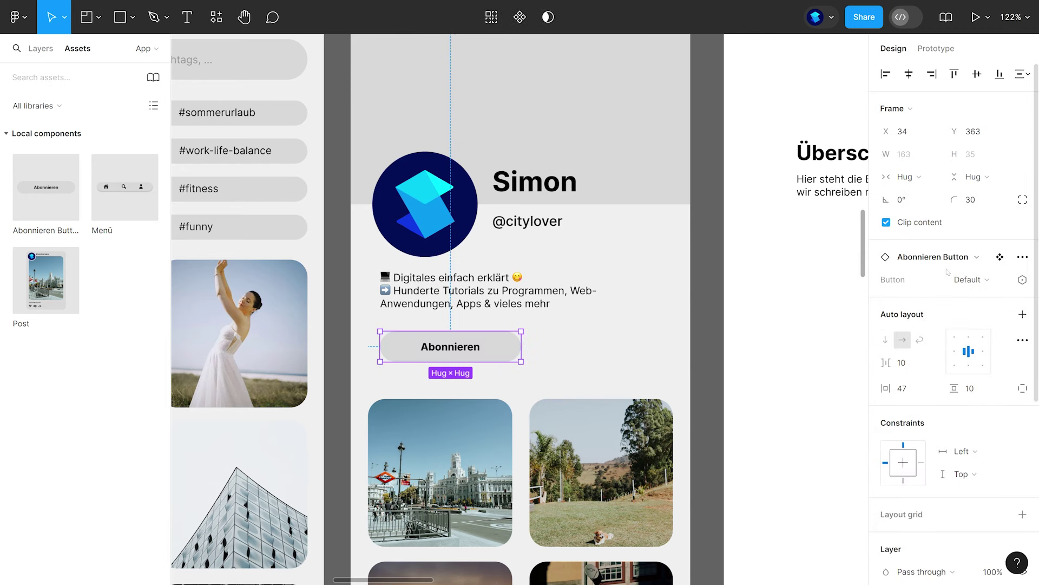
{"action": "left_click", "coordinate": [967, 279]}
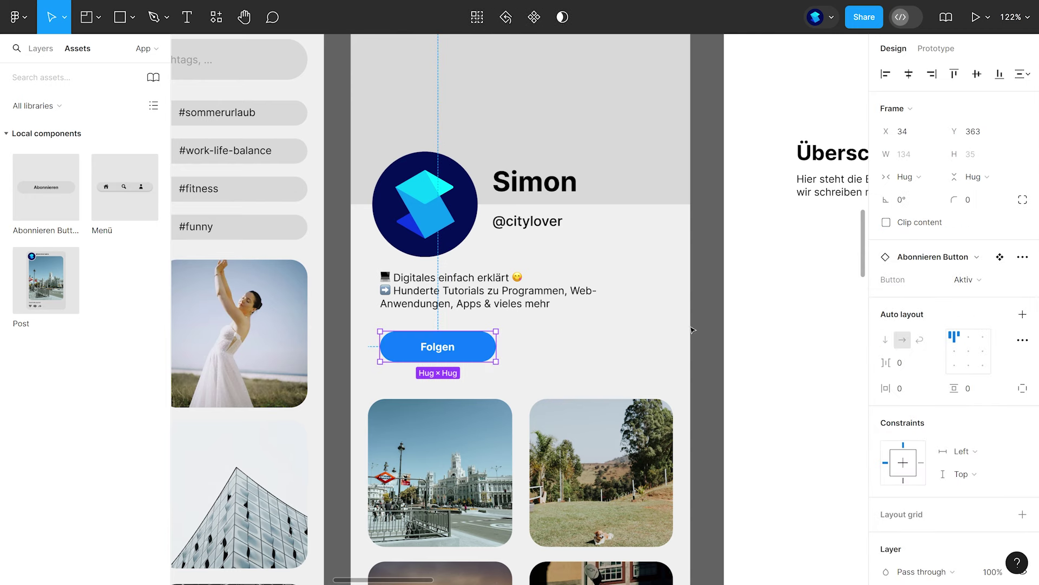
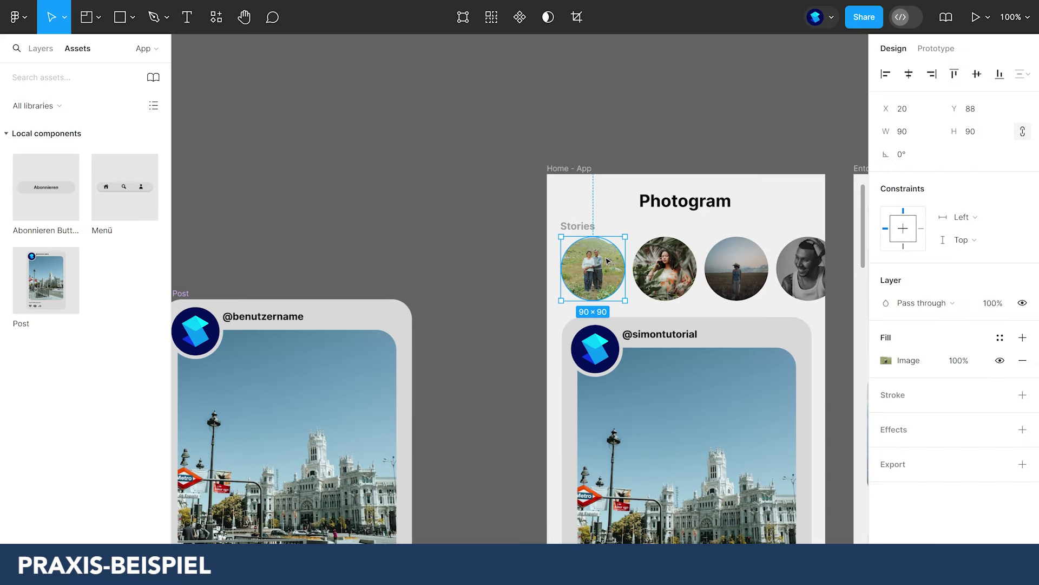
Move the story photo onto empty canvas and draw an unfilled ellipse ring around it.
{"action": "left_click_drag", "start_coordinate": [591, 267], "coordinate": [422, 183]}
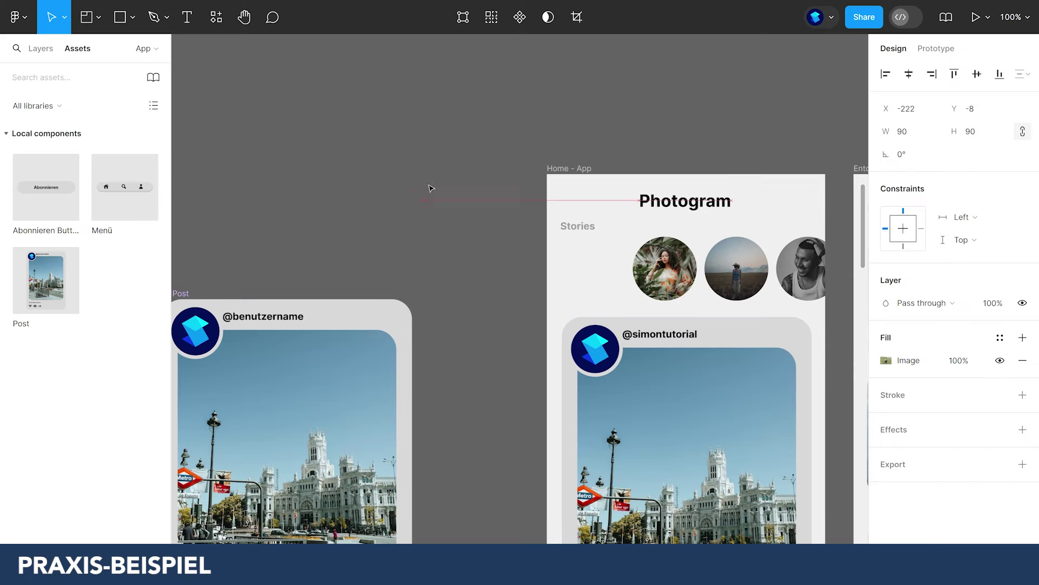
{"action": "left_click", "coordinate": [132, 17]}
{"action": "left_click", "coordinate": [81, 102]}
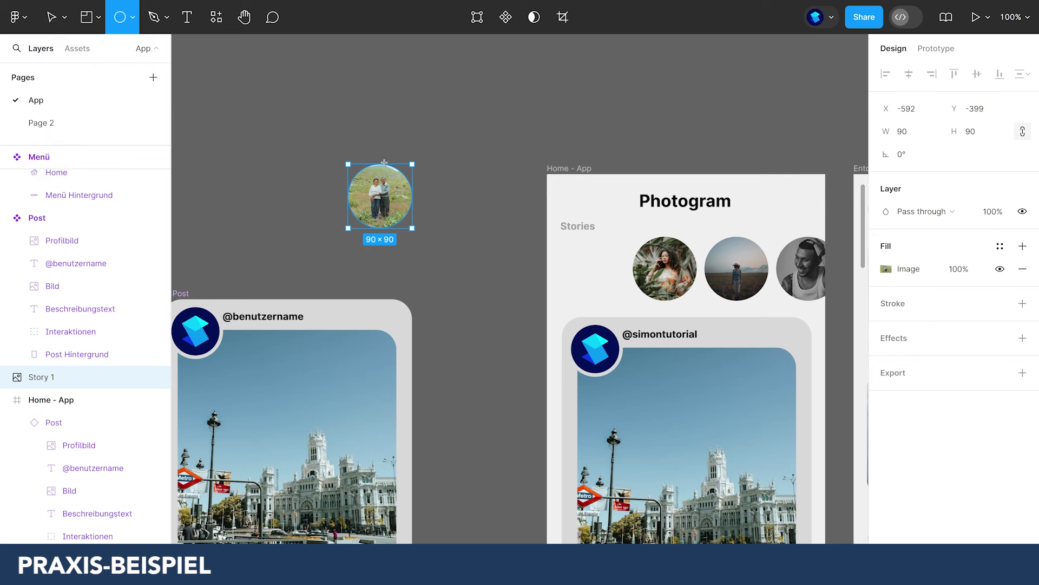
{"action": "left_click_drag", "start_coordinate": [341, 157], "coordinate": [428, 222]}
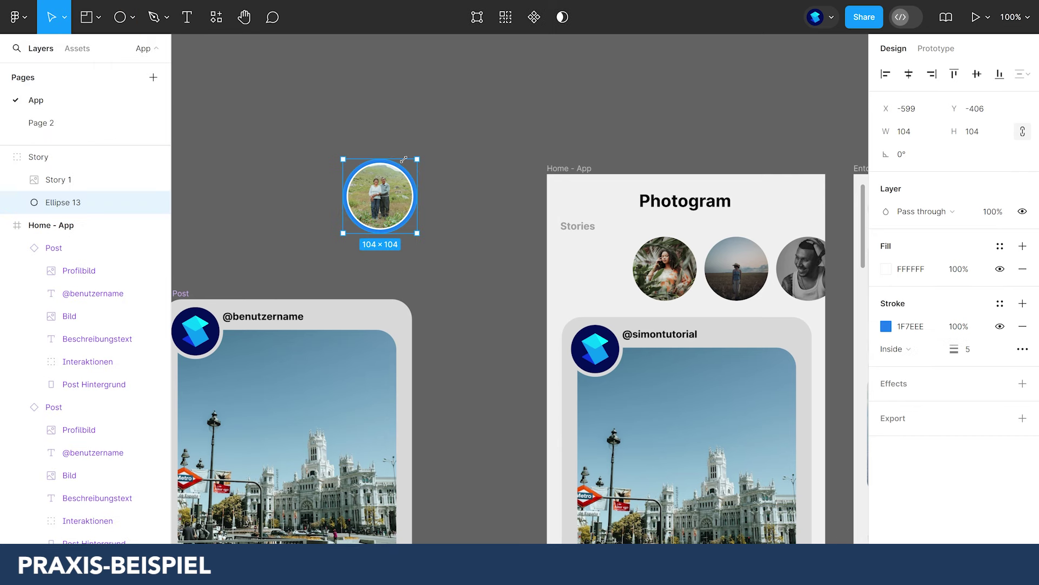
{"action": "left_click", "coordinate": [1000, 269]}
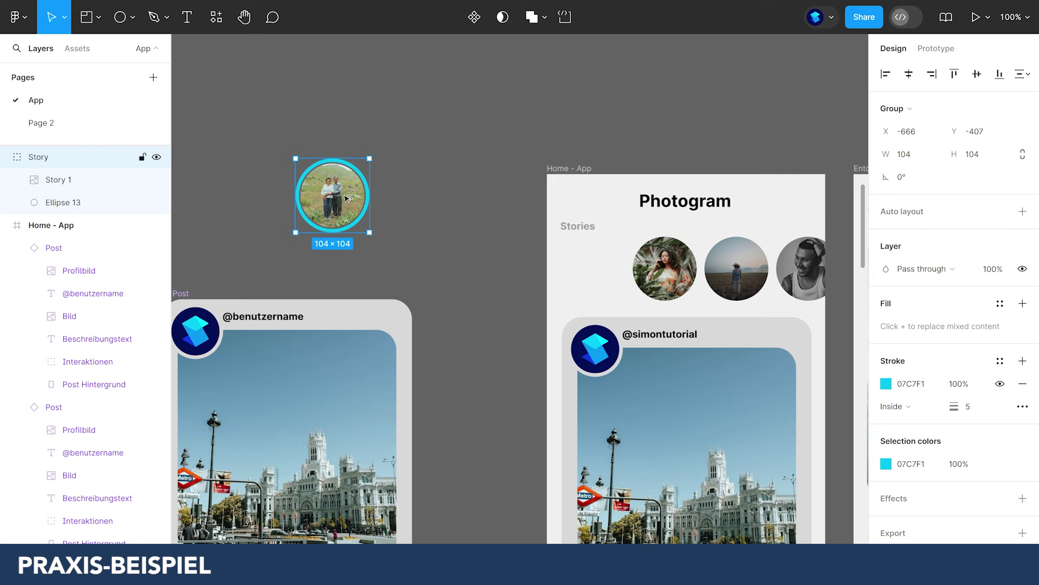
Duplicate the story with a pale grey ring and its photo at 50% opacity.
{"action": "left_click_drag", "start_coordinate": [338, 196], "coordinate": [422, 196]}
{"action": "left_click_drag", "start_coordinate": [692, 263], "coordinate": [695, 240]}
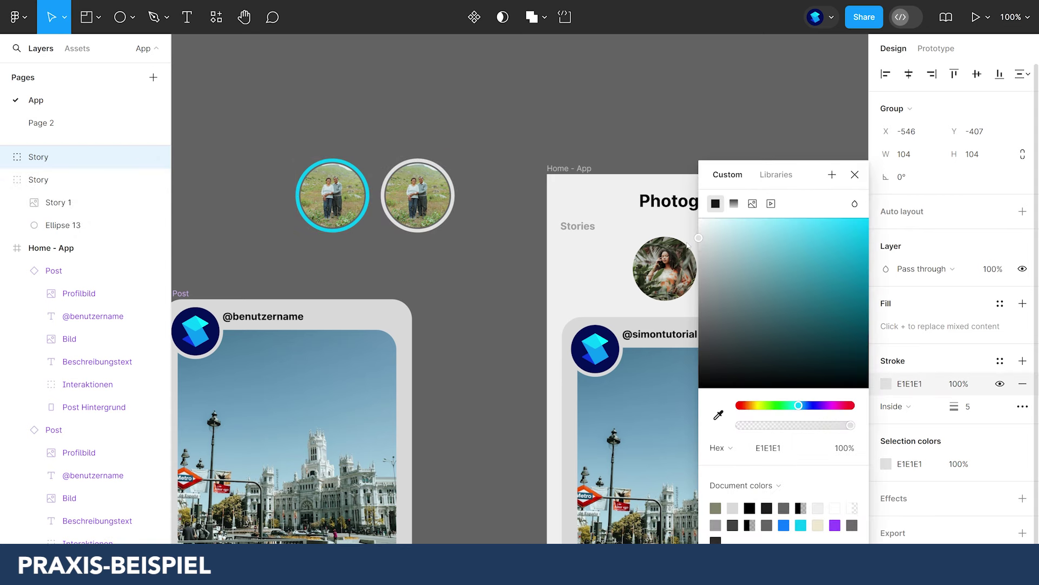
{"action": "double_click", "coordinate": [417, 207]}
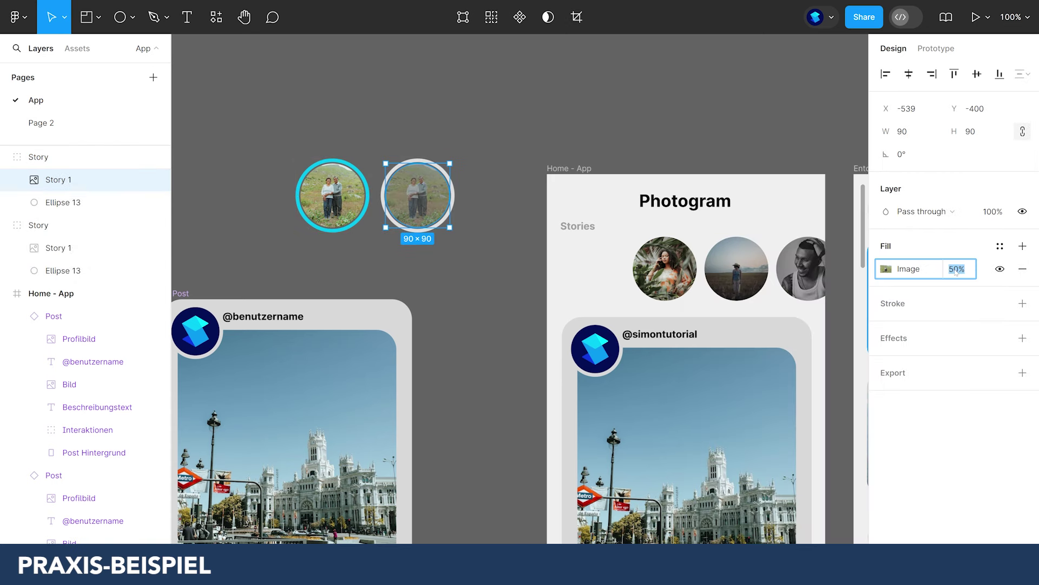
{"action": "key", "text": "5"}
{"action": "key", "text": "Escape"}
{"action": "key", "text": "Tab"}
Make both the cyan story and the dimmed copy components, then select them together.
{"action": "left_click", "coordinate": [474, 16]}
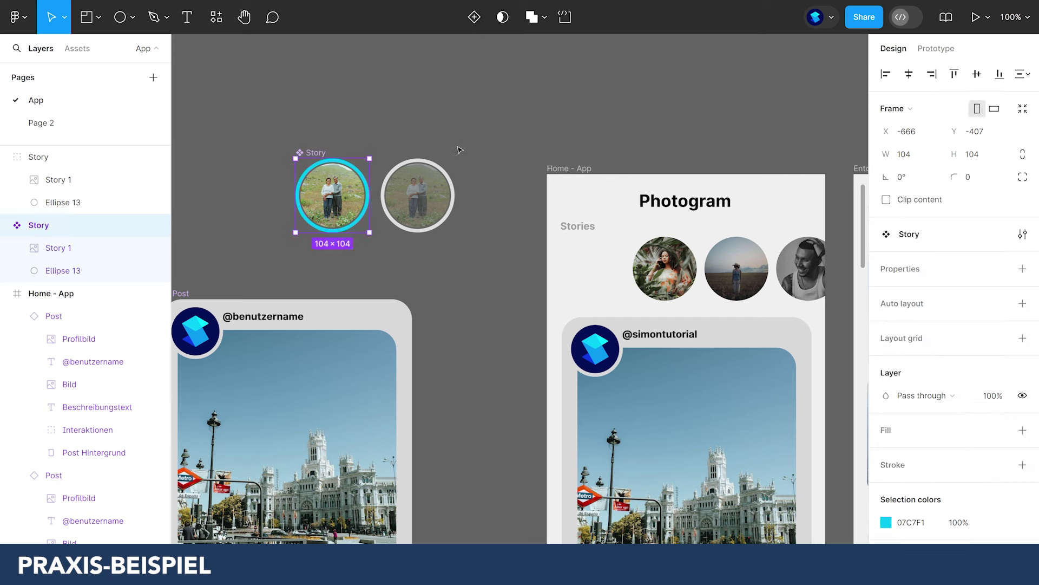
{"action": "left_click_drag", "start_coordinate": [457, 146], "coordinate": [379, 238]}
{"action": "left_click", "coordinate": [474, 17]}
{"action": "left_click_drag", "start_coordinate": [482, 111], "coordinate": [255, 254]}
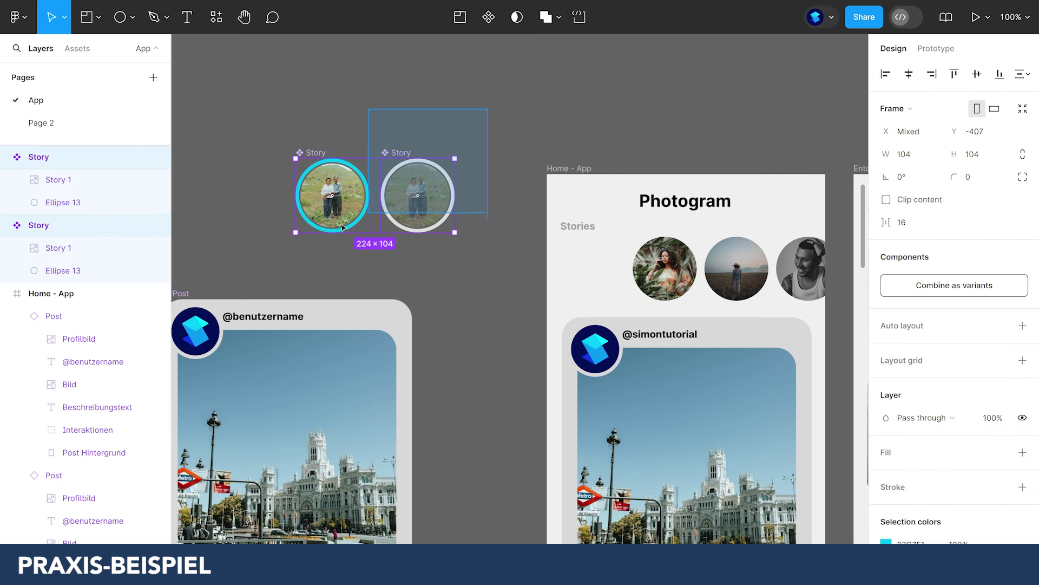
Combine the two stories as variants and rename the property to Story.
{"action": "left_click", "coordinate": [962, 287]}
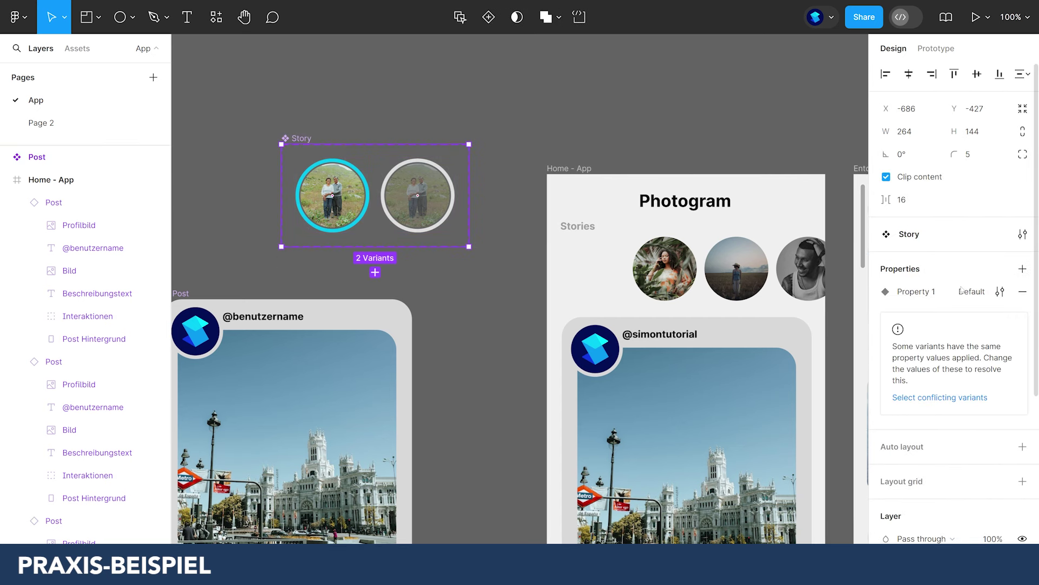
{"action": "double_click", "coordinate": [974, 292]}
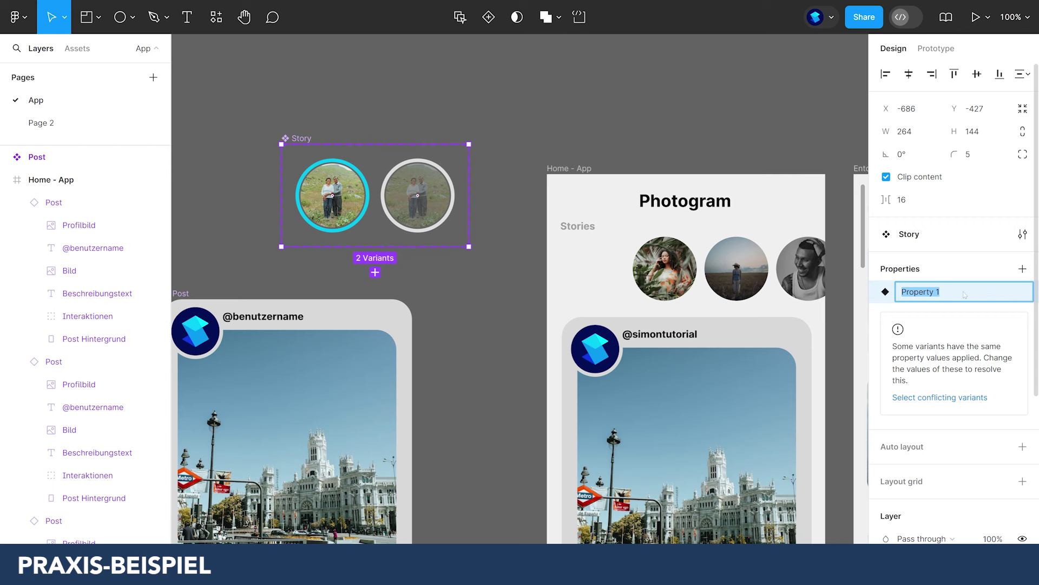
{"action": "type", "text": "StoryGe"}
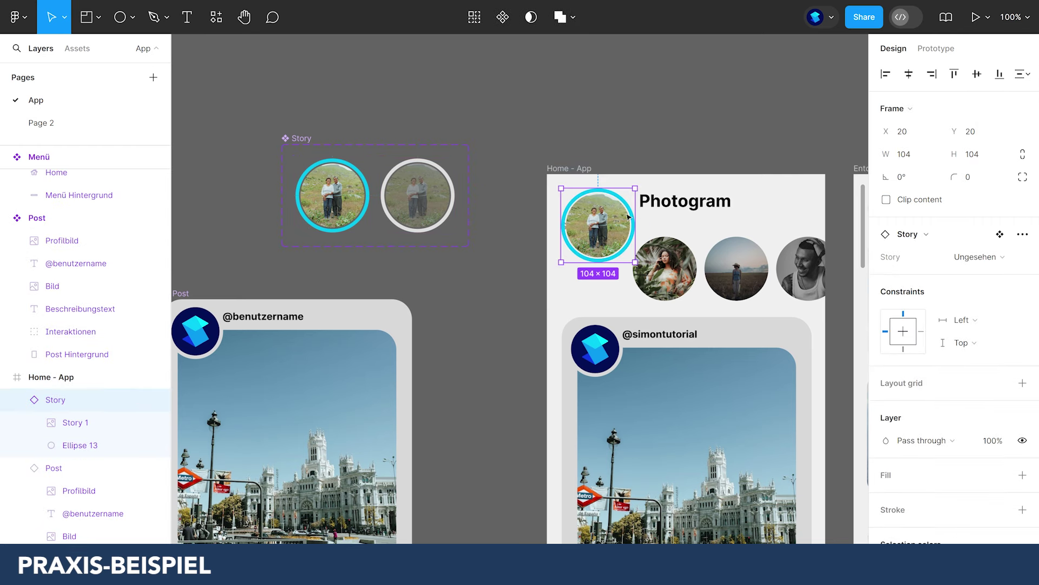
Place Story instances in the Home Stories row, setting the last two to Gesehen.
{"action": "left_click_drag", "start_coordinate": [627, 216], "coordinate": [622, 257]}
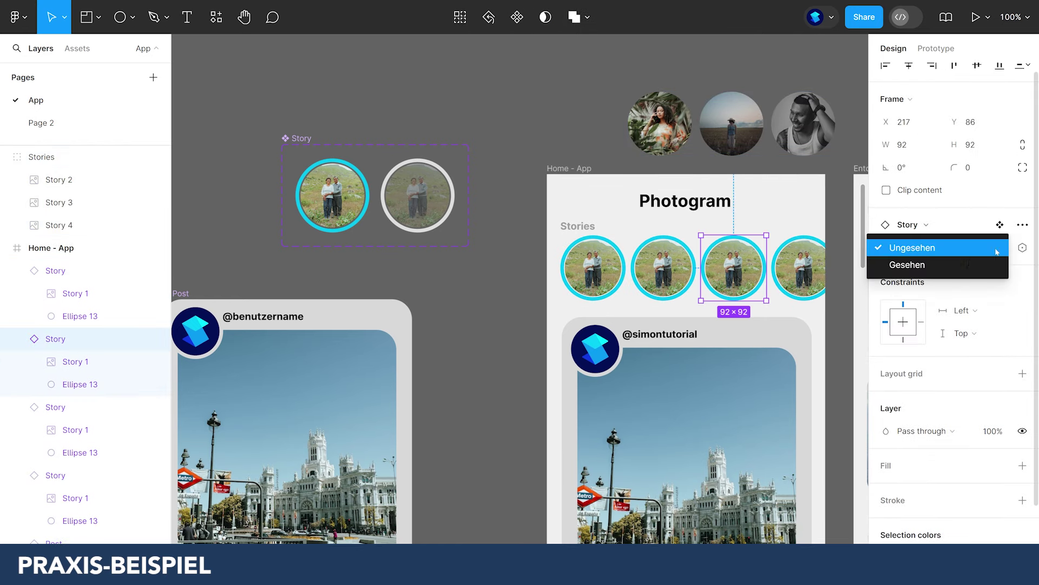
{"action": "left_click", "coordinate": [958, 264]}
{"action": "key", "text": "Tab"}
{"action": "left_click", "coordinate": [975, 247]}
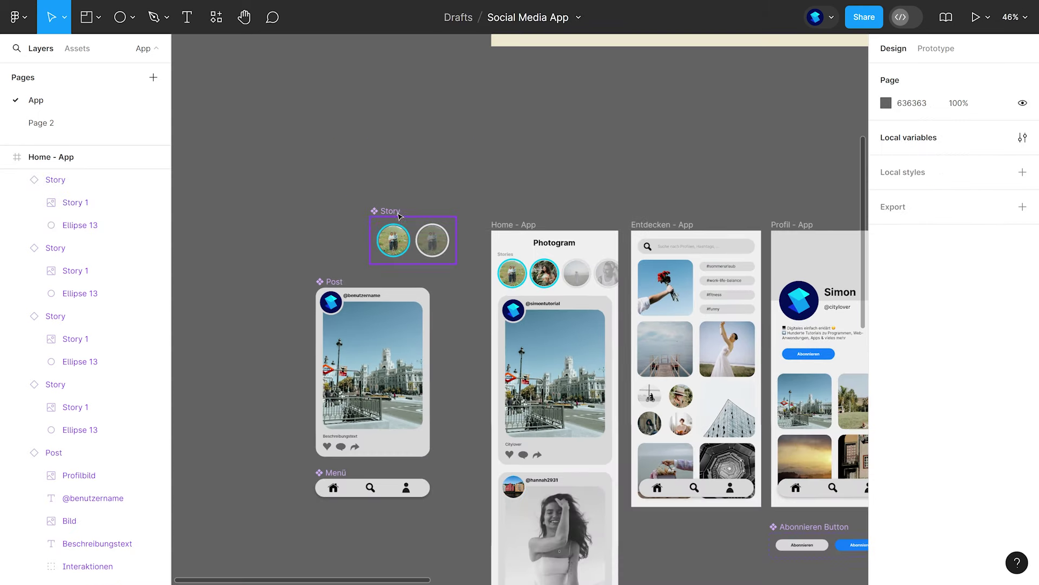
Shift the Story set left and rename the second page to Komponenten.
{"action": "left_click_drag", "start_coordinate": [368, 215], "coordinate": [333, 215]}
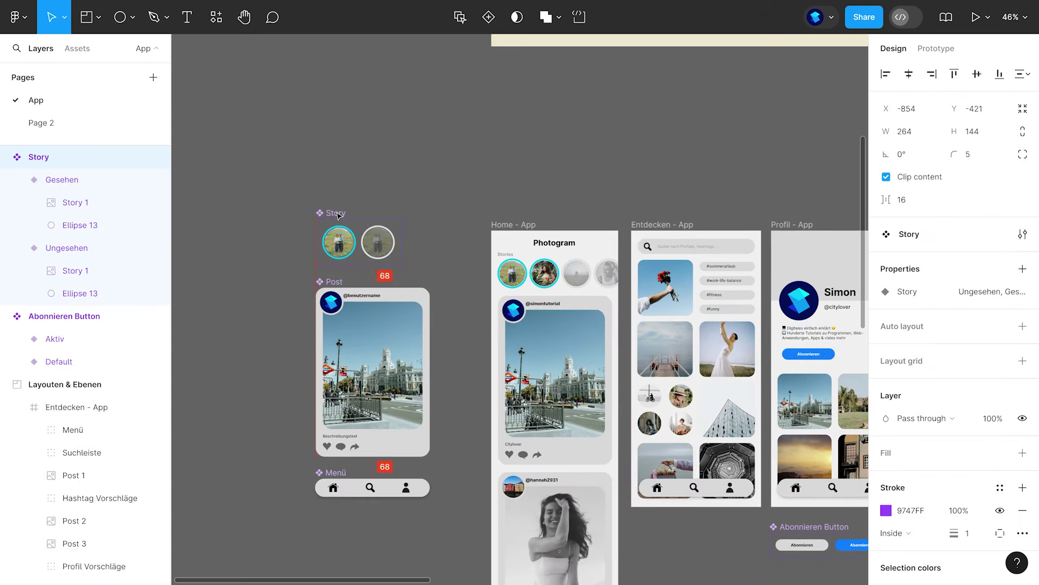
{"action": "left_click", "coordinate": [382, 191]}
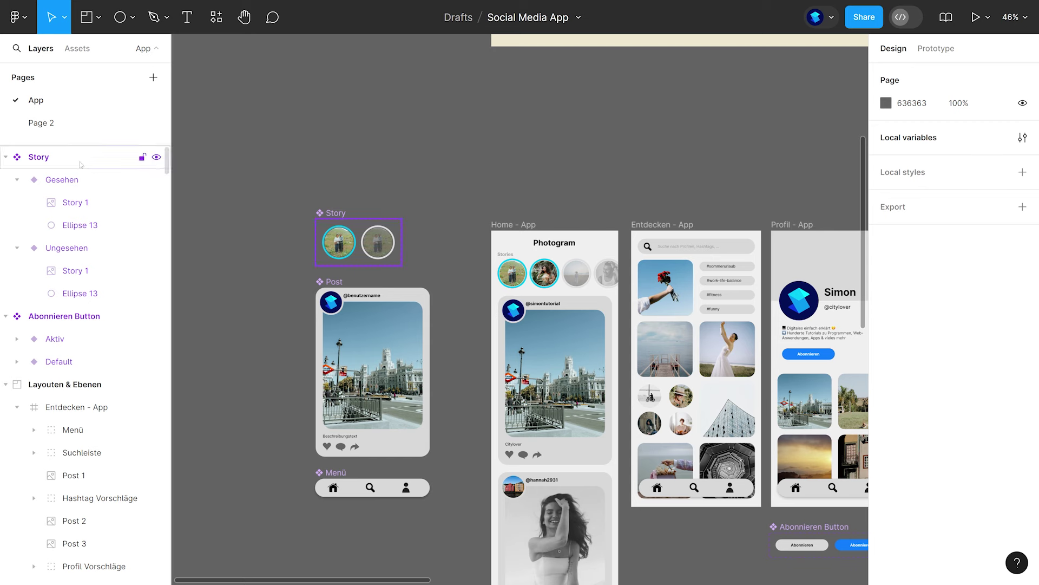
{"action": "left_click", "coordinate": [41, 123]}
{"action": "double_click", "coordinate": [39, 124]}
{"action": "type", "text": "Komp"}
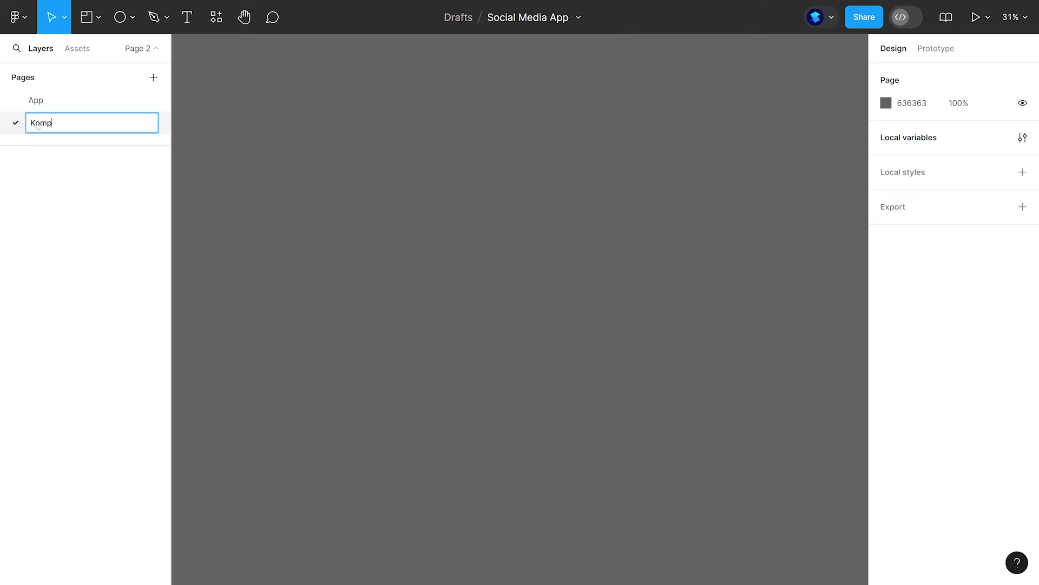
{"action": "type", "text": "onenten"}
{"action": "left_click", "coordinate": [35, 100]}
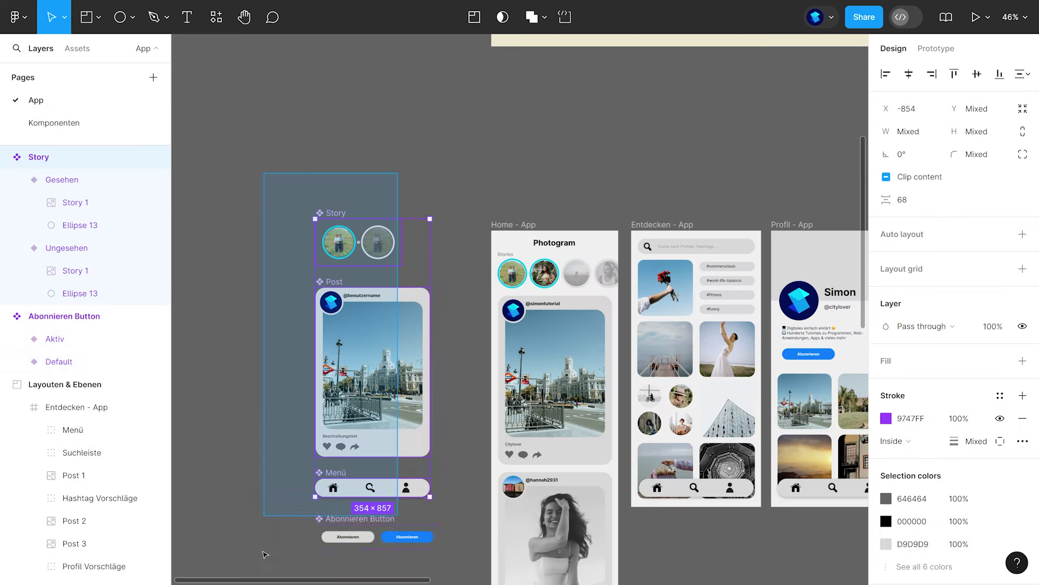
Move the selected Story, Post, Menü and Abonnieren Button components to the Komponenten page.
{"action": "right_click", "coordinate": [342, 469]}
{"action": "mouse_move", "coordinate": [376, 244]}
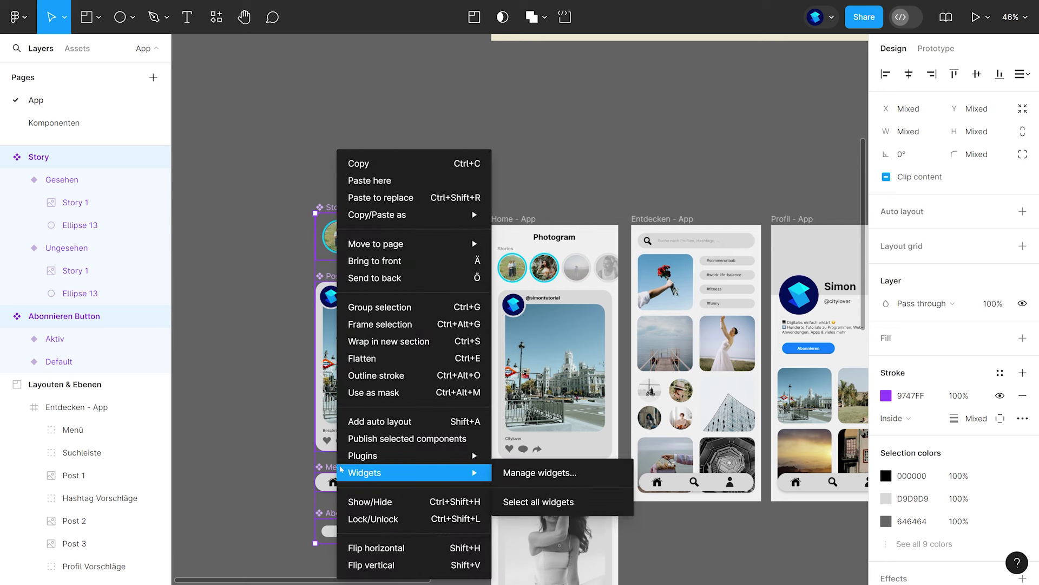
{"action": "left_click", "coordinate": [548, 245]}
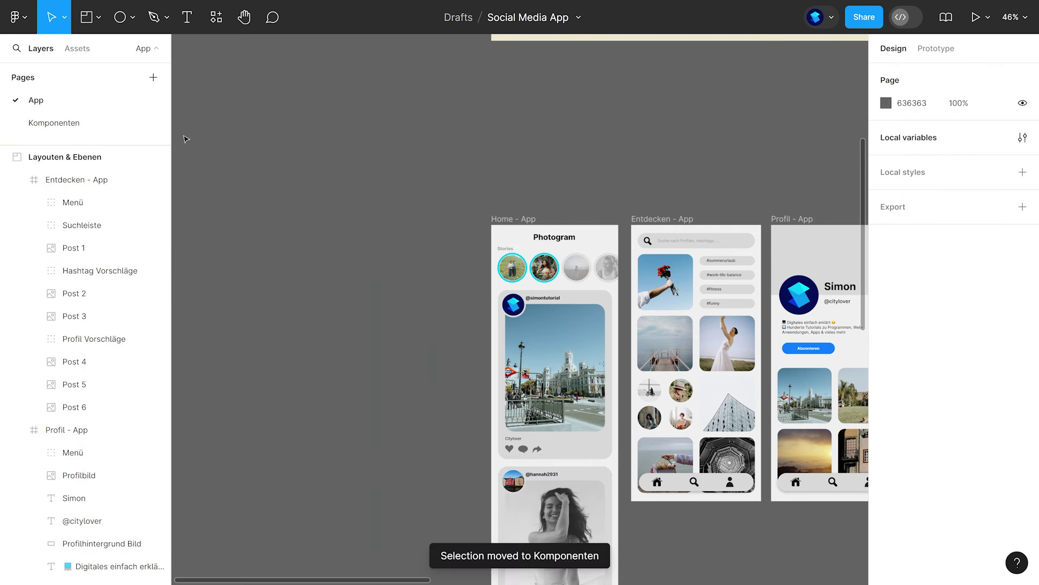
{"action": "scroll", "coordinate": [360, 238], "scroll_direction": "up", "scroll_amount": 5}
{"action": "scroll", "coordinate": [365, 255], "scroll_direction": "down", "scroll_amount": 2}
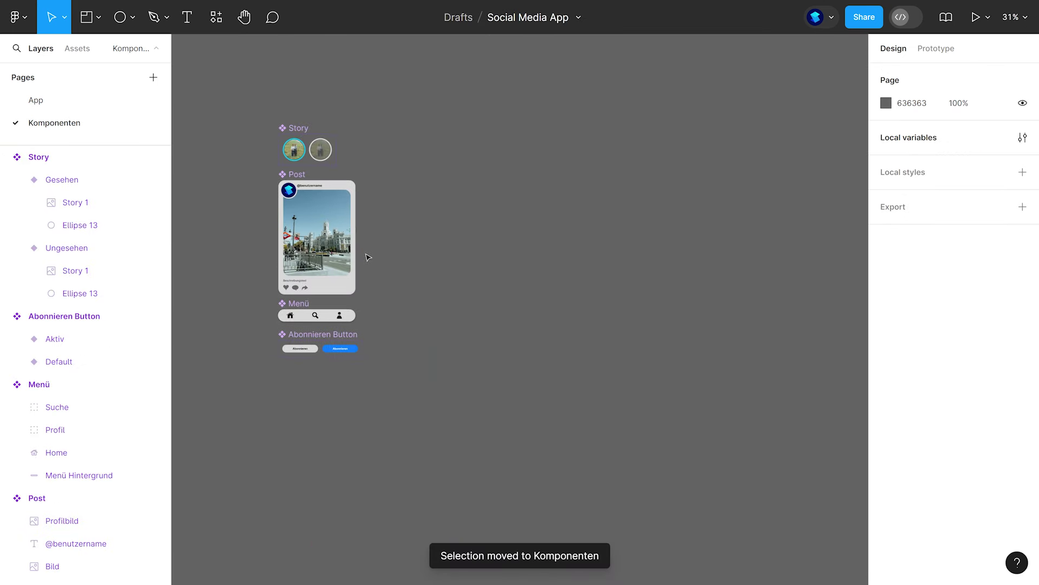
{"action": "left_click_drag", "start_coordinate": [374, 100], "coordinate": [211, 409]}
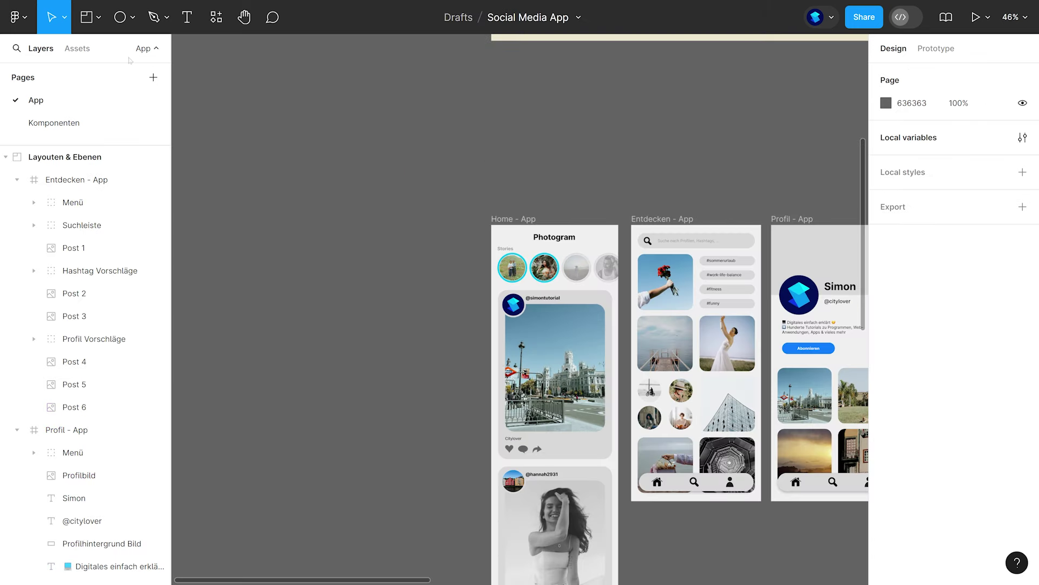
View the local components, pan the canvas, and go to the Komponenten page.
{"action": "left_click", "coordinate": [78, 49]}
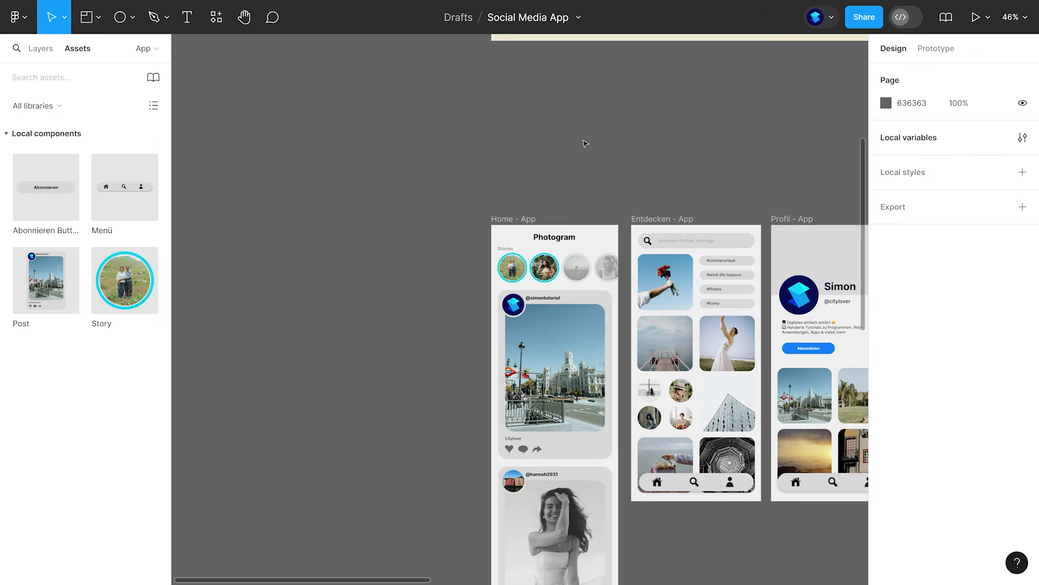
{"action": "key", "text": "h"}
{"action": "left_click_drag", "start_coordinate": [651, 139], "coordinate": [486, 54]}
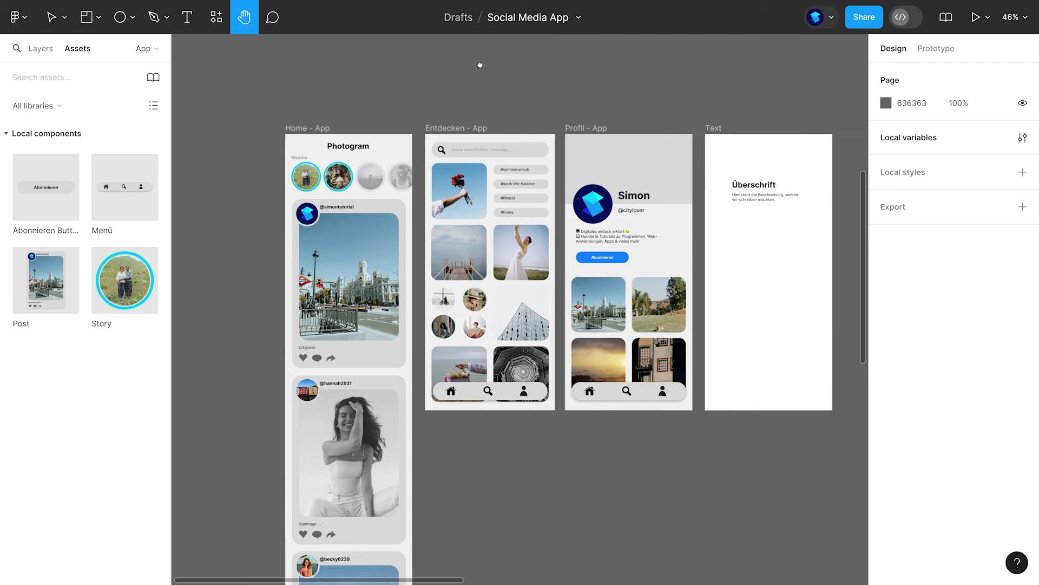
{"action": "left_click", "coordinate": [156, 48]}
{"action": "left_click", "coordinate": [55, 122]}
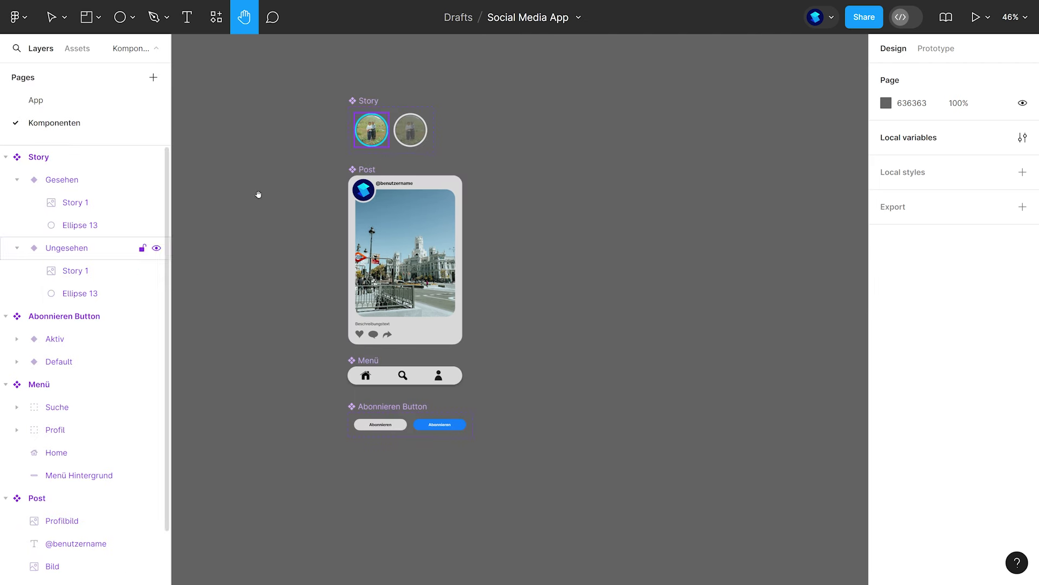
Add an Elemente section holding the Menü and Abonnieren Button components.
{"action": "left_click", "coordinate": [99, 18]}
{"action": "left_click", "coordinate": [88, 68]}
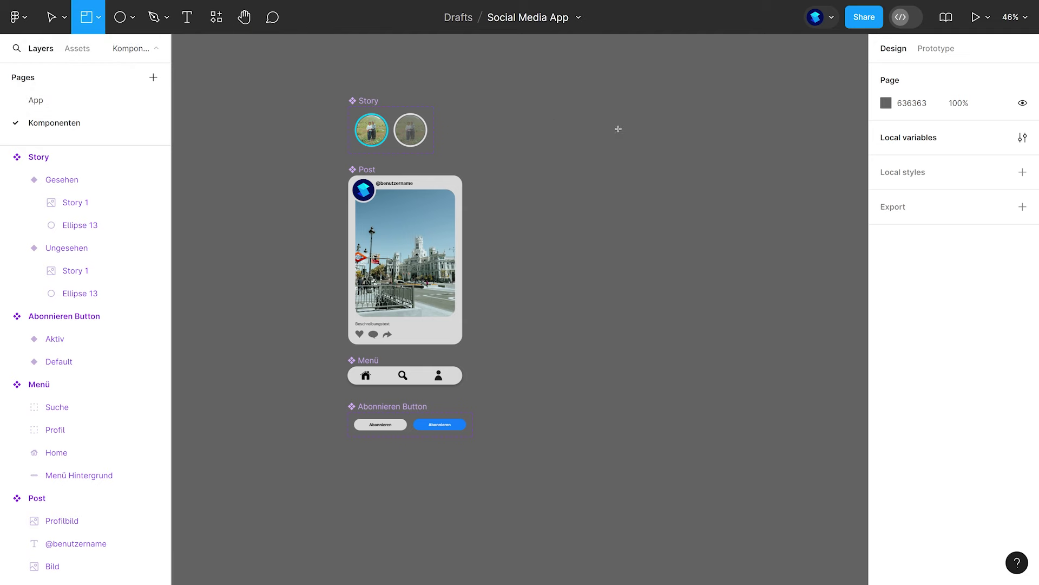
{"action": "left_click_drag", "start_coordinate": [518, 89], "coordinate": [745, 213]}
{"action": "type", "text": "lemente"}
{"action": "left_click", "coordinate": [574, 332]}
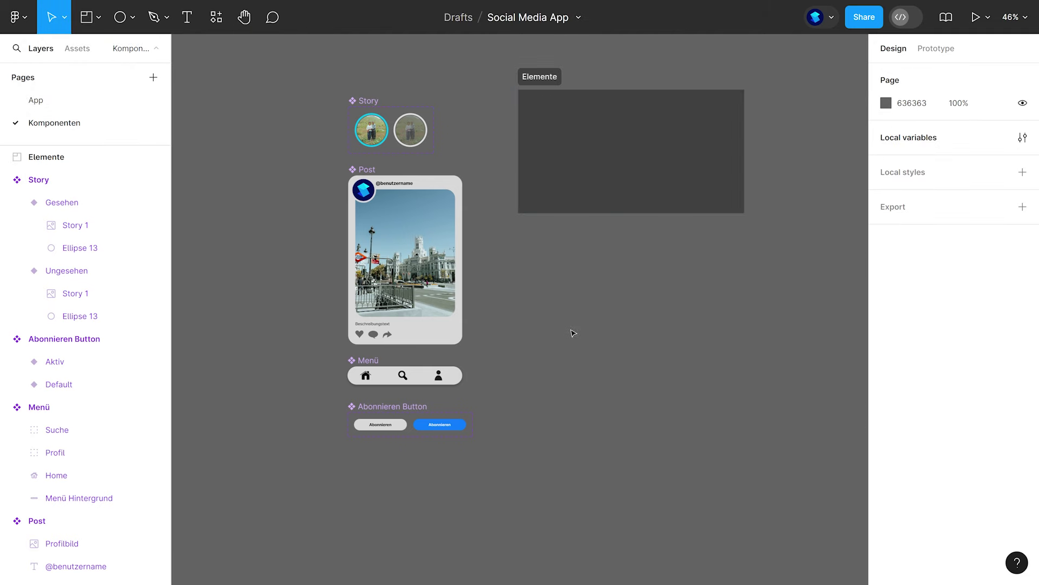
{"action": "left_click_drag", "start_coordinate": [368, 360], "coordinate": [558, 111]}
{"action": "left_click_drag", "start_coordinate": [377, 409], "coordinate": [573, 167]}
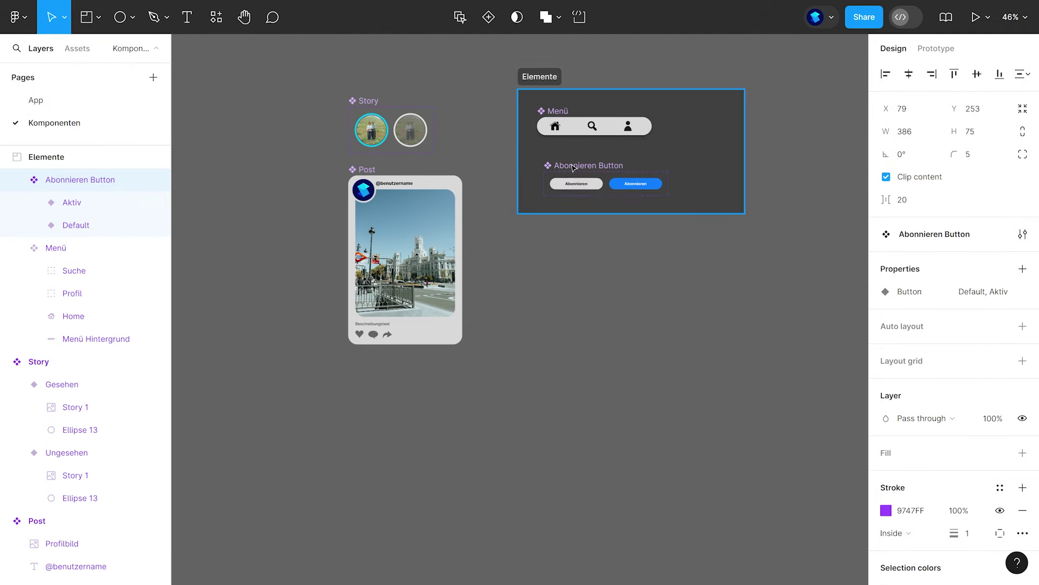
{"action": "left_click", "coordinate": [573, 226]}
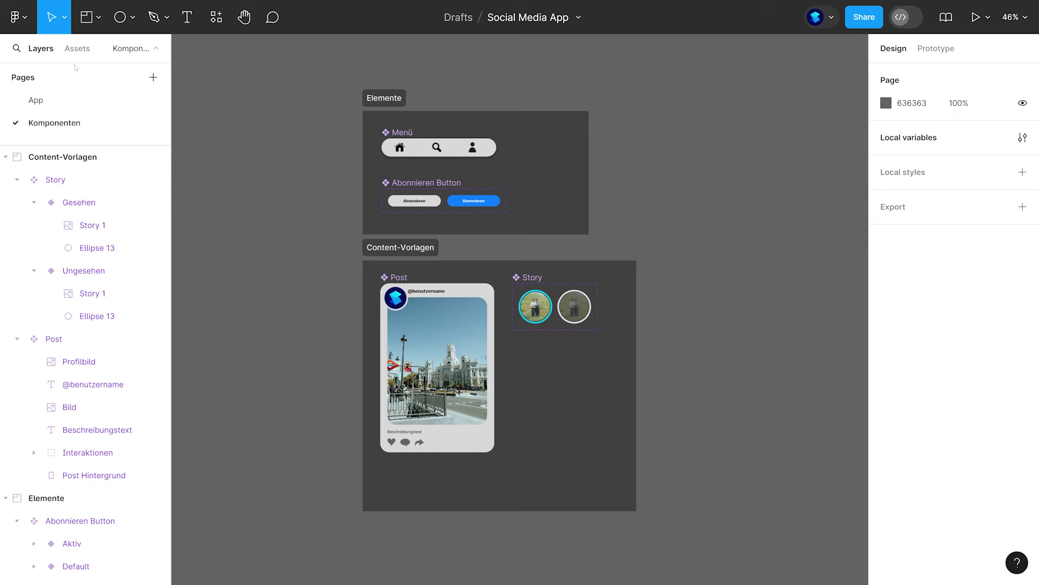
In Assets, expand the Elemente and Content-Vorlagen component groups.
{"action": "left_click", "coordinate": [77, 48]}
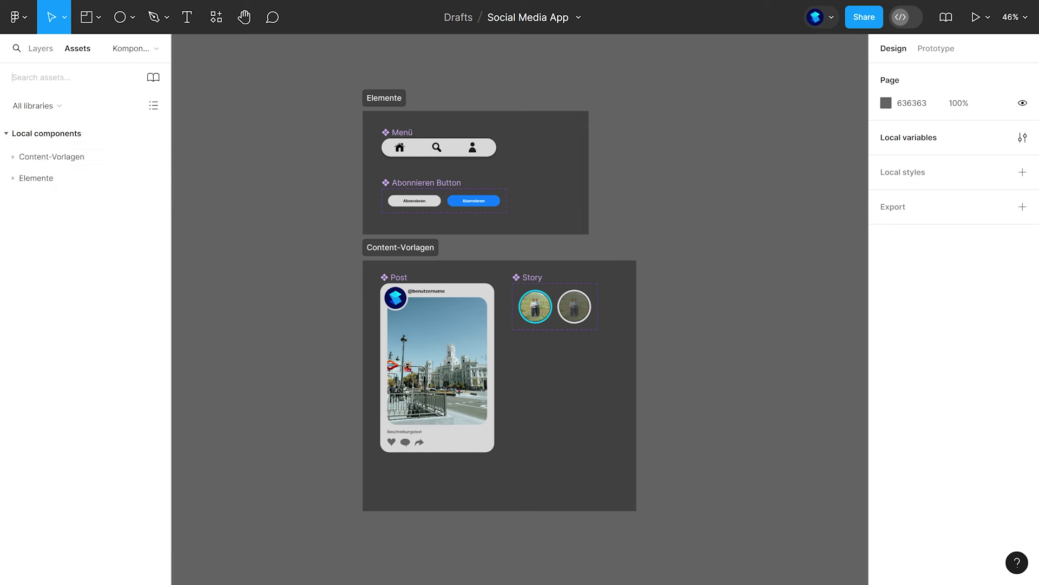
{"action": "left_click", "coordinate": [15, 179]}
{"action": "left_click", "coordinate": [14, 179]}
{"action": "left_click", "coordinate": [16, 157]}
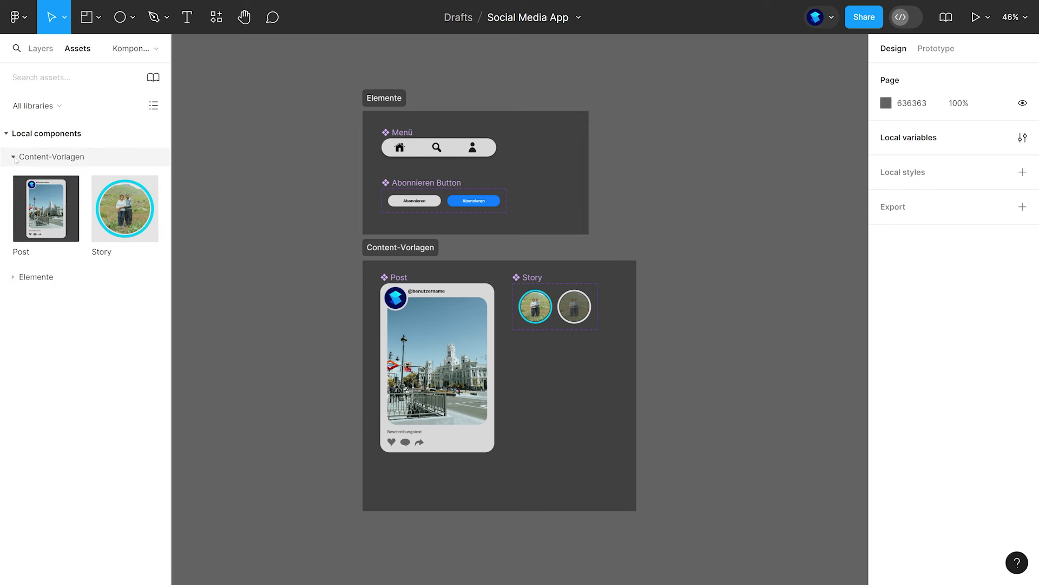
Collapse Content-Vorlagen, enter Hauptfarbe as a variable name, and start another new variable.
{"action": "left_click", "coordinate": [13, 157]}
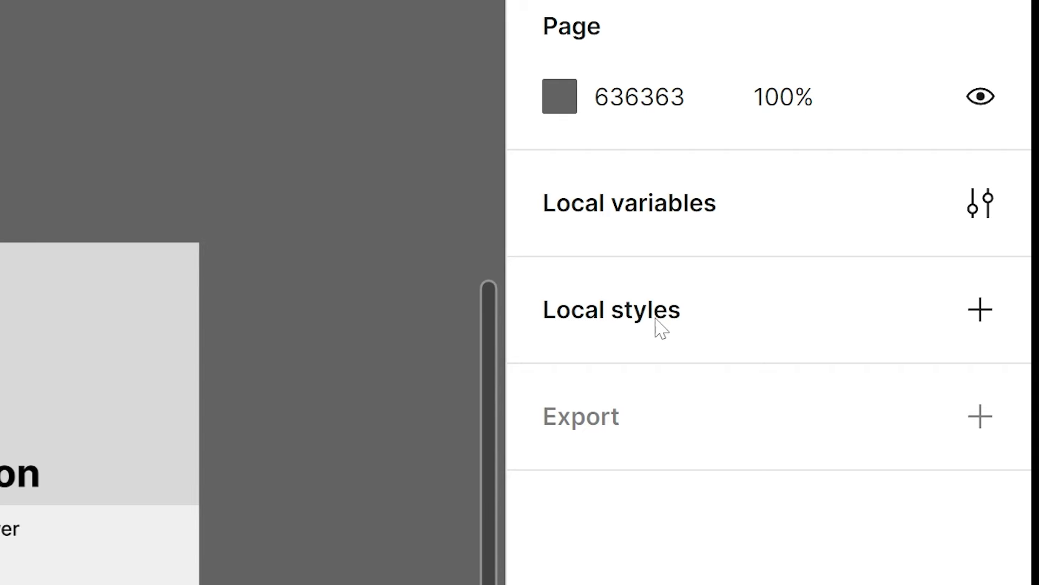
{"action": "type", "text": "Hauptfarbe"}
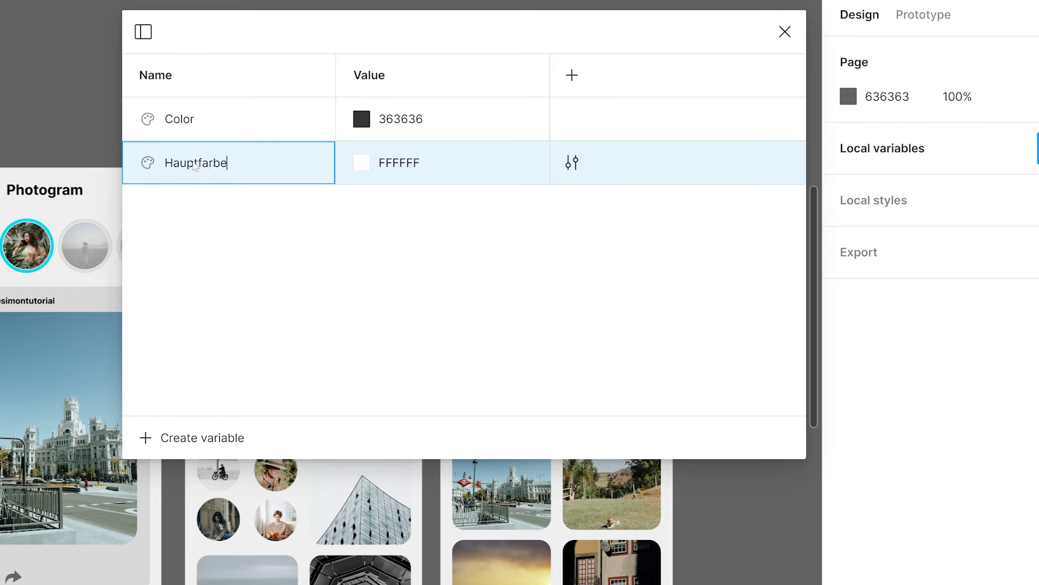
{"action": "left_click", "coordinate": [361, 163]}
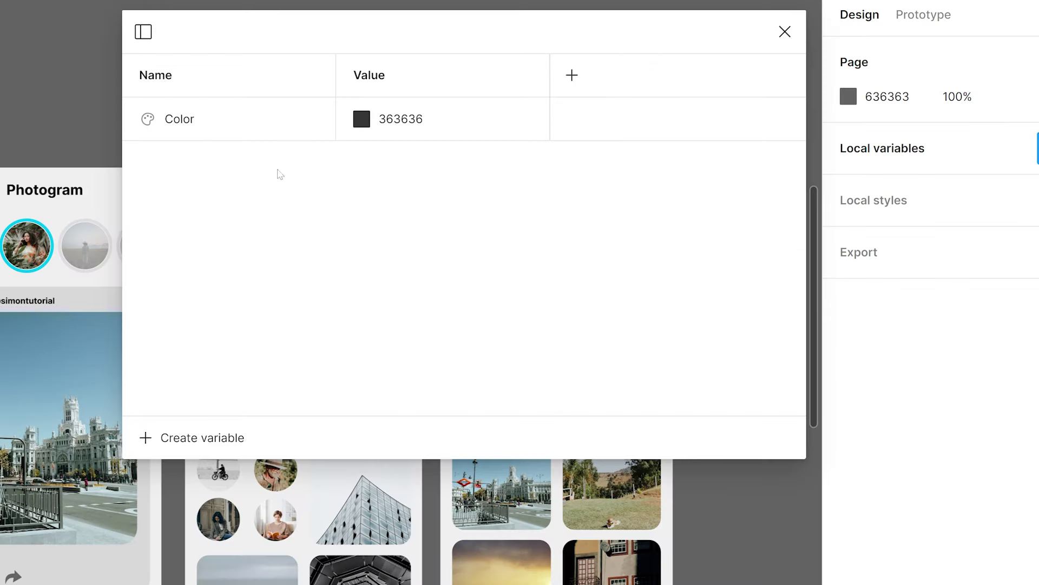
{"action": "left_click", "coordinate": [210, 437]}
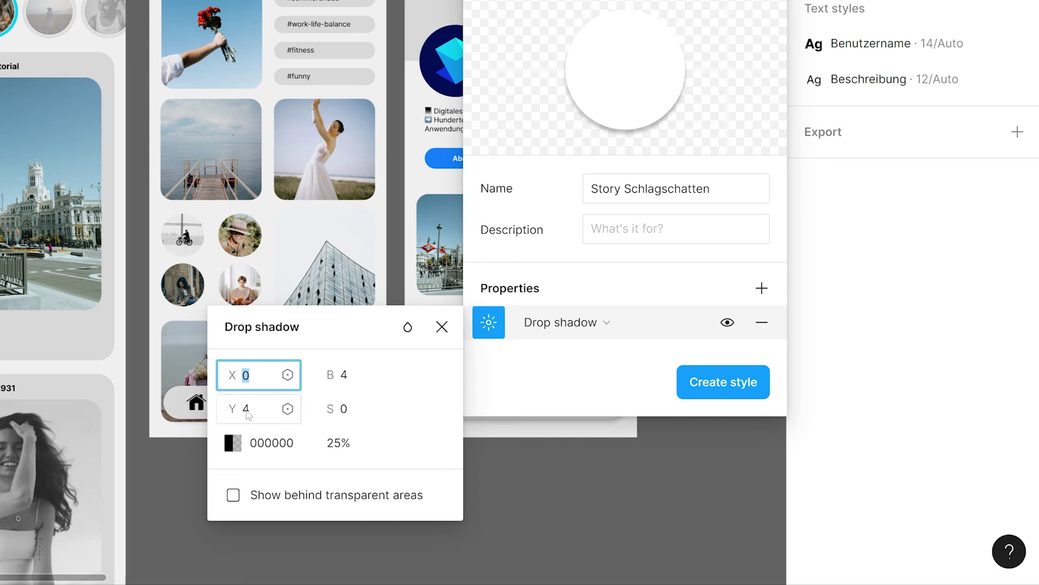
Set the Story Schlagschatten drop shadow's X offset to 2.
{"action": "type", "text": "2"}
{"action": "key", "text": "Return"}
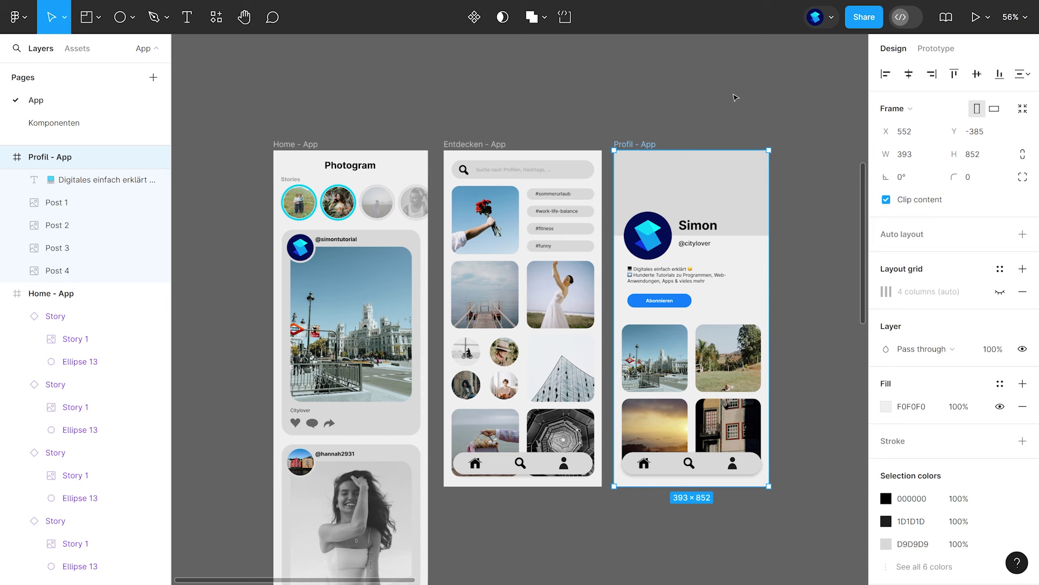
Deselect Profil - App, revealing page background 636363 and local variables.
{"action": "left_click", "coordinate": [639, 102]}
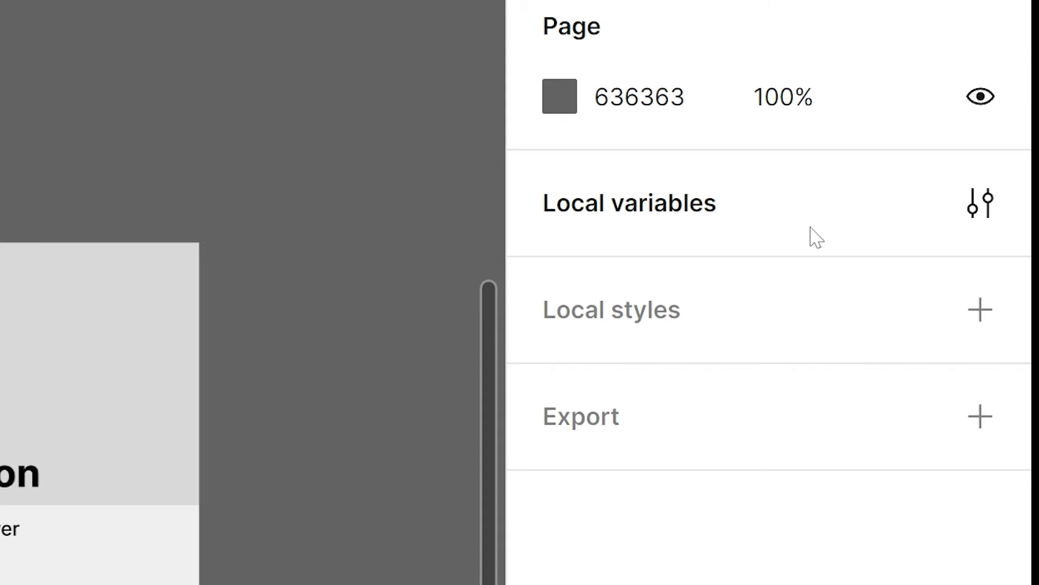
Create a colour variable named Hauptfarbe with value 0F7DFF.
{"action": "left_click", "coordinate": [982, 216]}
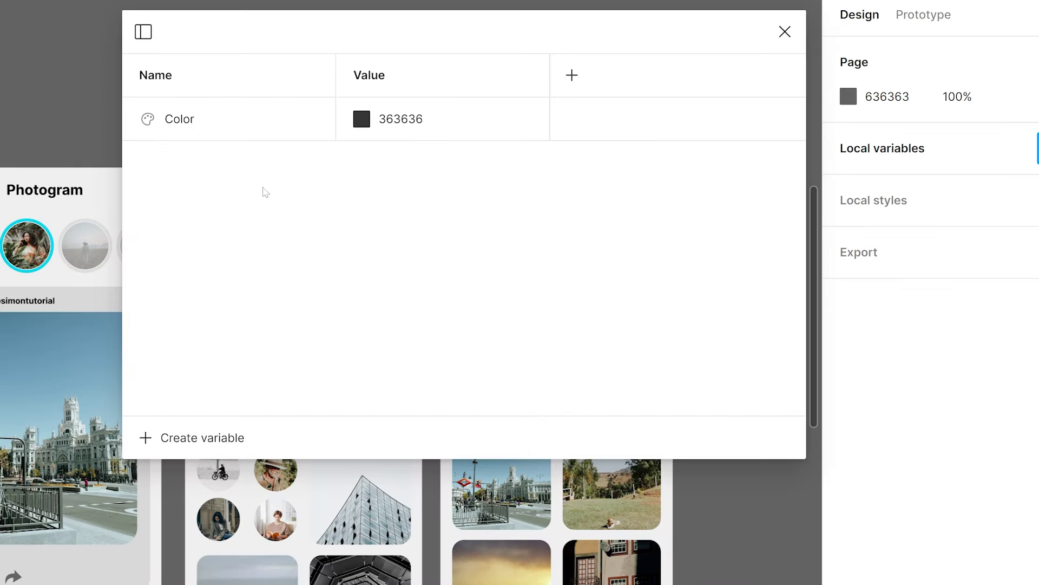
{"action": "left_click", "coordinate": [211, 440]}
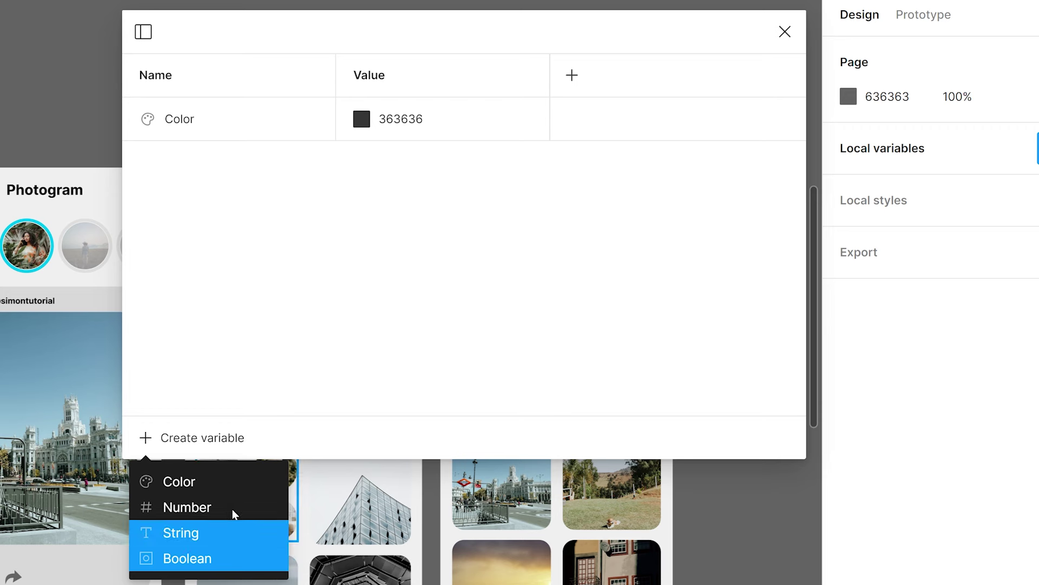
{"action": "left_click", "coordinate": [198, 482]}
{"action": "type", "text": "Hauptf"}
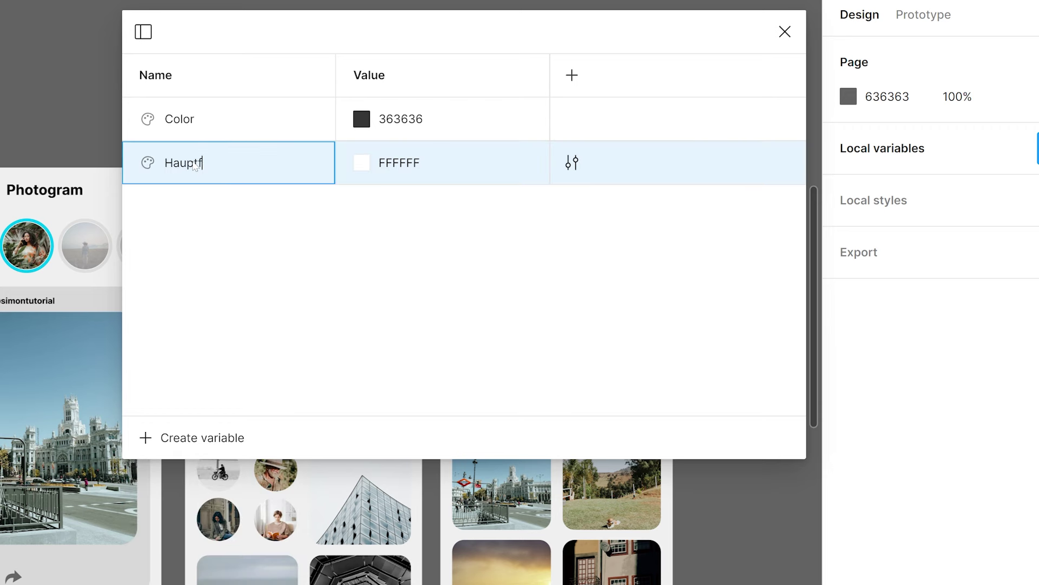
{"action": "type", "text": "arbe"}
{"action": "key", "text": "Return"}
{"action": "left_click", "coordinate": [362, 162]}
{"action": "type", "text": "0F7DFF"}
{"action": "key", "text": "Return"}
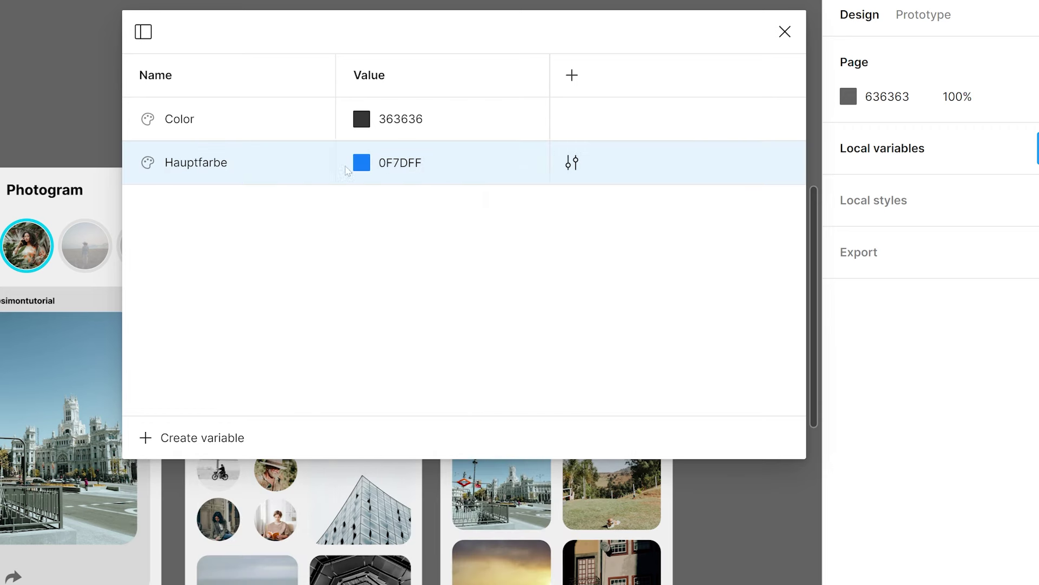
Rename the blue variable to Akzentfarbe and open its settings.
{"action": "double_click", "coordinate": [186, 161]}
{"action": "type", "text": "Akzentfarbe"}
{"action": "key", "text": "Return"}
{"action": "left_click", "coordinate": [571, 163]}
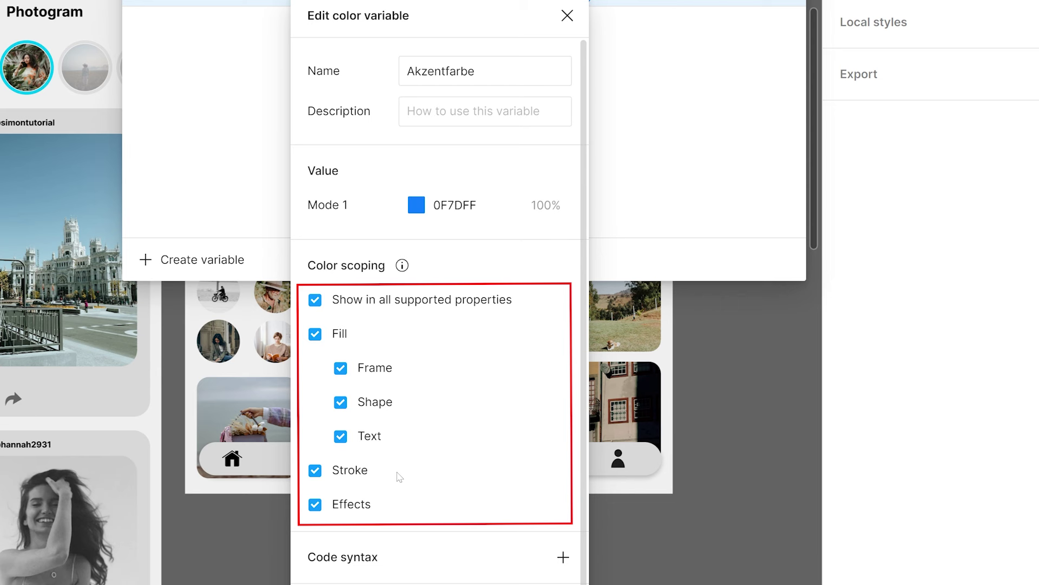
Close Akzentfarbe's settings and add colour variable Hintergrundfarbe with value F0F0F0.
{"action": "left_click", "coordinate": [469, 116]}
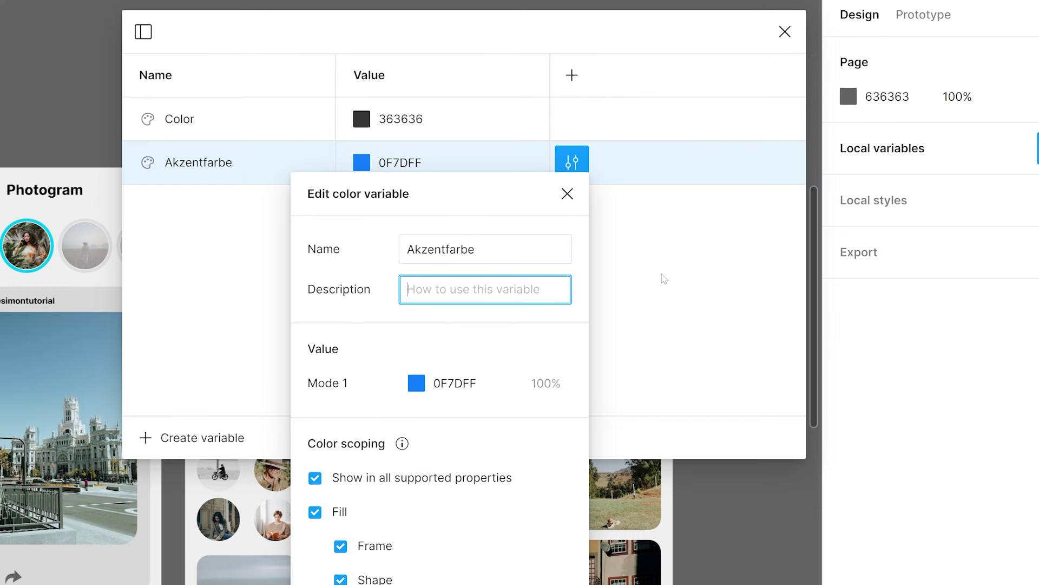
{"action": "left_click", "coordinate": [661, 279]}
{"action": "left_click", "coordinate": [166, 436]}
{"action": "left_click", "coordinate": [201, 482]}
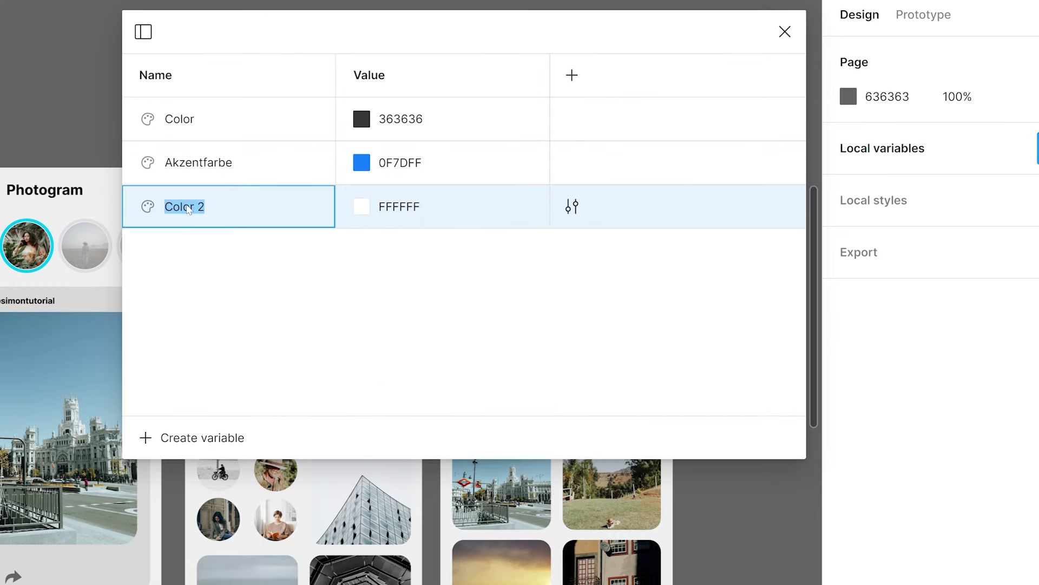
{"action": "type", "text": "Hintergrundfarbe"}
{"action": "left_click", "coordinate": [361, 208]}
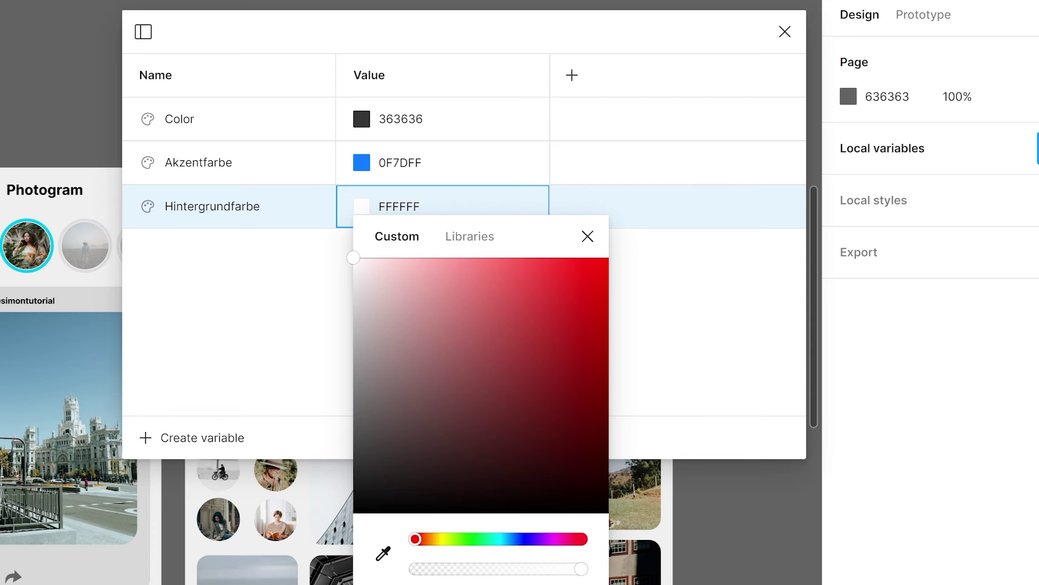
{"action": "type", "text": "F0F0F0"}
{"action": "key", "text": "Return"}
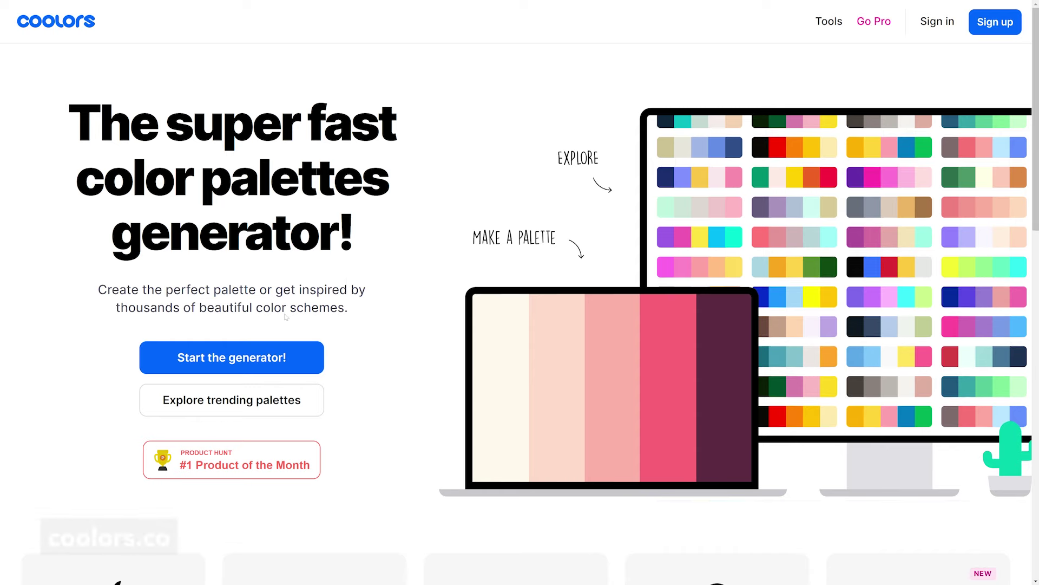
Open Coolors' trending palettes and scroll through the gallery of schemes.
{"action": "left_click", "coordinate": [259, 403]}
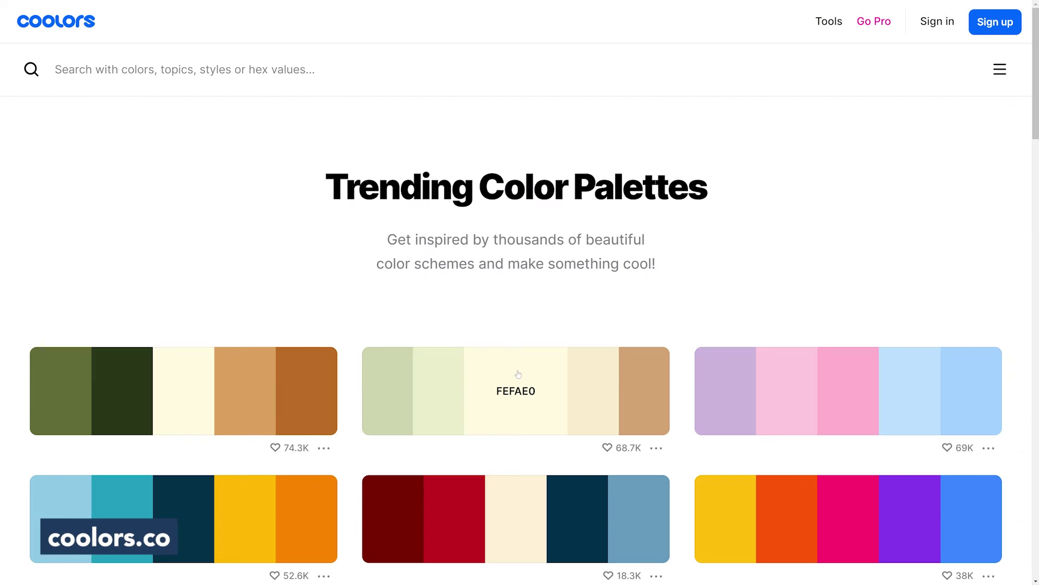
{"action": "scroll", "coordinate": [640, 392], "scroll_direction": "down", "scroll_amount": 4}
{"action": "scroll", "coordinate": [640, 392], "scroll_direction": "down", "scroll_amount": 4}
{"action": "scroll", "coordinate": [640, 392], "scroll_direction": "down", "scroll_amount": 3}
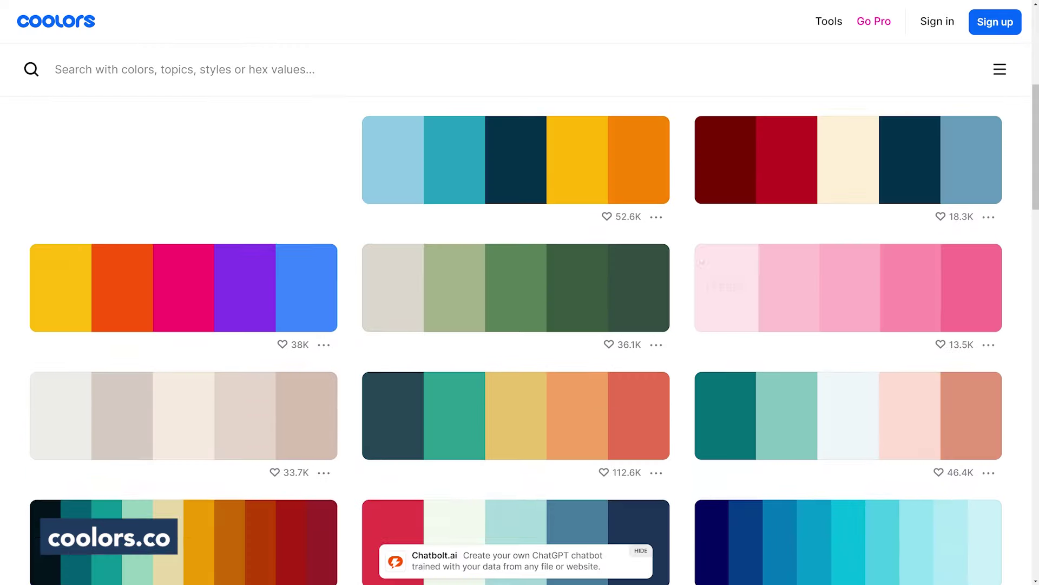
{"action": "scroll", "coordinate": [810, 312], "scroll_direction": "down", "scroll_amount": 5}
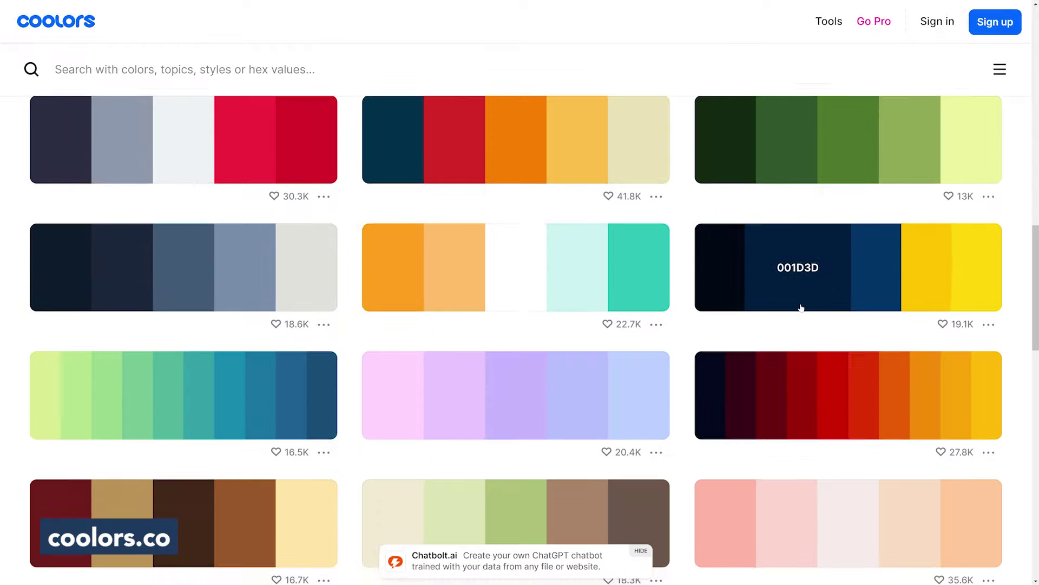
{"action": "scroll", "coordinate": [781, 248], "scroll_direction": "down", "scroll_amount": 4}
{"action": "scroll", "coordinate": [810, 260], "scroll_direction": "up", "scroll_amount": 1}
{"action": "scroll", "coordinate": [817, 364], "scroll_direction": "up", "scroll_amount": 10}
{"action": "scroll", "coordinate": [821, 369], "scroll_direction": "up", "scroll_amount": 2}
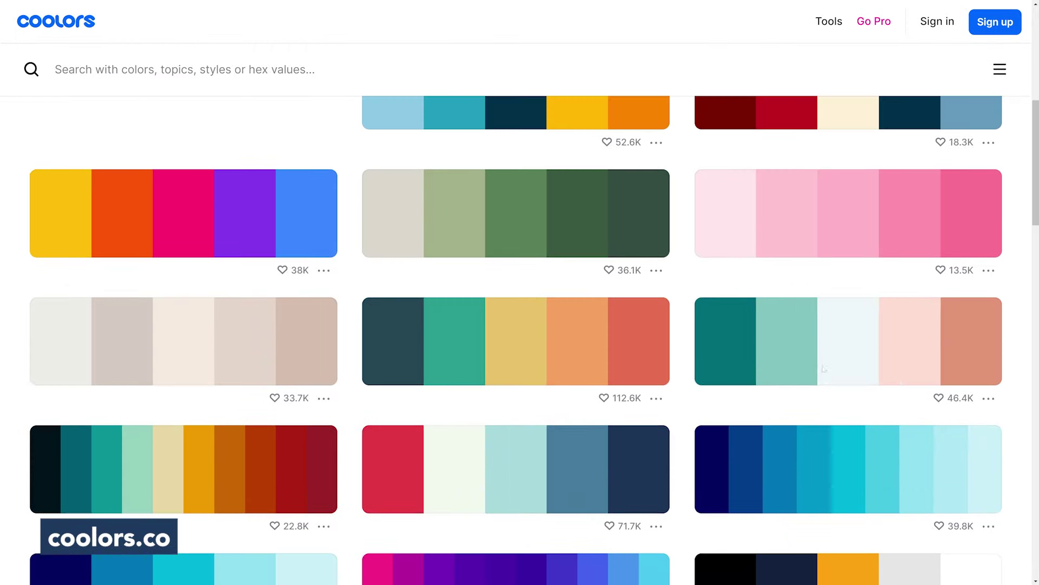
{"action": "scroll", "coordinate": [820, 367], "scroll_direction": "up", "scroll_amount": 2}
{"action": "scroll", "coordinate": [817, 364], "scroll_direction": "down", "scroll_amount": 4}
{"action": "scroll", "coordinate": [749, 345], "scroll_direction": "down", "scroll_amount": 1}
{"action": "scroll", "coordinate": [748, 344], "scroll_direction": "down", "scroll_amount": 1}
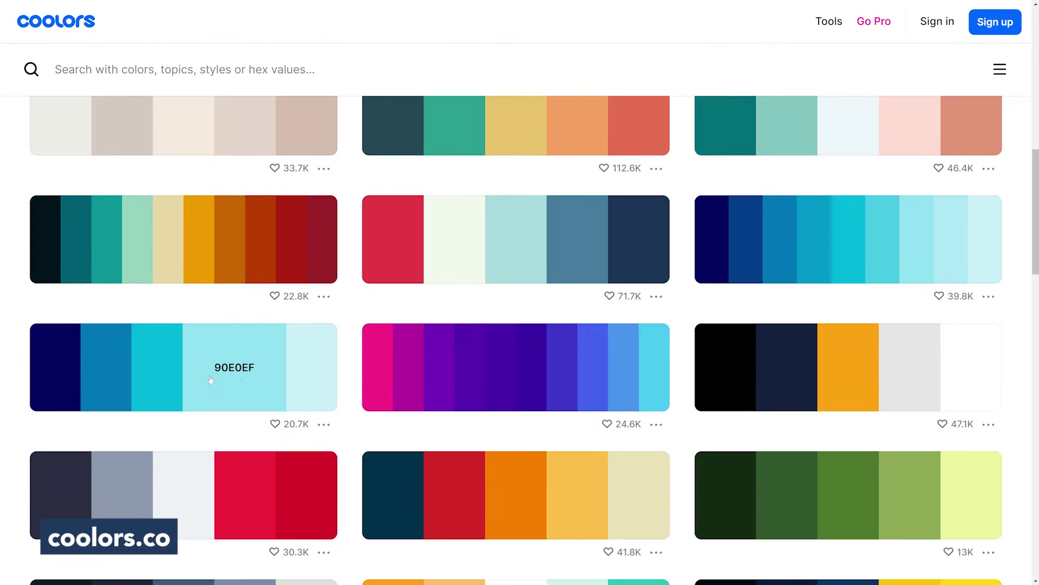
Set the Akzentfarbe variable to the pasted hex colour 0077B6.
{"action": "left_click", "coordinate": [237, 375]}
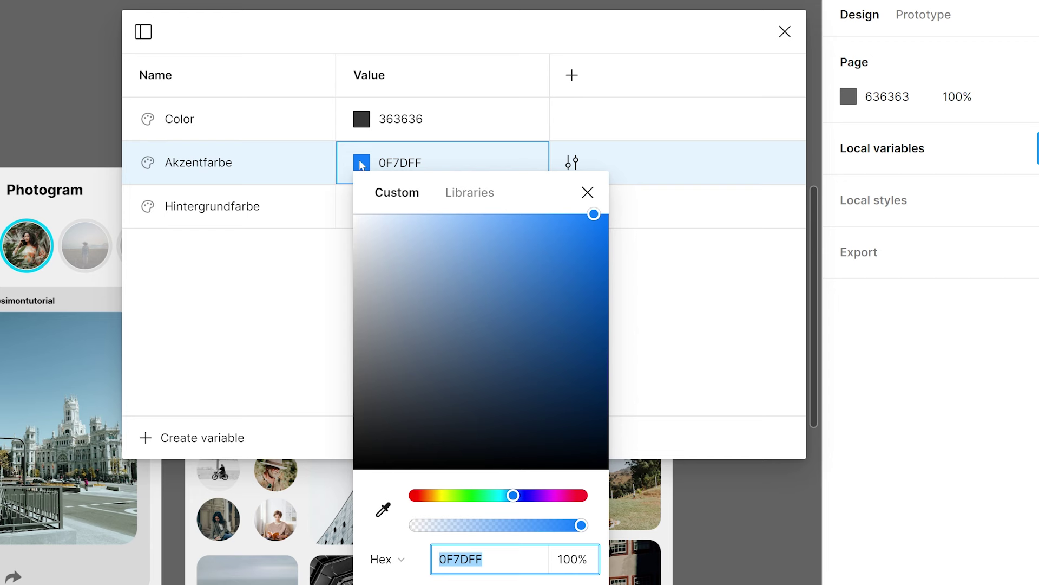
{"action": "key", "text": "ctrl+v"}
{"action": "key", "text": "Return"}
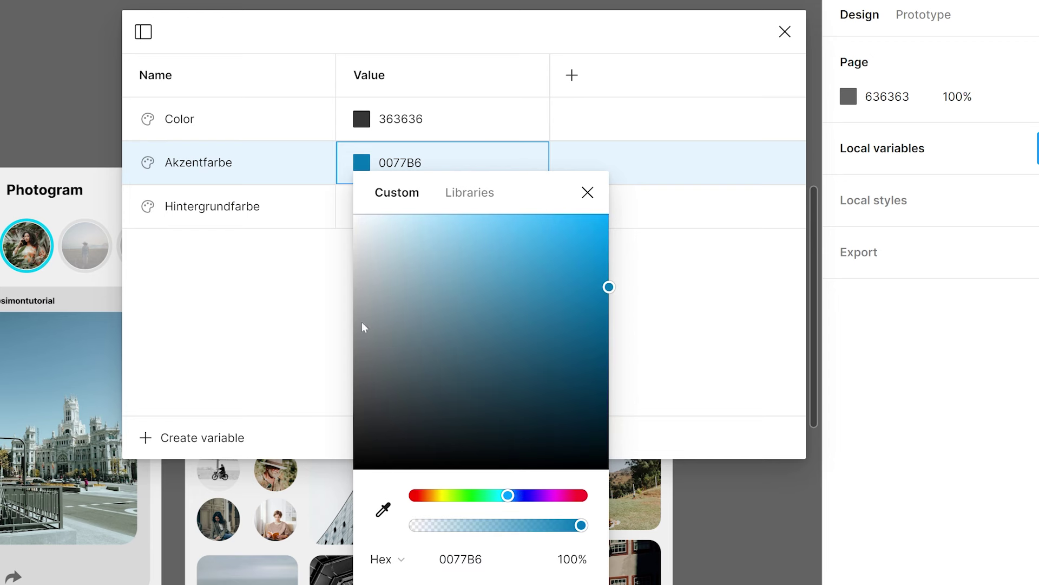
{"action": "left_click", "coordinate": [321, 315]}
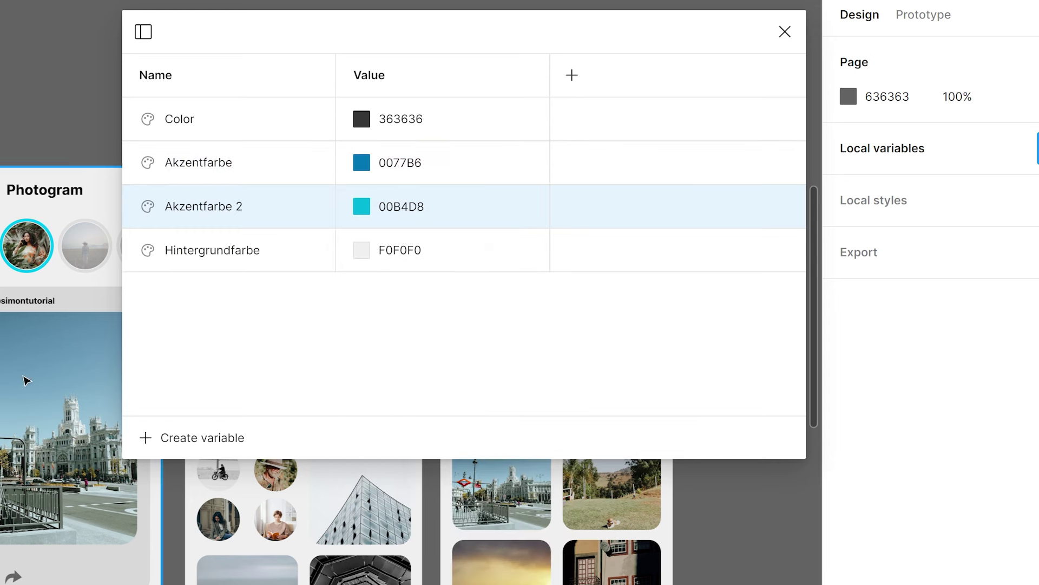
Group the Akzentfarbe and Akzentfarbe 2 variables together.
{"action": "left_click", "coordinate": [257, 165]}
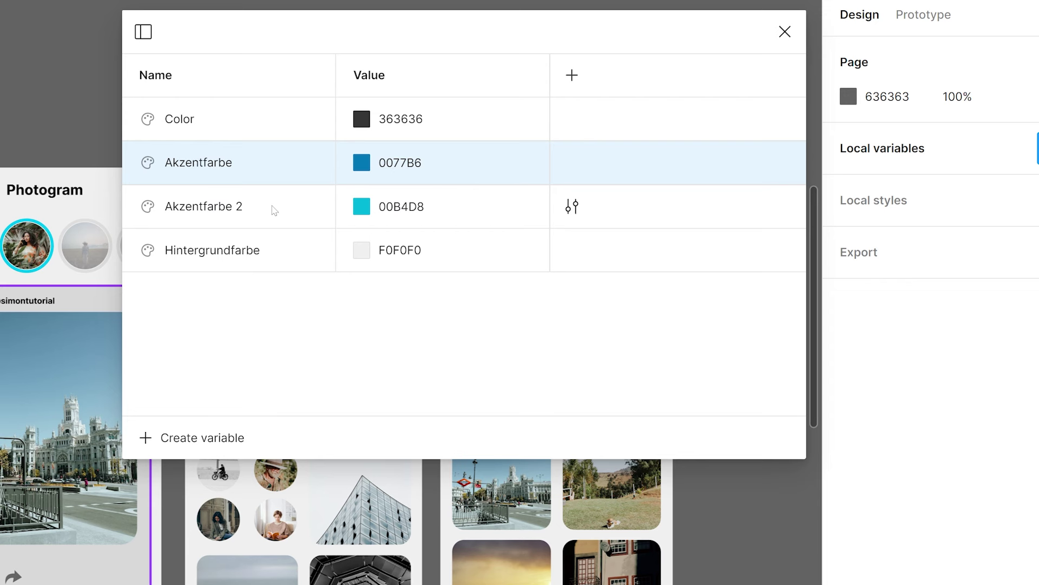
{"action": "left_click", "coordinate": [272, 215], "text": "shift"}
{"action": "right_click", "coordinate": [279, 209]}
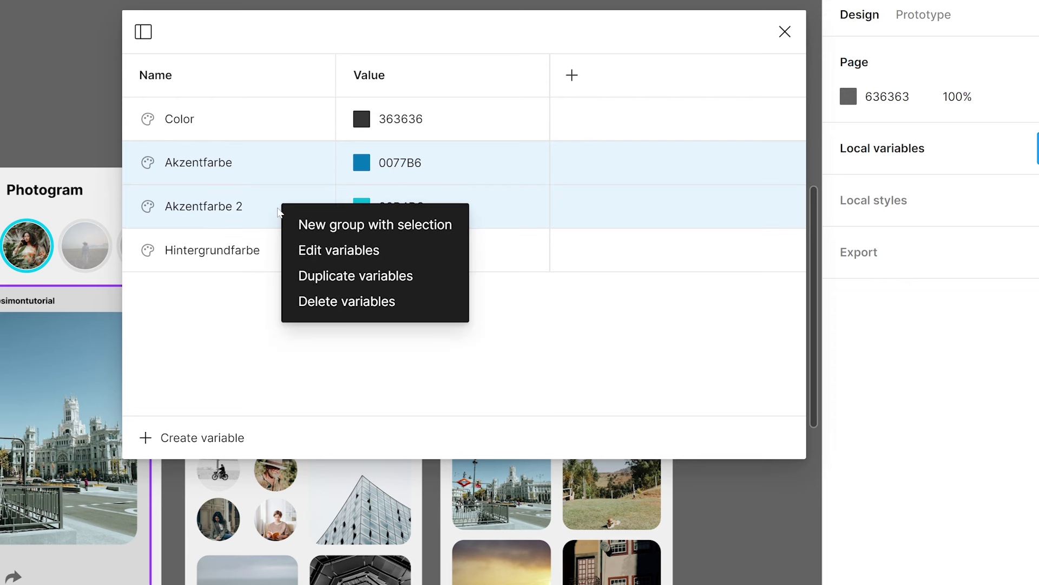
{"action": "left_click", "coordinate": [373, 224]}
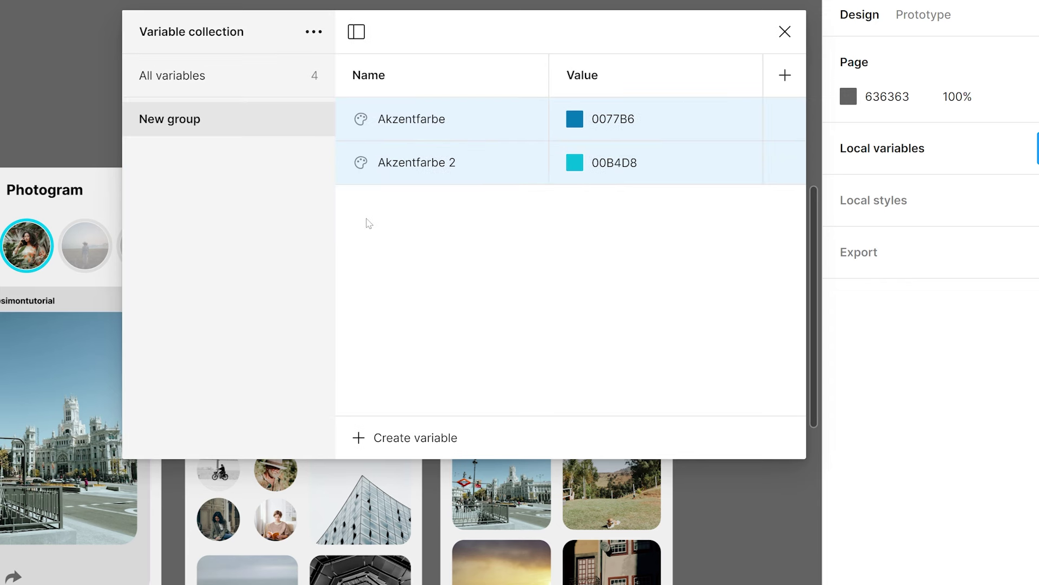
Rename the new variable group to Akzentfarben.
{"action": "double_click", "coordinate": [190, 120]}
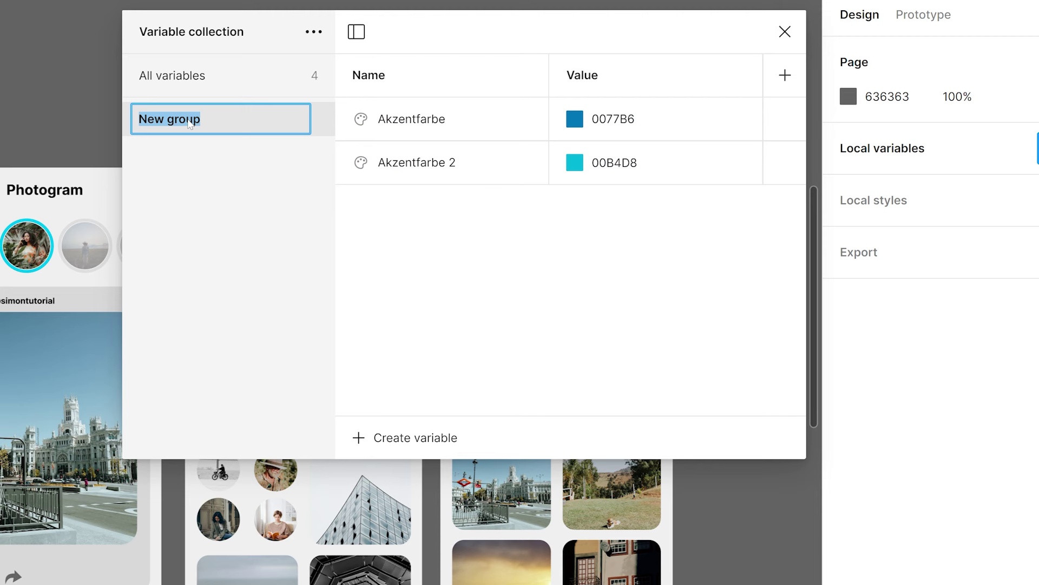
{"action": "type", "text": "Akzentfarben"}
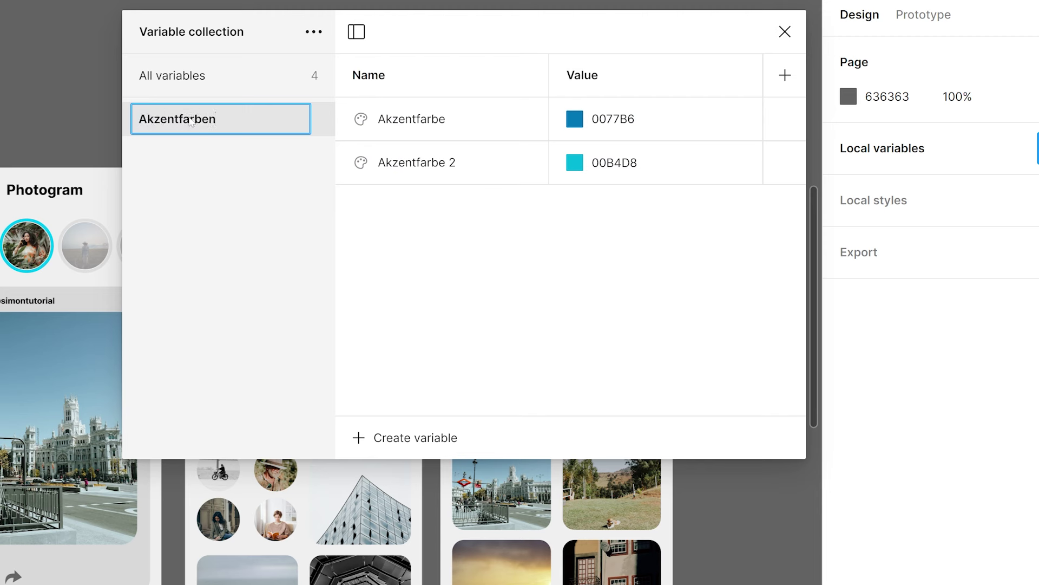
{"action": "key", "text": "Return"}
{"action": "left_click", "coordinate": [199, 75]}
{"action": "key", "text": "ctrl+z"}
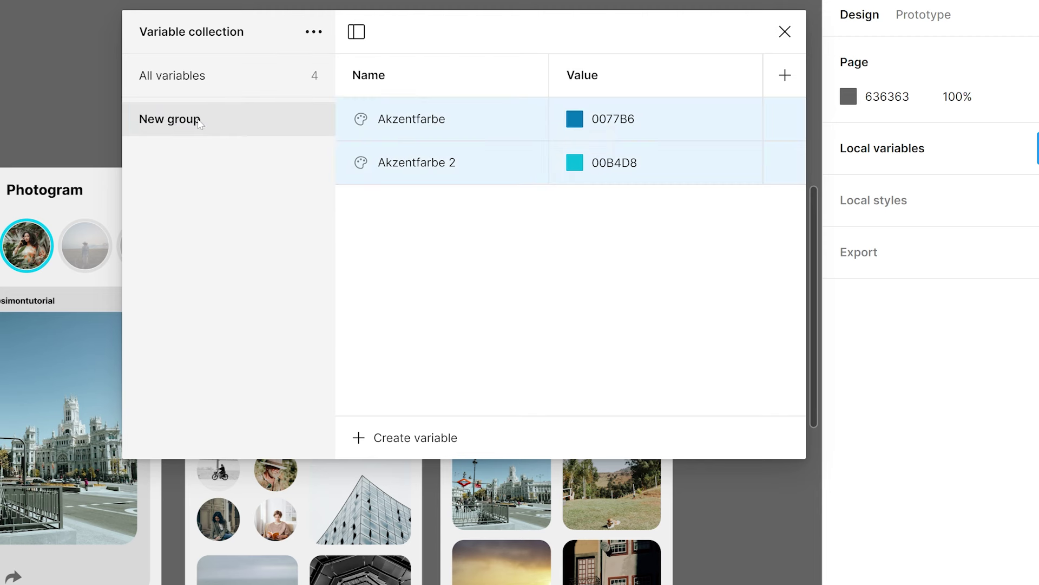
{"action": "double_click", "coordinate": [198, 124]}
{"action": "type", "text": "Akzent"}
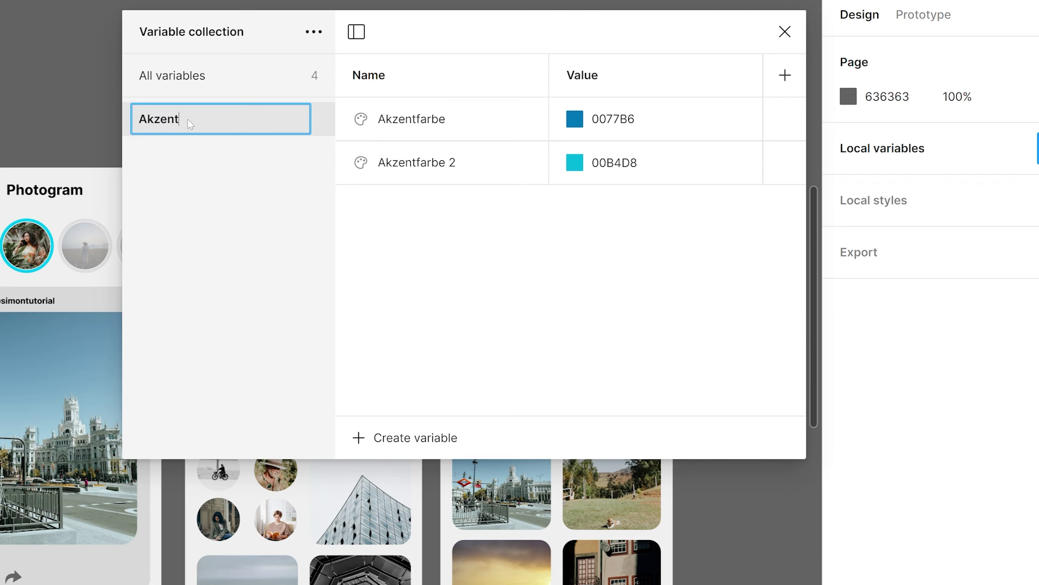
{"action": "type", "text": "farben"}
{"action": "key", "text": "Return"}
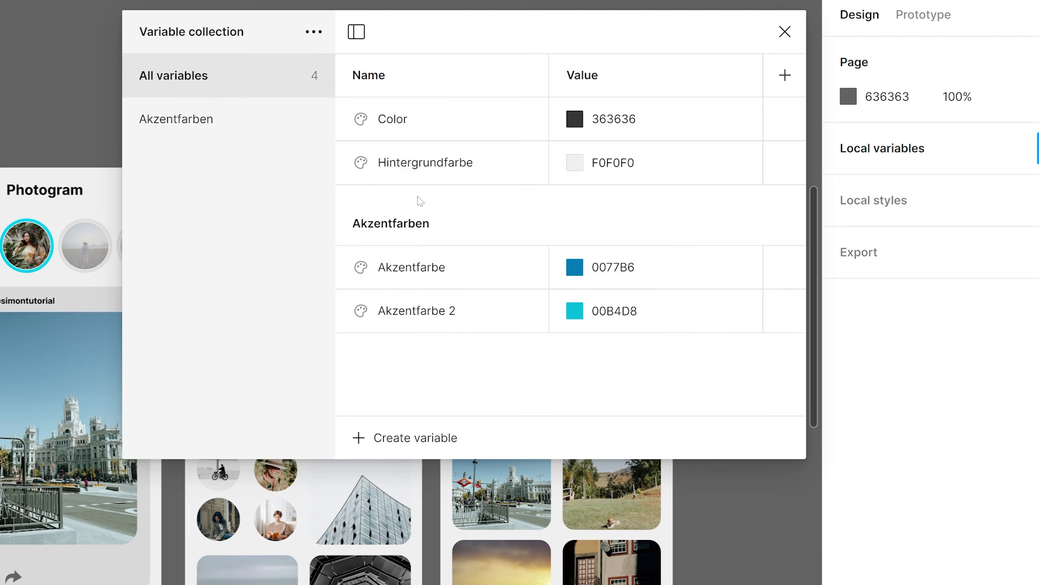
Switch between the Akzentfarben group view and the full variable list.
{"action": "left_click", "coordinate": [232, 123]}
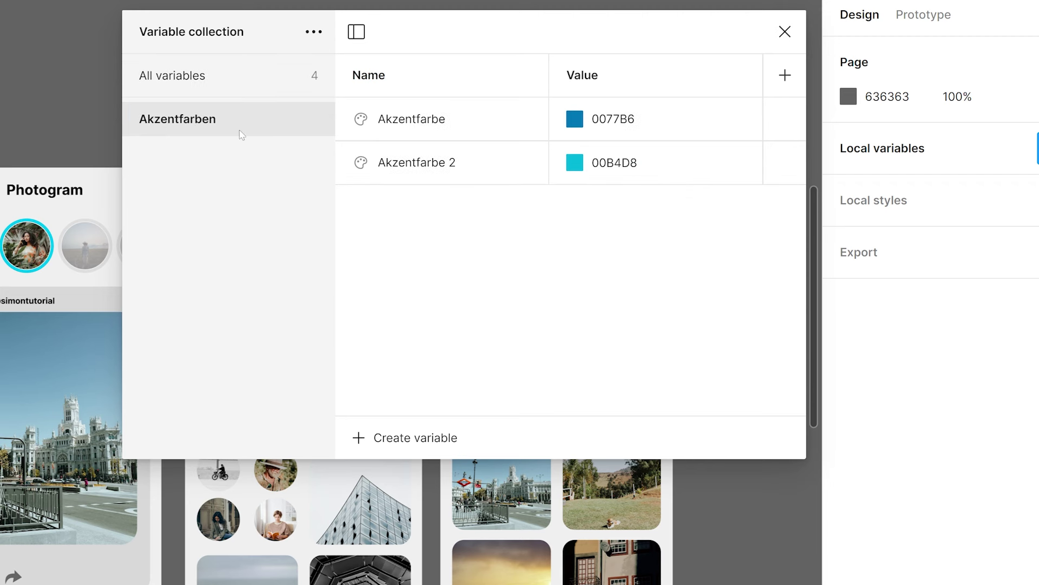
{"action": "left_click", "coordinate": [221, 81]}
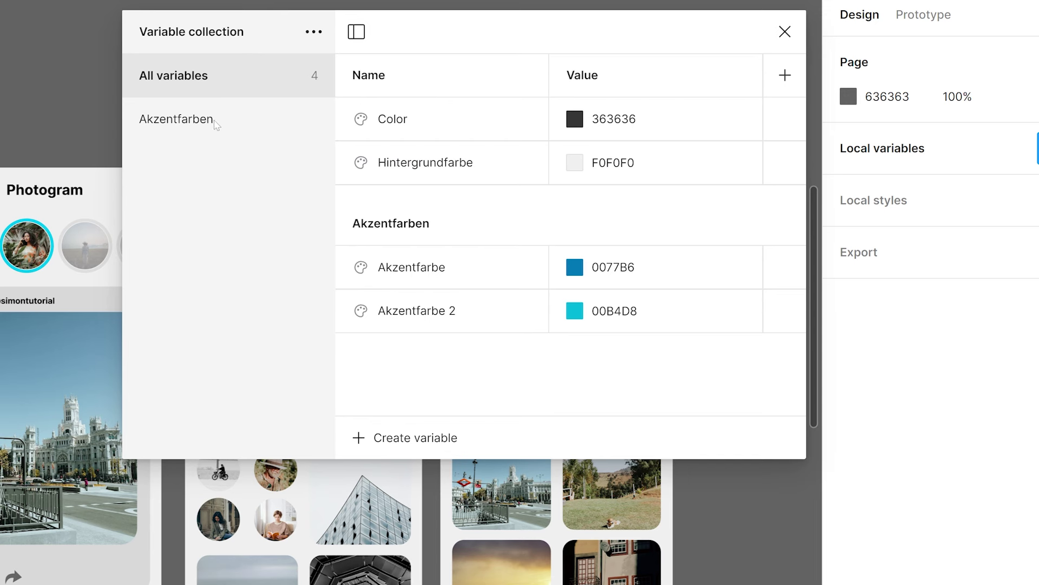
{"action": "left_click", "coordinate": [310, 34]}
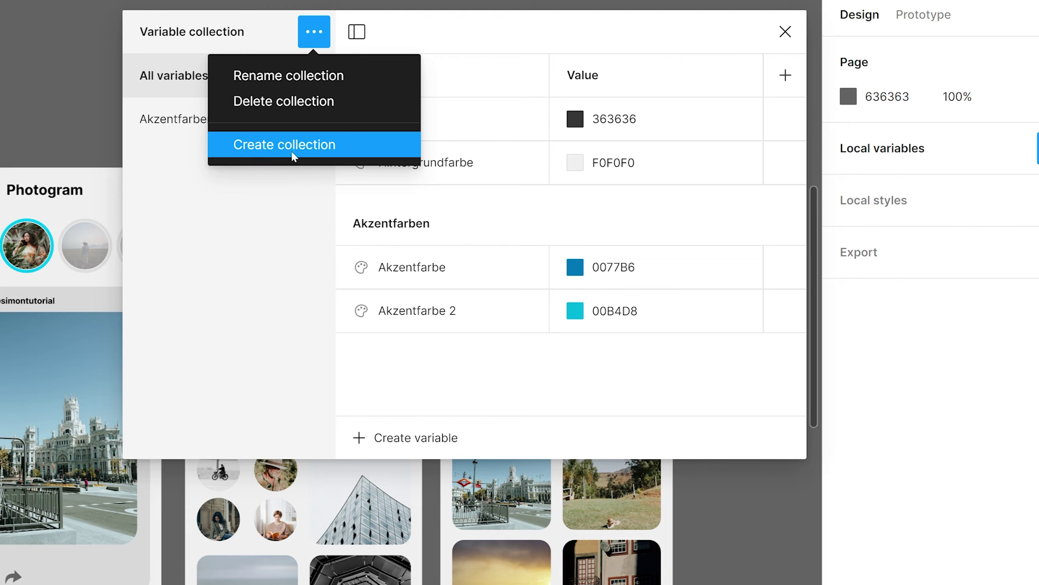
{"action": "left_click", "coordinate": [257, 255]}
{"action": "left_click", "coordinate": [232, 114]}
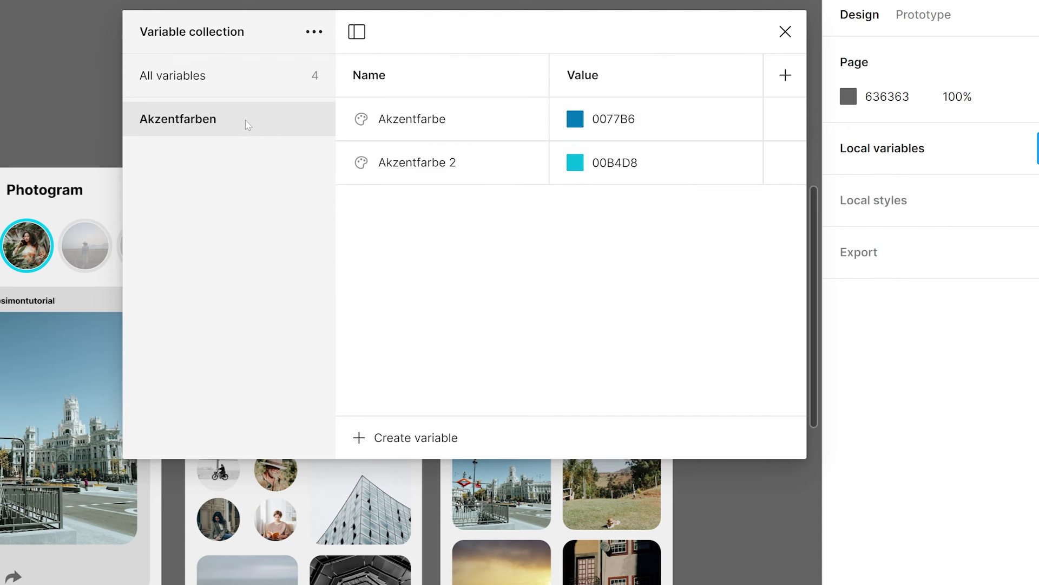
Create the Benutzername text style, then begin a new effect style.
{"action": "key", "text": "Escape"}
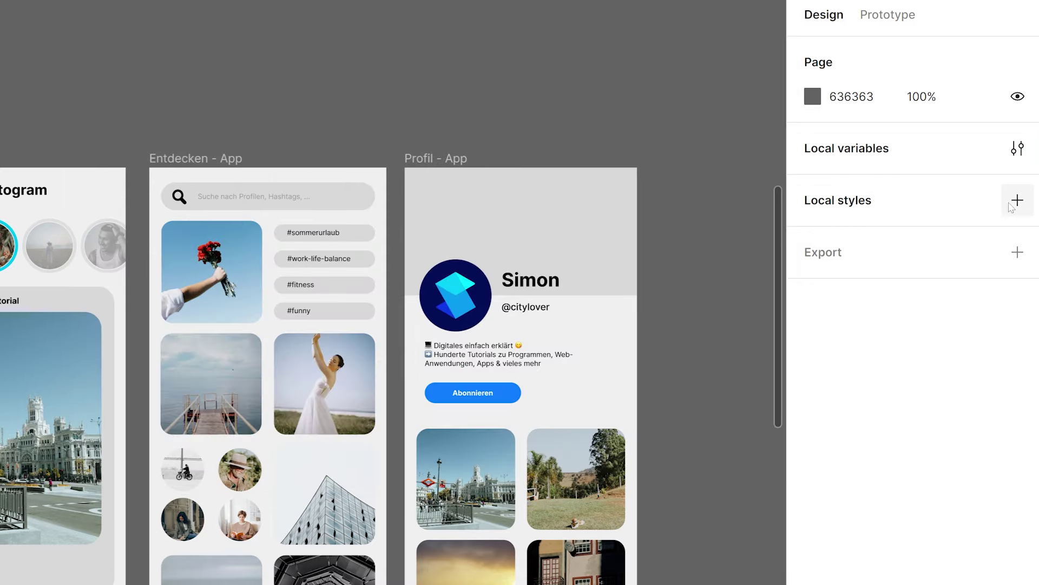
{"action": "left_click", "coordinate": [1018, 200]}
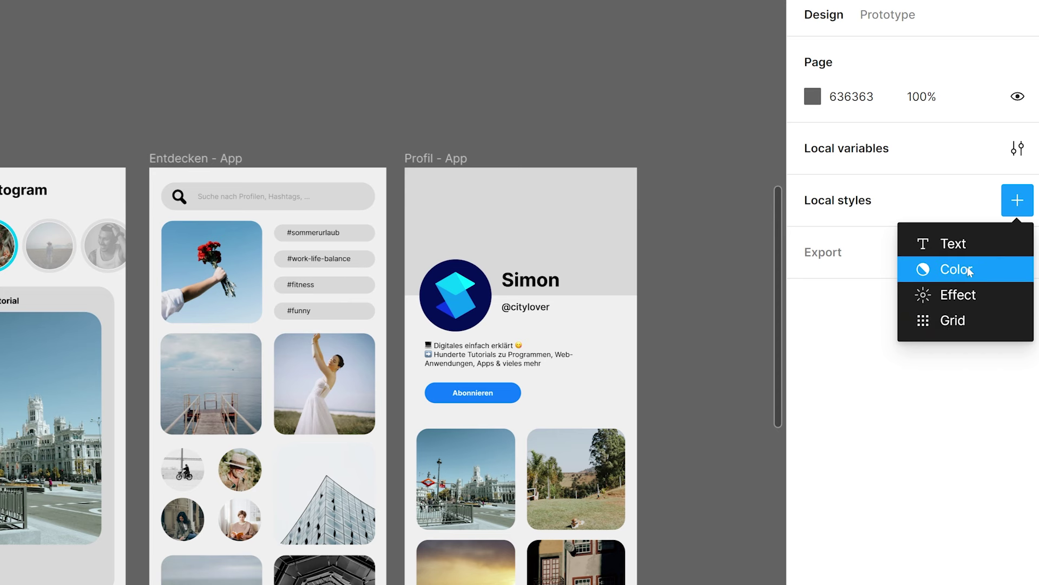
{"action": "left_click", "coordinate": [972, 248]}
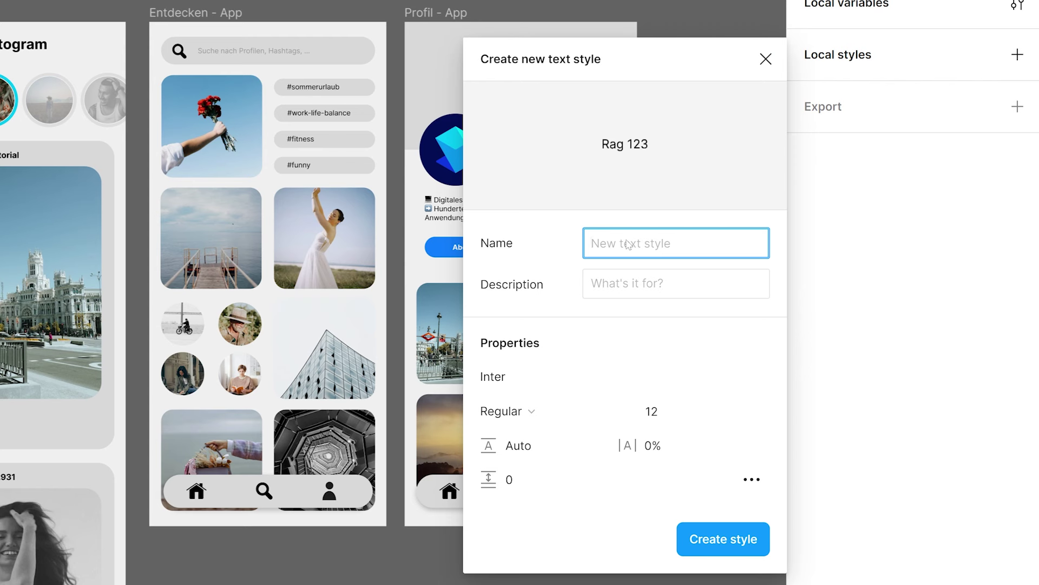
{"action": "type", "text": "Benutzerna"}
{"action": "type", "text": "me"}
{"action": "key", "text": "Return"}
{"action": "left_click", "coordinate": [1017, 56]}
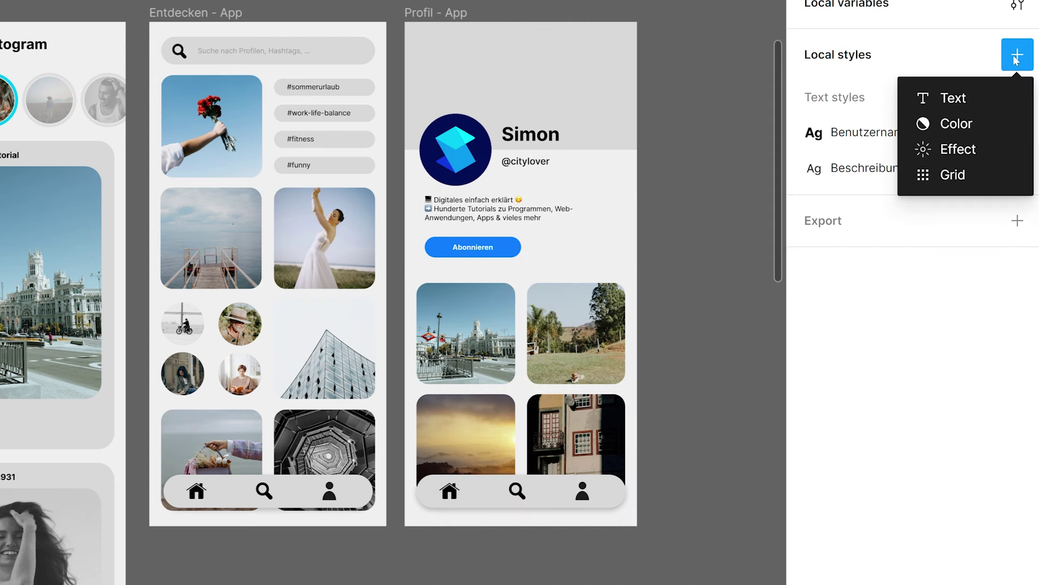
{"action": "left_click", "coordinate": [978, 152]}
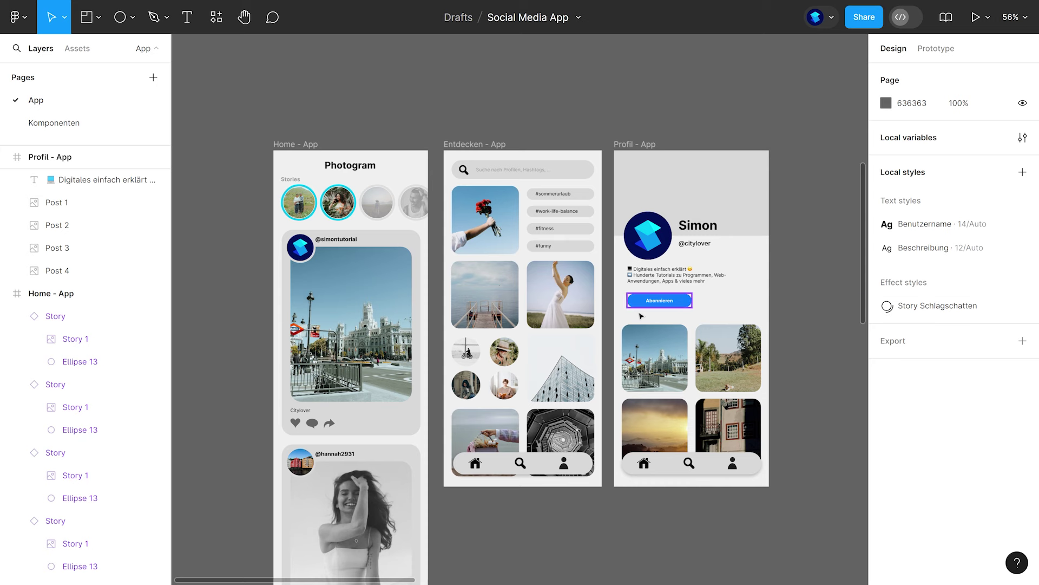
Bind Rectangle 14's fill to Hintergrundfarbe and Ellipse 13's stroke to Akzentfarbe 2.
{"action": "double_click", "coordinate": [578, 230]}
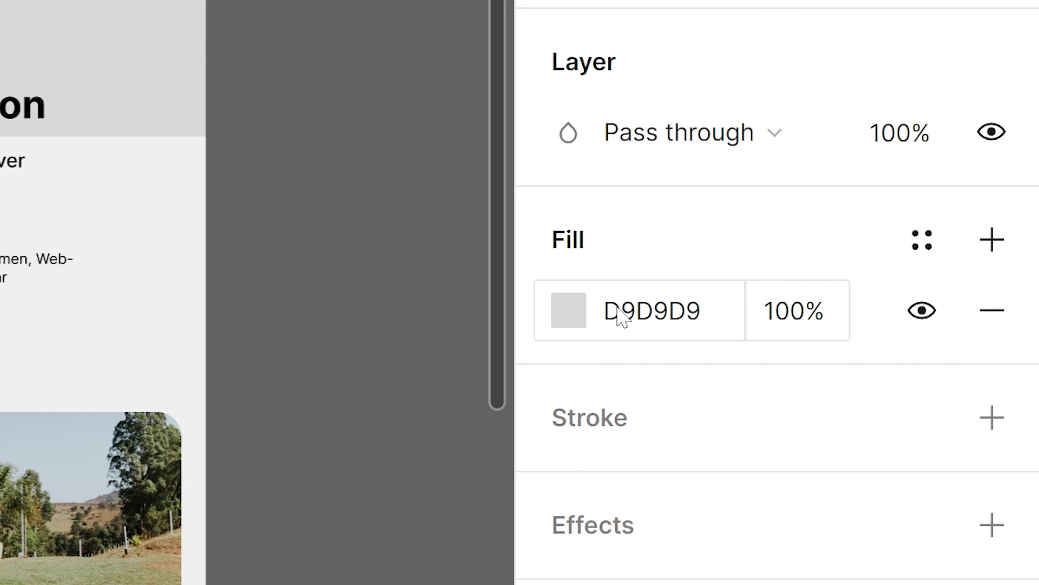
{"action": "left_click", "coordinate": [910, 254]}
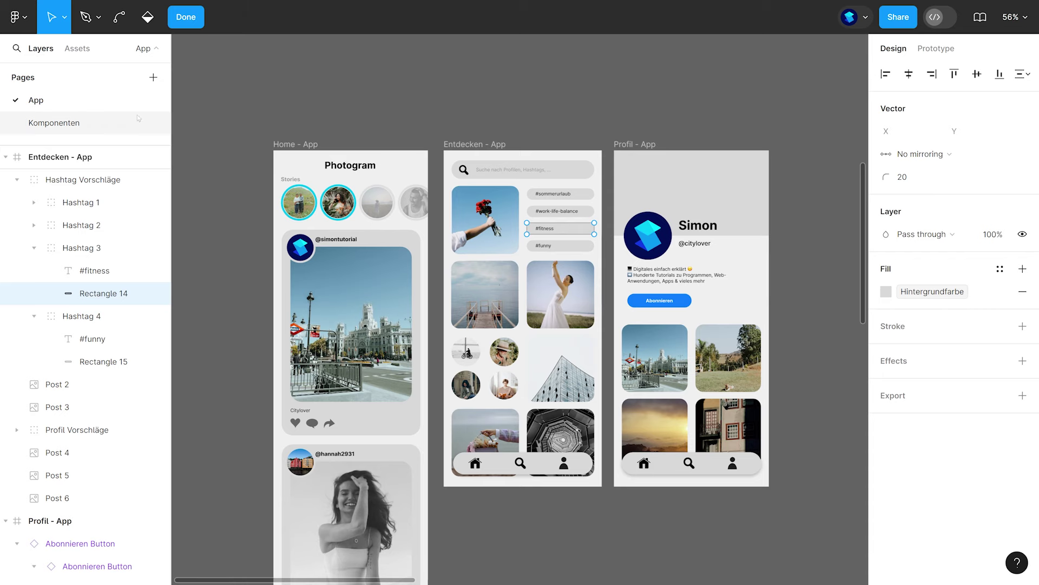
{"action": "left_click", "coordinate": [138, 118]}
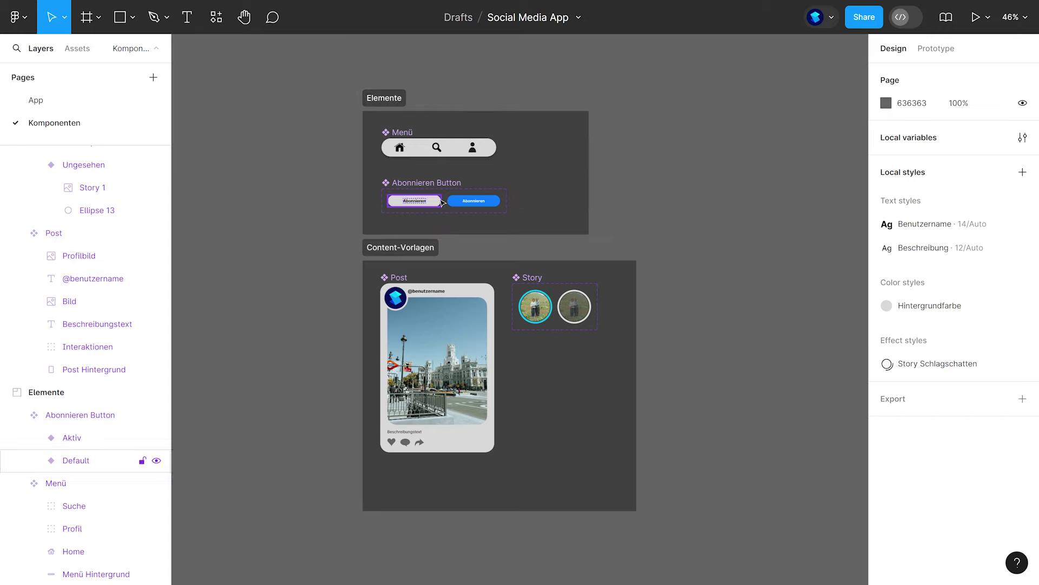
{"action": "scroll", "coordinate": [523, 301], "scroll_direction": "up", "scroll_amount": 5}
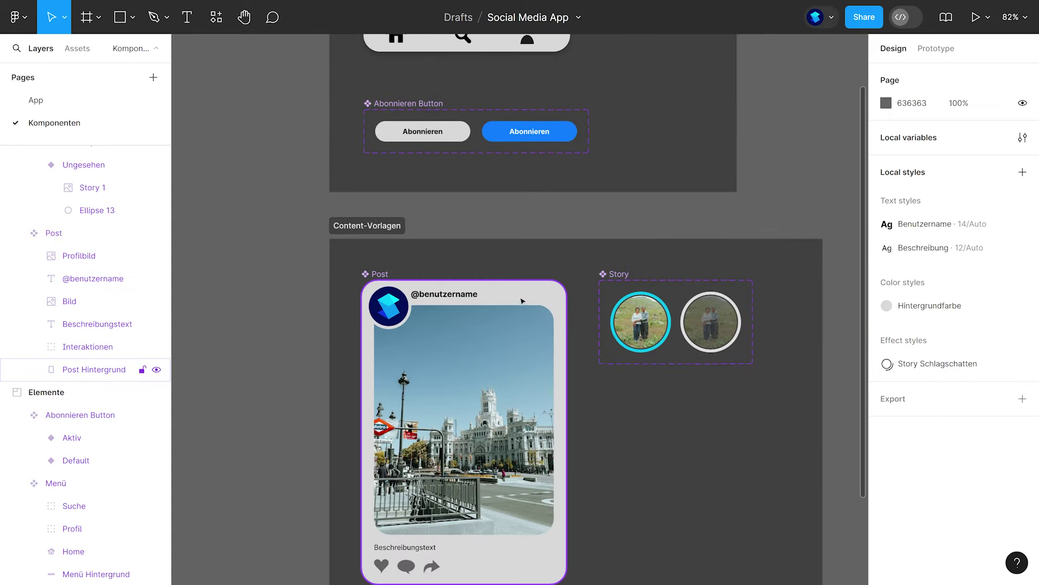
{"action": "scroll", "coordinate": [686, 314], "scroll_direction": "up", "scroll_amount": 5}
{"action": "left_click", "coordinate": [653, 312]}
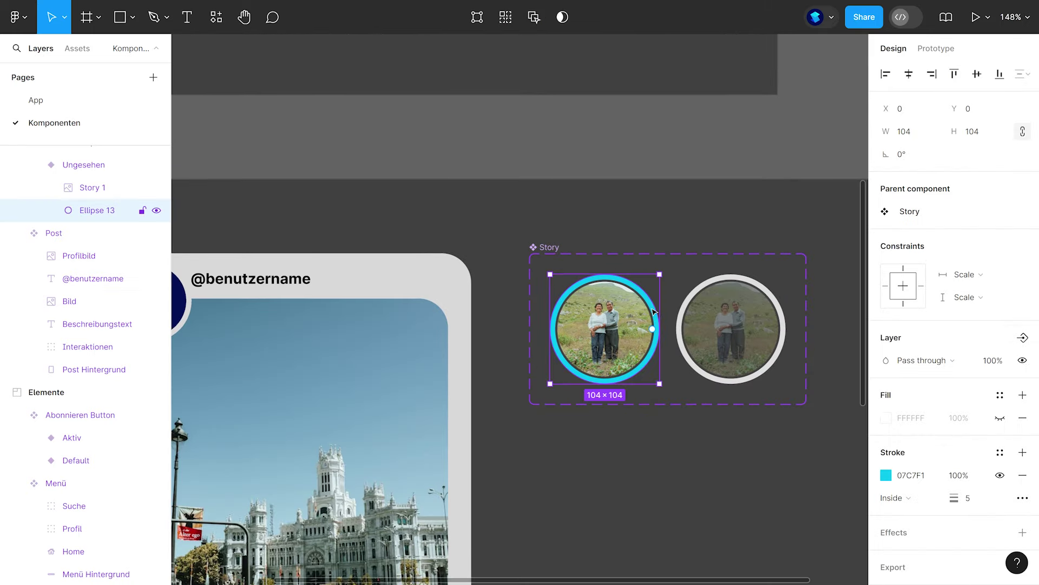
{"action": "left_click", "coordinate": [886, 475]}
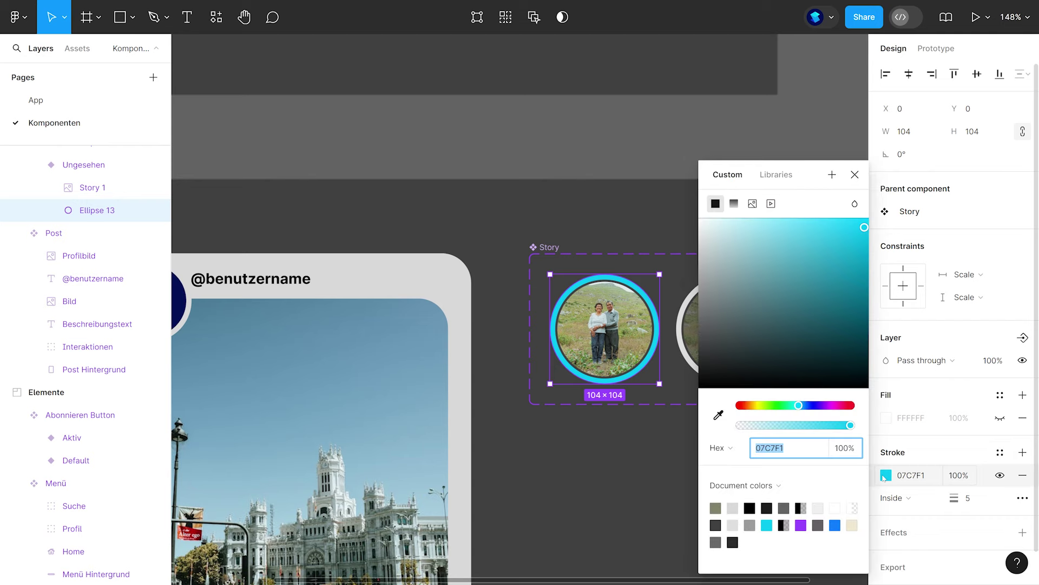
{"action": "left_click", "coordinate": [1000, 452]}
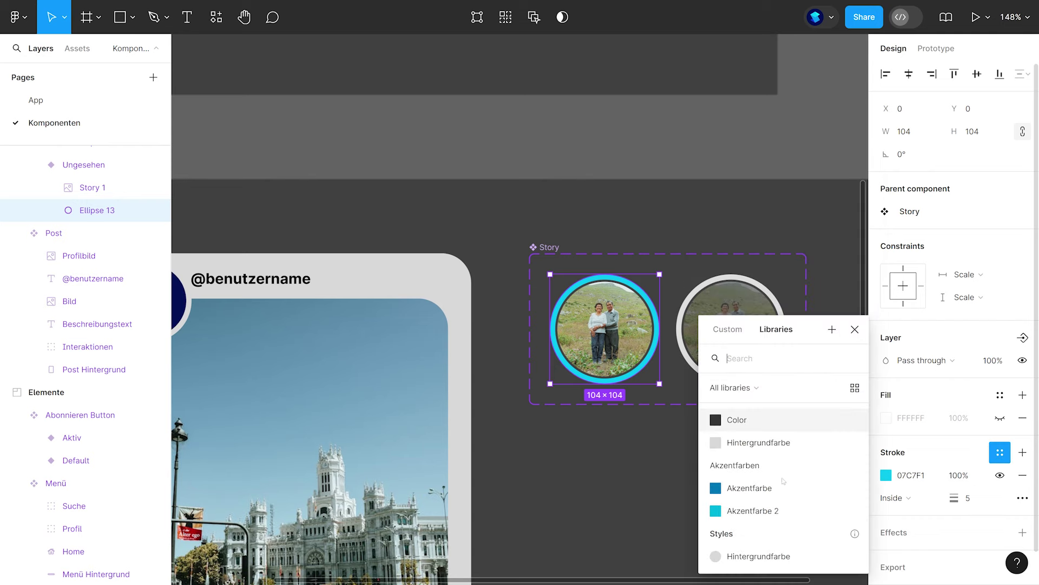
{"action": "left_click", "coordinate": [755, 511]}
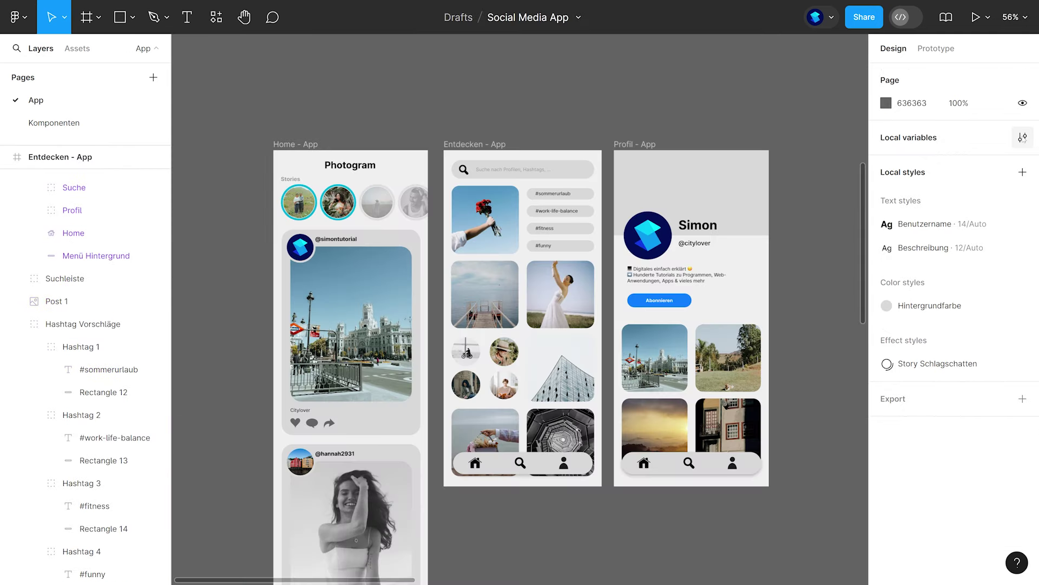
Set Hintergrundfarbe to ABABAB and preview the darker pills on the canvas.
{"action": "left_click", "coordinate": [1022, 137]}
{"action": "left_click", "coordinate": [723, 148]}
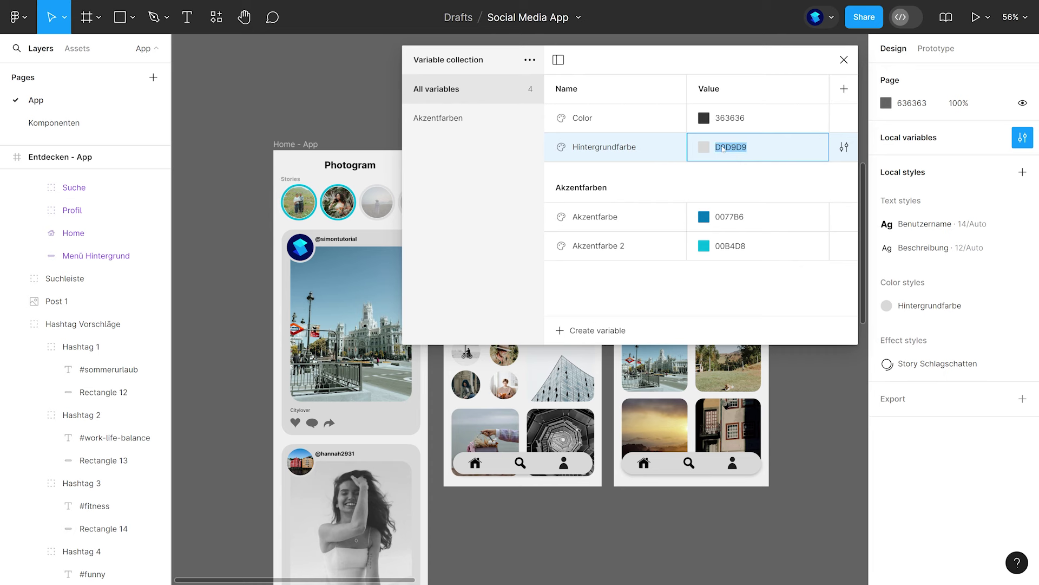
{"action": "left_click", "coordinate": [703, 148]}
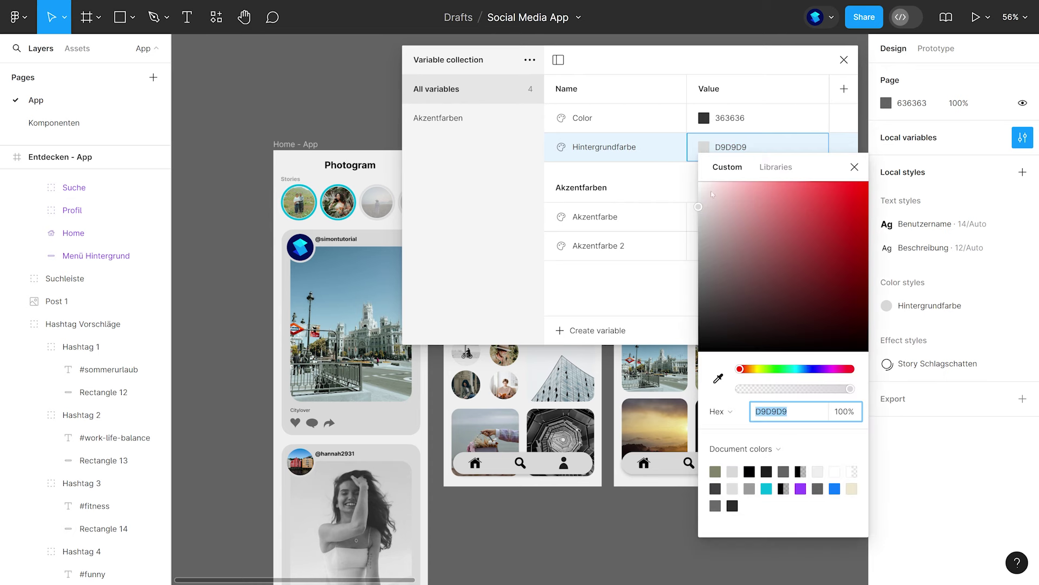
{"action": "type", "text": "ABABAB"}
{"action": "key", "text": "Return"}
{"action": "left_click", "coordinate": [362, 109]}
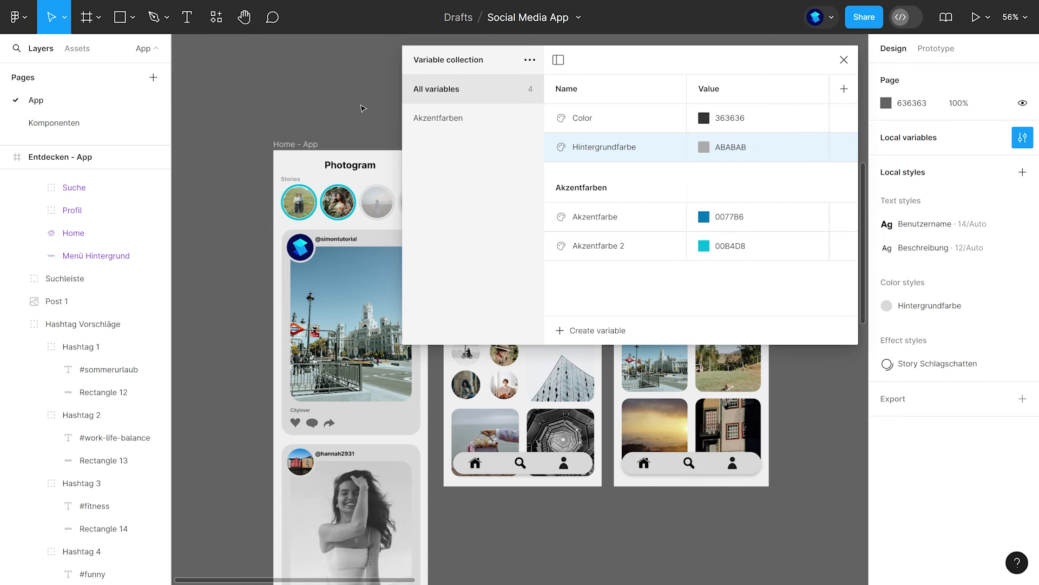
{"action": "left_click", "coordinate": [844, 59]}
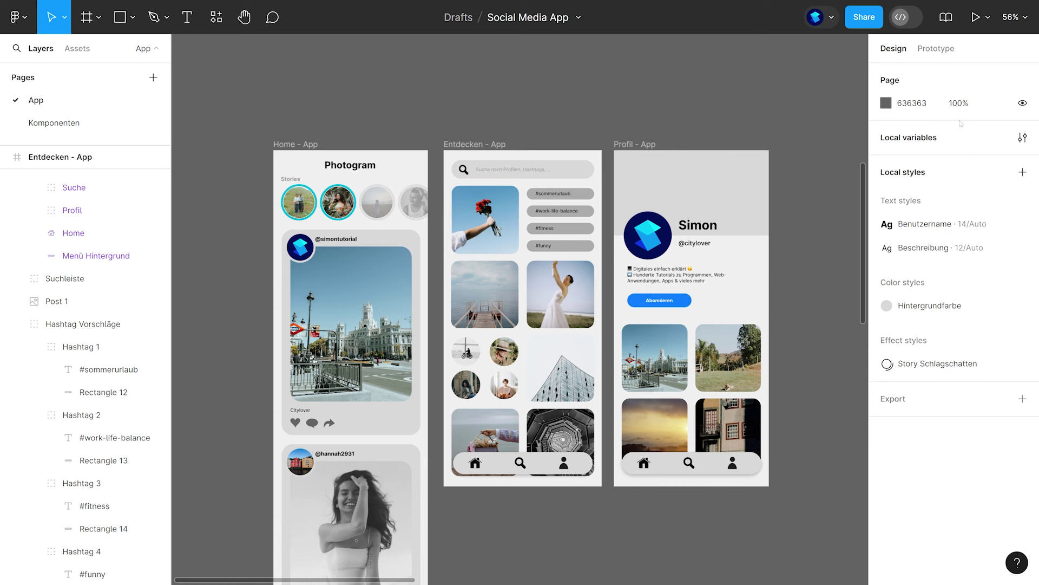
{"action": "left_click", "coordinate": [906, 109]}
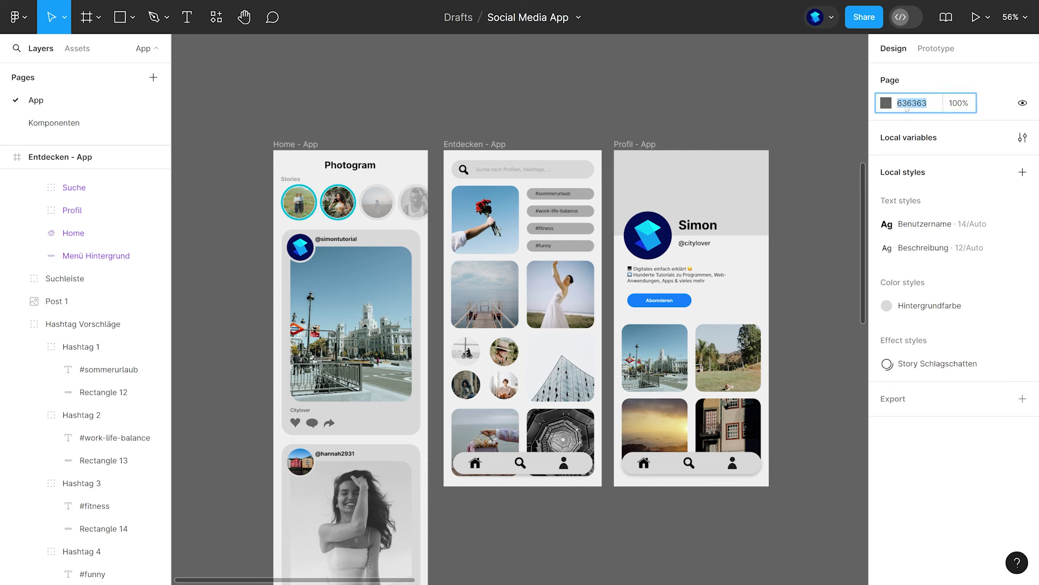
{"action": "left_click", "coordinate": [797, 100]}
Revert Hintergrundfarbe to D9D9D9 and close the variables window.
{"action": "left_click", "coordinate": [1022, 138]}
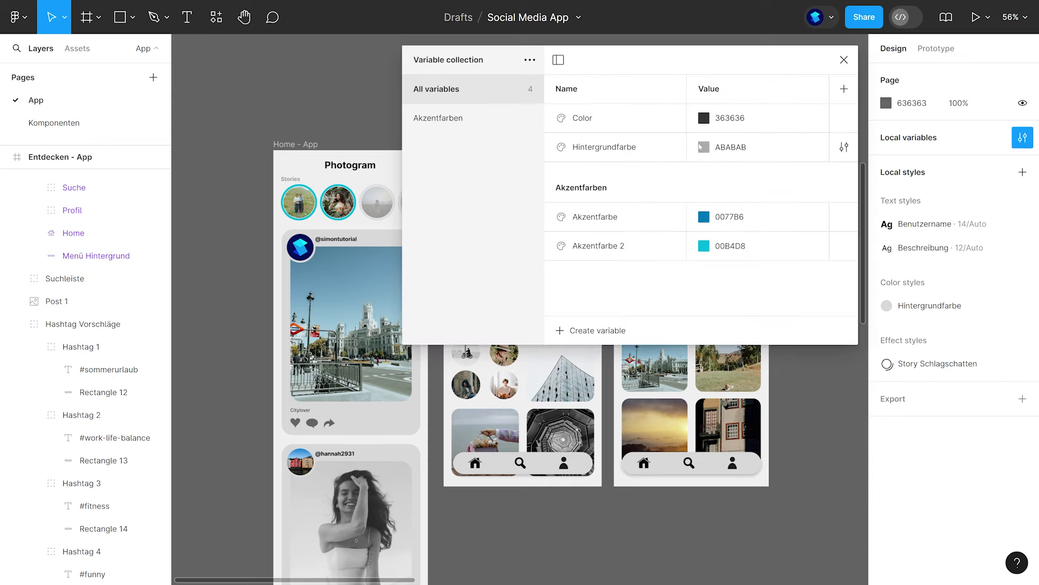
{"action": "left_click", "coordinate": [741, 151]}
{"action": "type", "text": "D9D9D9"}
{"action": "key", "text": "Return"}
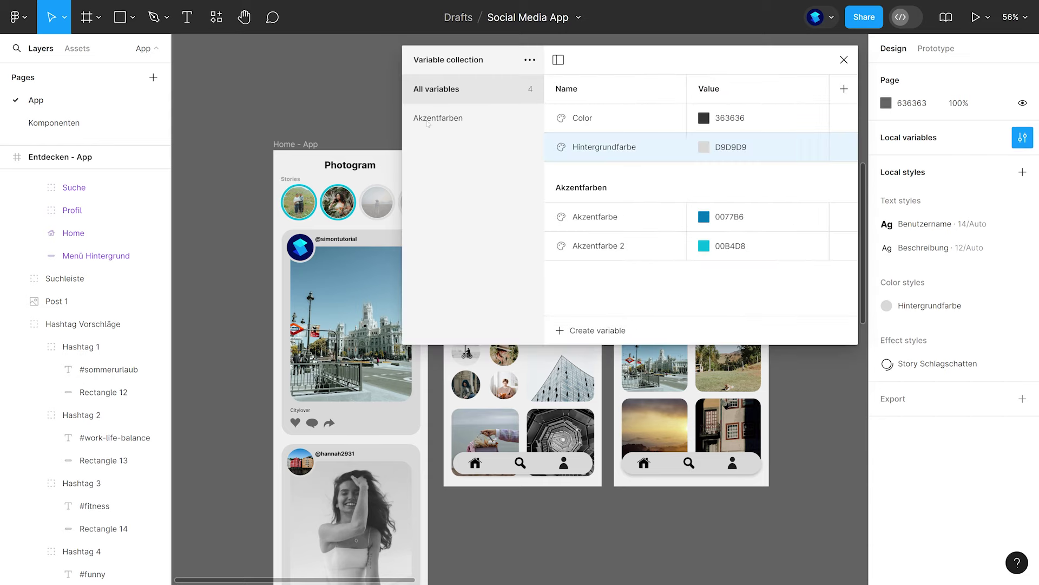
{"action": "left_click", "coordinate": [844, 59]}
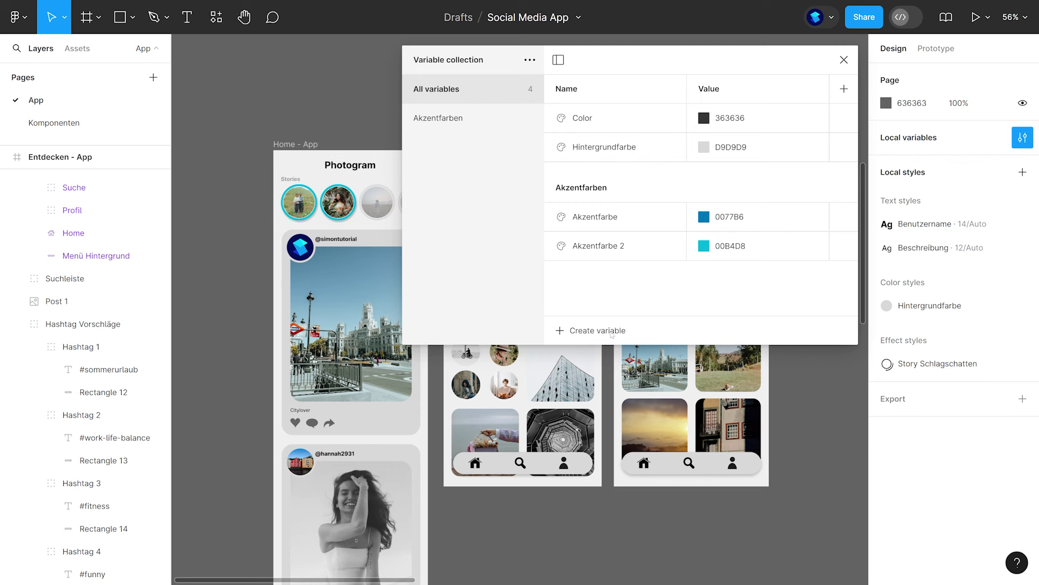
Add a new number variable named Abstand and begin editing its value.
{"action": "left_click", "coordinate": [611, 333]}
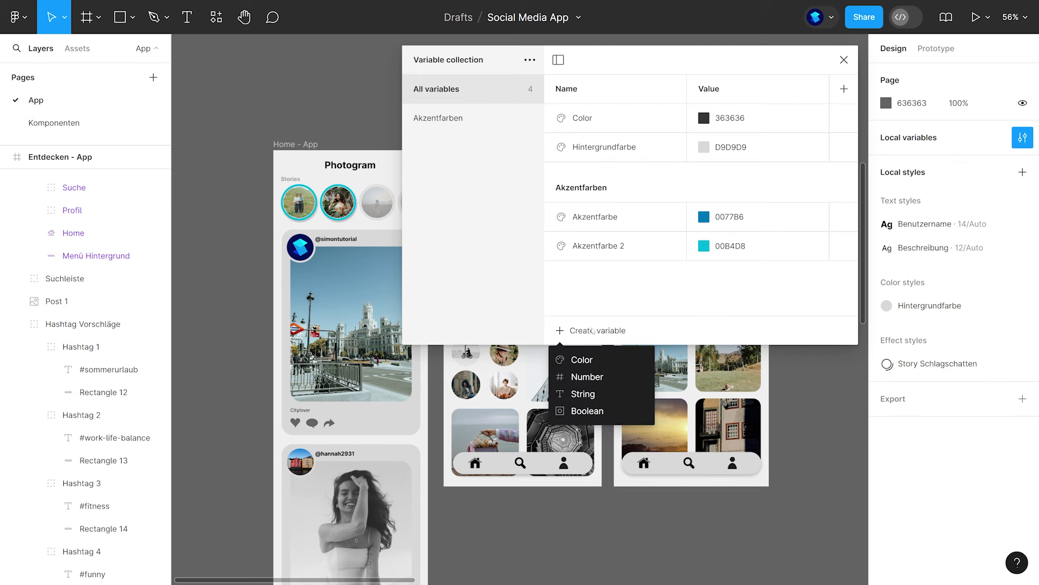
{"action": "left_click", "coordinate": [598, 383]}
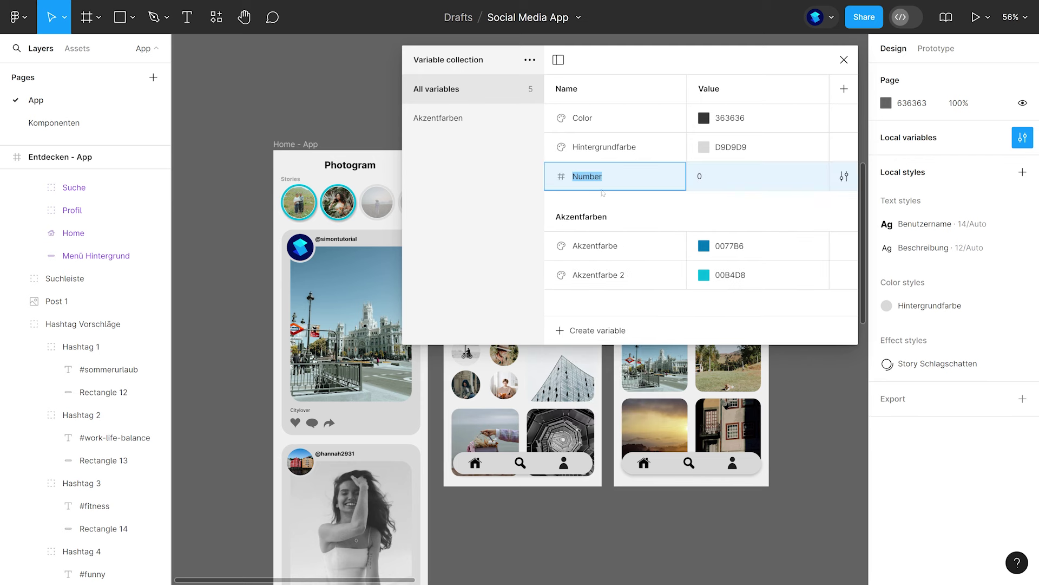
{"action": "type", "text": "Abstand"}
{"action": "left_click", "coordinate": [725, 178]}
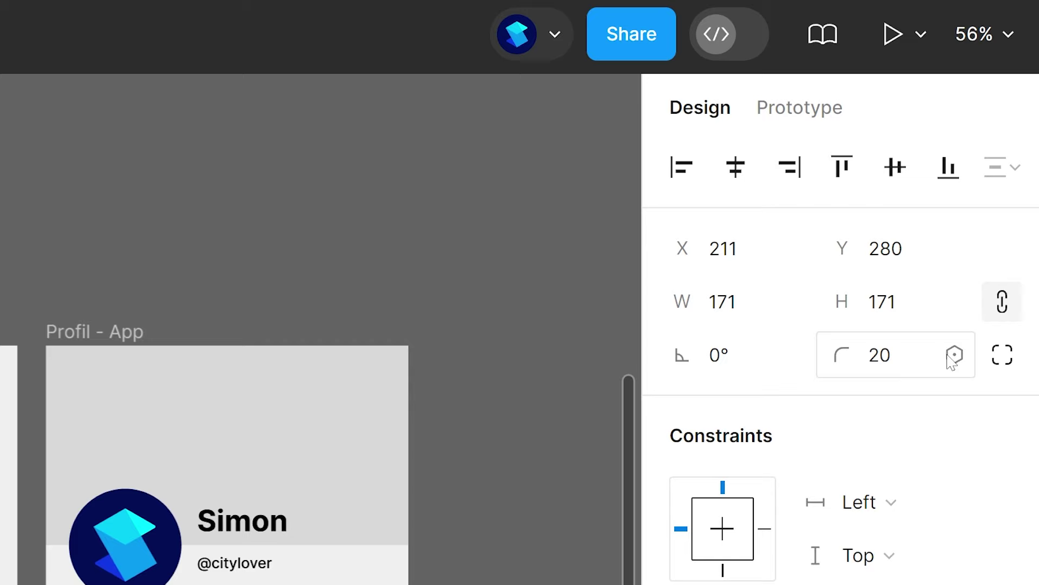
Bind the corner radius of the post images, including Posts 2 and 4, to the variable.
{"action": "left_click", "coordinate": [954, 354]}
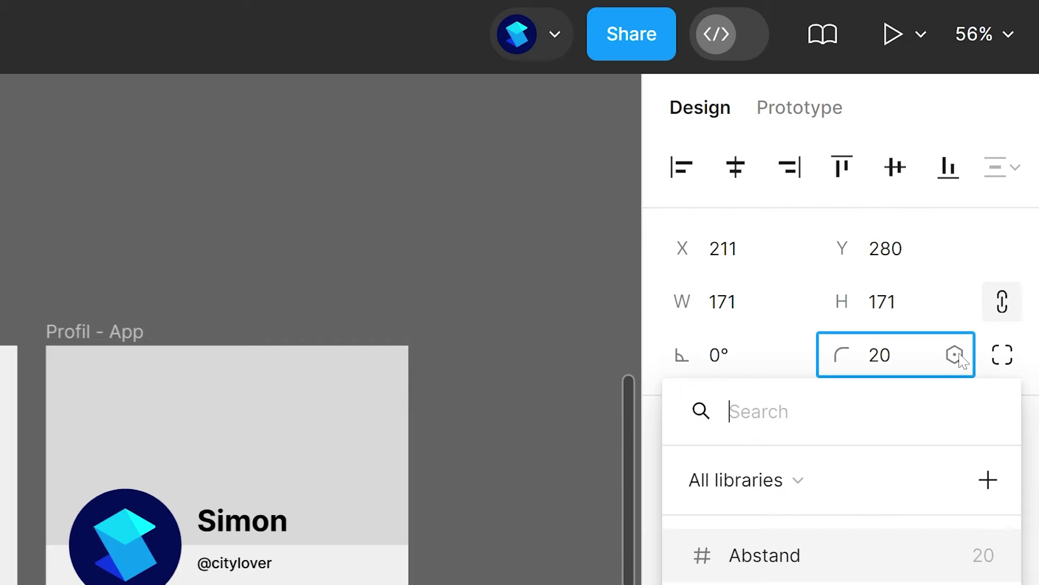
{"action": "left_click", "coordinate": [844, 560]}
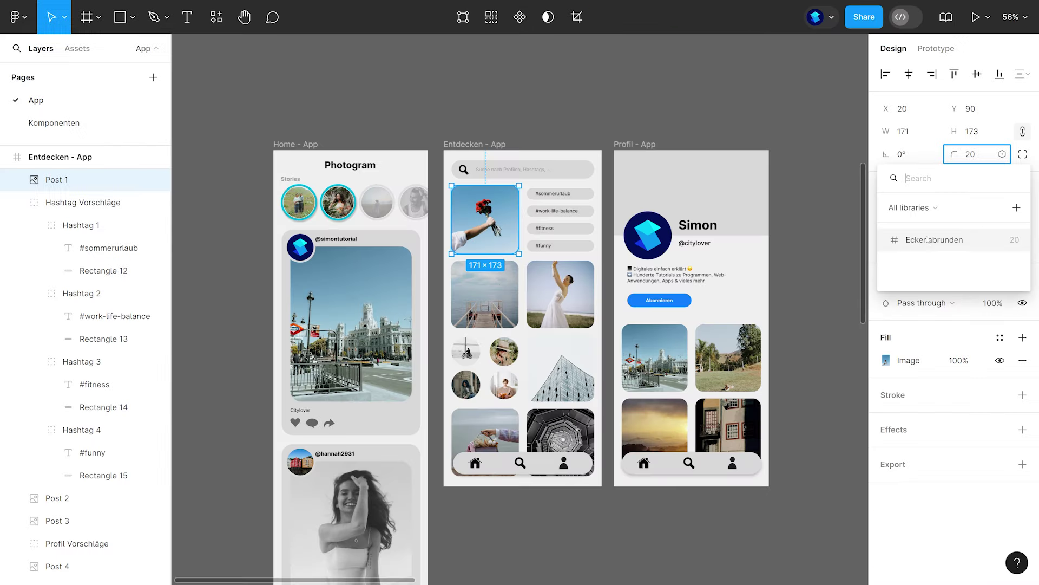
{"action": "left_click", "coordinate": [928, 239]}
{"action": "left_click", "coordinate": [57, 498]}
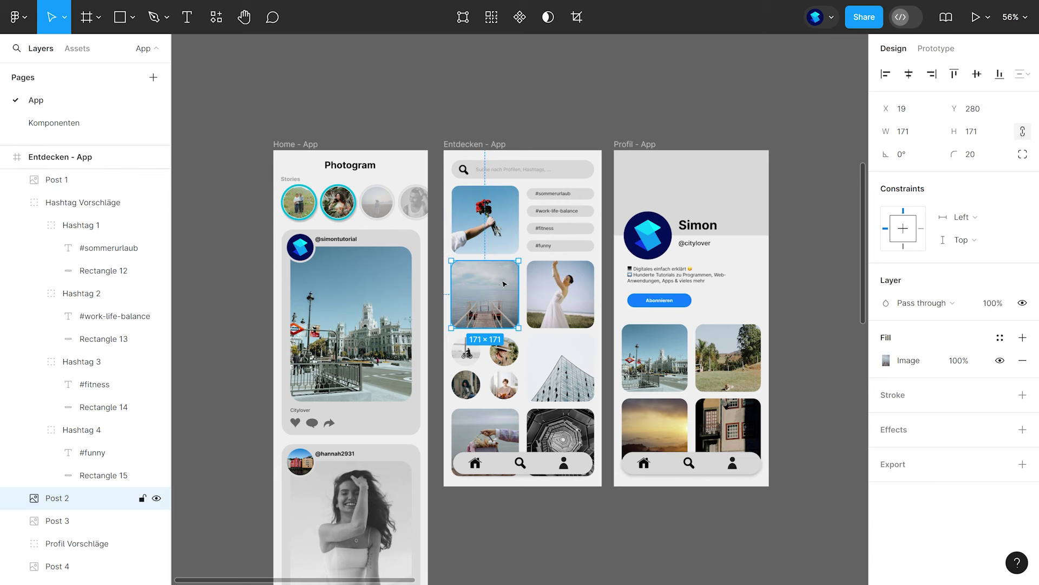
{"action": "left_click", "coordinate": [1002, 154]}
{"action": "left_click", "coordinate": [929, 239]}
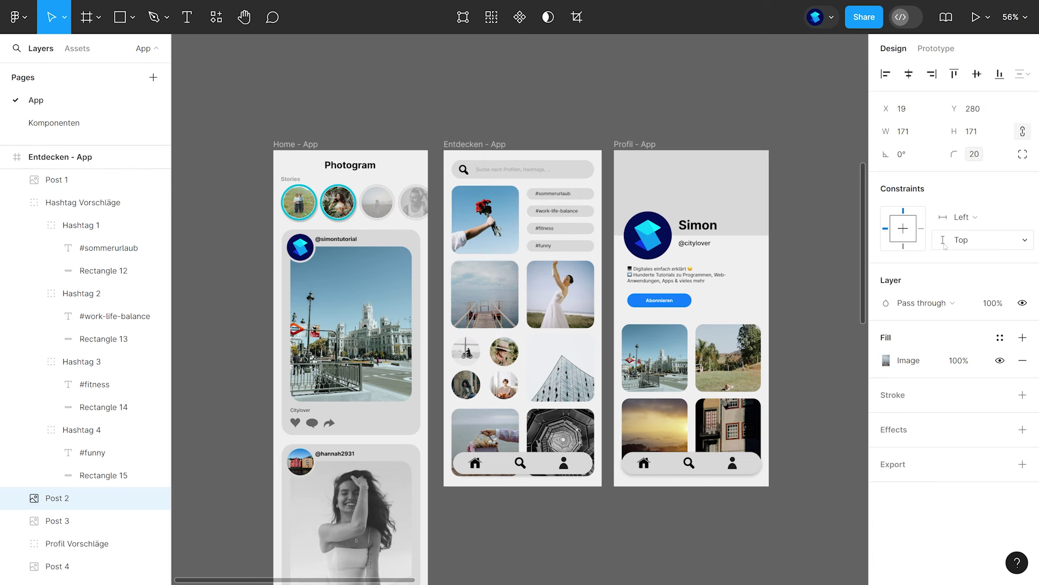
{"action": "left_click", "coordinate": [569, 369]}
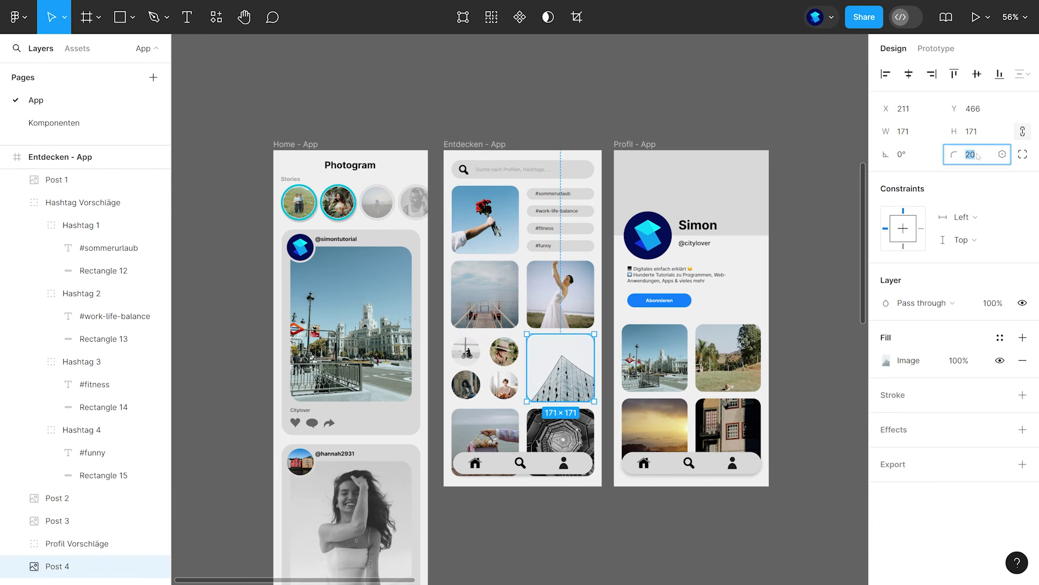
{"action": "left_click", "coordinate": [1002, 153]}
Test Eckenabrunden at 40, then set it back to 20.
{"action": "left_click", "coordinate": [1015, 240]}
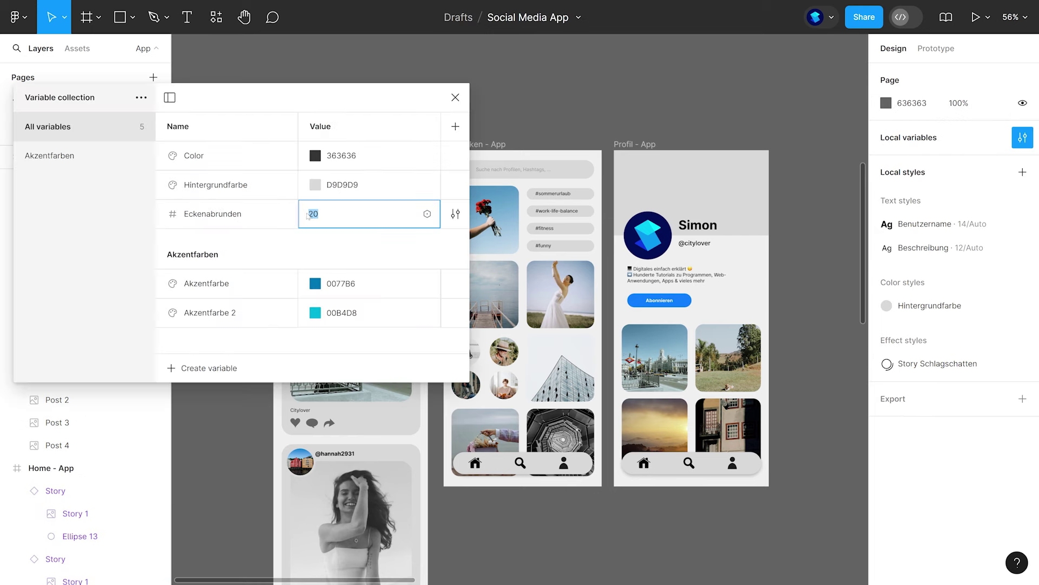
{"action": "type", "text": "40"}
{"action": "key", "text": "Return"}
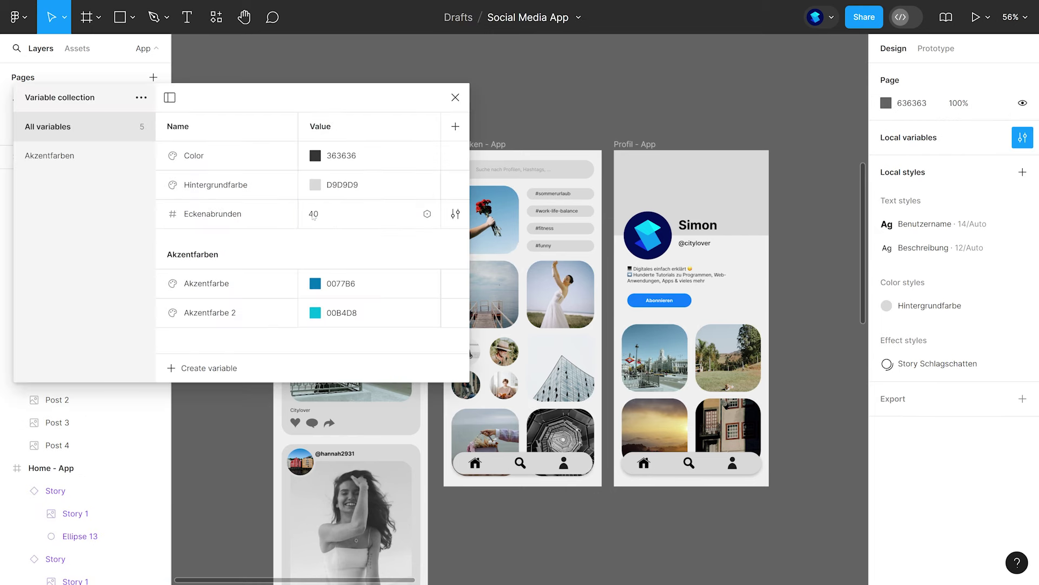
{"action": "double_click", "coordinate": [417, 214]}
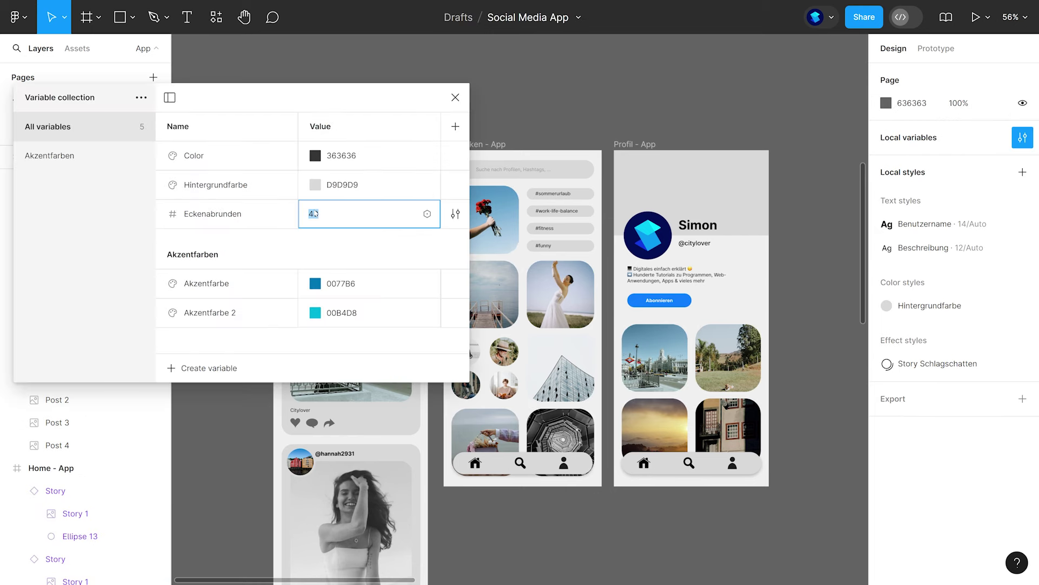
{"action": "type", "text": "20"}
{"action": "key", "text": "Return"}
{"action": "left_click", "coordinate": [454, 98]}
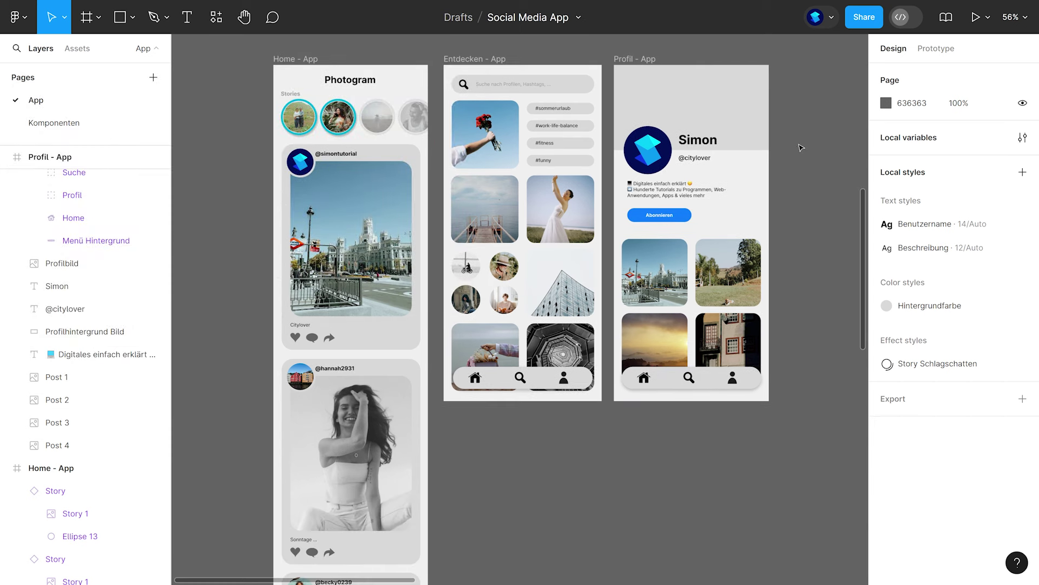
Rename the Desktop - 1 frame to Style Guide.
{"action": "key", "text": "h"}
{"action": "left_click_drag", "start_coordinate": [646, 129], "coordinate": [663, 163]}
{"action": "key", "text": "v"}
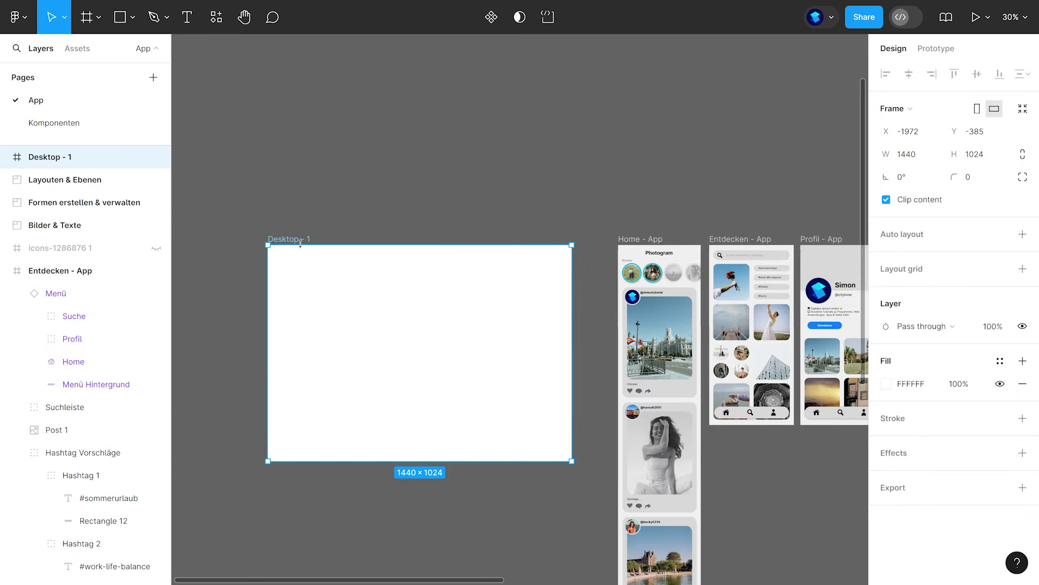
{"action": "double_click", "coordinate": [298, 239]}
{"action": "type", "text": "Style"}
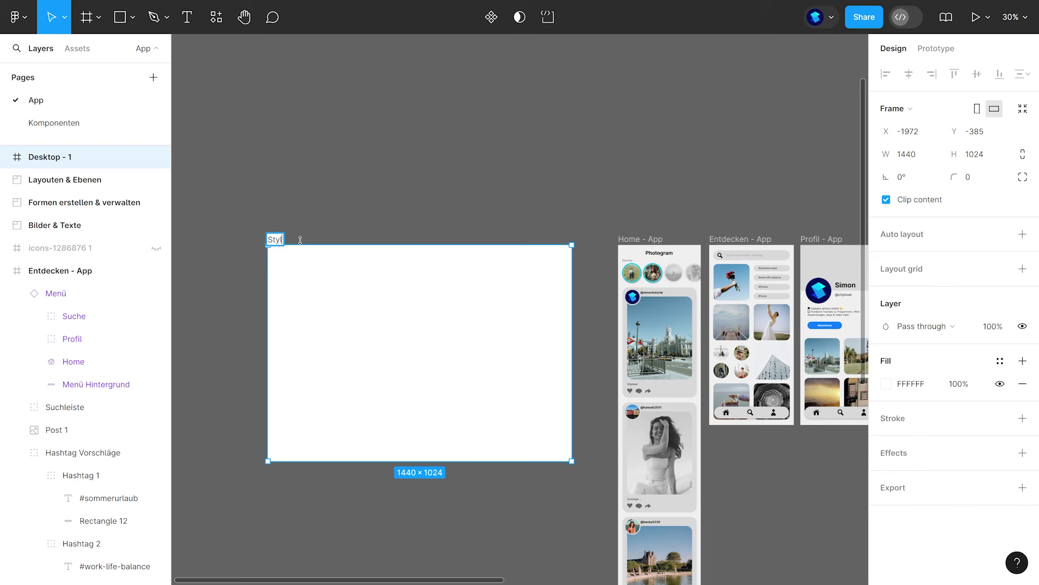
{"action": "type", "text": " Guide"}
{"action": "key", "text": "Return"}
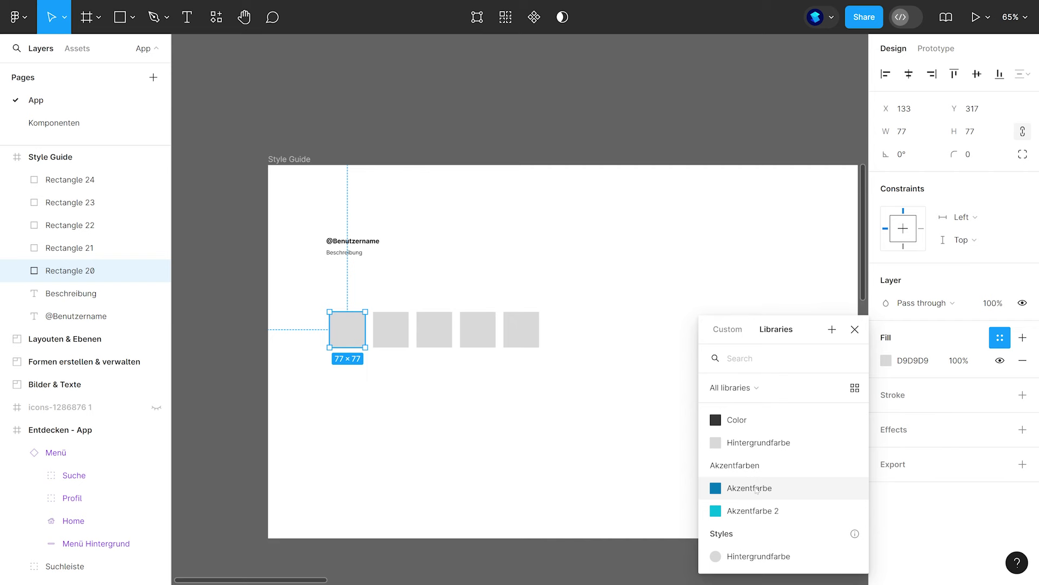
Fill the four swatches with Akzentfarbe, Akzentfarbe 2 and the other colour variables, then shrink the frame.
{"action": "left_click", "coordinate": [756, 489]}
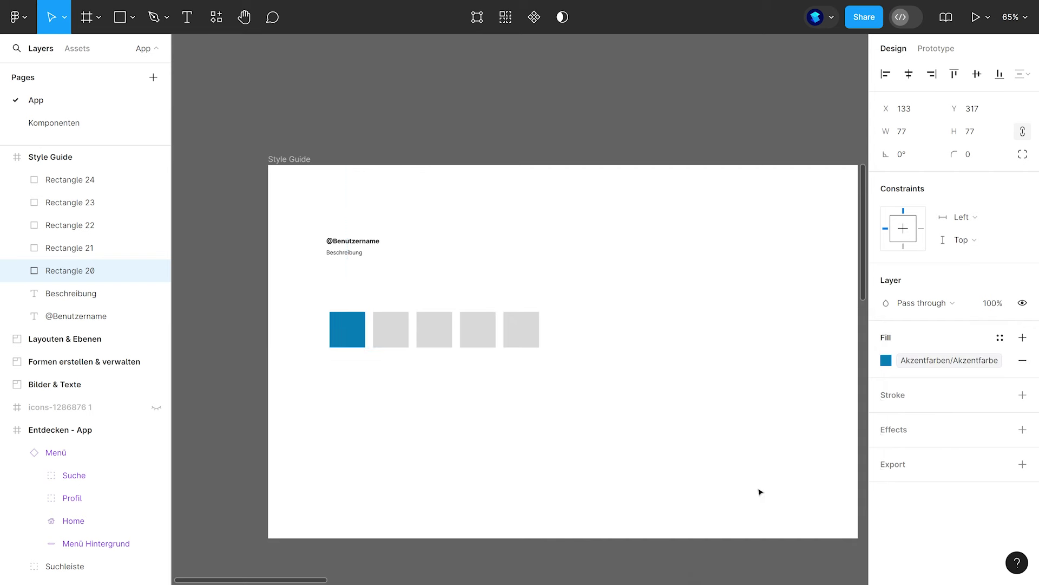
{"action": "left_click", "coordinate": [391, 329]}
{"action": "left_click", "coordinate": [1000, 338]}
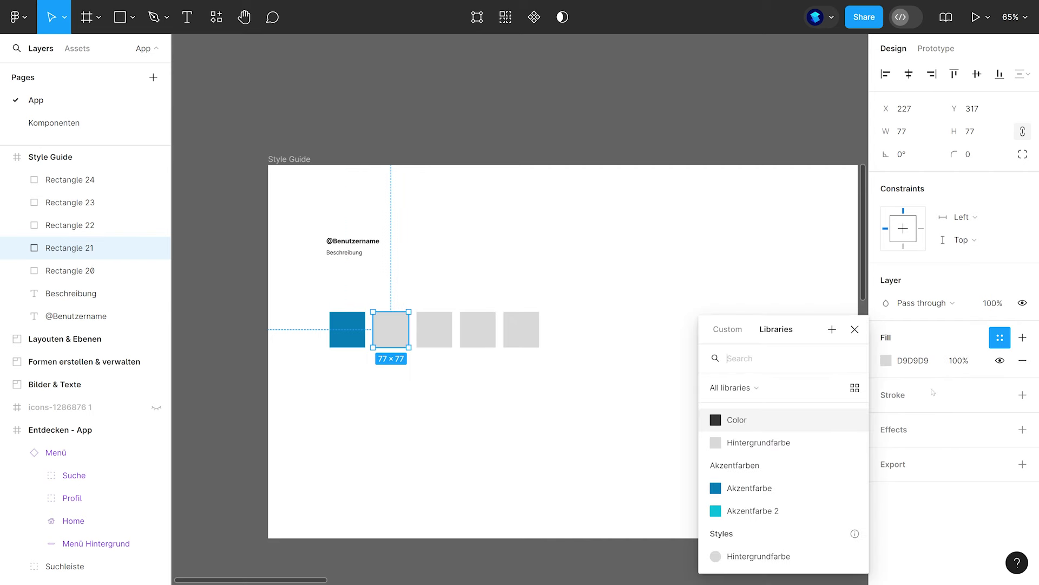
{"action": "left_click", "coordinate": [758, 509]}
{"action": "left_click", "coordinate": [427, 328]}
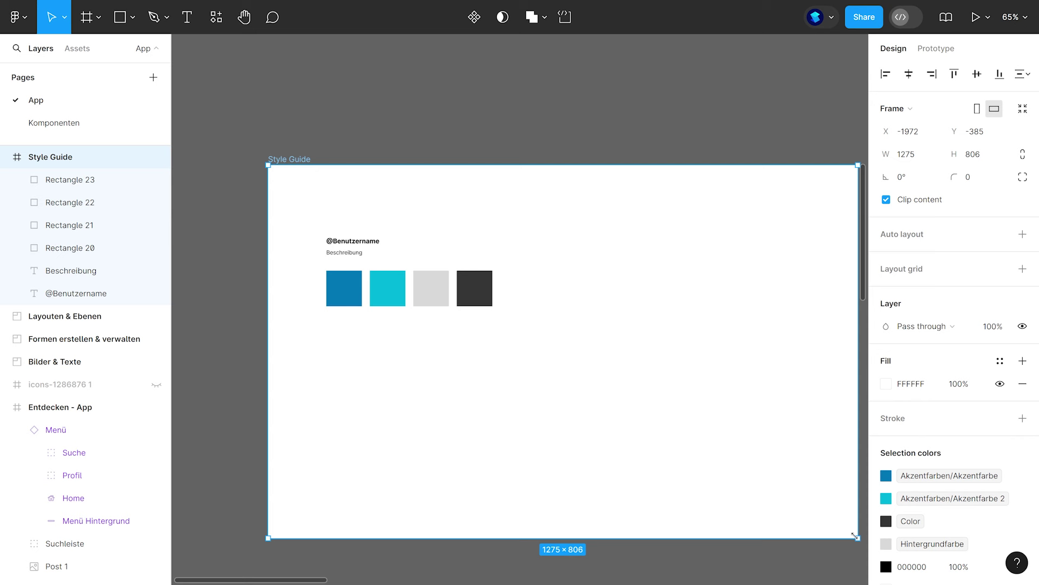
{"action": "mouse_move", "coordinate": [855, 536]}
{"action": "left_mouse_down"}
{"action": "mouse_move", "coordinate": [562, 395]}
{"action": "mouse_move", "coordinate": [582, 391]}
{"action": "left_mouse_up"}
{"action": "key", "text": "Escape"}
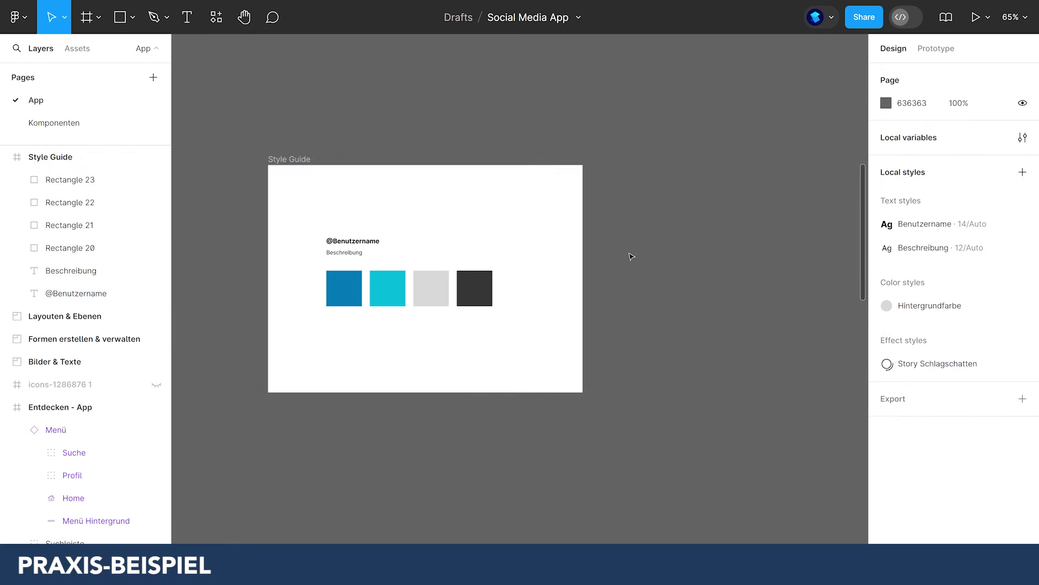
Add a colour variable named Hintergrundfarbe.
{"action": "key", "text": "h"}
{"action": "scroll", "coordinate": [649, 258], "scroll_direction": "up", "scroll_amount": 1}
{"action": "mouse_move", "coordinate": [668, 262]}
{"action": "left_mouse_down"}
{"action": "mouse_move", "coordinate": [746, 251]}
{"action": "mouse_move", "coordinate": [733, 247]}
{"action": "left_mouse_up"}
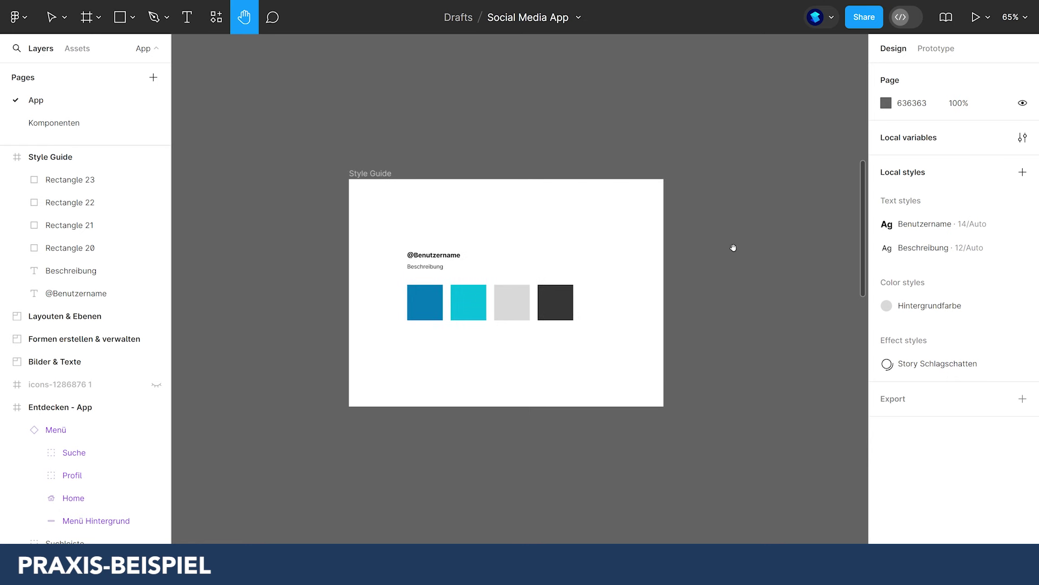
{"action": "left_click_drag", "start_coordinate": [733, 248], "coordinate": [527, 248]}
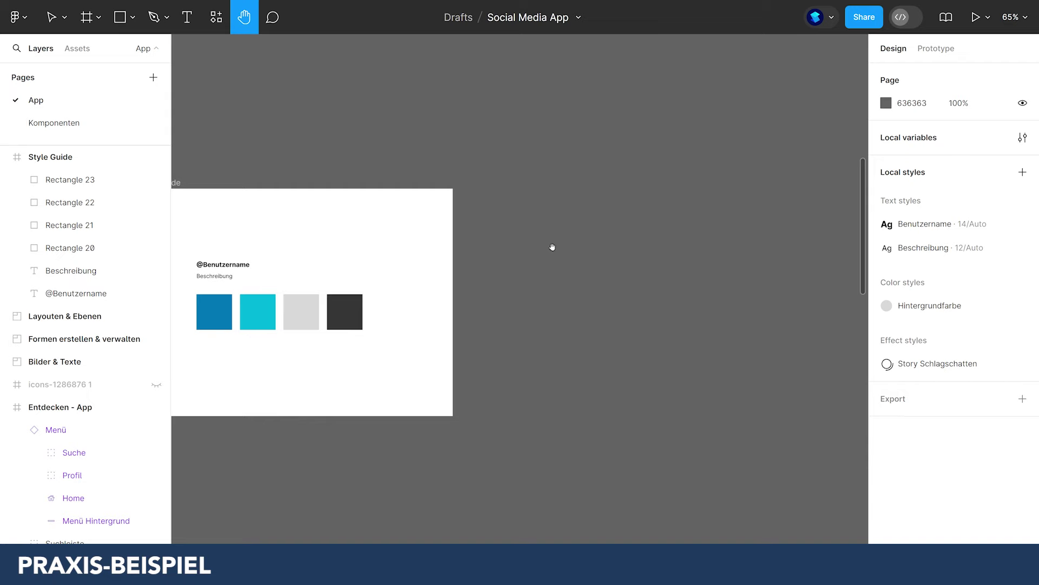
{"action": "scroll", "coordinate": [531, 249], "scroll_direction": "down", "scroll_amount": 2}
{"action": "scroll", "coordinate": [511, 250], "scroll_direction": "down", "scroll_amount": 2}
{"action": "scroll", "coordinate": [510, 251], "scroll_direction": "down", "scroll_amount": 3}
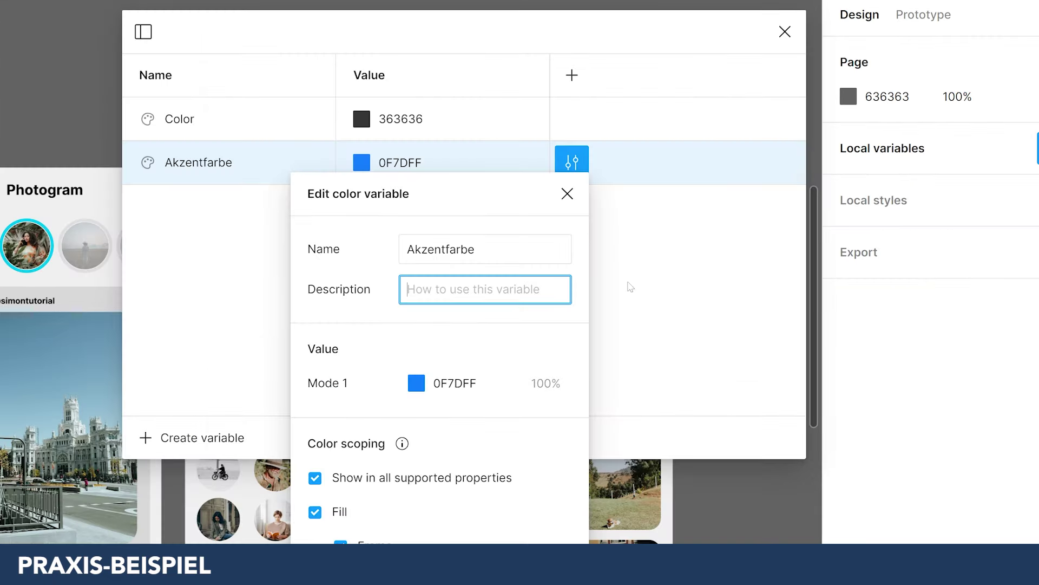
{"action": "left_click", "coordinate": [631, 287]}
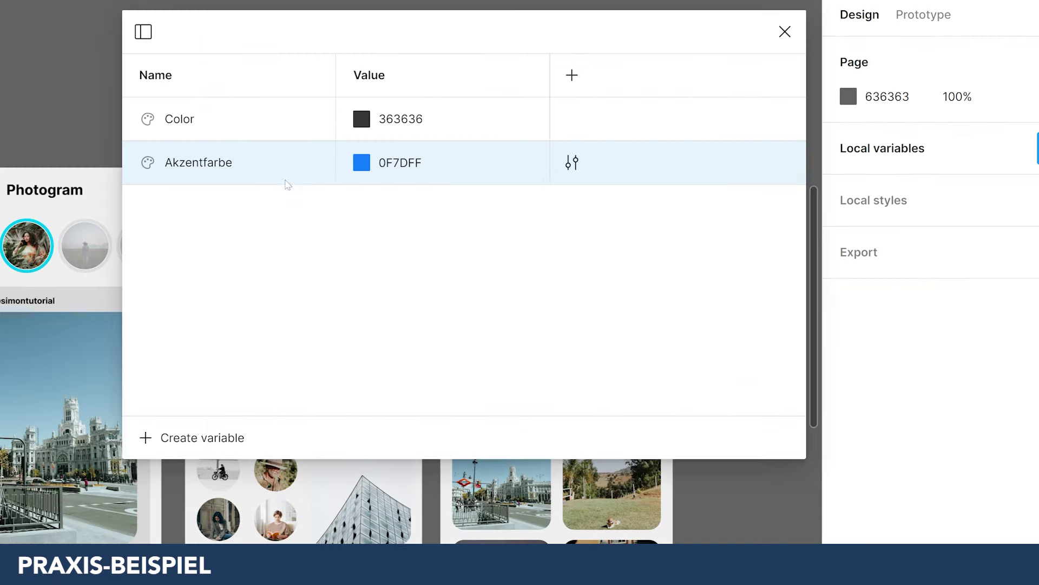
{"action": "left_click", "coordinate": [184, 438]}
{"action": "left_click", "coordinate": [184, 483]}
{"action": "type", "text": "Hintergrundfa"}
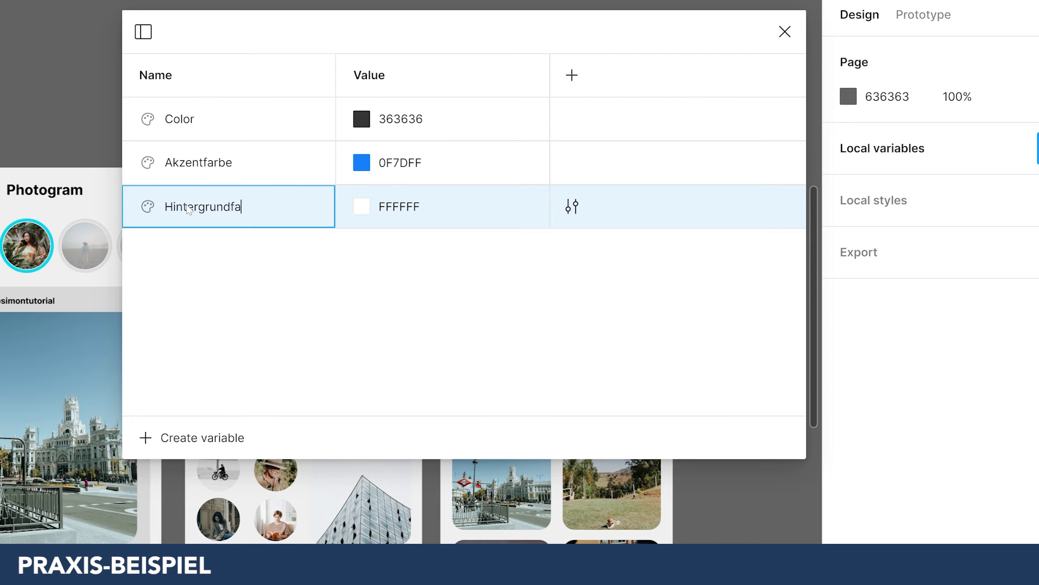
{"action": "type", "text": "rbe"}
{"action": "key", "text": "Tab"}
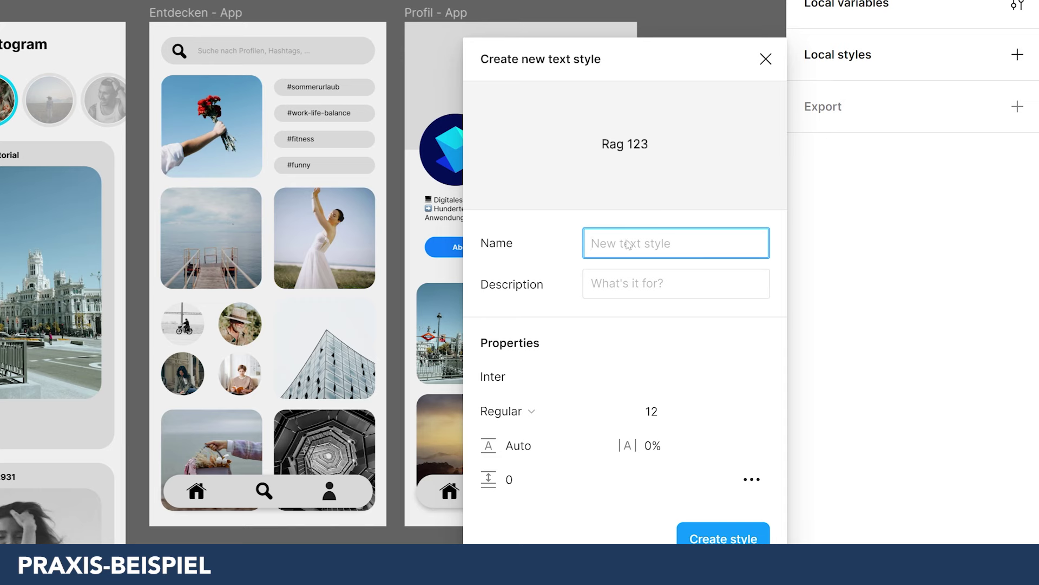
Name the text style Benutzername and set it to Bold, size 14.
{"action": "type", "text": "Benutzername"}
{"action": "key", "text": "Tab"}
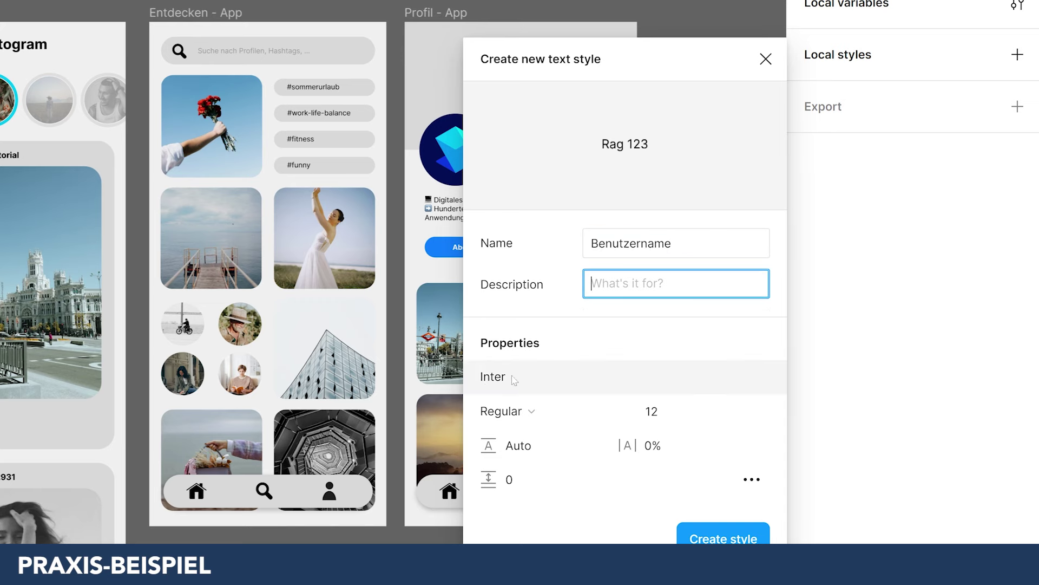
{"action": "left_click", "coordinate": [501, 411]}
{"action": "left_click", "coordinate": [504, 463]}
{"action": "left_click", "coordinate": [732, 412]}
{"action": "left_click", "coordinate": [699, 318]}
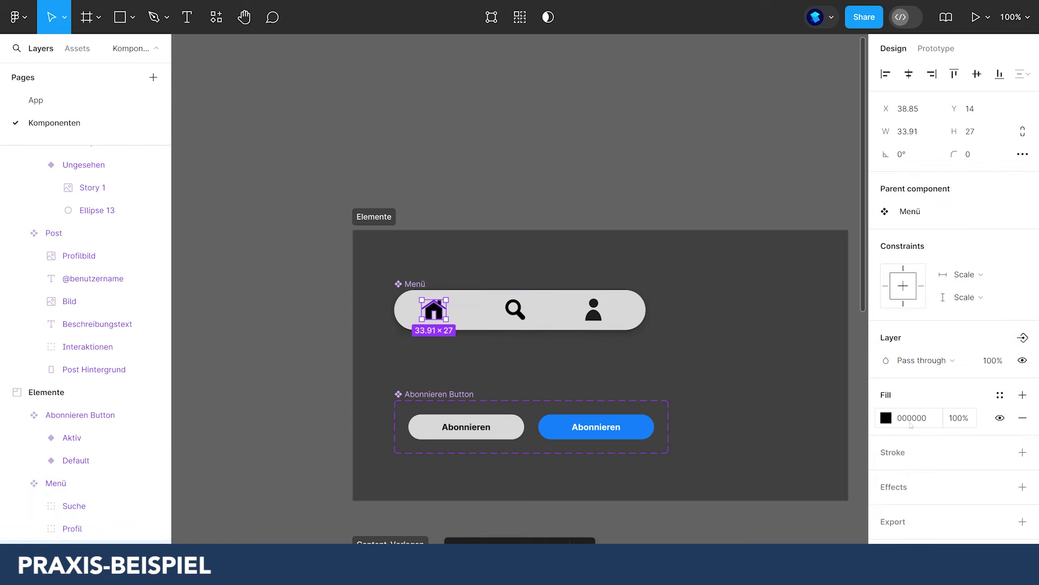
{"action": "left_click", "coordinate": [81, 506]}
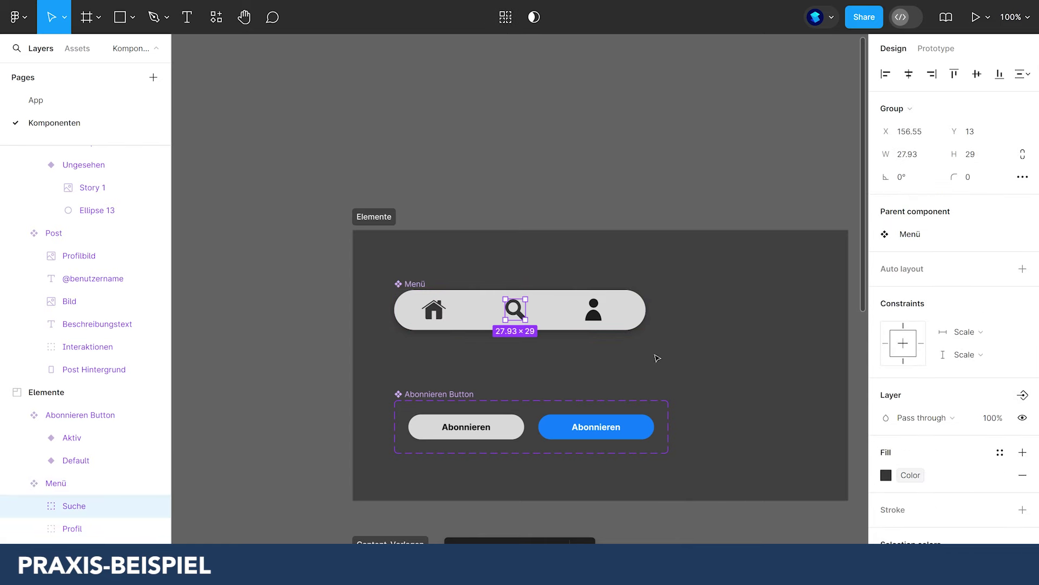
{"action": "left_click", "coordinate": [477, 259]}
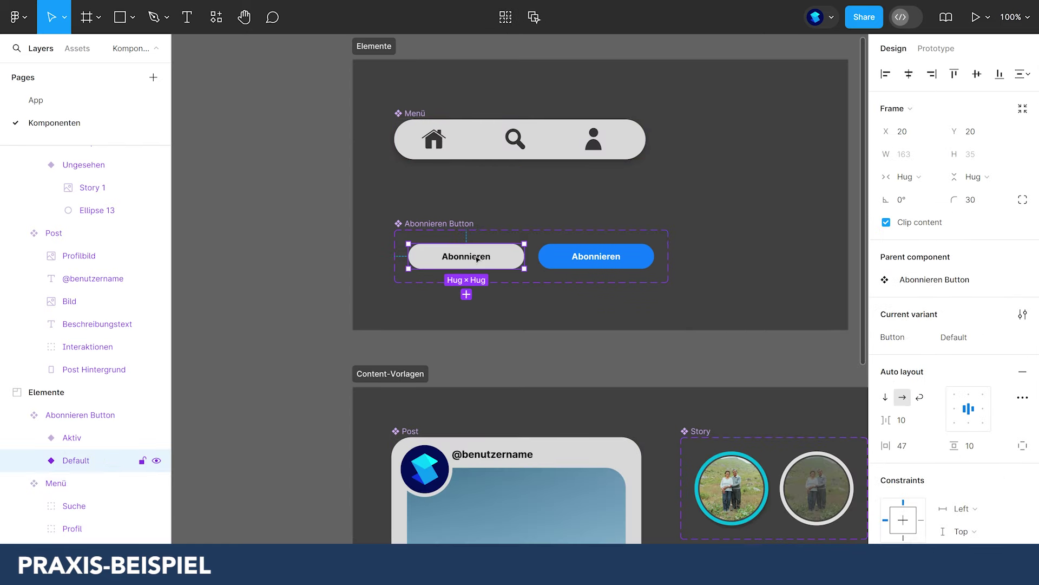
{"action": "double_click", "coordinate": [477, 259]}
{"action": "left_click", "coordinate": [622, 352]}
{"action": "scroll", "coordinate": [622, 352], "scroll_direction": "down", "scroll_amount": 5}
{"action": "left_click", "coordinate": [92, 279]}
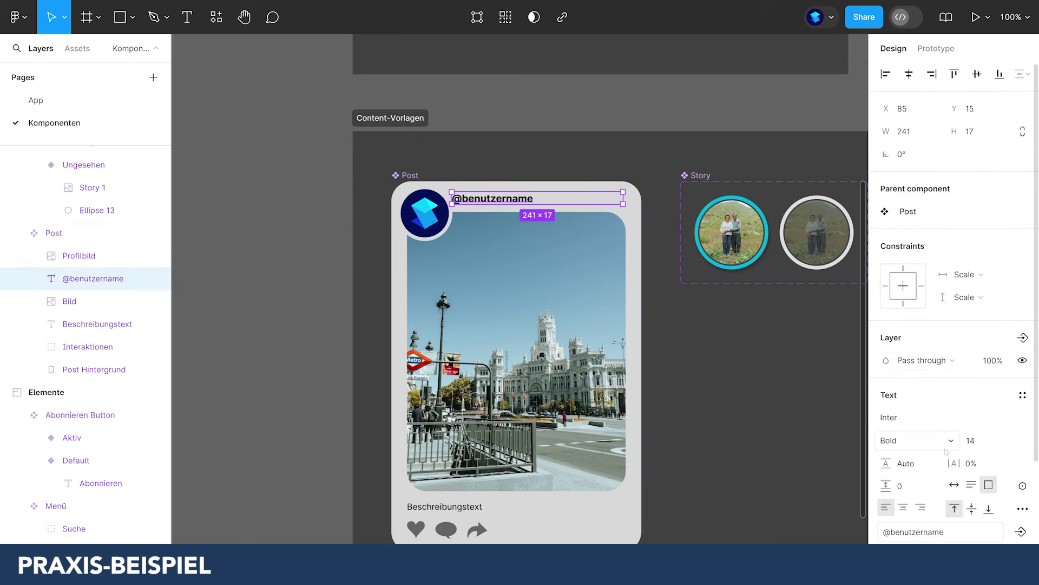
{"action": "scroll", "coordinate": [947, 451], "scroll_direction": "down", "scroll_amount": 3}
{"action": "left_click", "coordinate": [1001, 424]}
{"action": "left_click", "coordinate": [764, 371]}
Check the like, comment and share buttons' fill style, then return to the App page.
{"action": "scroll", "coordinate": [545, 443], "scroll_direction": "down", "scroll_amount": 2}
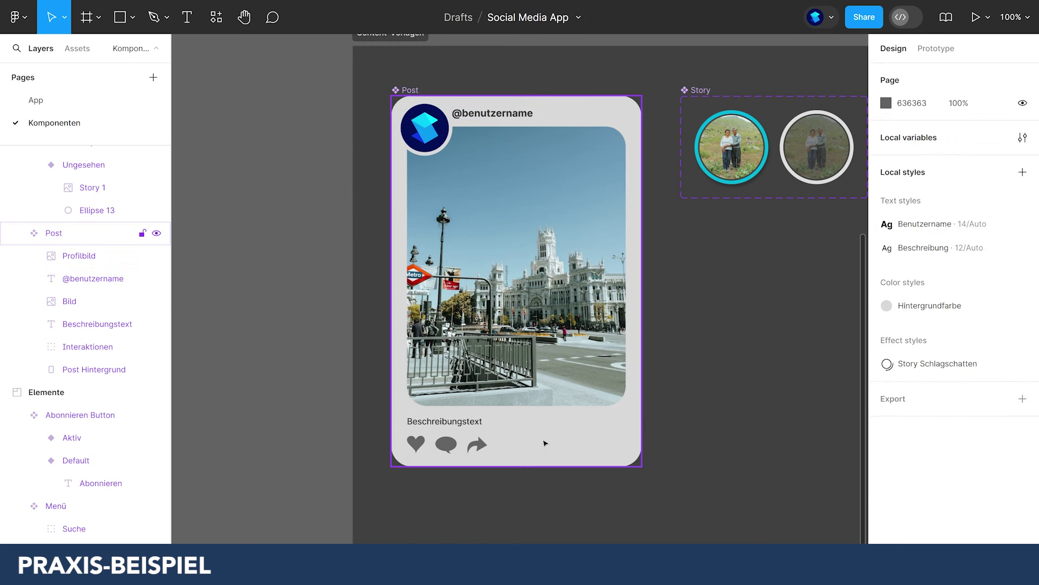
{"action": "left_click", "coordinate": [545, 443]}
{"action": "double_click", "coordinate": [545, 443]}
{"action": "left_click", "coordinate": [416, 444]}
{"action": "key", "text": "ctrl+a"}
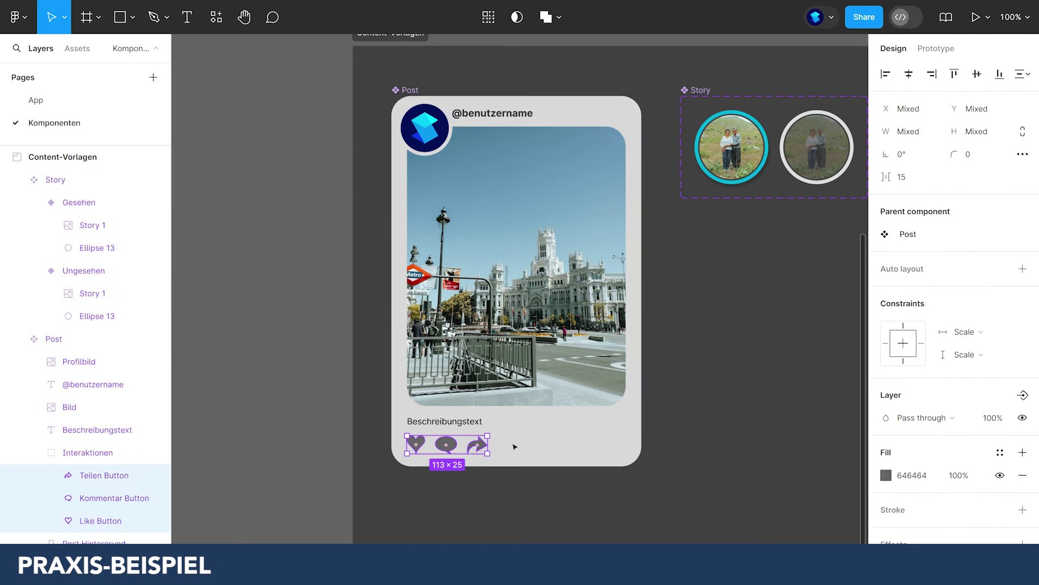
{"action": "left_click", "coordinate": [1000, 452]}
{"action": "left_click", "coordinate": [784, 421]}
{"action": "scroll", "coordinate": [783, 420], "scroll_direction": "up", "scroll_amount": 3}
{"action": "left_click", "coordinate": [531, 223]}
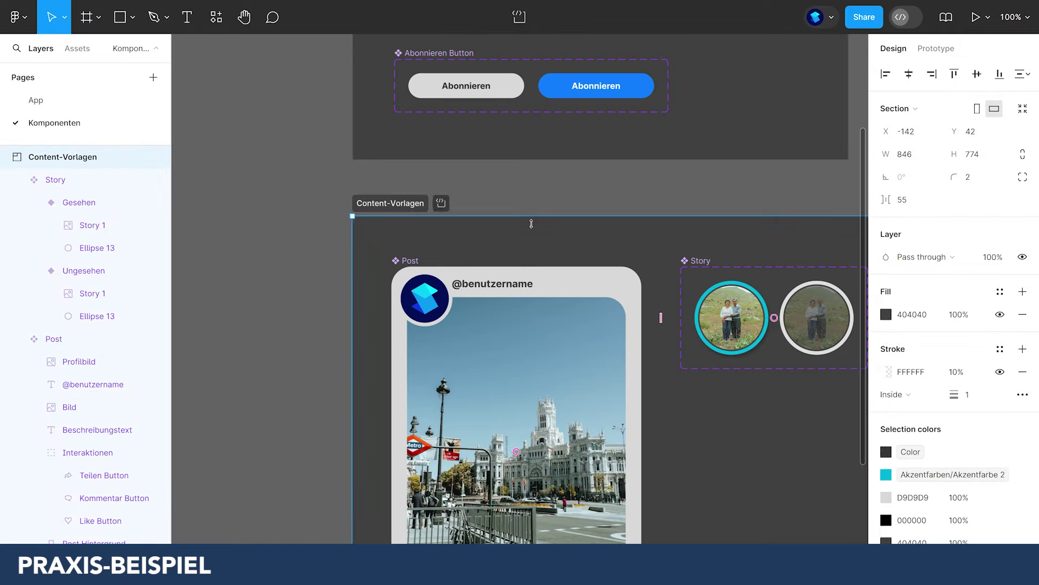
{"action": "scroll", "coordinate": [531, 223], "scroll_direction": "up", "scroll_amount": 5}
{"action": "left_click", "coordinate": [35, 100]}
Apply the Akzentfarbe fill style to the home icon.
{"action": "key", "text": "h"}
{"action": "scroll", "coordinate": [570, 177], "scroll_direction": "right", "scroll_amount": 3}
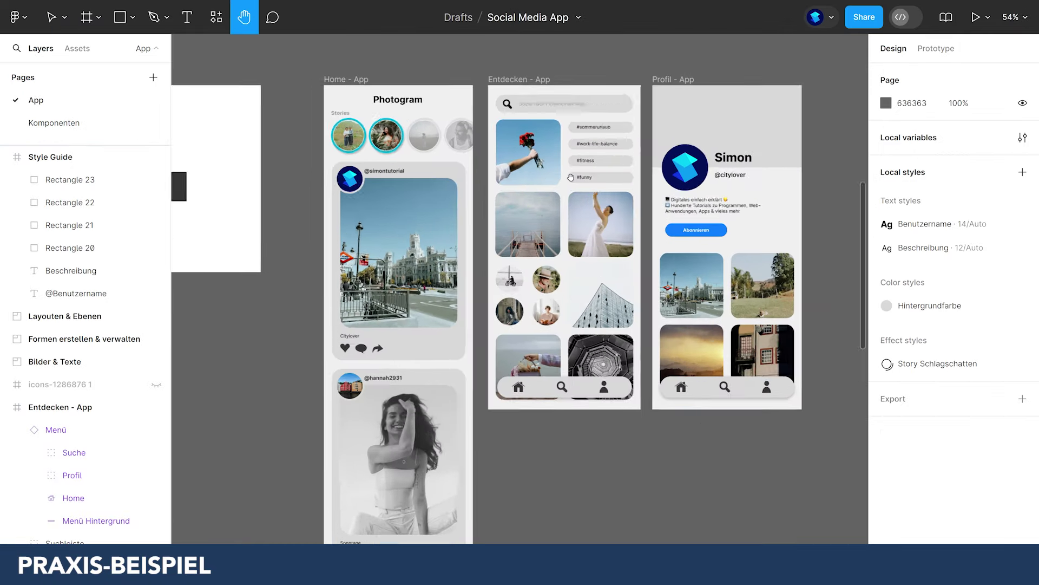
{"action": "left_click", "coordinate": [571, 177]}
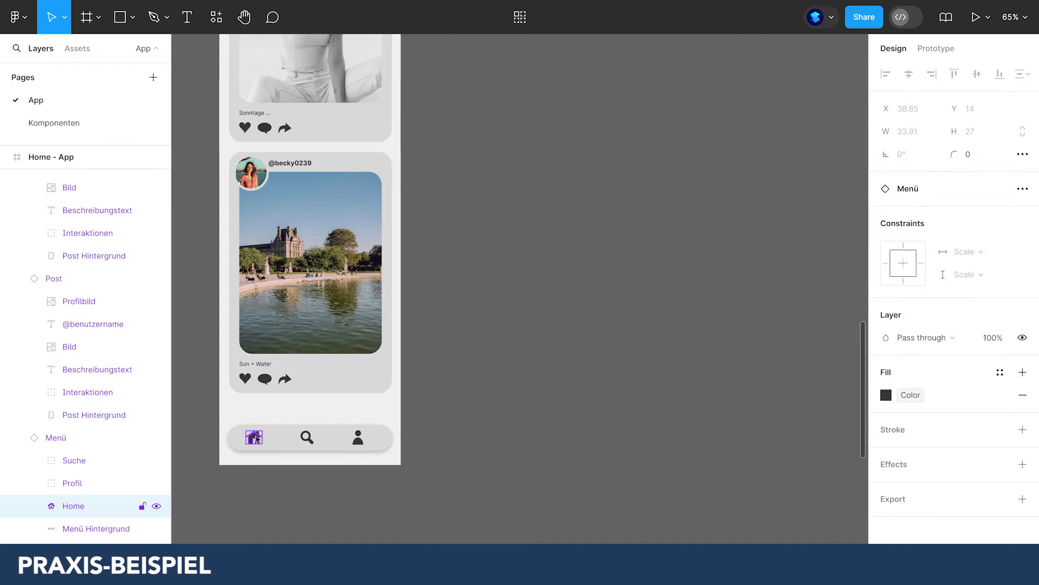
{"action": "left_click", "coordinate": [1000, 372]}
{"action": "left_click", "coordinate": [720, 488]}
{"action": "left_click", "coordinate": [714, 472]}
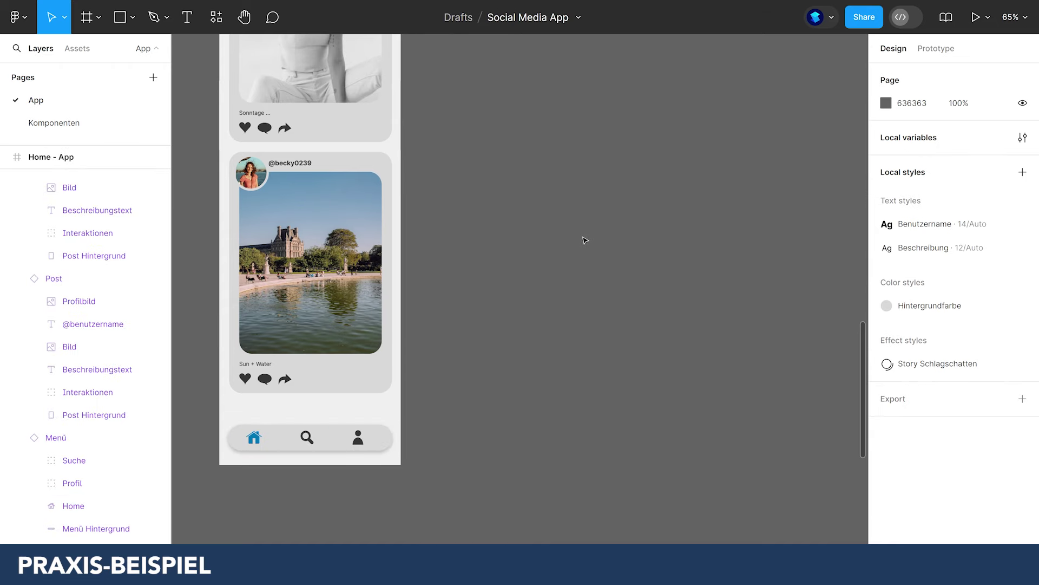
Apply Akzentfarbe to the search icon on the Entdecken screen.
{"action": "scroll", "coordinate": [584, 238], "scroll_direction": "up", "scroll_amount": 5}
{"action": "left_click", "coordinate": [433, 219], "text": "ctrl"}
{"action": "left_click", "coordinate": [1000, 372]}
{"action": "left_click", "coordinate": [749, 487]}
{"action": "left_click", "coordinate": [595, 379]}
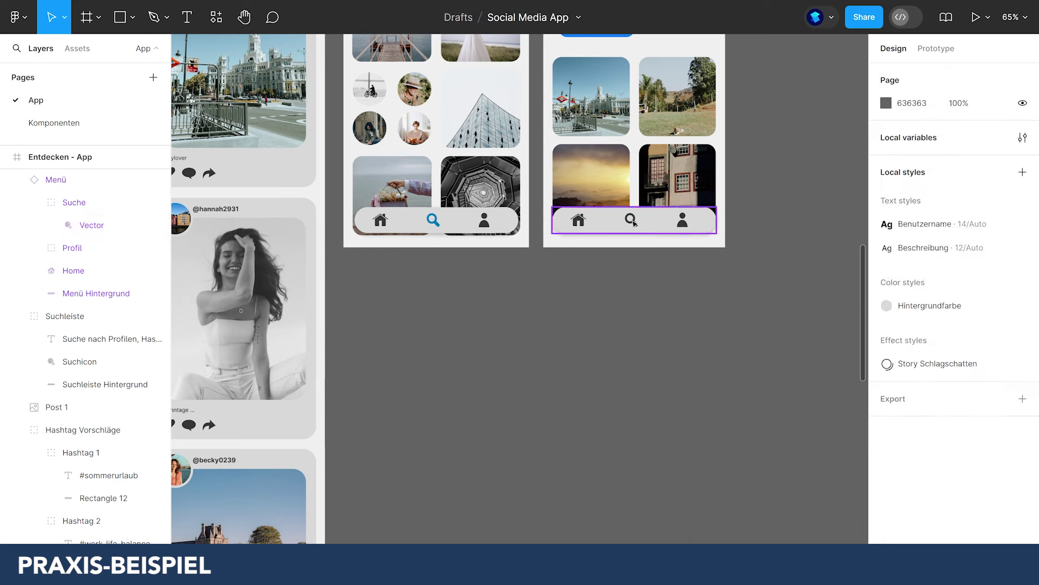
Apply Akzentfarbe to the profile icons, including the one on the Profil screen.
{"action": "left_click", "coordinate": [682, 219], "text": "ctrl"}
{"action": "left_click", "coordinate": [999, 372]}
{"action": "left_click", "coordinate": [750, 488]}
{"action": "left_click", "coordinate": [595, 378]}
{"action": "left_click", "coordinate": [682, 219], "text": "ctrl"}
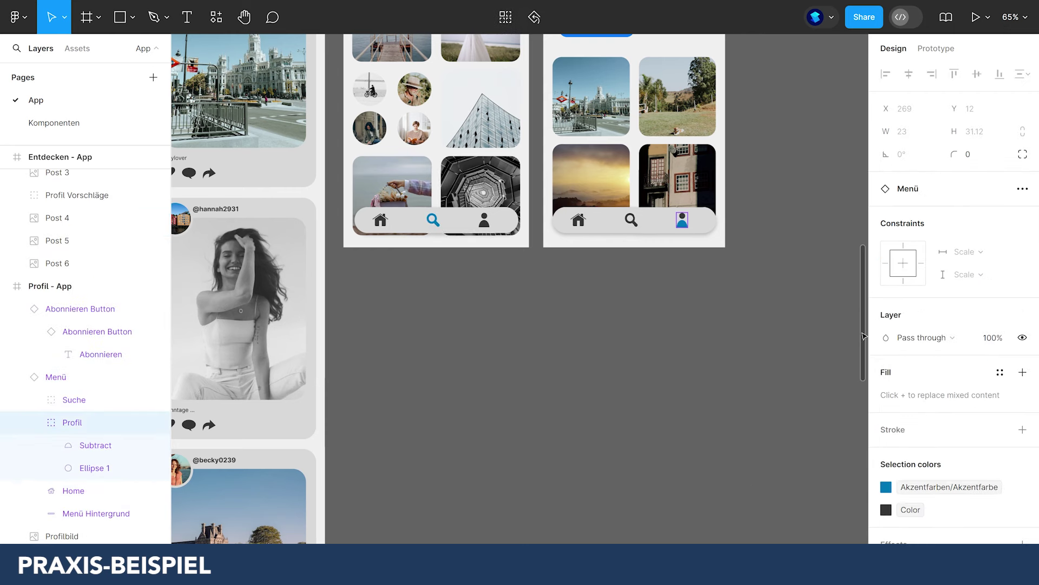
{"action": "left_click", "coordinate": [1000, 509]}
{"action": "left_click", "coordinate": [749, 486]}
{"action": "left_click", "coordinate": [649, 346]}
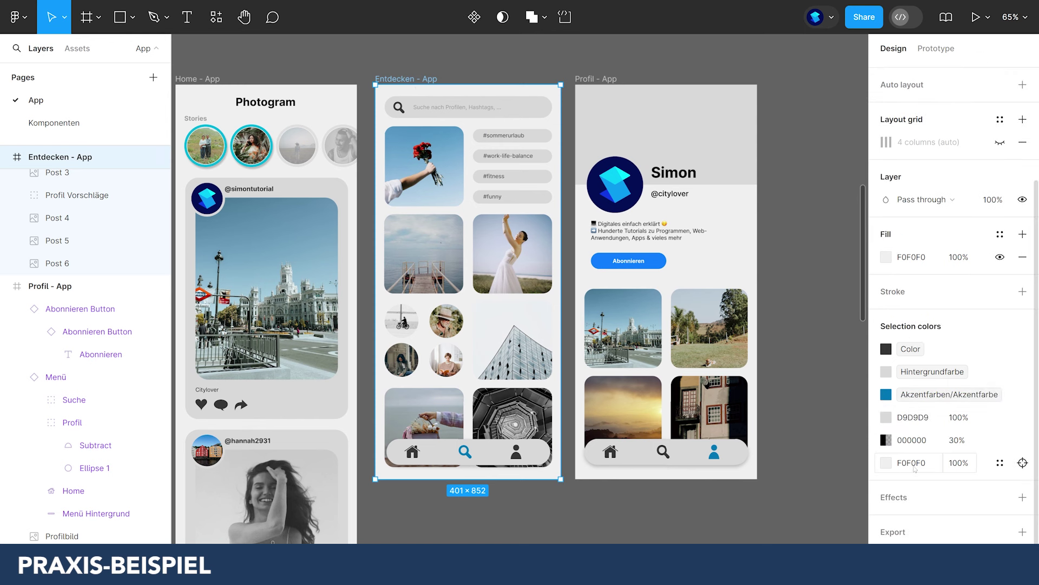
Review the F0F0F0 and D9D9D9 selection colours, then select parts of the Profil - App frame.
{"action": "left_click", "coordinate": [887, 463]}
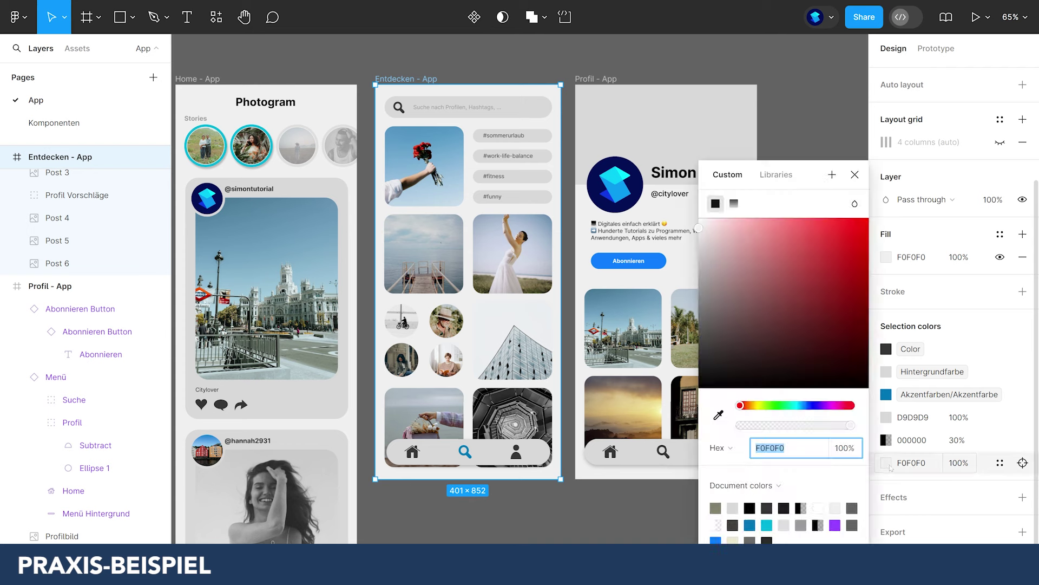
{"action": "key", "text": "Escape"}
{"action": "left_click", "coordinate": [1000, 417]}
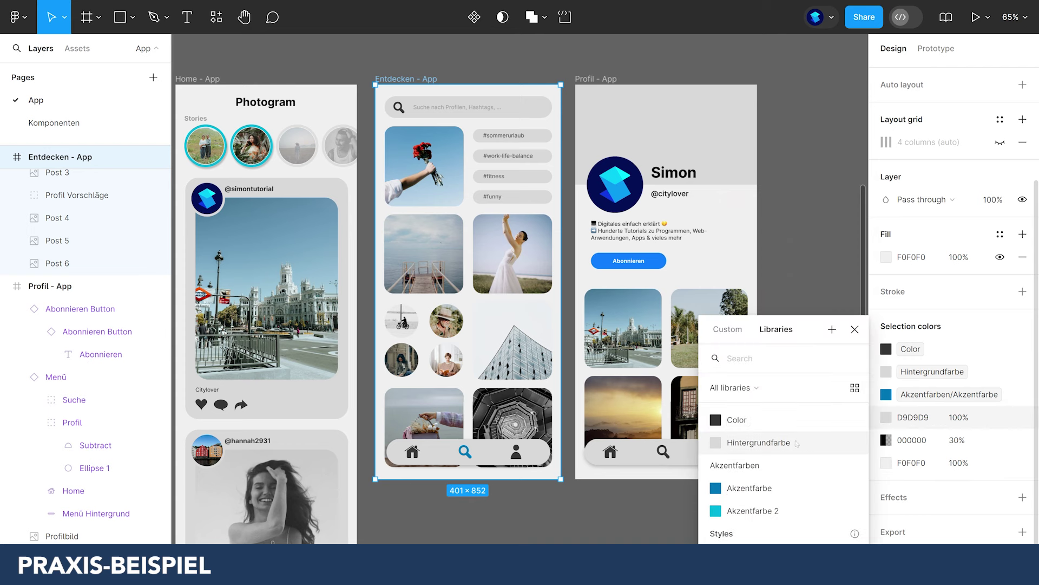
{"action": "key", "text": "Escape"}
{"action": "left_click", "coordinate": [795, 441]}
{"action": "left_click", "coordinate": [703, 131]}
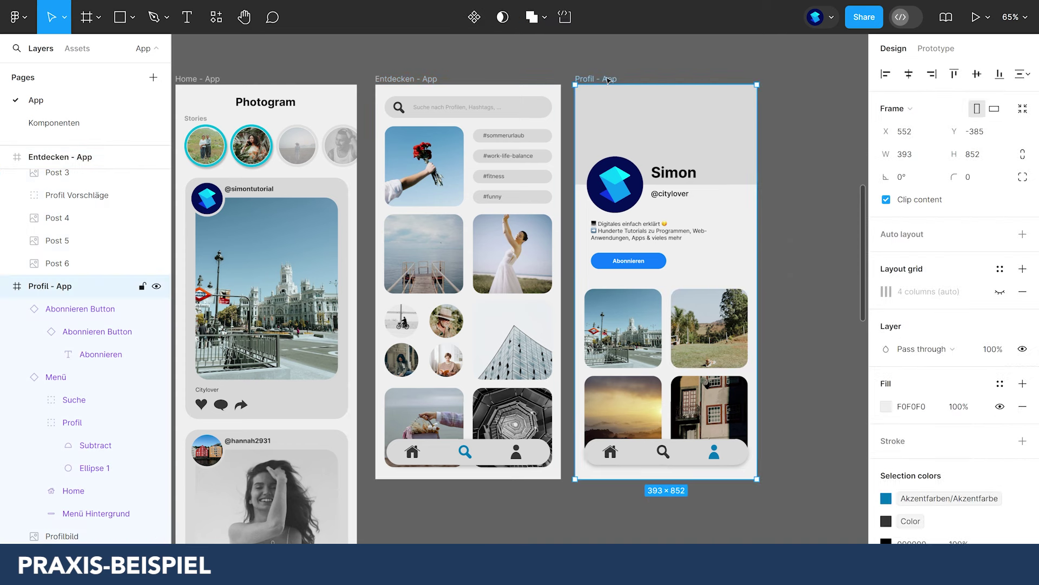
{"action": "left_click", "coordinate": [704, 130]}
{"action": "left_click", "coordinate": [642, 456]}
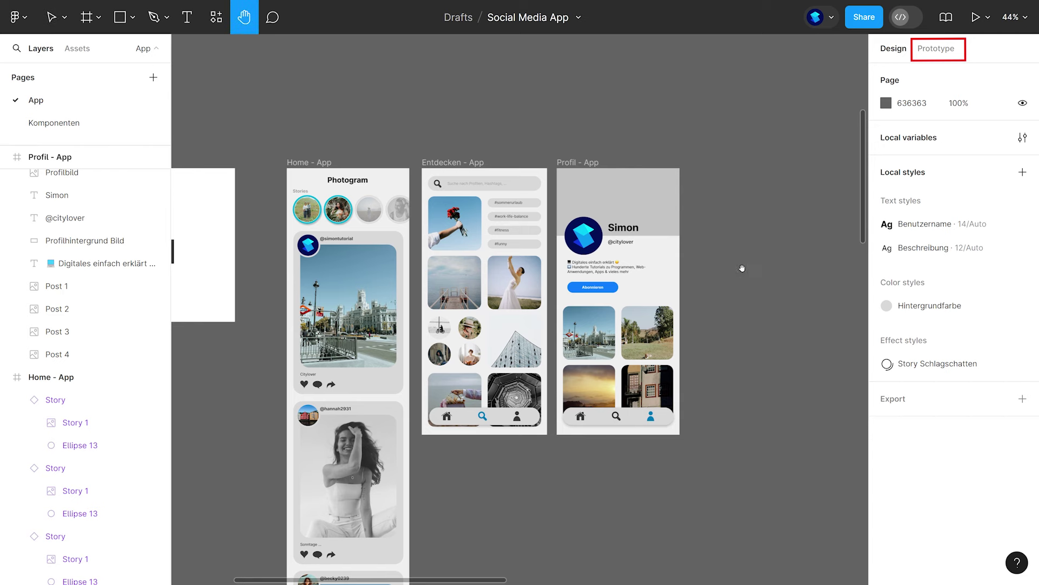
Set the prototype preview device to iPhone 15 Pro.
{"action": "left_click_drag", "start_coordinate": [742, 267], "coordinate": [765, 227]}
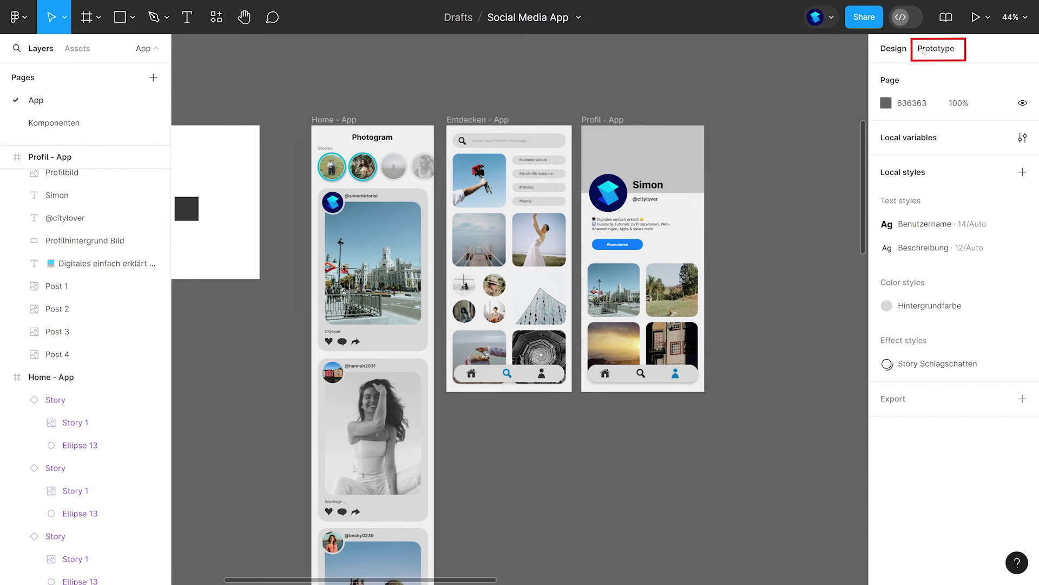
{"action": "left_click", "coordinate": [939, 49]}
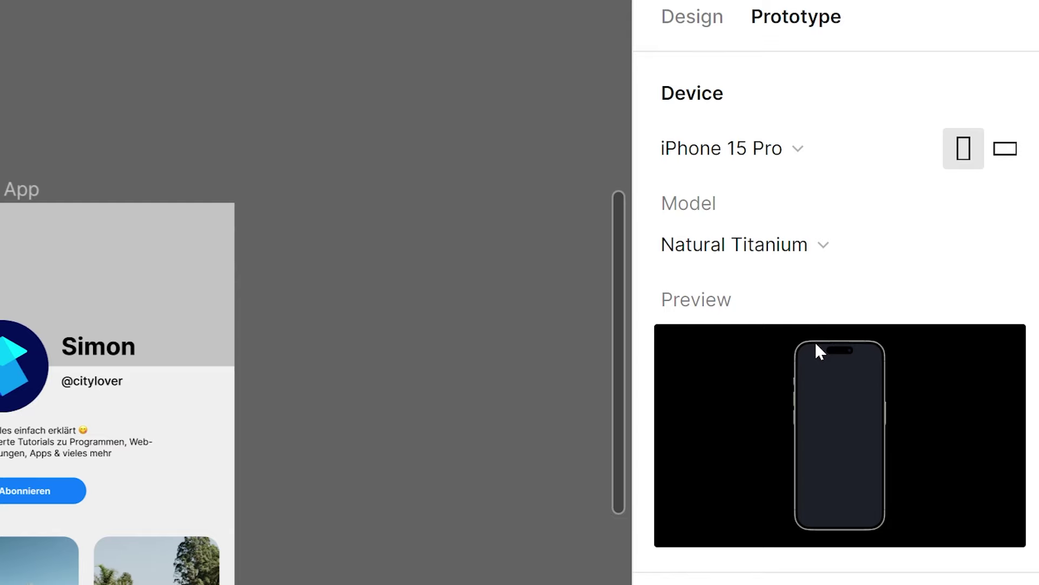
{"action": "left_click", "coordinate": [776, 149]}
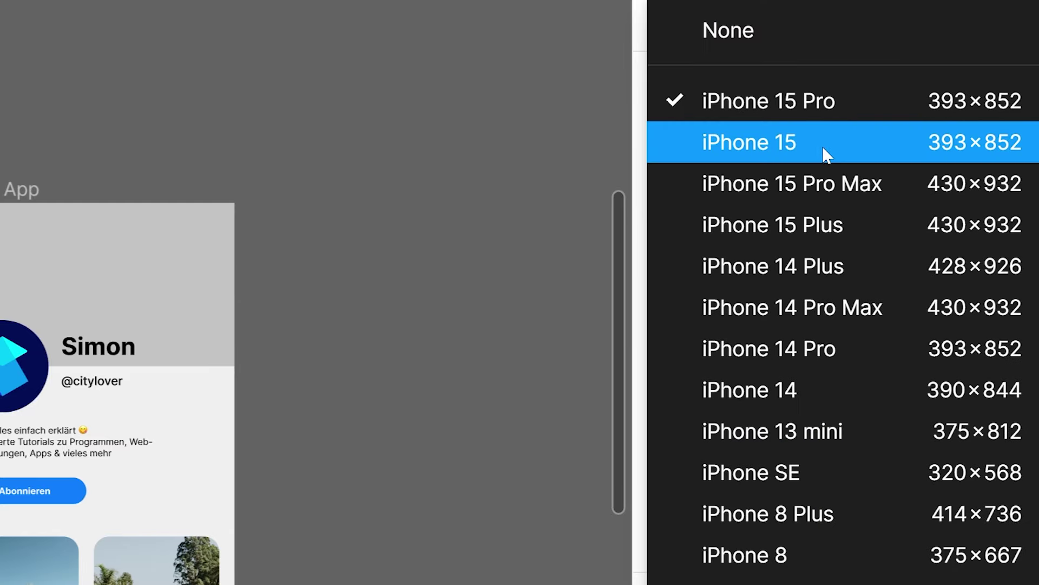
{"action": "left_click", "coordinate": [812, 105]}
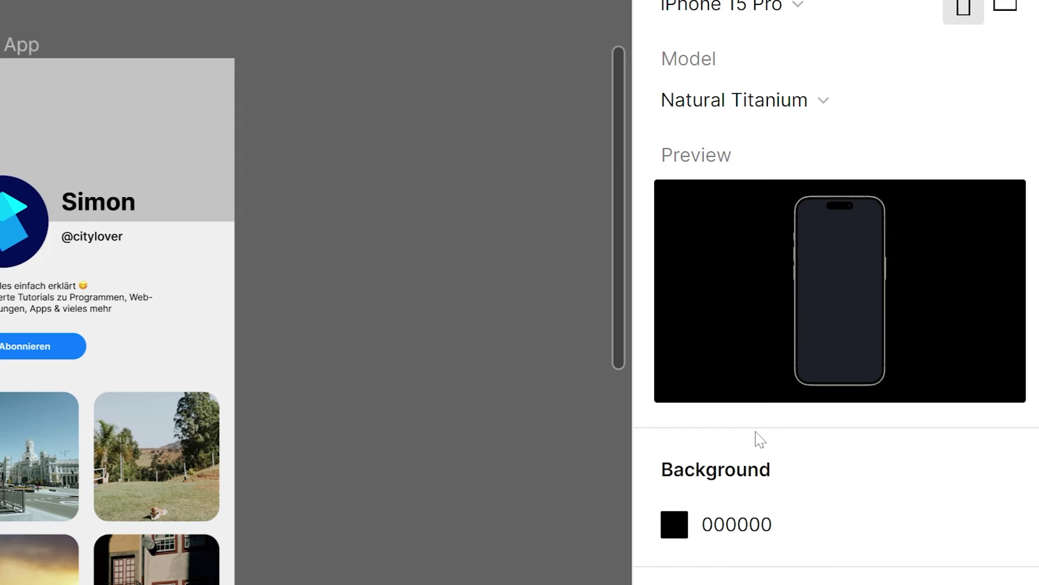
Lighten the preview background to C4C4C4 and present the prototype.
{"action": "left_click", "coordinate": [674, 524]}
{"action": "mouse_move", "coordinate": [359, 496]}
{"action": "left_mouse_down"}
{"action": "mouse_move", "coordinate": [136, 299]}
{"action": "mouse_move", "coordinate": [177, 400]}
{"action": "left_mouse_up"}
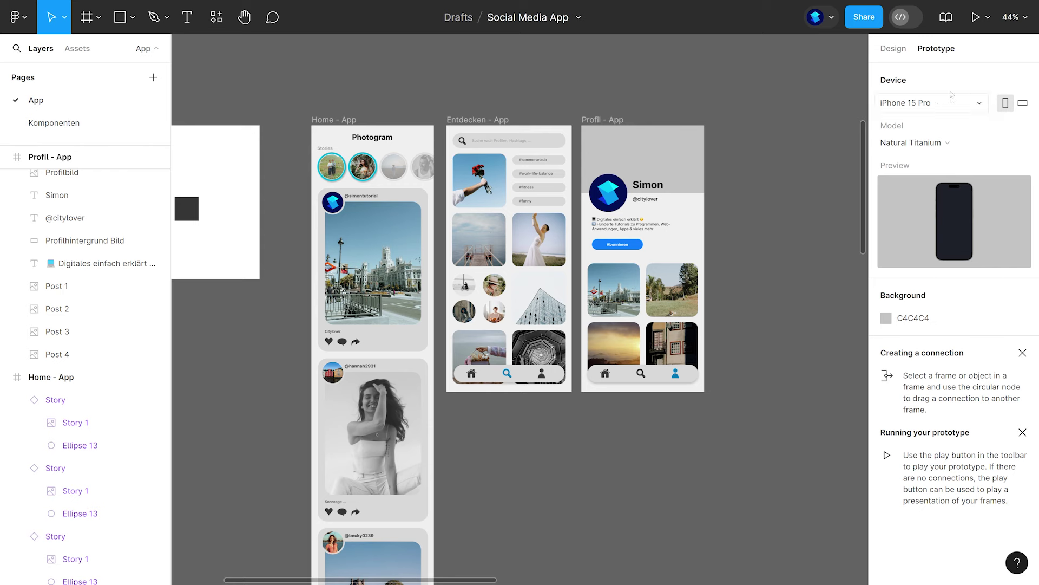
{"action": "left_click", "coordinate": [988, 17]}
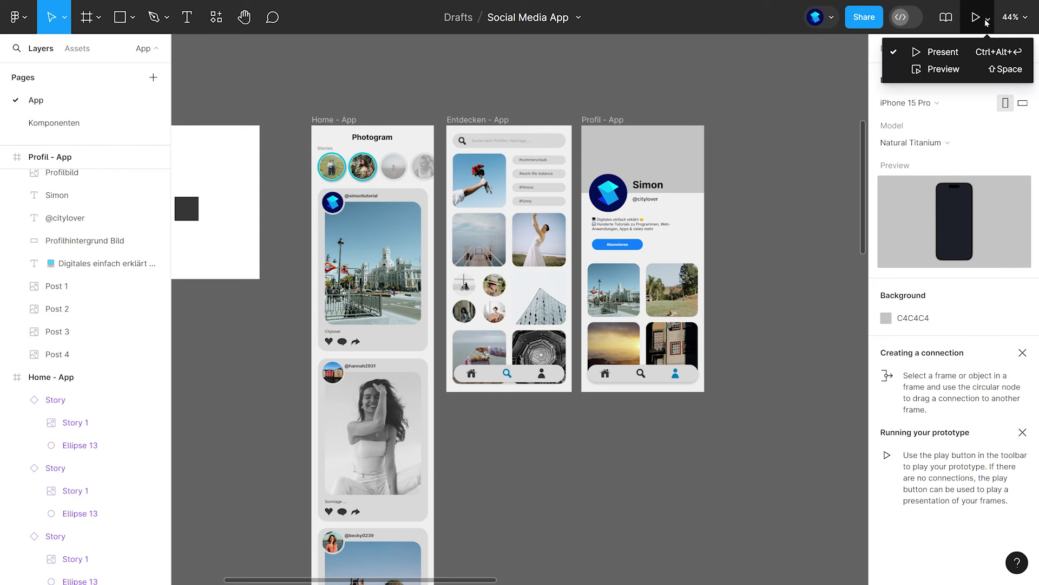
{"action": "left_click", "coordinate": [943, 52]}
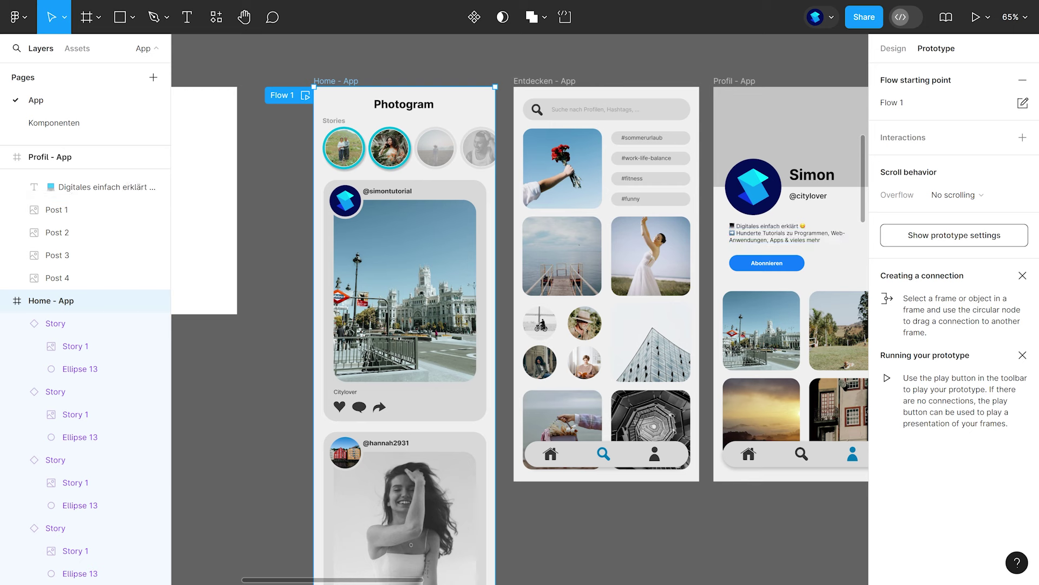
Show the overflow scrolling options and select the Home screen's bottom navigation bar.
{"action": "mouse_move", "coordinate": [336, 81]}
{"action": "left_click", "coordinate": [955, 195]}
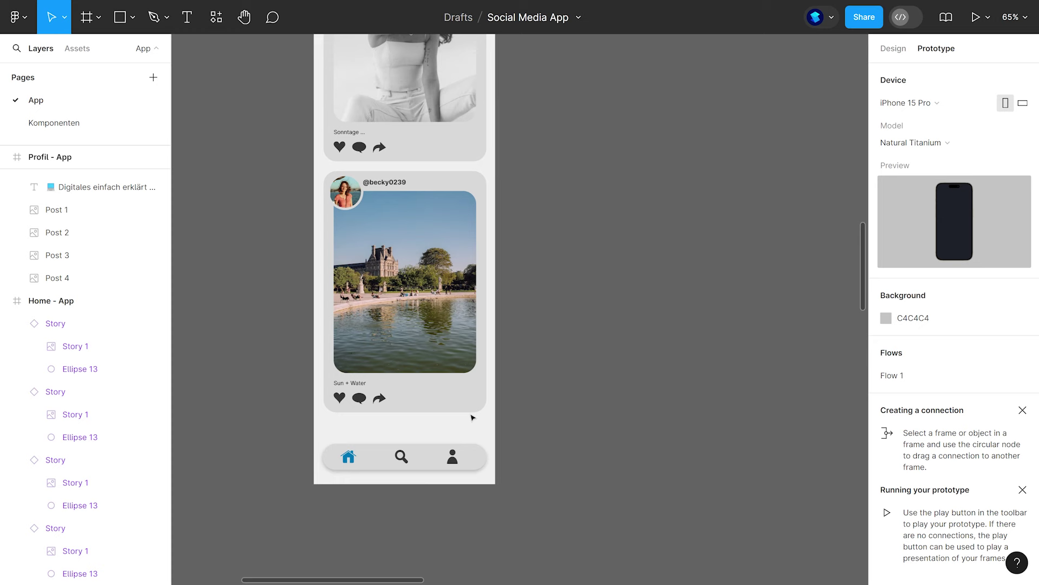
{"action": "left_click", "coordinate": [479, 455]}
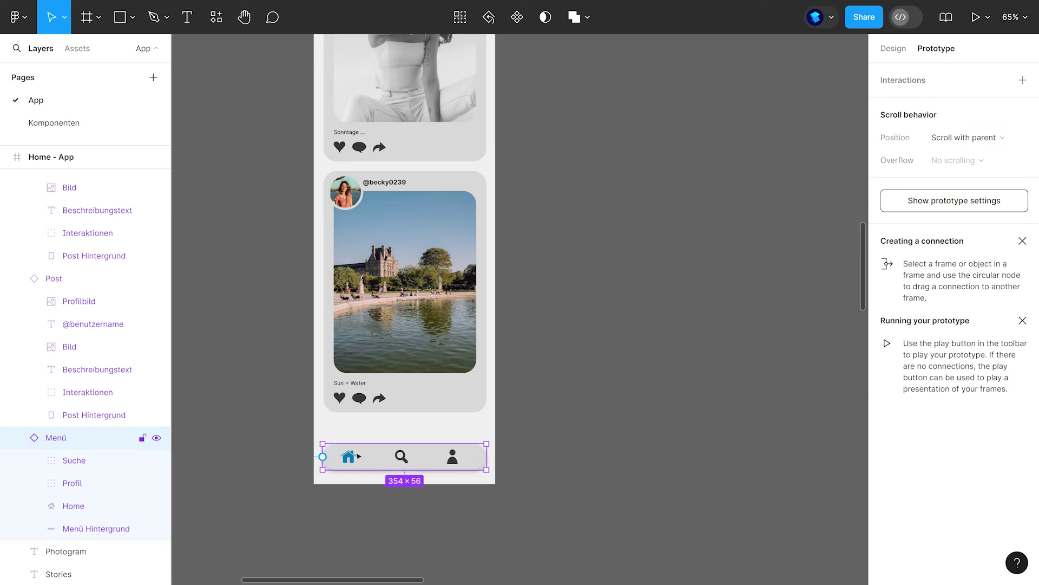
Try making the story circle stick to the top, then revert it to scroll with parent.
{"action": "mouse_move", "coordinate": [56, 438]}
{"action": "left_click", "coordinate": [989, 137]}
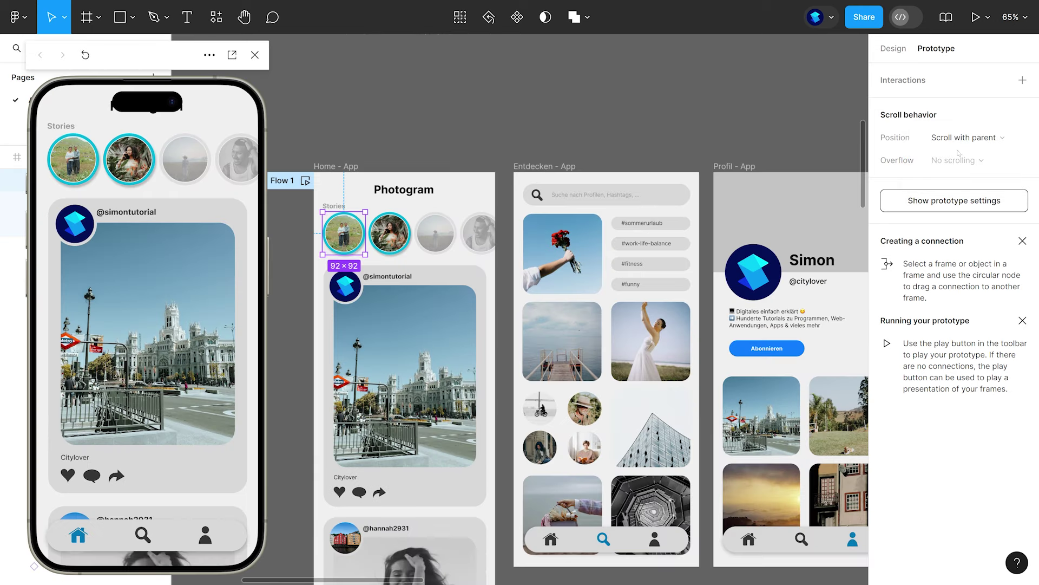
{"action": "left_click", "coordinate": [944, 138]}
{"action": "left_click", "coordinate": [977, 172]}
{"action": "scroll", "coordinate": [184, 262], "scroll_direction": "down", "scroll_amount": 5}
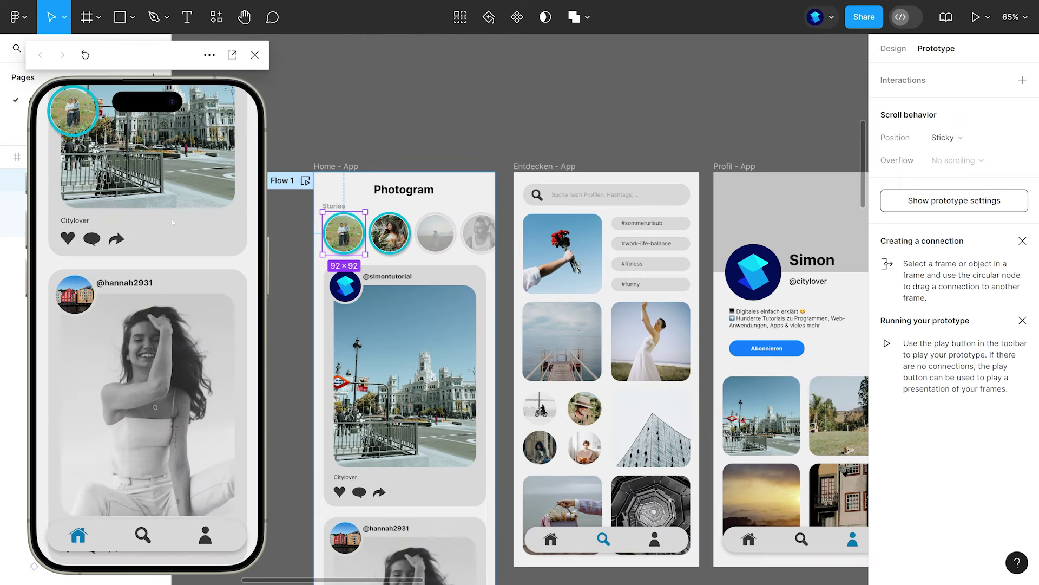
{"action": "scroll", "coordinate": [77, 118], "scroll_direction": "up", "scroll_amount": 5}
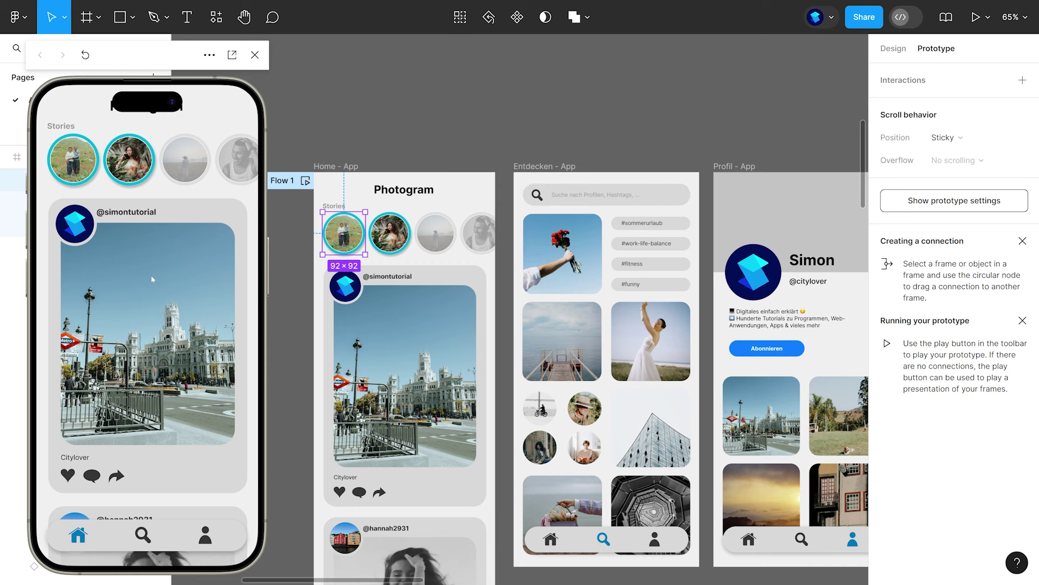
{"action": "scroll", "coordinate": [191, 257], "scroll_direction": "down", "scroll_amount": 5}
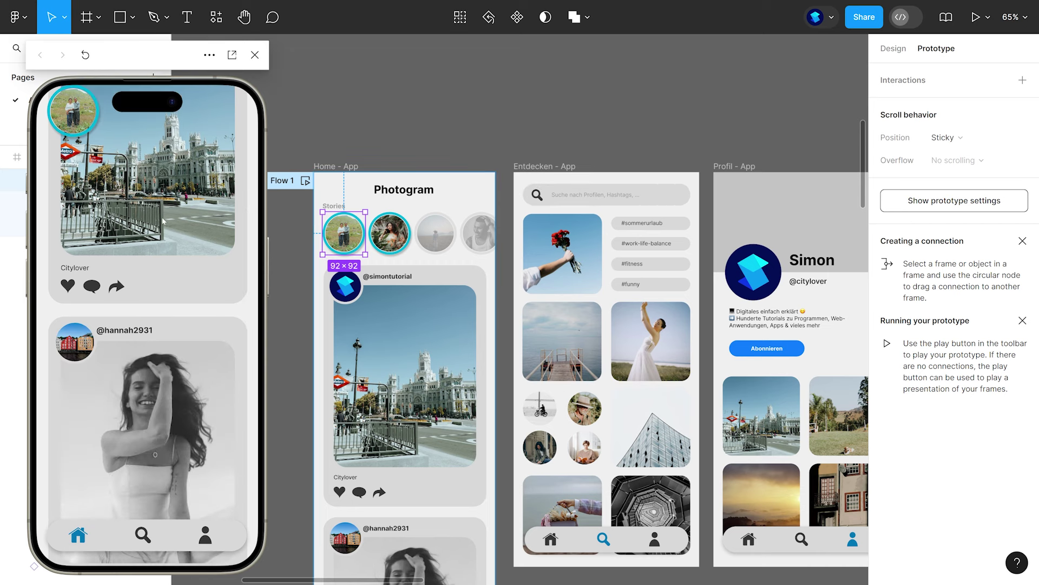
{"action": "scroll", "coordinate": [191, 257], "scroll_direction": "up", "scroll_amount": 5}
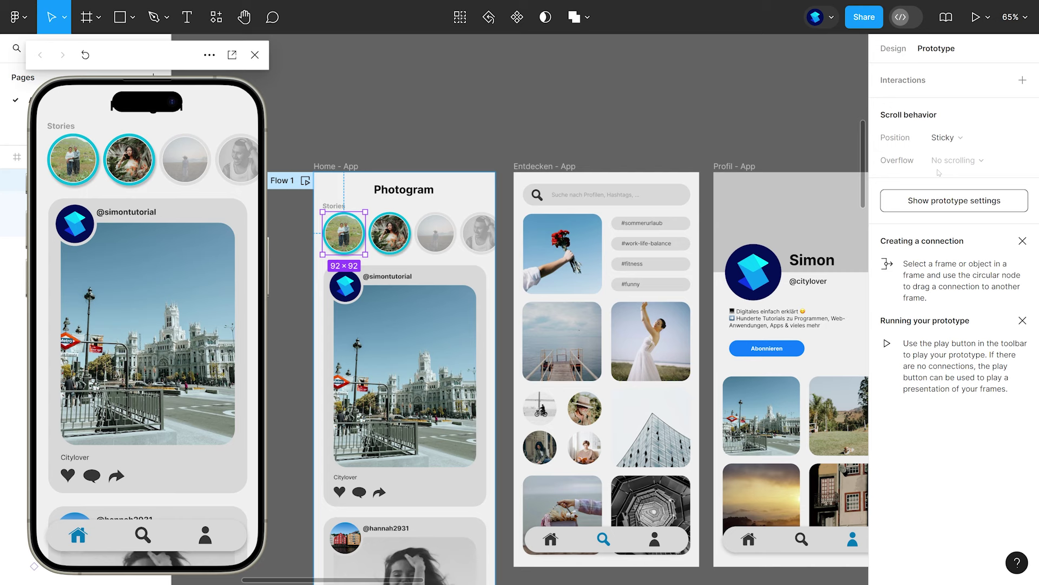
{"action": "left_click", "coordinate": [946, 137]}
{"action": "left_click", "coordinate": [958, 100]}
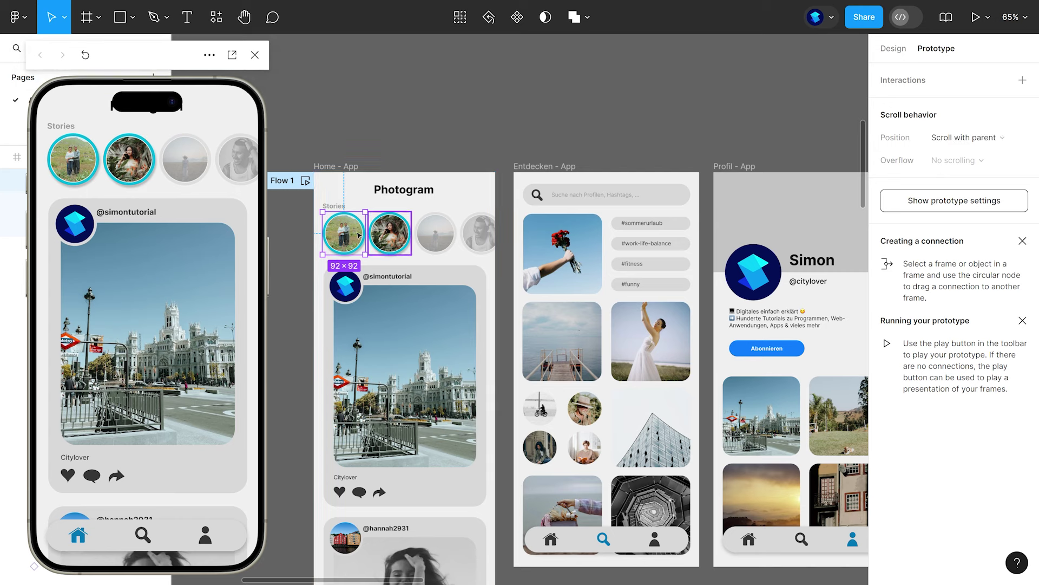
Select the search icon inside the Home screen's bottom navigation bar.
{"action": "left_click", "coordinate": [342, 286]}
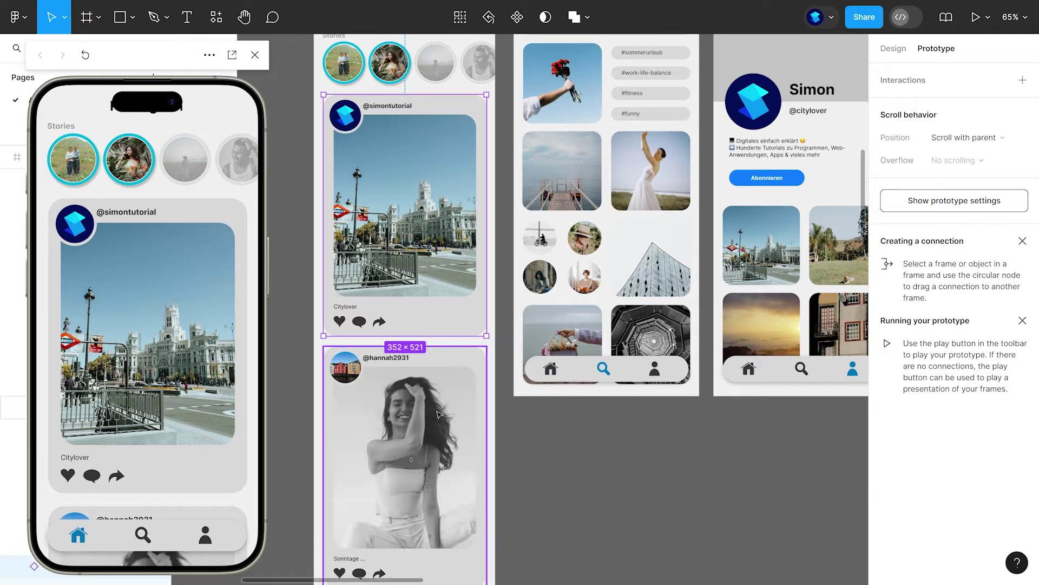
{"action": "scroll", "coordinate": [358, 379], "scroll_direction": "down", "scroll_amount": 10}
{"action": "left_click", "coordinate": [359, 459]}
{"action": "double_click", "coordinate": [348, 459]}
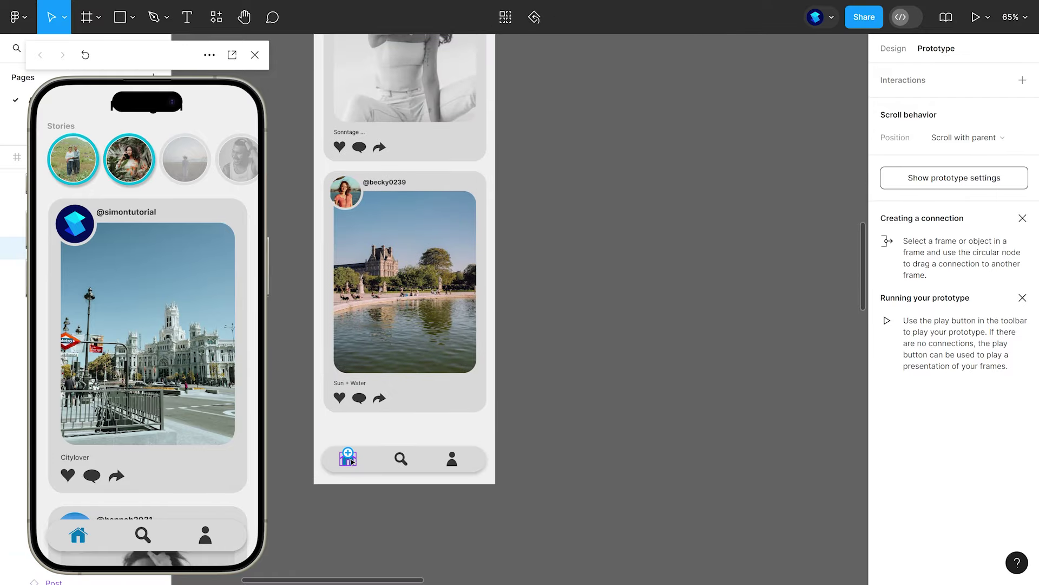
{"action": "scroll", "coordinate": [650, 392], "scroll_direction": "up", "scroll_amount": 2}
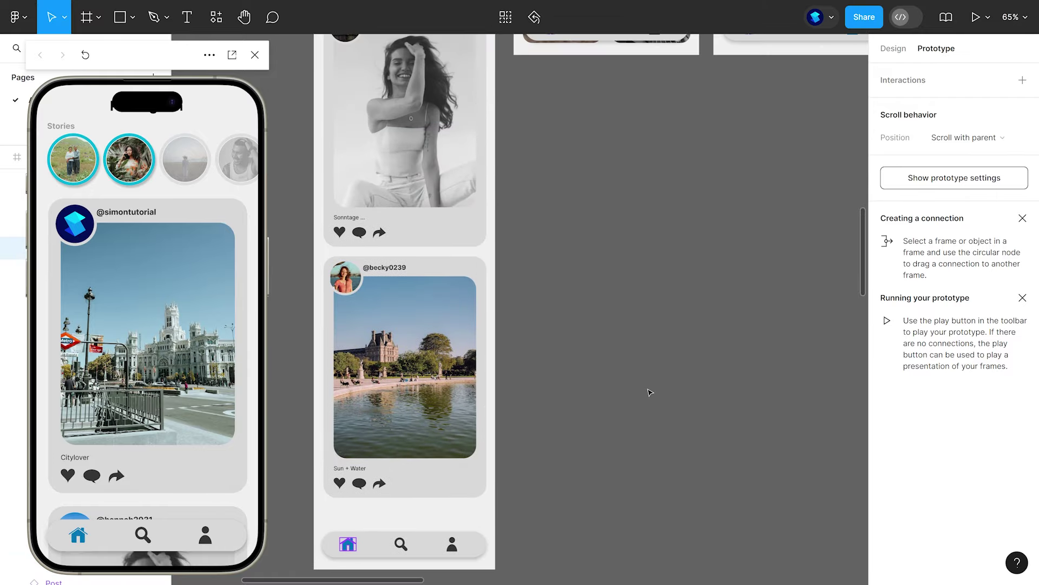
{"action": "left_click", "coordinate": [401, 543]}
{"action": "scroll", "coordinate": [626, 383], "scroll_direction": "down", "scroll_amount": 5}
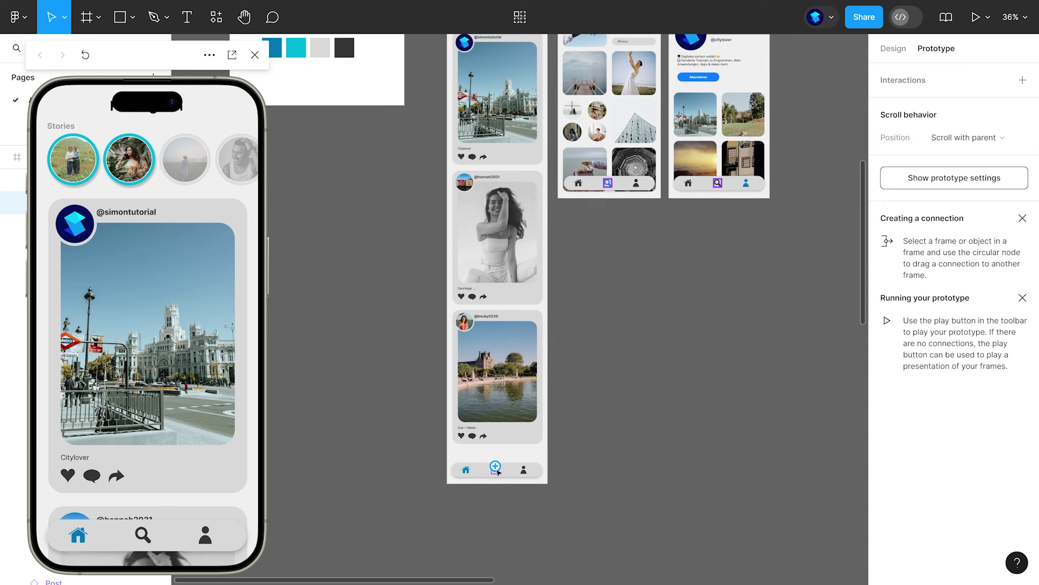
Connect the Home search icon to the Entdecken - App frame and review its transition options.
{"action": "left_click_drag", "start_coordinate": [499, 469], "coordinate": [612, 167]}
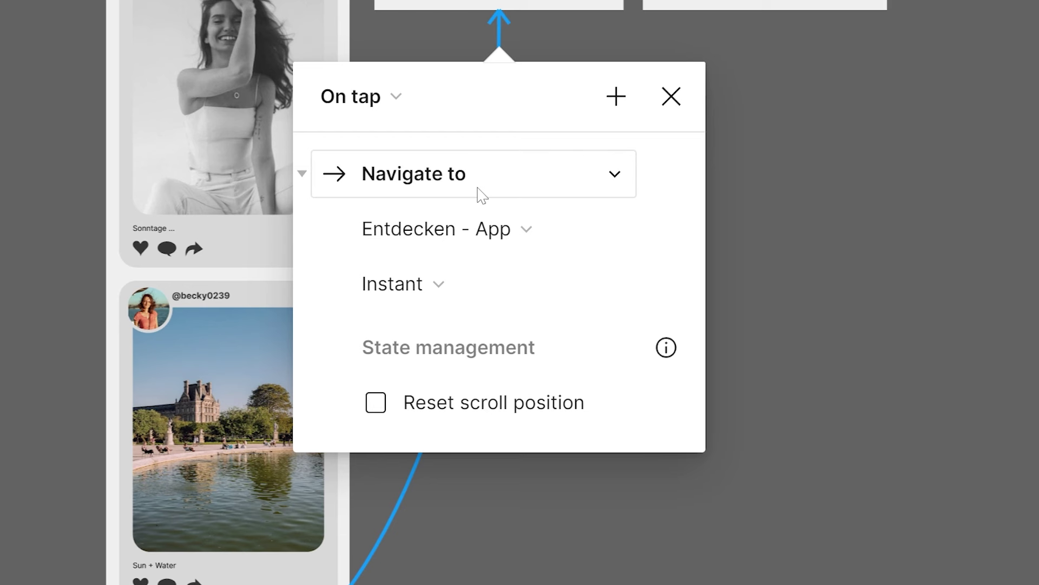
{"action": "left_click", "coordinate": [452, 283]}
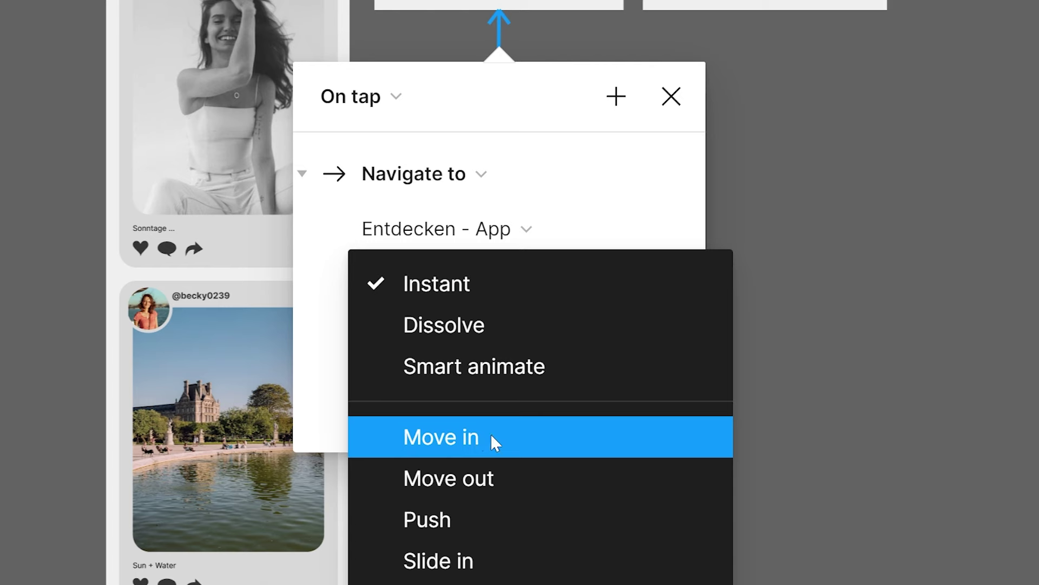
{"action": "left_click", "coordinate": [490, 436]}
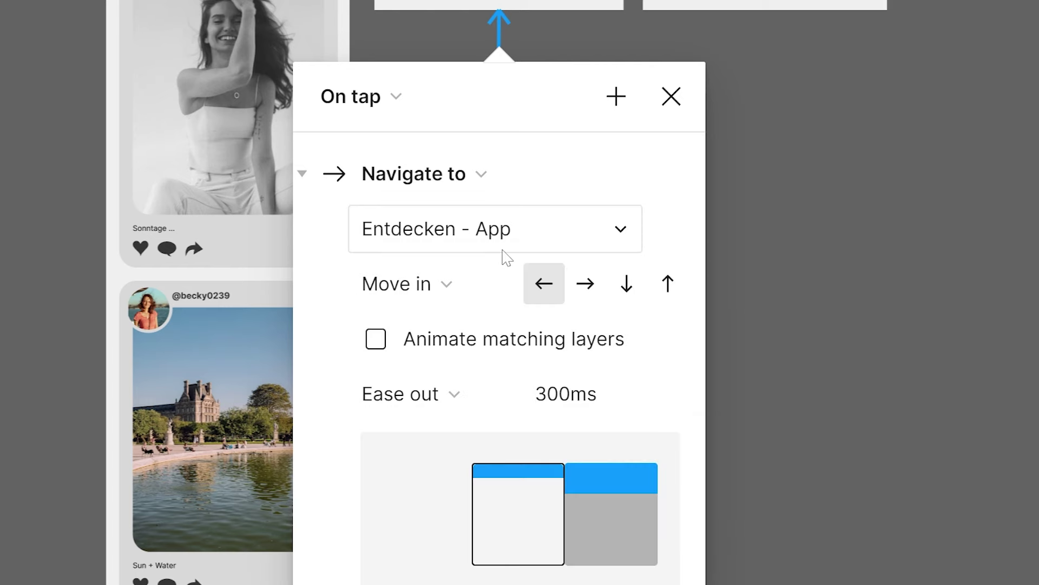
{"action": "key", "text": "Escape"}
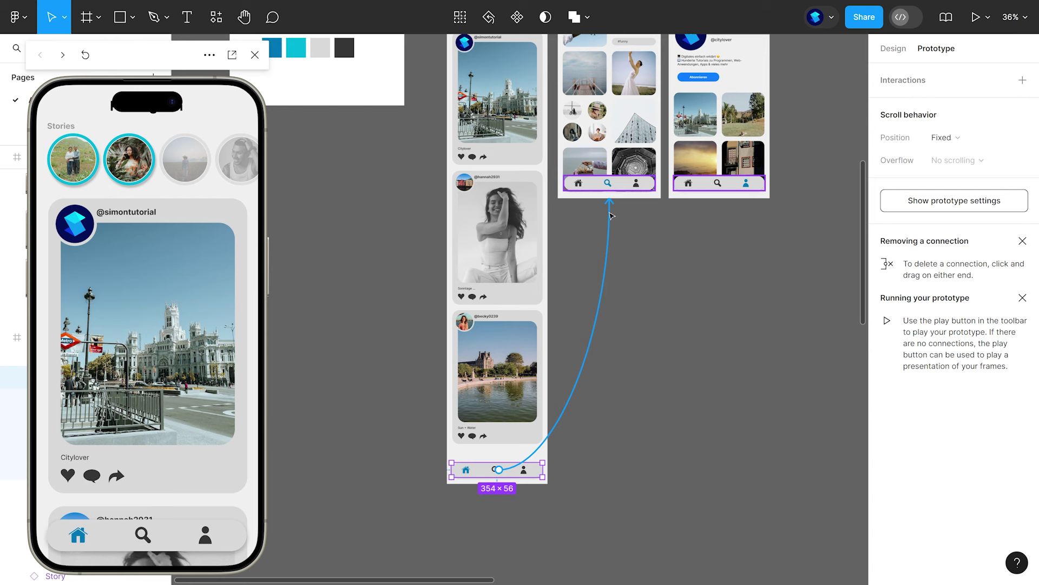
{"action": "left_click_drag", "start_coordinate": [611, 216], "coordinate": [611, 215]}
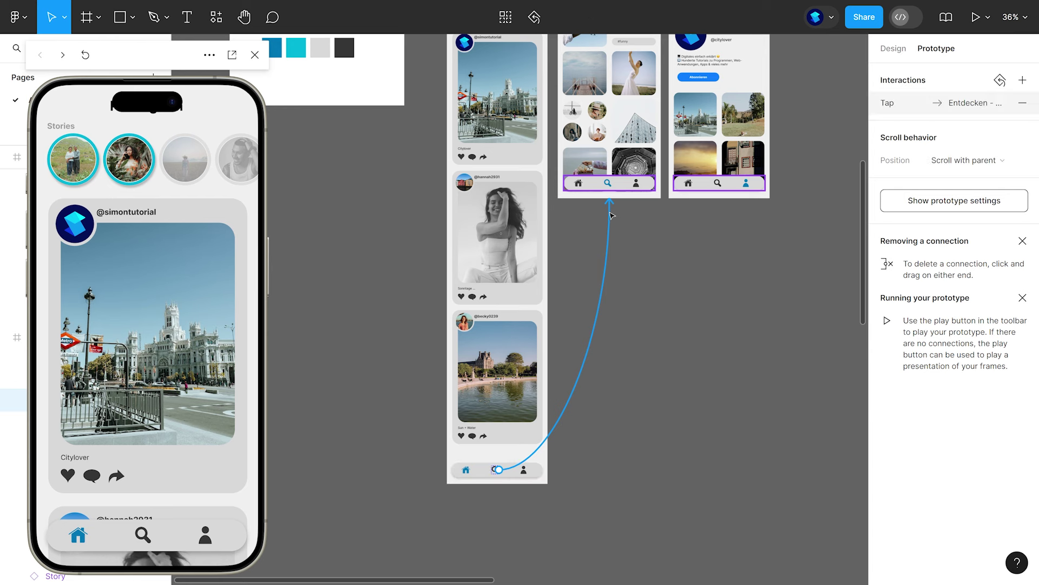
{"action": "left_click", "coordinate": [599, 323]}
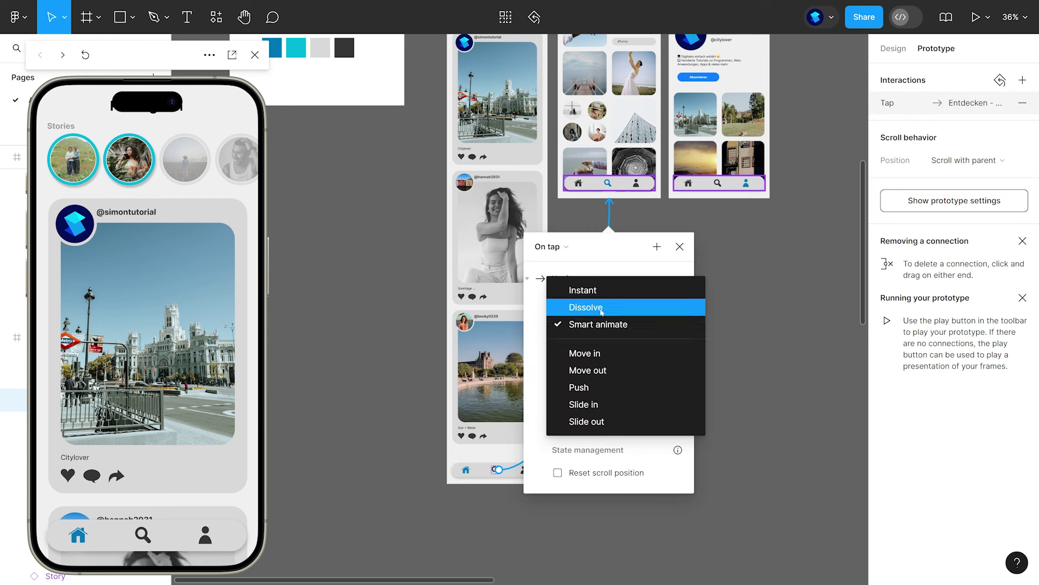
Set the transition to Instant and keep the On tap trigger.
{"action": "left_click", "coordinate": [590, 290]}
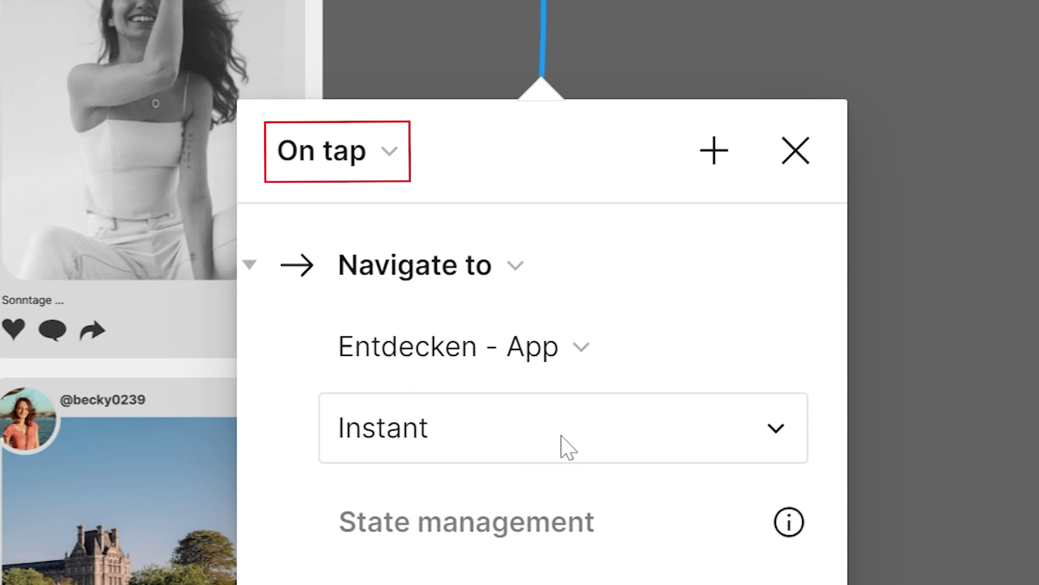
{"action": "left_click", "coordinate": [371, 151]}
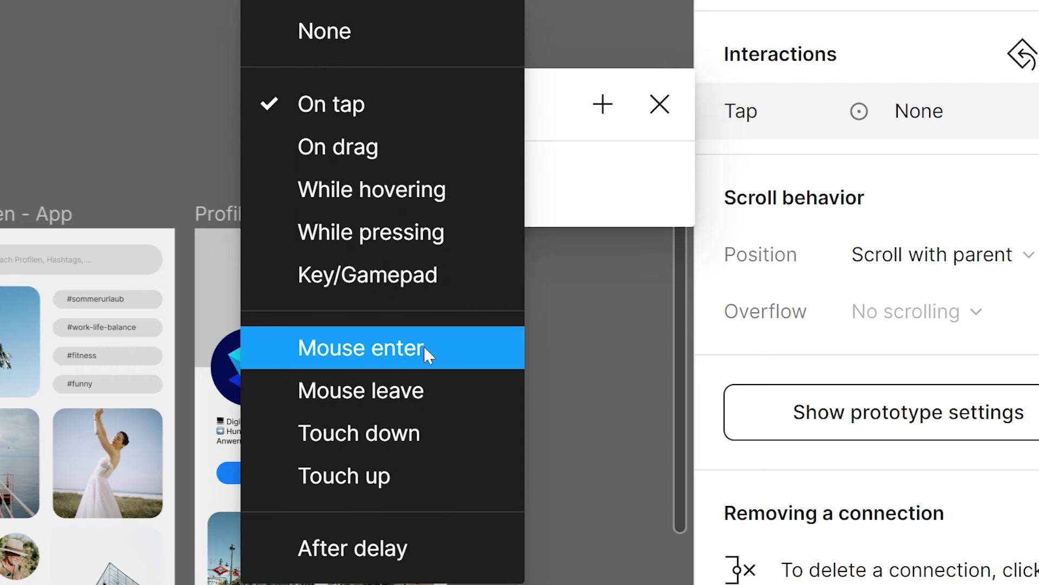
{"action": "left_click", "coordinate": [563, 156]}
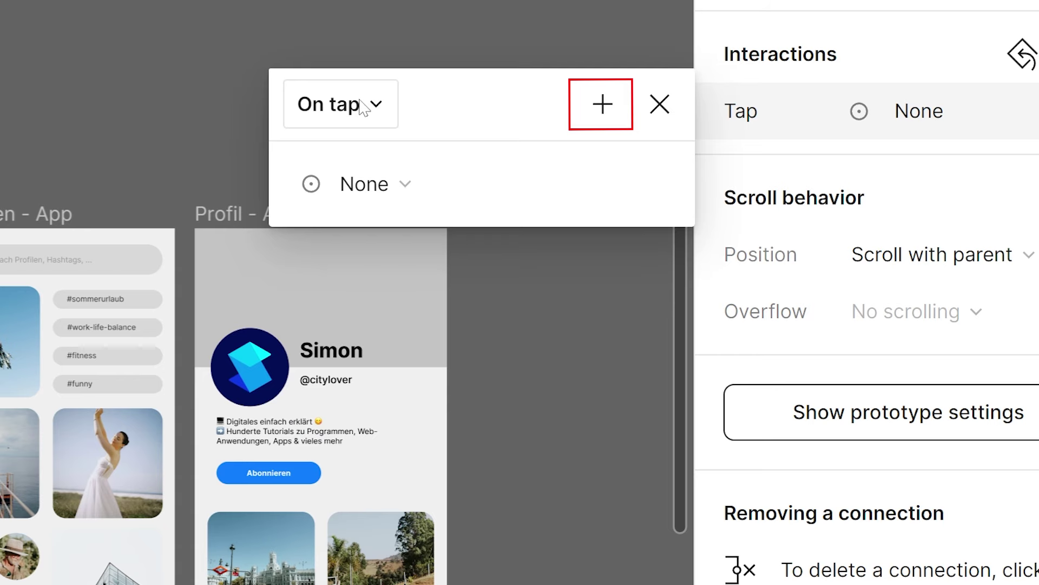
Try the Open link and Scroll to actions from the tap action list.
{"action": "left_click", "coordinate": [494, 130]}
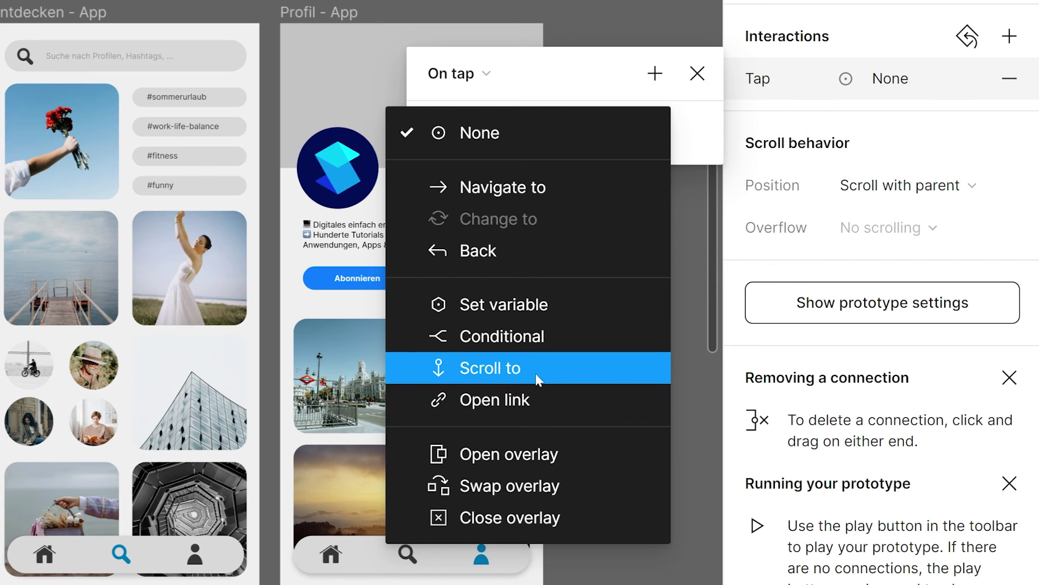
{"action": "left_click", "coordinate": [535, 400]}
{"action": "left_click", "coordinate": [507, 140]}
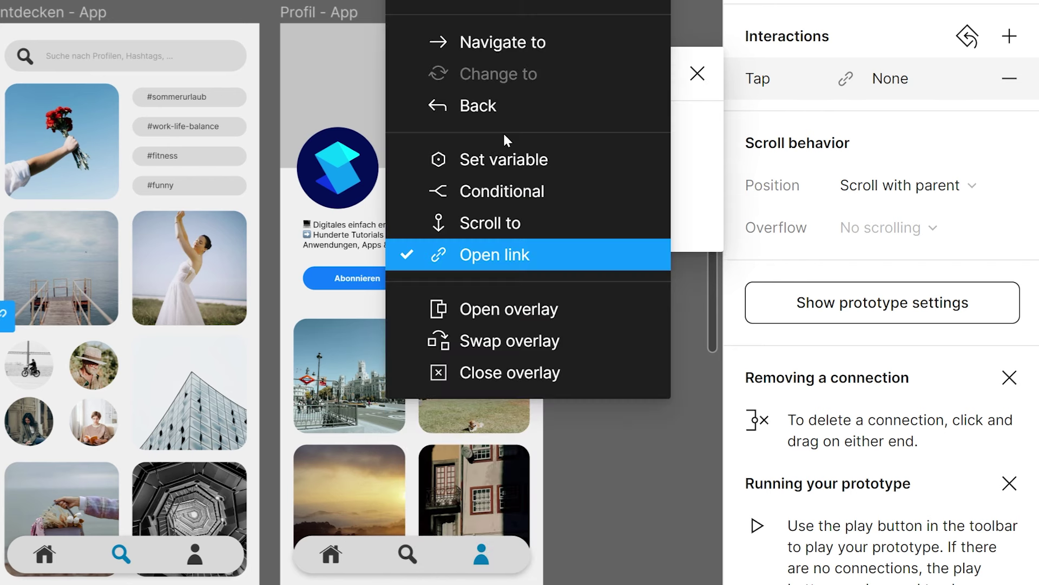
{"action": "left_click", "coordinate": [510, 223]}
{"action": "left_click", "coordinate": [563, 143]}
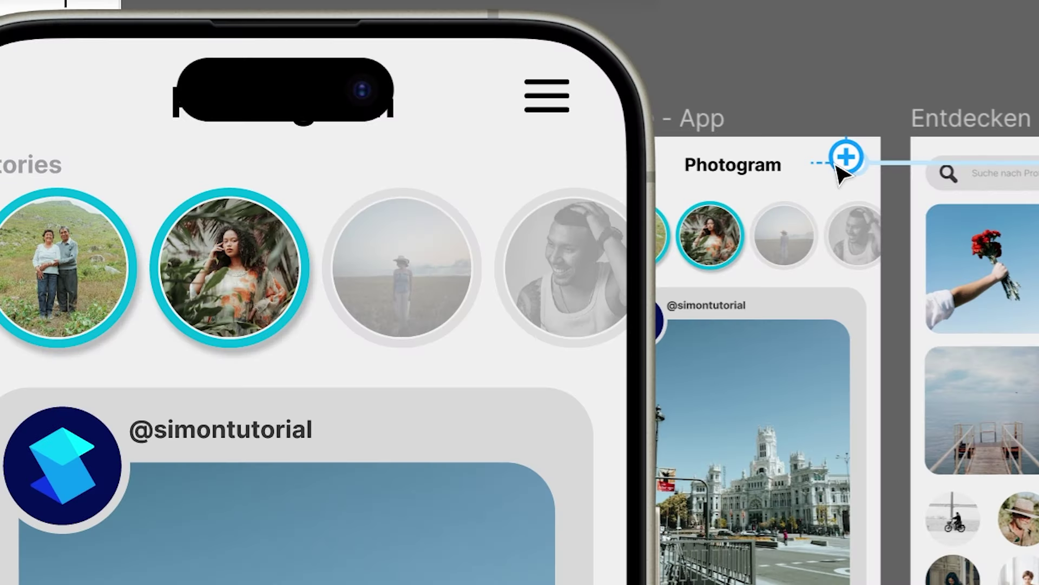
Toggle the menu in the preview, then rename the blank frame 'Menü' and delete its white fill.
{"action": "left_click", "coordinate": [558, 109]}
{"action": "left_click", "coordinate": [561, 114]}
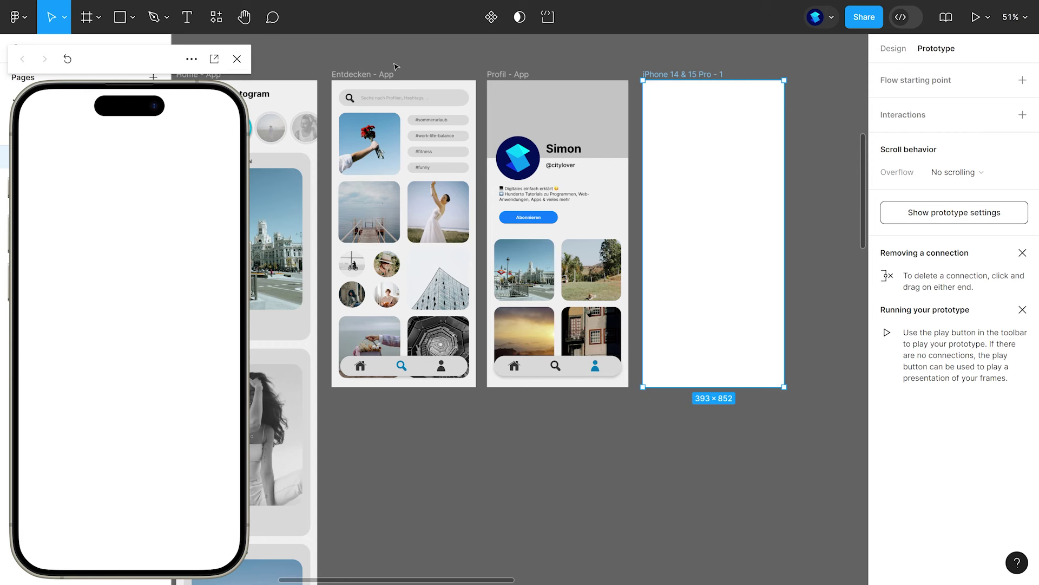
{"action": "double_click", "coordinate": [684, 74]}
{"action": "type", "text": "M"}
{"action": "type", "text": "enü"}
{"action": "key", "text": "Return"}
{"action": "left_click", "coordinate": [893, 48]}
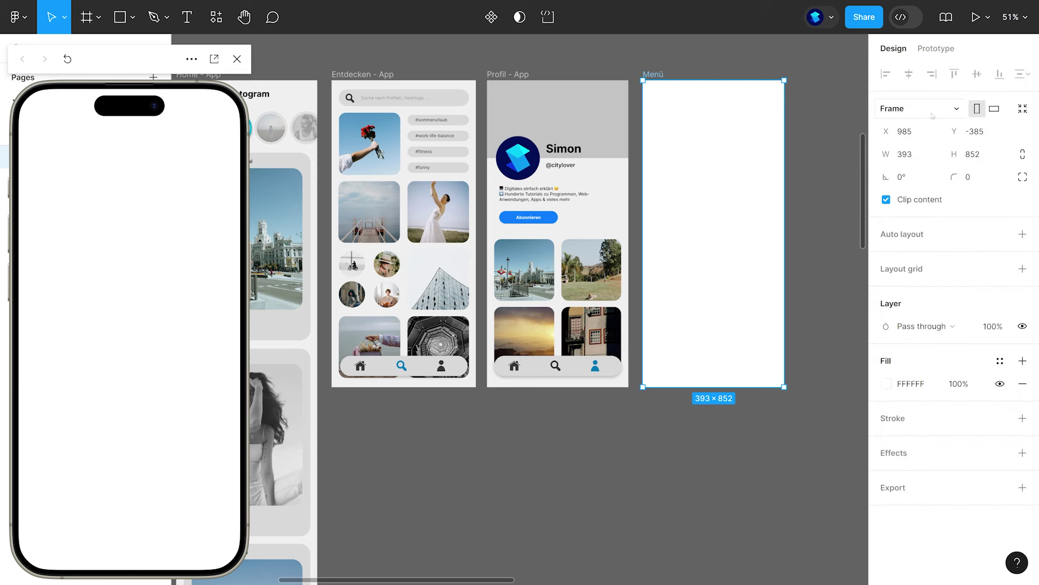
{"action": "left_click", "coordinate": [1023, 384]}
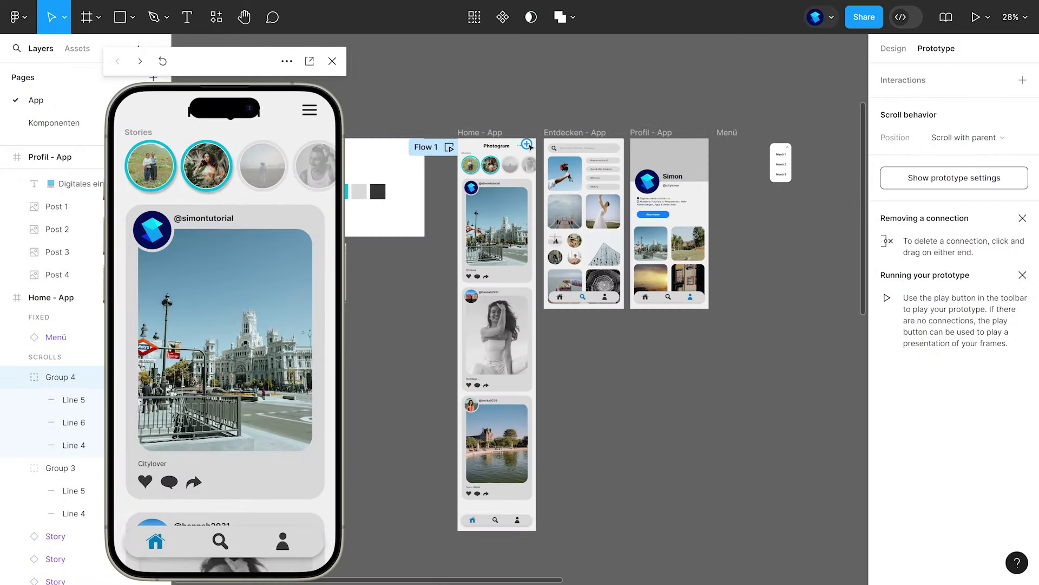
Link the hamburger icon to Menü as Open overlay with Close when clicking outside.
{"action": "left_click_drag", "start_coordinate": [528, 145], "coordinate": [780, 162]}
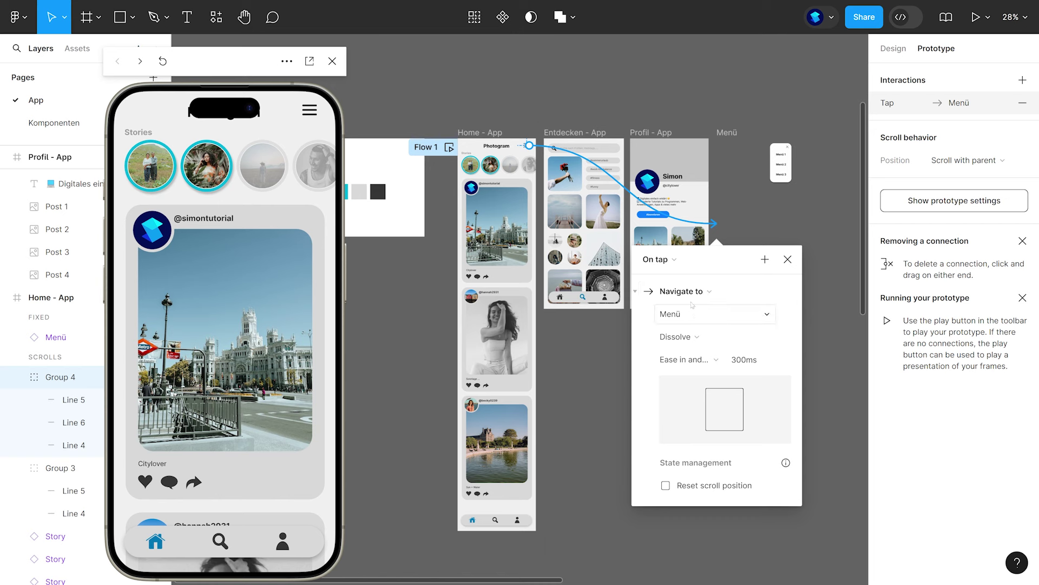
{"action": "left_click", "coordinate": [692, 293]}
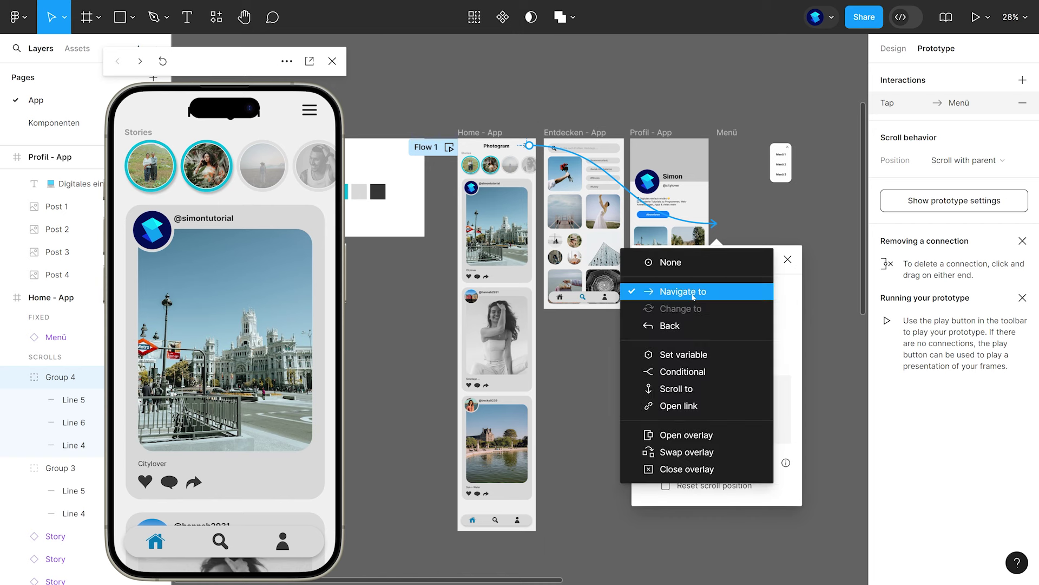
{"action": "left_click", "coordinate": [687, 435]}
{"action": "left_click", "coordinate": [309, 110]}
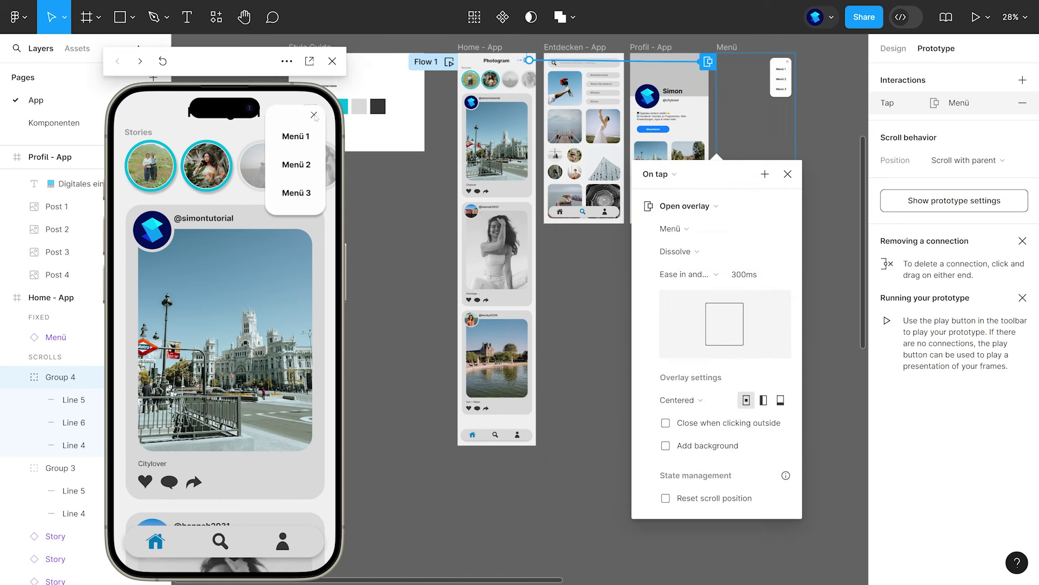
{"action": "mouse_move", "coordinate": [684, 206]}
{"action": "left_click", "coordinate": [667, 424]}
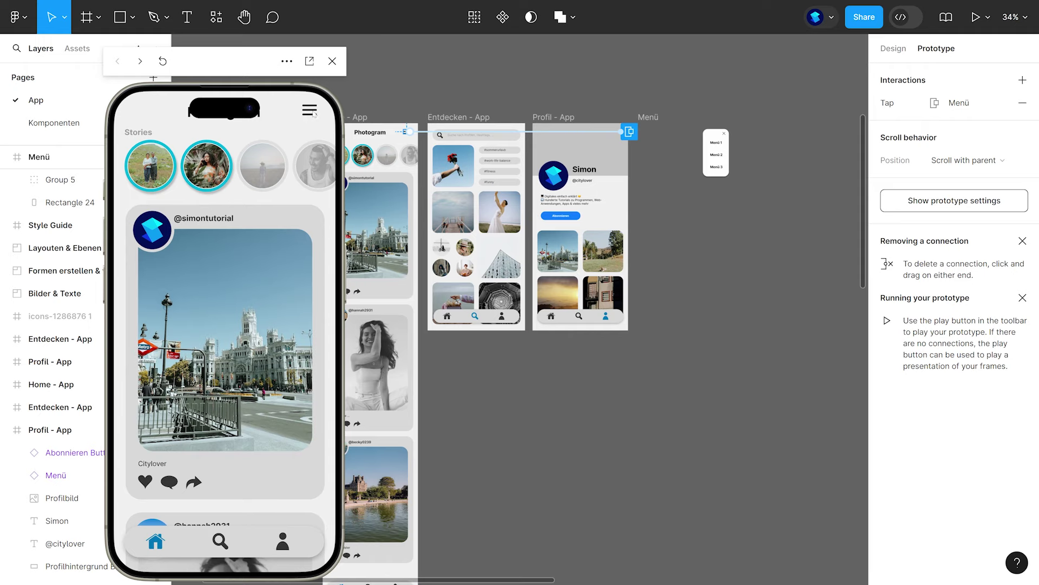
Test opening and closing the menu overlay in the preview.
{"action": "left_click", "coordinate": [309, 110]}
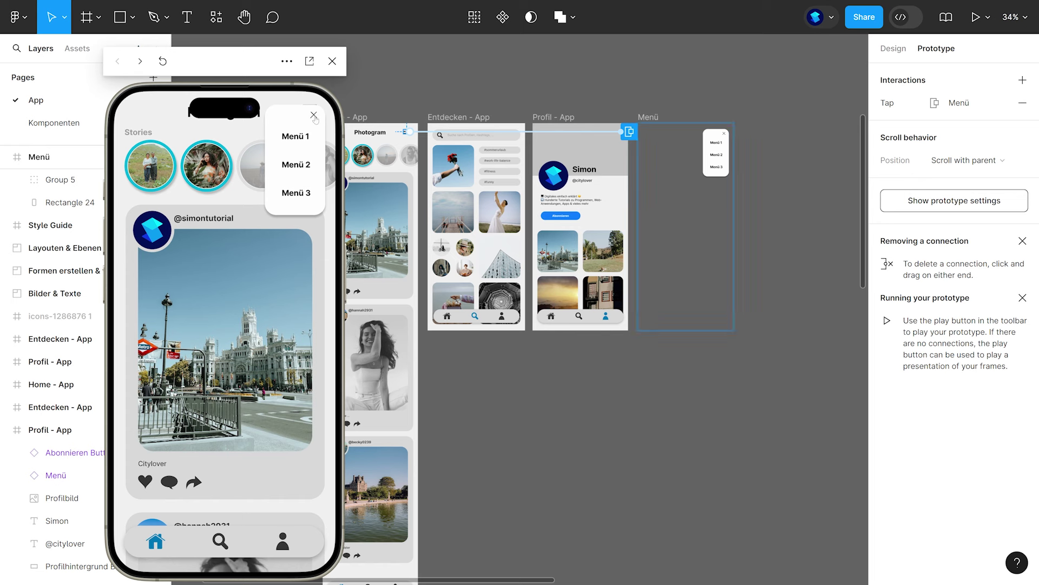
{"action": "left_click", "coordinate": [311, 116]}
{"action": "left_click", "coordinate": [312, 119]}
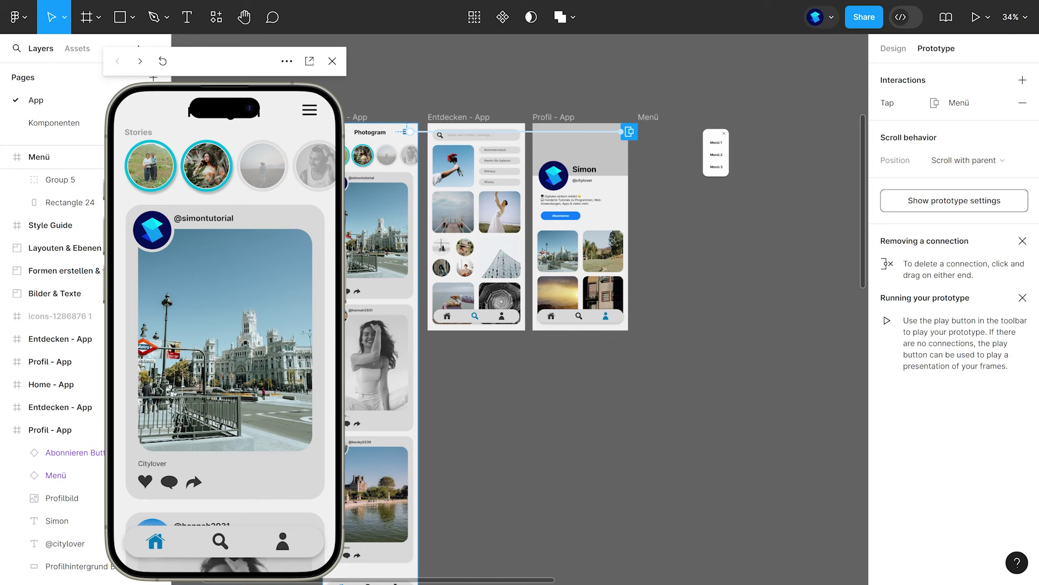
{"action": "scroll", "coordinate": [536, 209], "scroll_direction": "up", "scroll_amount": 5}
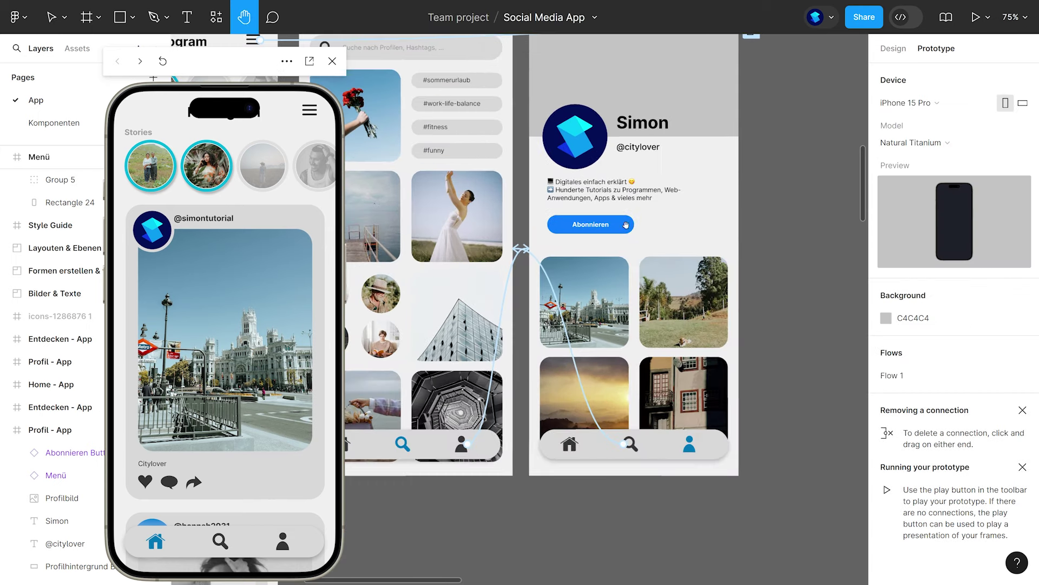
Add an interaction to the Abonnieren button that changes its variant.
{"action": "left_click", "coordinate": [625, 226]}
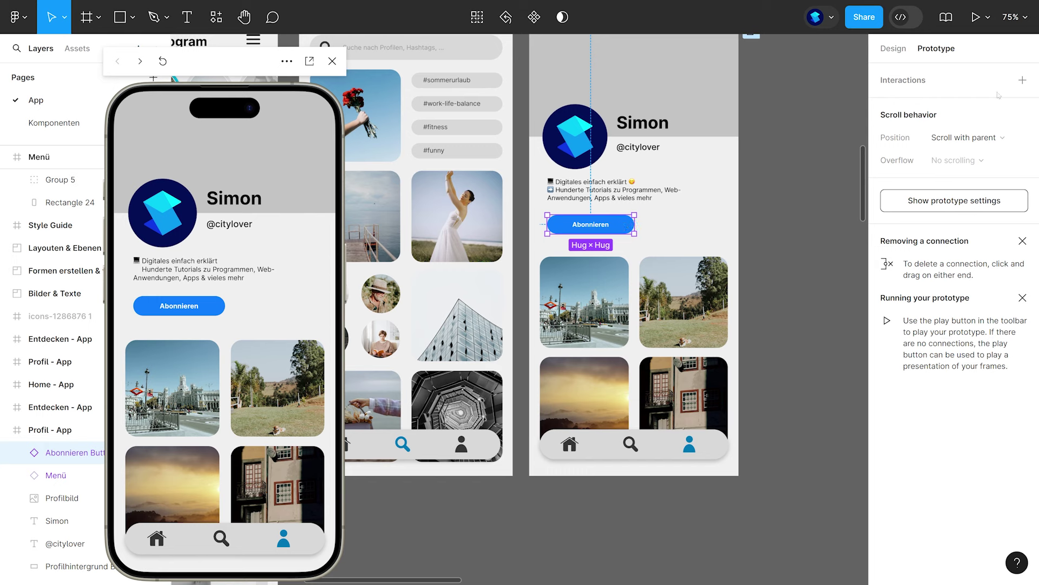
{"action": "left_click", "coordinate": [1023, 80]}
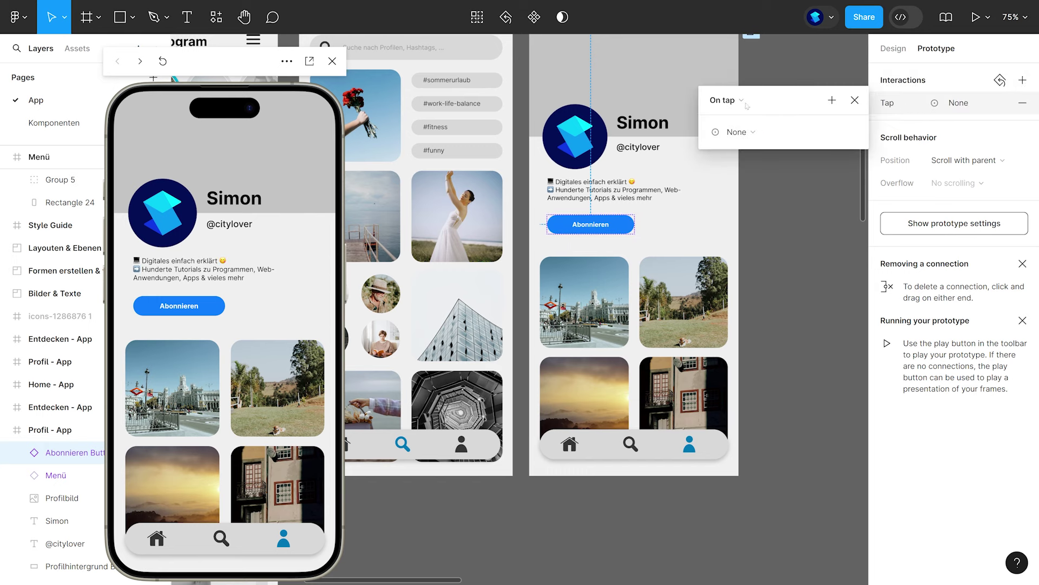
{"action": "left_click", "coordinate": [739, 132]}
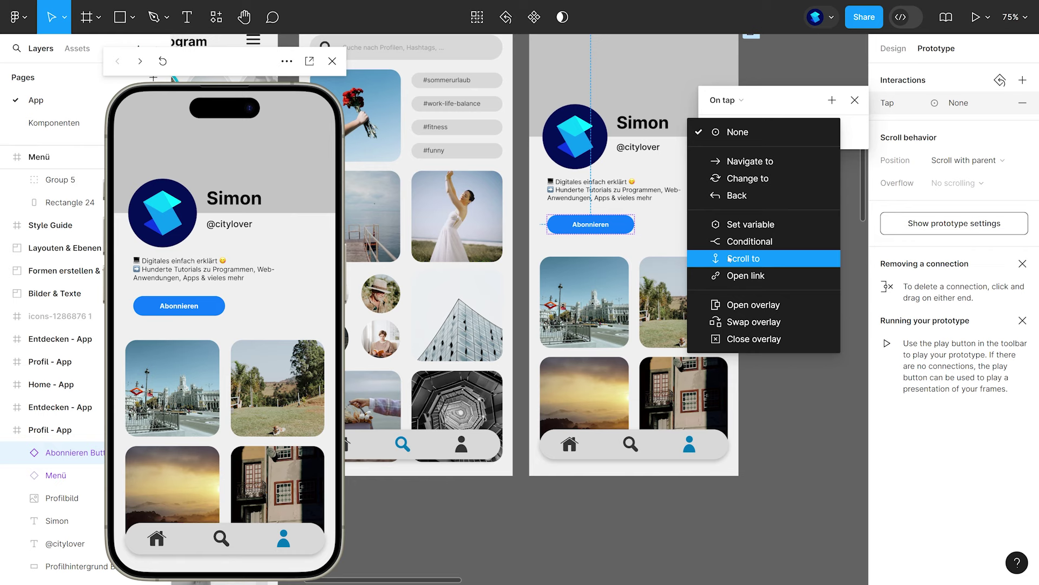
{"action": "left_click", "coordinate": [774, 183]}
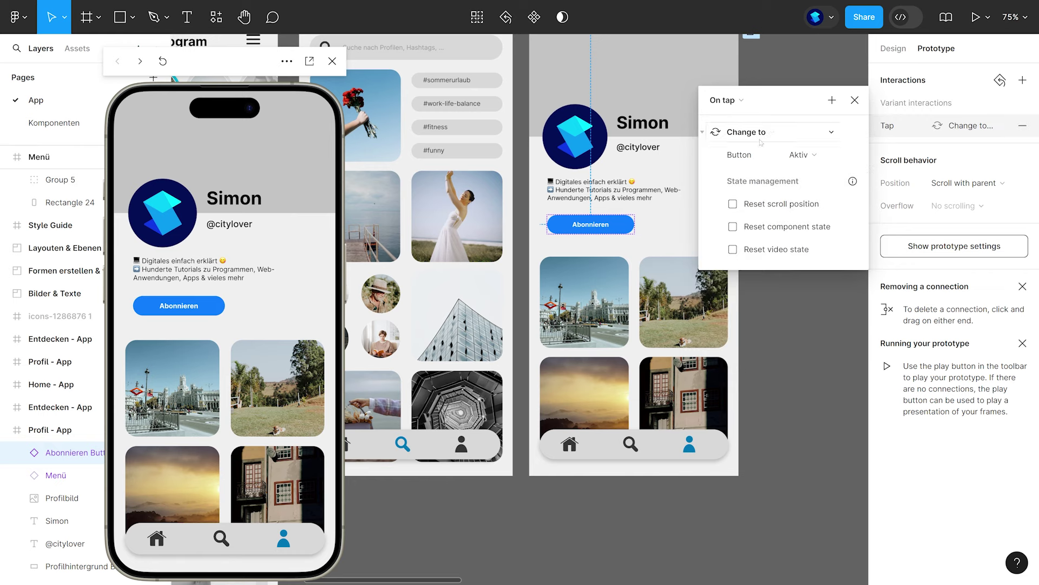
Set the interaction to While hovering, Default state, with a Dissolve animation.
{"action": "left_click", "coordinate": [744, 108]}
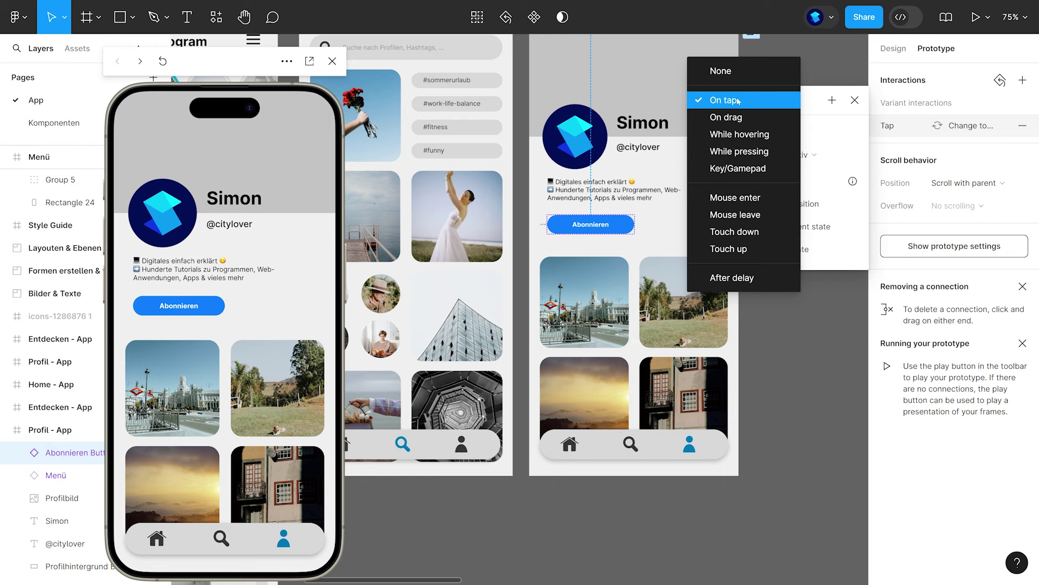
{"action": "left_click", "coordinate": [747, 133]}
{"action": "left_click", "coordinate": [801, 155]}
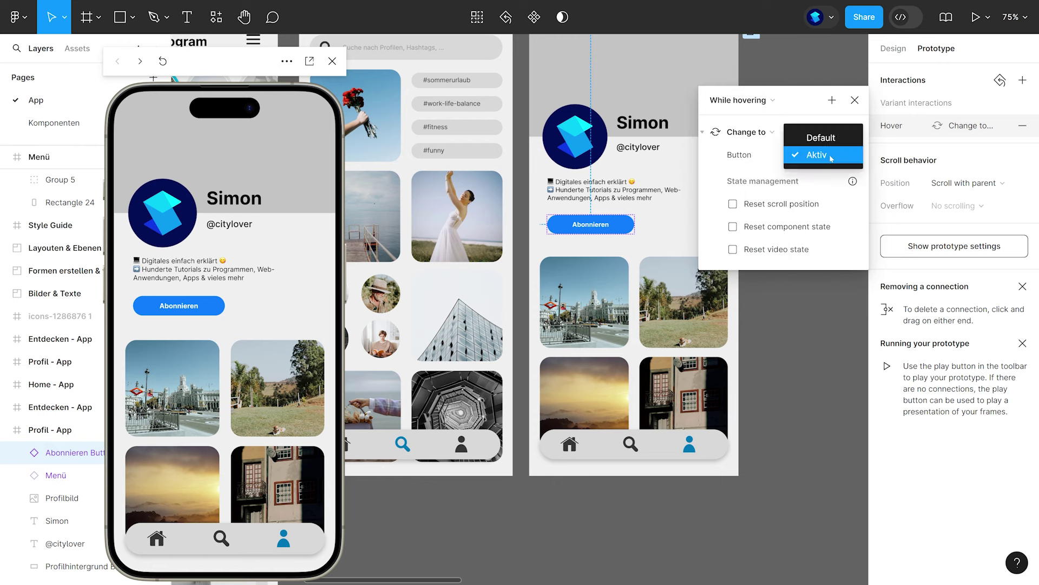
{"action": "left_click", "coordinate": [812, 136]}
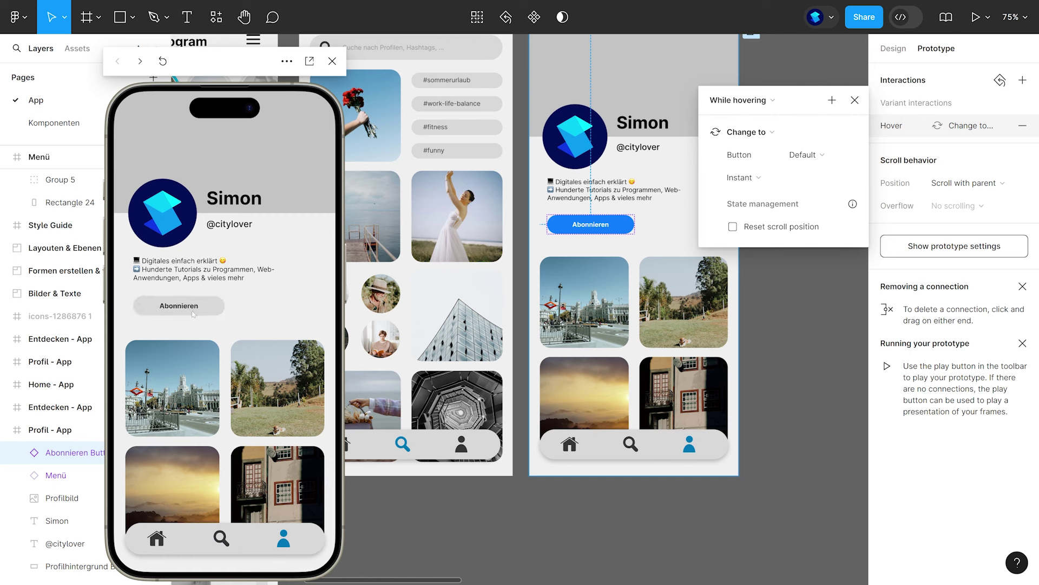
{"action": "left_click", "coordinate": [751, 179]}
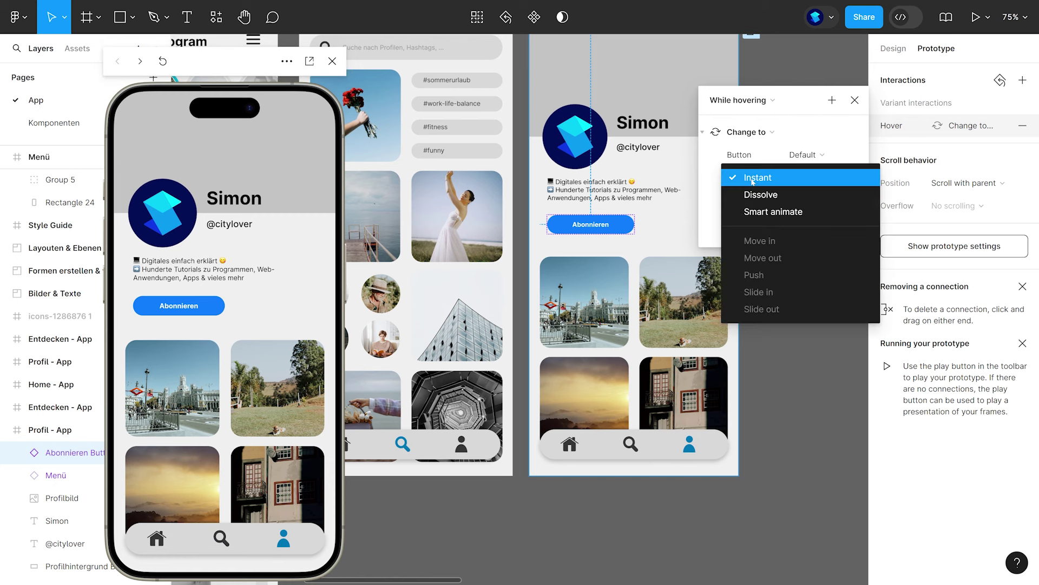
{"action": "left_click", "coordinate": [760, 195]}
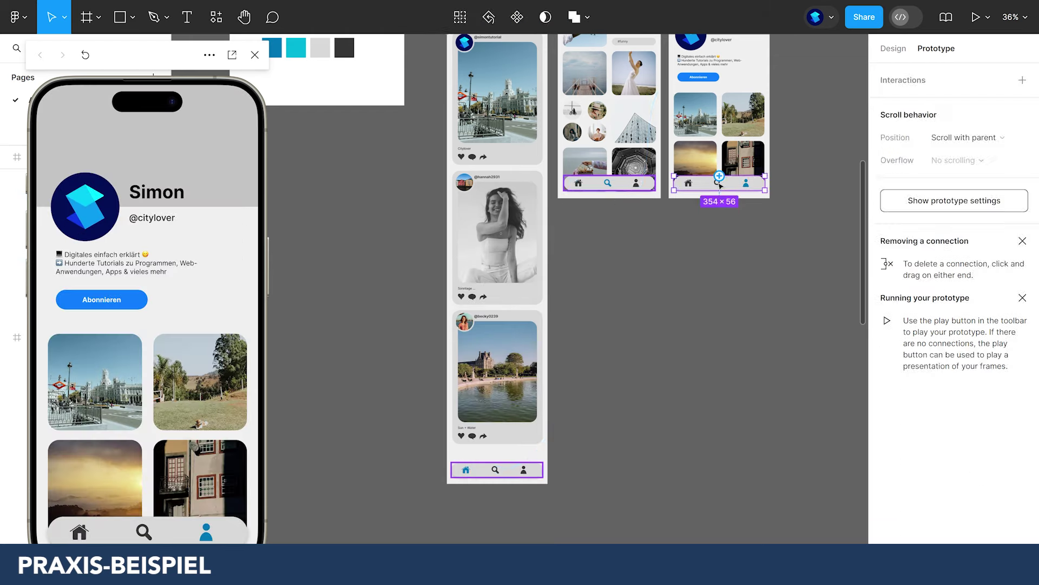
Set the story's interaction to On tap navigating to Profil - App, then present the prototype.
{"action": "key", "text": "Escape"}
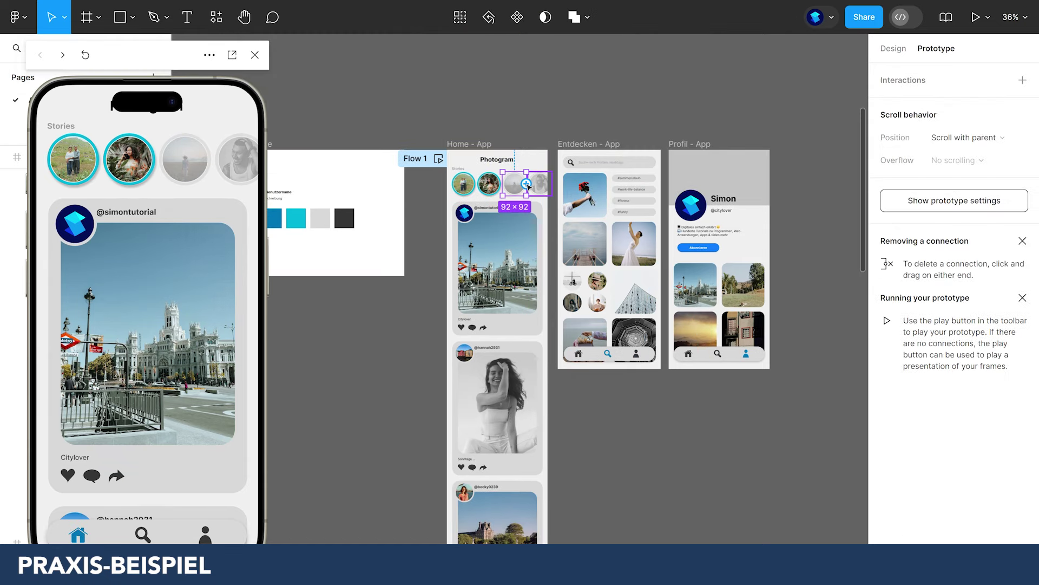
{"action": "scroll", "coordinate": [515, 164], "scroll_direction": "up", "scroll_amount": 5, "text": "ctrl"}
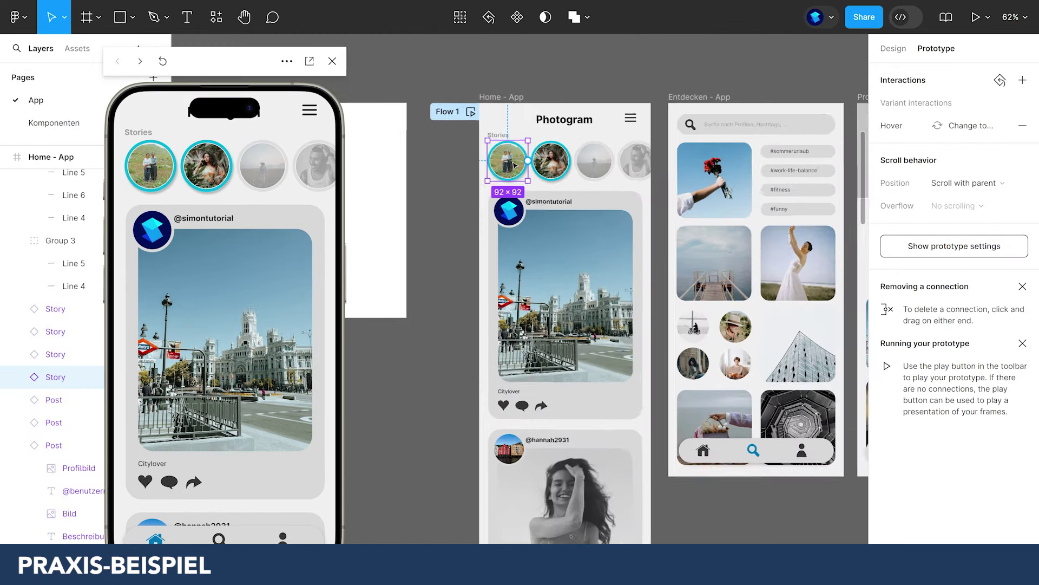
{"action": "scroll", "coordinate": [514, 164], "scroll_direction": "up", "scroll_amount": 2, "text": "ctrl"}
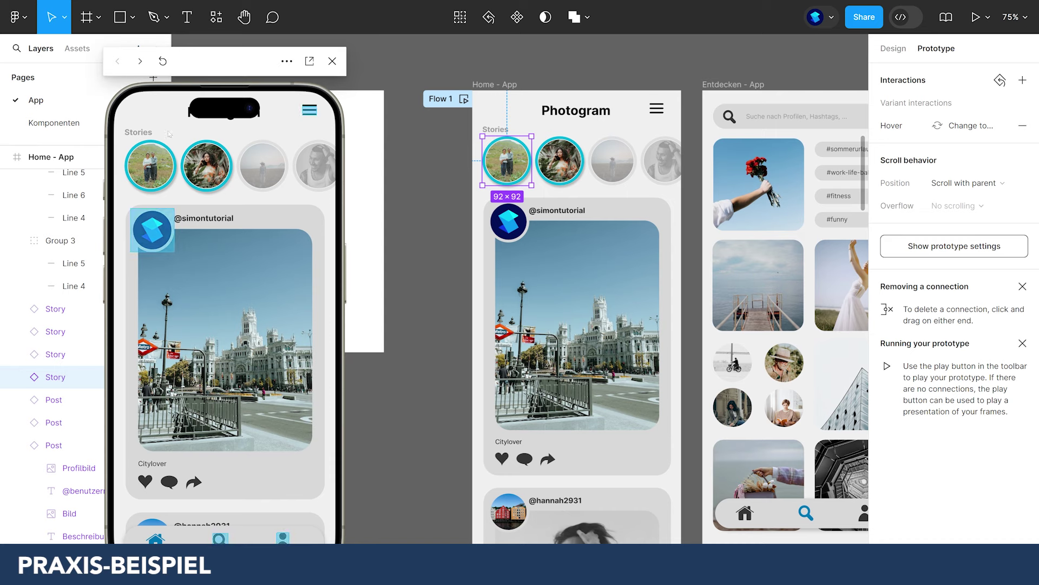
{"action": "left_click", "coordinate": [891, 125]}
{"action": "left_click", "coordinate": [740, 129]}
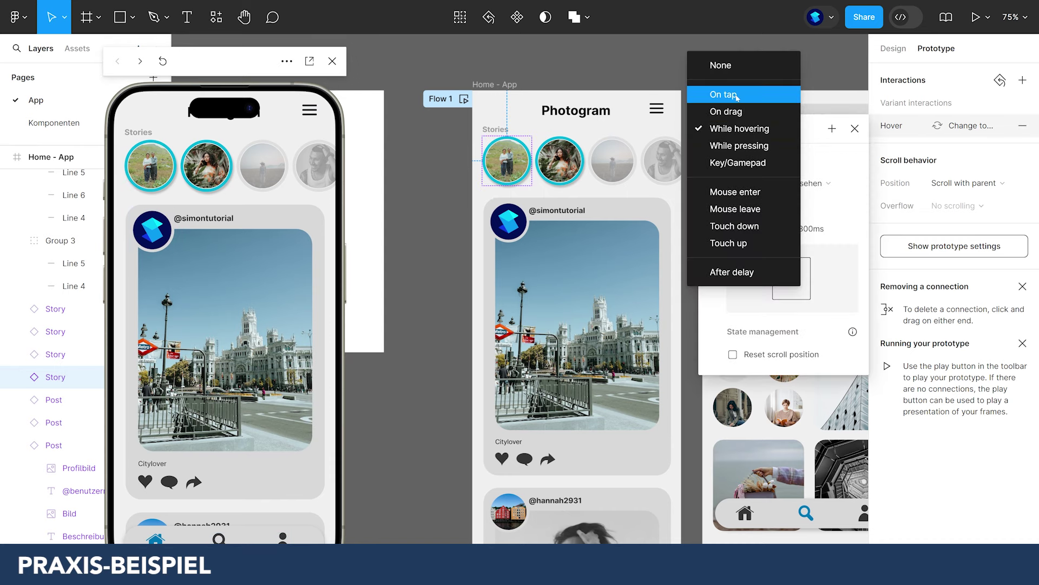
{"action": "left_click", "coordinate": [725, 94]}
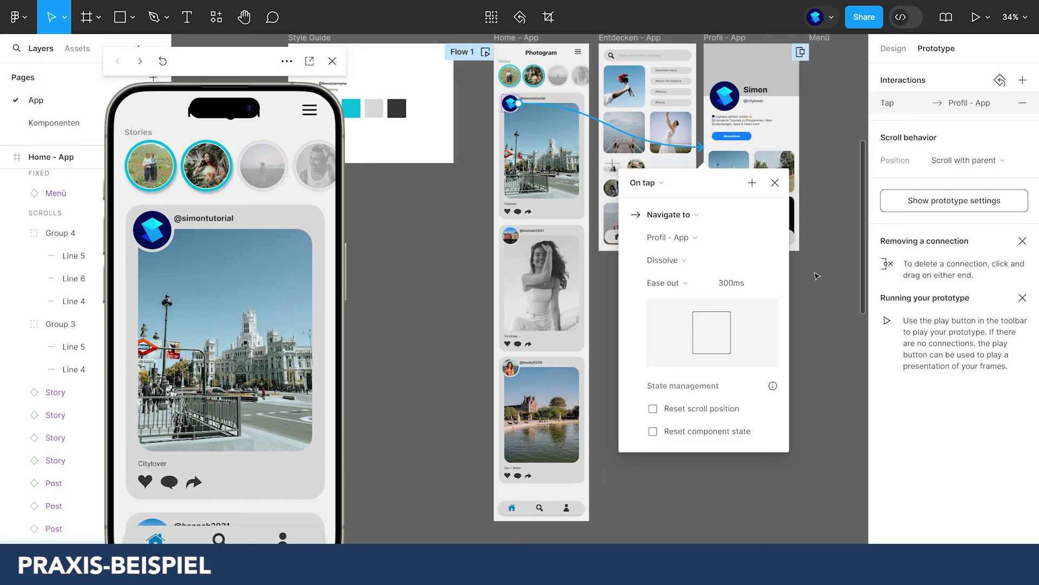
{"action": "left_click", "coordinate": [152, 231]}
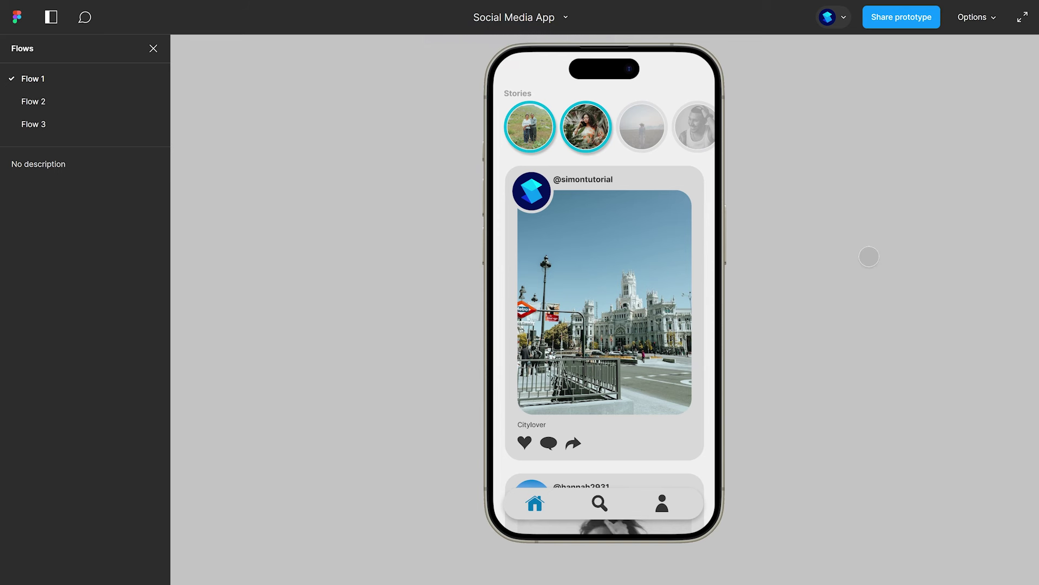
Show the prototype's clickable hotspot hints fullscreen in the presentation, then return to the editor.
{"action": "left_click", "coordinate": [986, 20]}
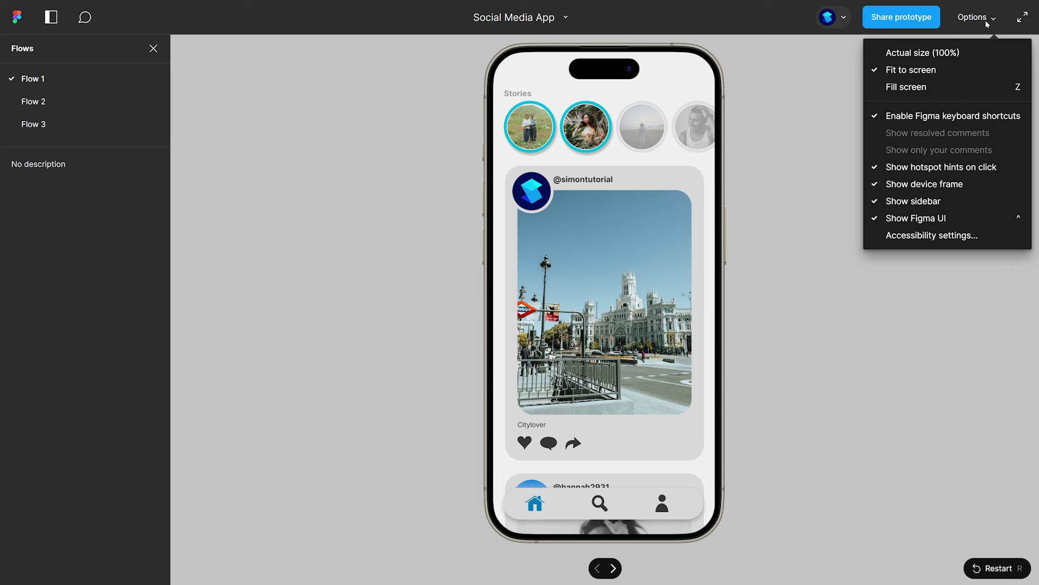
{"action": "left_click", "coordinate": [605, 307]}
{"action": "left_click", "coordinate": [624, 298]}
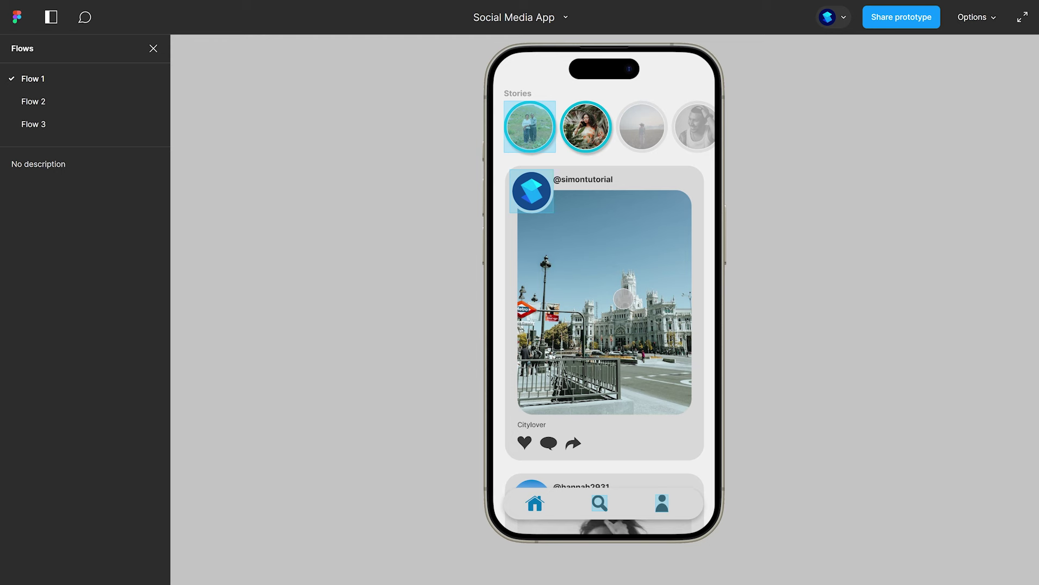
{"action": "key", "text": "F11"}
{"action": "left_click", "coordinate": [51, 17]}
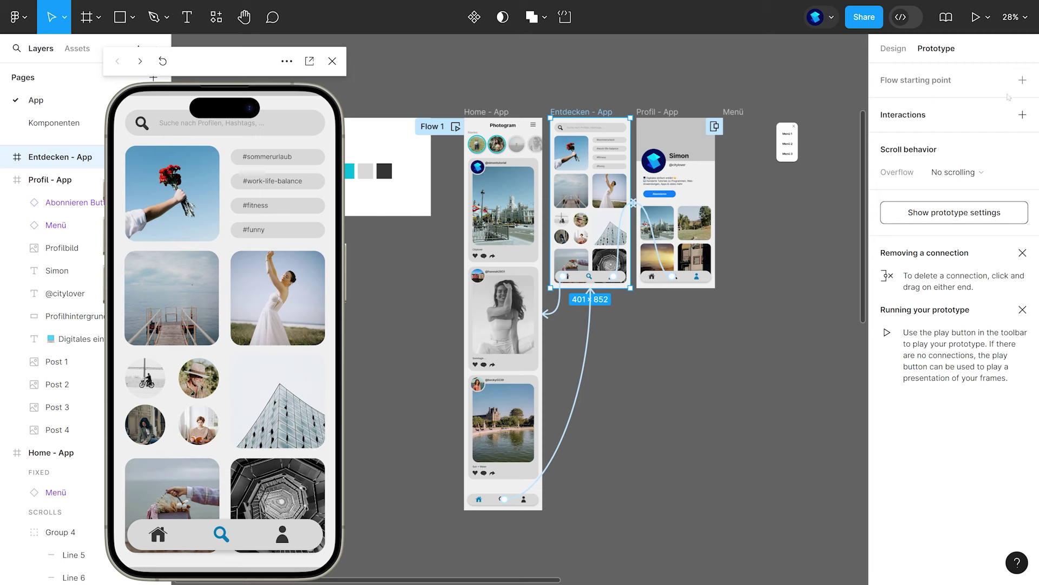
Add flow starting points for the Entdecken - App and Profil - App frames.
{"action": "left_click", "coordinate": [1022, 80]}
{"action": "left_click", "coordinate": [586, 109]}
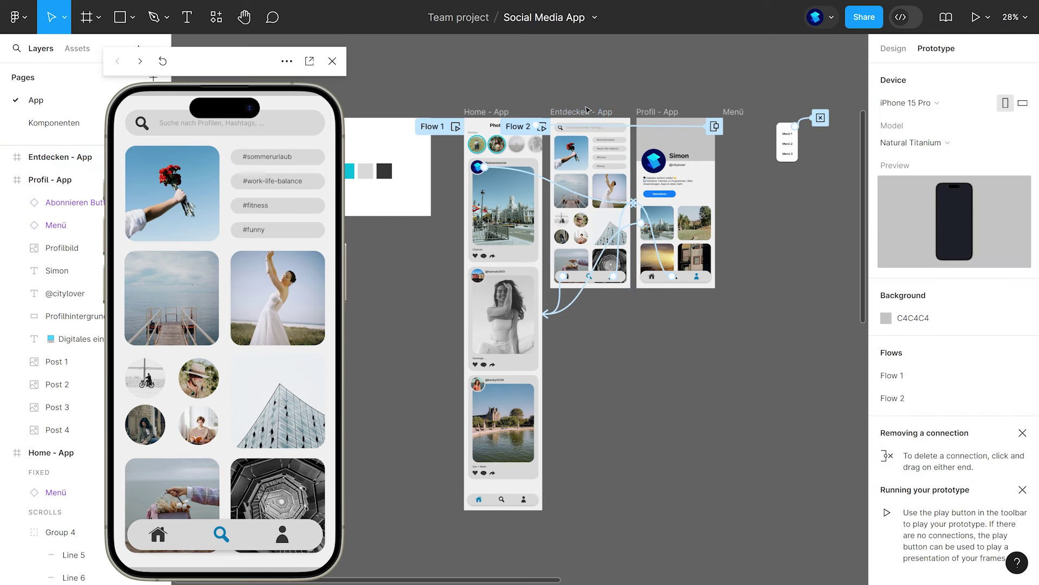
{"action": "left_click", "coordinate": [662, 112]}
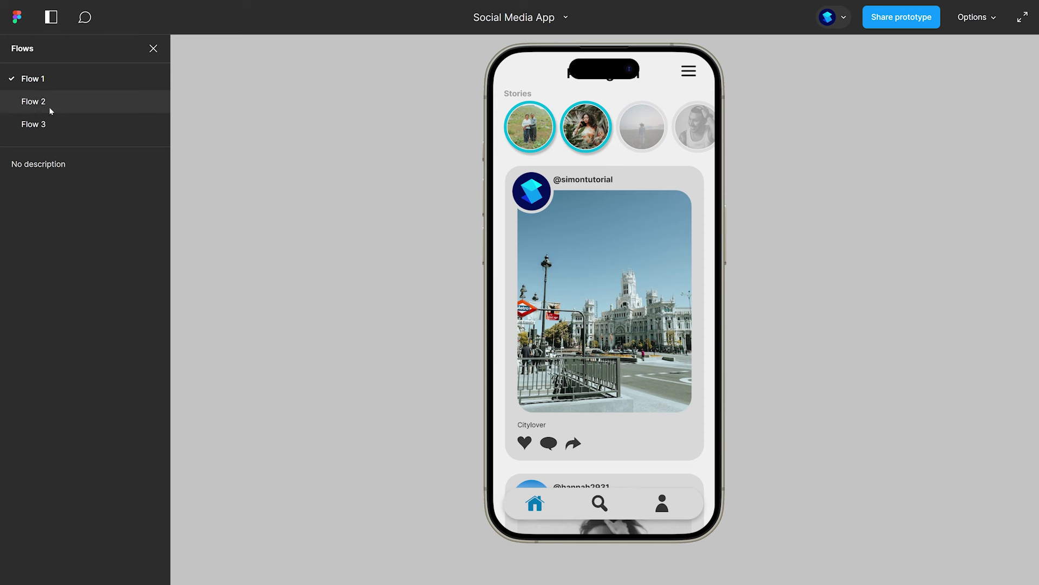
Present Flow 2, switch to Flow 3's Profil screen, and turn on commenting.
{"action": "left_click", "coordinate": [46, 103]}
{"action": "left_click", "coordinate": [57, 125]}
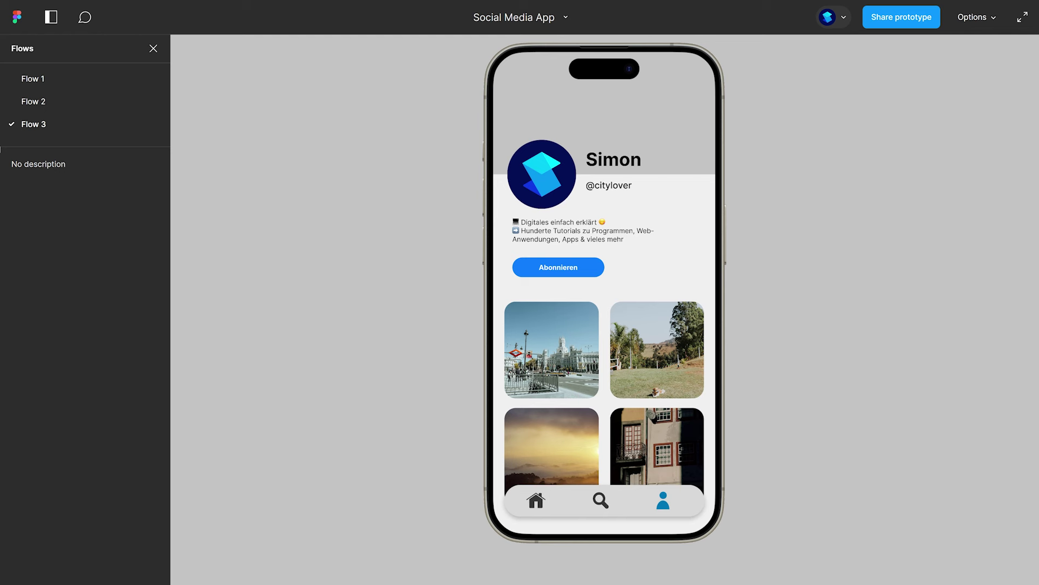
{"action": "left_click", "coordinate": [92, 27]}
Post 'Würde noch einen Hintergrund hinzufügen' as a comment on the Profil phone's top-right corner.
{"action": "left_click", "coordinate": [592, 96]}
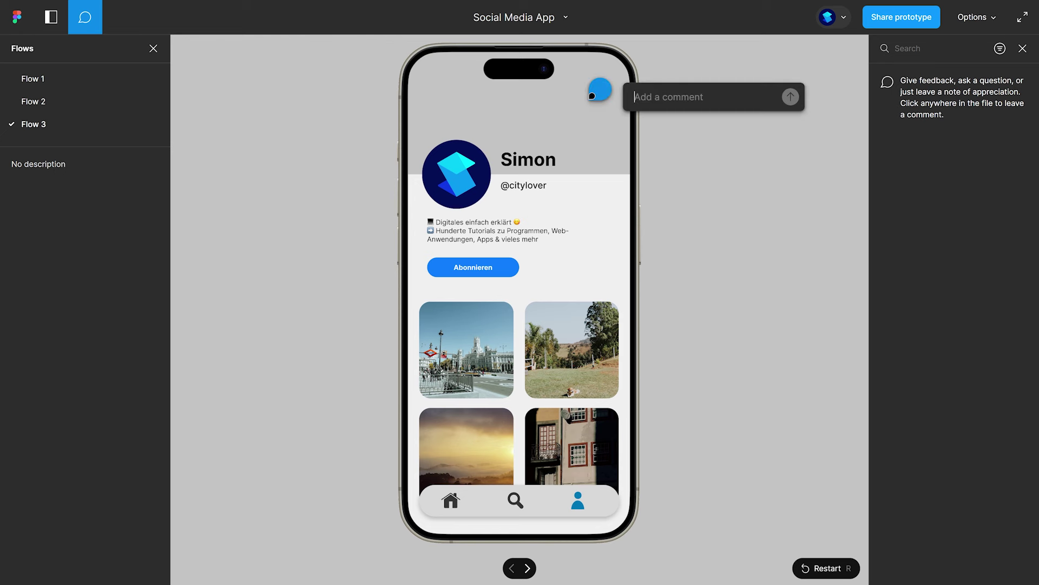
{"action": "type", "text": "Würde noch einen Hintergrund hinzufügen"}
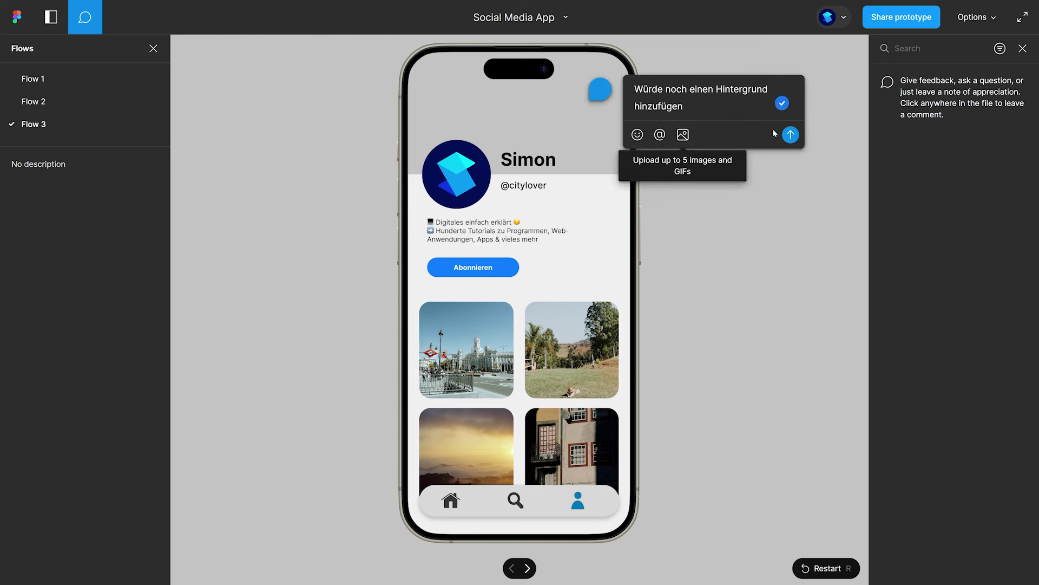
{"action": "left_click", "coordinate": [790, 140]}
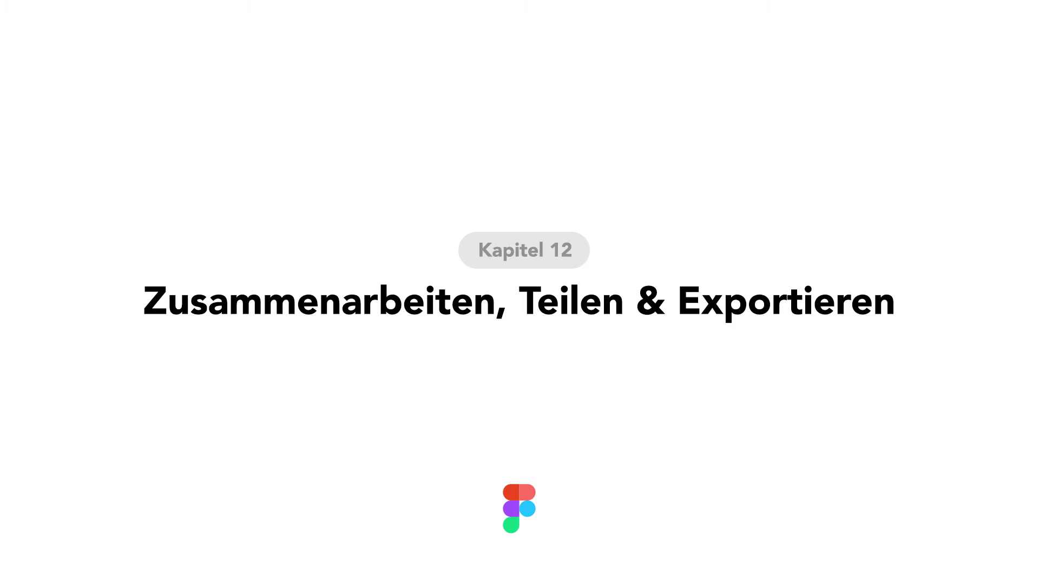
Pan the canvas right, return to the Move tool, and open the Share settings.
{"action": "key", "text": "h"}
{"action": "scroll", "coordinate": [707, 274], "scroll_direction": "right", "scroll_amount": 3}
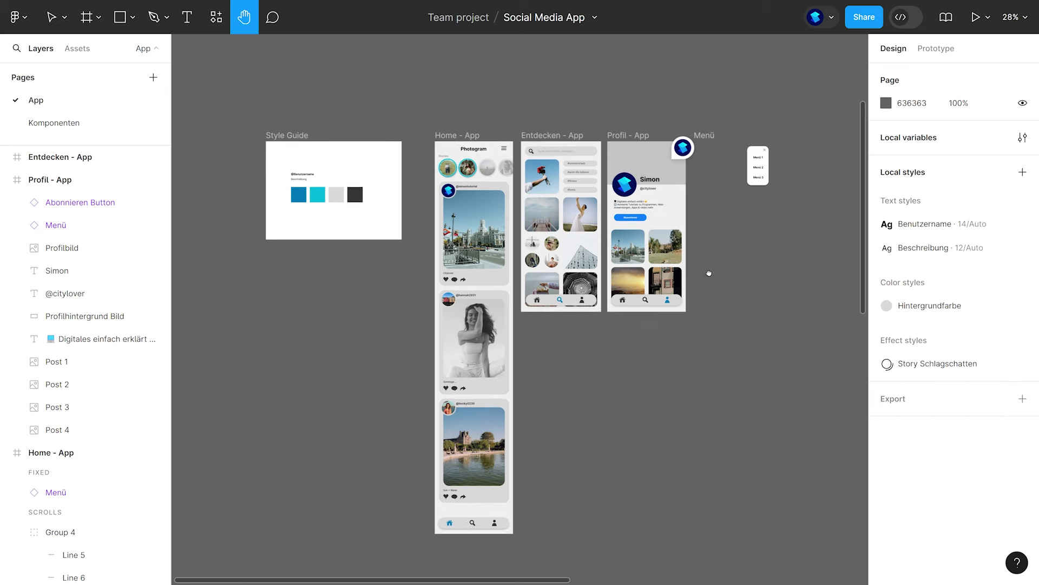
{"action": "key", "text": "v"}
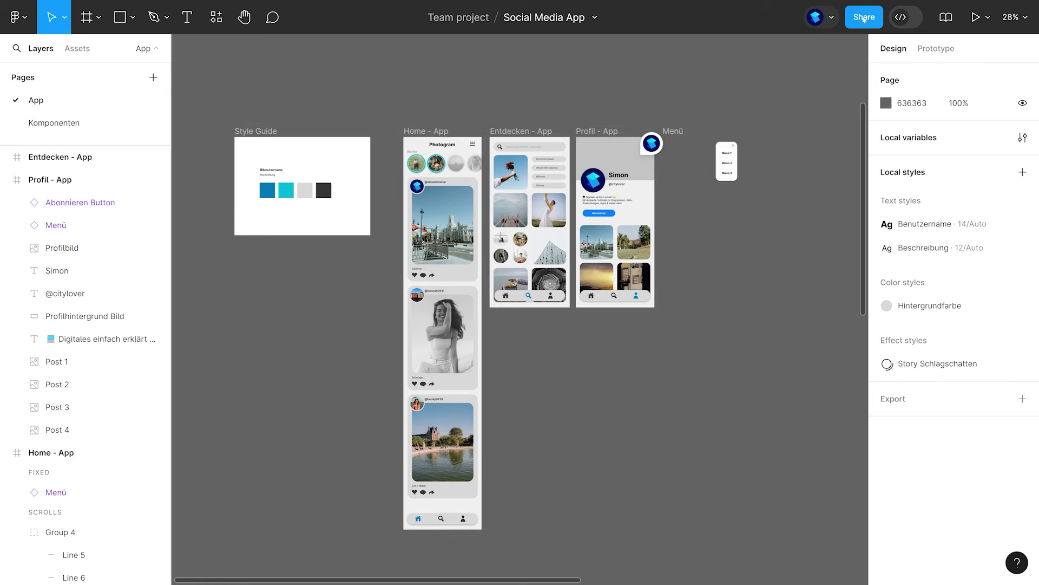
{"action": "left_click", "coordinate": [864, 18]}
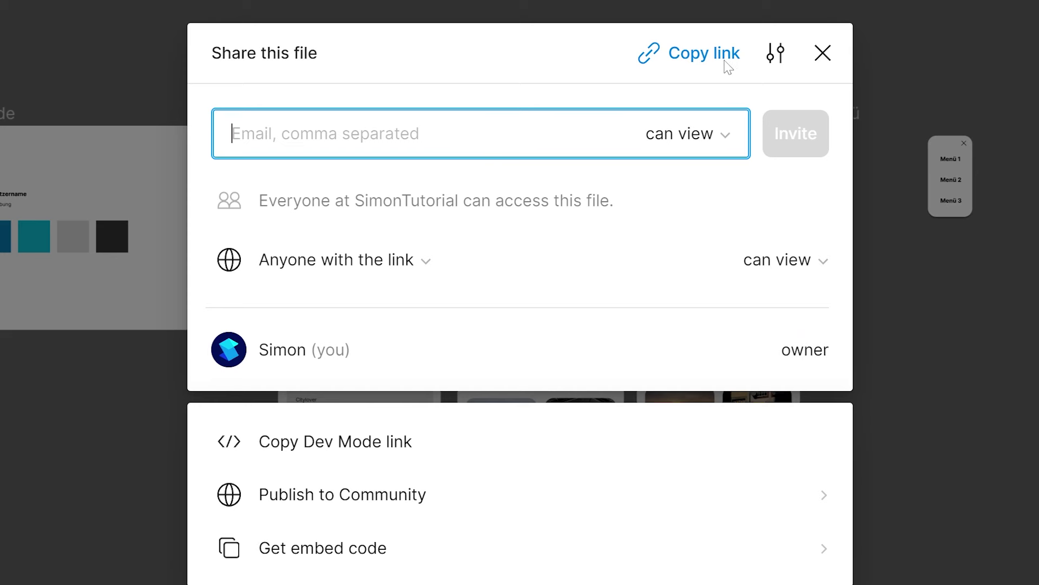
Set the 'Anyone with the link' permission to can edit and close the Share dialog.
{"action": "left_click", "coordinate": [777, 53]}
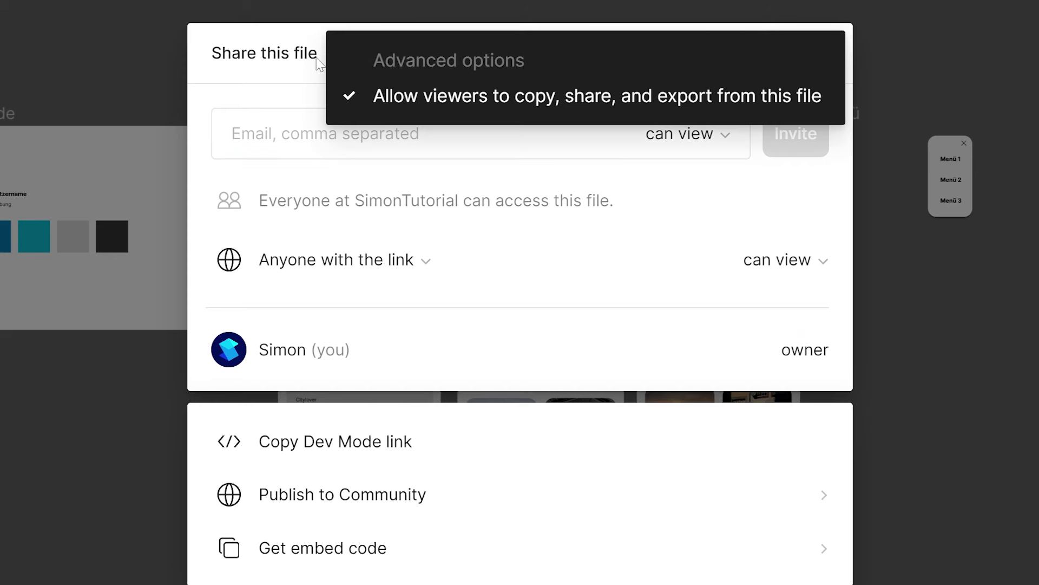
{"action": "left_click", "coordinate": [319, 64]}
{"action": "left_click", "coordinate": [823, 261]}
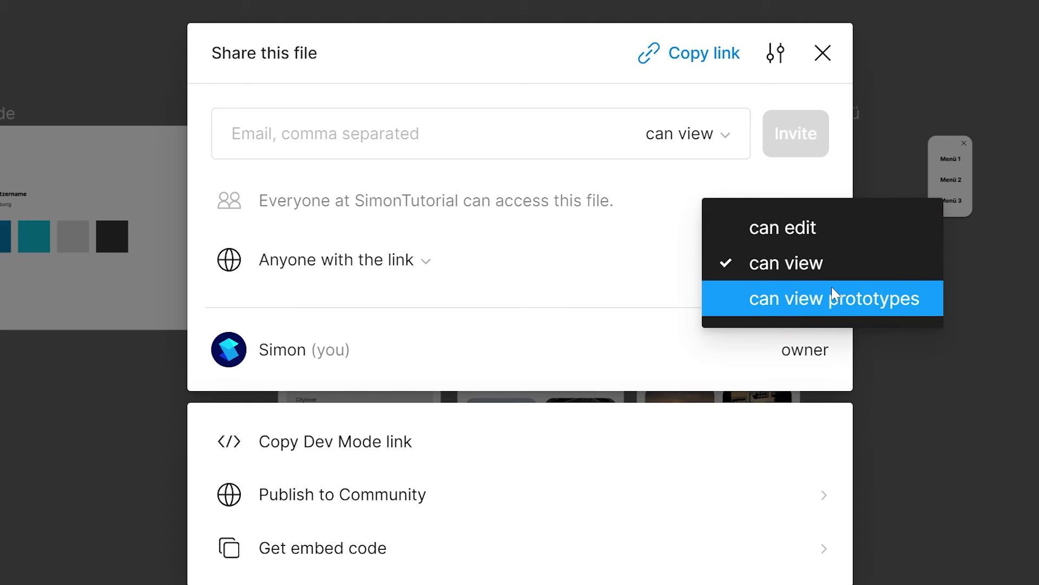
{"action": "key", "text": "Escape"}
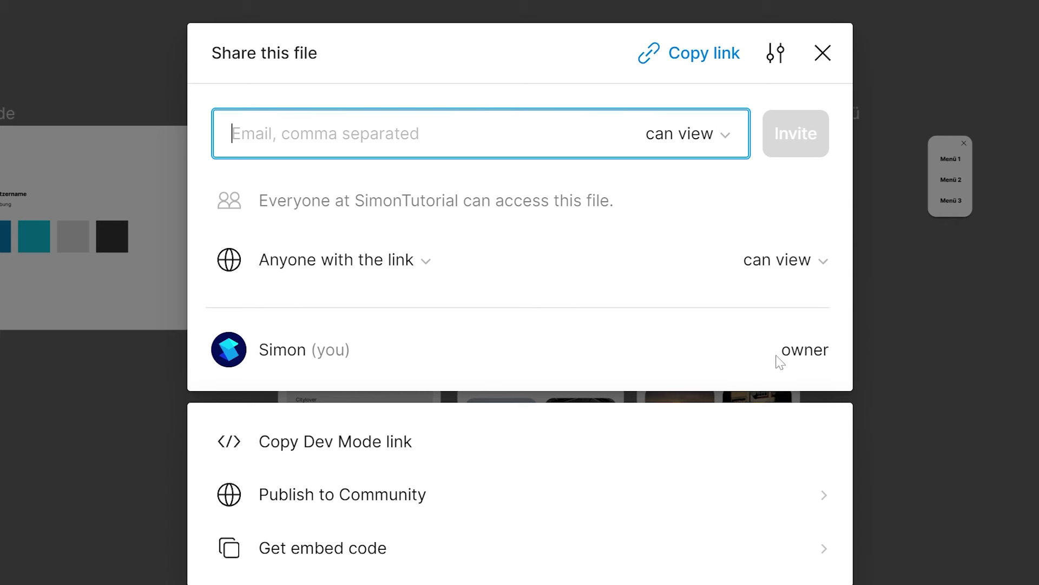
{"action": "left_click_drag", "start_coordinate": [780, 357], "coordinate": [837, 353]}
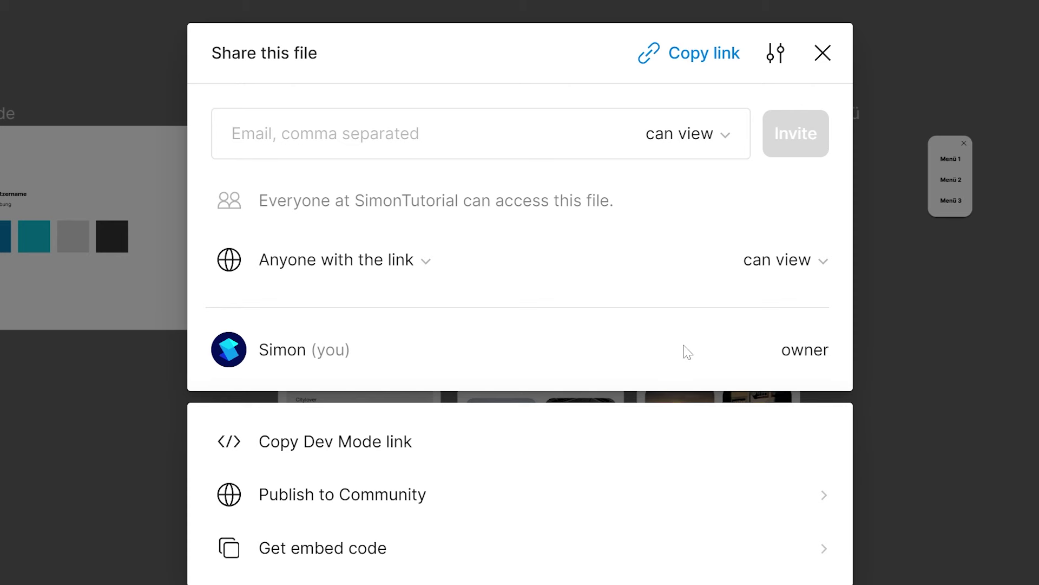
{"action": "left_click", "coordinate": [785, 263]}
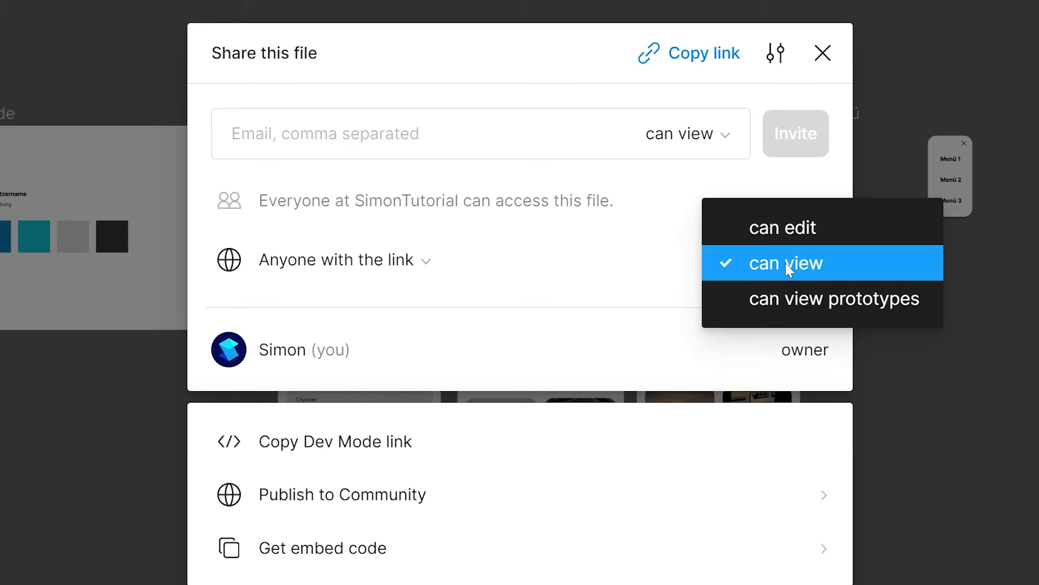
{"action": "left_click", "coordinate": [807, 238]}
{"action": "left_click", "coordinate": [1010, 294]}
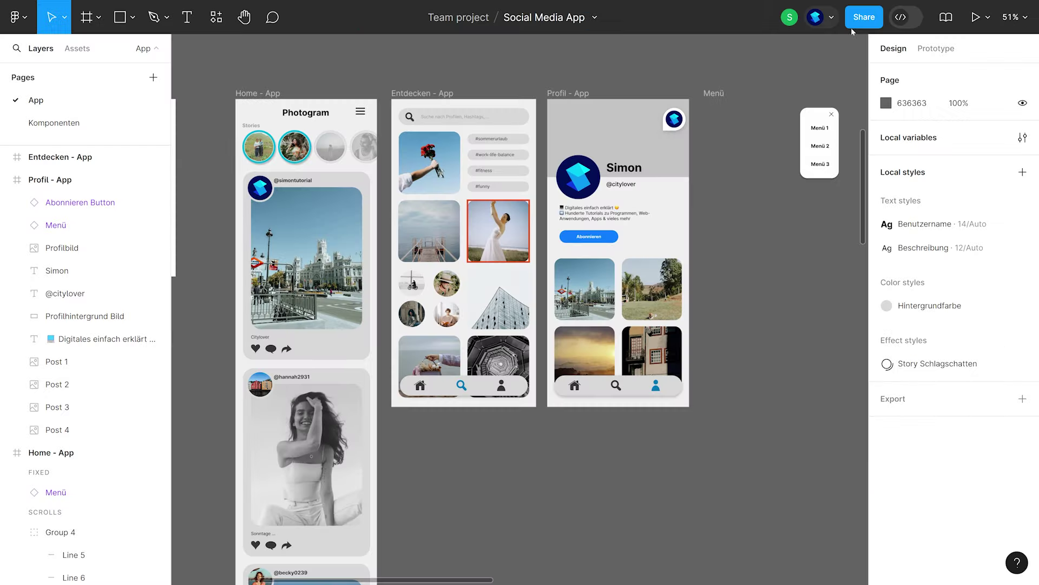
{"action": "left_click", "coordinate": [855, 21]}
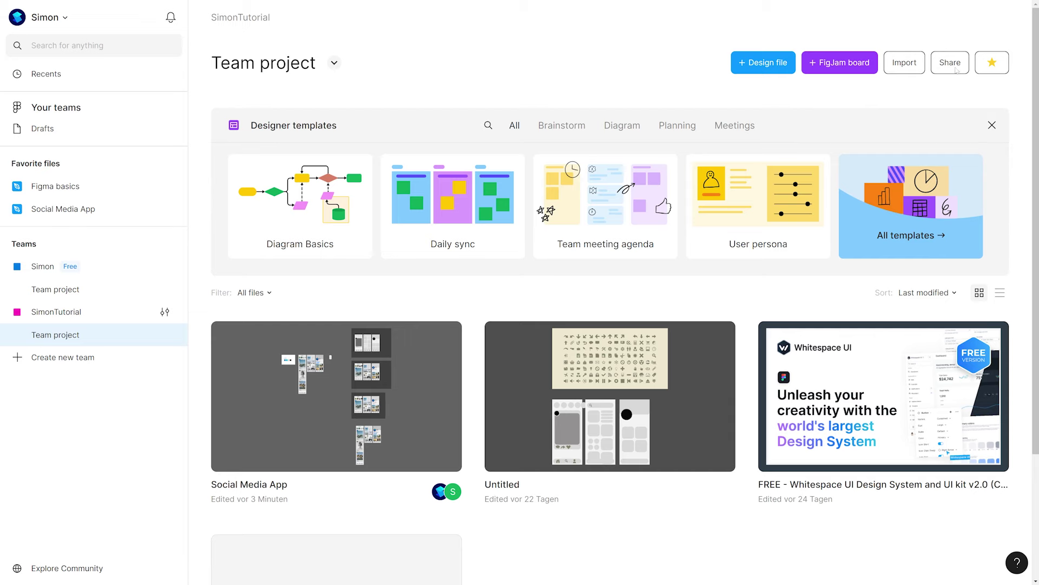
{"action": "left_click", "coordinate": [56, 312]}
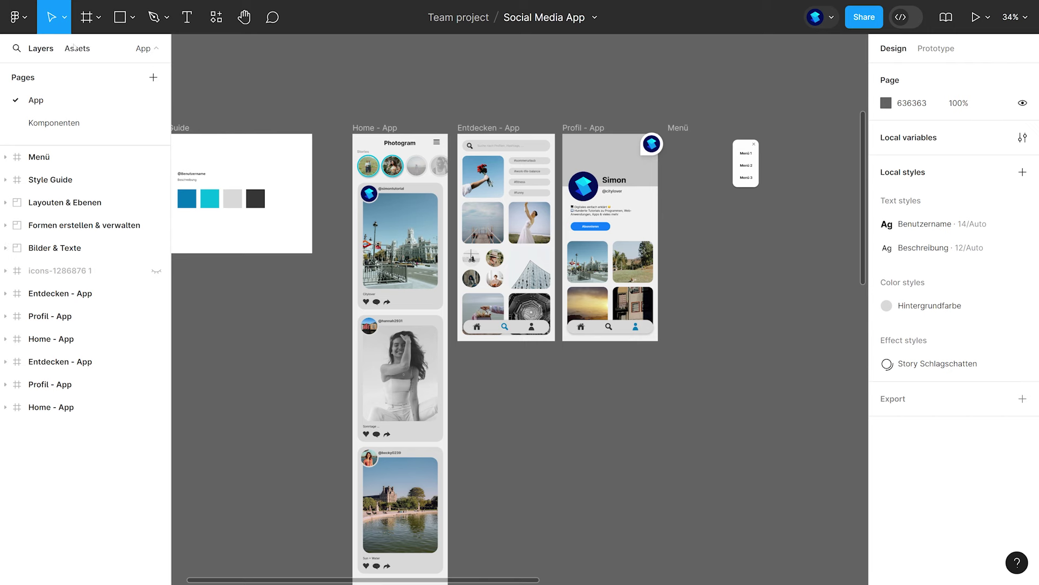
Export all frames to a 17-page Social Media App PDF and scroll through its pages.
{"action": "left_click", "coordinate": [21, 23]}
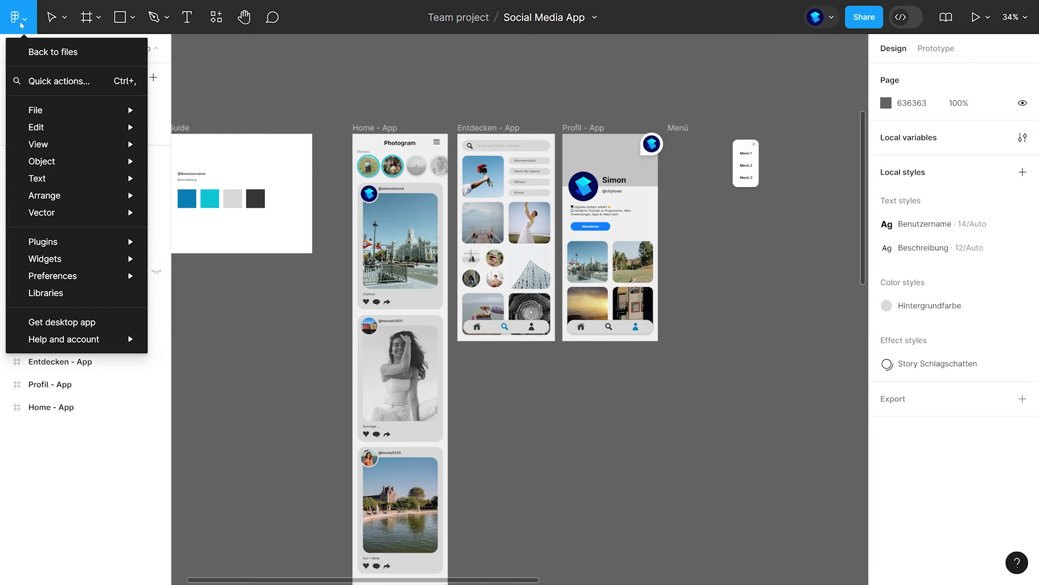
{"action": "mouse_move", "coordinate": [77, 109]}
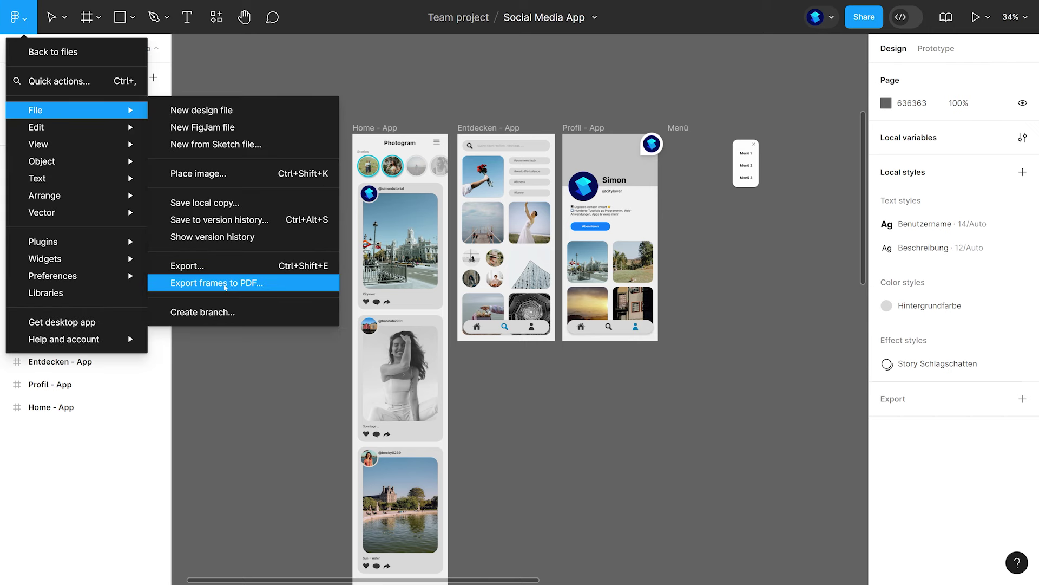
{"action": "left_click", "coordinate": [212, 282]}
{"action": "scroll", "coordinate": [513, 255], "scroll_direction": "down", "scroll_amount": 5}
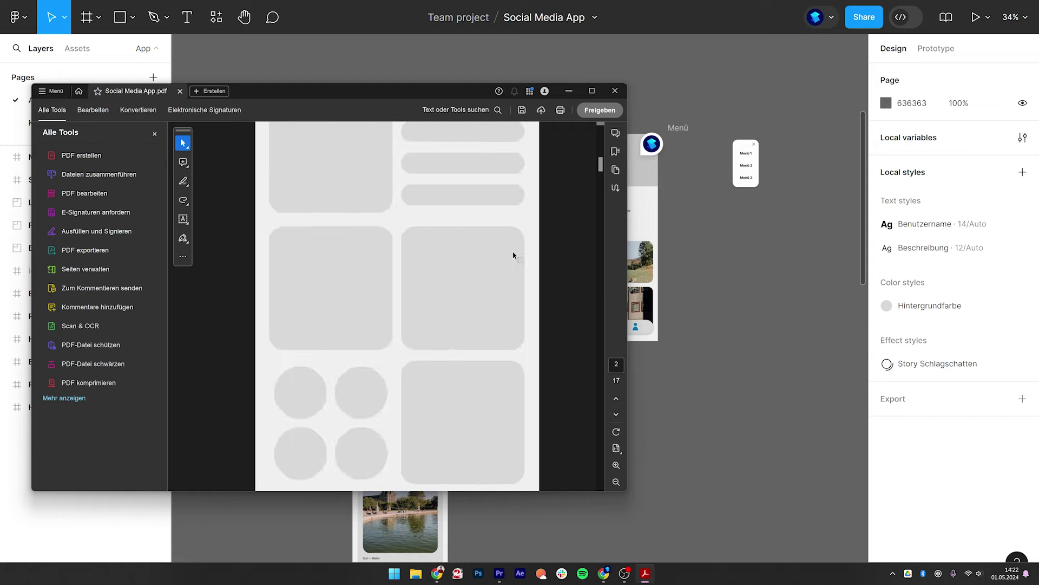
{"action": "scroll", "coordinate": [513, 255], "scroll_direction": "down", "scroll_amount": 5}
{"action": "scroll", "coordinate": [513, 255], "scroll_direction": "down", "scroll_amount": 5}
{"action": "scroll", "coordinate": [514, 254], "scroll_direction": "down", "scroll_amount": 5}
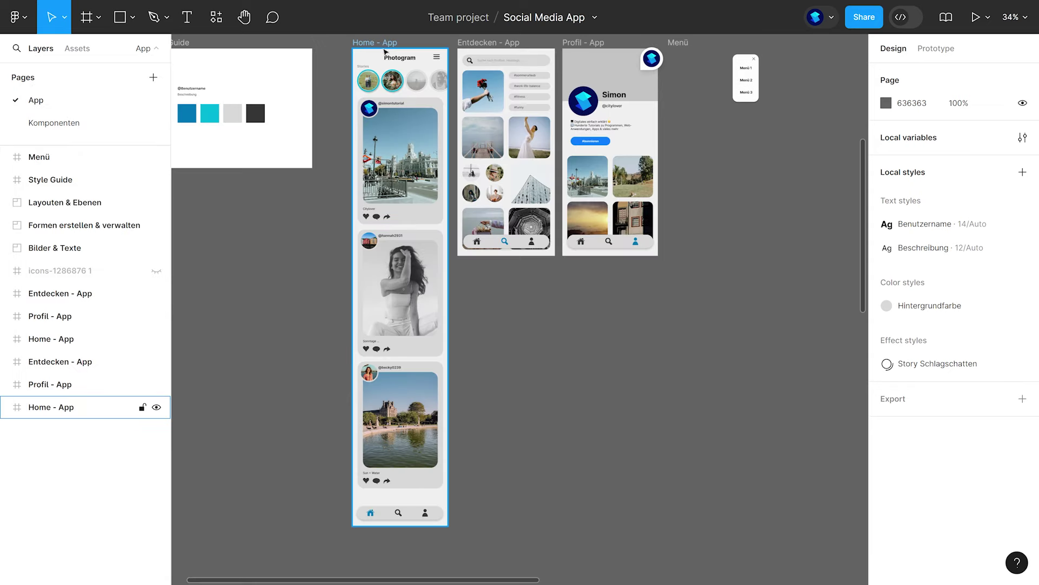
Give Home - App a PNG 1x export setting, export it, and add it to the selection.
{"action": "left_click", "coordinate": [51, 407]}
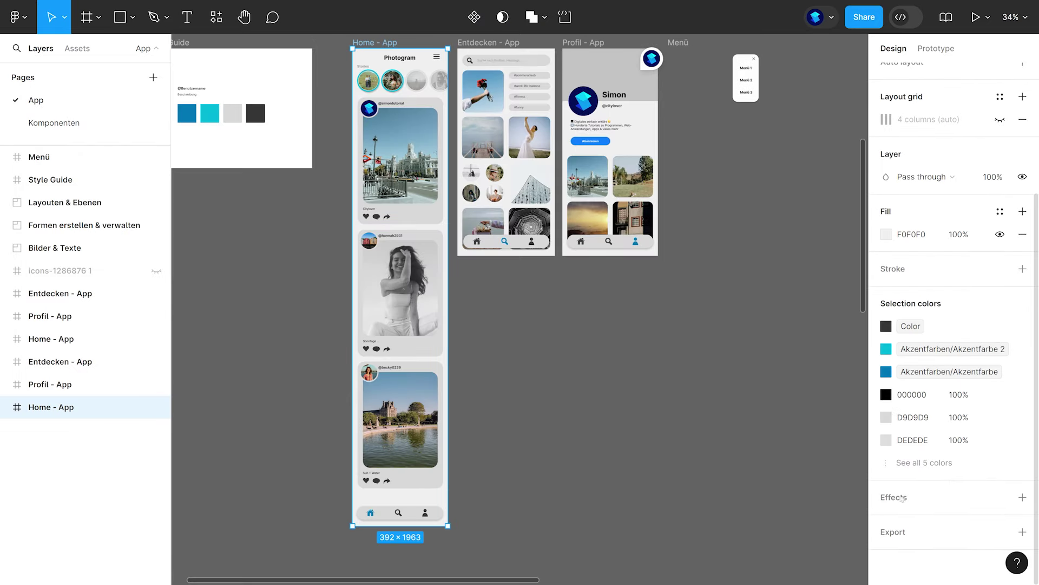
{"action": "left_click", "coordinate": [1022, 533]}
{"action": "scroll", "coordinate": [1029, 536], "scroll_direction": "down", "scroll_amount": 2}
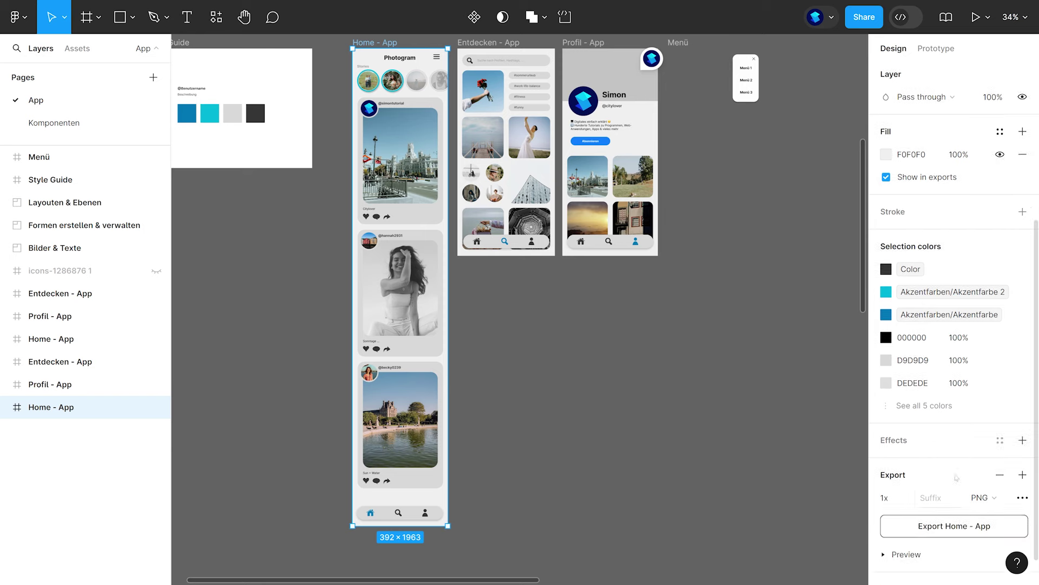
{"action": "scroll", "coordinate": [1018, 508], "scroll_direction": "down", "scroll_amount": 1}
{"action": "left_click", "coordinate": [982, 471]}
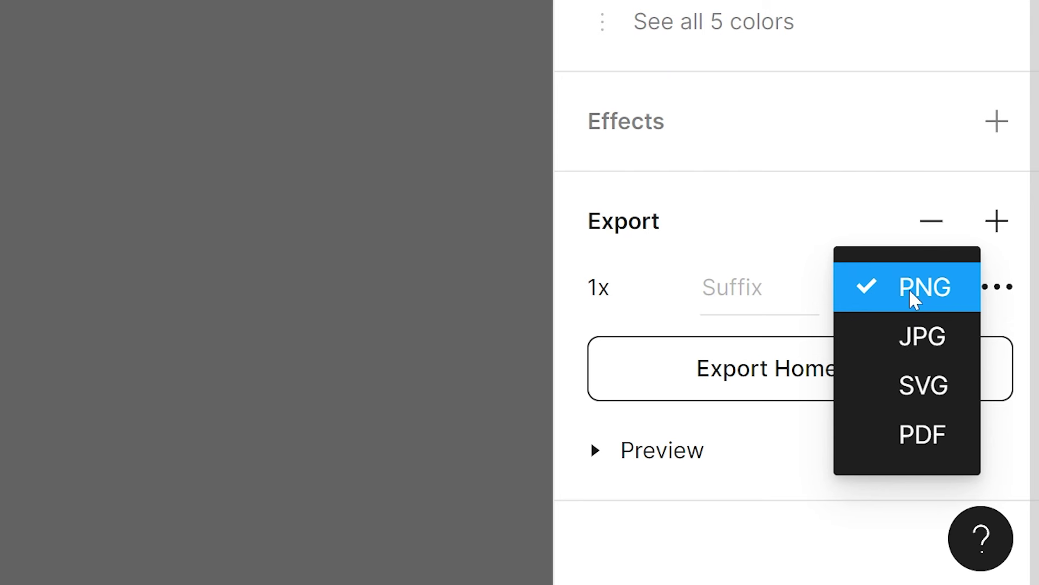
{"action": "left_click", "coordinate": [909, 288]}
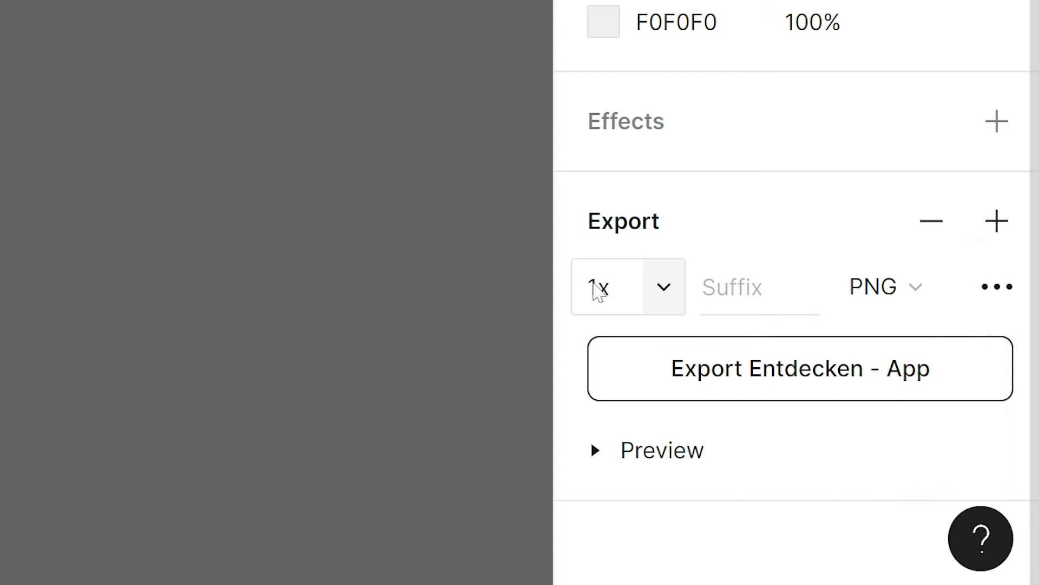
{"action": "left_click", "coordinate": [663, 286]}
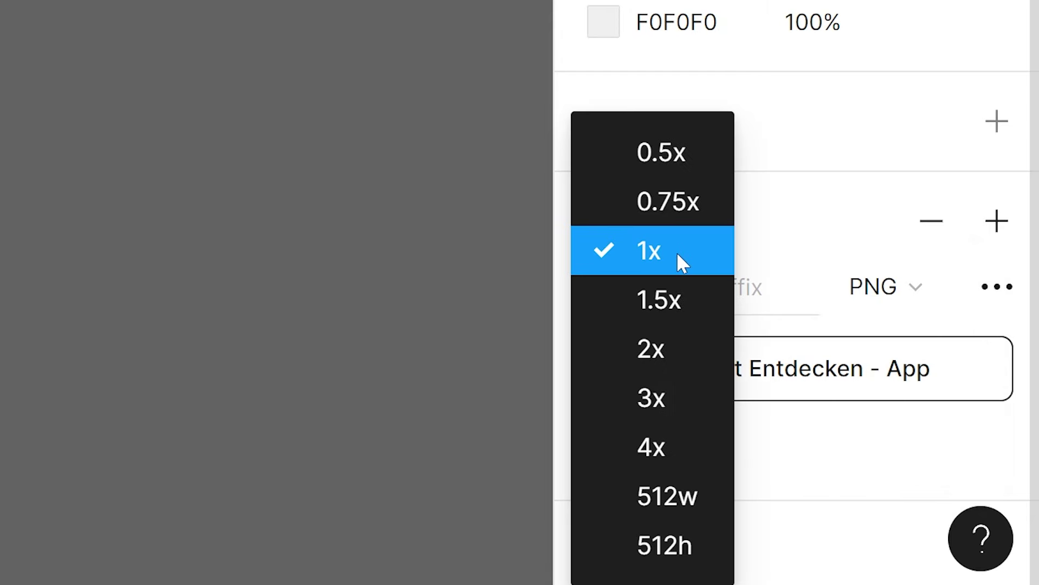
{"action": "left_click", "coordinate": [784, 444]}
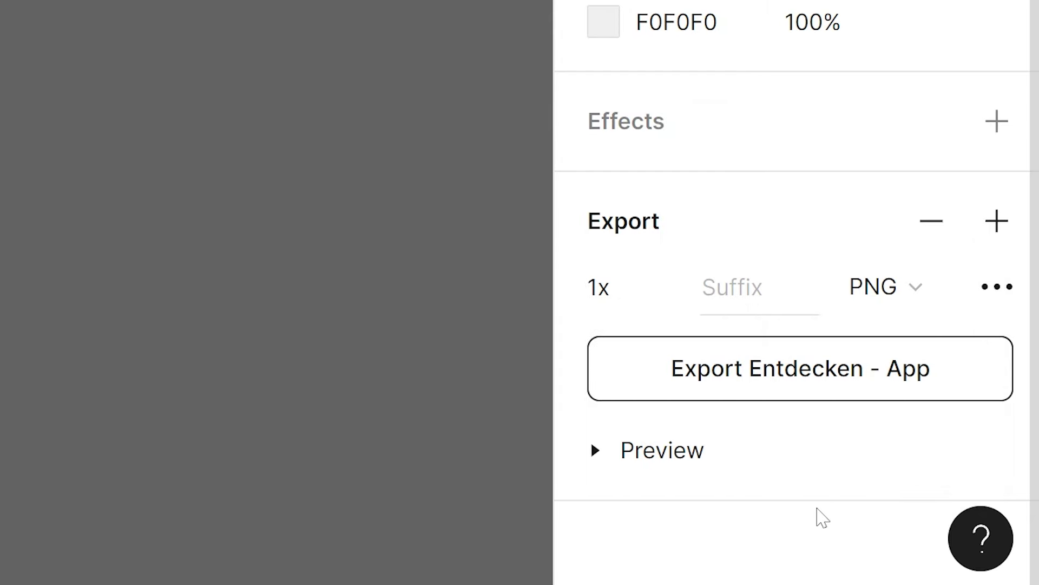
{"action": "left_click", "coordinate": [836, 374]}
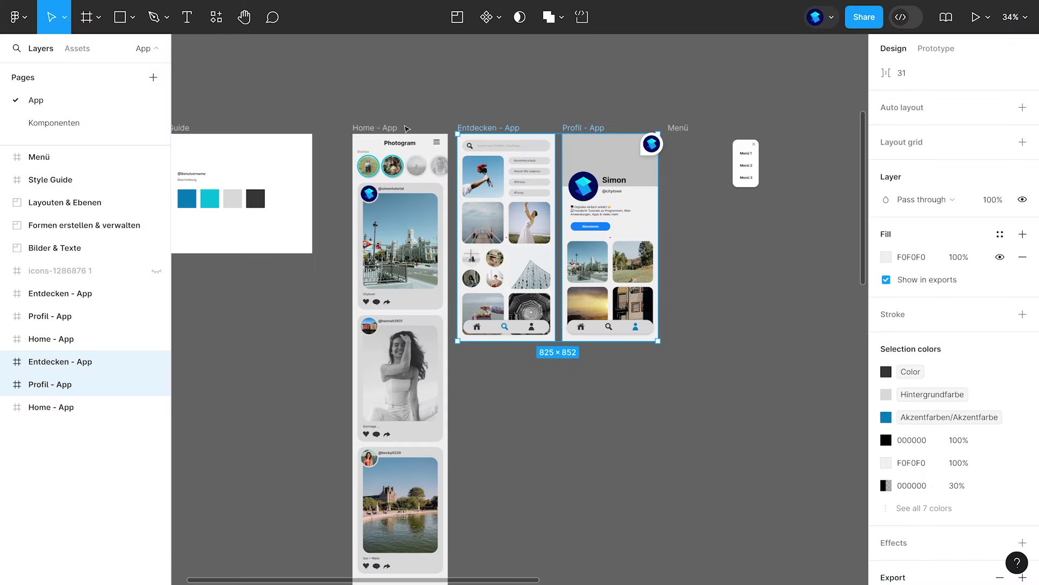
{"action": "left_click", "coordinate": [82, 407], "text": "shift"}
Export the three selected app screens as PNG via File > Export.
{"action": "left_click", "coordinate": [17, 17]}
{"action": "mouse_move", "coordinate": [38, 144]}
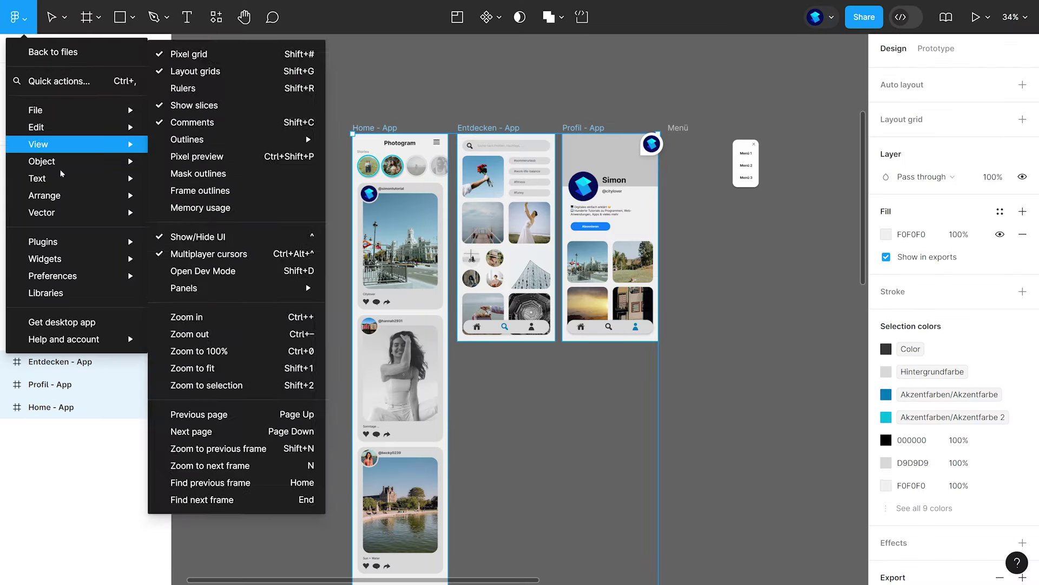
{"action": "left_click", "coordinate": [187, 265]}
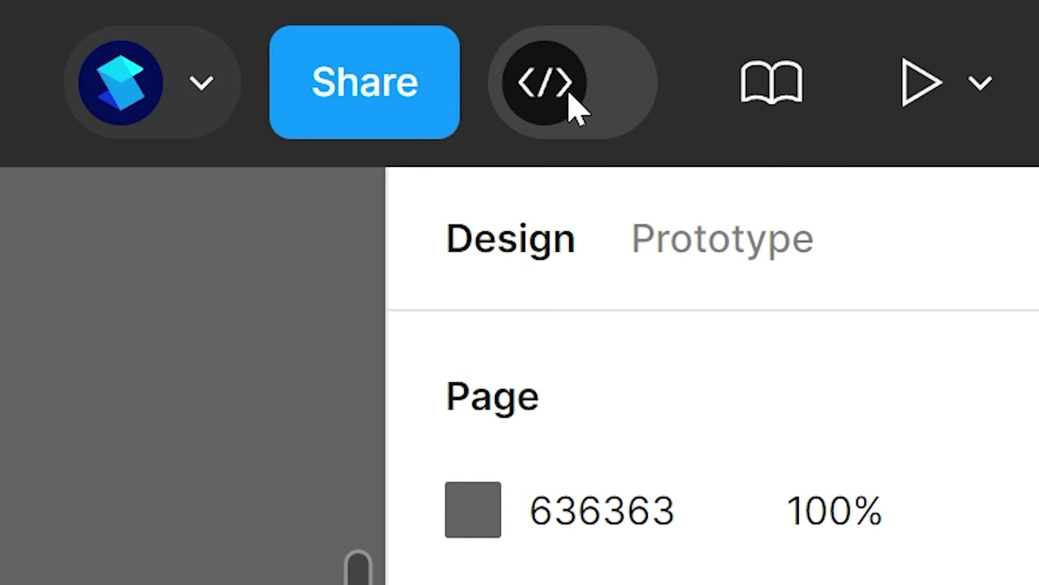
Switch the file into Dev Mode and dismiss the Share in Dev Mode dialog.
{"action": "left_click", "coordinate": [609, 96]}
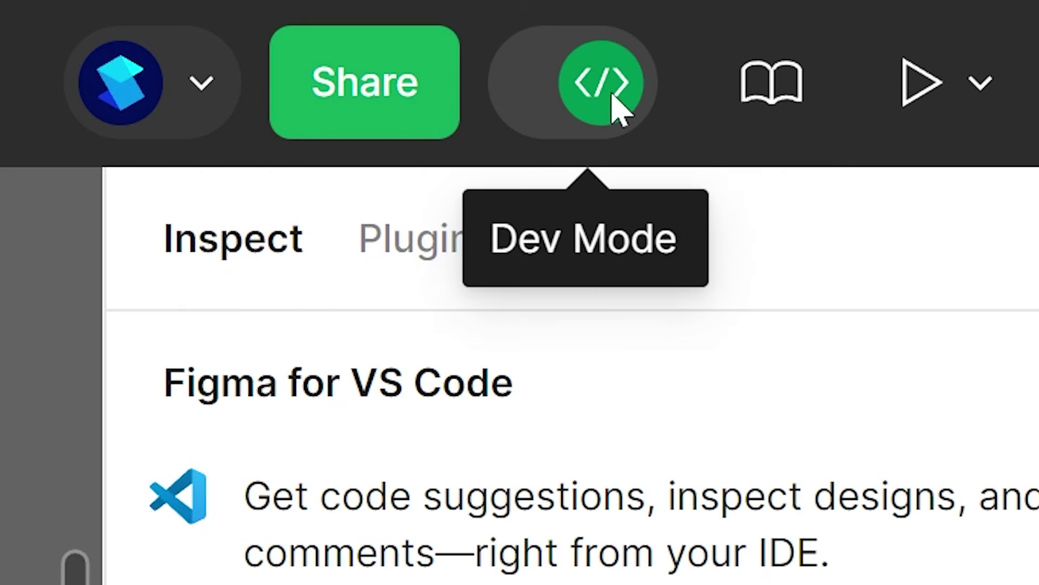
{"action": "left_click", "coordinate": [376, 97]}
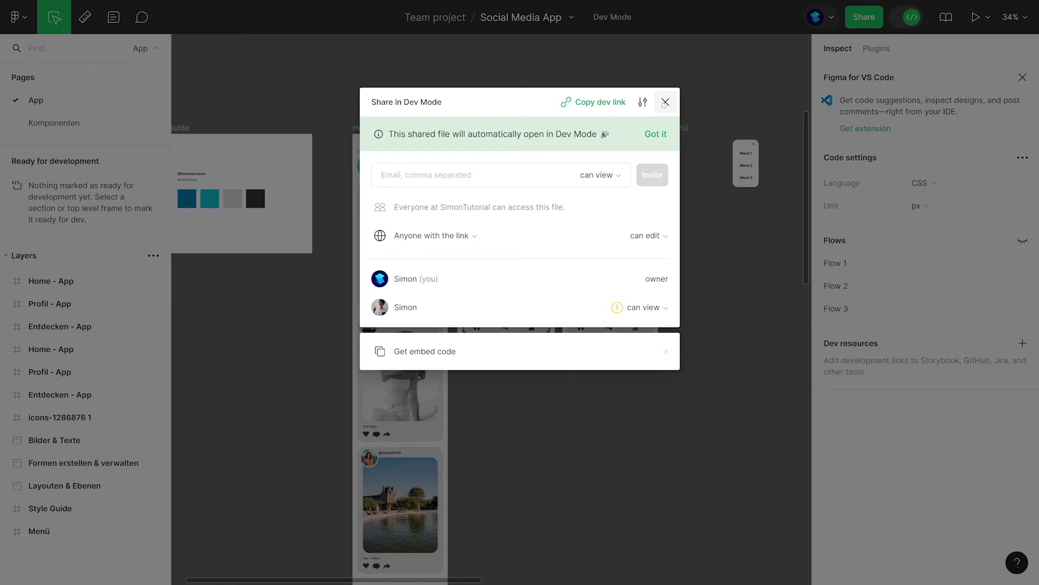
{"action": "left_click", "coordinate": [665, 103]}
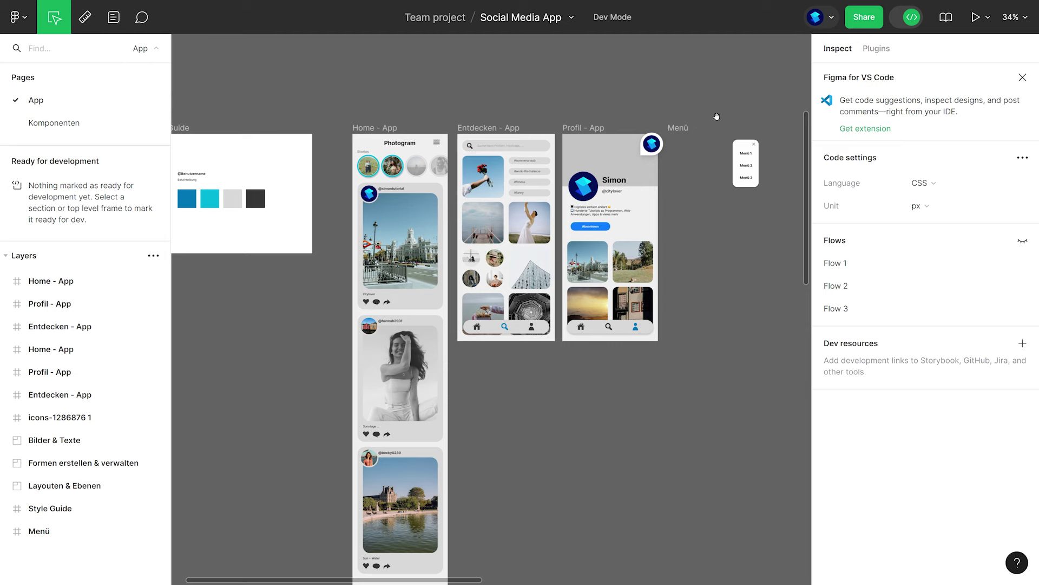
Inspect the code specs of the profile description, Abonnieren Button and Entdecken's Post 1 image.
{"action": "scroll", "coordinate": [697, 270], "scroll_direction": "up", "scroll_amount": 1}
{"action": "left_click", "coordinate": [596, 232]}
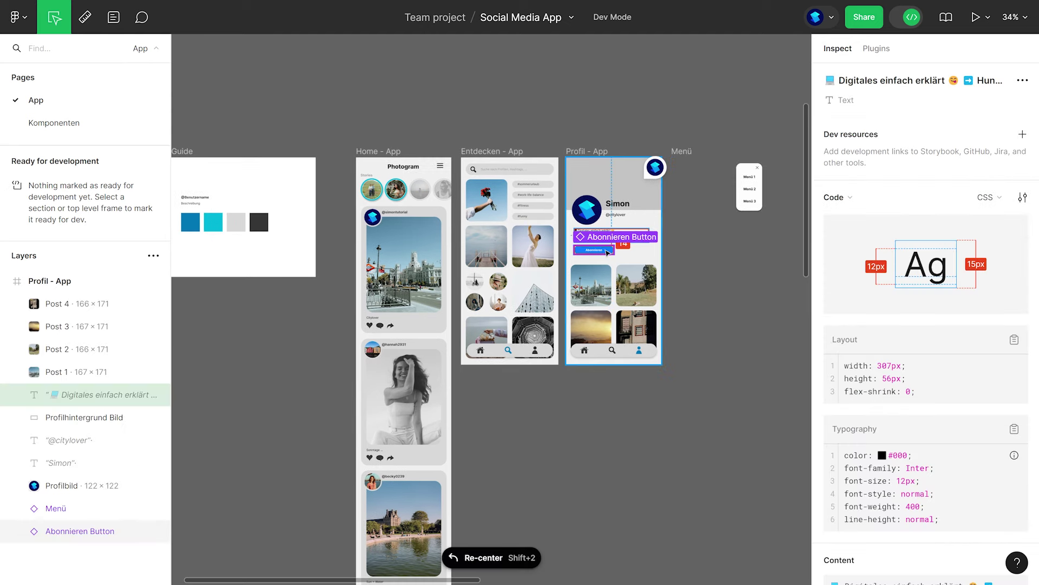
{"action": "left_click", "coordinate": [607, 249]}
{"action": "scroll", "coordinate": [541, 244], "scroll_direction": "left", "scroll_amount": 2}
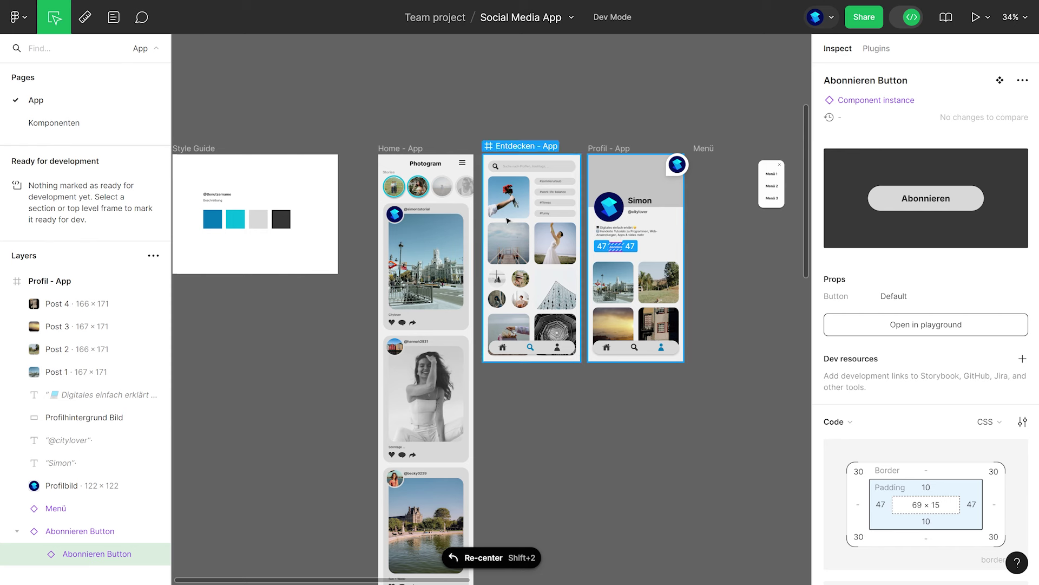
{"action": "left_click", "coordinate": [515, 203]}
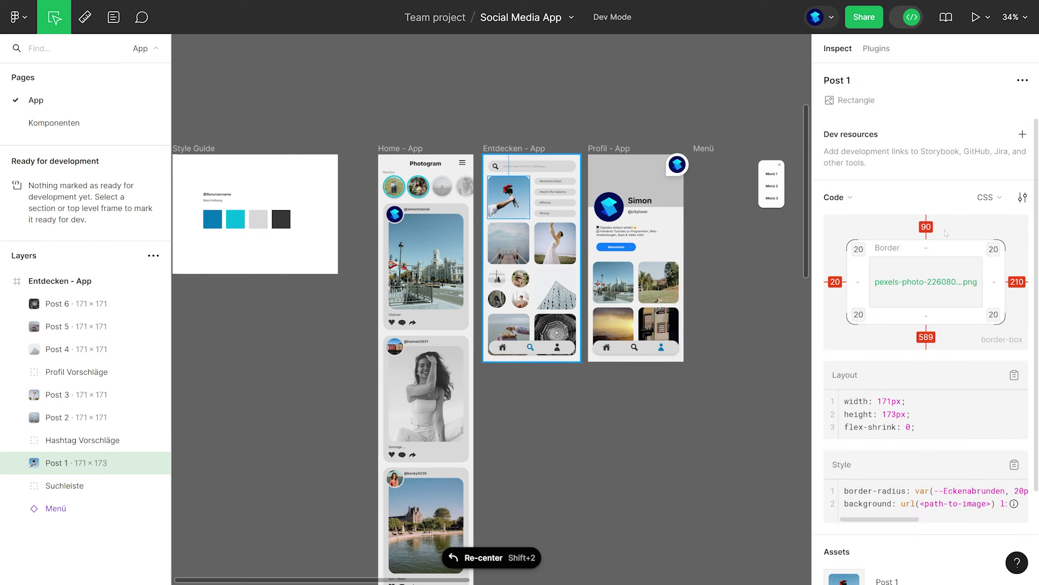
{"action": "scroll", "coordinate": [958, 282], "scroll_direction": "down", "scroll_amount": 3}
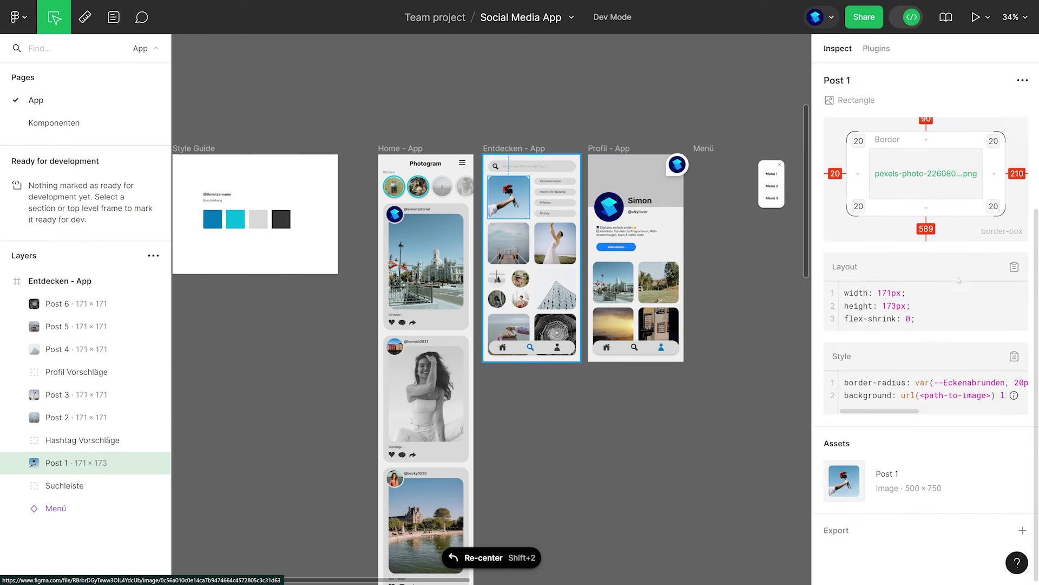
{"action": "scroll", "coordinate": [959, 281], "scroll_direction": "up", "scroll_amount": 3}
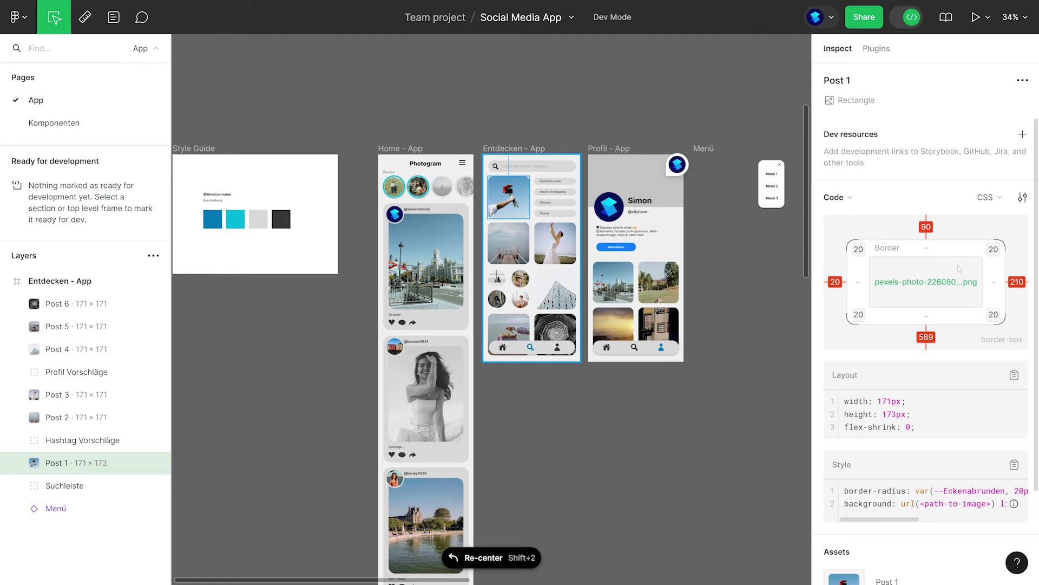
{"action": "left_click", "coordinate": [393, 185]}
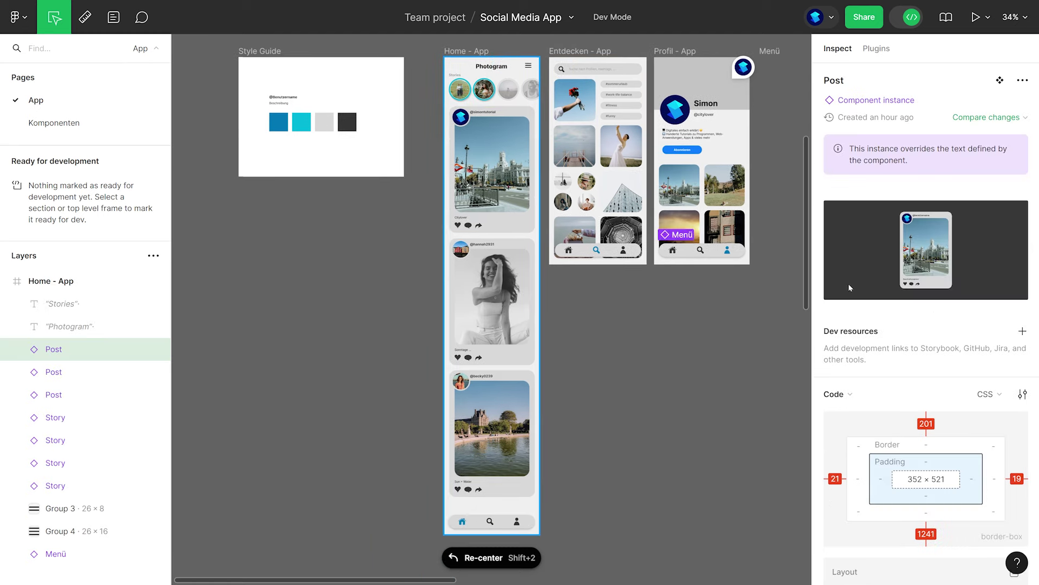
{"action": "left_click", "coordinate": [947, 379]}
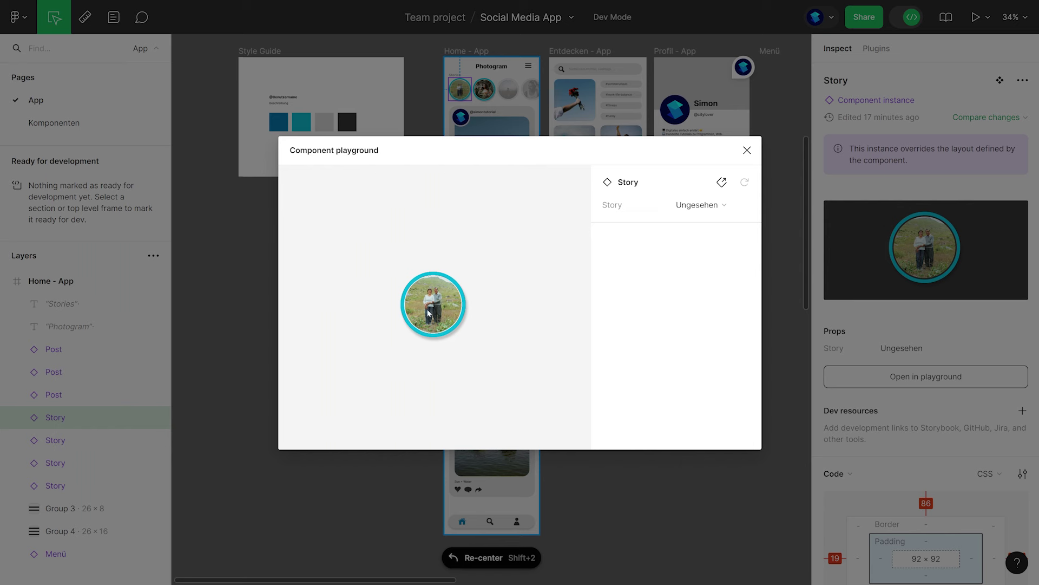
{"action": "left_click", "coordinate": [713, 210]}
{"action": "left_click", "coordinate": [694, 205]}
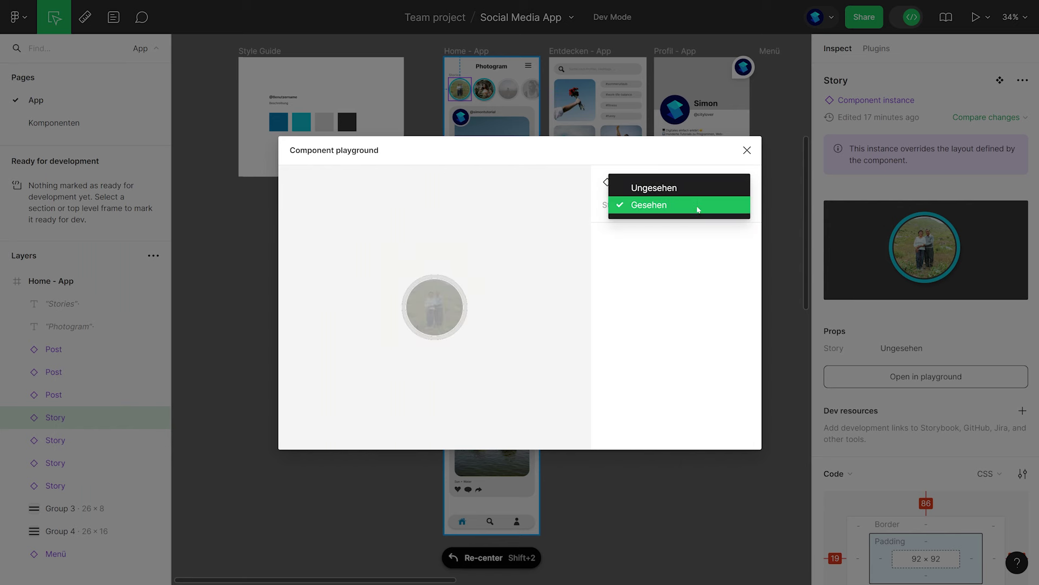
{"action": "left_click", "coordinate": [698, 186]}
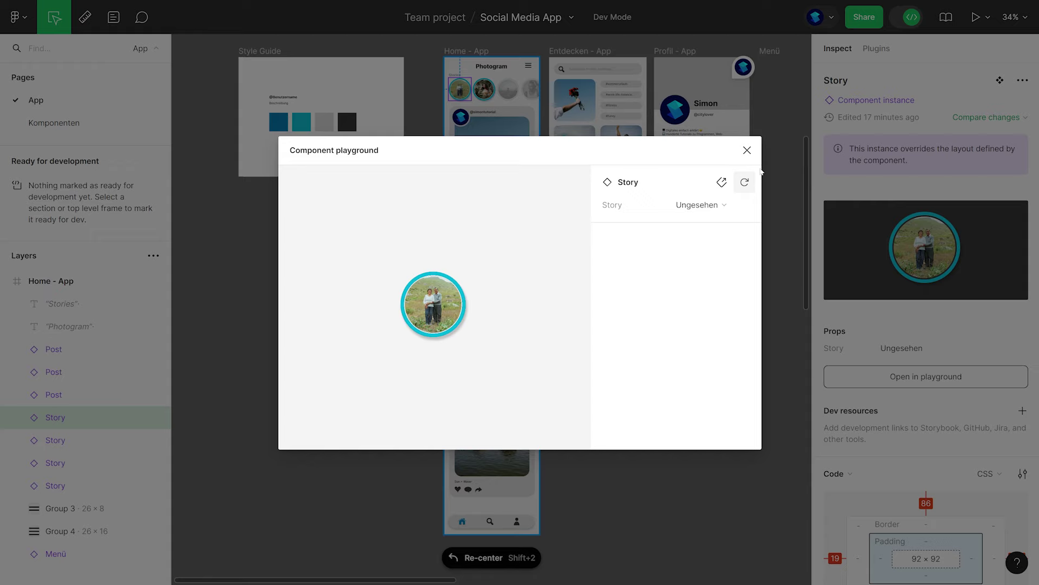
{"action": "key", "text": "Escape"}
{"action": "key", "text": "Escape"}
{"action": "scroll", "coordinate": [961, 385], "scroll_direction": "down", "scroll_amount": 3}
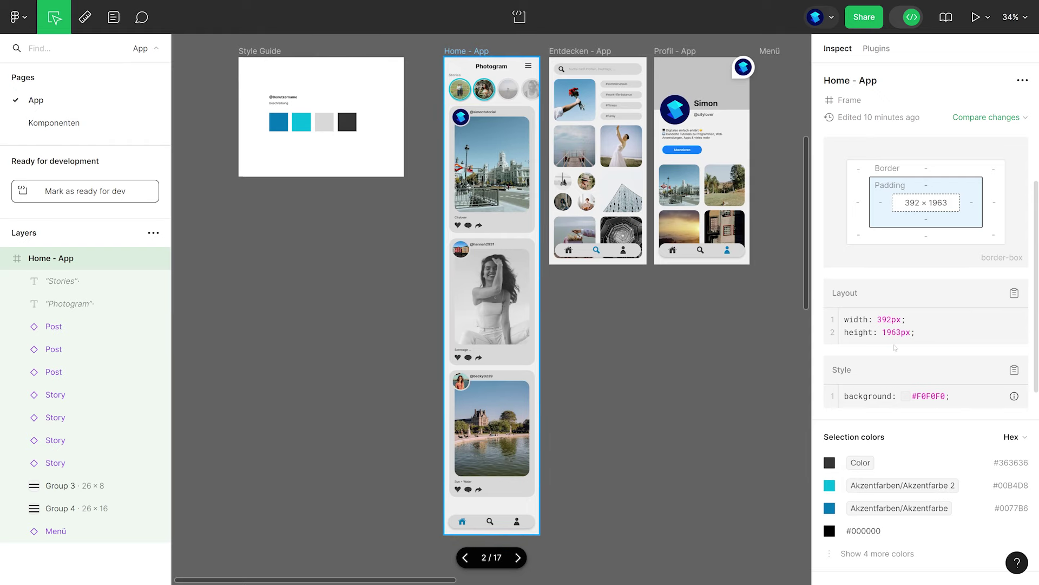
Keep the Inspect panel code as CSS and review the colour code format choices.
{"action": "scroll", "coordinate": [895, 347], "scroll_direction": "down", "scroll_amount": 3}
{"action": "scroll", "coordinate": [920, 314], "scroll_direction": "down", "scroll_amount": 2}
{"action": "scroll", "coordinate": [985, 224], "scroll_direction": "up", "scroll_amount": 7}
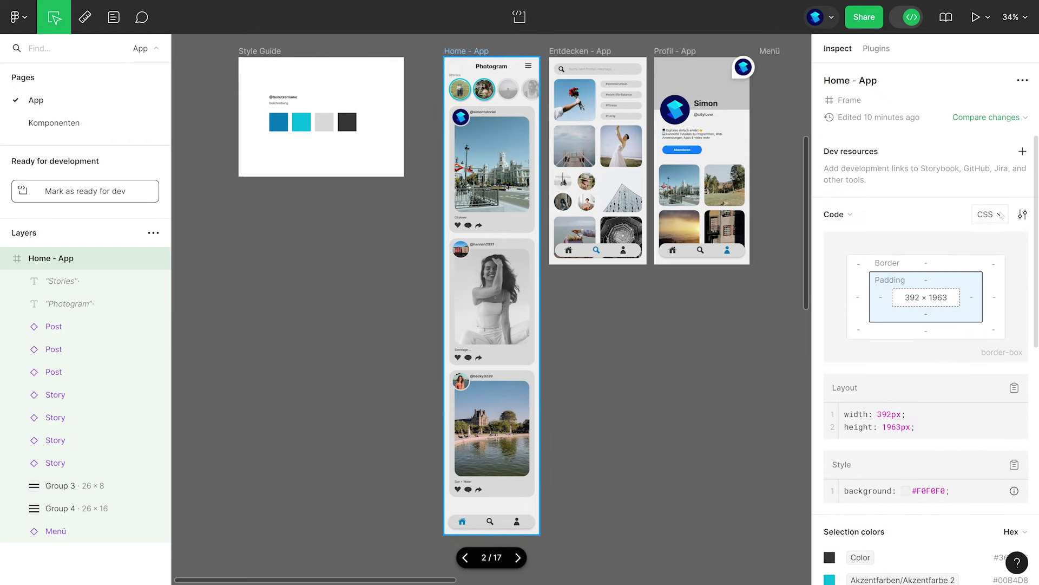
{"action": "left_click", "coordinate": [1000, 215]}
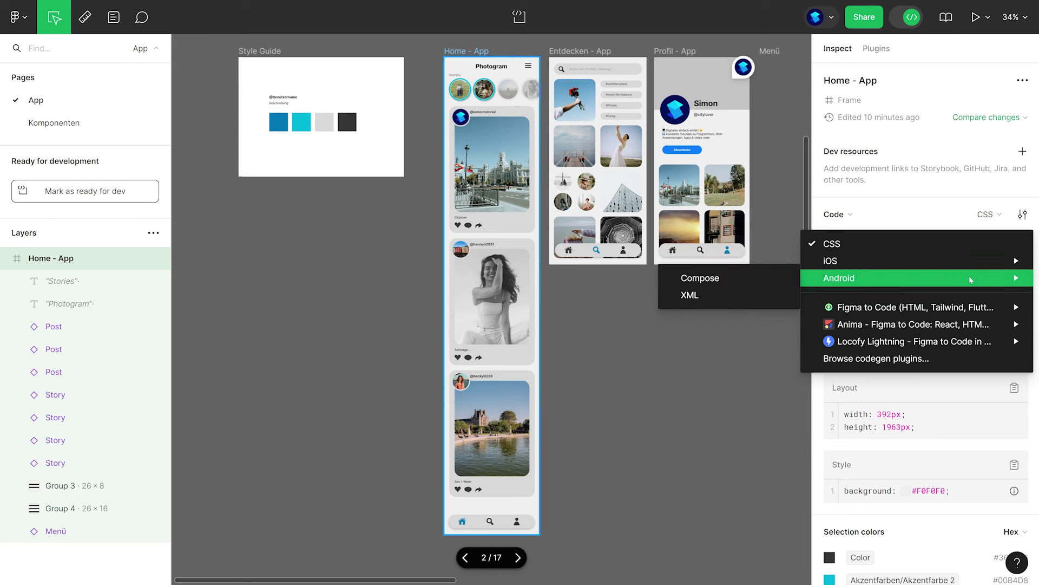
{"action": "left_click", "coordinate": [966, 239]}
{"action": "scroll", "coordinate": [974, 233], "scroll_direction": "down", "scroll_amount": 3}
{"action": "scroll", "coordinate": [991, 222], "scroll_direction": "down", "scroll_amount": 3}
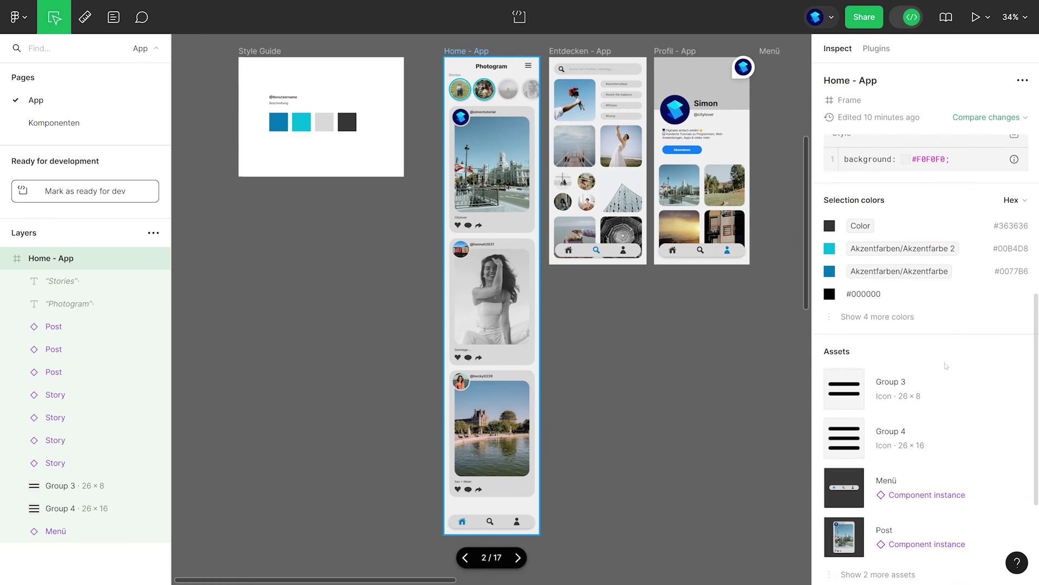
{"action": "left_click", "coordinate": [1017, 200]}
{"action": "scroll", "coordinate": [1001, 227], "scroll_direction": "down", "scroll_amount": 3}
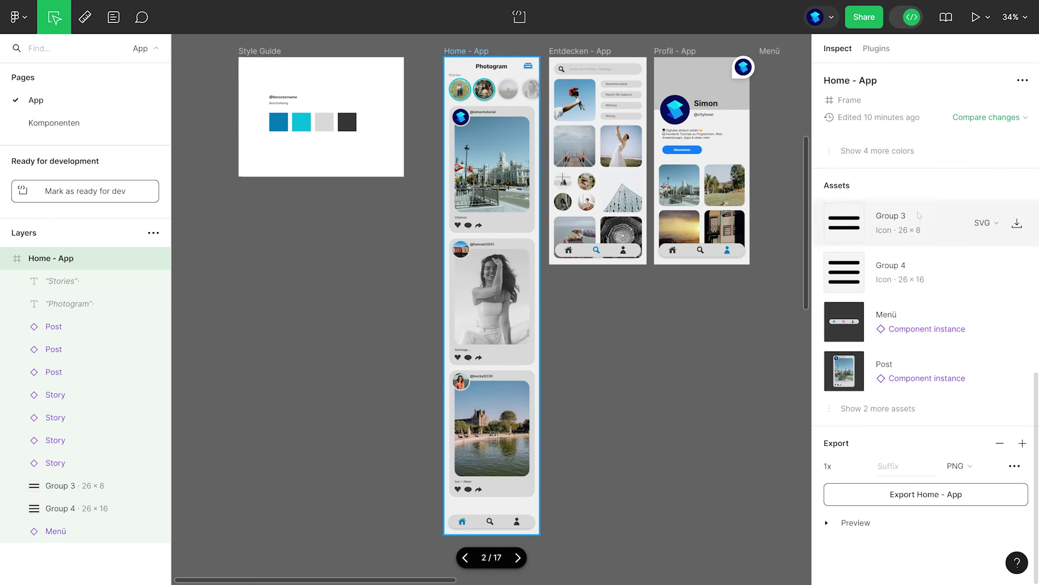
Select Post 1 in Profil - App and download its source image file.
{"action": "left_click", "coordinate": [679, 184]}
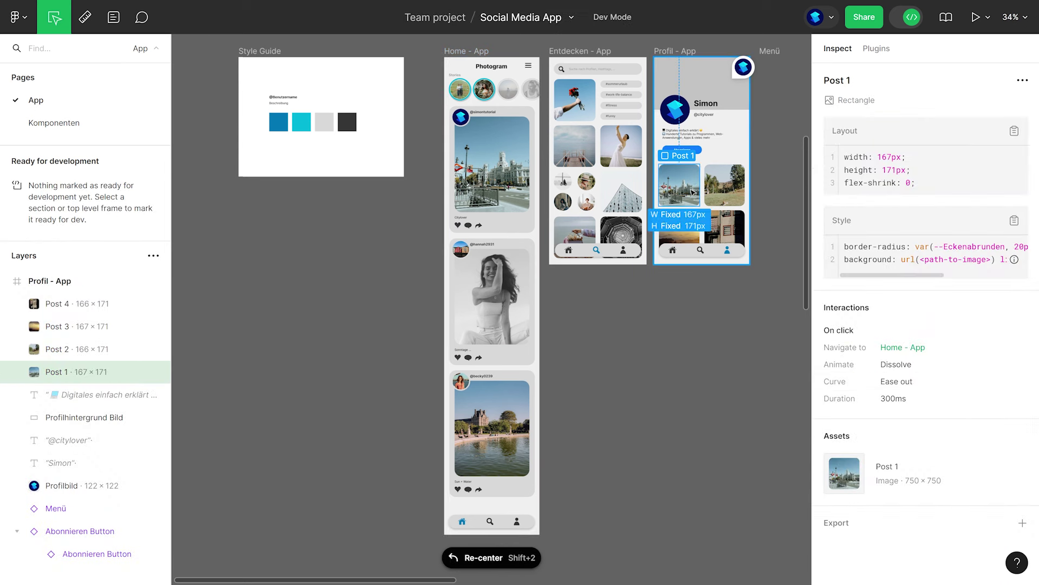
{"action": "left_click", "coordinate": [996, 474]}
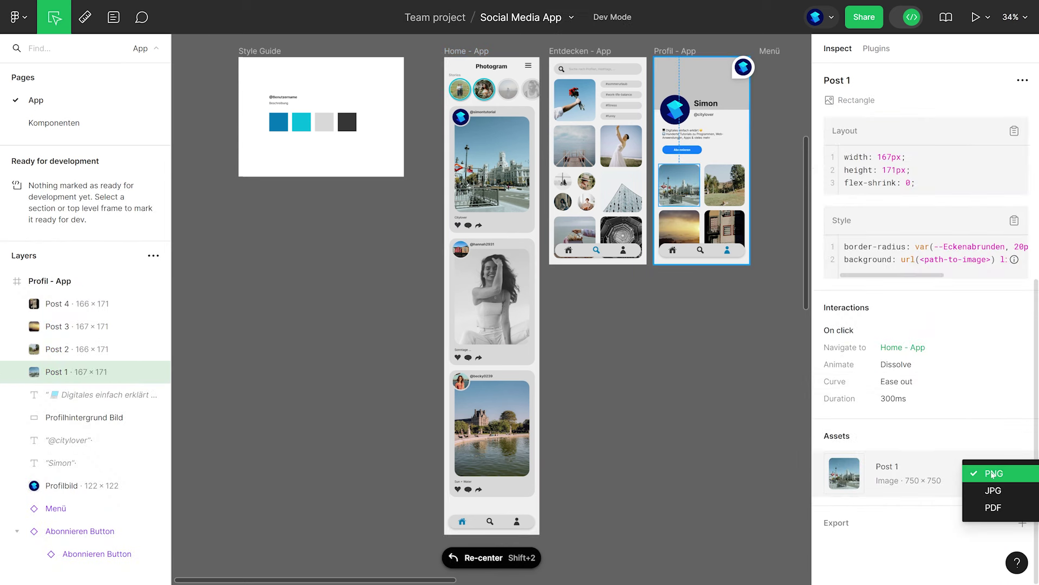
{"action": "left_click", "coordinate": [990, 474]}
{"action": "left_click", "coordinate": [1023, 477]}
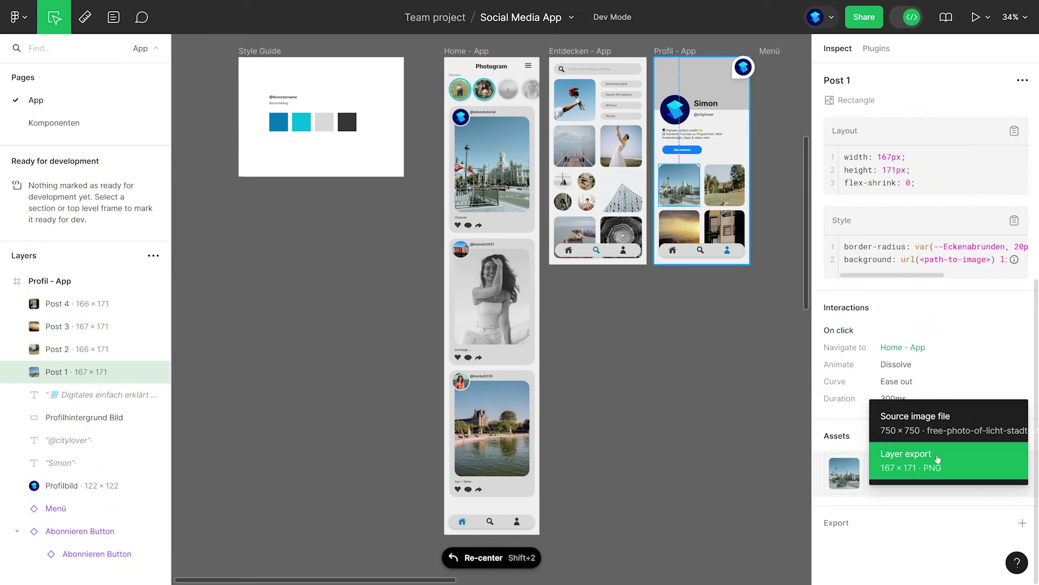
{"action": "left_click", "coordinate": [990, 430]}
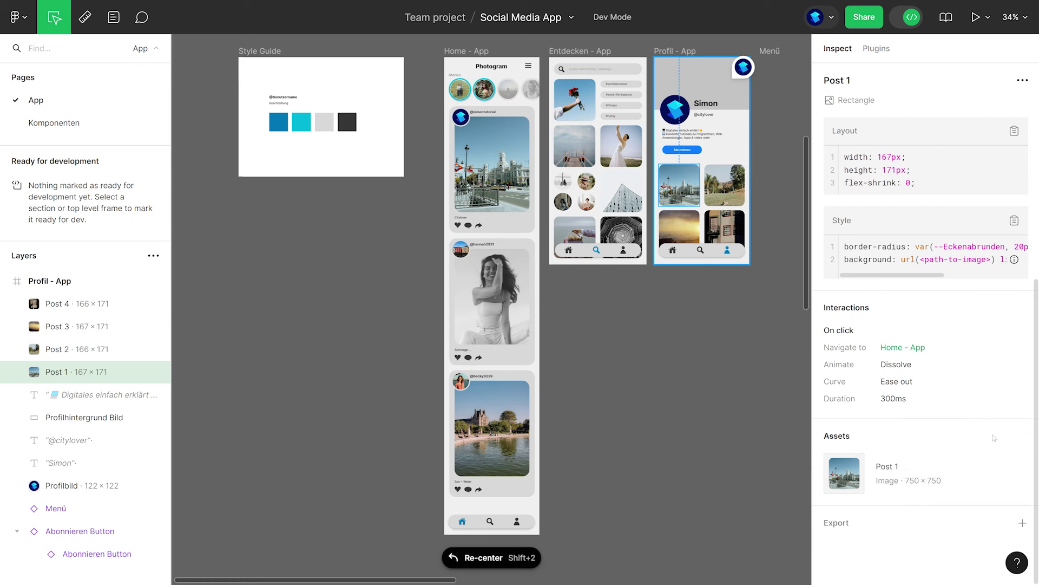
Select Post 3 in the Entdecken - App screen and measure its surrounding spacing.
{"action": "left_click", "coordinate": [649, 352]}
{"action": "key", "text": "shift+2"}
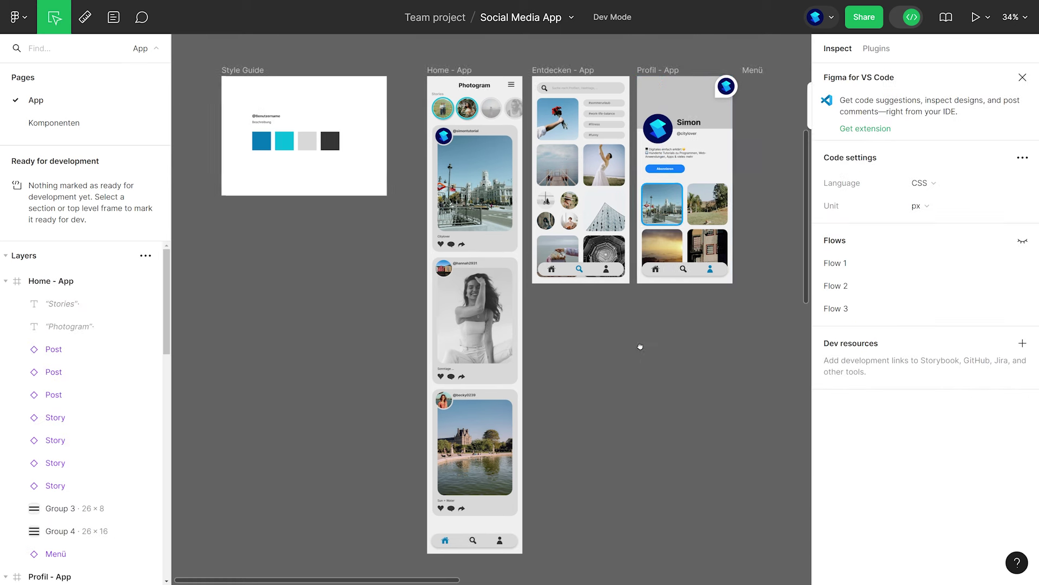
{"action": "left_click", "coordinate": [558, 217]}
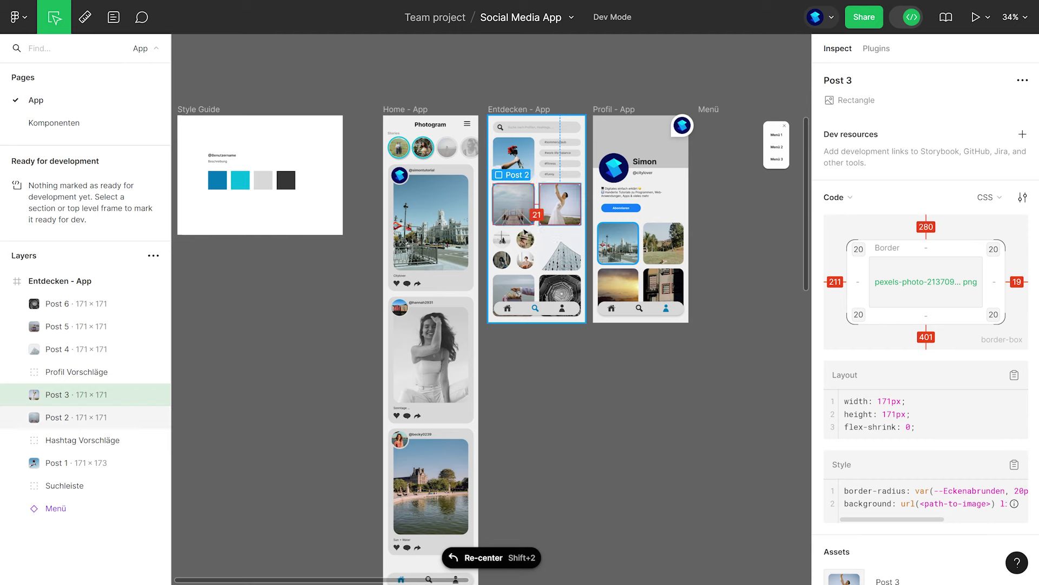
{"action": "scroll", "coordinate": [513, 234], "scroll_direction": "up", "scroll_amount": 3}
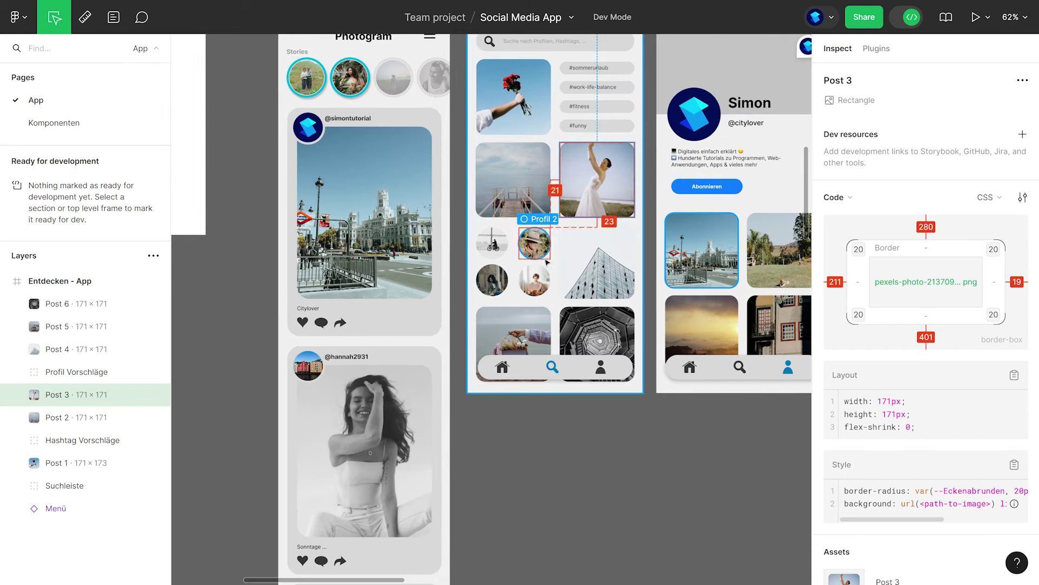
{"action": "left_click", "coordinate": [85, 17]}
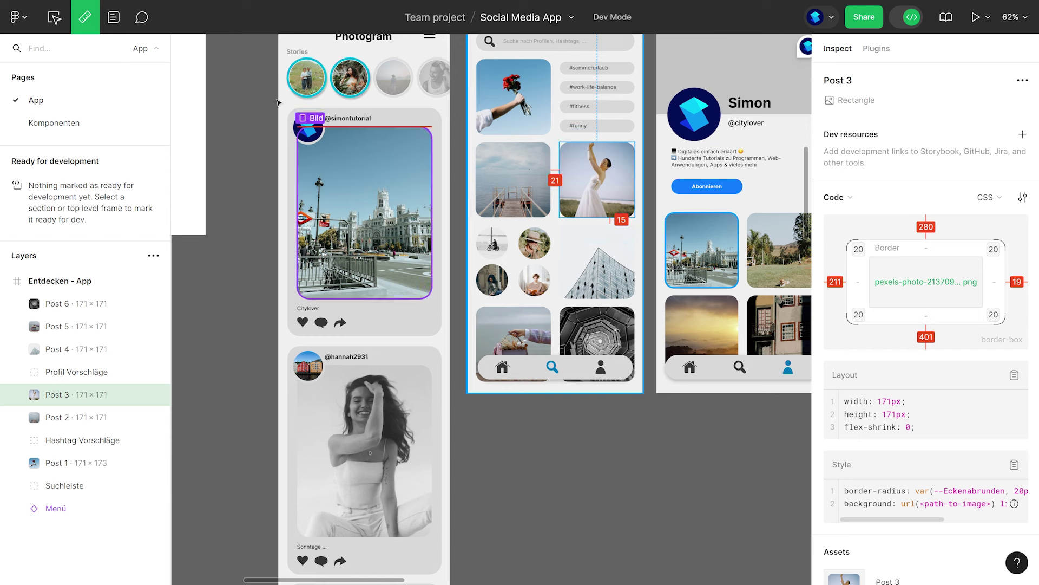
Review the file's existing comment, then go to the Komponenten page.
{"action": "left_click", "coordinate": [142, 17]}
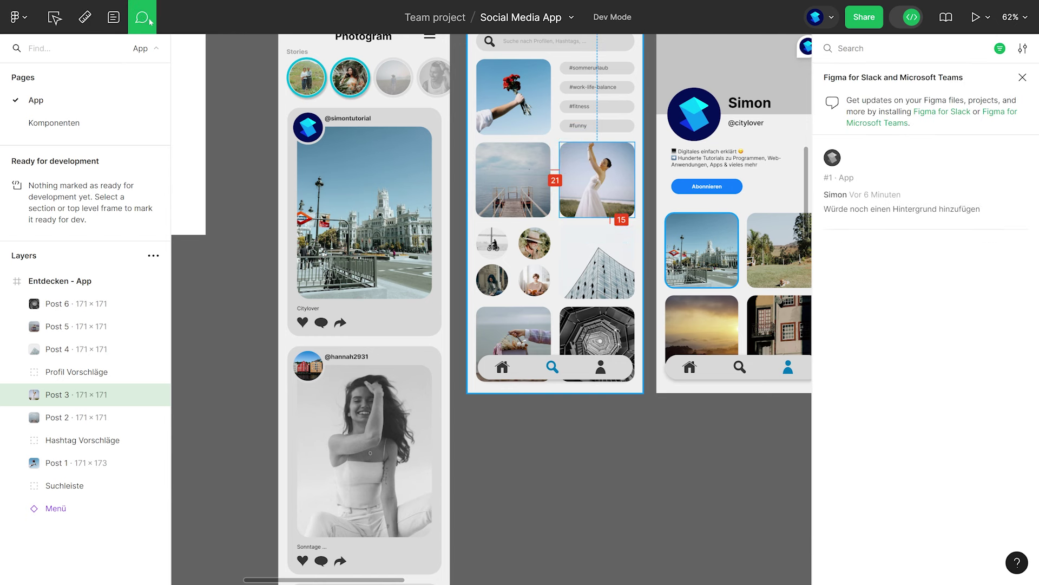
{"action": "left_click", "coordinate": [114, 18]}
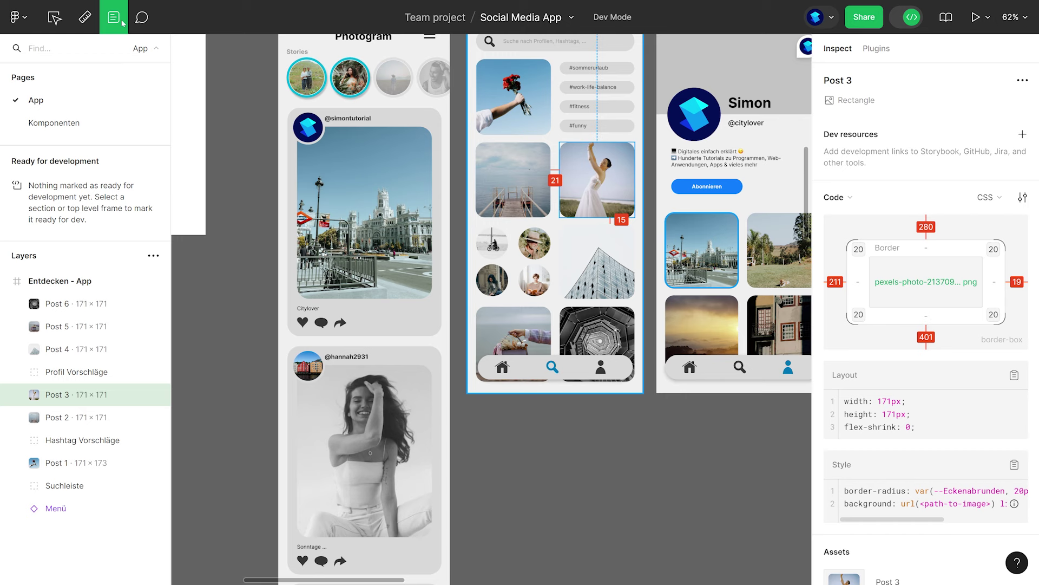
{"action": "left_click", "coordinate": [145, 20]}
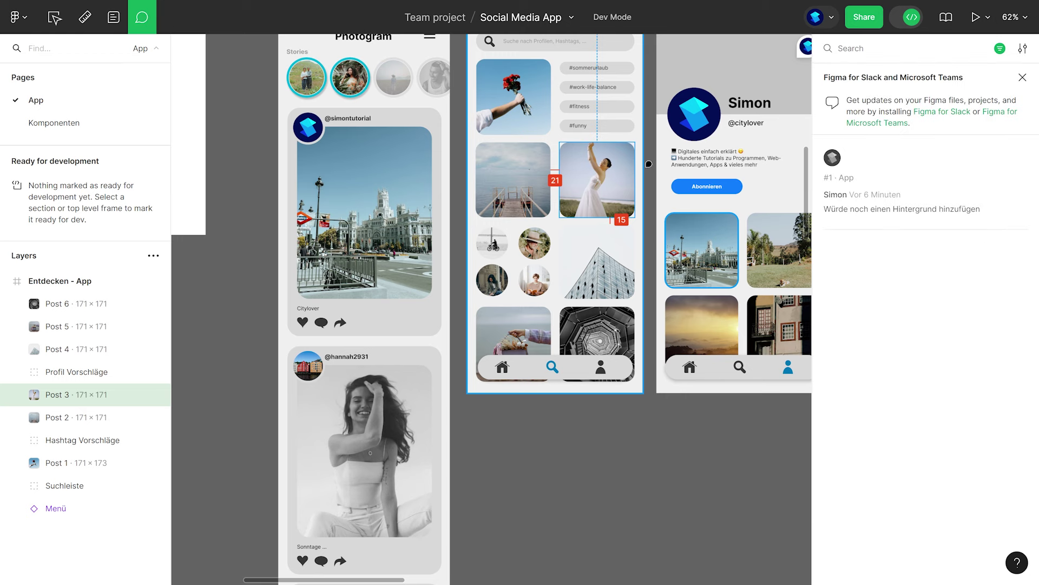
{"action": "left_click", "coordinate": [76, 24]}
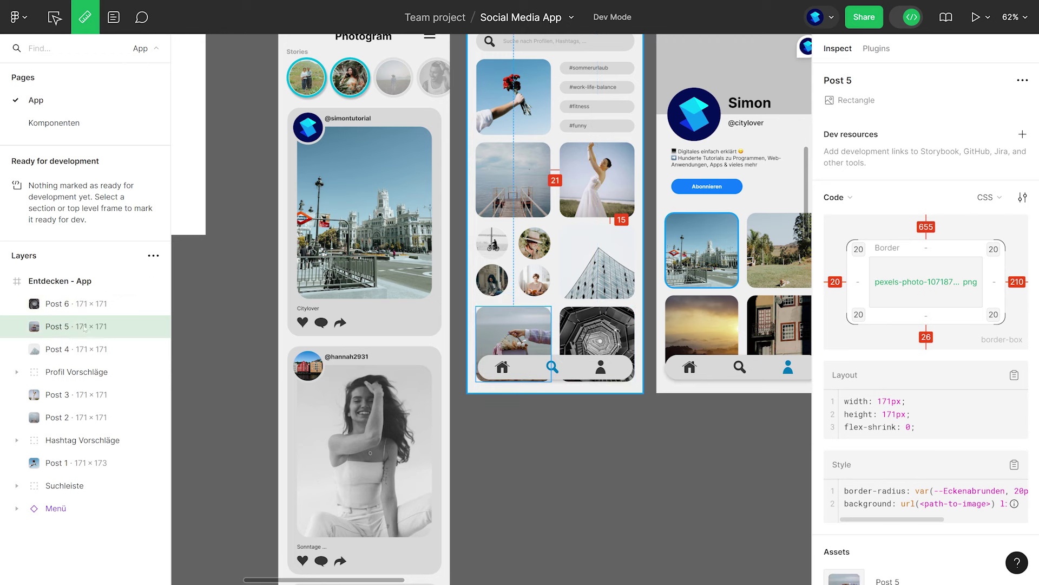
{"action": "left_click", "coordinate": [57, 130]}
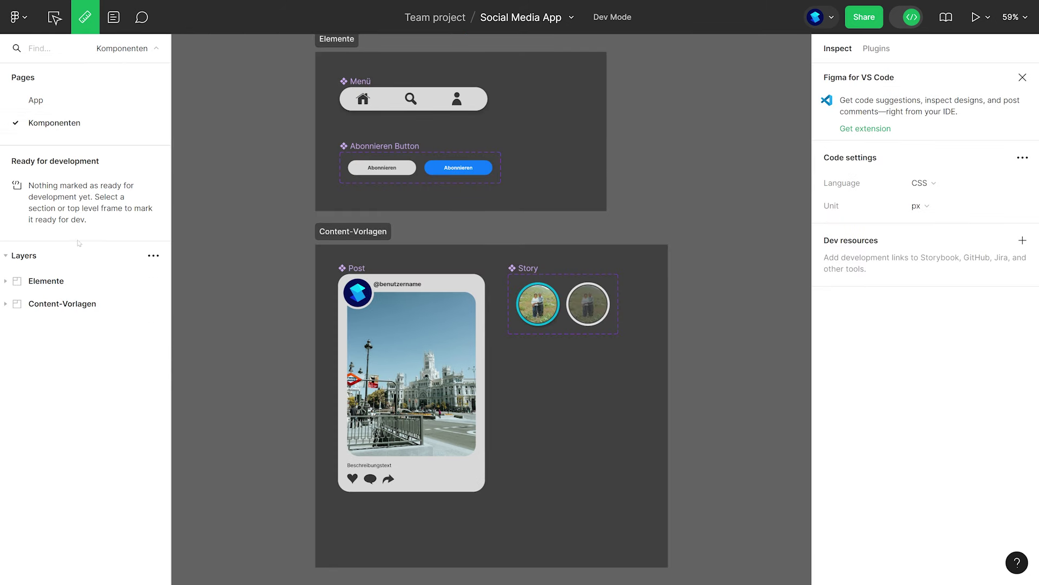
Leave Dev Mode and mark the Content-Vorlagen section on Komponenten as ready for dev.
{"action": "left_click", "coordinate": [909, 20]}
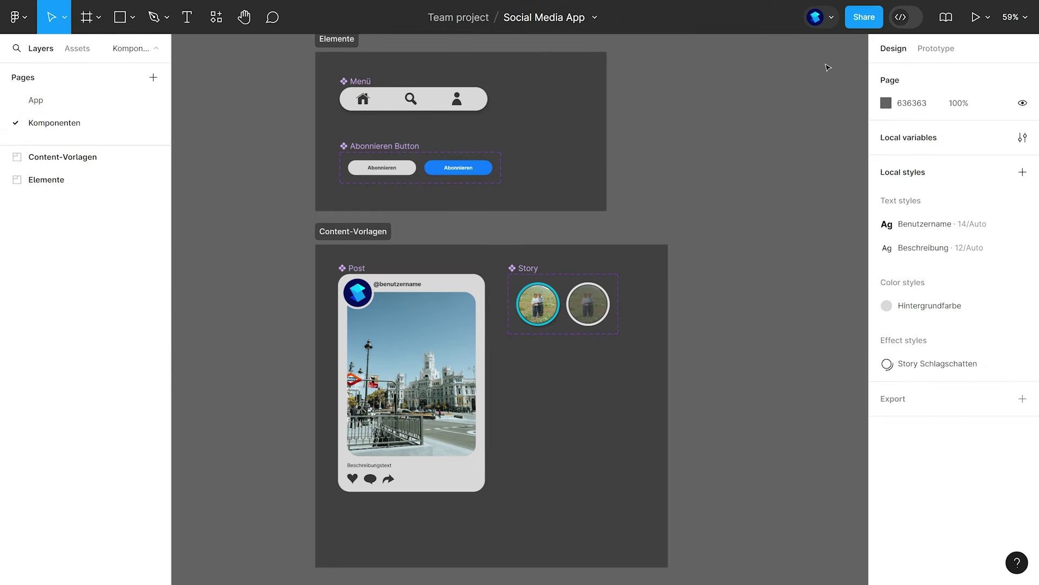
{"action": "scroll", "coordinate": [514, 205], "scroll_direction": "up", "scroll_amount": 3}
{"action": "scroll", "coordinate": [483, 233], "scroll_direction": "down", "scroll_amount": 3}
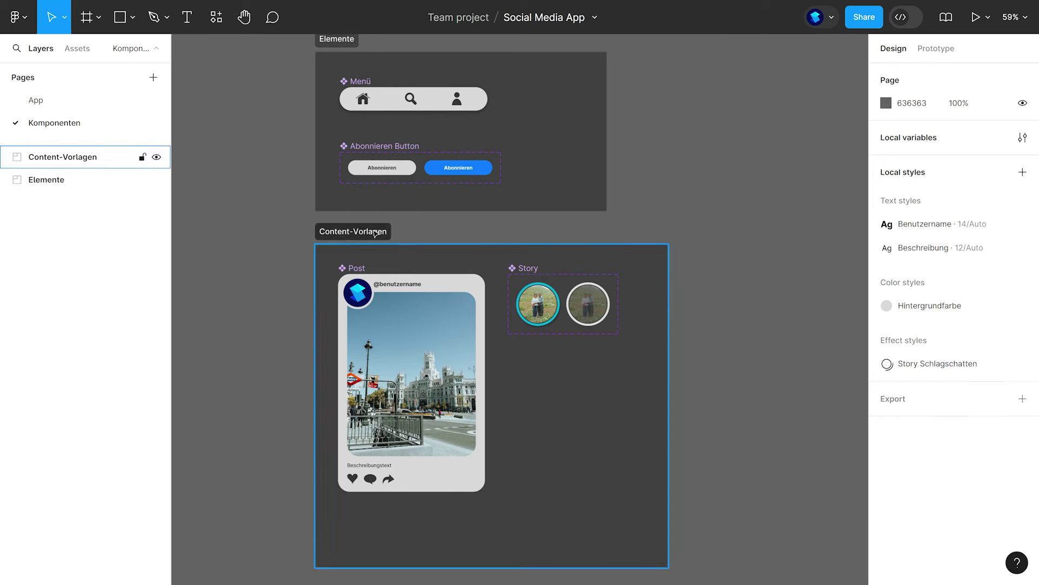
{"action": "left_click", "coordinate": [379, 233]}
{"action": "left_click", "coordinate": [404, 231]}
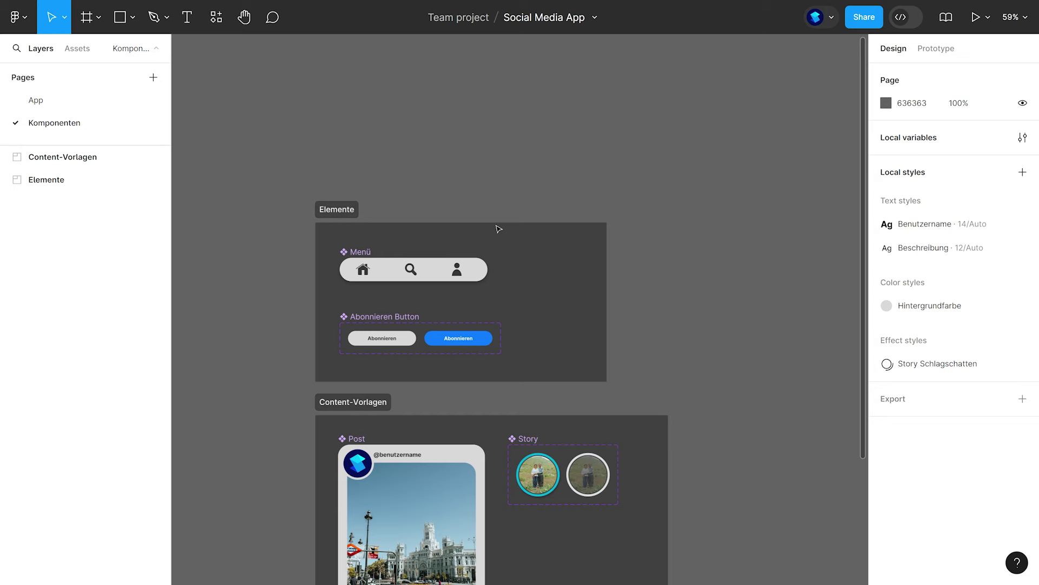
{"action": "scroll", "coordinate": [498, 227], "scroll_direction": "down", "scroll_amount": 3}
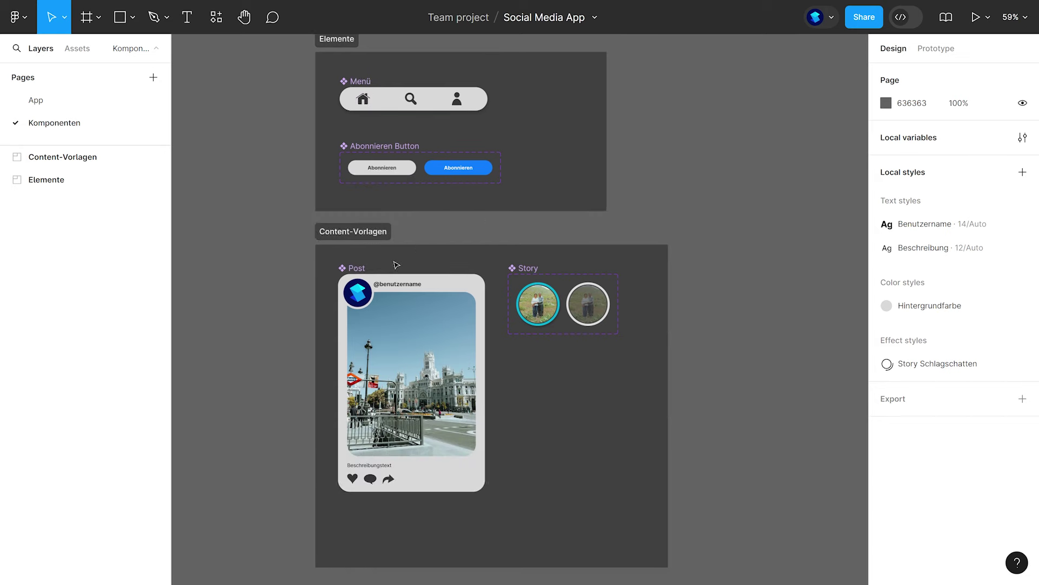
{"action": "left_click", "coordinate": [379, 231]}
{"action": "left_click", "coordinate": [403, 231]}
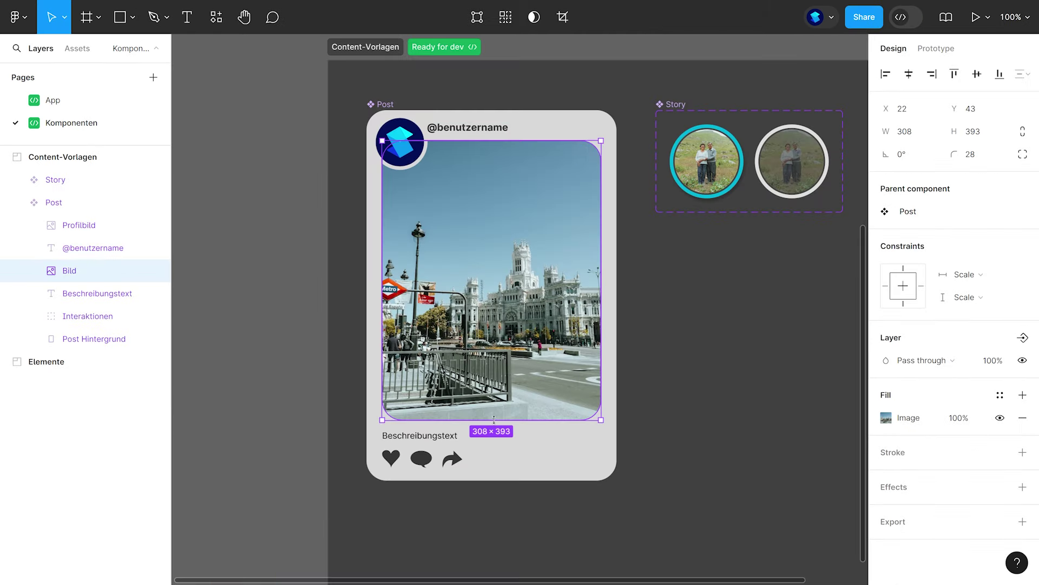
Shorten the Post component's Bild image from 393 to 346 px tall.
{"action": "left_click_drag", "start_coordinate": [492, 420], "coordinate": [492, 386]}
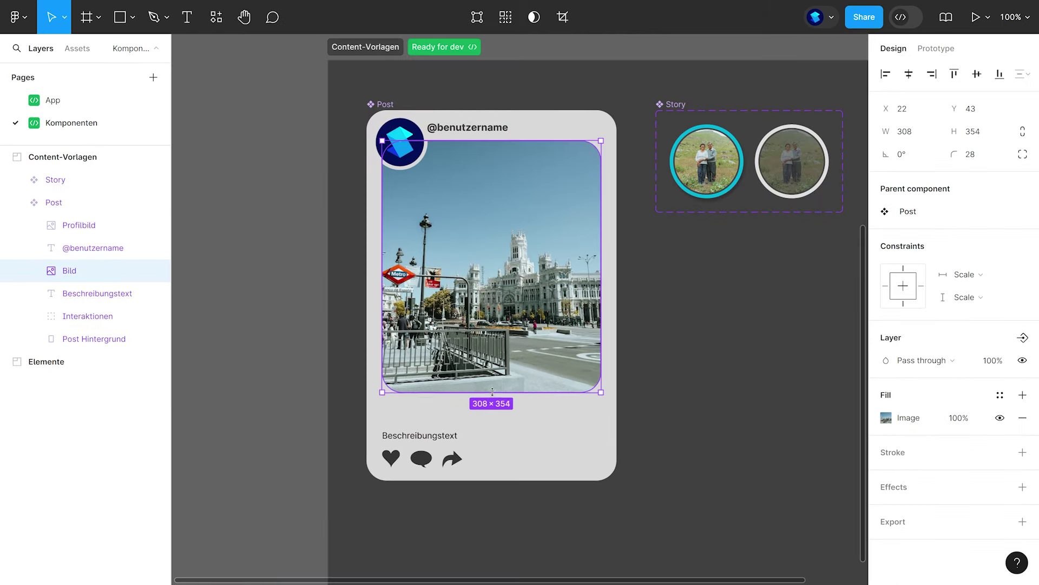
{"action": "left_click", "coordinate": [664, 399]}
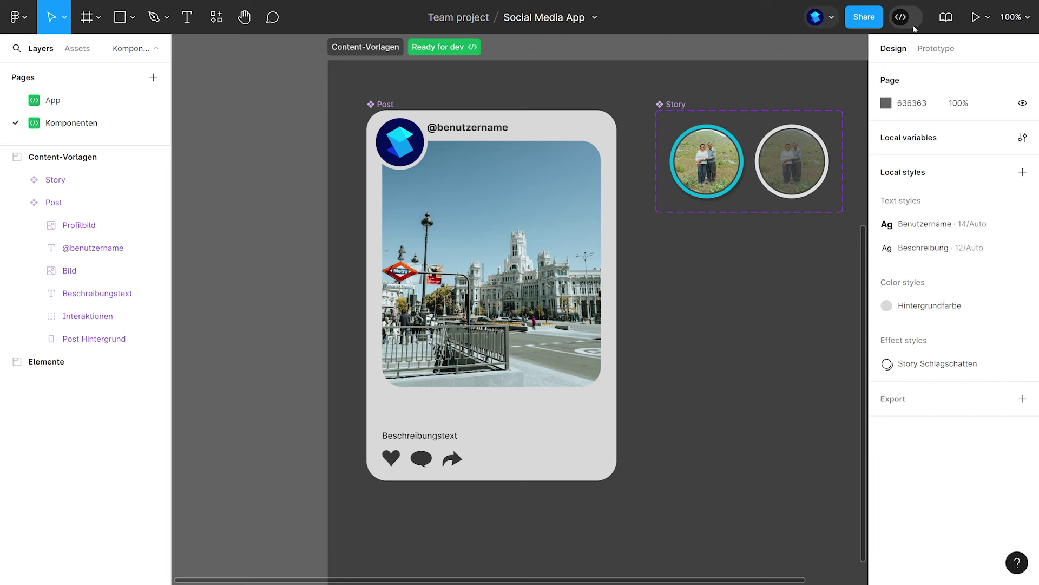
{"action": "left_click", "coordinate": [909, 17]}
Compare the Post component with its previous version in Dev Mode using Overlay view.
{"action": "left_click", "coordinate": [112, 231]}
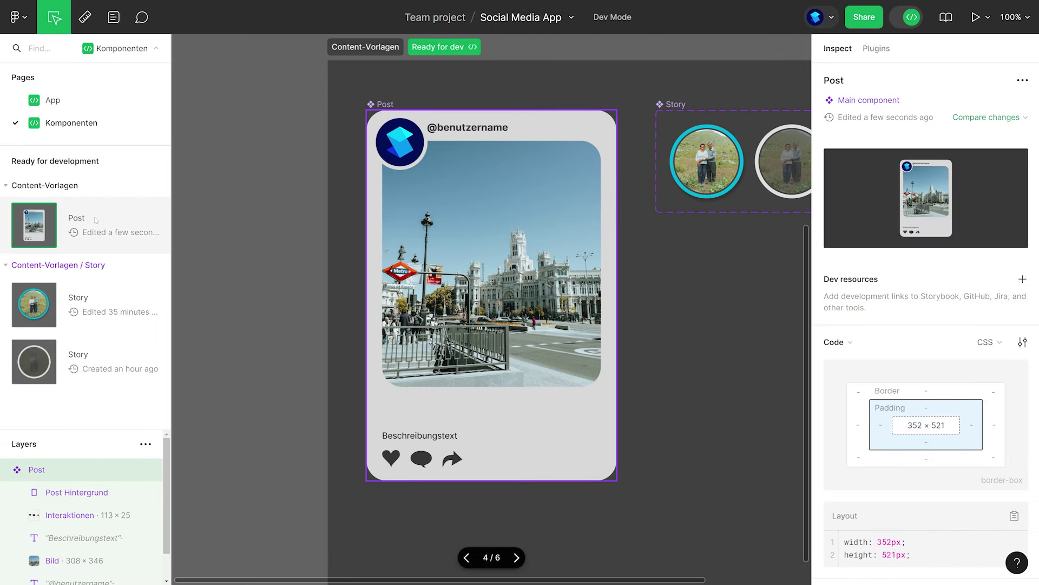
{"action": "left_click", "coordinate": [990, 118]}
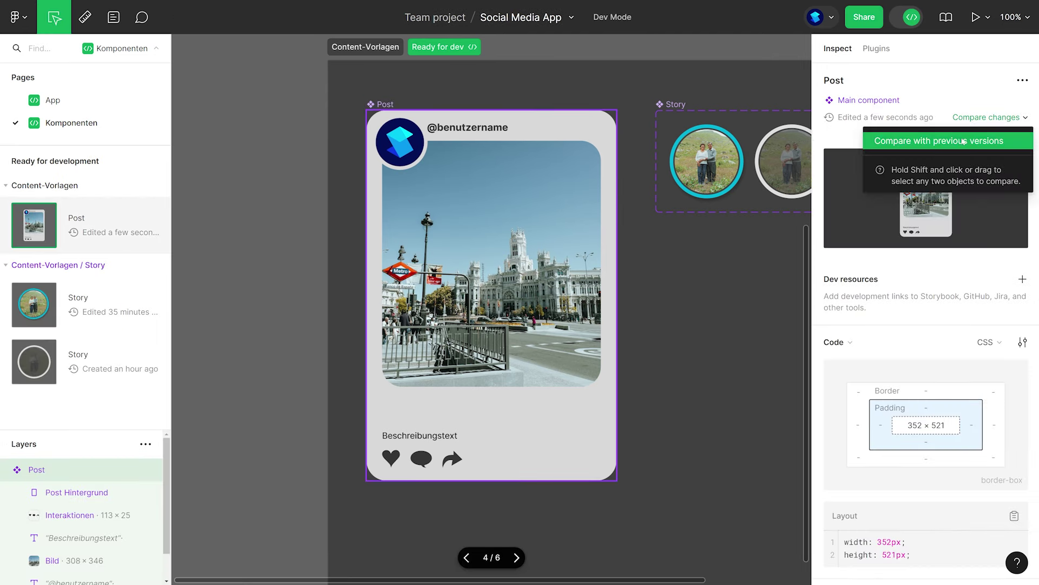
{"action": "left_click", "coordinate": [964, 141]}
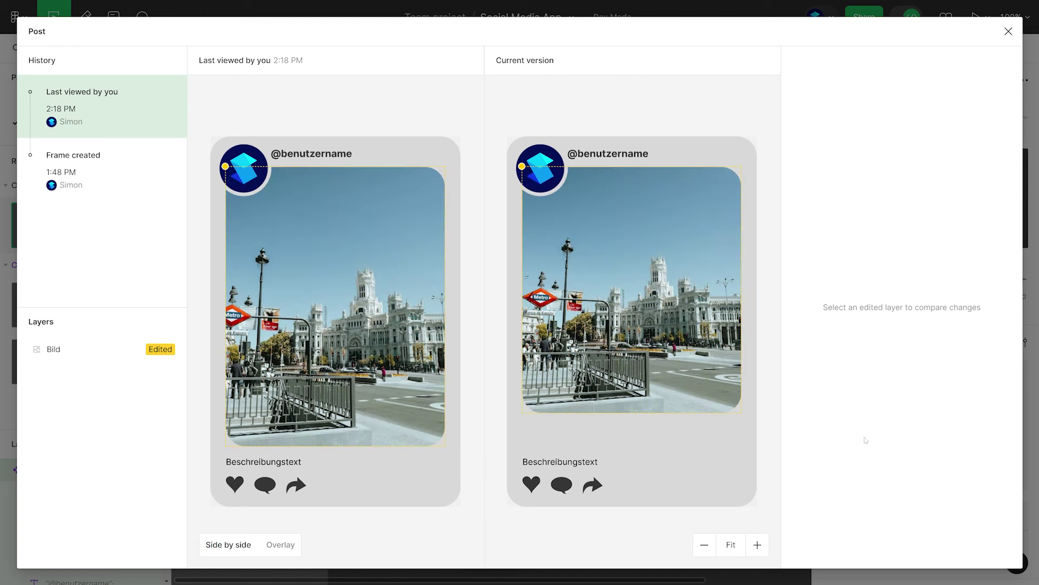
{"action": "left_click", "coordinate": [645, 308]}
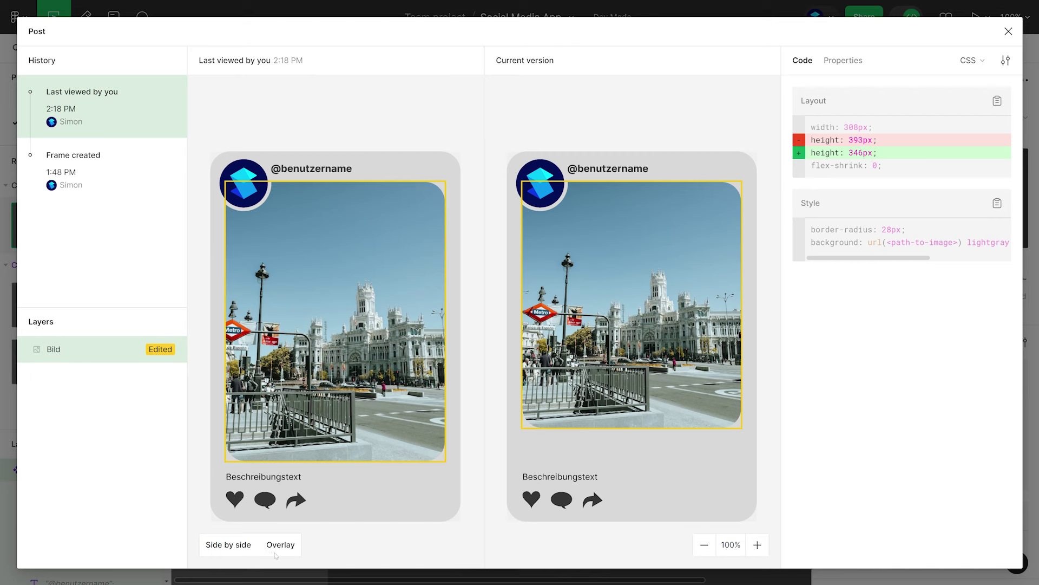
{"action": "left_click", "coordinate": [280, 545]}
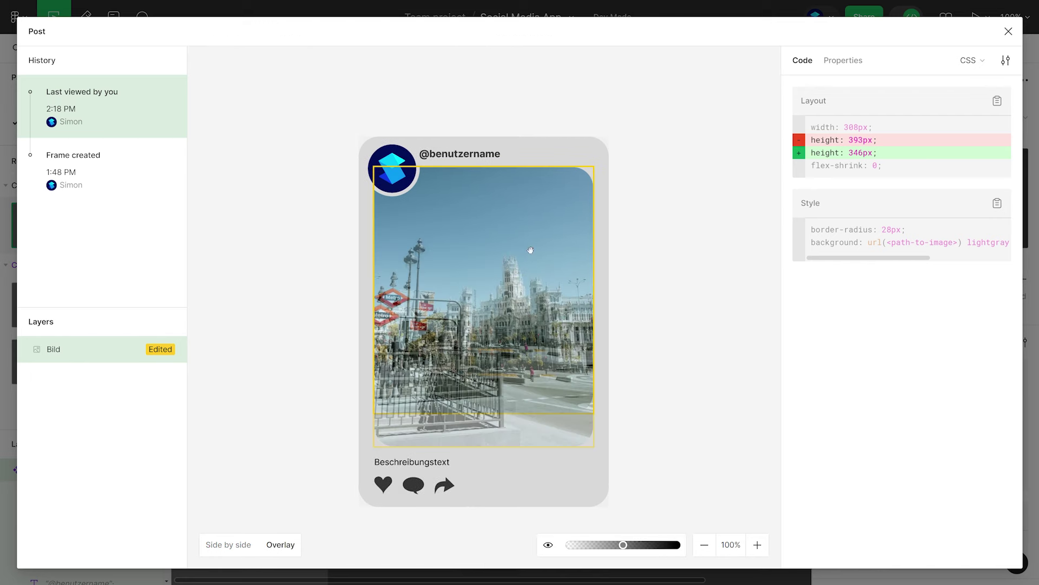
{"action": "mouse_move", "coordinate": [623, 544]}
{"action": "left_mouse_down"}
{"action": "mouse_move", "coordinate": [597, 545]}
{"action": "mouse_move", "coordinate": [625, 543]}
{"action": "left_mouse_up"}
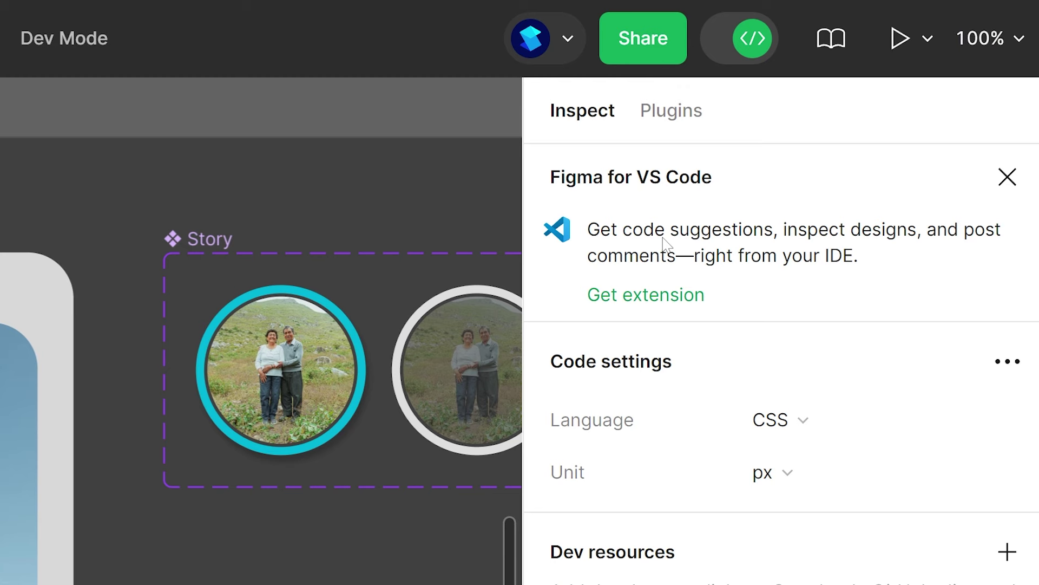
Show the Dev Mode plugin list with code-export plugins like Builder.io, FireJet and tailwind-kit.
{"action": "left_click", "coordinate": [670, 110]}
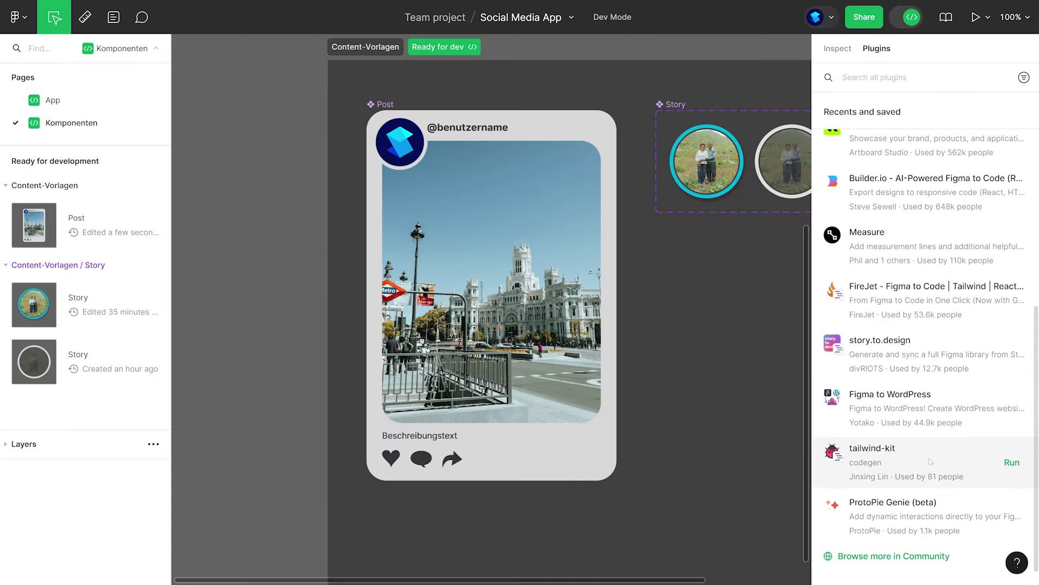
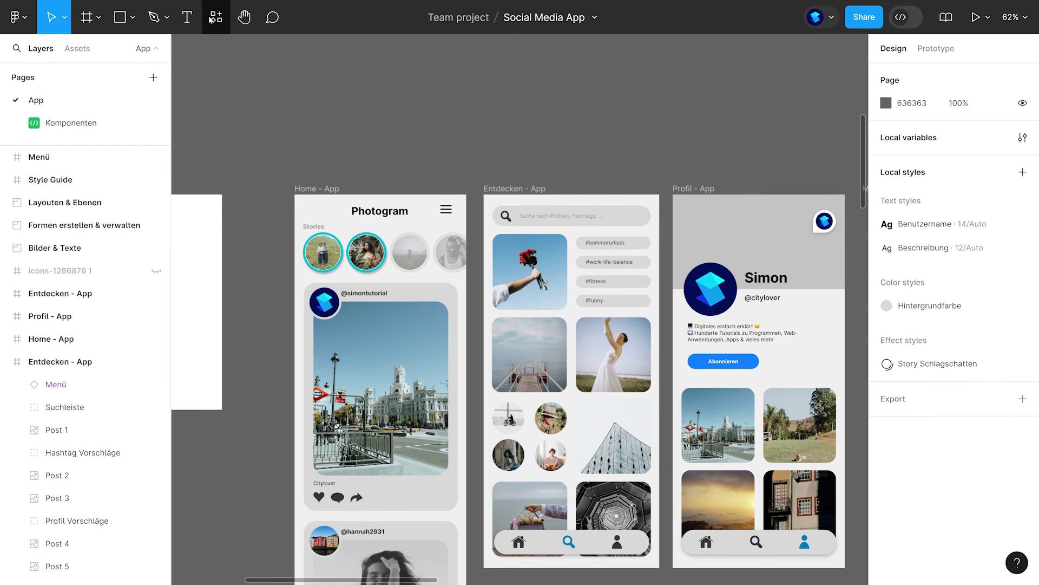
Search the plugin resources for map, translate and 3D, finally settling on Pexels.
{"action": "left_click", "coordinate": [211, 20]}
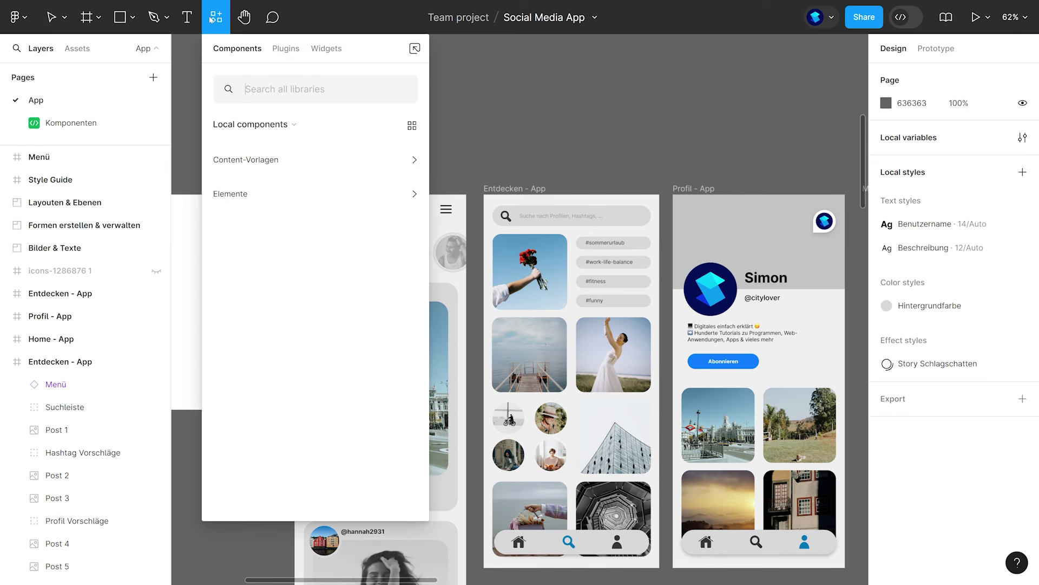
{"action": "left_click", "coordinate": [286, 49]}
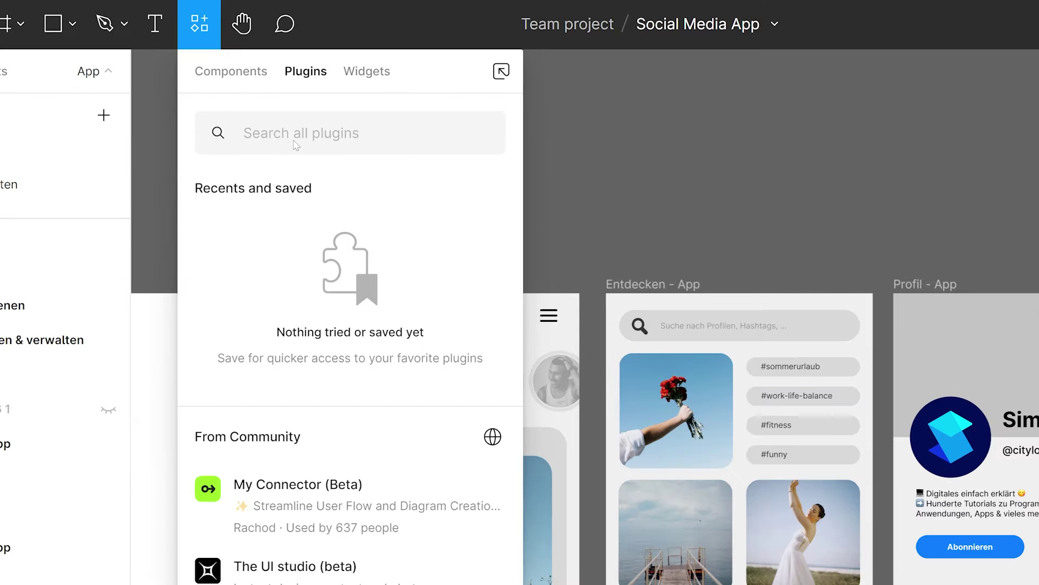
{"action": "type", "text": "map"}
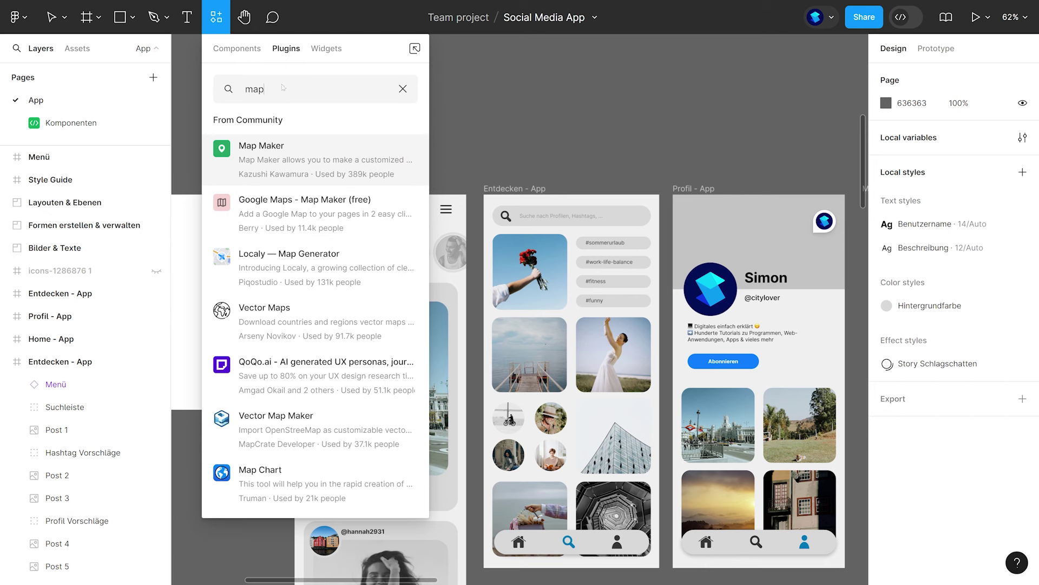
{"action": "key", "text": "BackSpace"}
{"action": "key", "text": "BackSpace"}
{"action": "key", "text": "BackSpace"}
{"action": "type", "text": "translate"}
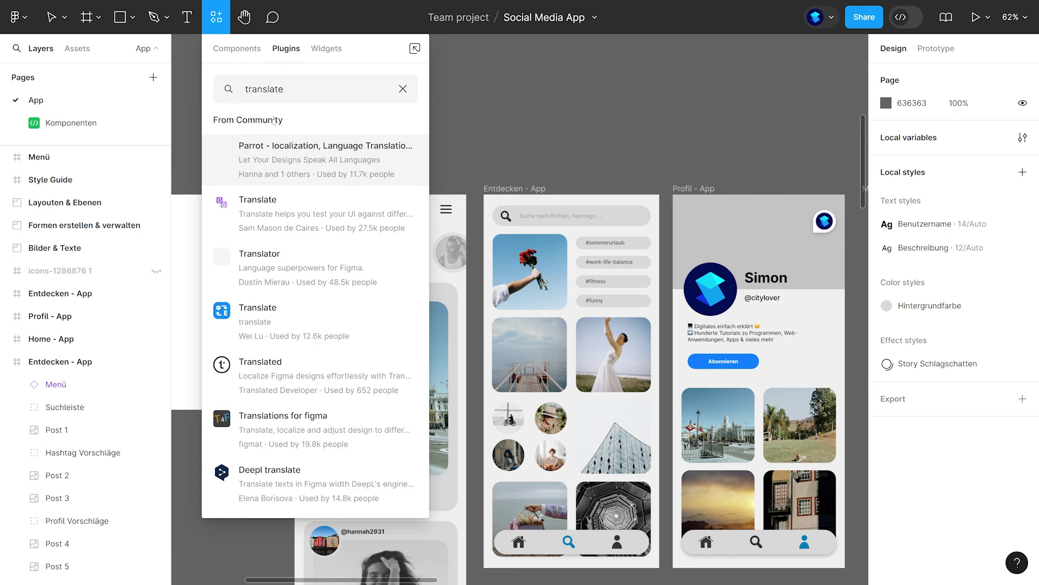
{"action": "key", "text": "ctrl+a"}
{"action": "type", "text": "3D"}
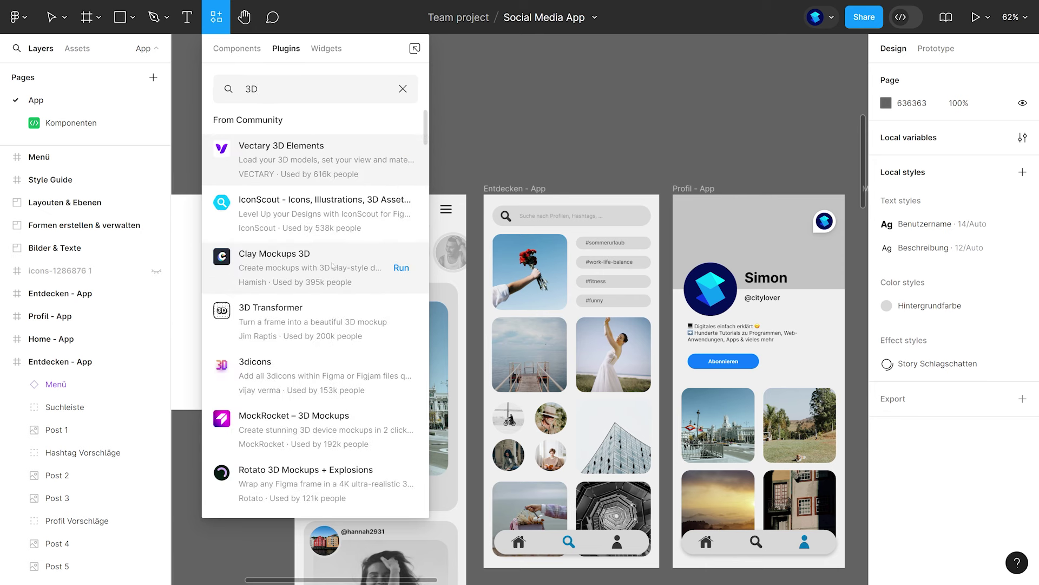
{"action": "mouse_move", "coordinate": [317, 320]}
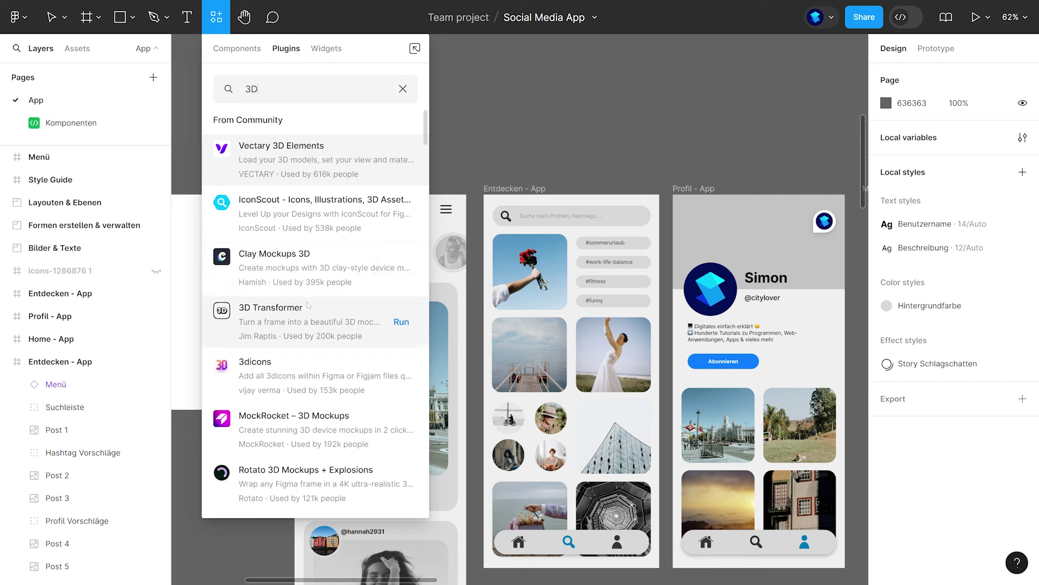
{"action": "key", "text": "ctrl+a"}
{"action": "type", "text": "Pexels"}
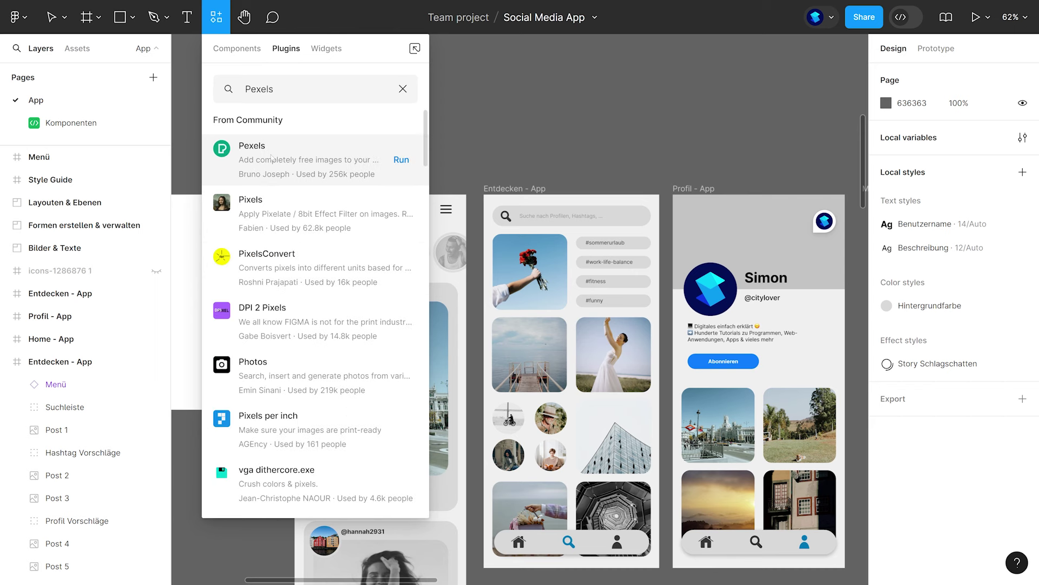
Run the Pexels plugin and insert a black-and-white building photo onto the canvas.
{"action": "left_click", "coordinate": [271, 158]}
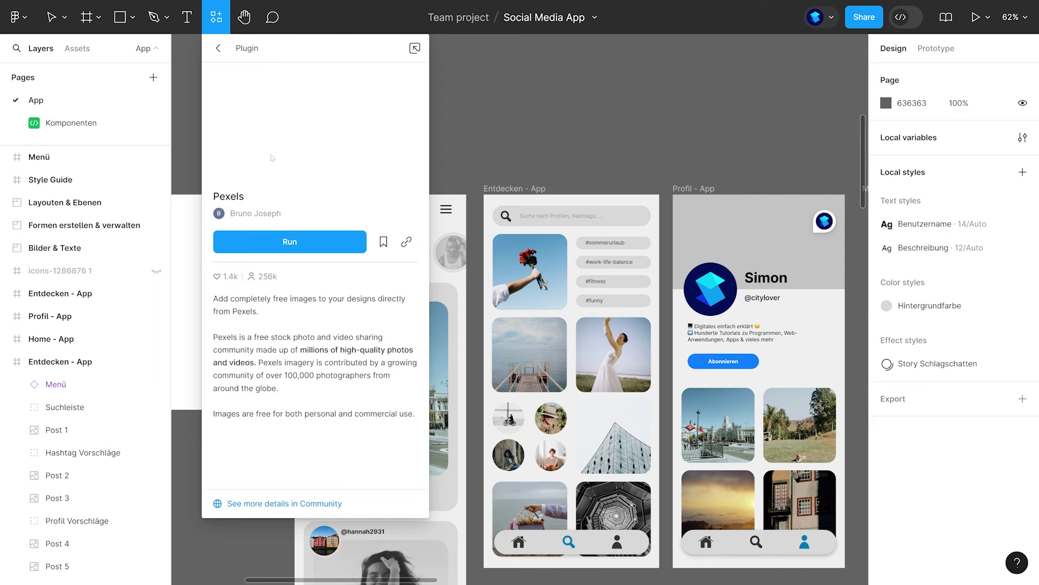
{"action": "left_click", "coordinate": [300, 243]}
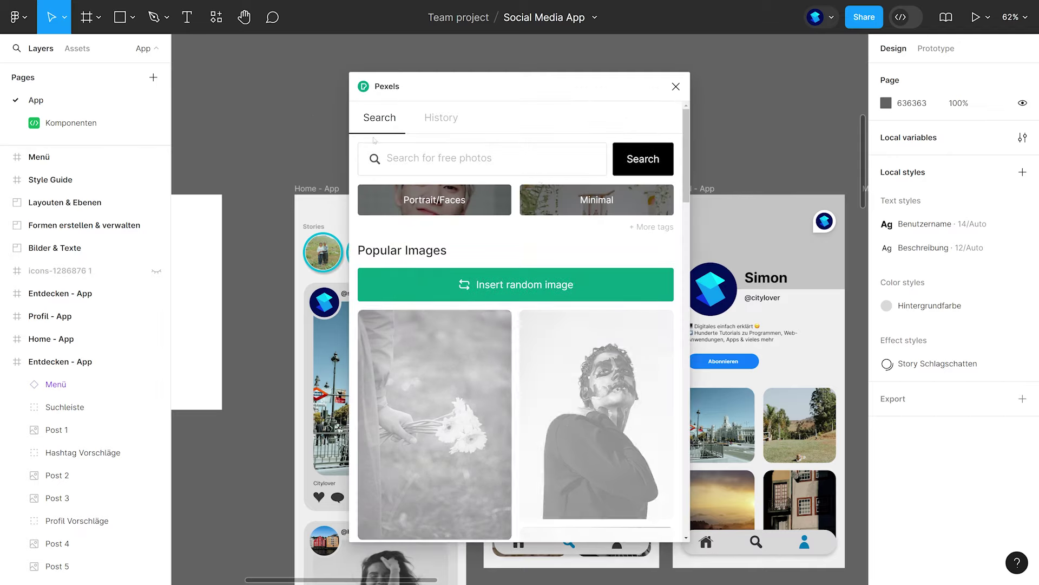
{"action": "left_click_drag", "start_coordinate": [336, 80], "coordinate": [60, 80]}
{"action": "scroll", "coordinate": [216, 270], "scroll_direction": "down", "scroll_amount": 5}
{"action": "left_click", "coordinate": [300, 228]}
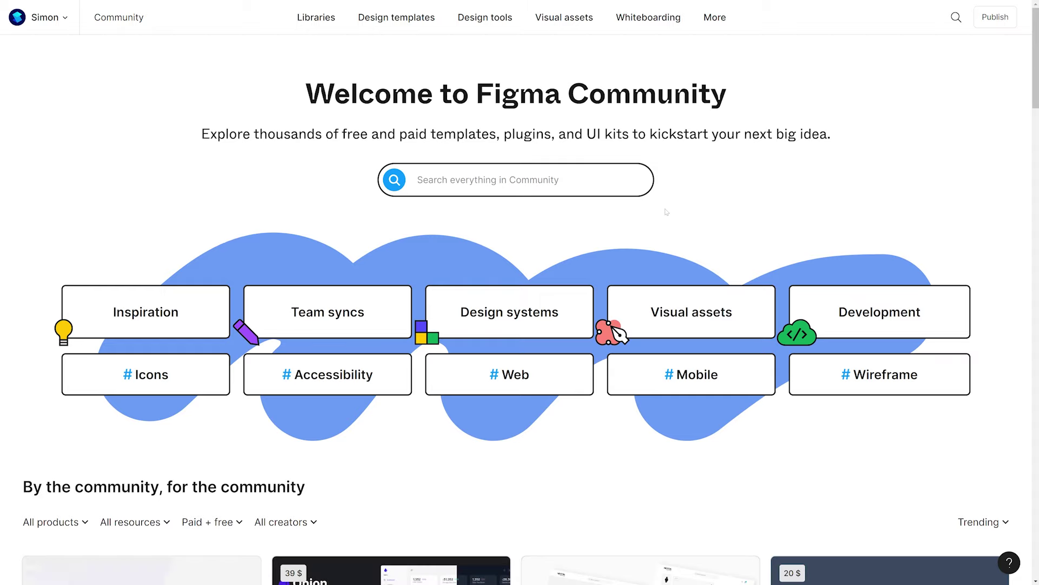
{"action": "scroll", "coordinate": [667, 211], "scroll_direction": "down", "scroll_amount": 5}
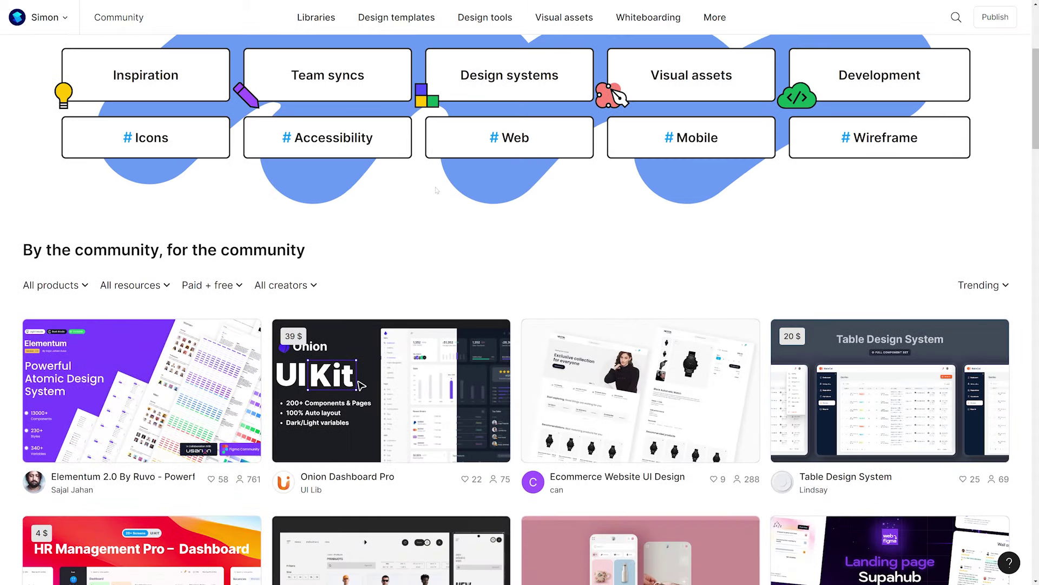
Filter the Community resources to show only free plugins.
{"action": "left_click", "coordinate": [110, 287]}
{"action": "left_click", "coordinate": [139, 358]}
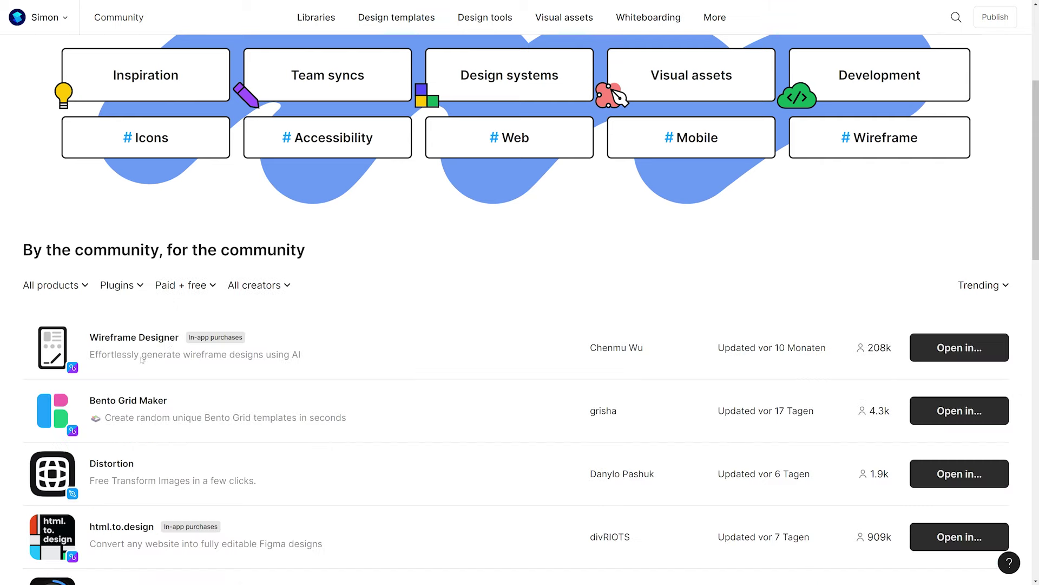
{"action": "left_click", "coordinate": [186, 289]}
{"action": "left_click", "coordinate": [190, 355]}
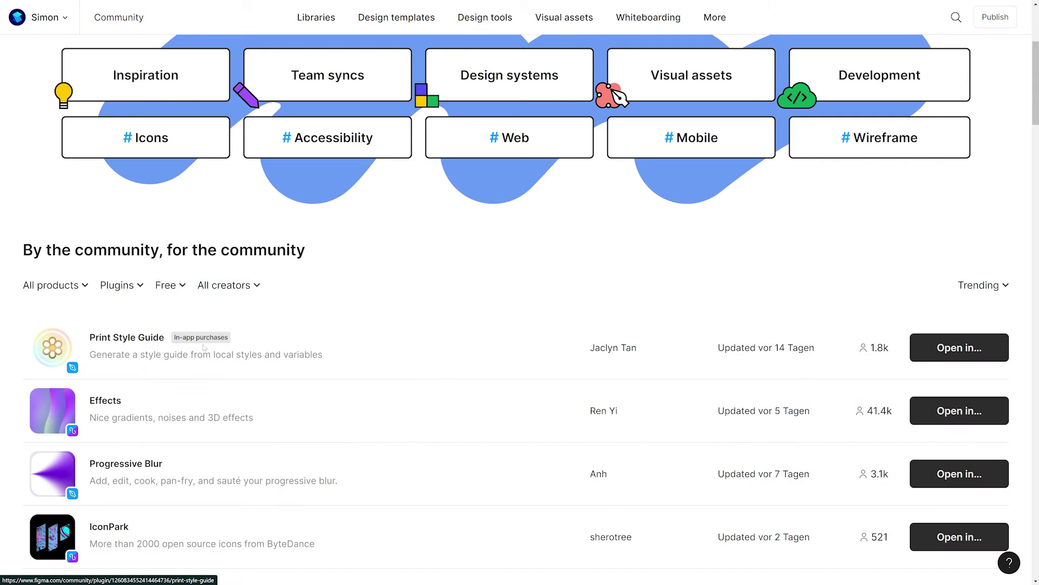
{"action": "scroll", "coordinate": [596, 282], "scroll_direction": "down", "scroll_amount": 1}
Sort the plugins by Popular, then draw a 98×68 frame beside the Abonnieren button.
{"action": "left_click", "coordinate": [982, 238]}
{"action": "left_click", "coordinate": [978, 288]}
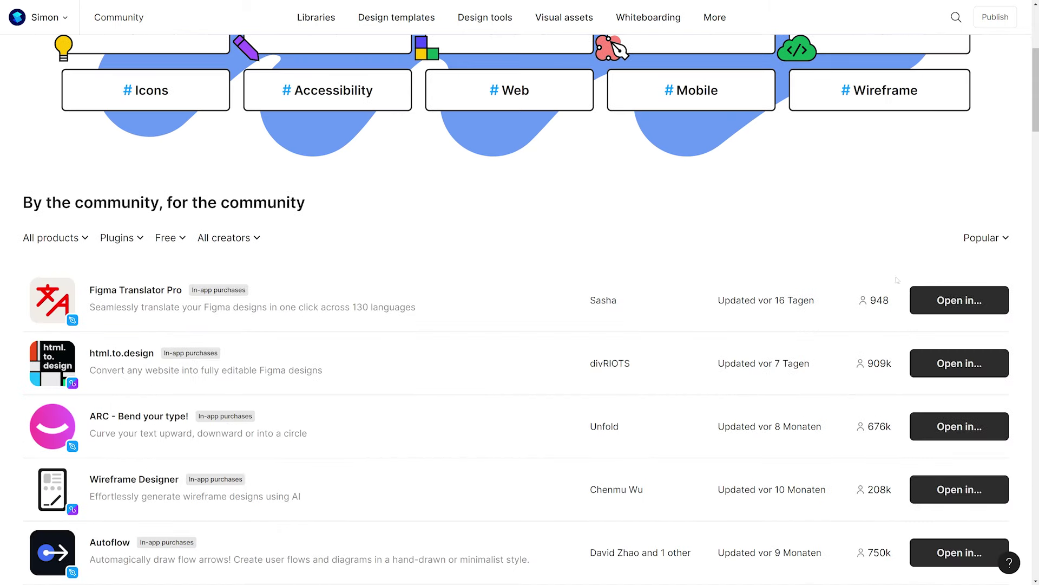
{"action": "scroll", "coordinate": [146, 250], "scroll_direction": "down", "scroll_amount": 1}
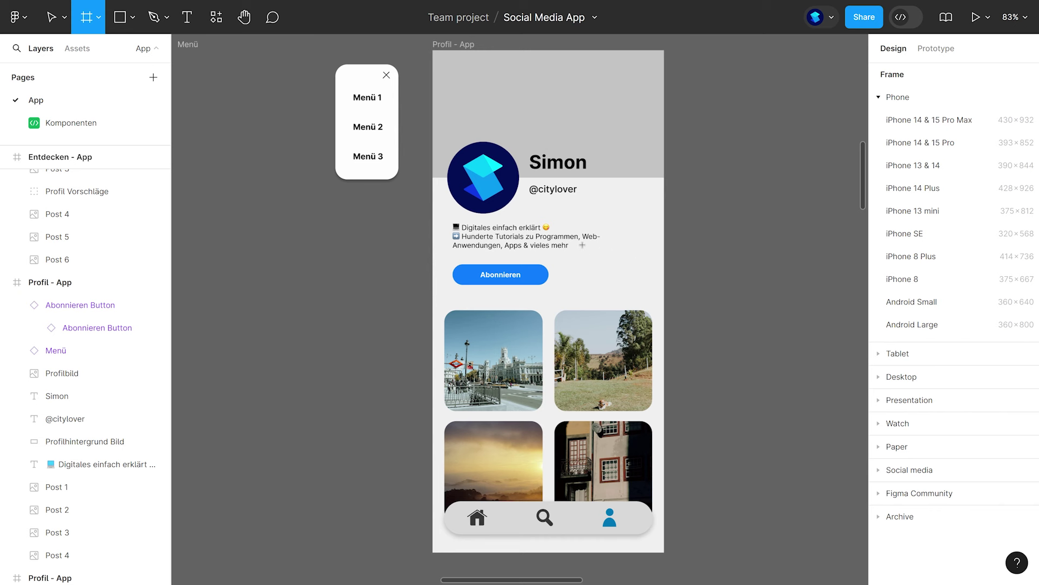
{"action": "mouse_move", "coordinate": [584, 249]}
{"action": "left_mouse_down"}
{"action": "mouse_move", "coordinate": [642, 290]}
{"action": "mouse_move", "coordinate": [622, 275]}
{"action": "left_mouse_up"}
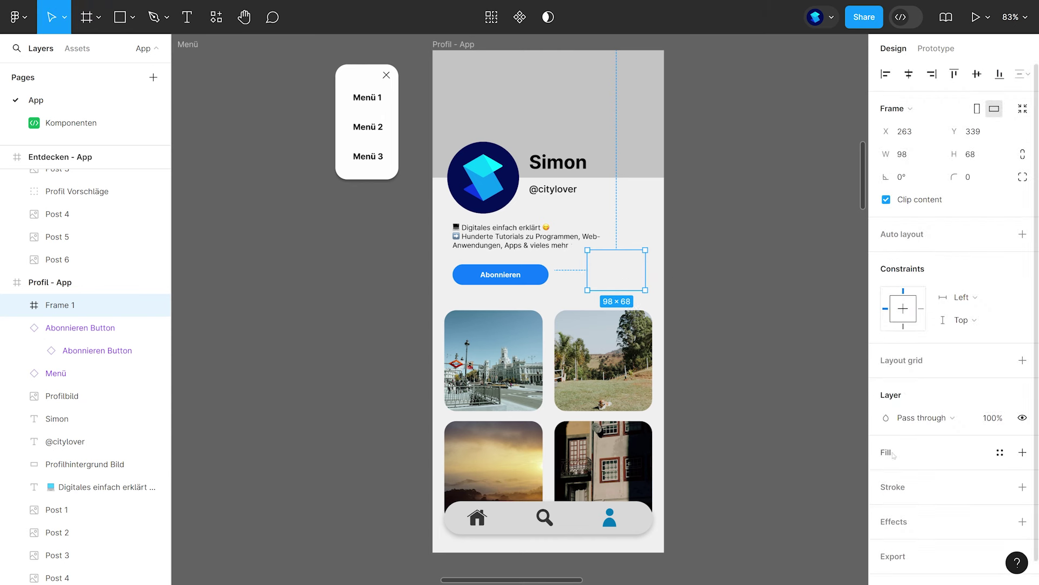
Give the new frame a red C45050 fill.
{"action": "left_click", "coordinate": [1022, 452]}
{"action": "left_click", "coordinate": [887, 474]}
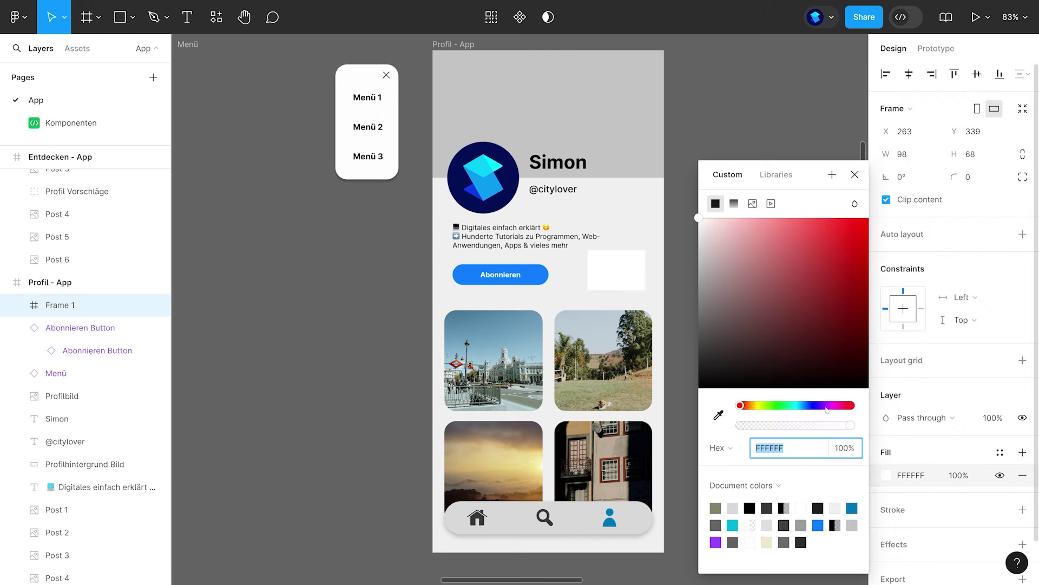
{"action": "left_click_drag", "start_coordinate": [773, 287], "coordinate": [799, 256]}
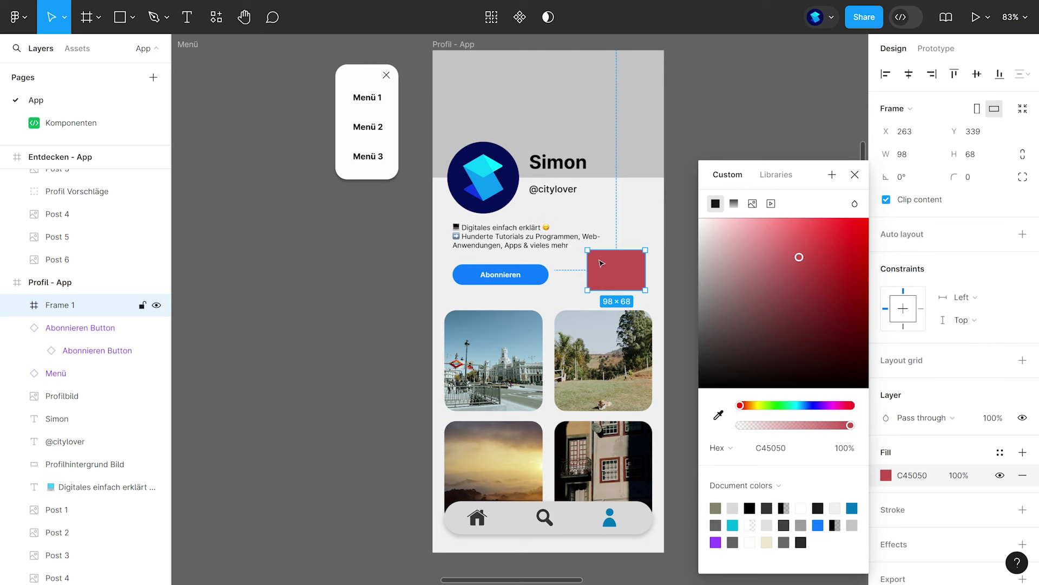
{"action": "left_click", "coordinate": [128, 20]}
Draw a magenta E41DE8 rectangle inside the red frame, extending past its edge.
{"action": "left_click", "coordinate": [102, 52]}
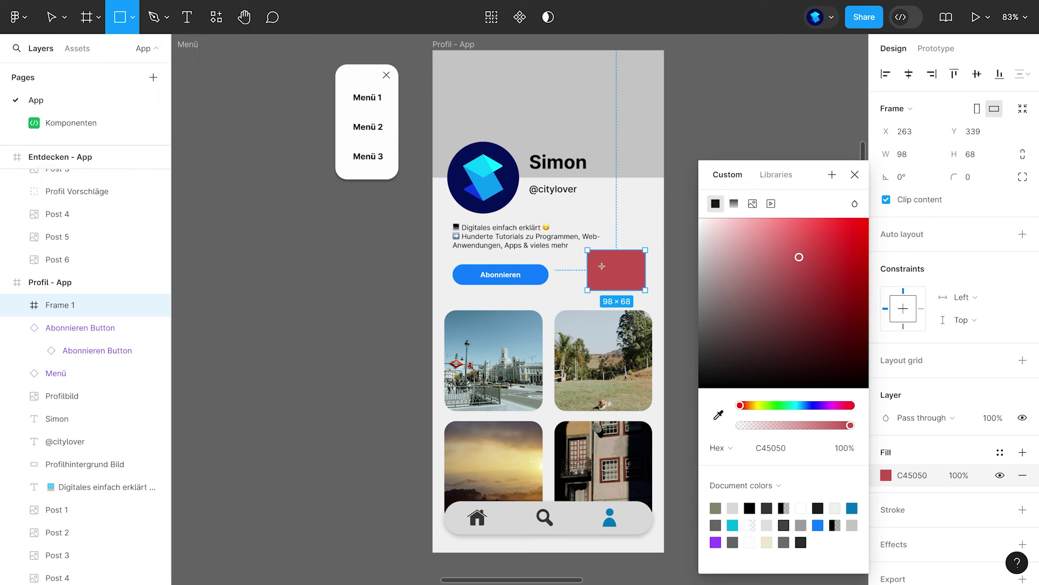
{"action": "left_click_drag", "start_coordinate": [605, 263], "coordinate": [647, 279]}
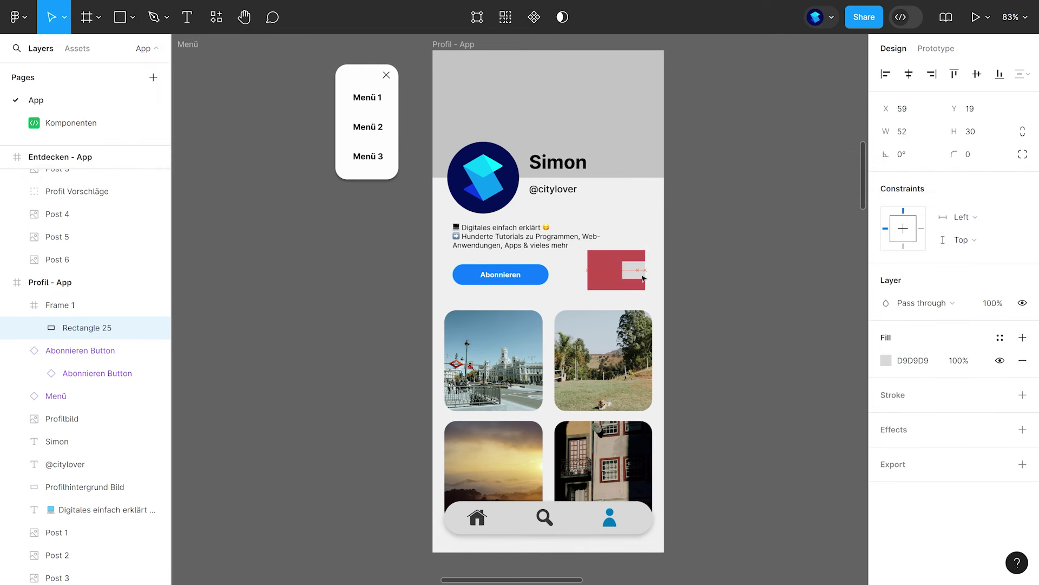
{"action": "left_click", "coordinate": [886, 360]}
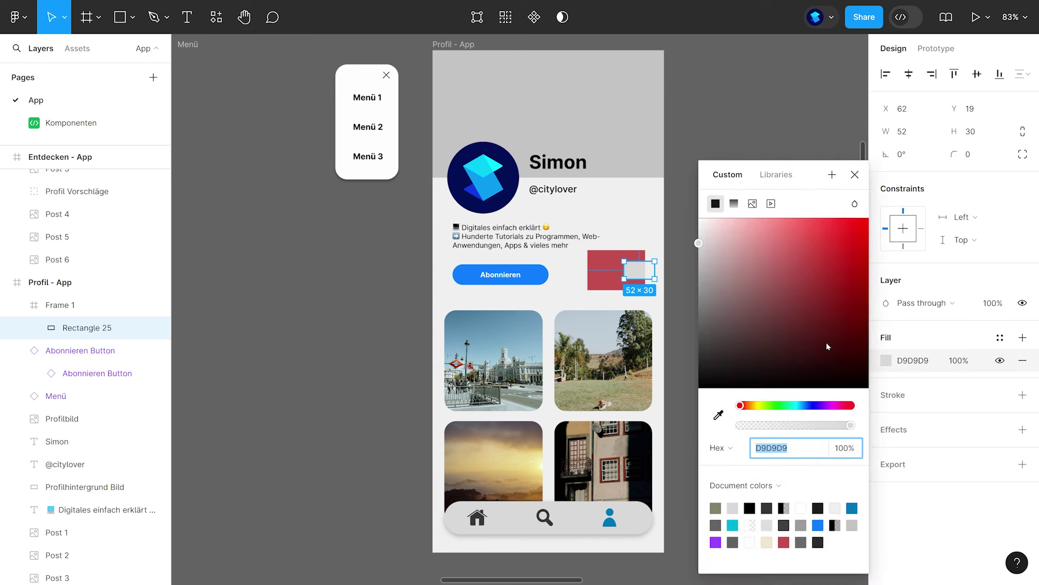
{"action": "left_click", "coordinate": [832, 406]}
{"action": "left_click_drag", "start_coordinate": [839, 317], "coordinate": [848, 232]}
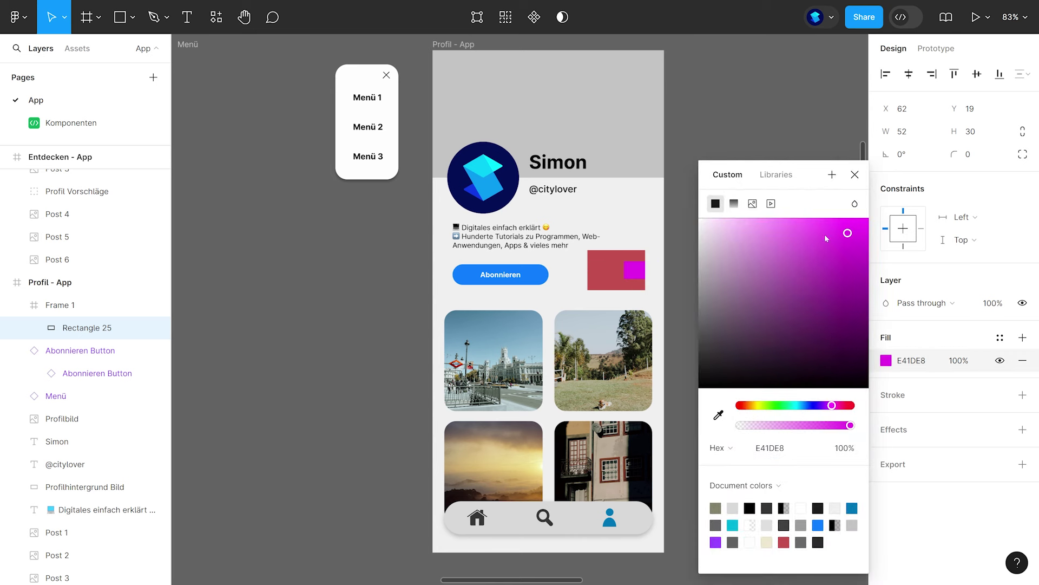
{"action": "left_click_drag", "start_coordinate": [642, 272], "coordinate": [642, 266]}
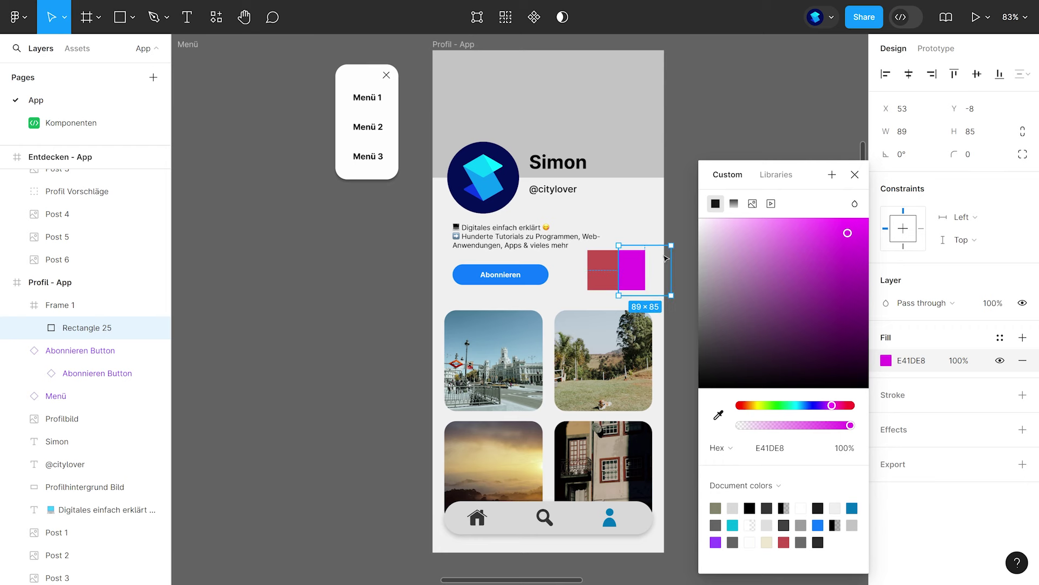
Undo and redo the rectangle enlargement, checking the frame clips the magenta rectangle.
{"action": "left_click", "coordinate": [667, 259]}
{"action": "left_click", "coordinate": [603, 270]}
{"action": "key", "text": "ctrl+z"}
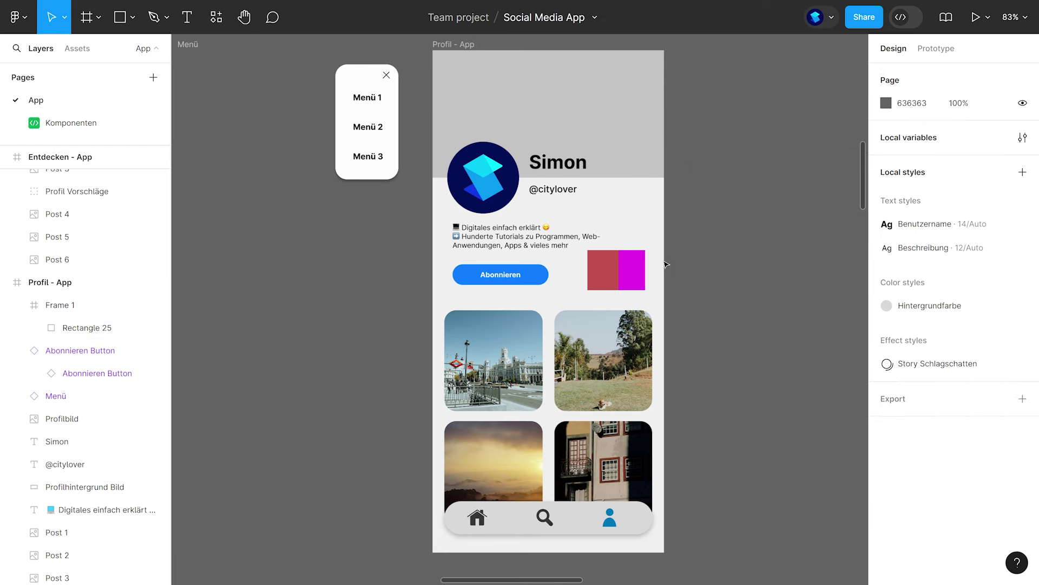
{"action": "key", "text": "ctrl+z"}
{"action": "key", "text": "ctrl+z"}
{"action": "key", "text": "ctrl+shift+z"}
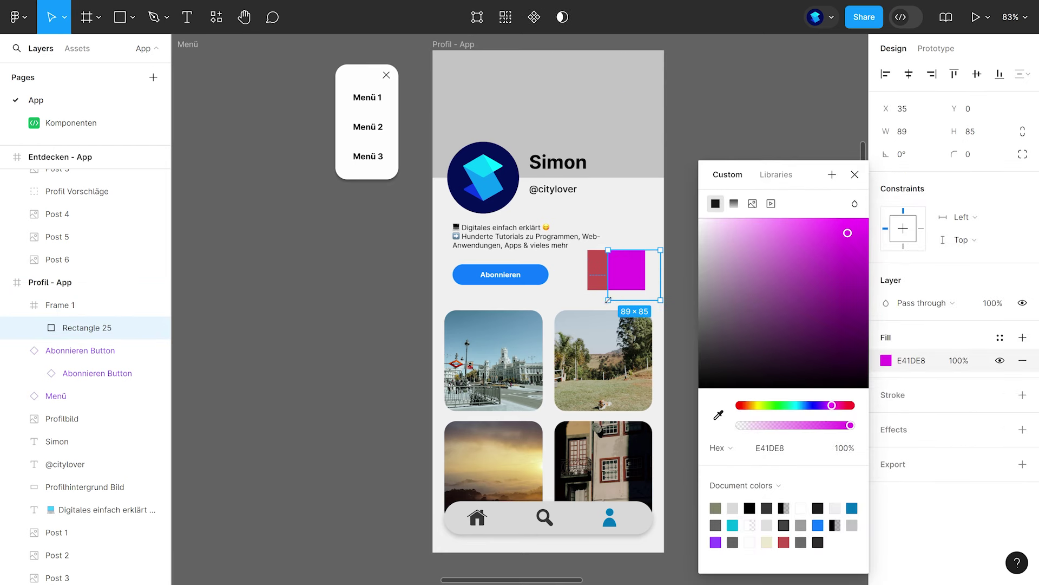
{"action": "left_click", "coordinate": [668, 226]}
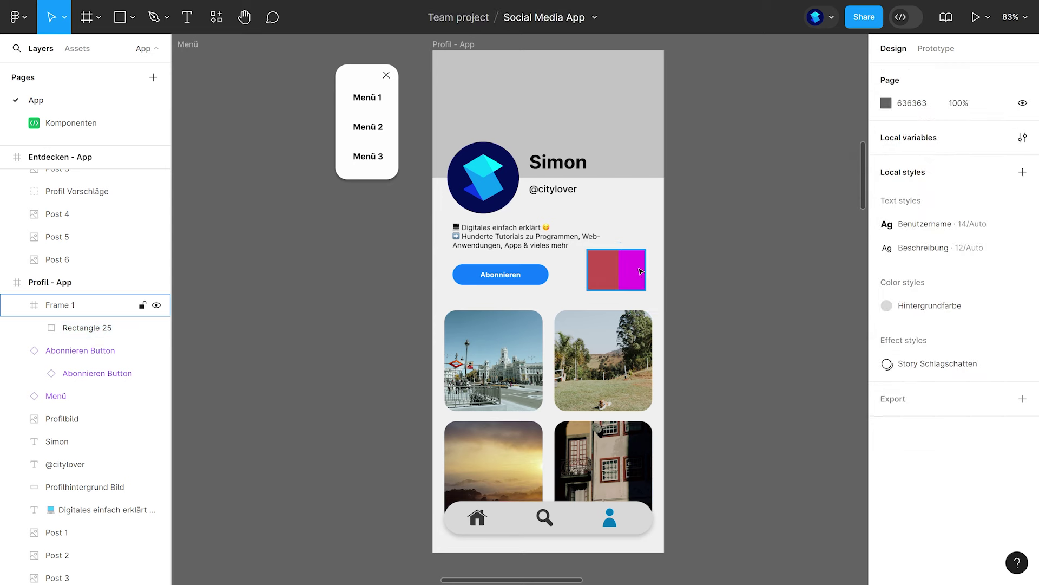
{"action": "left_click", "coordinate": [639, 273]}
{"action": "left_click", "coordinate": [665, 269]}
Delete Frame 1 and paste the Abonnieren button at the Post card's bottom-right.
{"action": "left_click", "coordinate": [635, 275]}
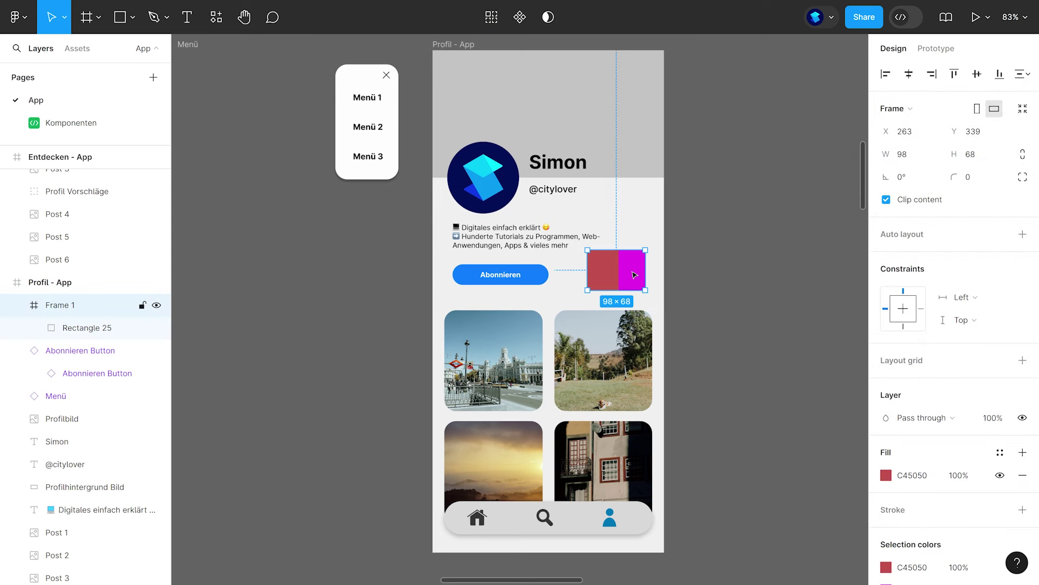
{"action": "key", "text": "Delete"}
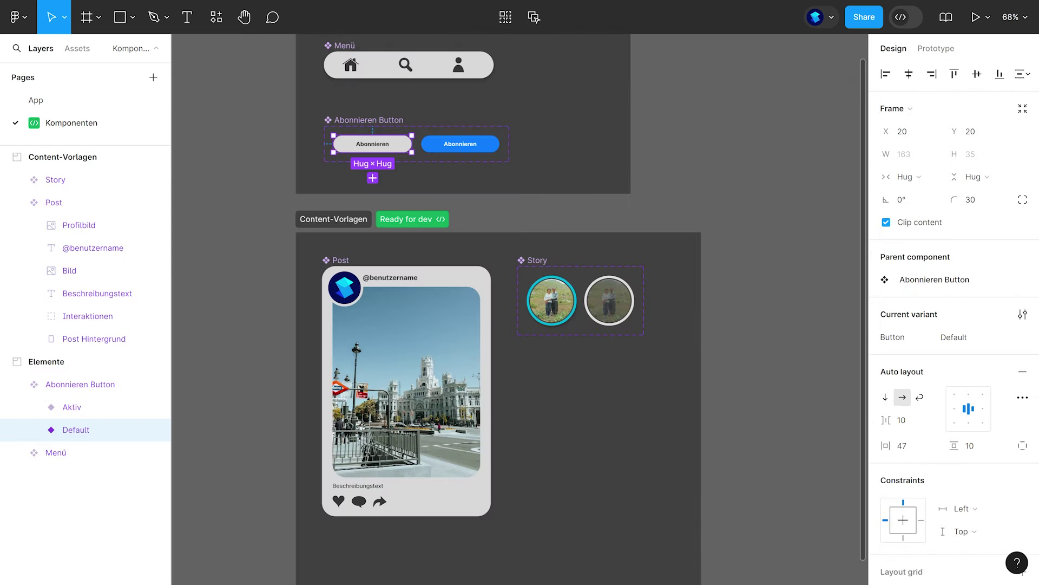
{"action": "left_click", "coordinate": [461, 491]}
{"action": "key", "text": "ctrl+v"}
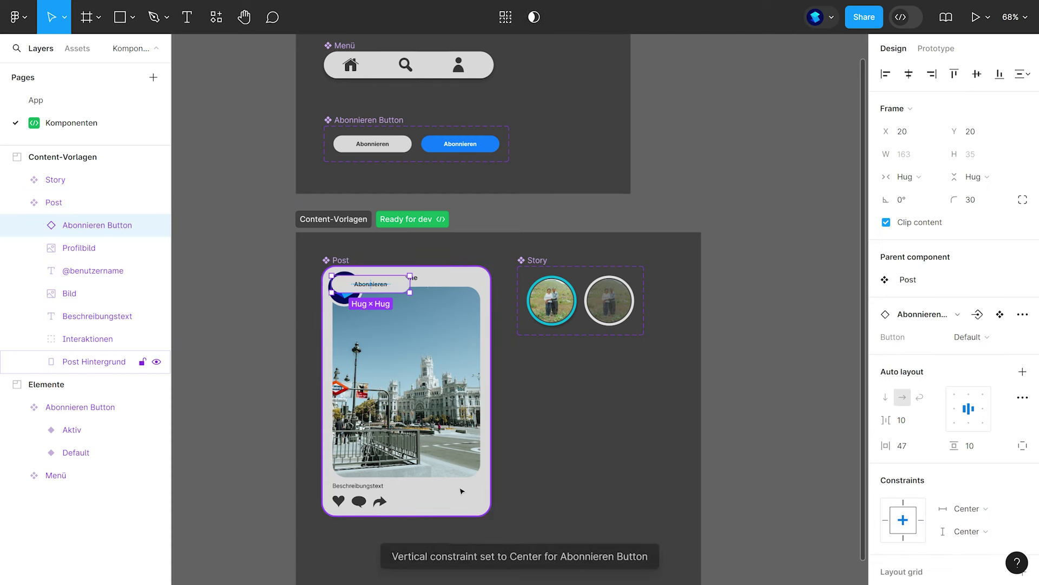
{"action": "left_click_drag", "start_coordinate": [399, 284], "coordinate": [468, 498]}
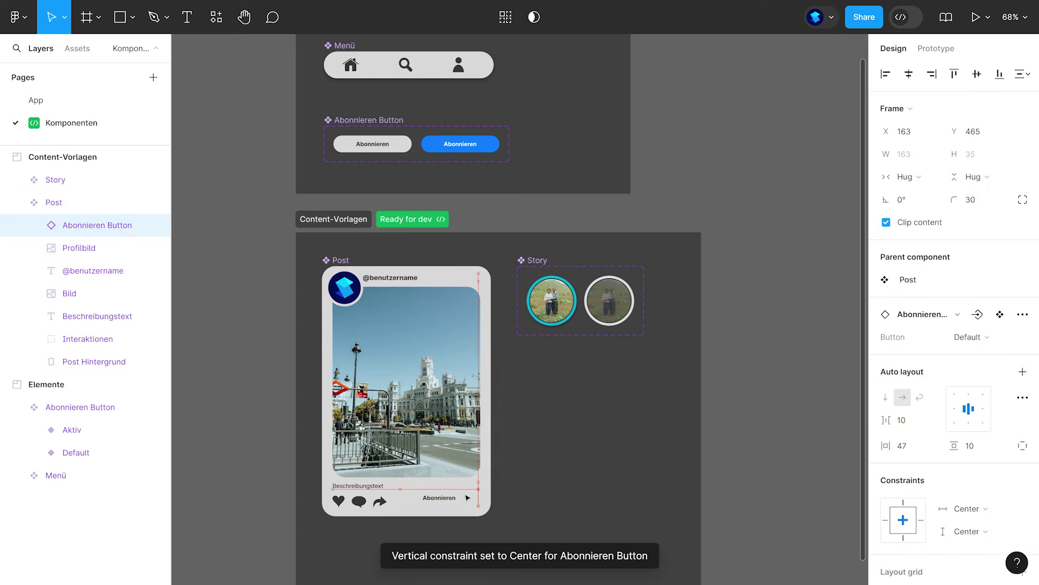
Set the button instance to its Aktiv variant and paste another copy at the Post card's bottom-right.
{"action": "scroll", "coordinate": [460, 499], "scroll_direction": "up", "scroll_amount": 5}
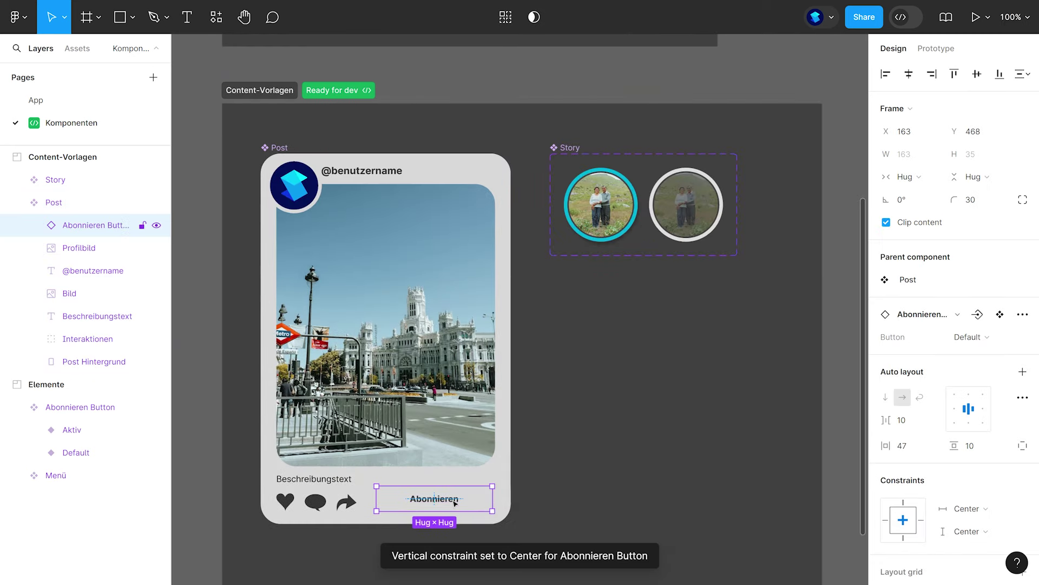
{"action": "scroll", "coordinate": [462, 500], "scroll_direction": "down", "scroll_amount": 3}
{"action": "left_click", "coordinate": [970, 336]}
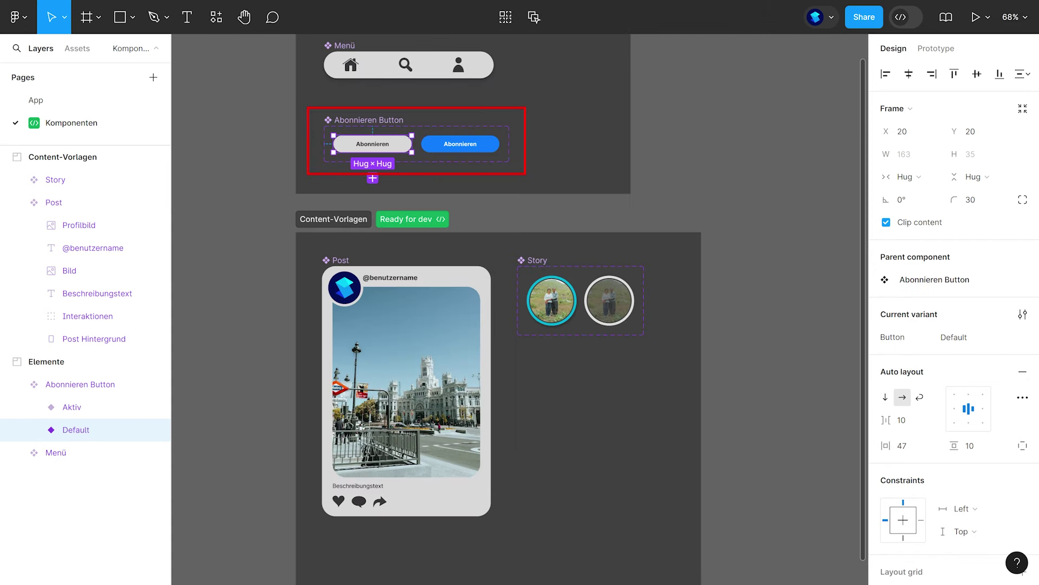
{"action": "left_click", "coordinate": [425, 280]}
{"action": "key", "text": "ctrl+v"}
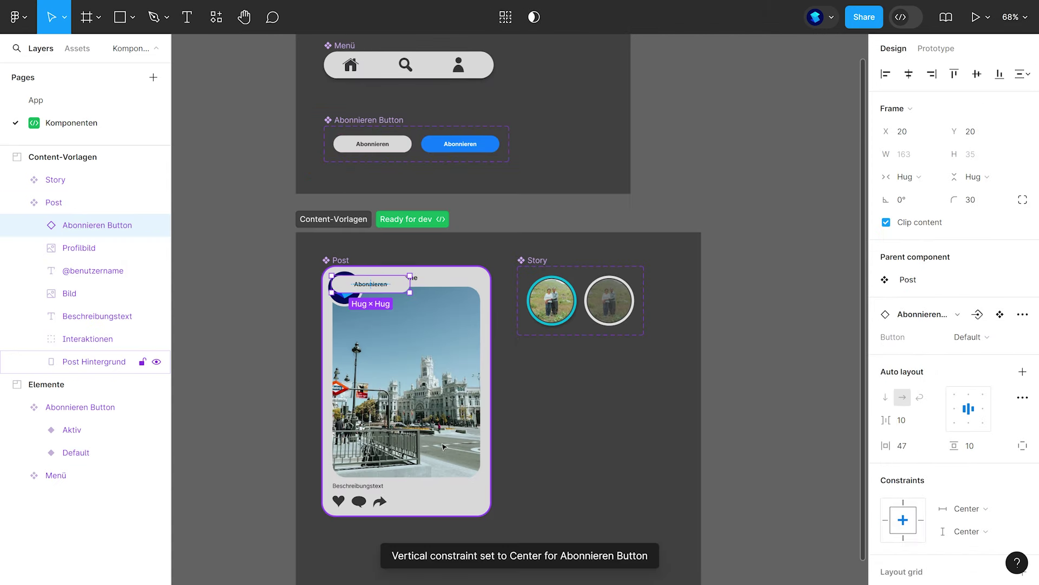
{"action": "left_click_drag", "start_coordinate": [401, 285], "coordinate": [433, 495]}
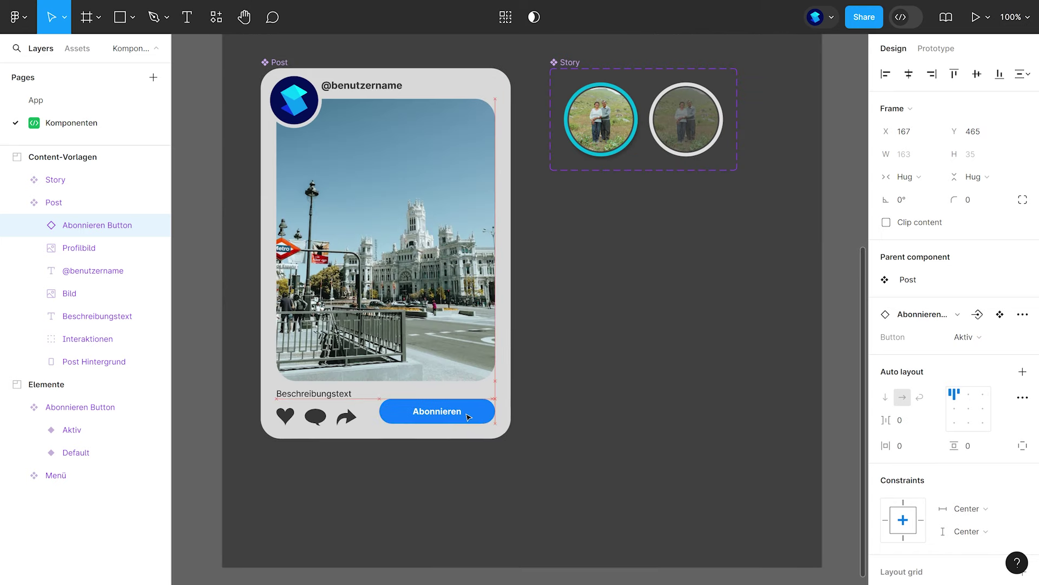
Change the main Abonnieren Button's Aktiv variant fill to pink FF0F9F.
{"action": "left_click", "coordinate": [1000, 314]}
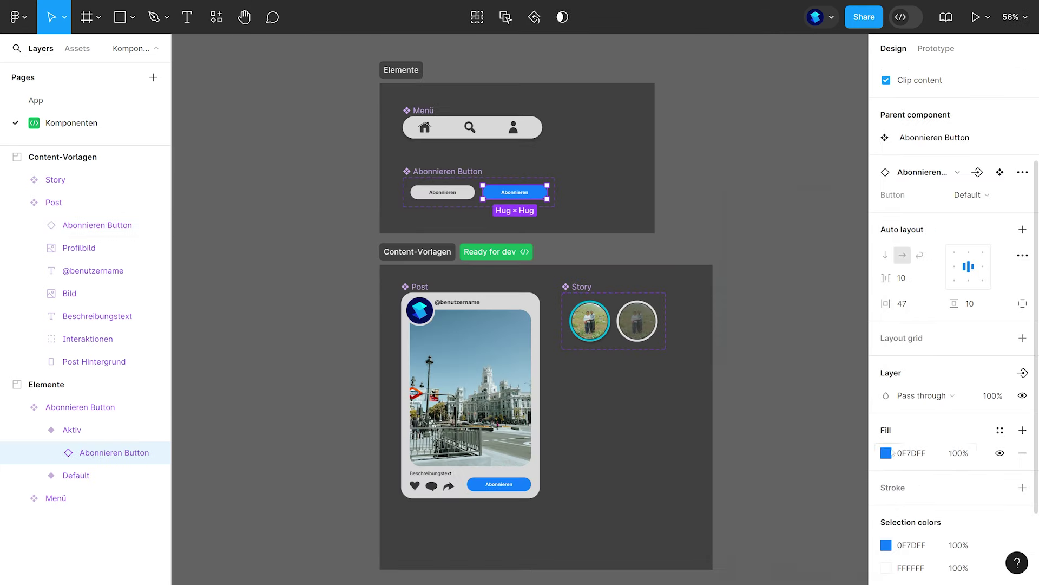
{"action": "left_click", "coordinate": [886, 452]}
{"action": "left_click", "coordinate": [842, 409]}
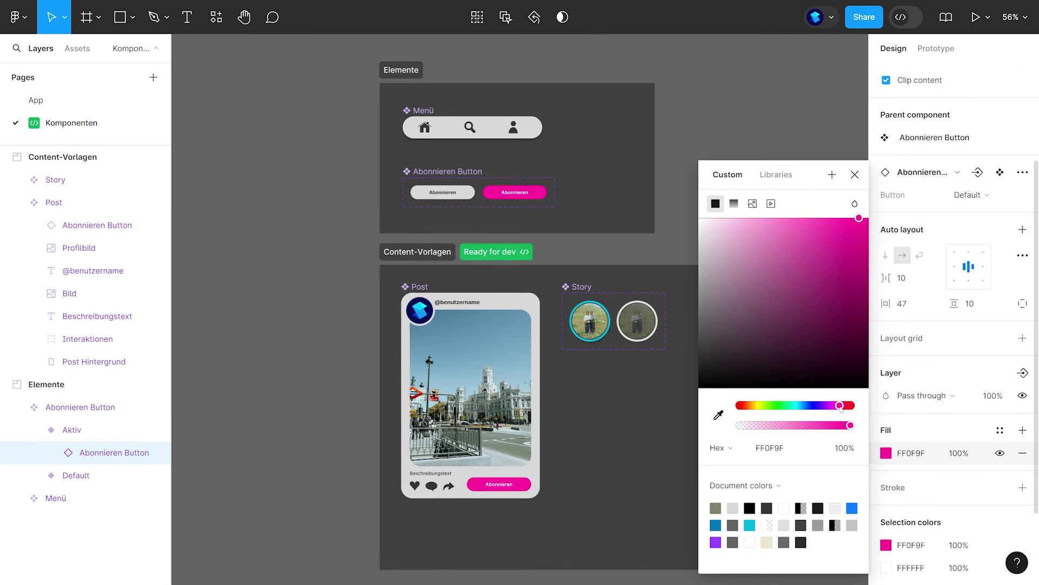
Review the pink button across the App page screens.
{"action": "left_click", "coordinate": [36, 100]}
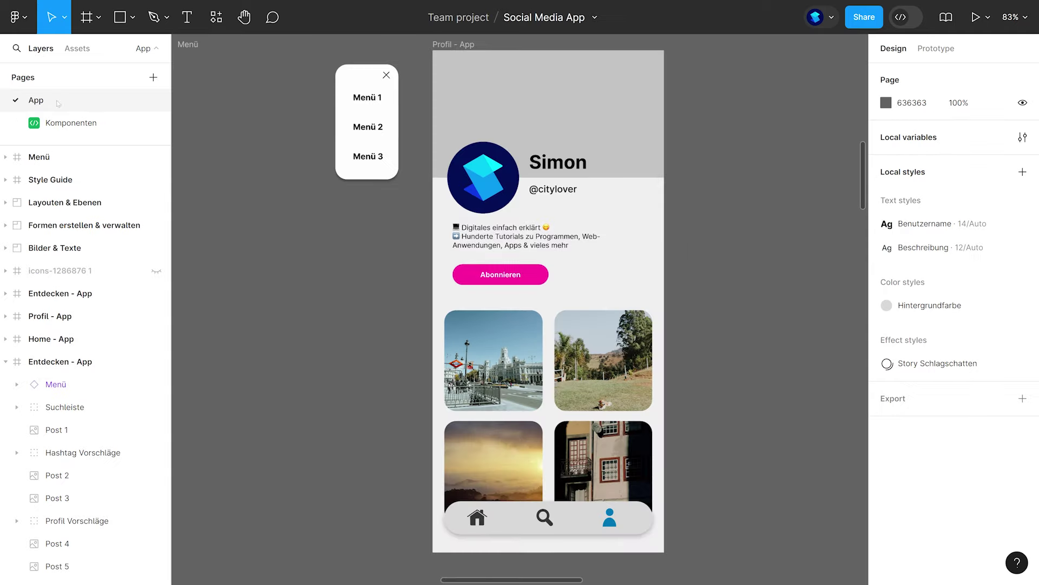
{"action": "scroll", "coordinate": [597, 269], "scroll_direction": "down", "scroll_amount": 5}
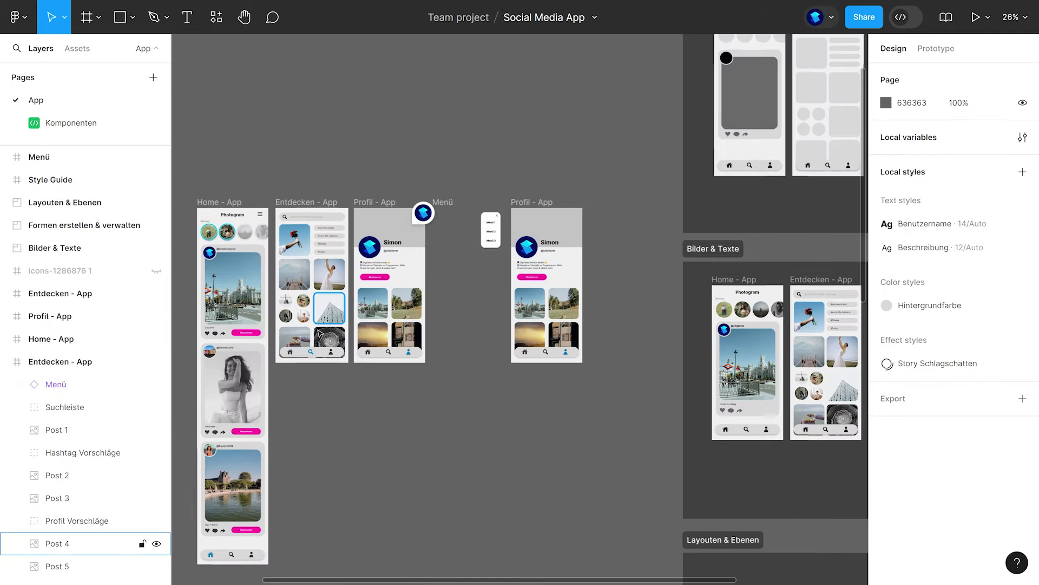
{"action": "scroll", "coordinate": [273, 323], "scroll_direction": "up", "scroll_amount": 4}
{"action": "scroll", "coordinate": [499, 276], "scroll_direction": "down", "scroll_amount": 3}
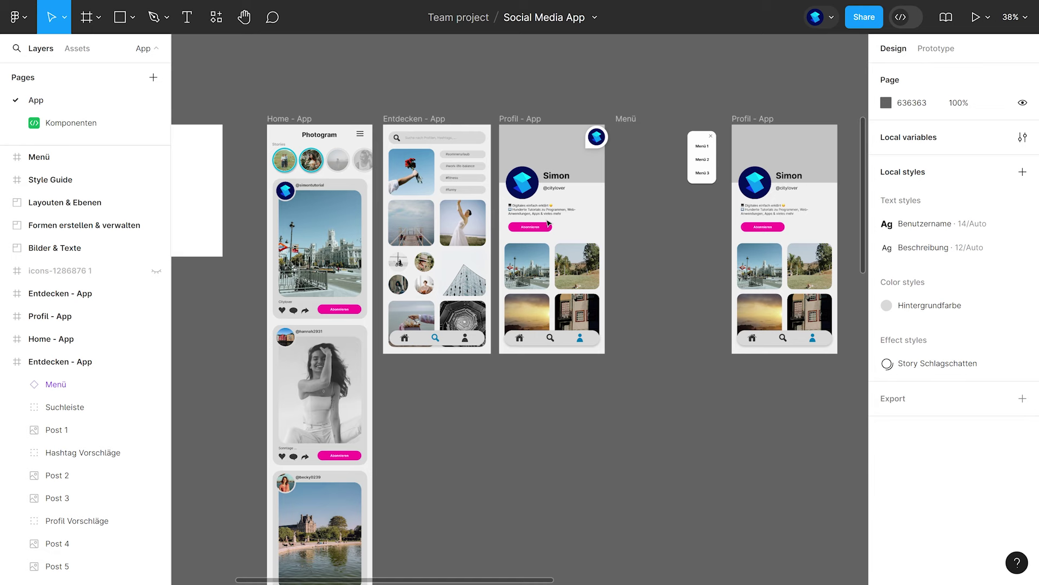
{"action": "scroll", "coordinate": [548, 223], "scroll_direction": "up", "scroll_amount": 2}
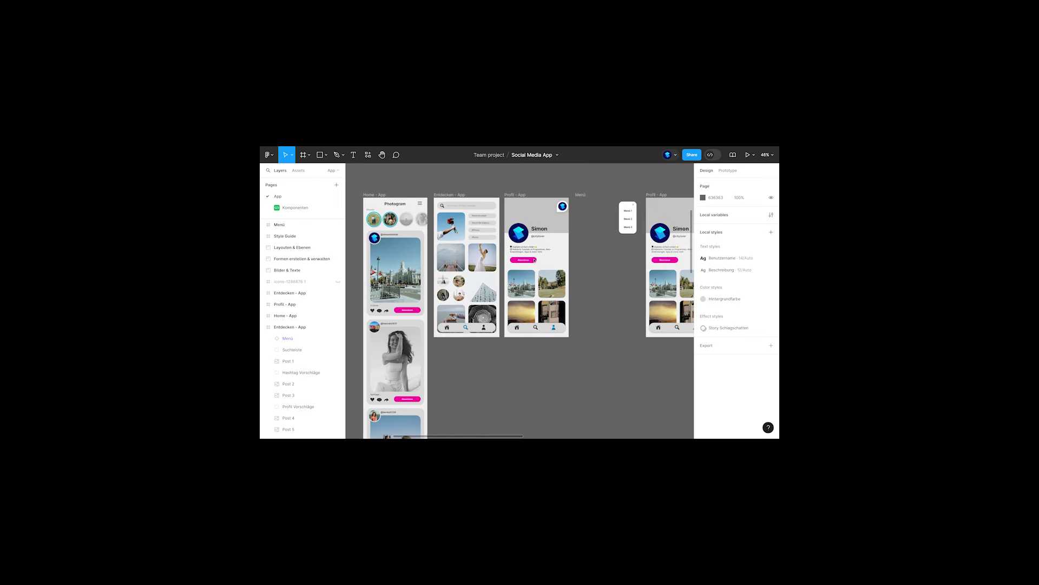
Delete the Abonnieren button from the Post card on the Komponenten page.
{"action": "left_click", "coordinate": [284, 207]}
{"action": "scroll", "coordinate": [518, 282], "scroll_direction": "up", "scroll_amount": 2}
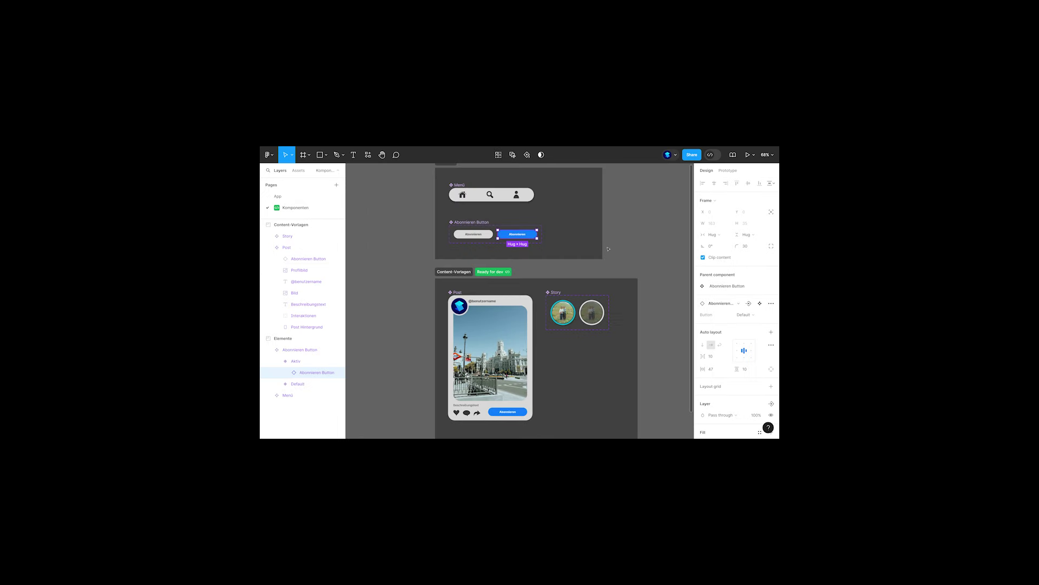
{"action": "left_click", "coordinate": [523, 414]}
{"action": "key", "text": "Delete"}
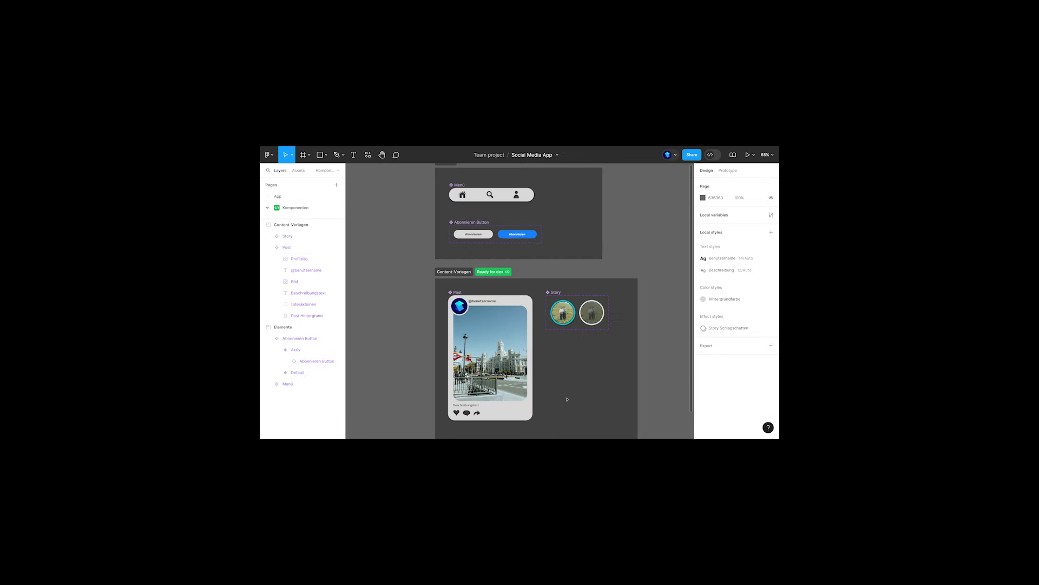
{"action": "left_click", "coordinate": [589, 372]}
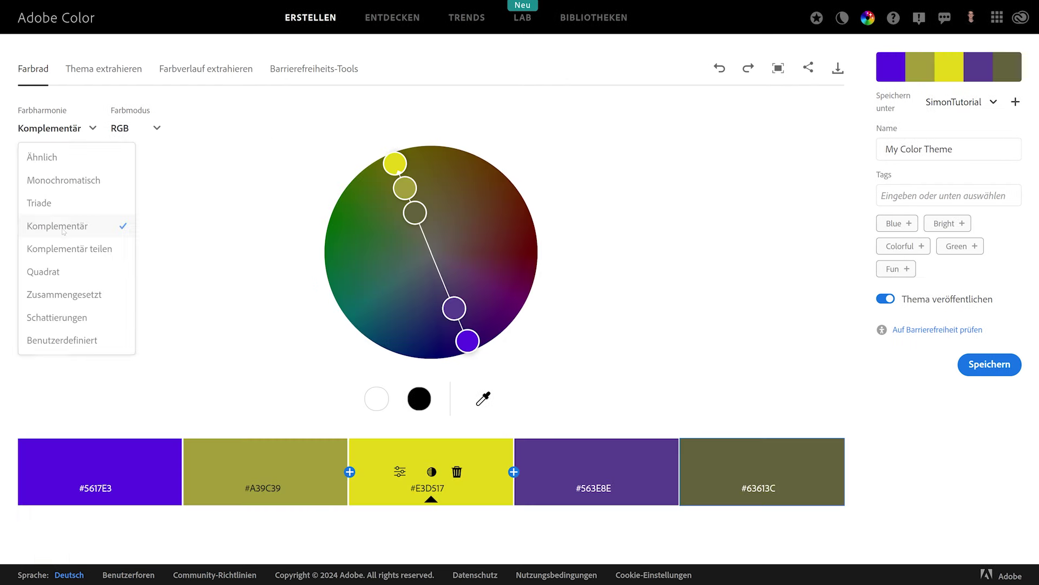
Set Adobe Color to Komplementär harmony, browse Stack Sorted's buttons, then open its Cards gallery.
{"action": "left_click_drag", "start_coordinate": [474, 290], "coordinate": [479, 254]}
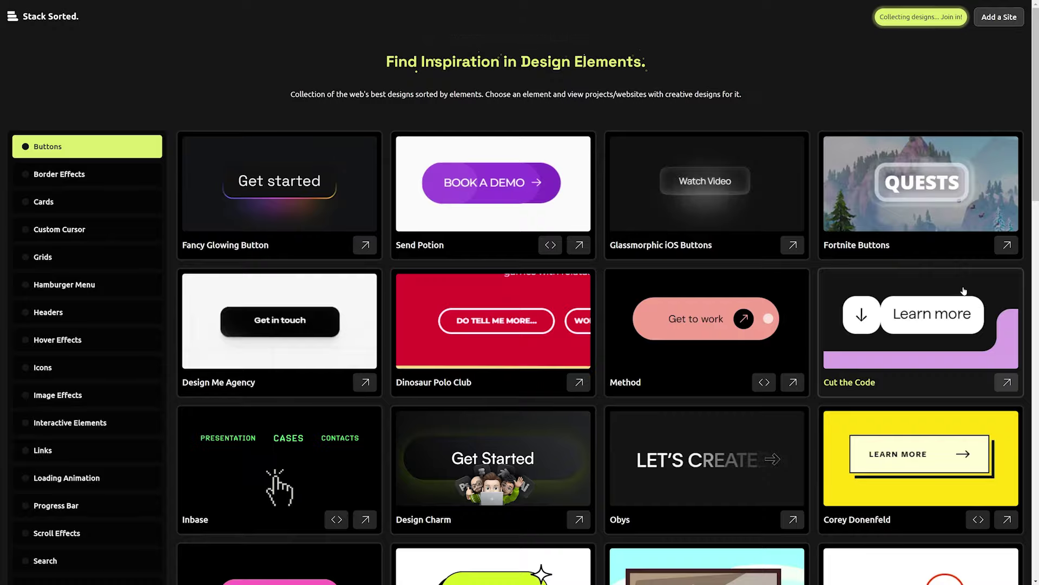
{"action": "scroll", "coordinate": [930, 304], "scroll_direction": "down", "scroll_amount": 2}
{"action": "scroll", "coordinate": [930, 303], "scroll_direction": "down", "scroll_amount": 4}
{"action": "scroll", "coordinate": [930, 303], "scroll_direction": "down", "scroll_amount": 6}
{"action": "scroll", "coordinate": [930, 304], "scroll_direction": "down", "scroll_amount": 5}
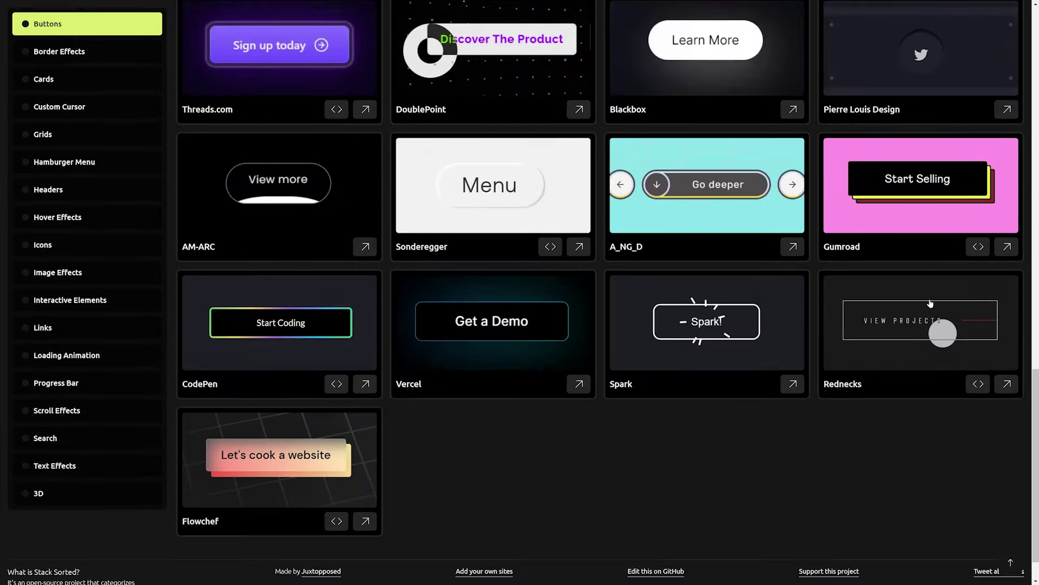
{"action": "scroll", "coordinate": [930, 304], "scroll_direction": "up", "scroll_amount": 2}
{"action": "scroll", "coordinate": [930, 304], "scroll_direction": "up", "scroll_amount": 10}
{"action": "left_click", "coordinate": [65, 202]}
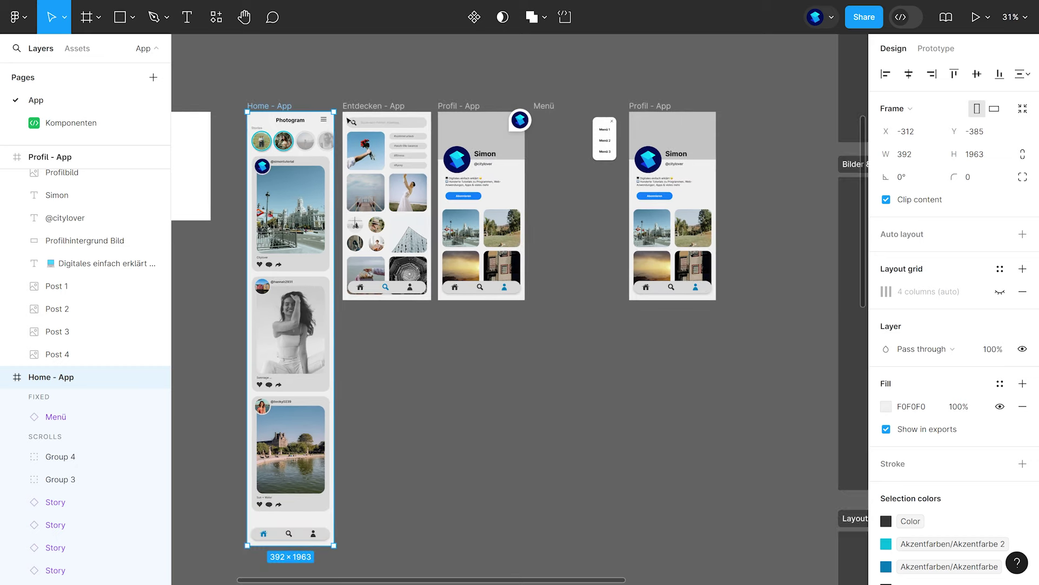
Marquee-select all layers inside the Entdecken screen and zoom around it.
{"action": "left_click_drag", "start_coordinate": [348, 120], "coordinate": [408, 295]}
{"action": "scroll", "coordinate": [380, 253], "scroll_direction": "up", "scroll_amount": 3}
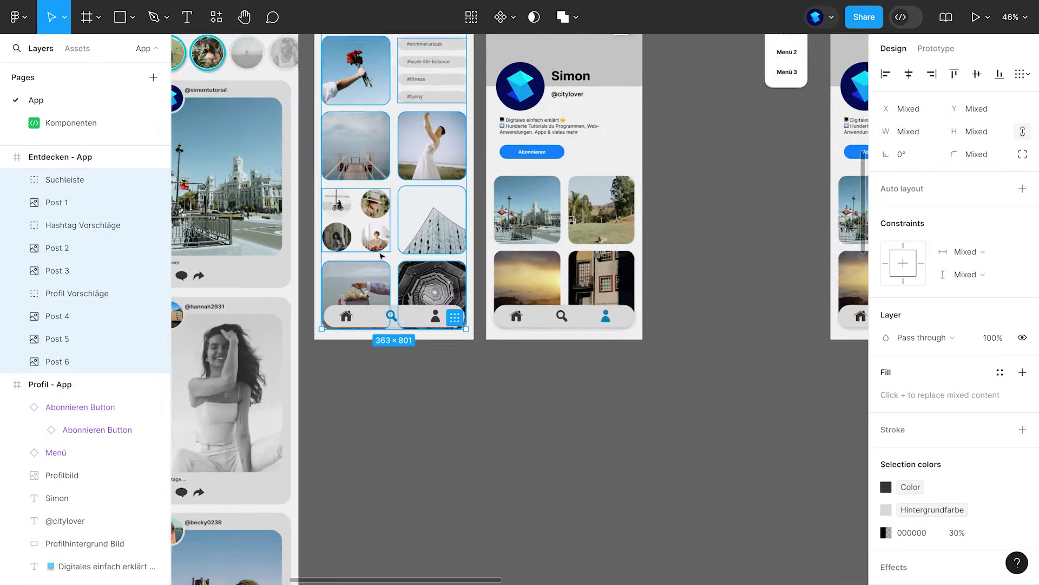
{"action": "scroll", "coordinate": [381, 255], "scroll_direction": "down", "scroll_amount": 2}
{"action": "scroll", "coordinate": [381, 255], "scroll_direction": "up", "scroll_amount": 3}
{"action": "scroll", "coordinate": [382, 243], "scroll_direction": "up", "scroll_amount": 3}
{"action": "scroll", "coordinate": [382, 228], "scroll_direction": "down", "scroll_amount": 1}
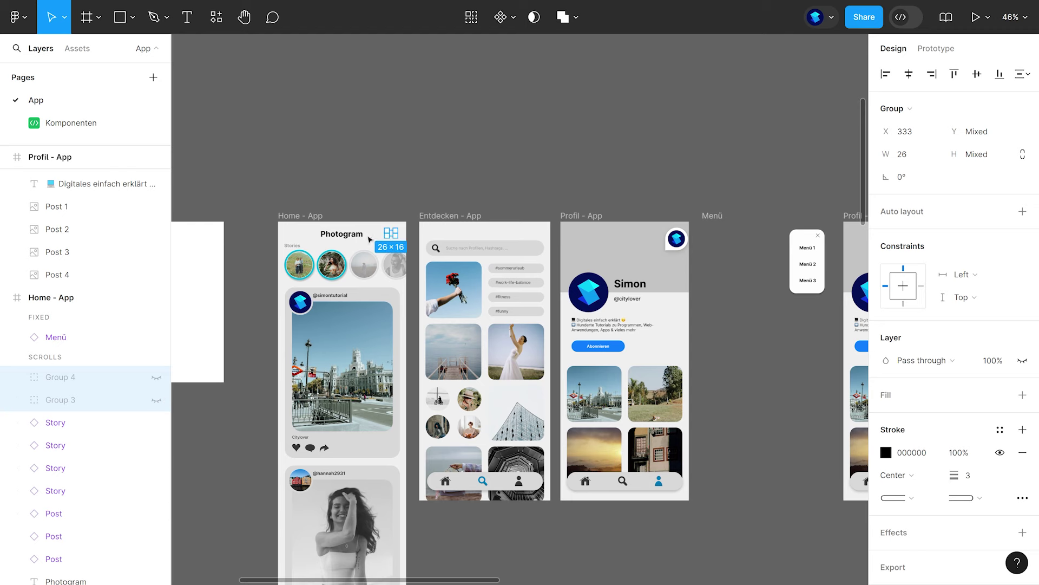
Inspect the Photogram title, then pan the canvas to recentre the app screens.
{"action": "left_click", "coordinate": [356, 239]}
{"action": "mouse_move", "coordinate": [89, 551]}
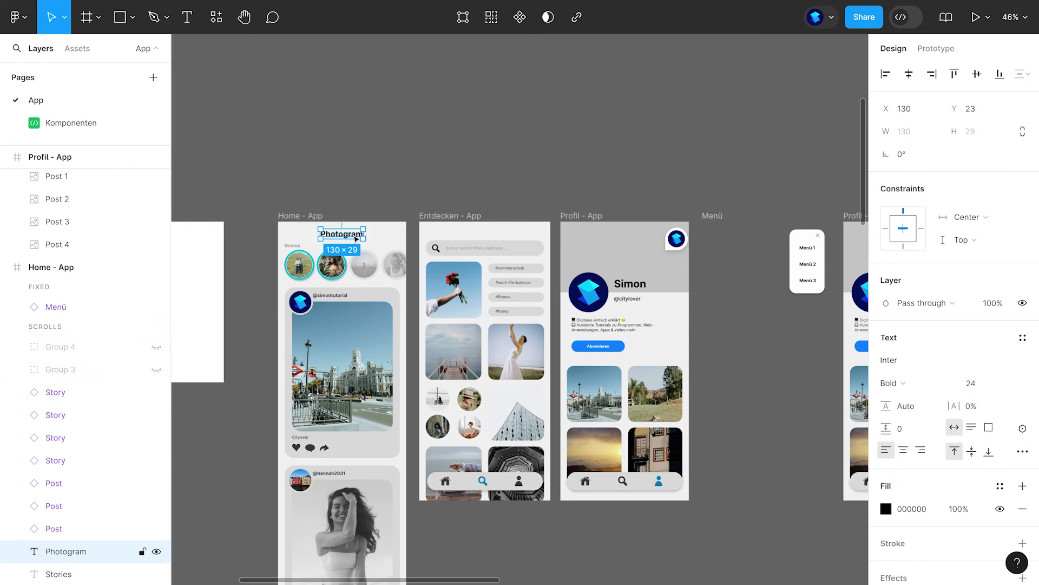
{"action": "left_click", "coordinate": [440, 150]}
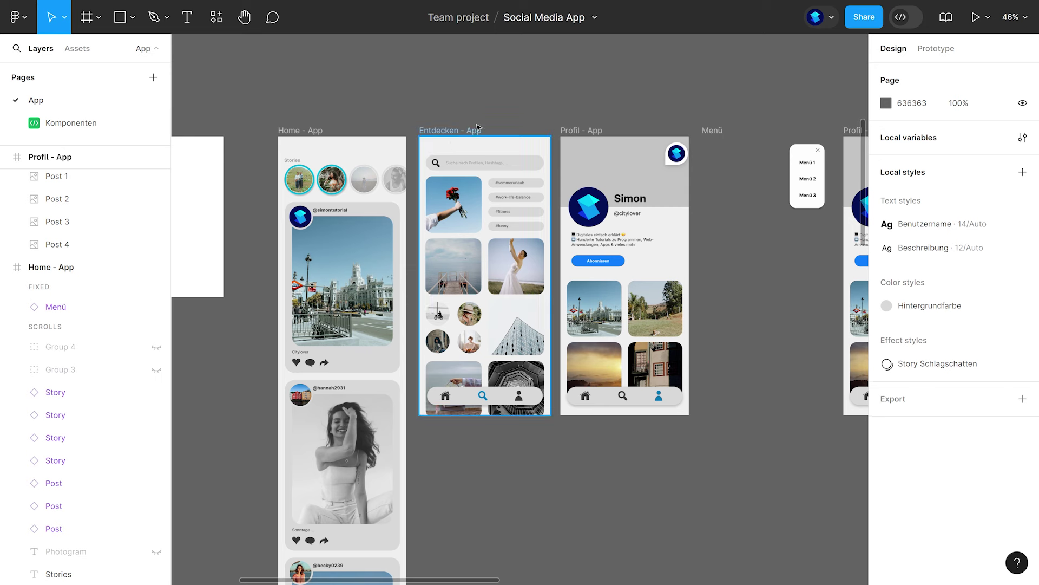
{"action": "key", "text": "h"}
{"action": "left_click_drag", "start_coordinate": [505, 183], "coordinate": [550, 90]}
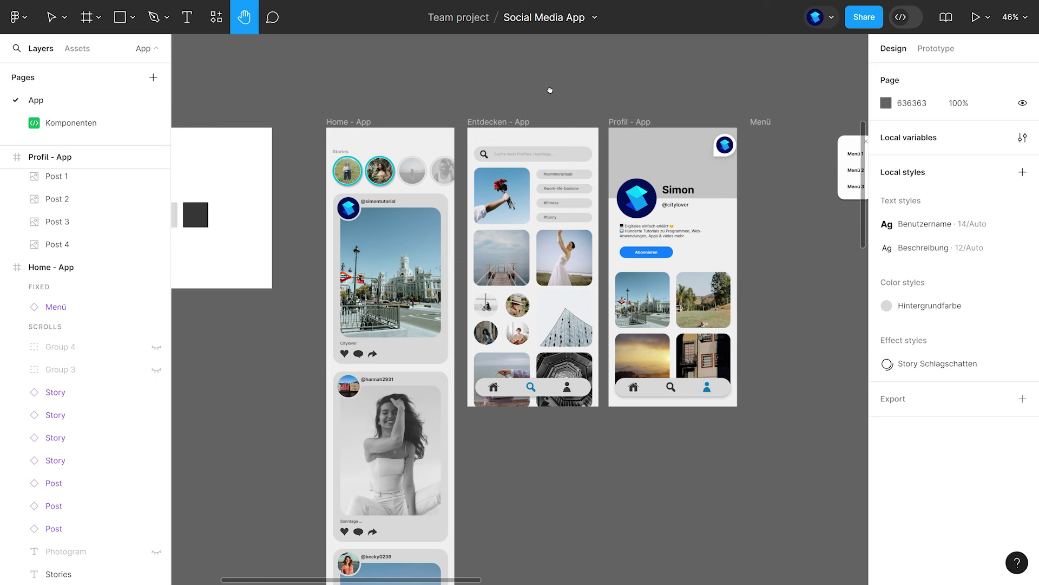